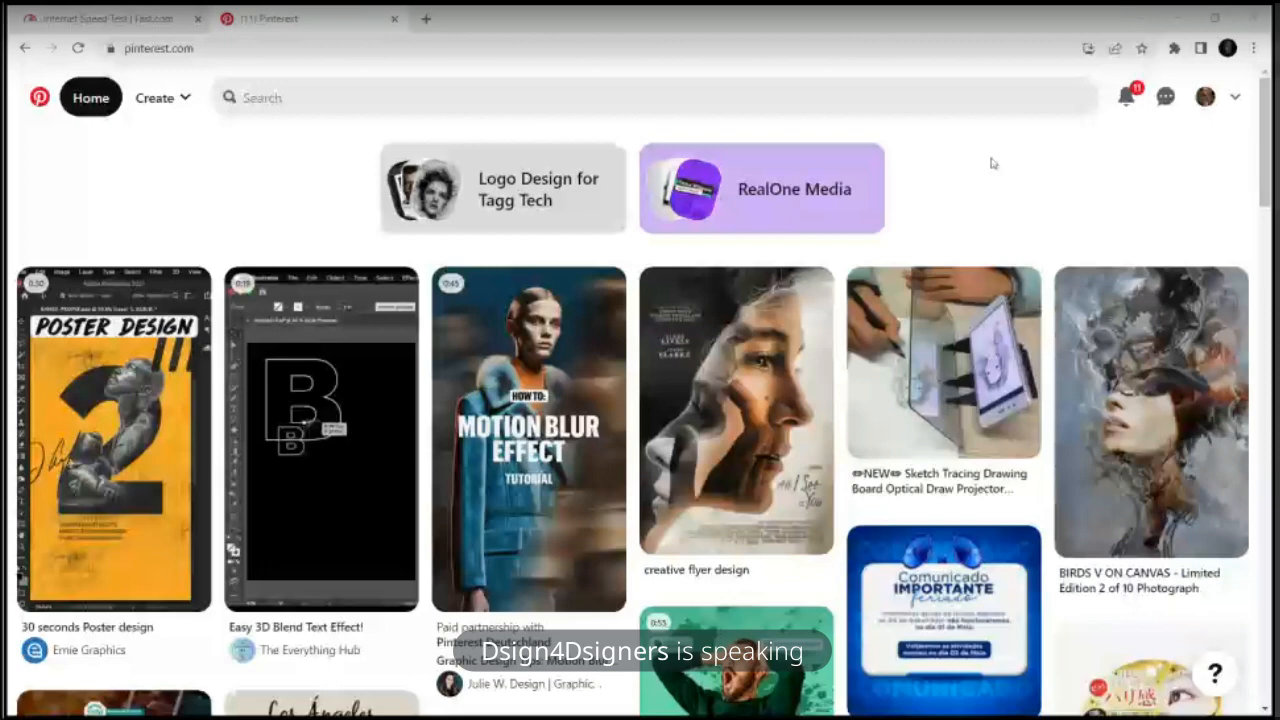
Step: Search Pinterest for "coffe flier design"
{"action": "left_click", "coordinate": [960, 98]}
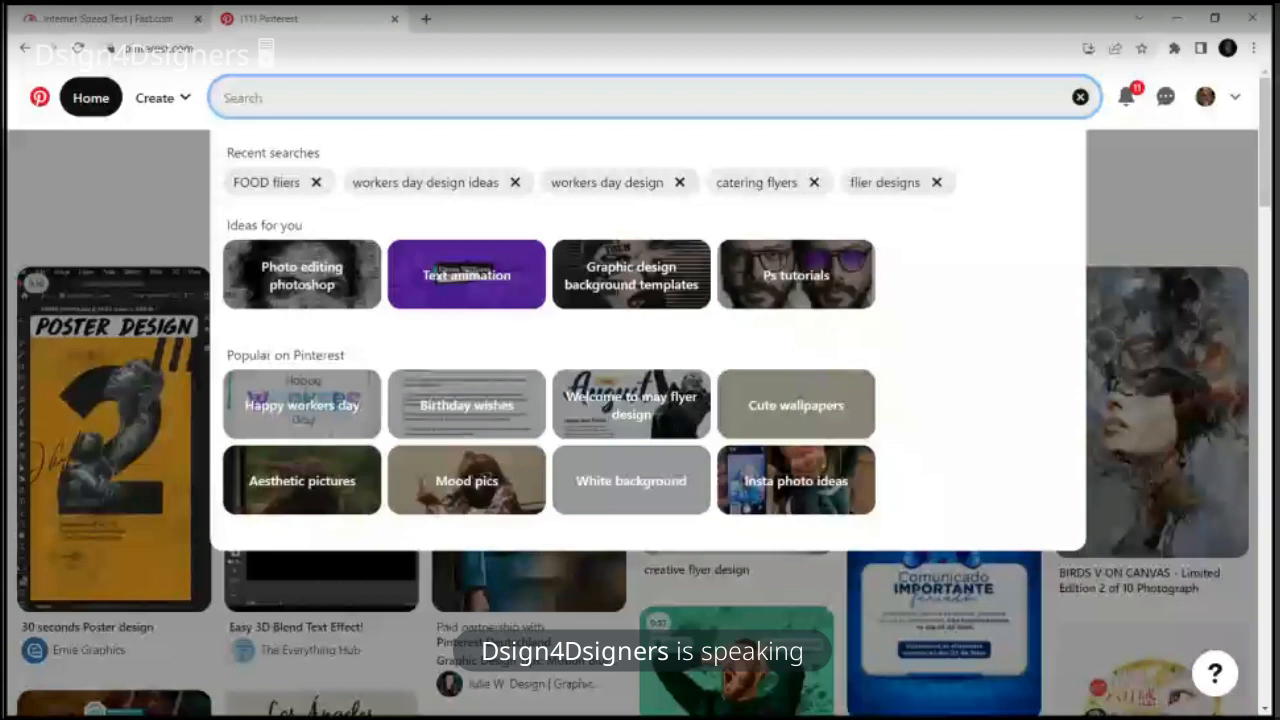
{"action": "key", "text": "alt+Tab"}
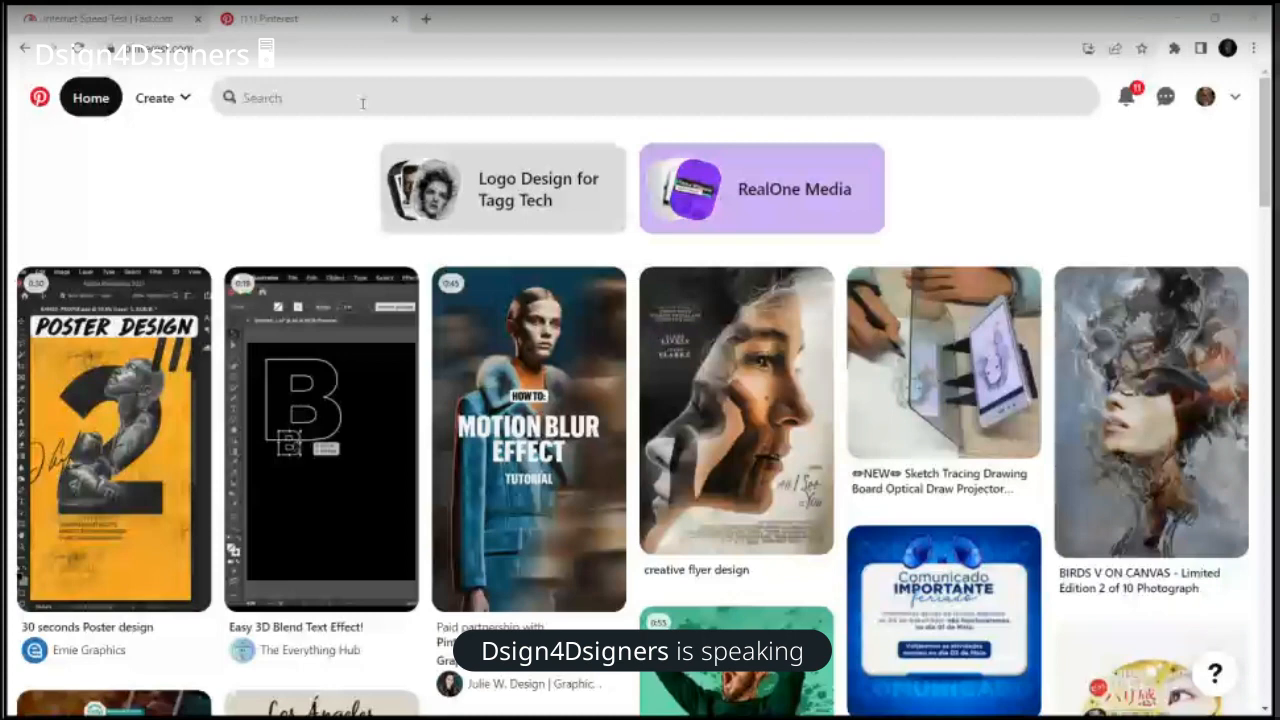
{"action": "left_click", "coordinate": [365, 100]}
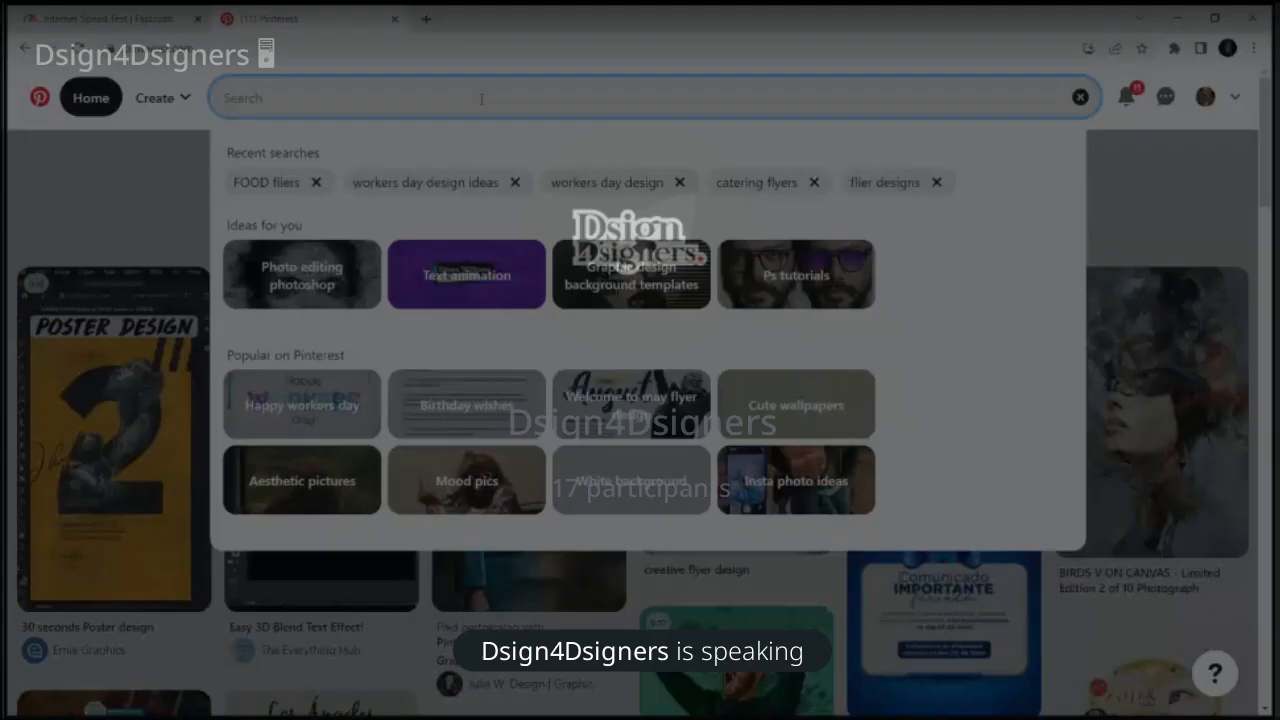
{"action": "type", "text": "c"}
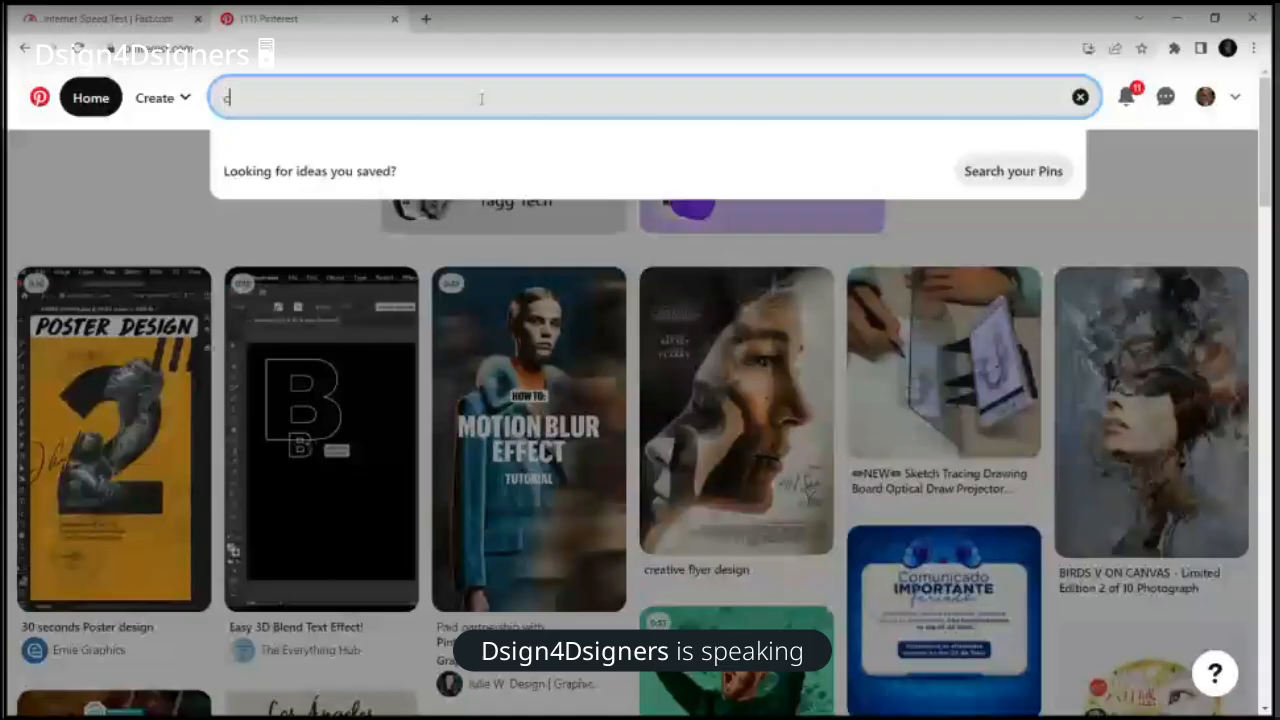
{"action": "type", "text": "offer"}
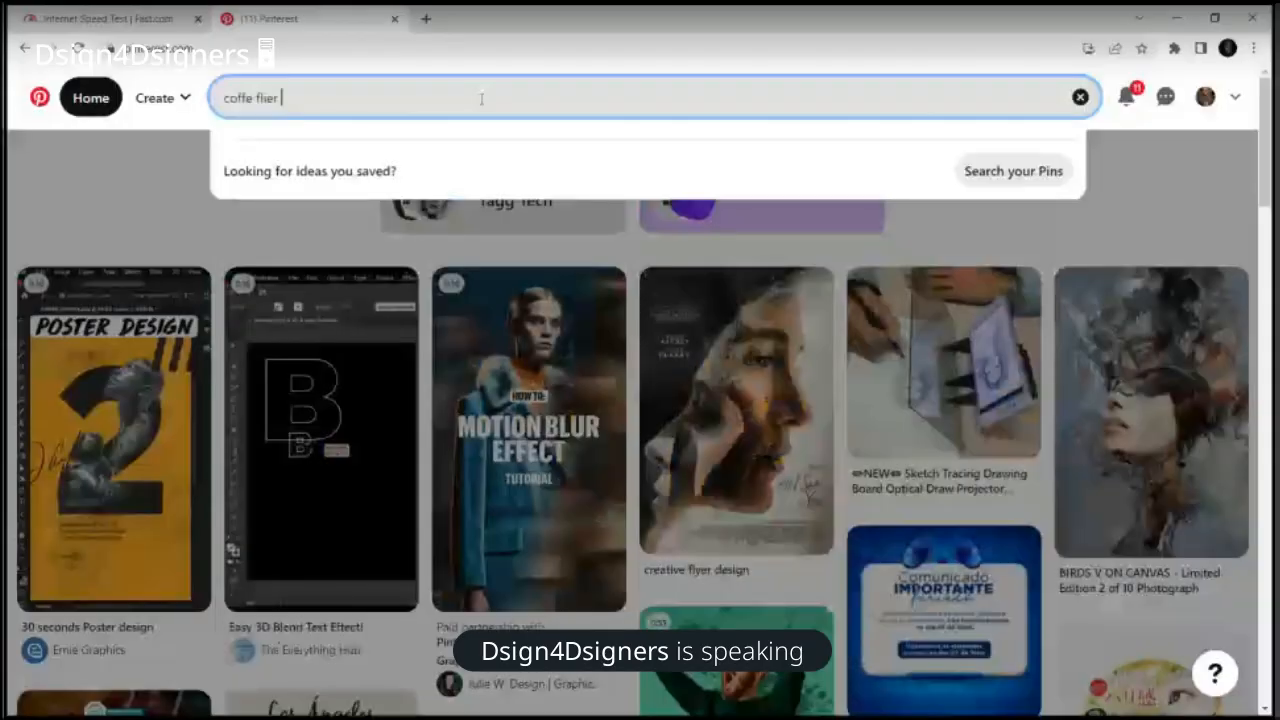
{"action": "type", "text": "design"}
{"action": "key", "text": "Return"}
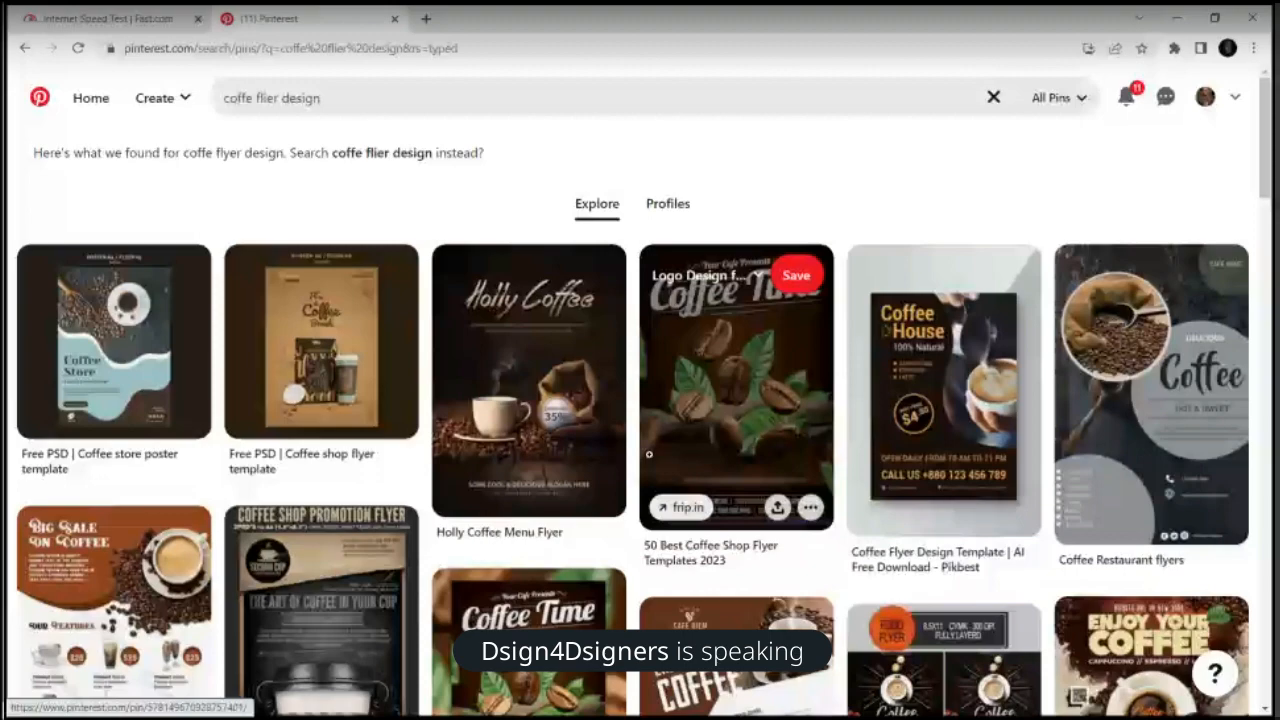
Step: Browse the coffee flyer results, examining their layouts, colours and imagery for design inspiration
{"action": "scroll", "coordinate": [648, 454], "scroll_direction": "down", "scroll_amount": 1}
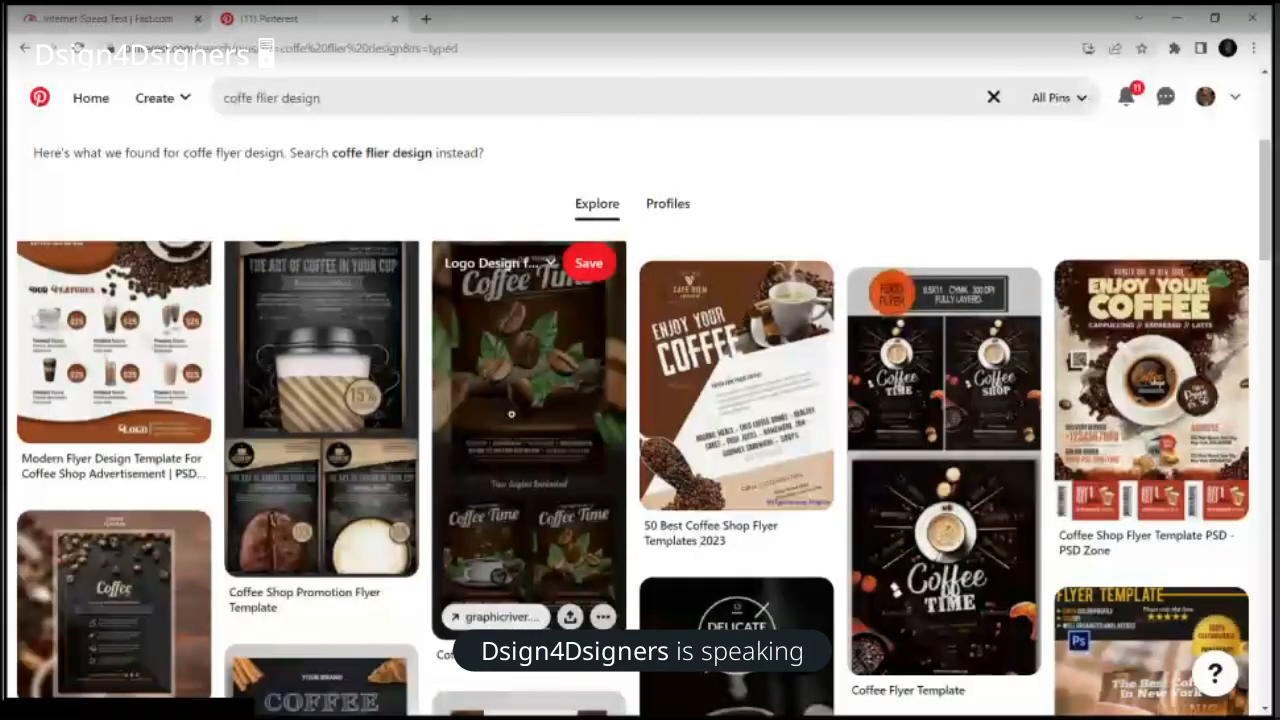
{"action": "scroll", "coordinate": [512, 415], "scroll_direction": "down", "scroll_amount": 3}
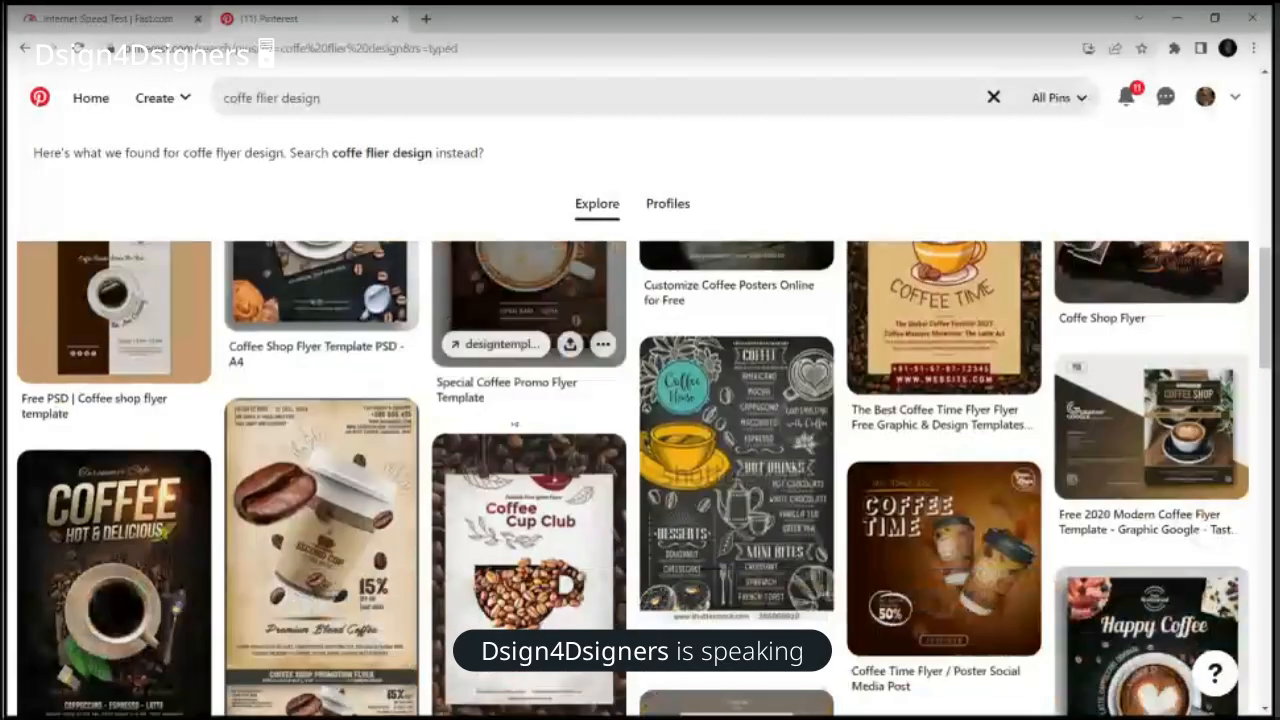
{"action": "scroll", "coordinate": [513, 420], "scroll_direction": "down", "scroll_amount": 2}
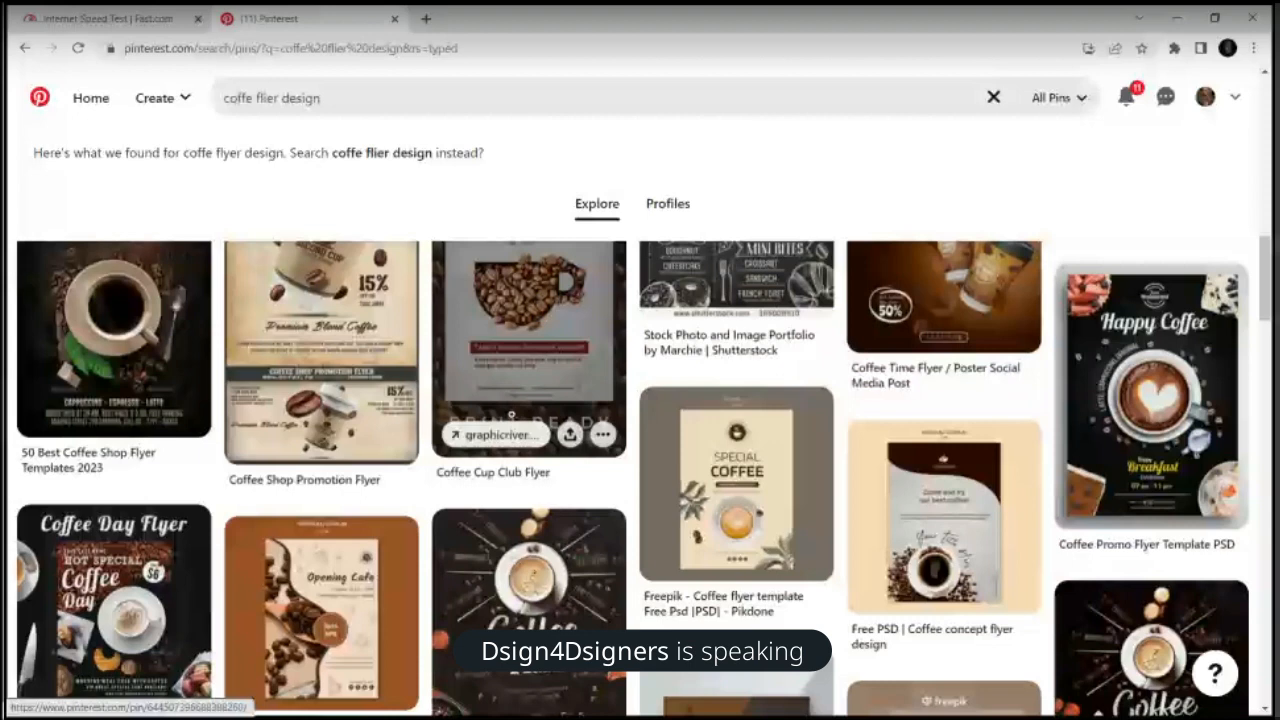
{"action": "scroll", "coordinate": [528, 420], "scroll_direction": "down", "scroll_amount": 5}
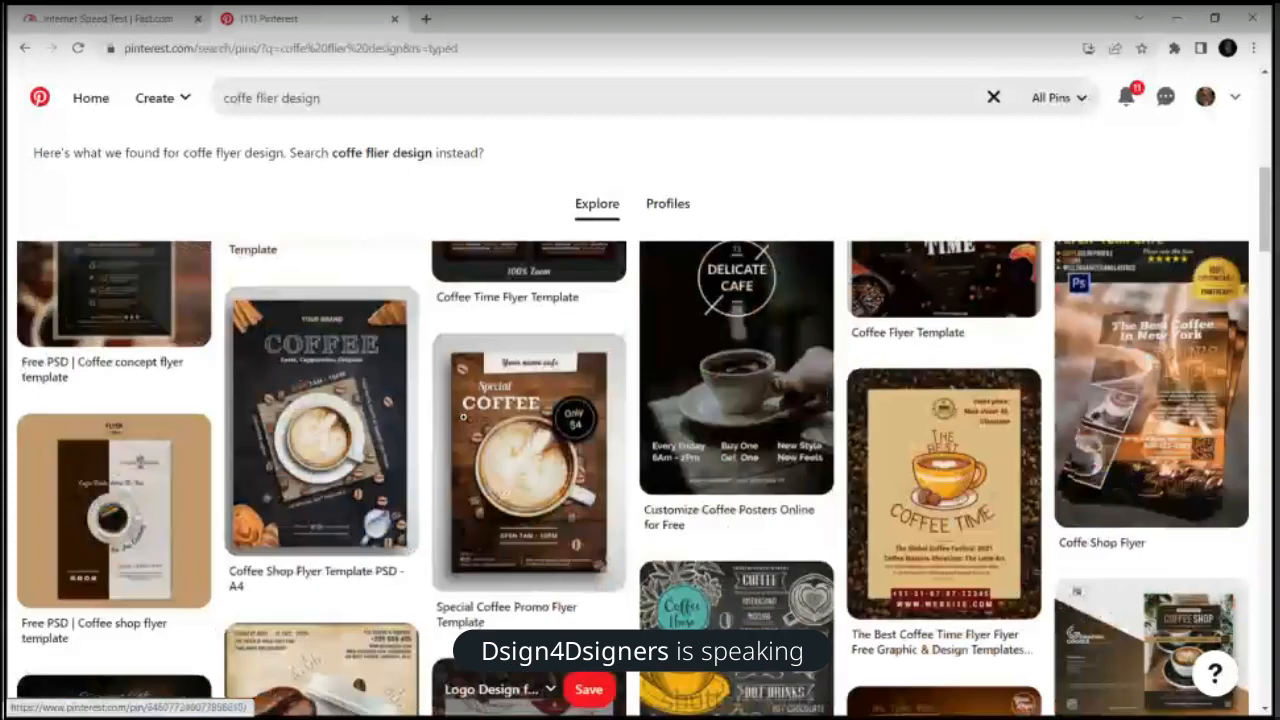
{"action": "scroll", "coordinate": [463, 416], "scroll_direction": "down", "scroll_amount": 3}
{"action": "scroll", "coordinate": [463, 416], "scroll_direction": "up", "scroll_amount": 2}
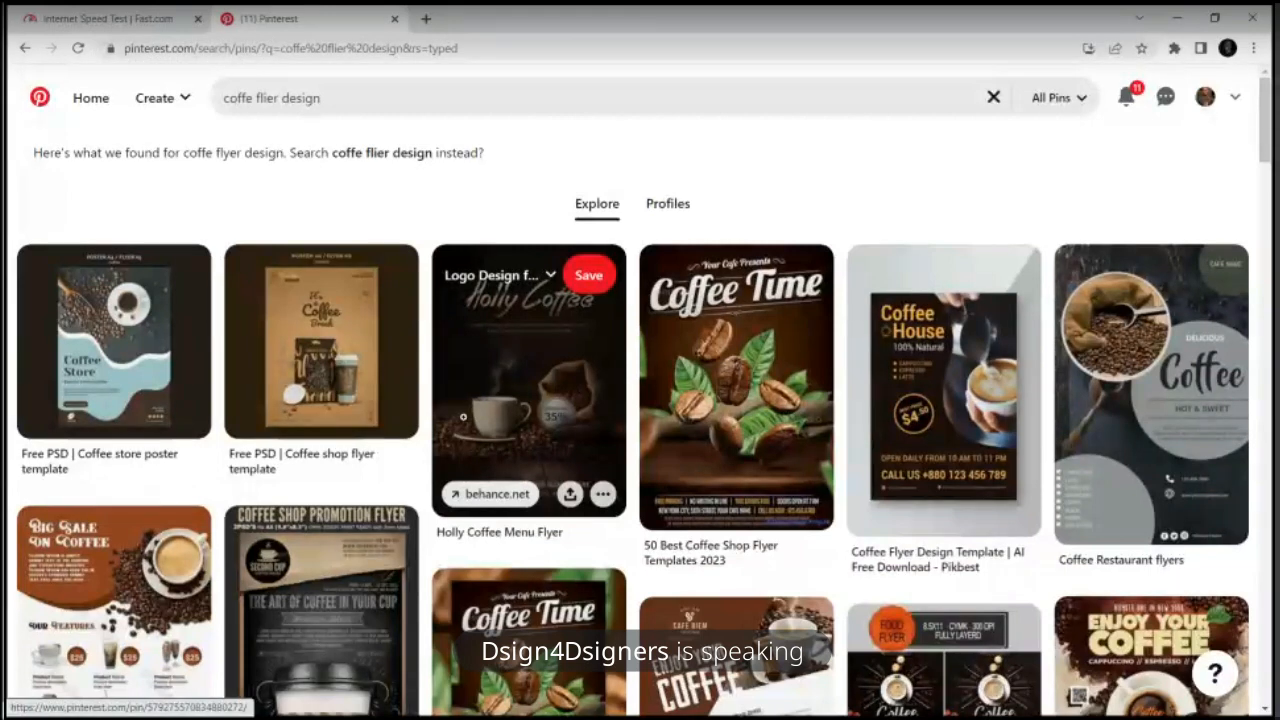
{"action": "scroll", "coordinate": [433, 427], "scroll_direction": "down", "scroll_amount": 3}
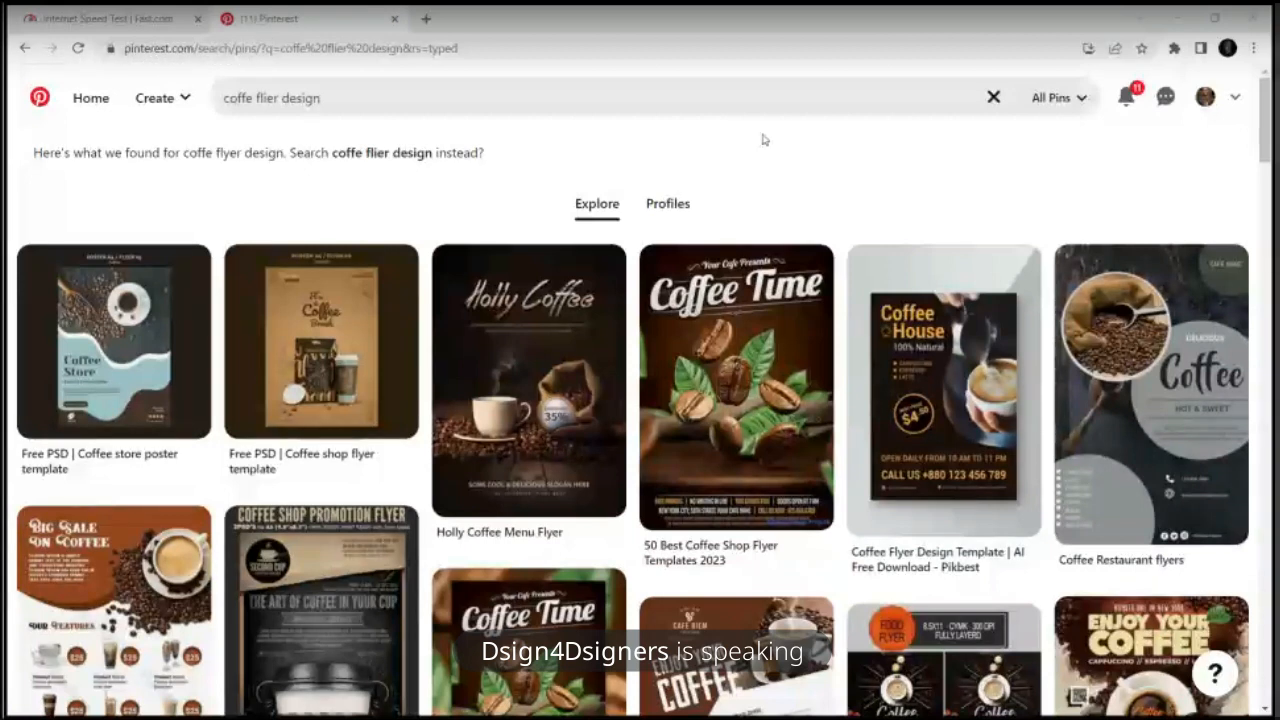
{"action": "scroll", "coordinate": [1054, 361], "scroll_direction": "down", "scroll_amount": 1}
{"action": "scroll", "coordinate": [1053, 362], "scroll_direction": "down", "scroll_amount": 2}
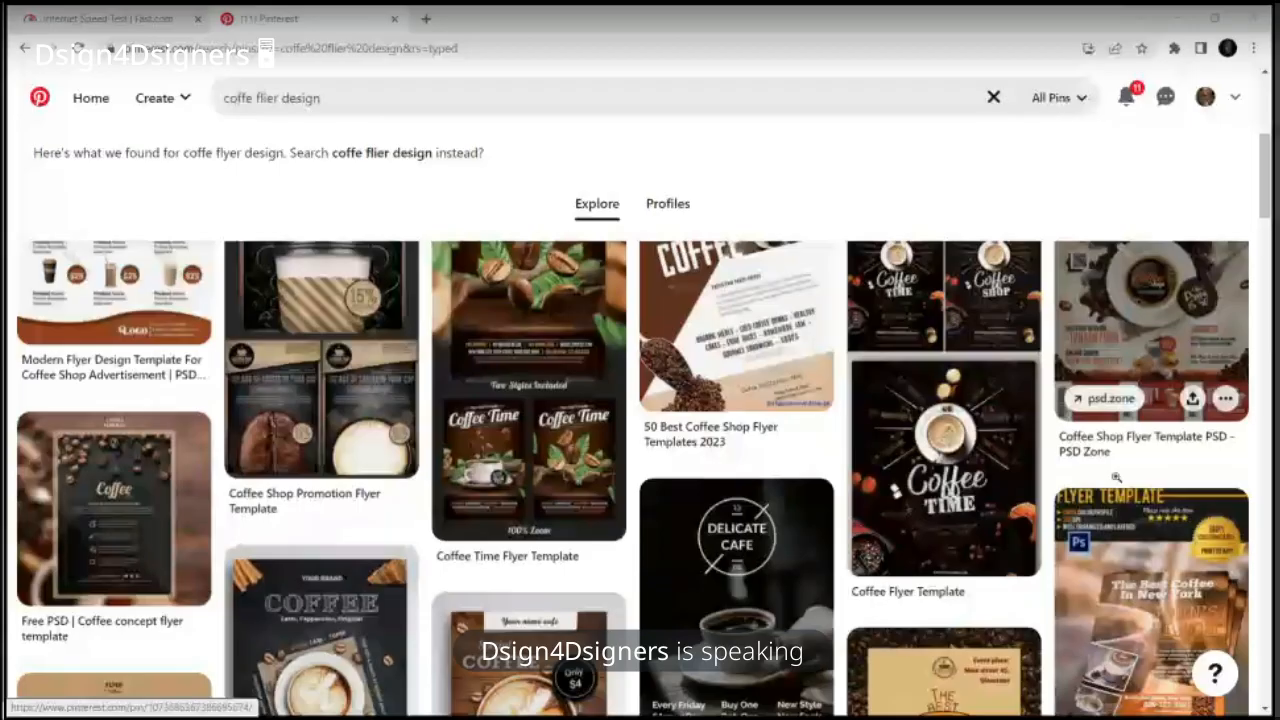
{"action": "scroll", "coordinate": [1116, 477], "scroll_direction": "up", "scroll_amount": 2}
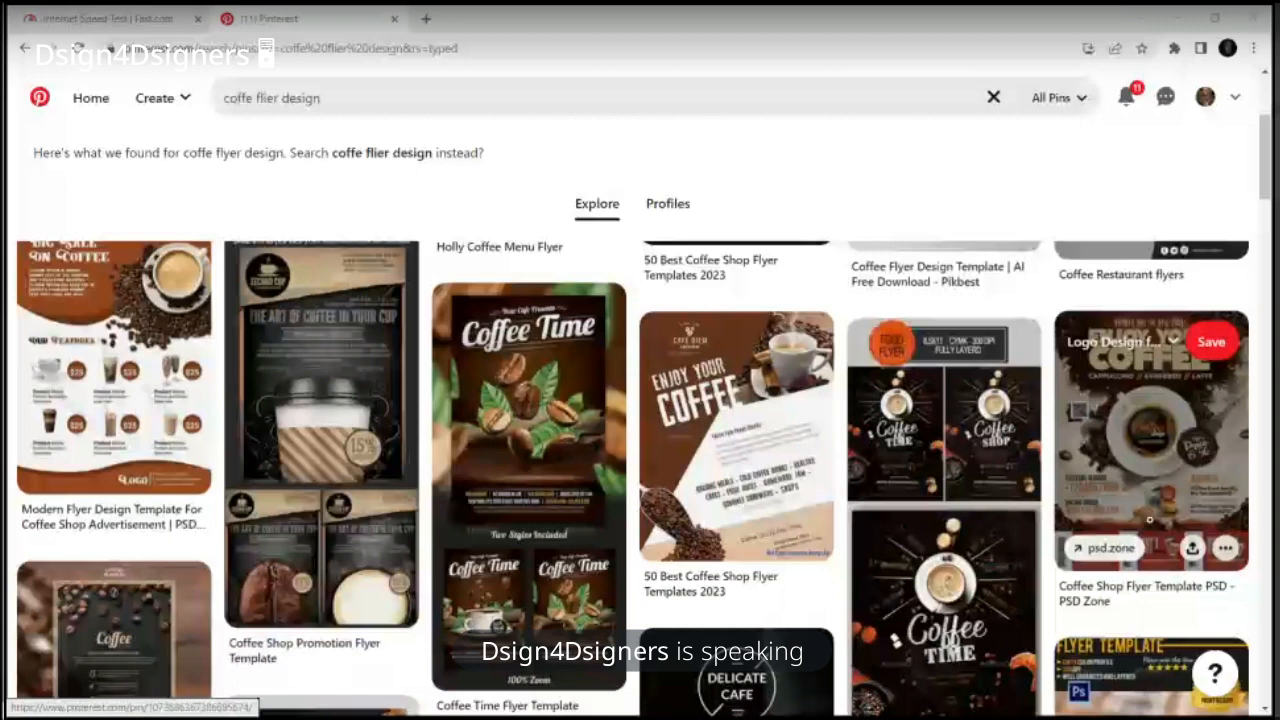
{"action": "scroll", "coordinate": [1149, 519], "scroll_direction": "down", "scroll_amount": 4}
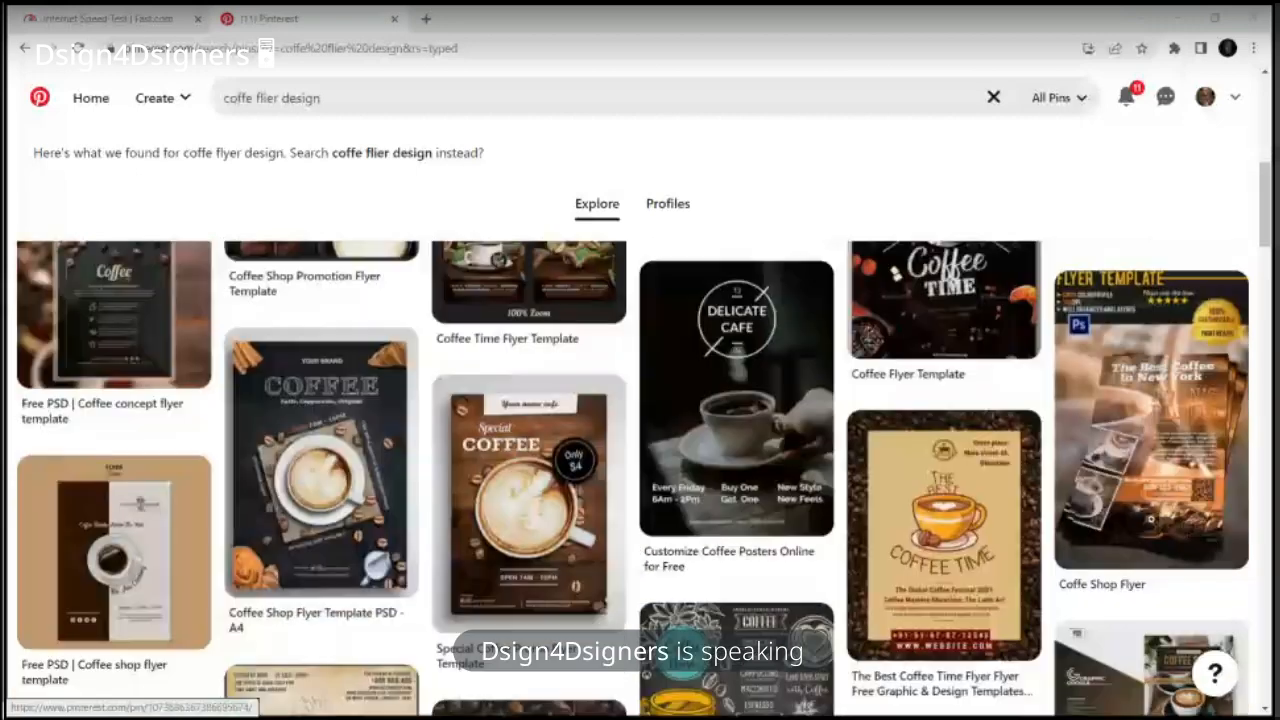
{"action": "scroll", "coordinate": [1150, 520], "scroll_direction": "up", "scroll_amount": 1}
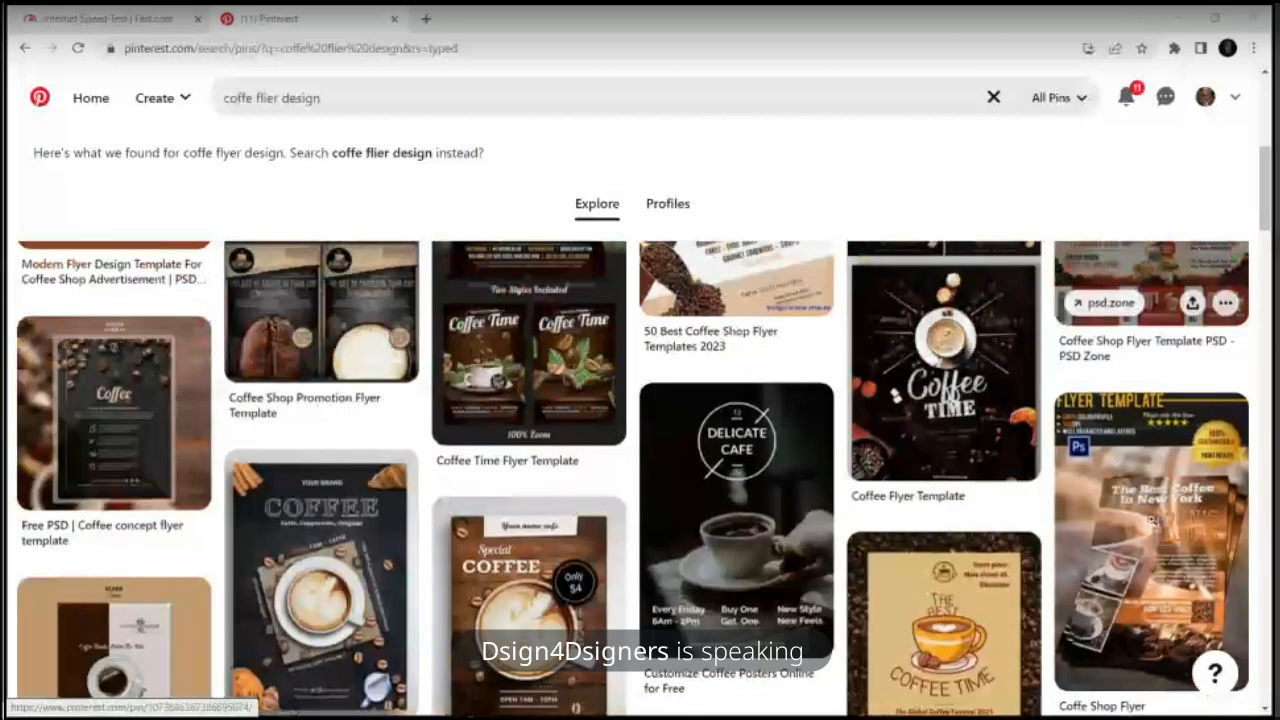
{"action": "scroll", "coordinate": [1151, 519], "scroll_direction": "up", "scroll_amount": 1}
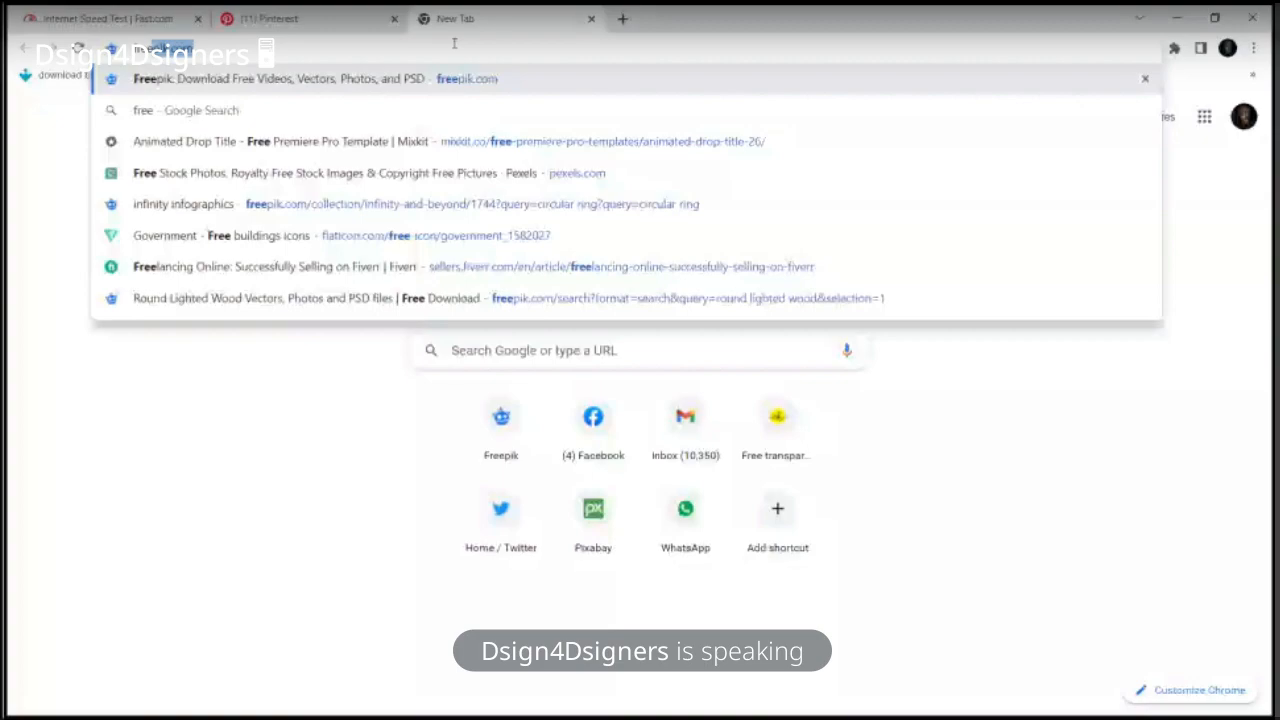
Step: Try to search Freepik for "cup of coffe" from its home page, and close that browser tab
{"action": "key", "text": "Return"}
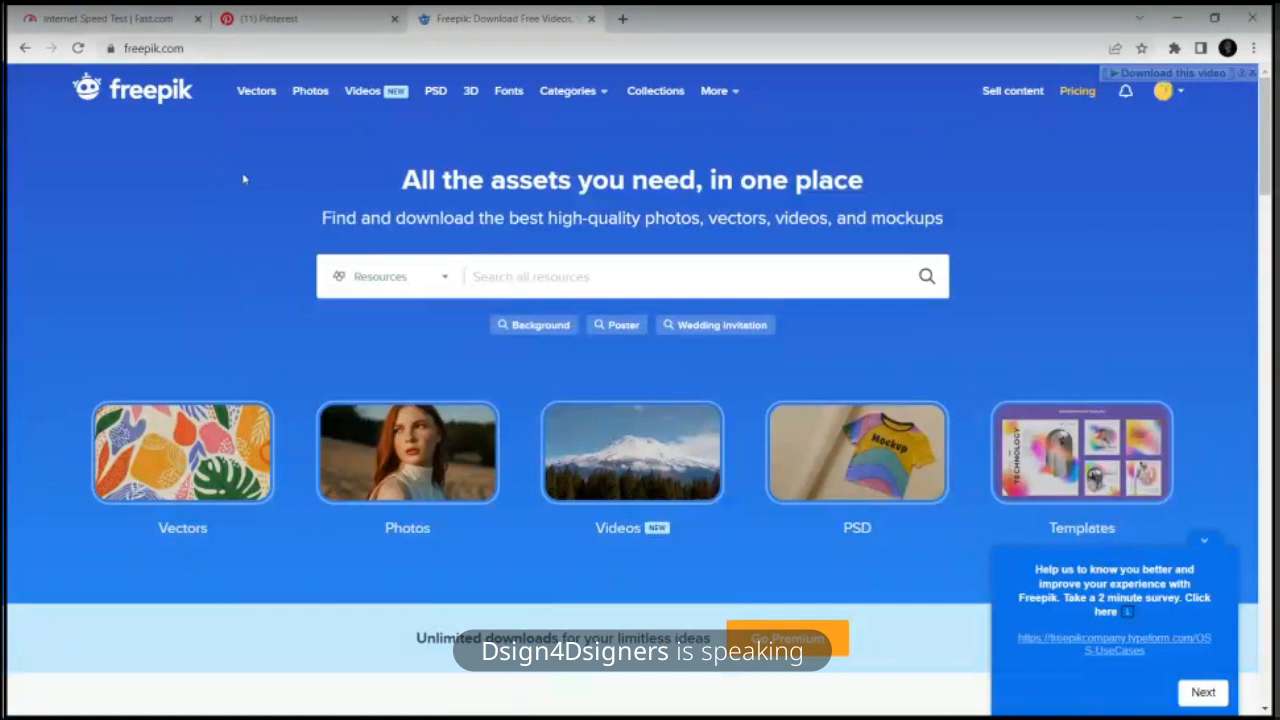
{"action": "left_click", "coordinate": [539, 267]}
{"action": "type", "text": "co"}
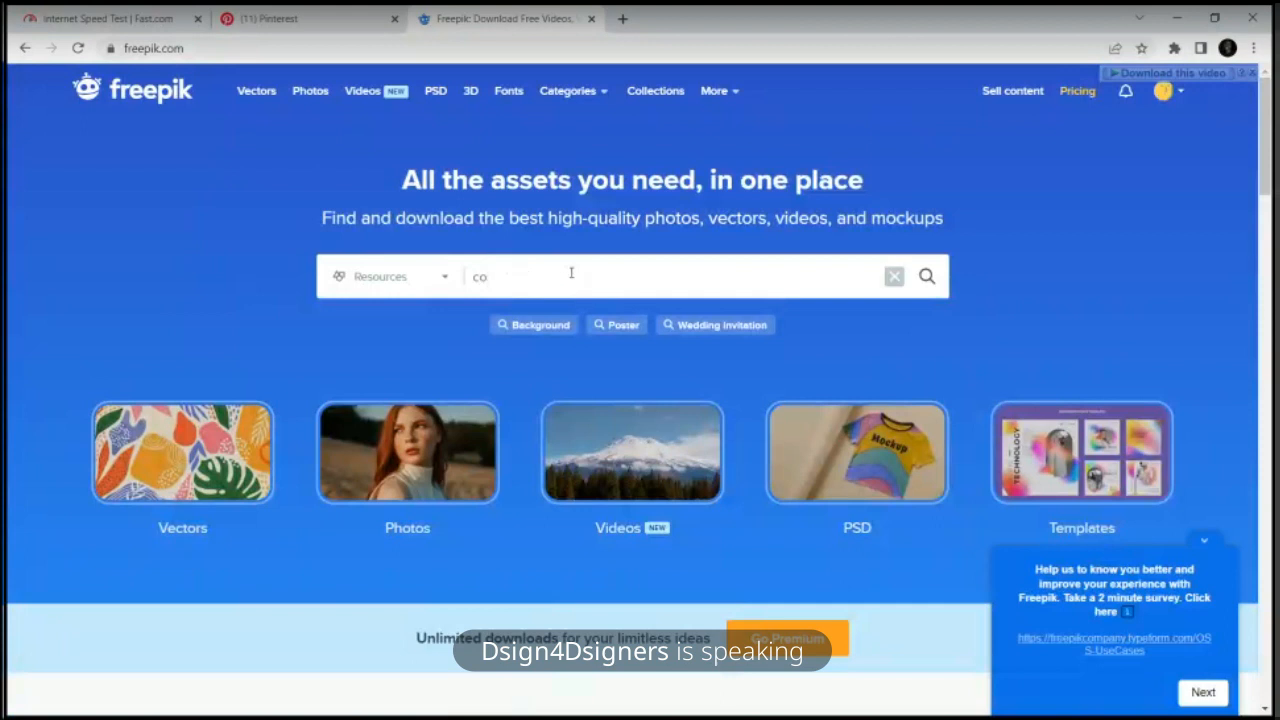
{"action": "key", "text": "BackSpace"}
{"action": "key", "text": "BackSpace"}
{"action": "type", "text": "cup of coffe"}
{"action": "key", "text": "Return"}
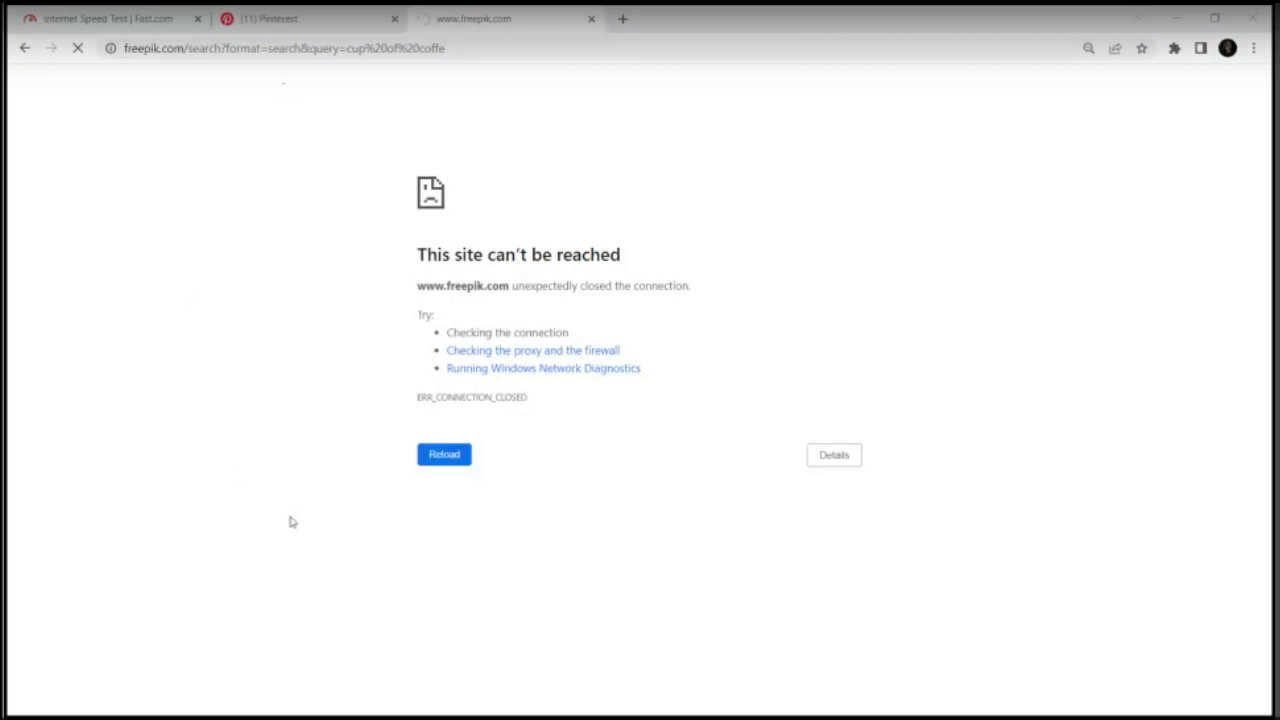
{"action": "left_click", "coordinate": [591, 20]}
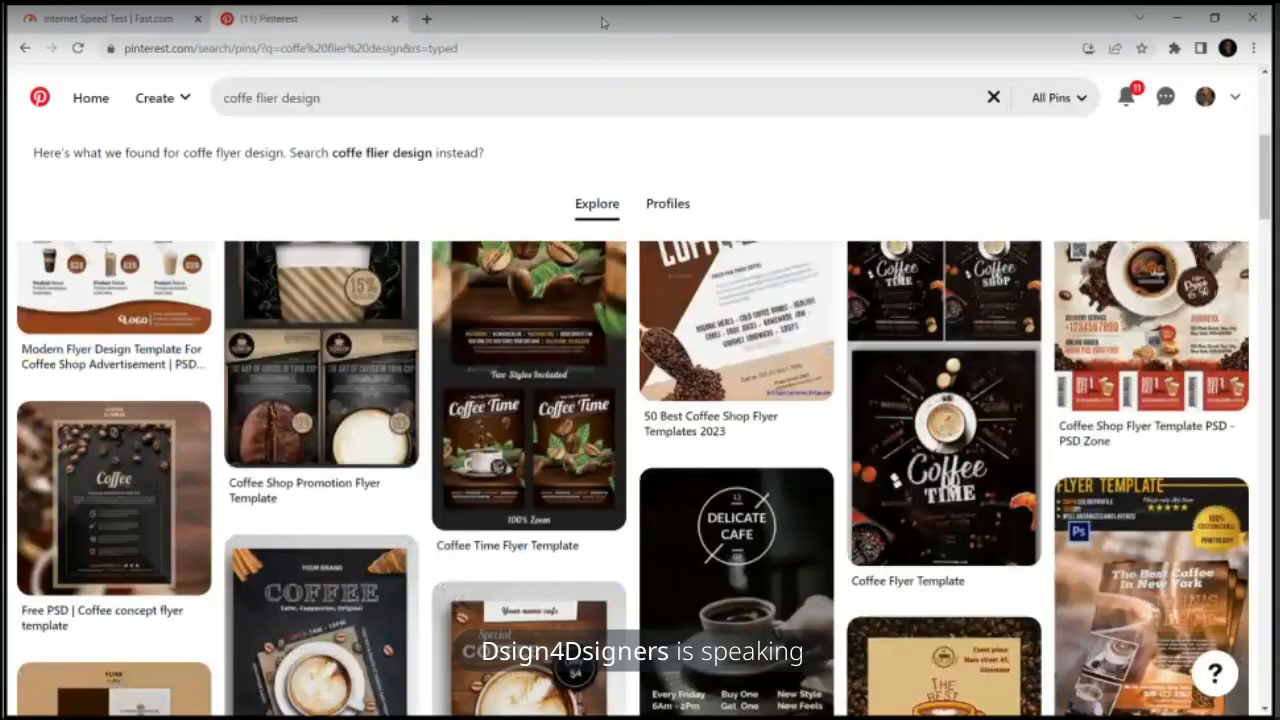
Step: Open freepik.com in a new browser tab and search its assets for "cup of coffe"
{"action": "key", "text": "ctrl+t"}
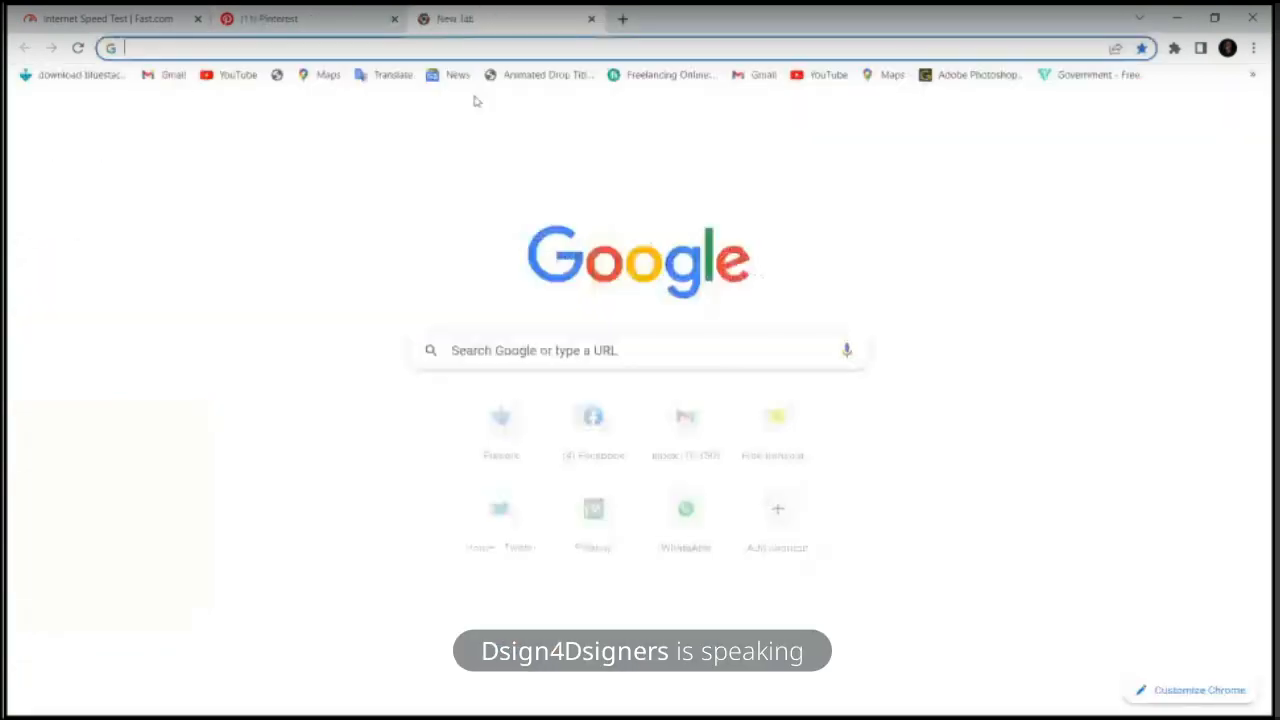
{"action": "type", "text": "freepik.com"}
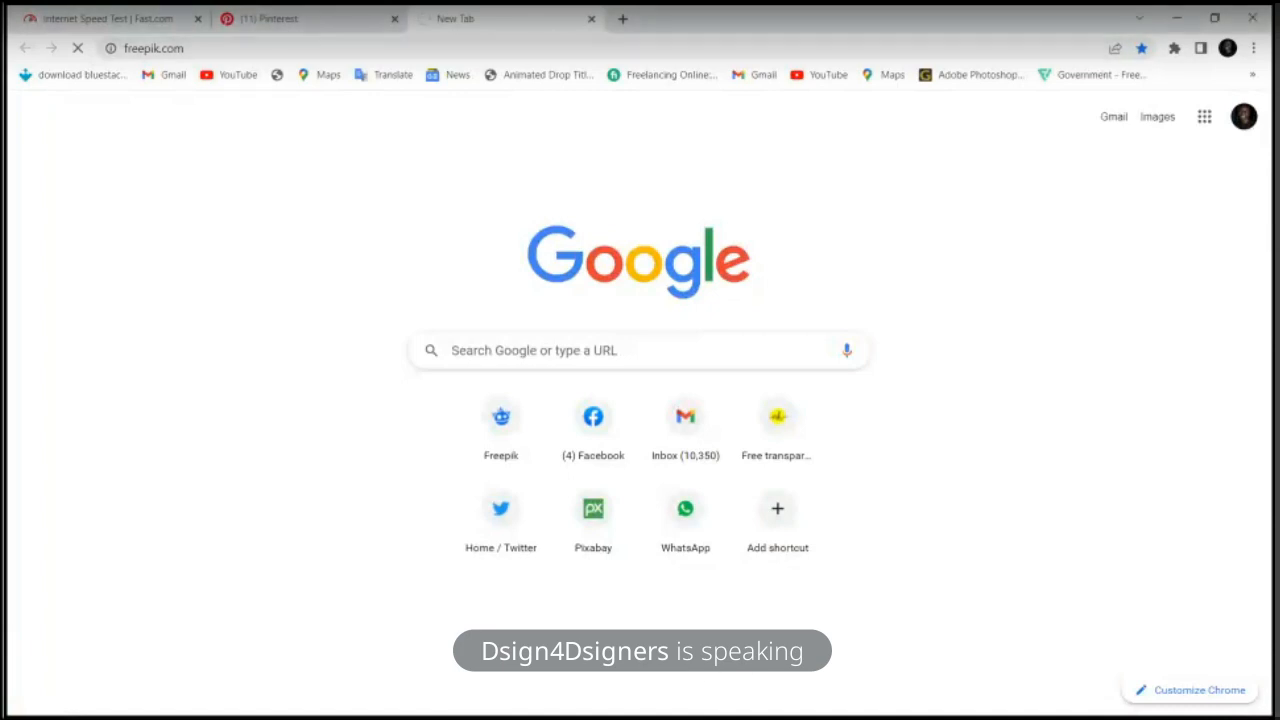
{"action": "left_click", "coordinate": [758, 716]}
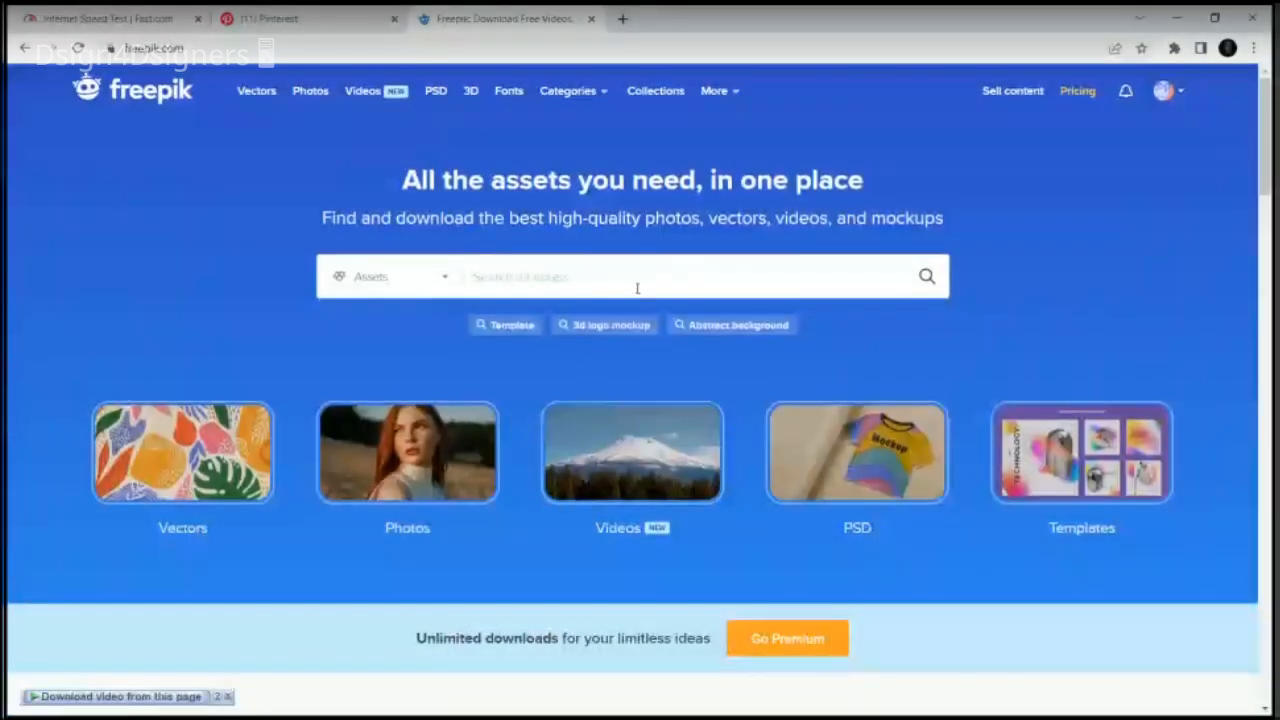
{"action": "type", "text": "cup of coffe"}
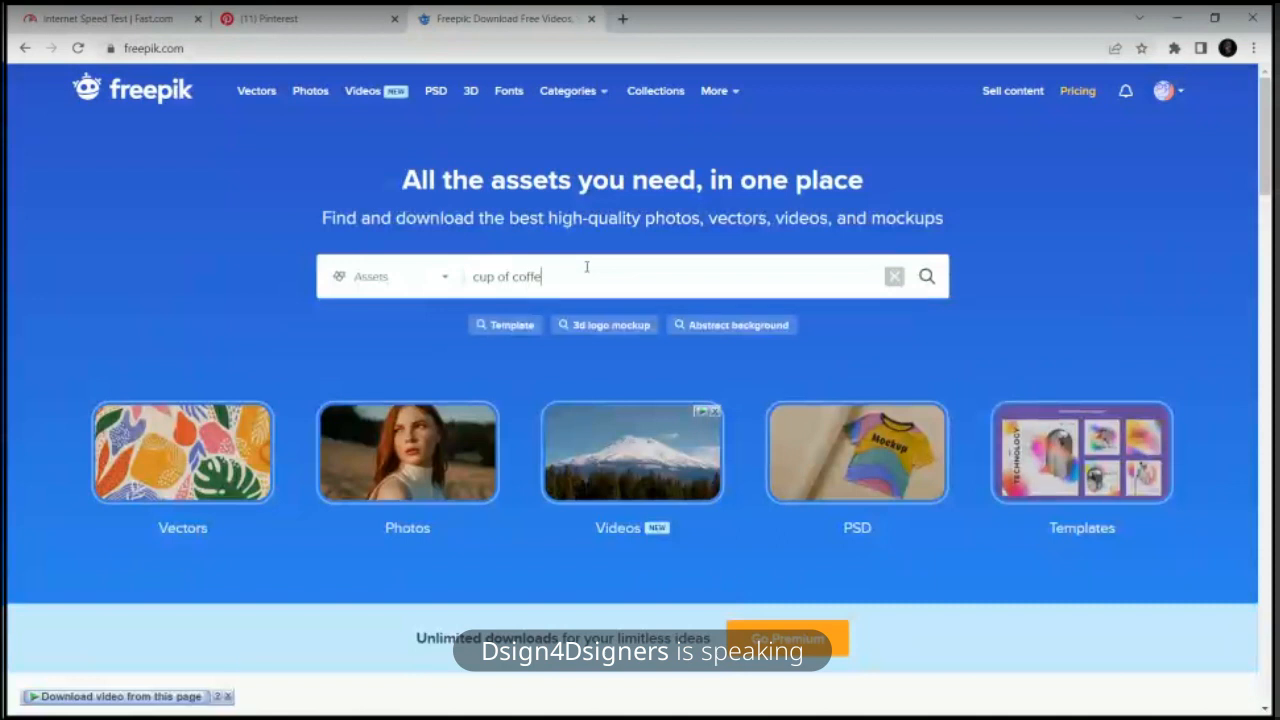
{"action": "key", "text": "Return"}
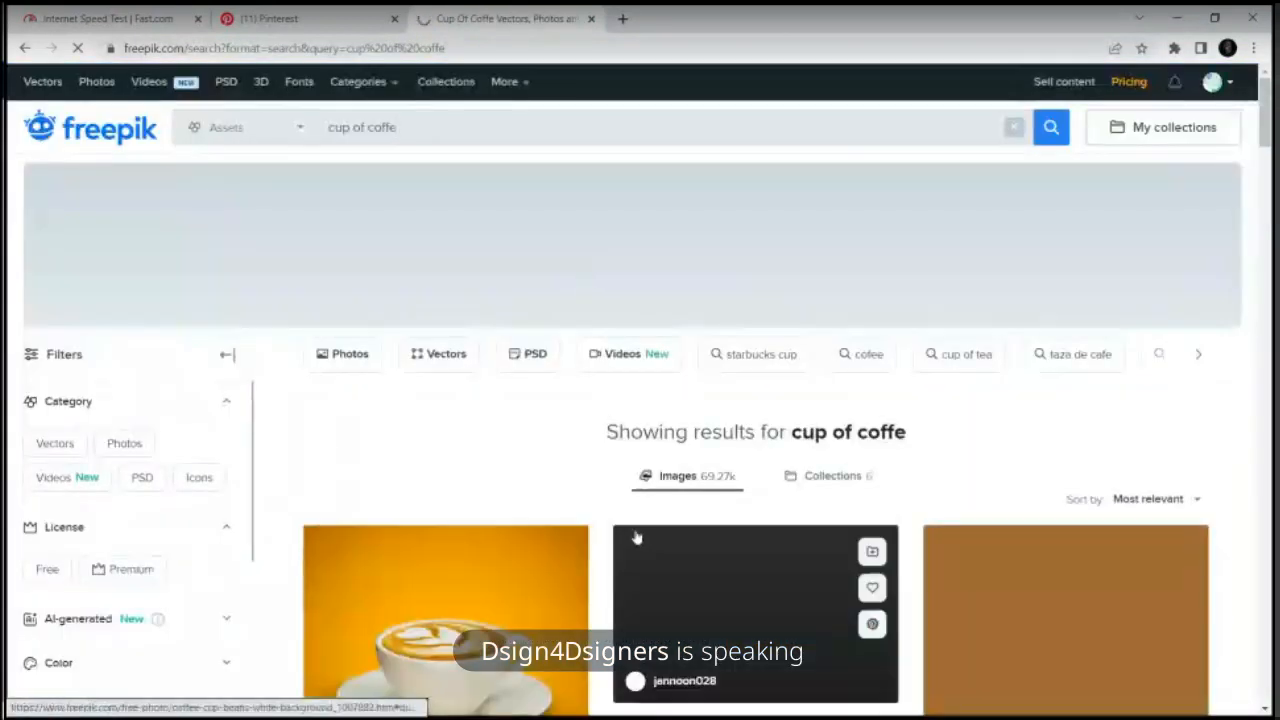
Step: Look through the Freepik results for a coffee cup image suitable for the flyer
{"action": "scroll", "coordinate": [636, 539], "scroll_direction": "down", "scroll_amount": 3}
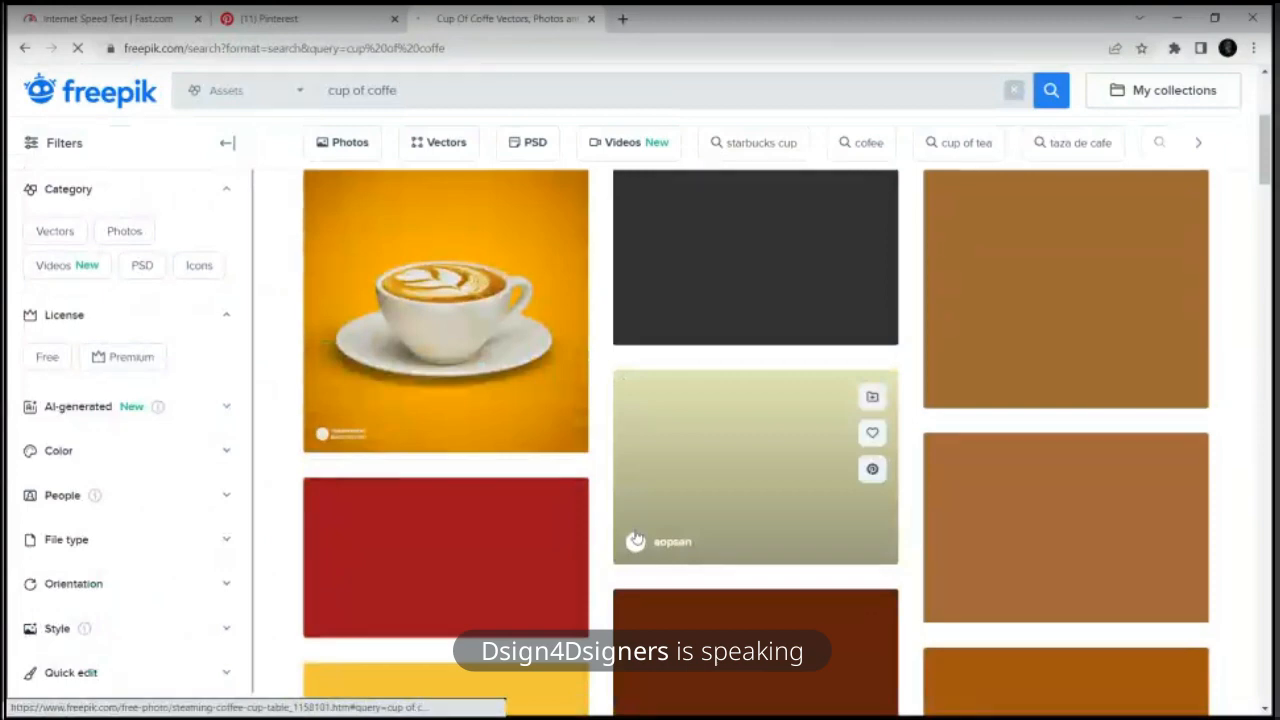
{"action": "scroll", "coordinate": [636, 539], "scroll_direction": "up", "scroll_amount": 3}
{"action": "scroll", "coordinate": [636, 537], "scroll_direction": "down", "scroll_amount": 2}
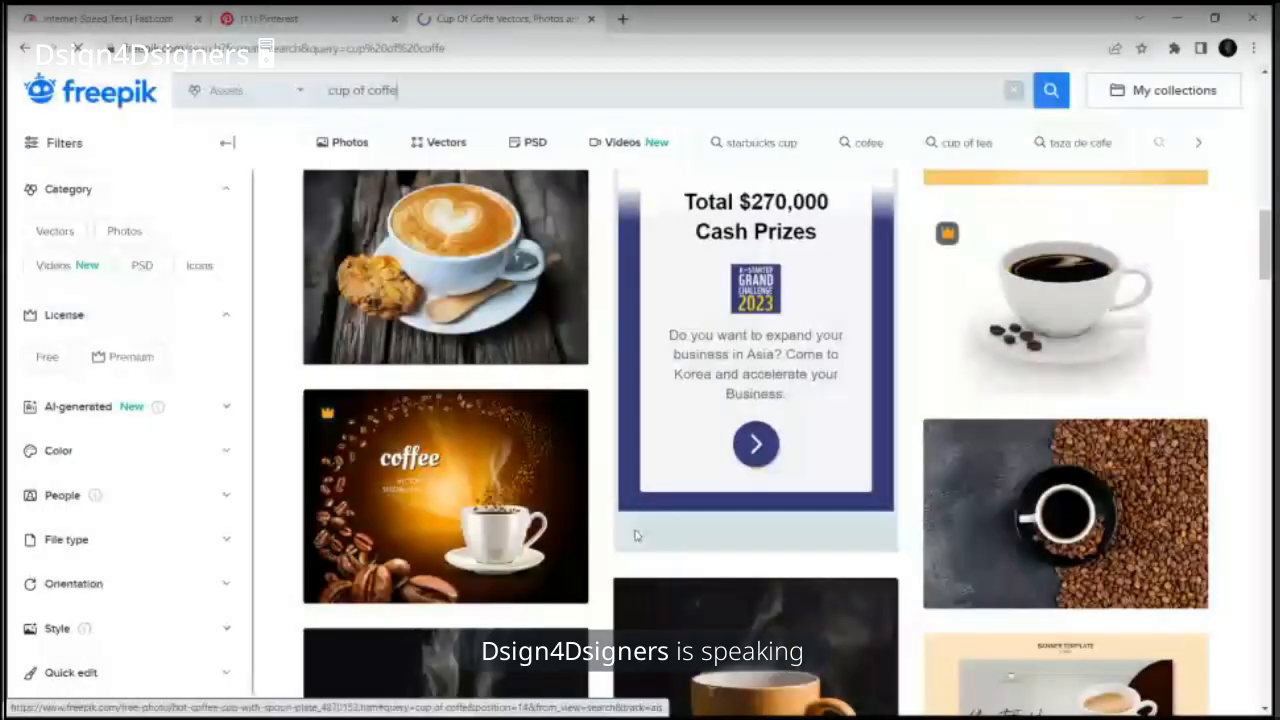
{"action": "scroll", "coordinate": [634, 536], "scroll_direction": "down", "scroll_amount": 4}
{"action": "scroll", "coordinate": [634, 538], "scroll_direction": "down", "scroll_amount": 5}
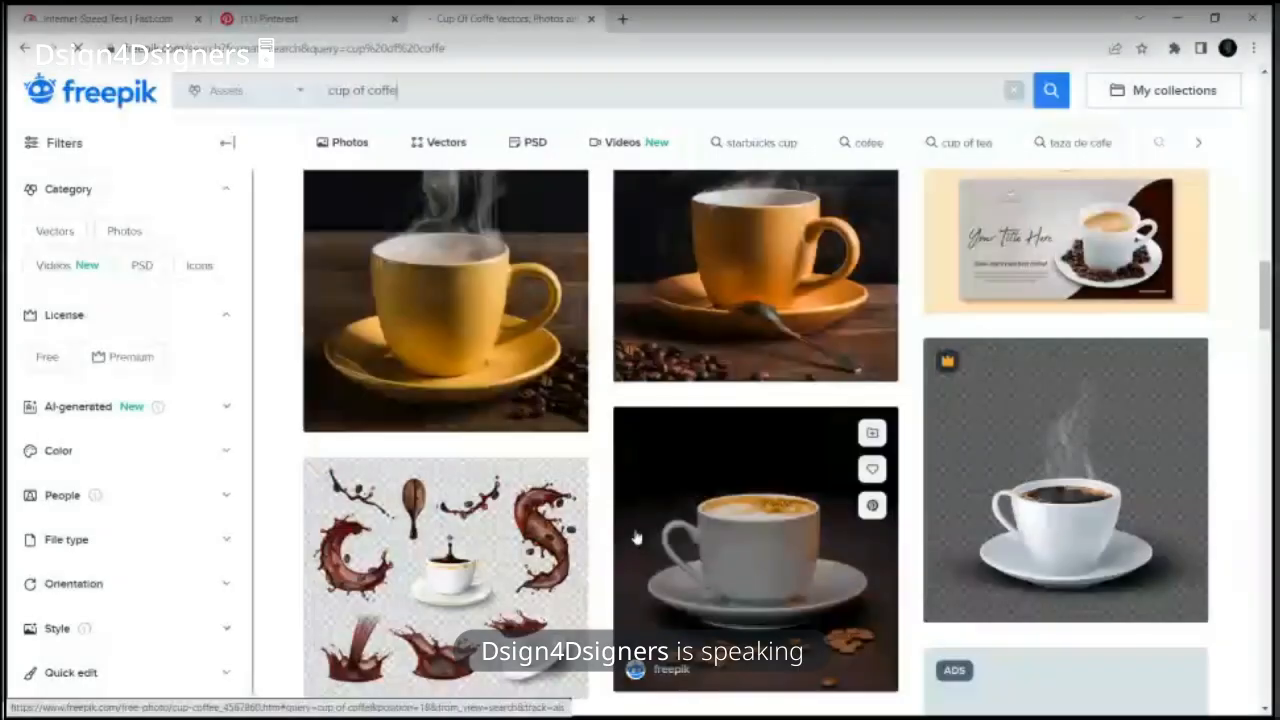
{"action": "scroll", "coordinate": [634, 536], "scroll_direction": "up", "scroll_amount": 1}
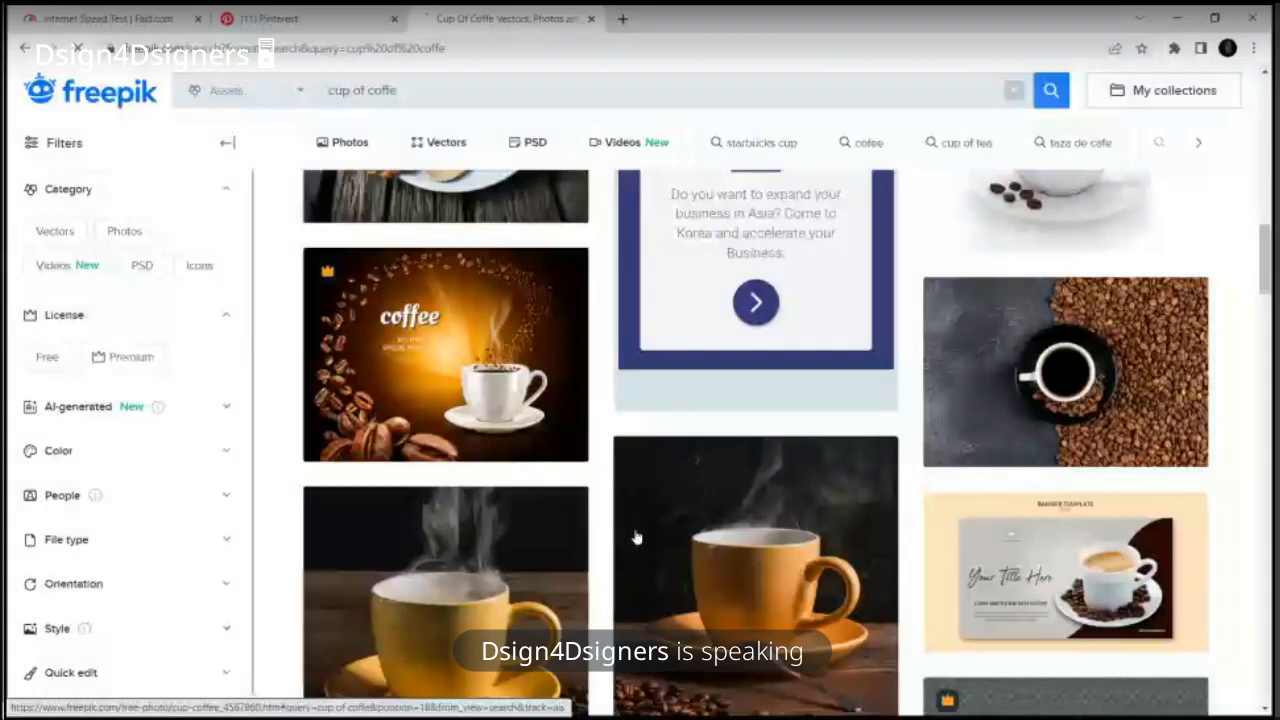
{"action": "scroll", "coordinate": [635, 538], "scroll_direction": "up", "scroll_amount": 2}
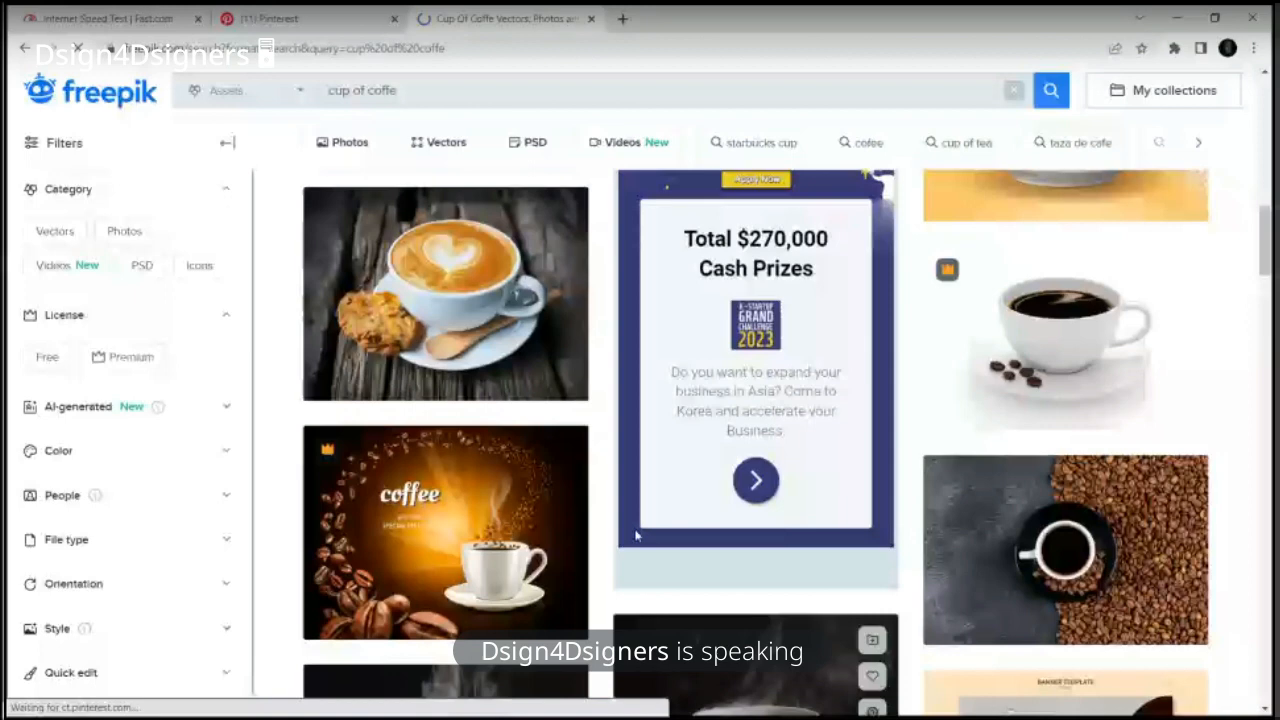
{"action": "scroll", "coordinate": [635, 537], "scroll_direction": "down", "scroll_amount": 5}
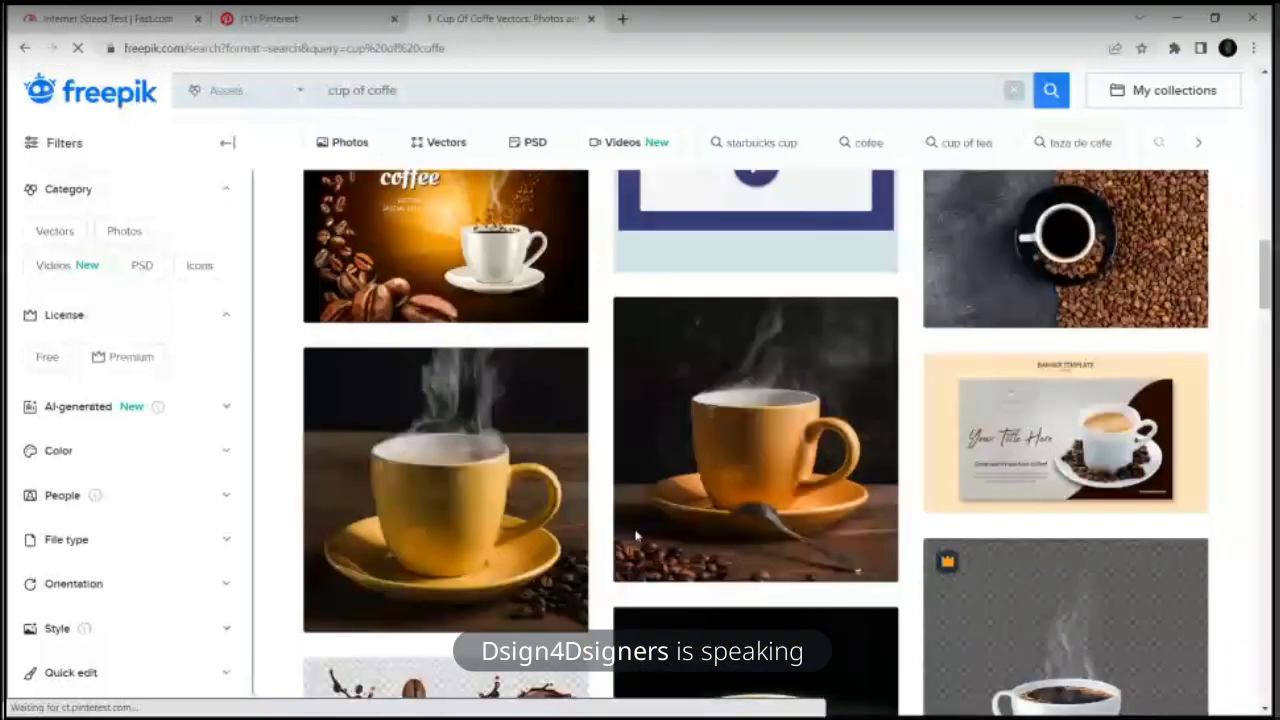
{"action": "scroll", "coordinate": [636, 537], "scroll_direction": "down", "scroll_amount": 5}
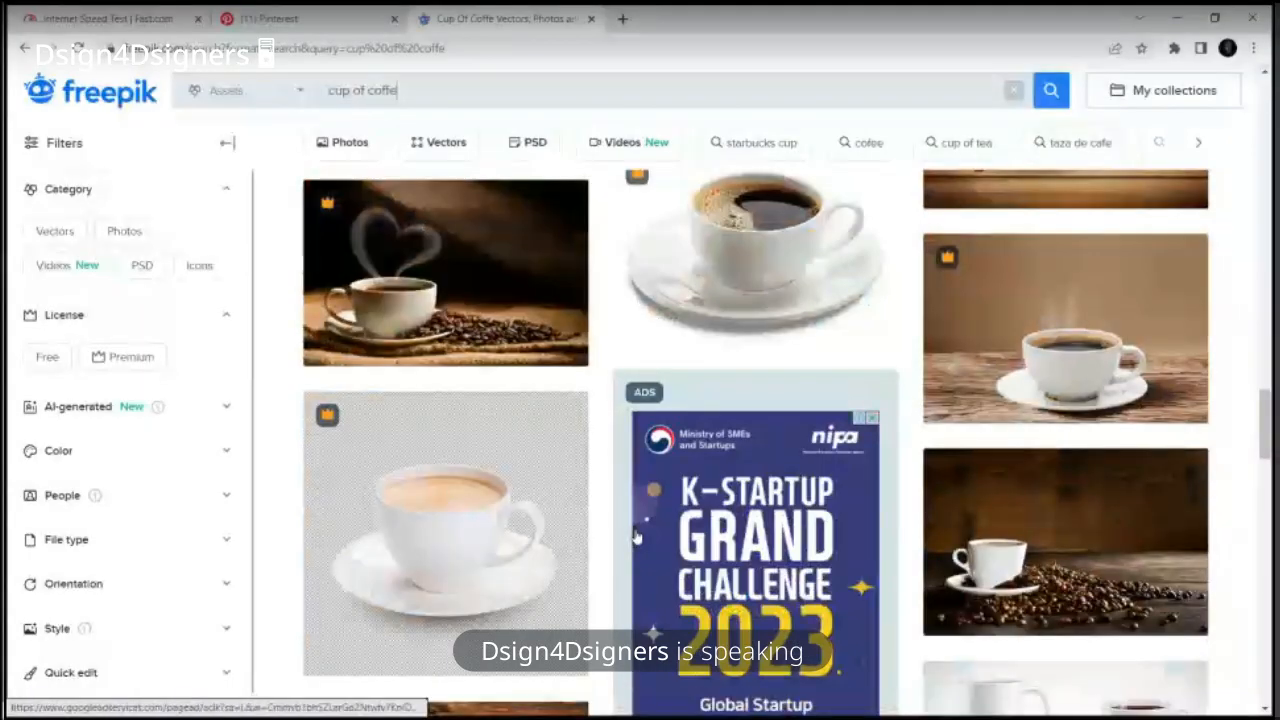
{"action": "scroll", "coordinate": [636, 537], "scroll_direction": "down", "scroll_amount": 2}
{"action": "scroll", "coordinate": [636, 537], "scroll_direction": "down", "scroll_amount": 4}
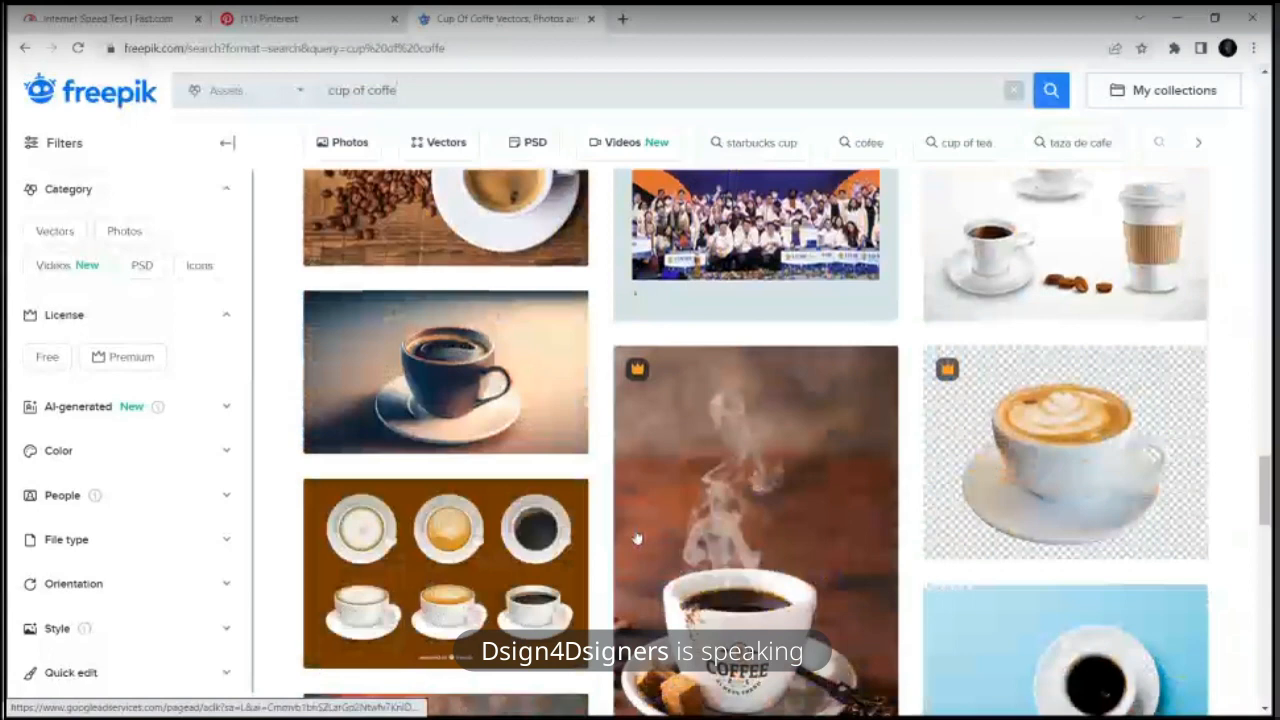
{"action": "scroll", "coordinate": [636, 537], "scroll_direction": "down", "scroll_amount": 4}
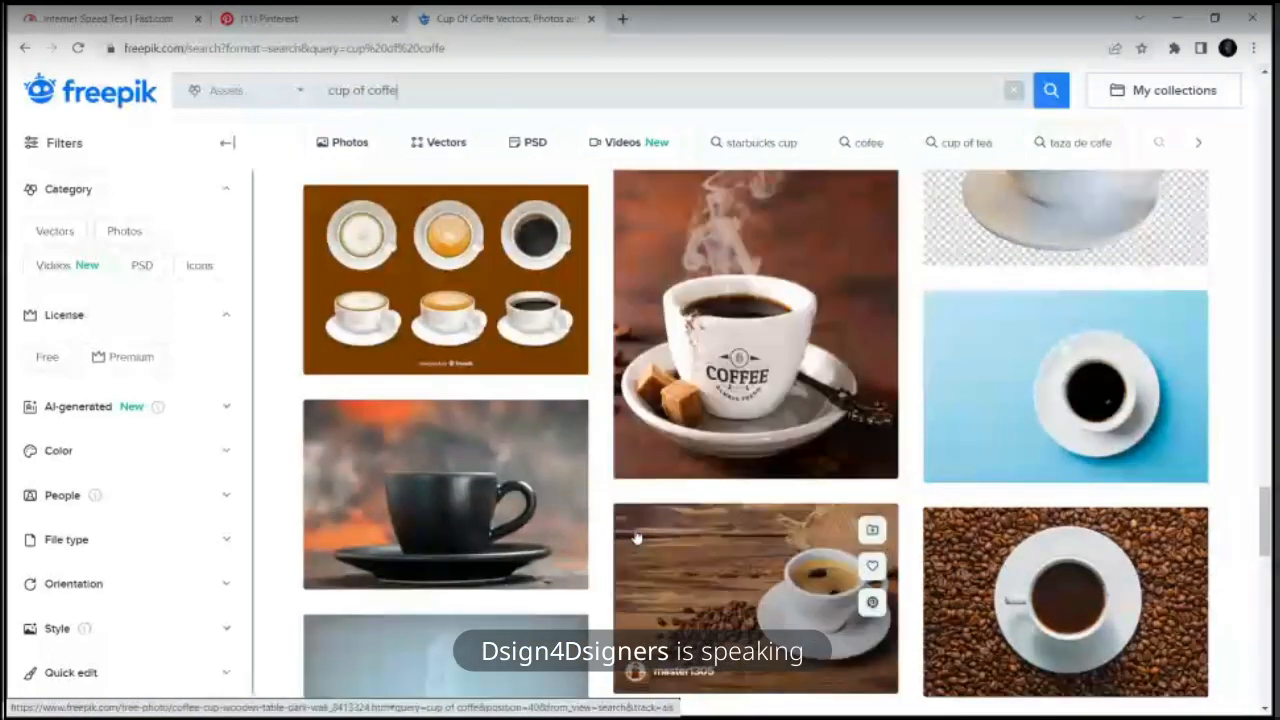
Step: Examine the remaining cup images down to the end of the first results page, returning to its beginning
{"action": "scroll", "coordinate": [636, 538], "scroll_direction": "down", "scroll_amount": 5}
{"action": "scroll", "coordinate": [636, 537], "scroll_direction": "down", "scroll_amount": 2}
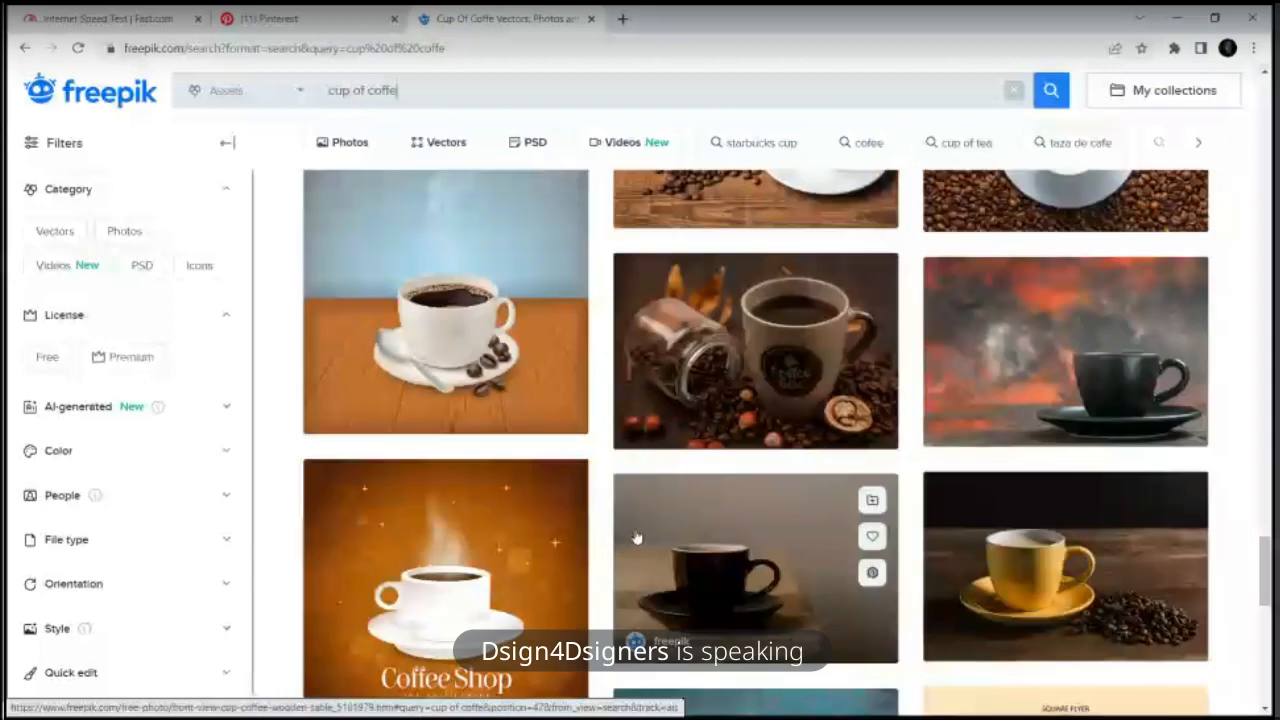
{"action": "scroll", "coordinate": [636, 538], "scroll_direction": "down", "scroll_amount": 5}
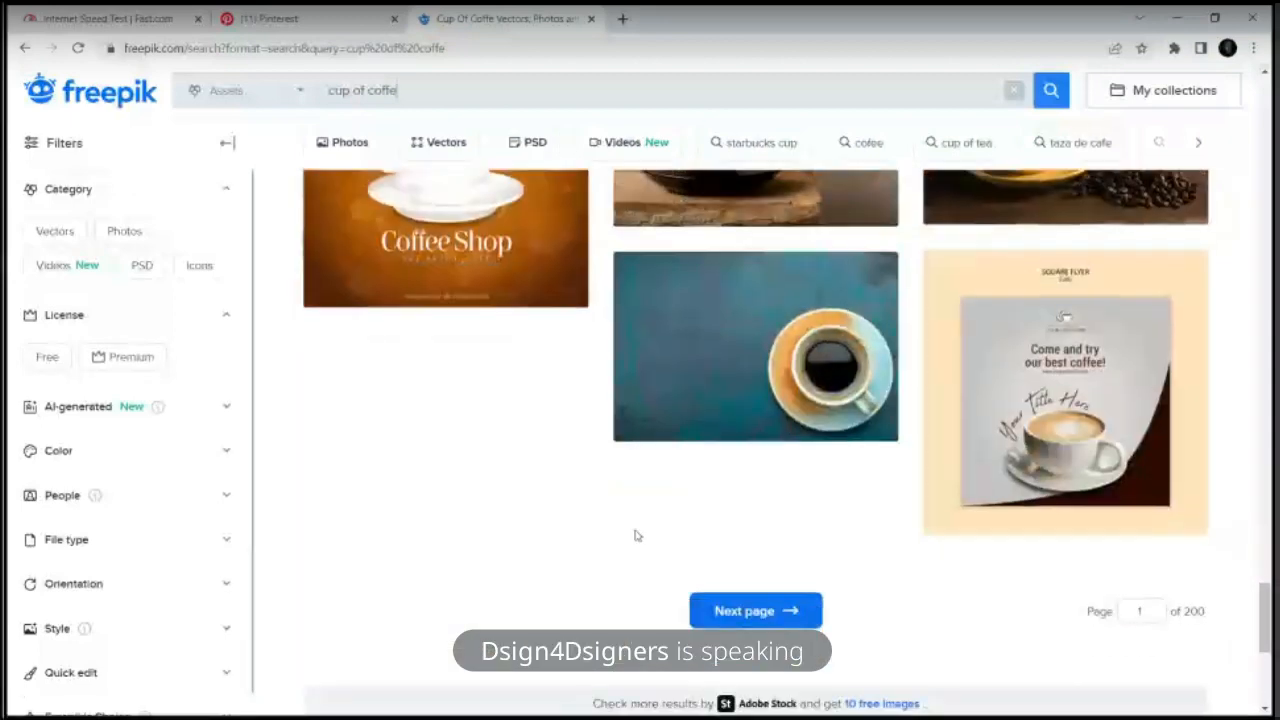
{"action": "scroll", "coordinate": [636, 537], "scroll_direction": "up", "scroll_amount": 6}
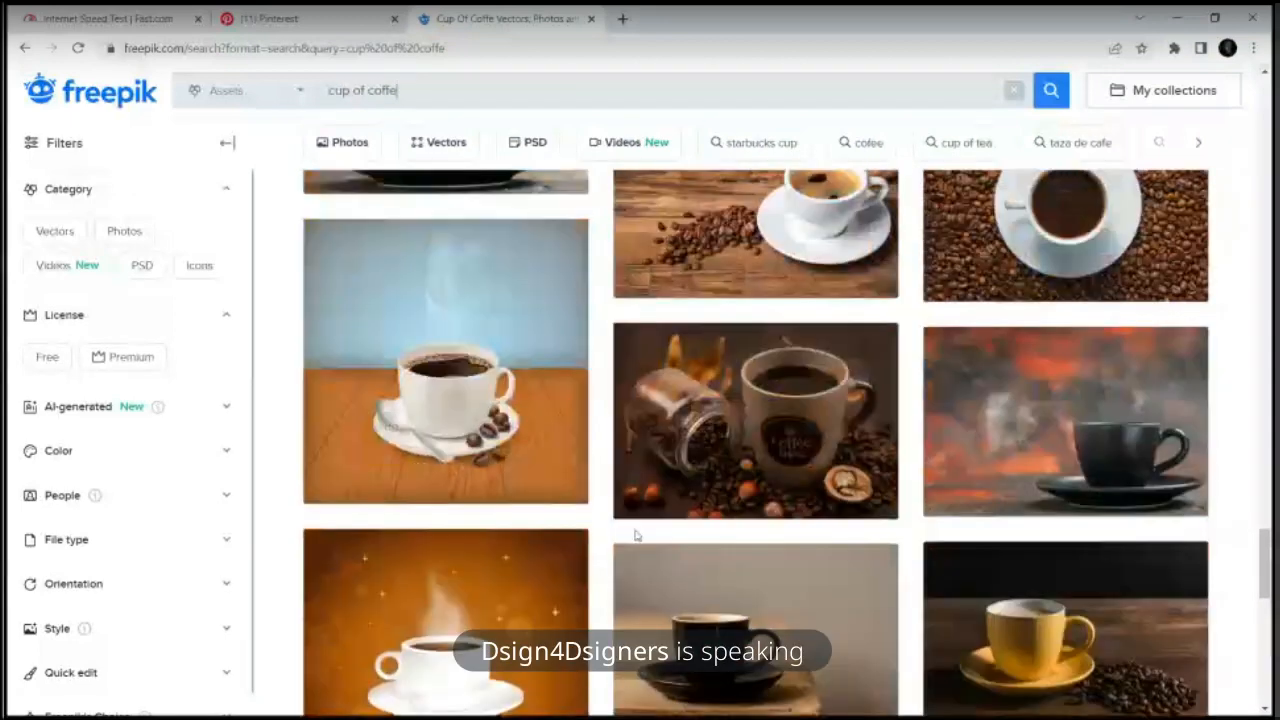
{"action": "scroll", "coordinate": [636, 537], "scroll_direction": "up", "scroll_amount": 10}
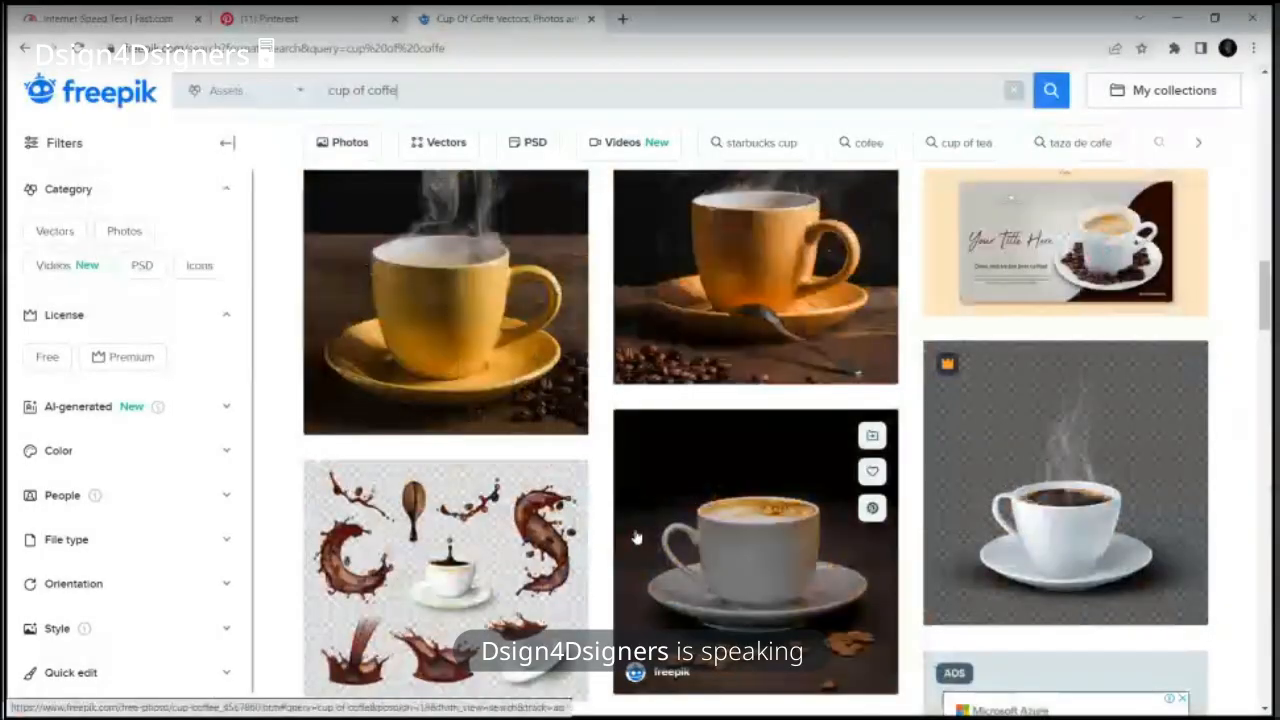
{"action": "scroll", "coordinate": [636, 538], "scroll_direction": "down", "scroll_amount": 10}
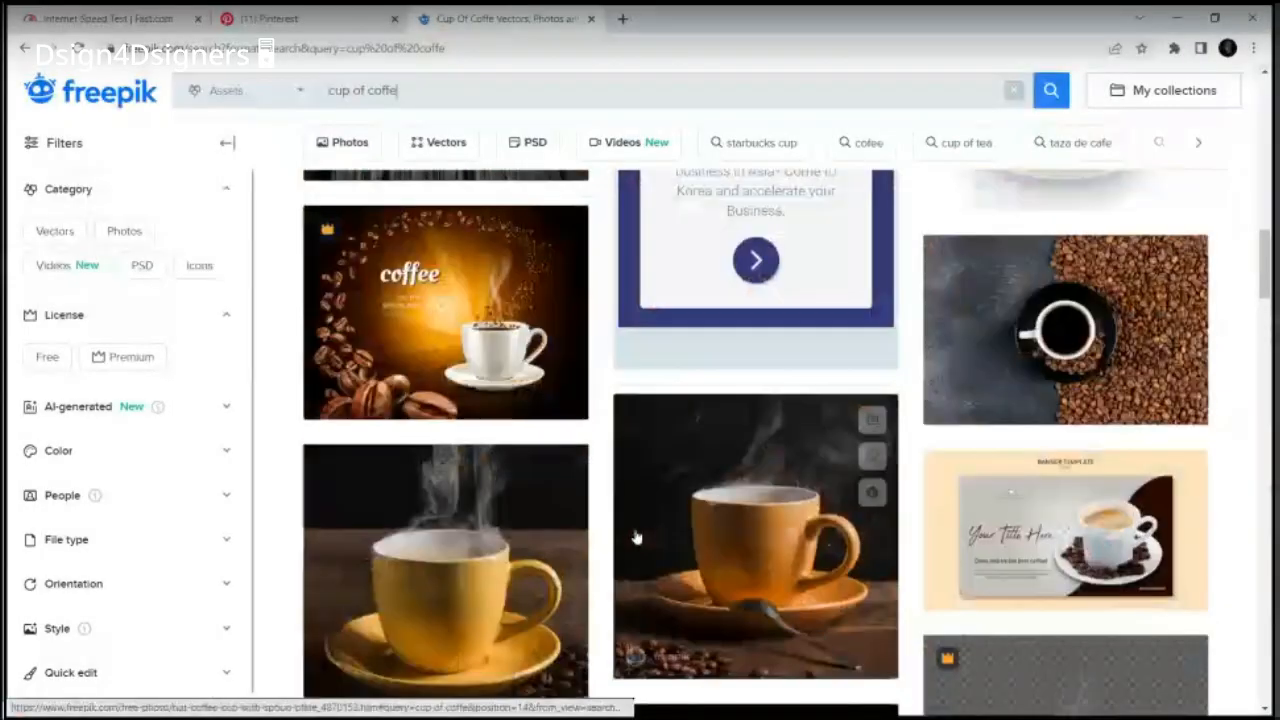
{"action": "scroll", "coordinate": [636, 538], "scroll_direction": "up", "scroll_amount": 1}
{"action": "scroll", "coordinate": [636, 538], "scroll_direction": "up", "scroll_amount": 4}
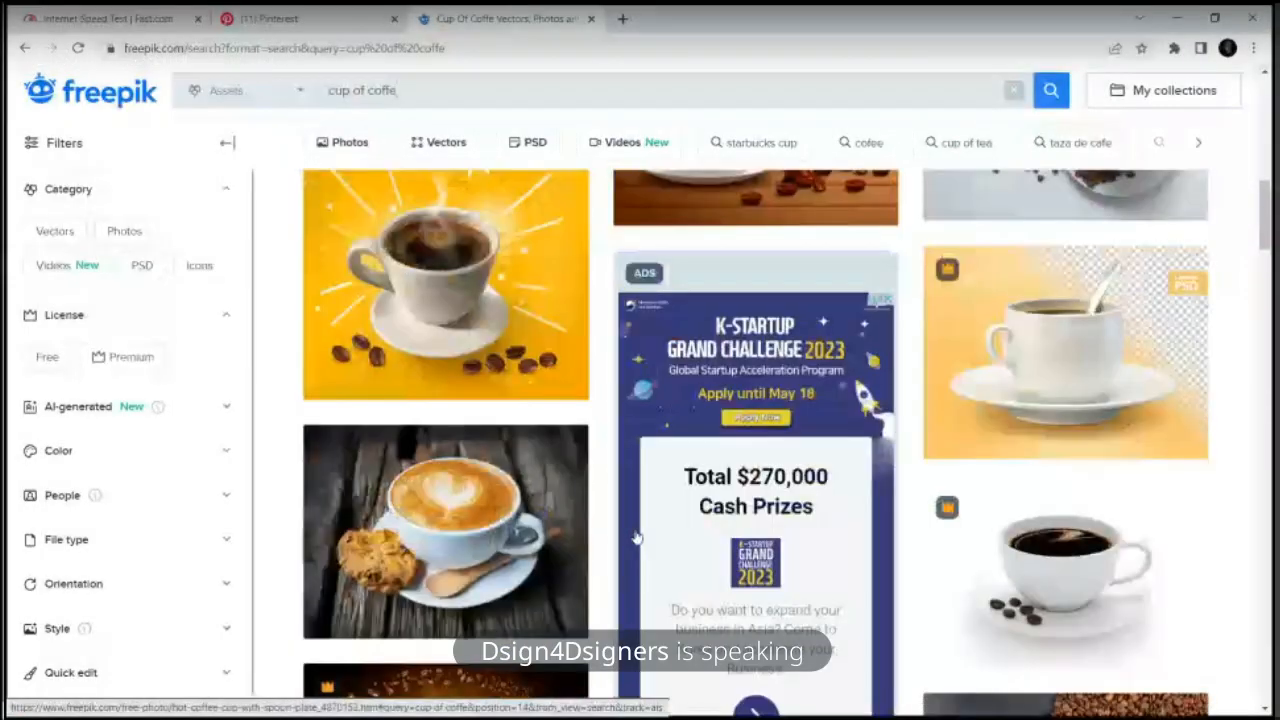
{"action": "scroll", "coordinate": [636, 538], "scroll_direction": "up", "scroll_amount": 4}
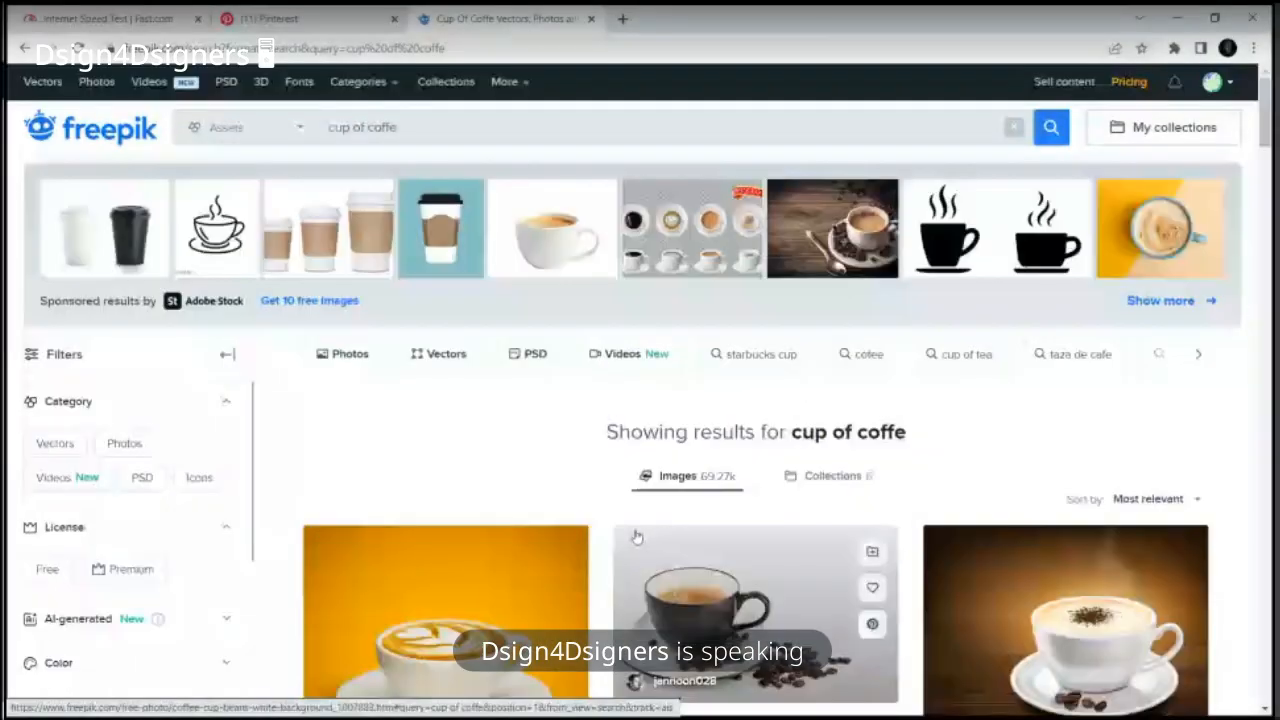
Step: Open the free photo of a white cup with brown splashes, examine its details and related images, and close it
{"action": "scroll", "coordinate": [636, 538], "scroll_direction": "down", "scroll_amount": 3}
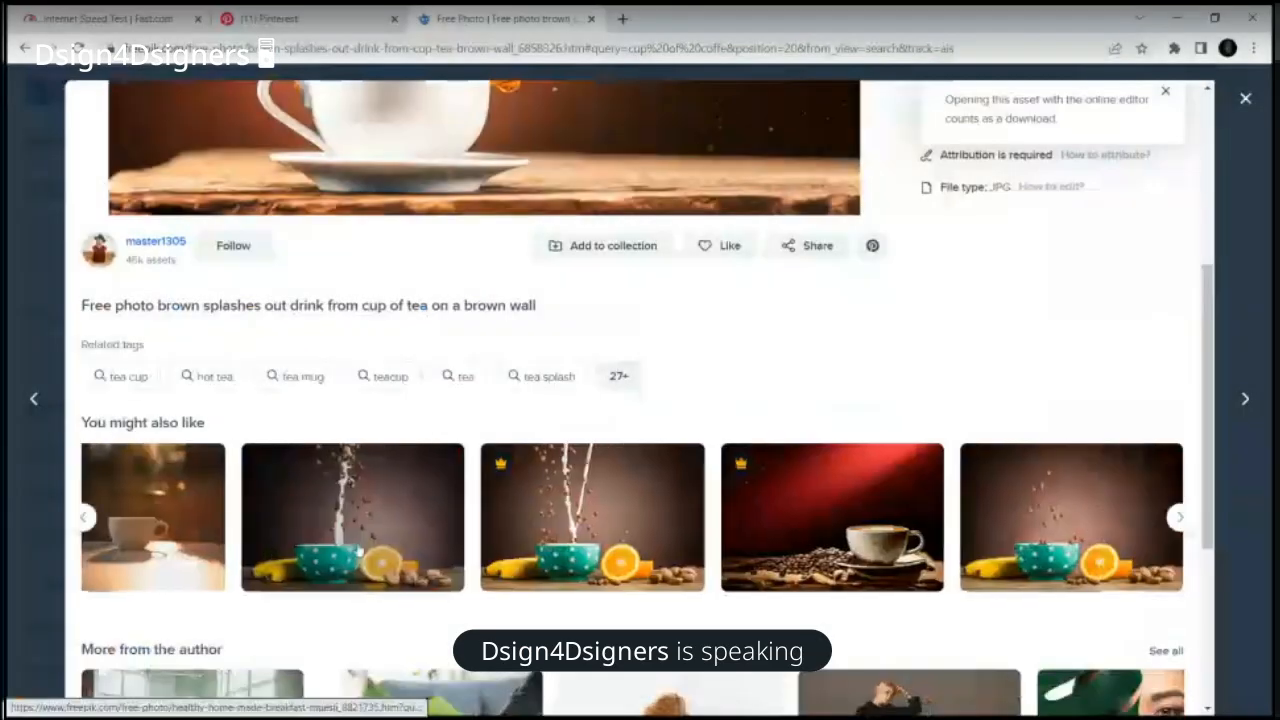
{"action": "scroll", "coordinate": [352, 517], "scroll_direction": "up", "scroll_amount": 4}
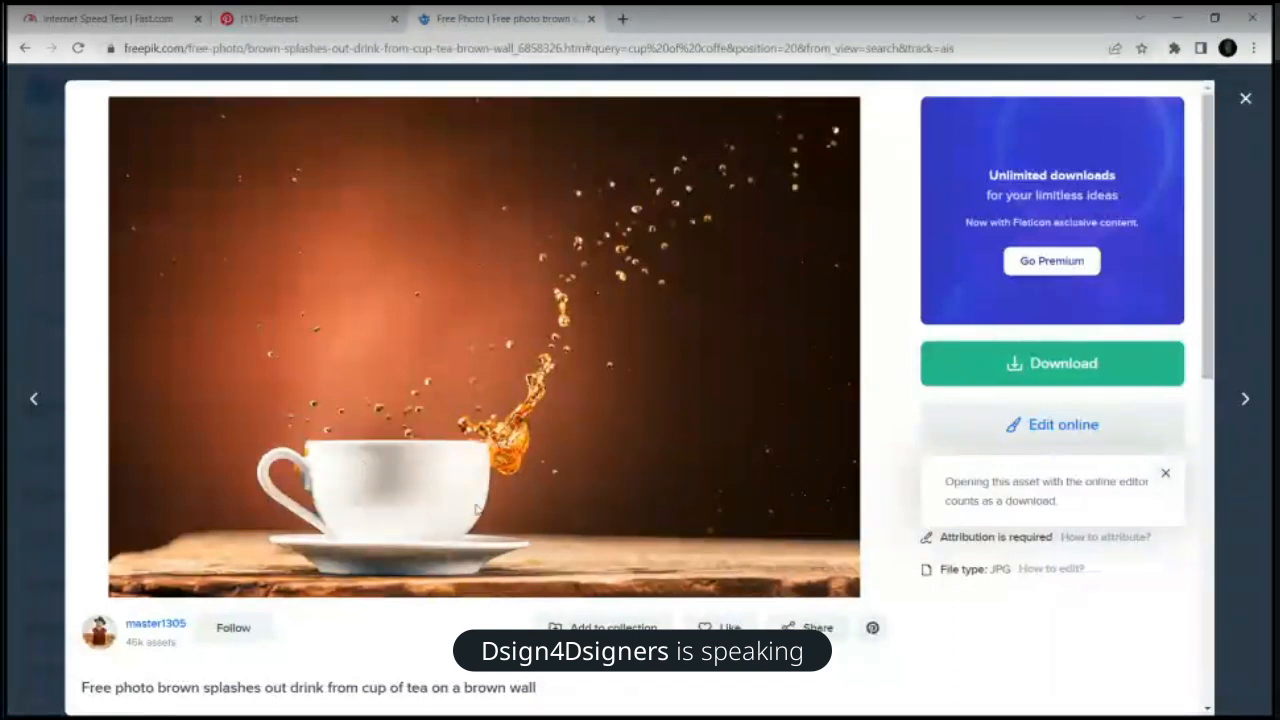
{"action": "scroll", "coordinate": [476, 510], "scroll_direction": "down", "scroll_amount": 1}
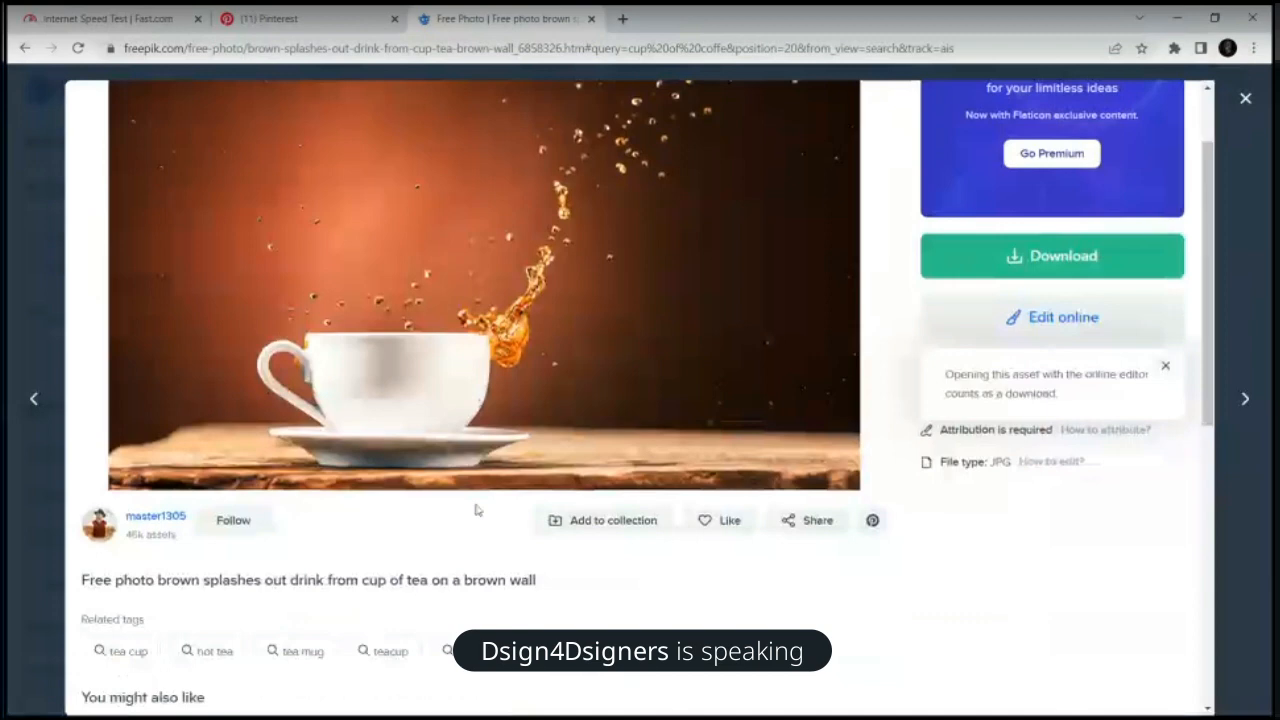
{"action": "scroll", "coordinate": [476, 510], "scroll_direction": "down", "scroll_amount": 2}
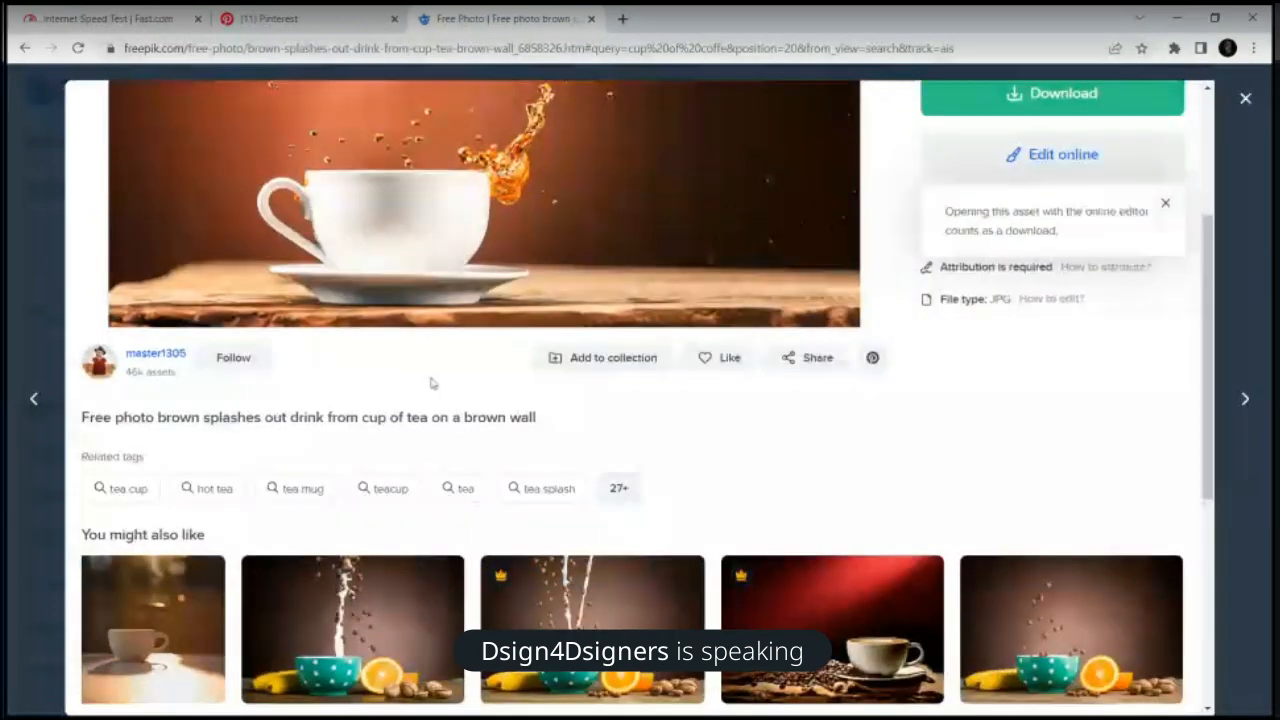
{"action": "scroll", "coordinate": [431, 380], "scroll_direction": "up", "scroll_amount": 3}
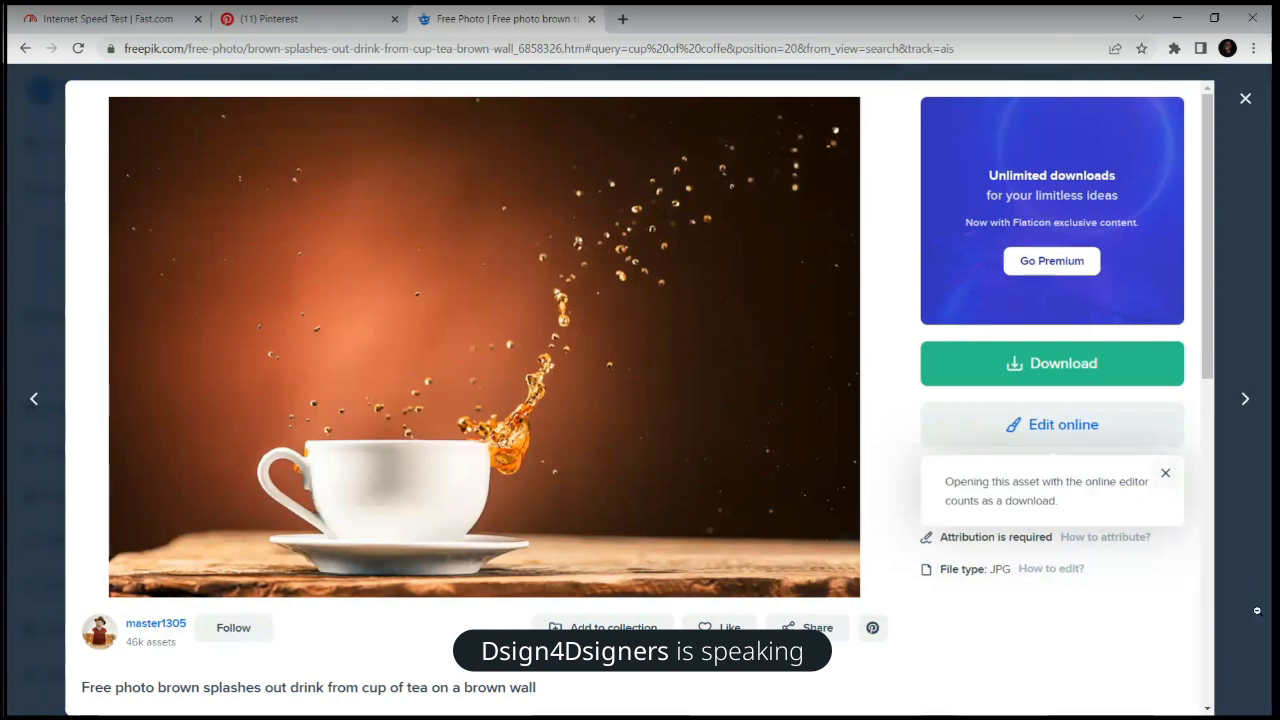
{"action": "scroll", "coordinate": [338, 432], "scroll_direction": "down", "scroll_amount": 3}
{"action": "scroll", "coordinate": [338, 432], "scroll_direction": "down", "scroll_amount": 2}
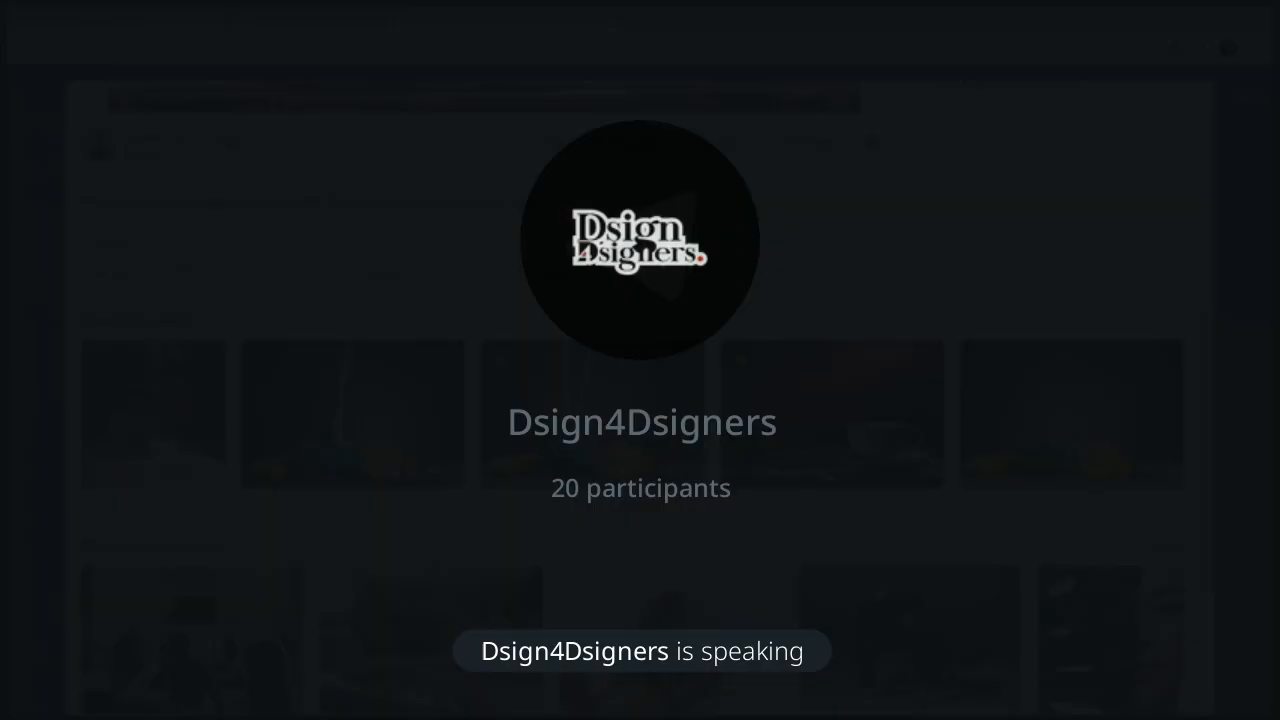
{"action": "scroll", "coordinate": [1240, 104], "scroll_direction": "up", "scroll_amount": 5}
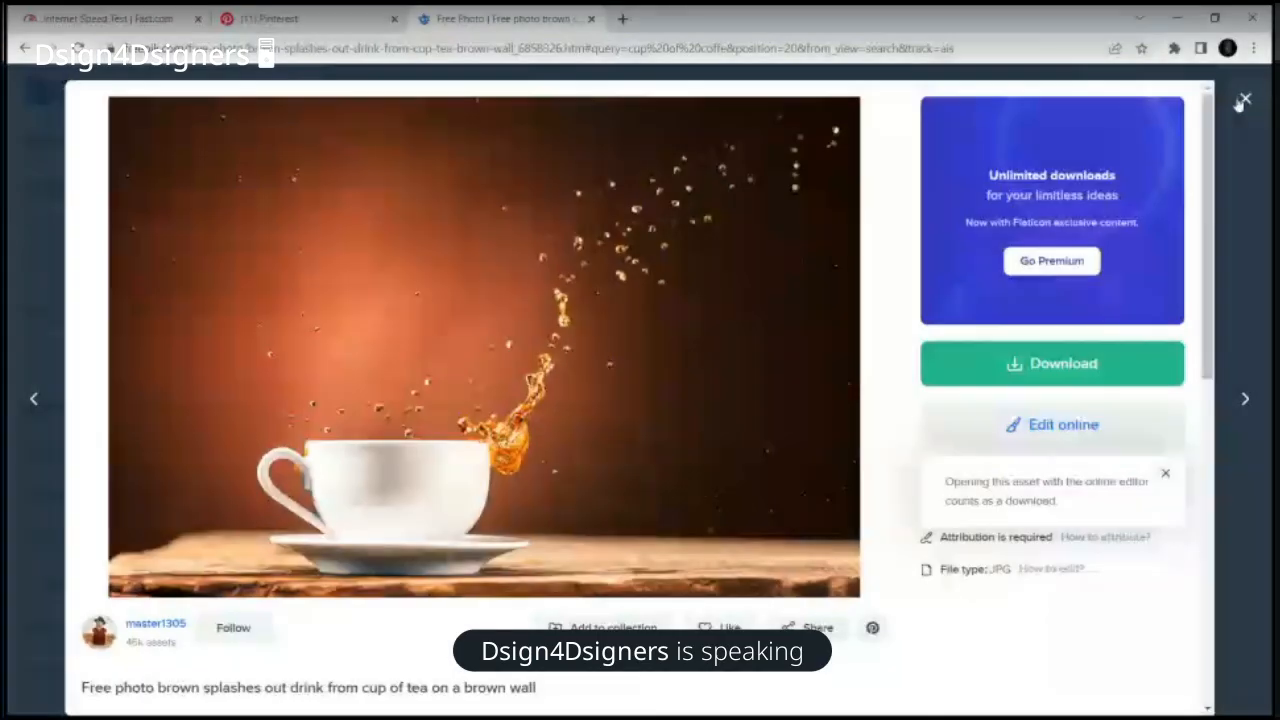
{"action": "left_click", "coordinate": [1245, 101]}
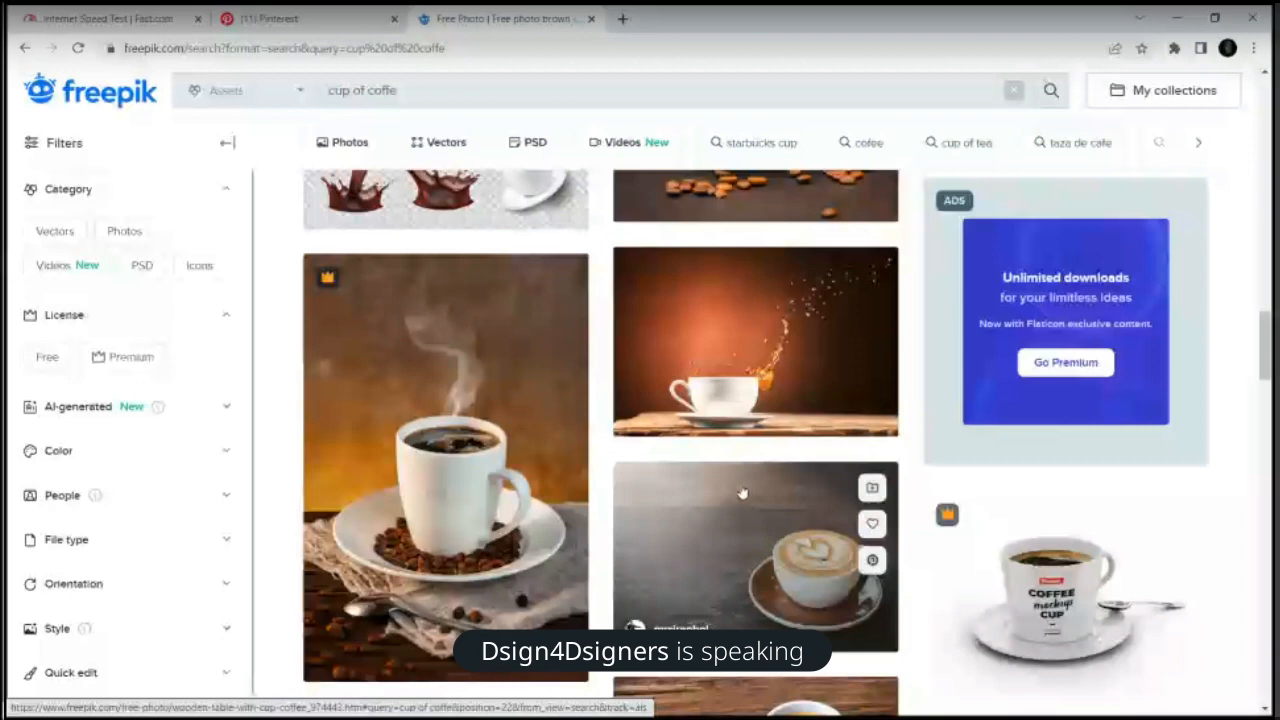
Step: Compare the coffee cup images further down the results, checking which ones are free or premium
{"action": "scroll", "coordinate": [742, 493], "scroll_direction": "down", "scroll_amount": 3}
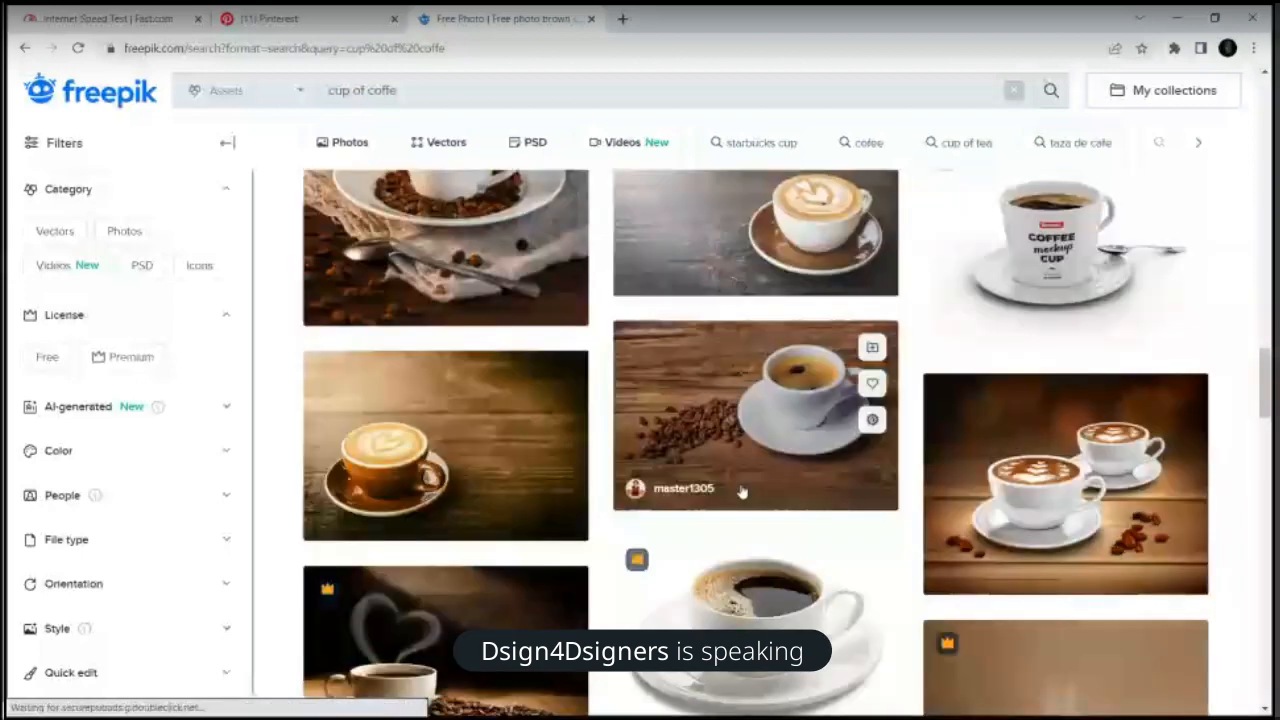
{"action": "scroll", "coordinate": [742, 491], "scroll_direction": "down", "scroll_amount": 2}
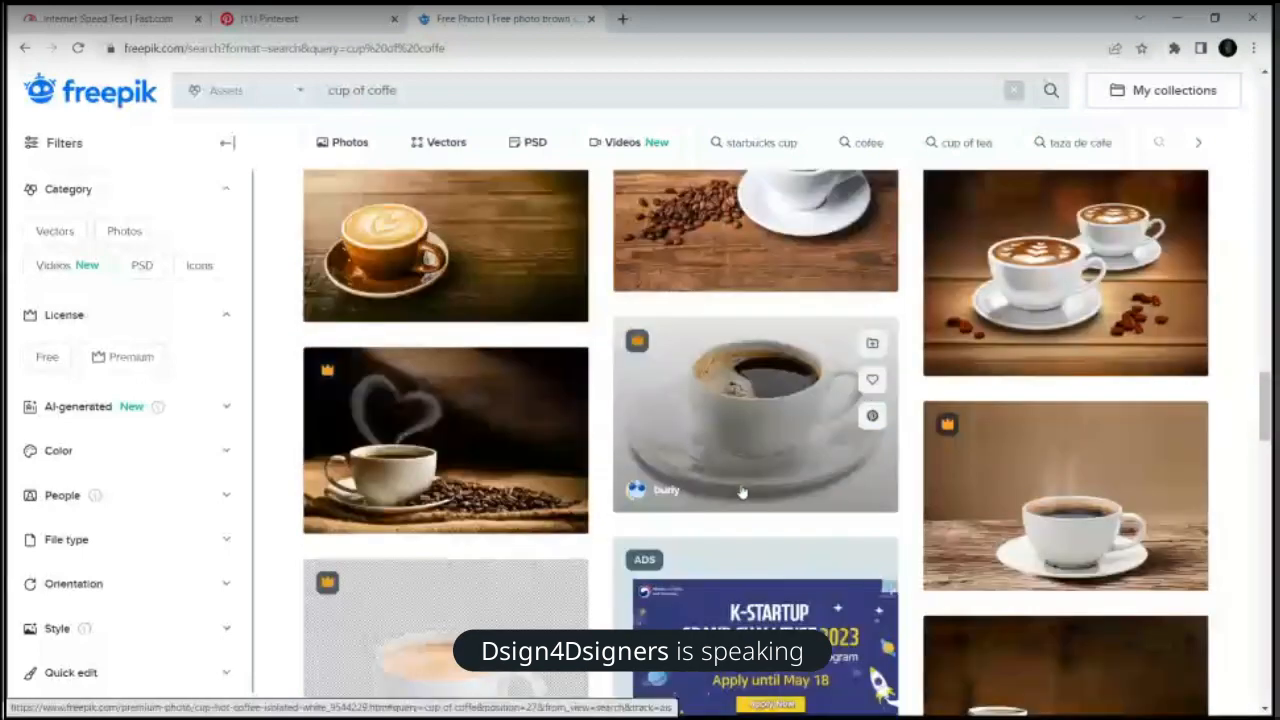
{"action": "scroll", "coordinate": [742, 491], "scroll_direction": "down", "scroll_amount": 4}
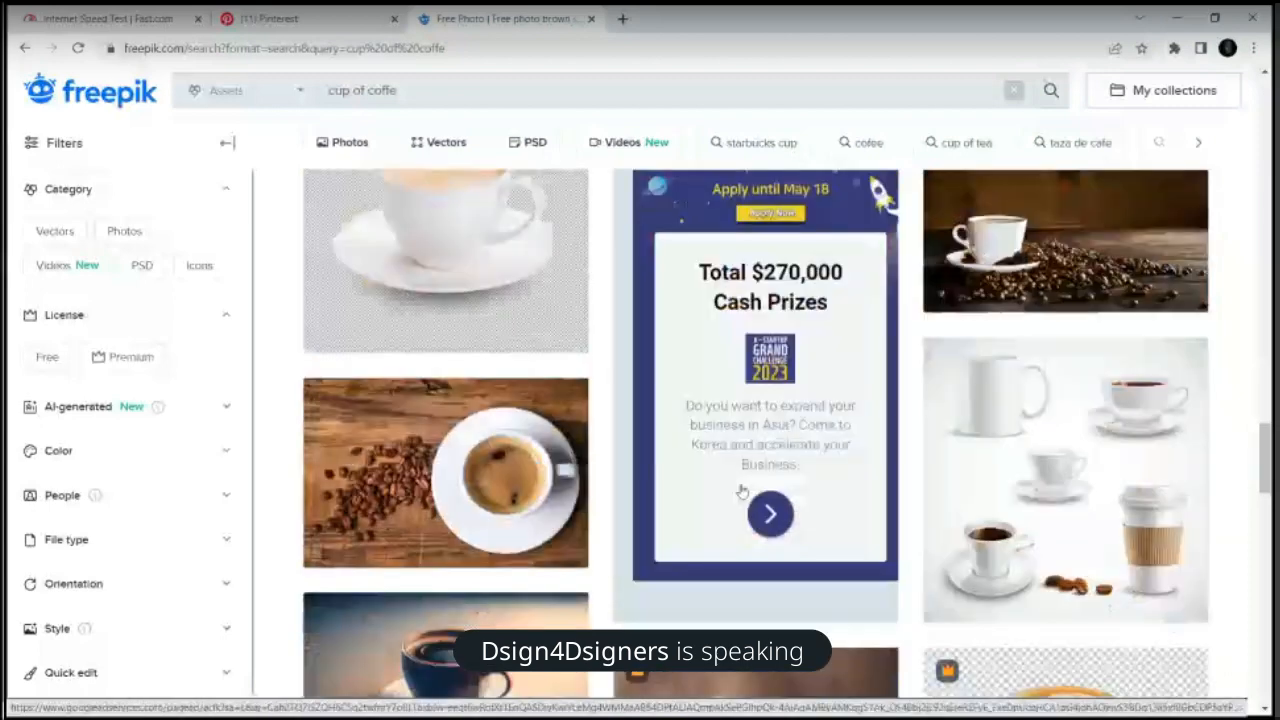
{"action": "scroll", "coordinate": [742, 491], "scroll_direction": "down", "scroll_amount": 1}
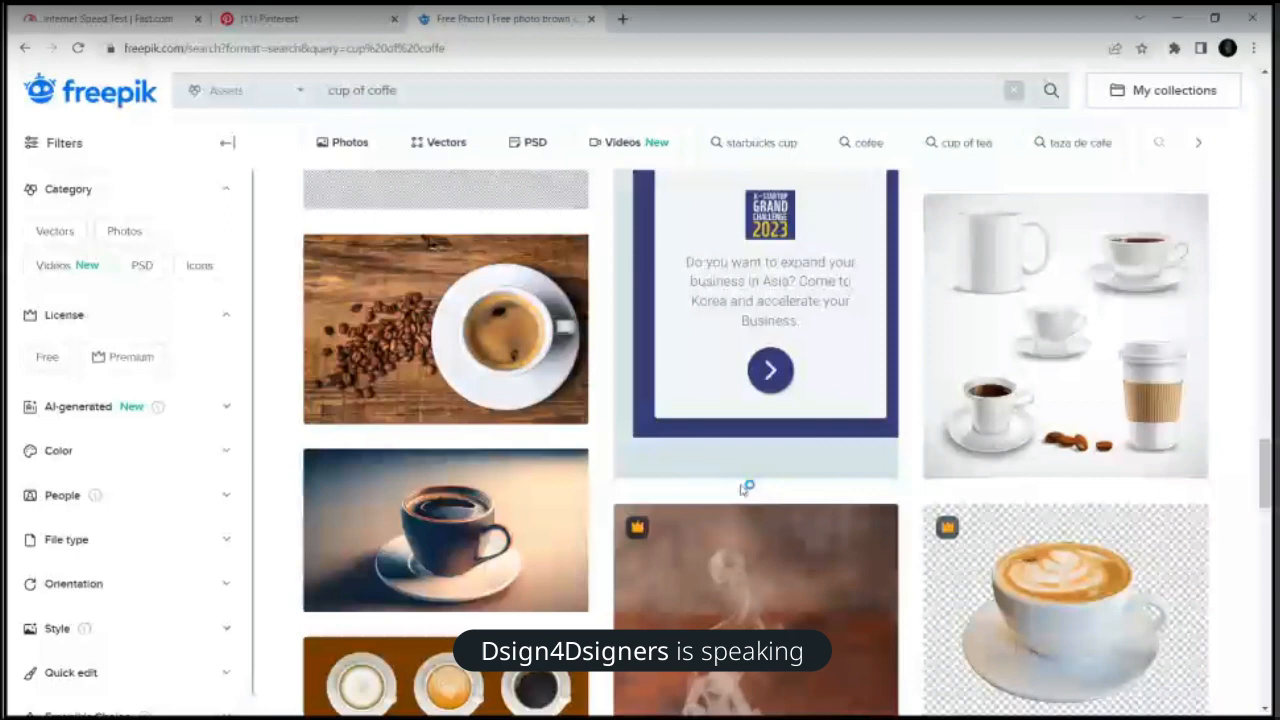
{"action": "scroll", "coordinate": [742, 490], "scroll_direction": "up", "scroll_amount": 1}
{"action": "scroll", "coordinate": [742, 491], "scroll_direction": "up", "scroll_amount": 5}
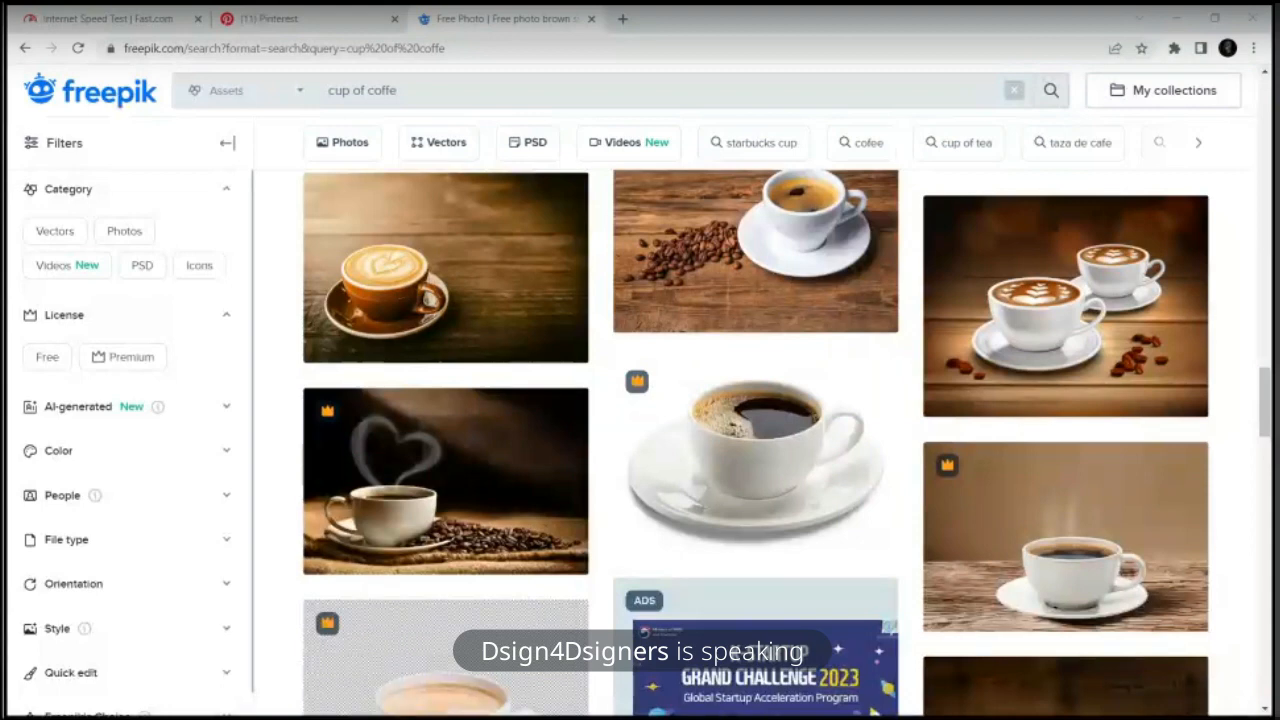
{"action": "left_click", "coordinate": [1253, 471]}
{"action": "scroll", "coordinate": [762, 500], "scroll_direction": "down", "scroll_amount": 3}
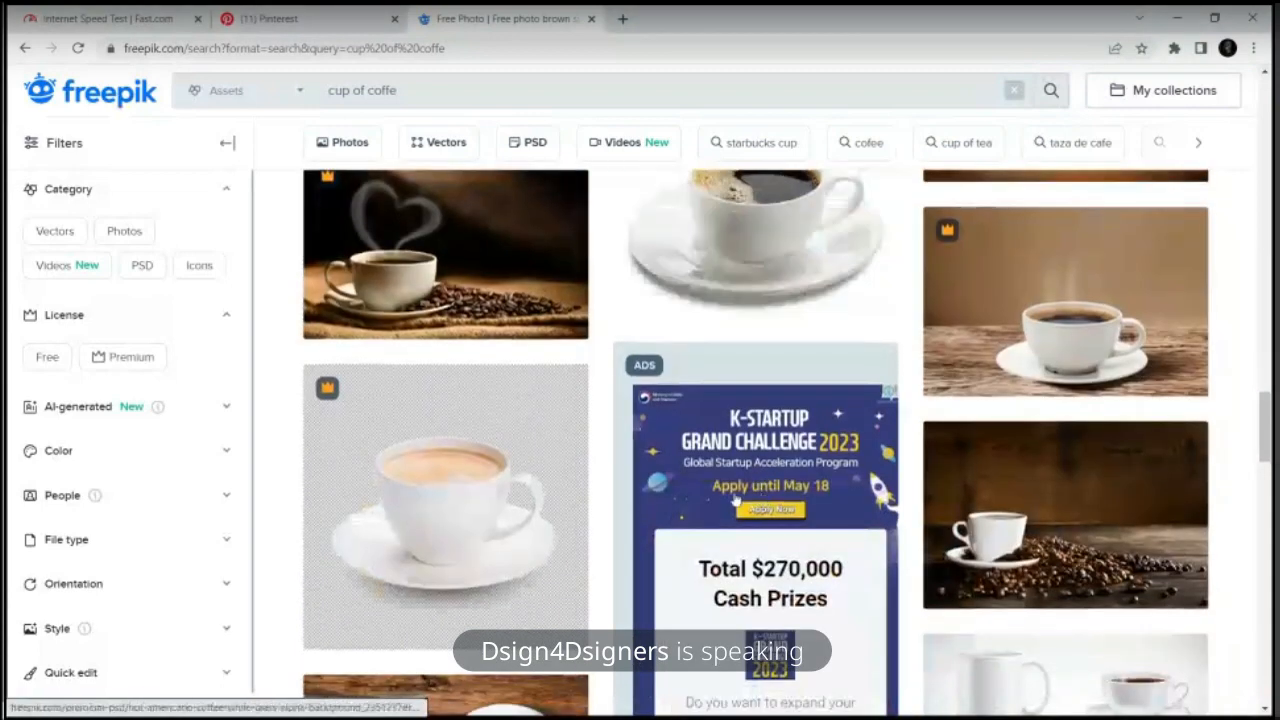
{"action": "scroll", "coordinate": [917, 386], "scroll_direction": "up", "scroll_amount": 2}
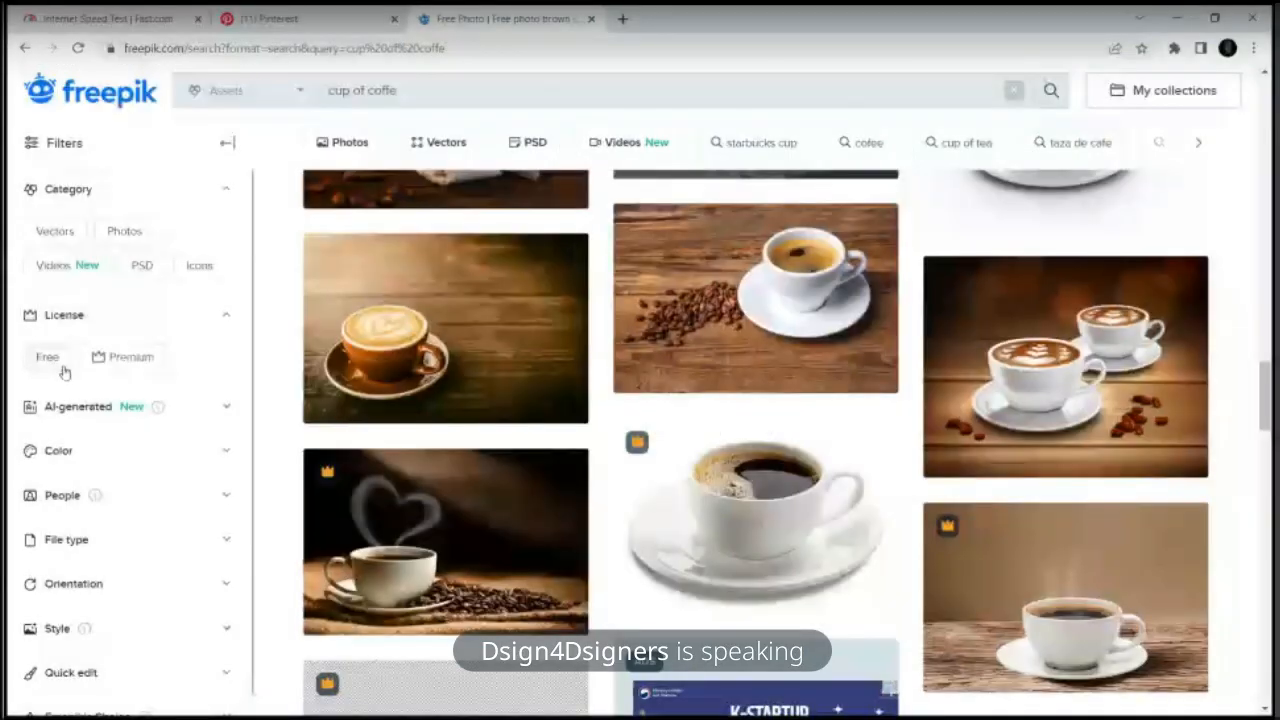
Step: Filter the "cup of coffe" results to the Free license and look through the free coffee cup images
{"action": "left_click", "coordinate": [45, 368]}
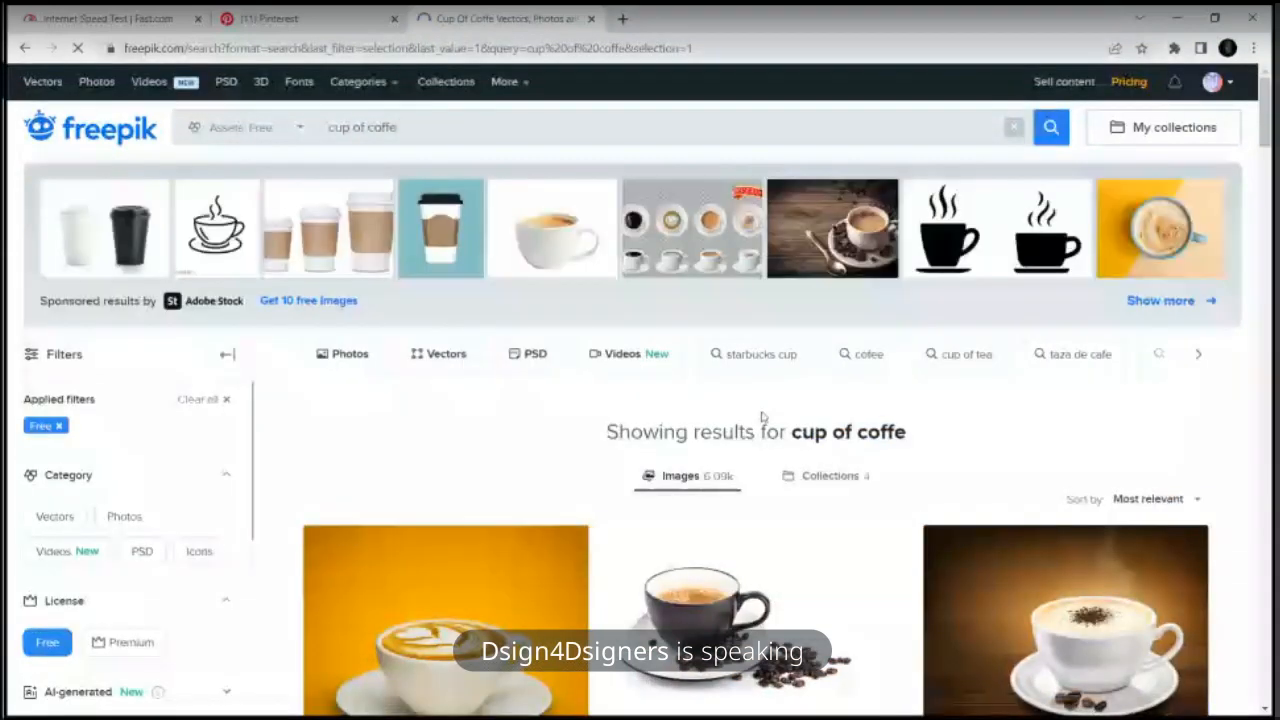
{"action": "scroll", "coordinate": [762, 416], "scroll_direction": "down", "scroll_amount": 3}
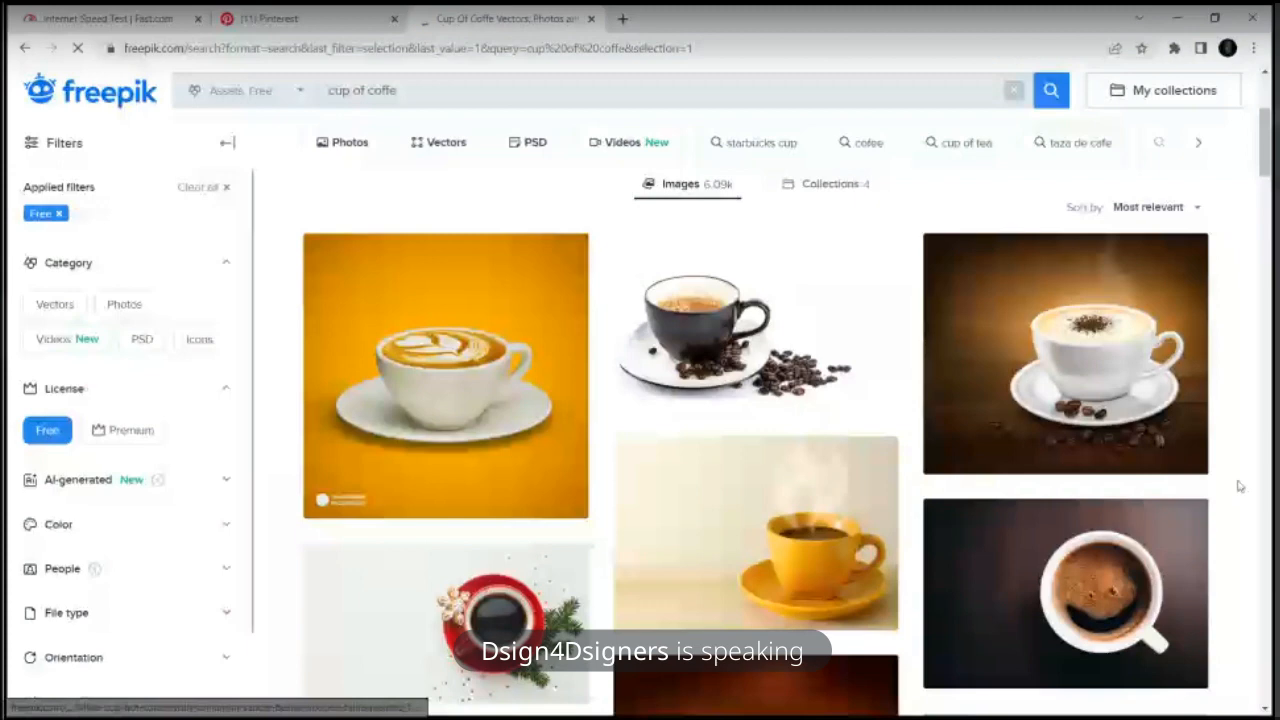
{"action": "scroll", "coordinate": [1014, 435], "scroll_direction": "down", "scroll_amount": 1}
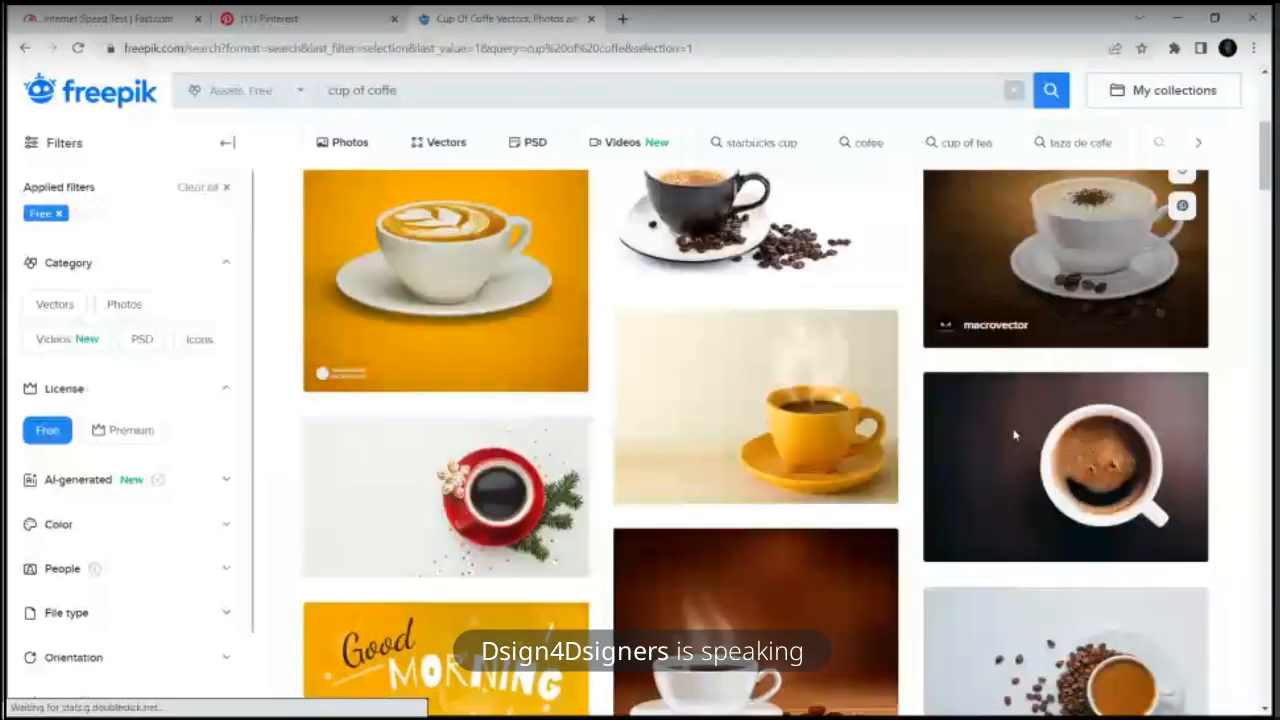
{"action": "scroll", "coordinate": [1014, 435], "scroll_direction": "down", "scroll_amount": 1}
{"action": "scroll", "coordinate": [1014, 435], "scroll_direction": "down", "scroll_amount": 5}
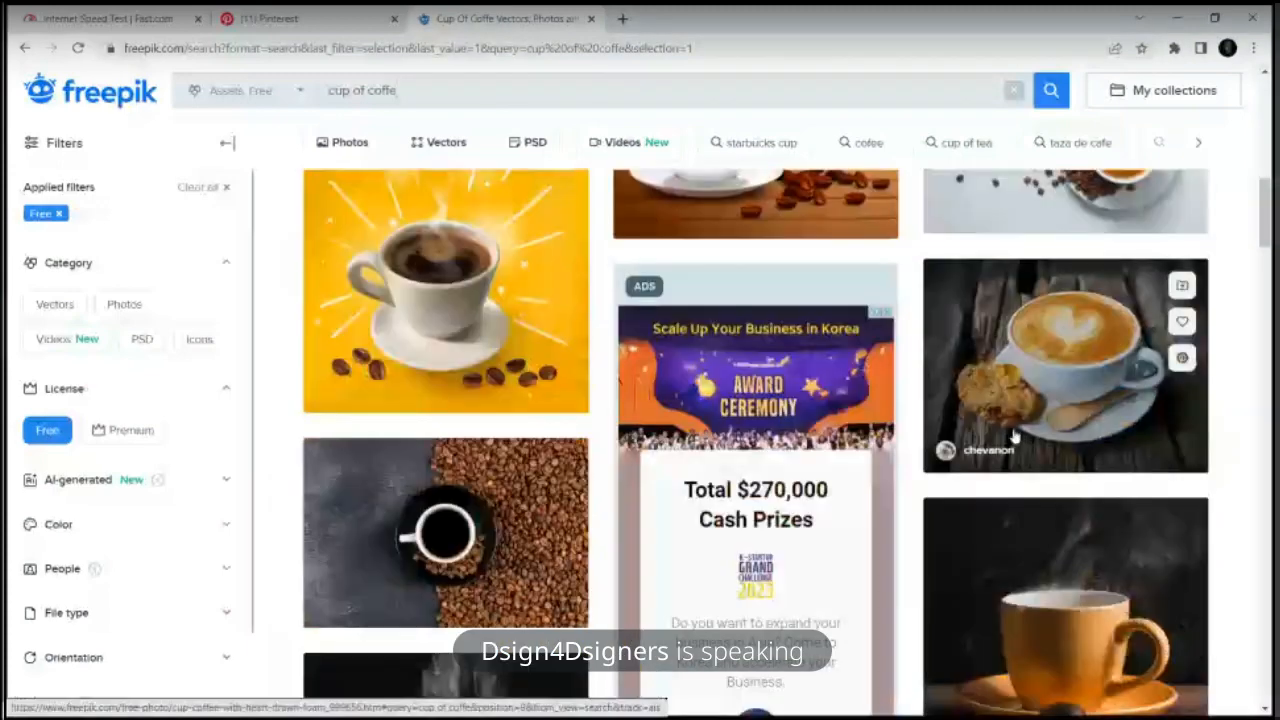
{"action": "scroll", "coordinate": [1014, 435], "scroll_direction": "down", "scroll_amount": 5}
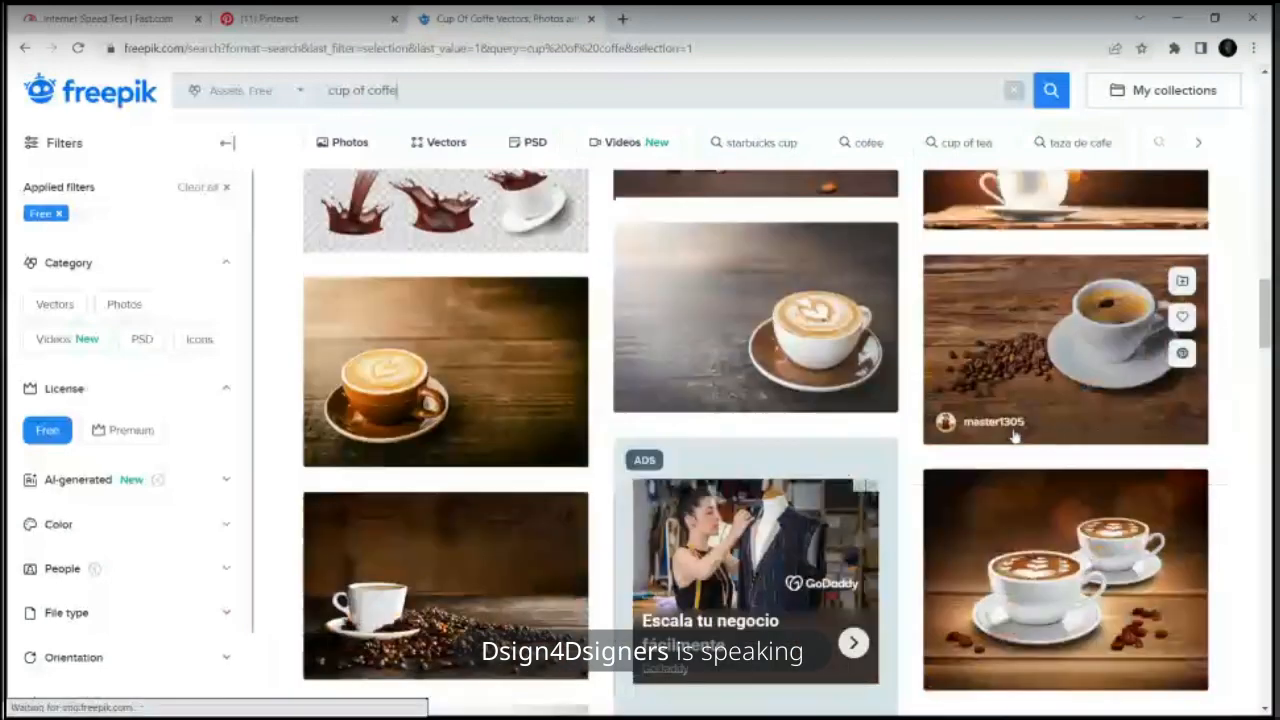
{"action": "scroll", "coordinate": [1014, 437], "scroll_direction": "up", "scroll_amount": 20}
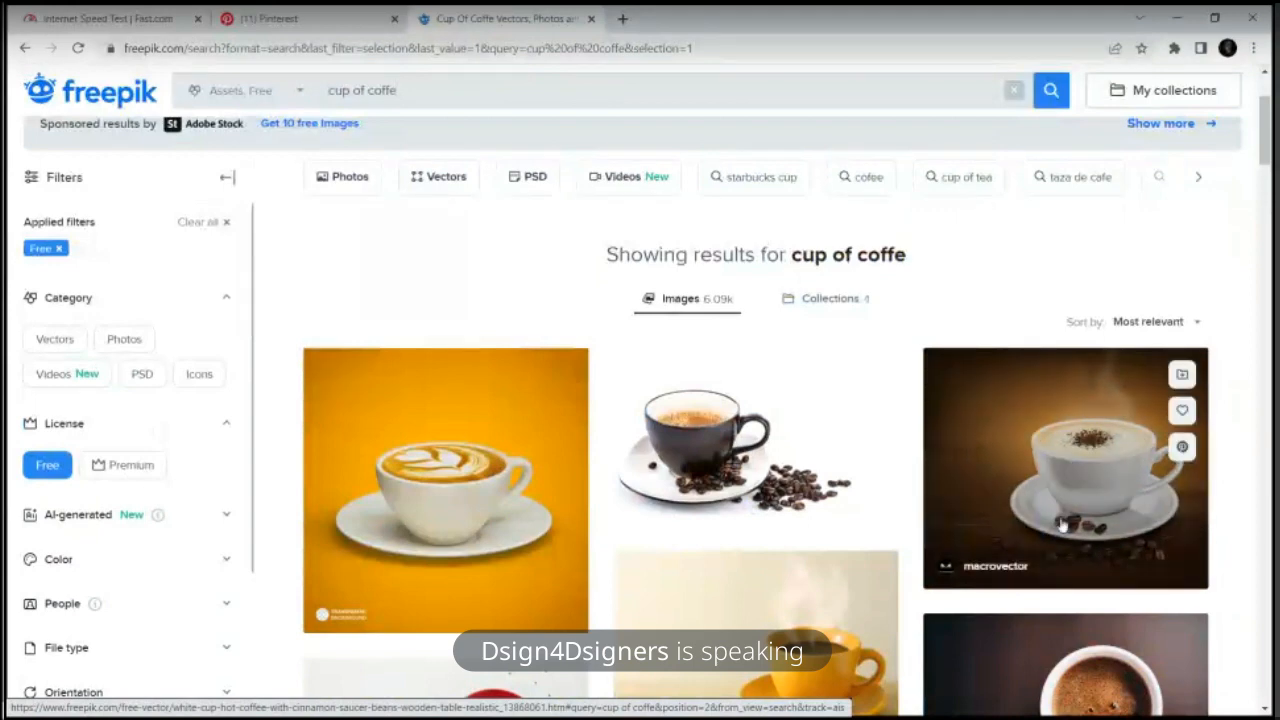
Step: Preview the free vector of a white cup of hot coffee with cinnamon and beans on a wooden table, and download it with the free option
{"action": "left_click", "coordinate": [1063, 522]}
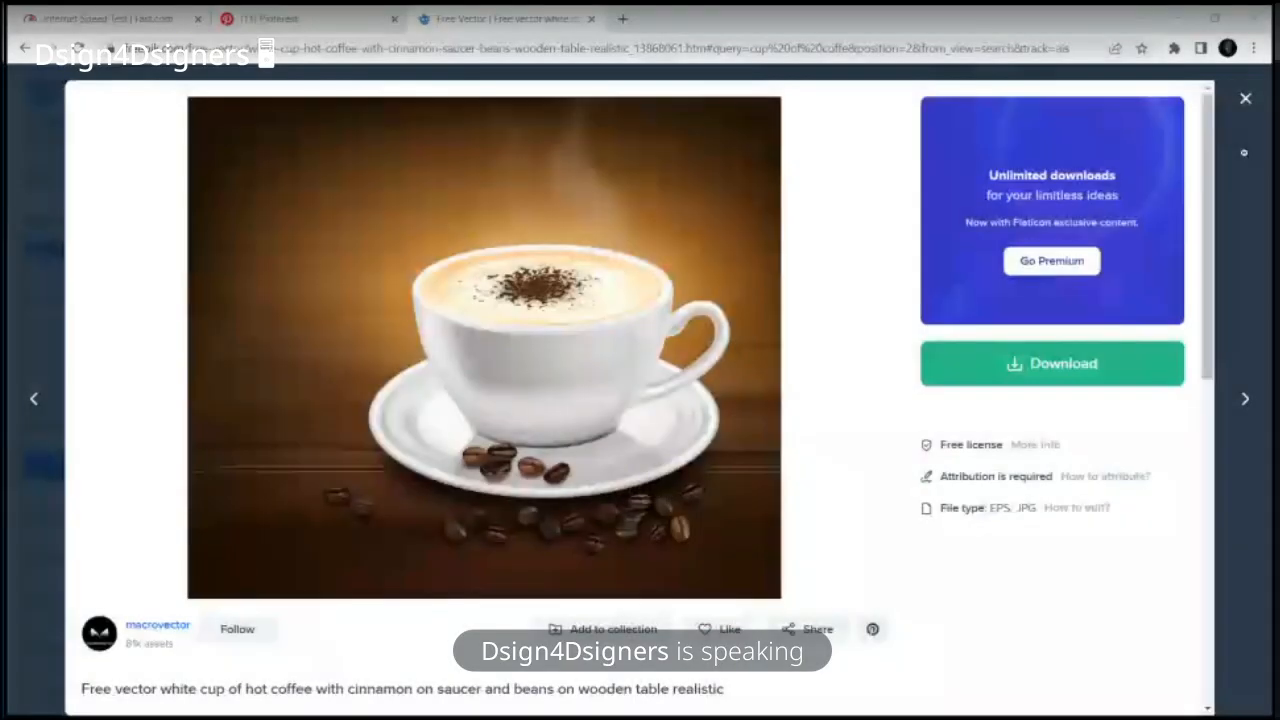
{"action": "left_click", "coordinate": [1245, 100]}
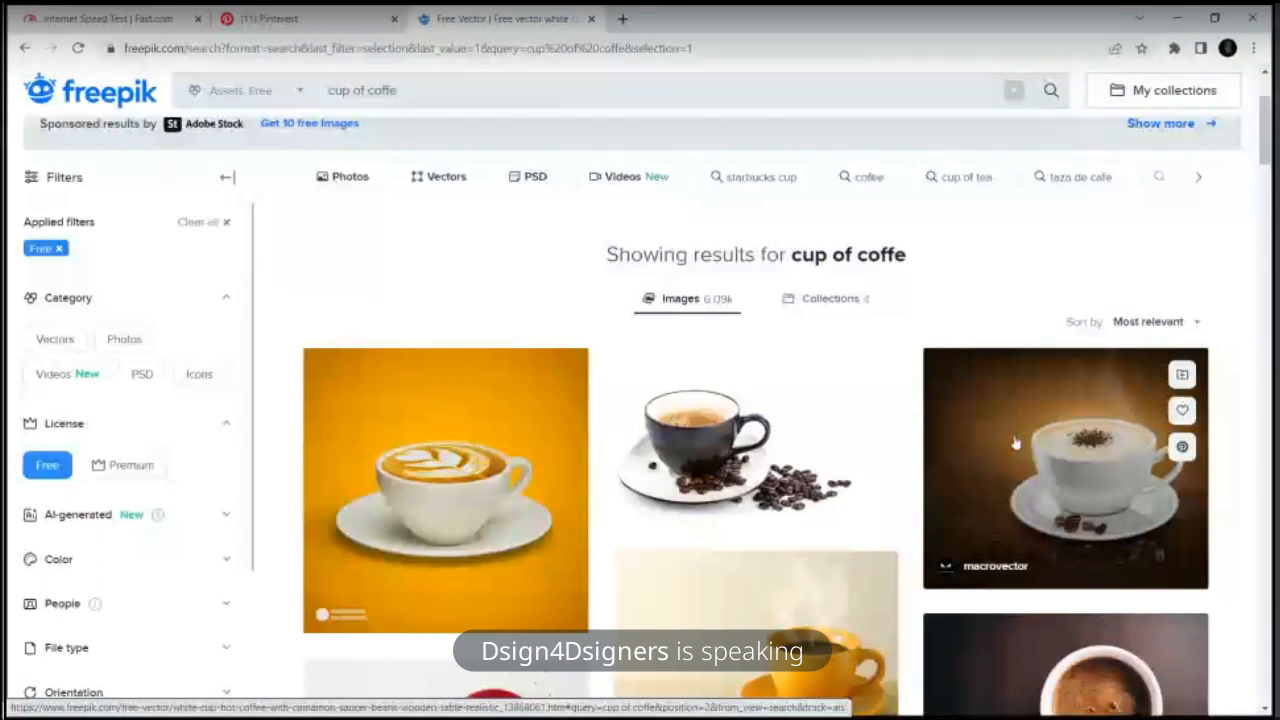
{"action": "scroll", "coordinate": [1015, 442], "scroll_direction": "down", "scroll_amount": 1}
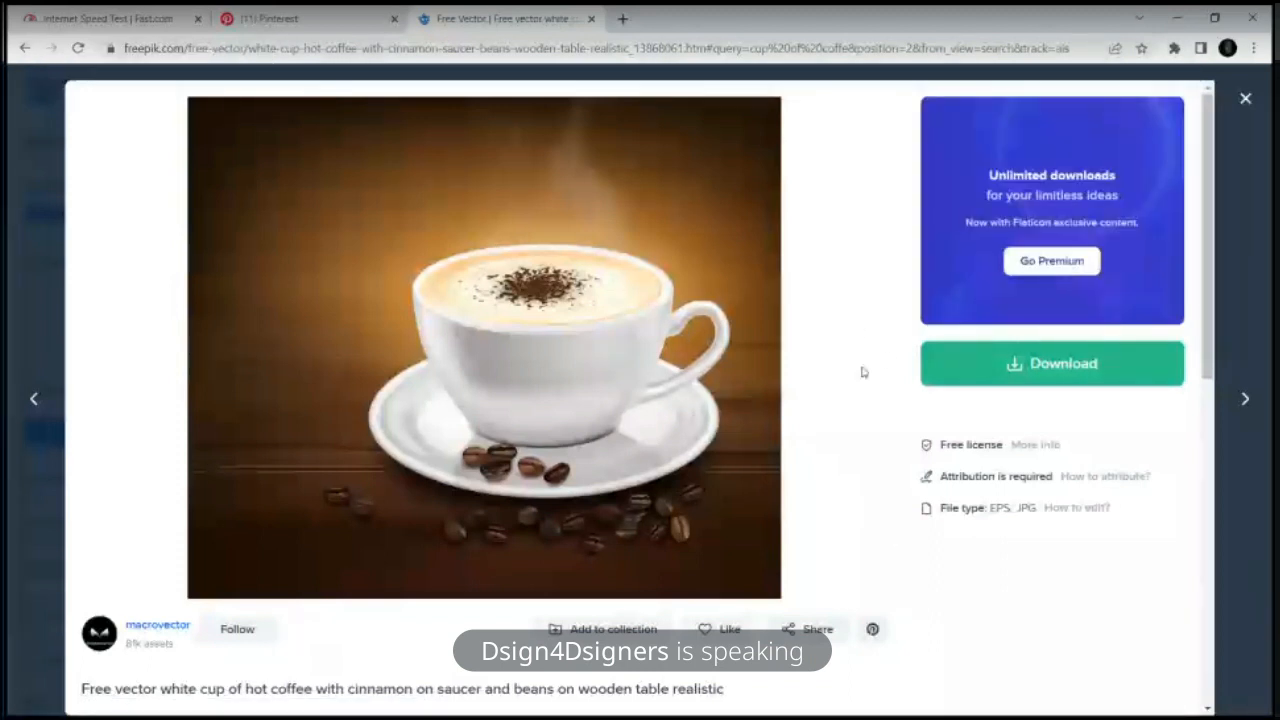
{"action": "left_click", "coordinate": [1013, 366]}
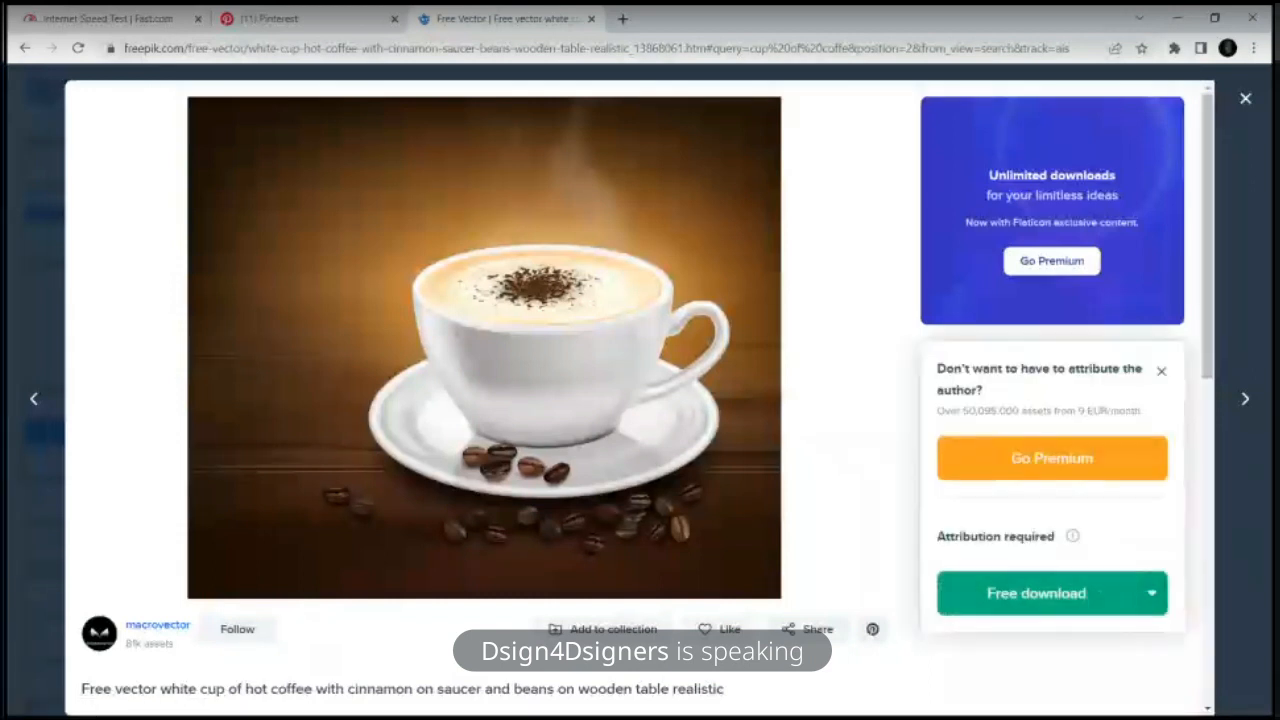
{"action": "left_click", "coordinate": [1036, 593]}
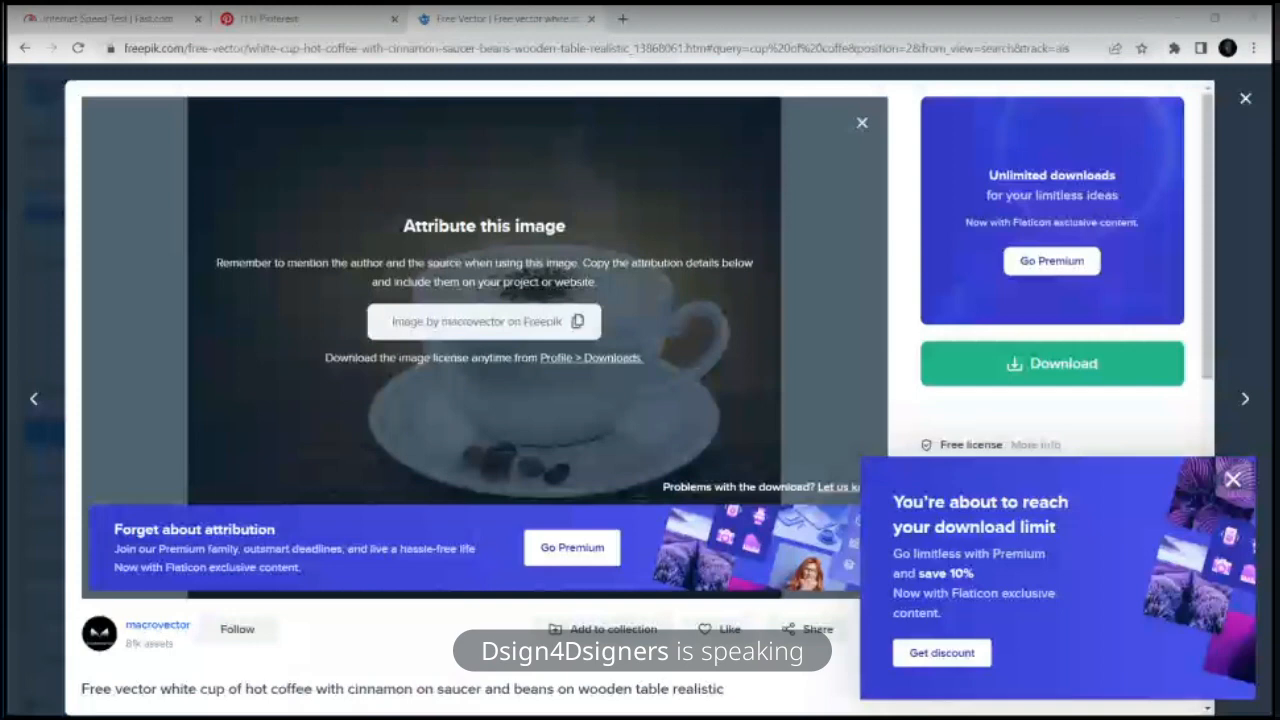
Step: Search Google Images for "nescafe logo png" in a new browser tab
{"action": "left_click", "coordinate": [622, 19]}
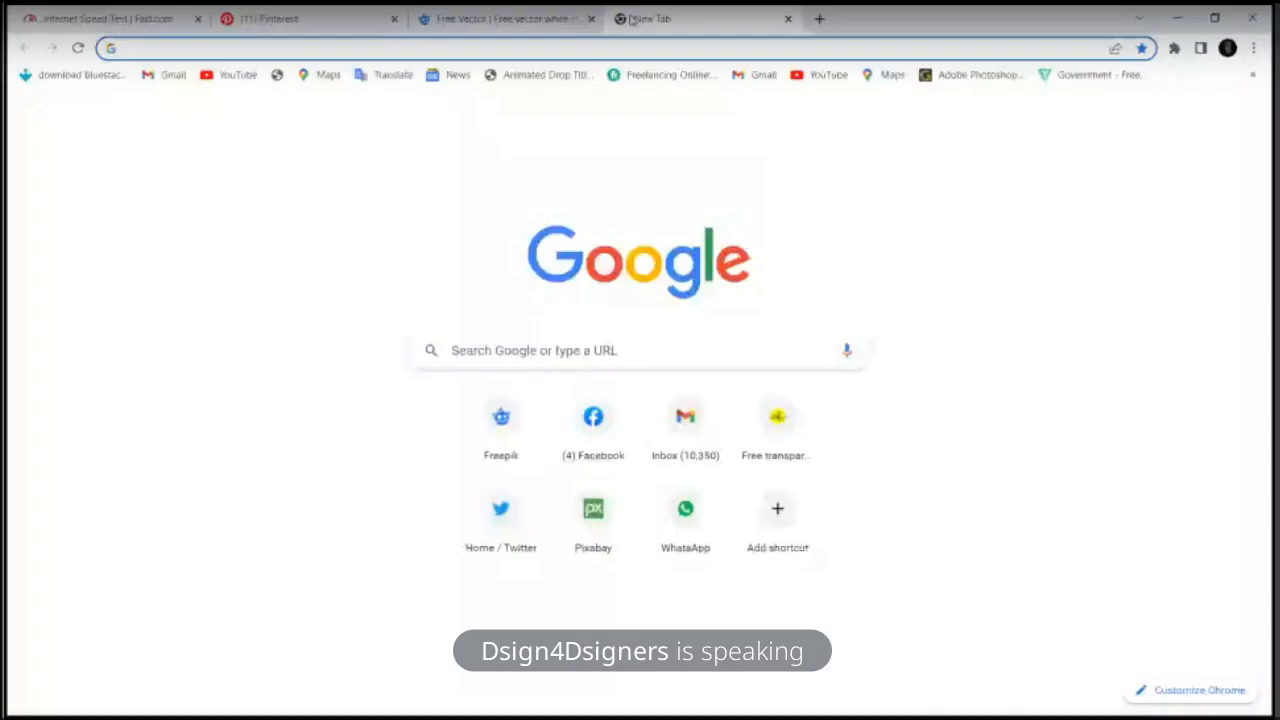
{"action": "type", "text": "ne"}
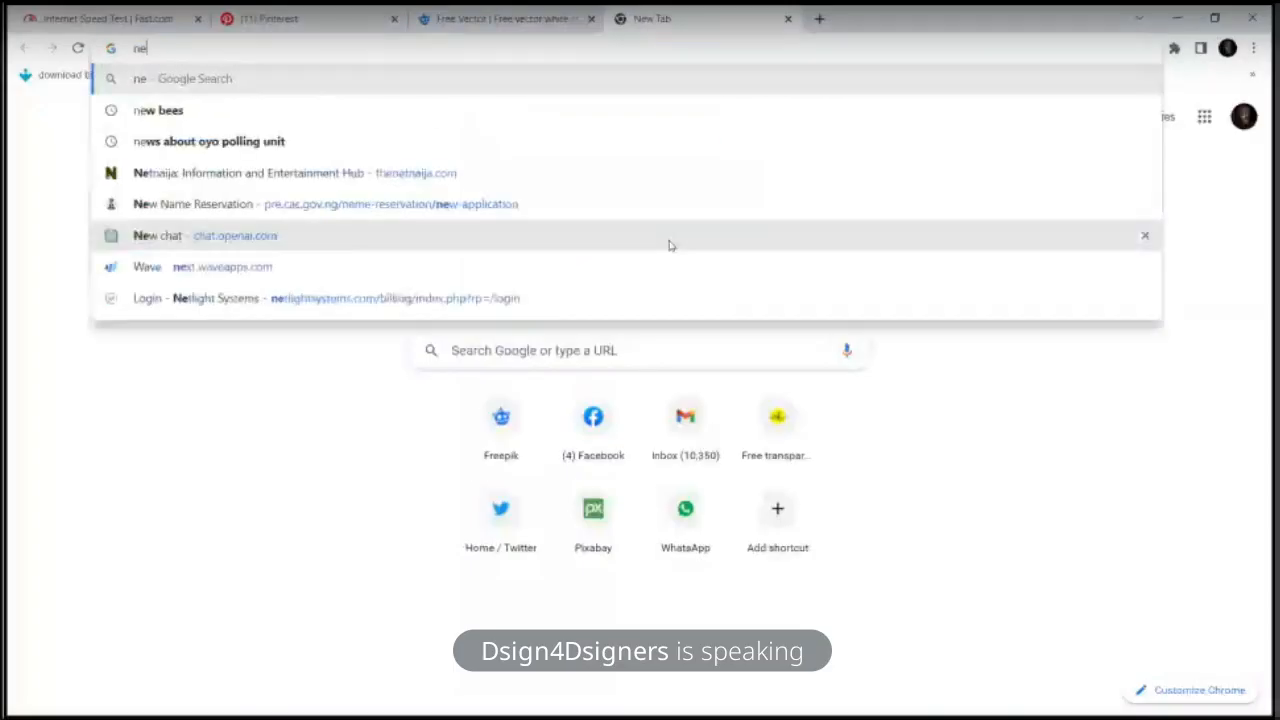
{"action": "type", "text": "scafe logo "}
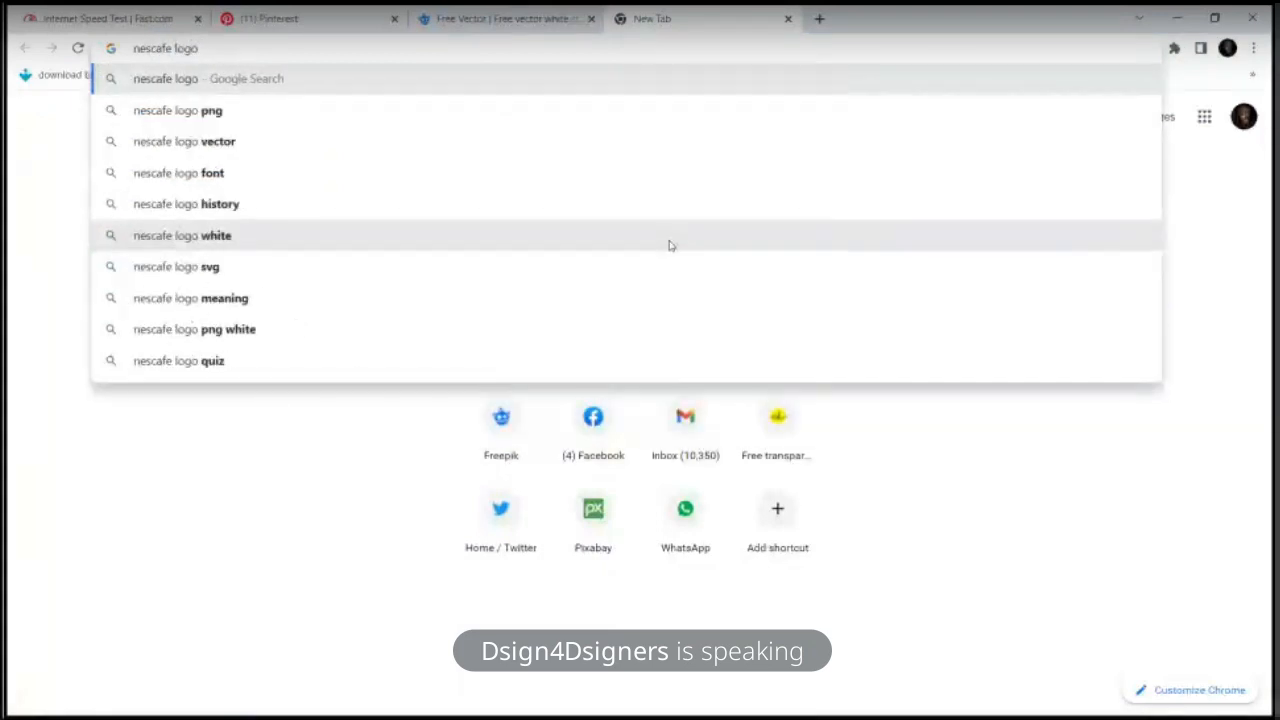
{"action": "type", "text": "png"}
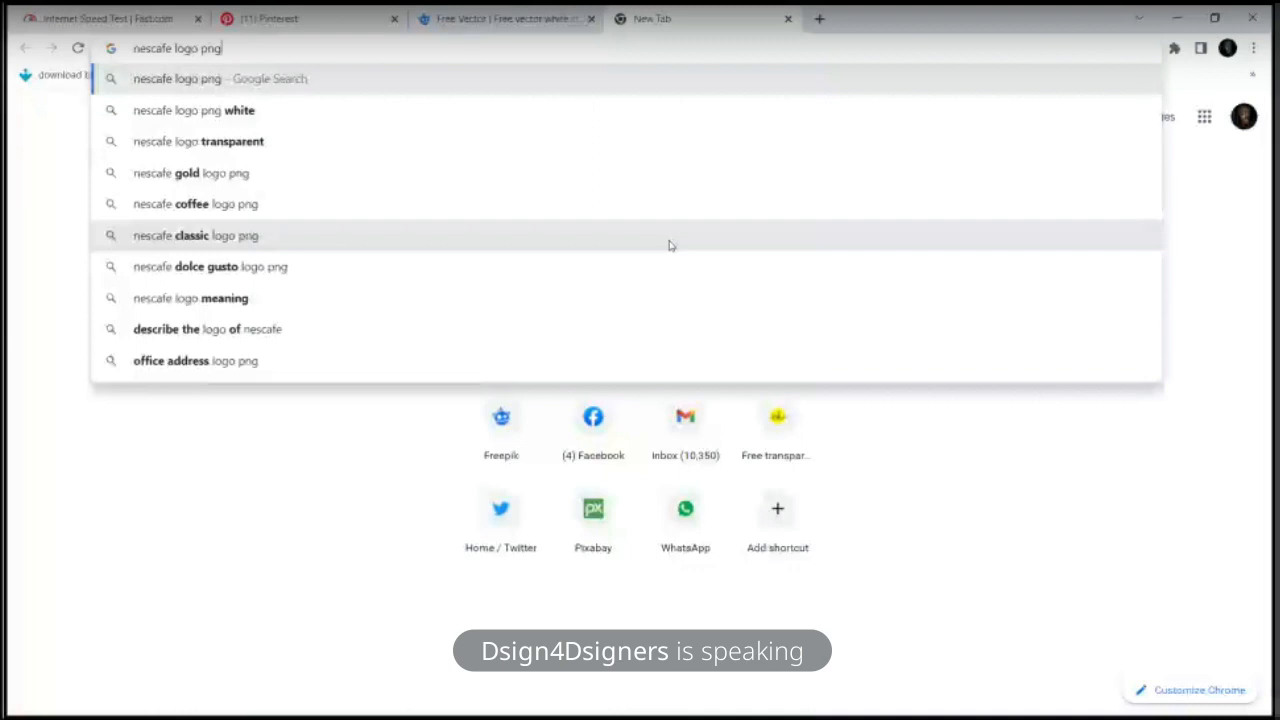
{"action": "key", "text": "Return"}
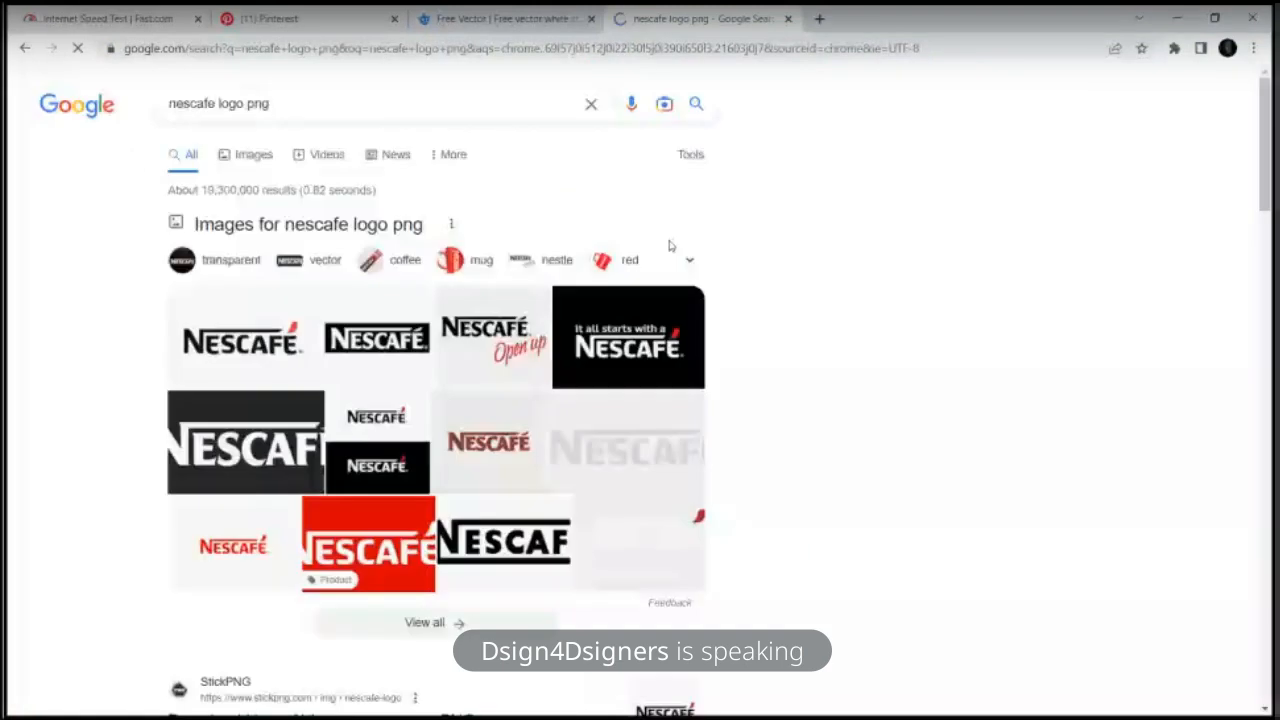
{"action": "left_click", "coordinate": [237, 163]}
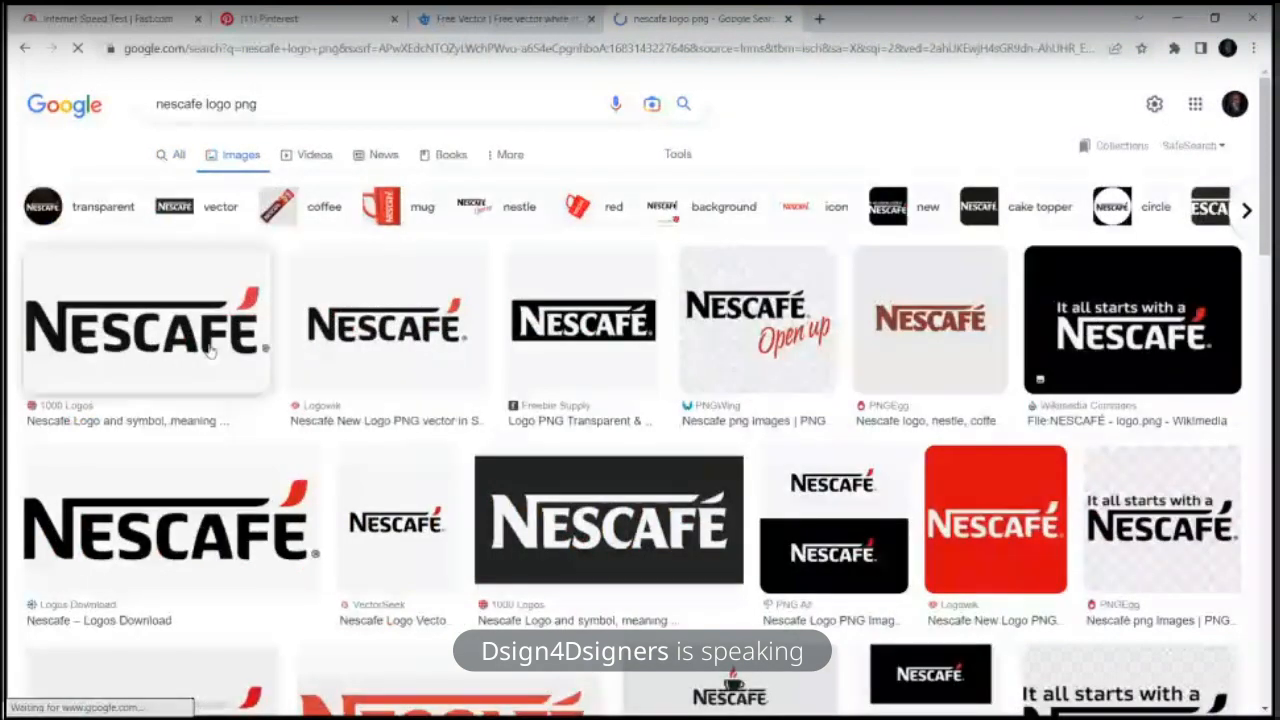
Step: Save the 1000 Logos Nescafe image to the Desktop as the JPEG "Nescafe-logo" and show the downloaded file in its folder
{"action": "left_click", "coordinate": [210, 349]}
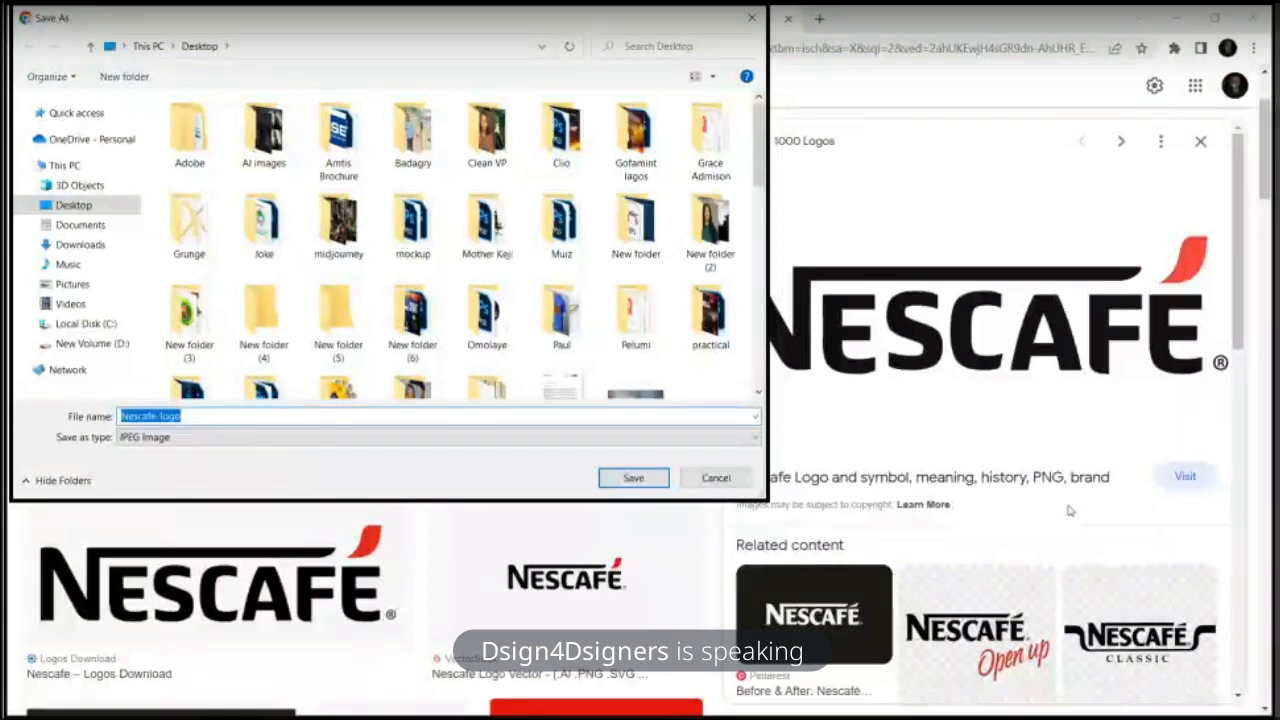
{"action": "left_click", "coordinate": [631, 478]}
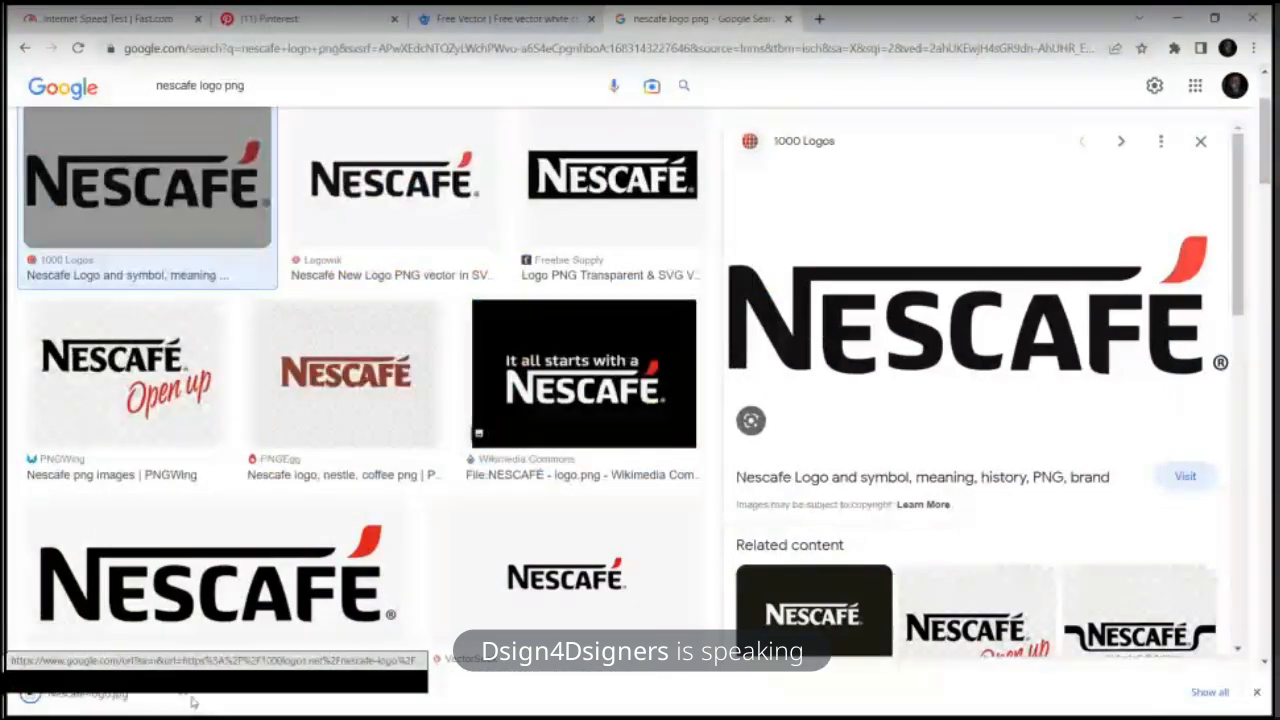
{"action": "left_click", "coordinate": [186, 695]}
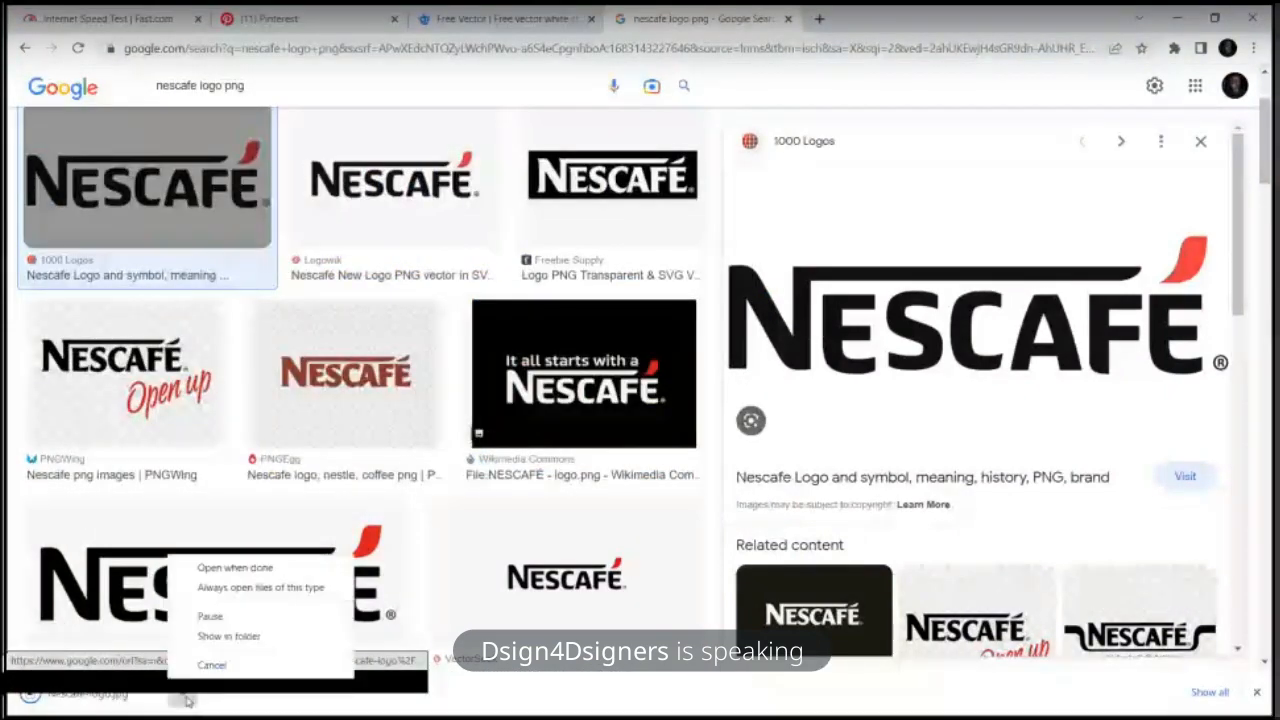
{"action": "left_click", "coordinate": [226, 638]}
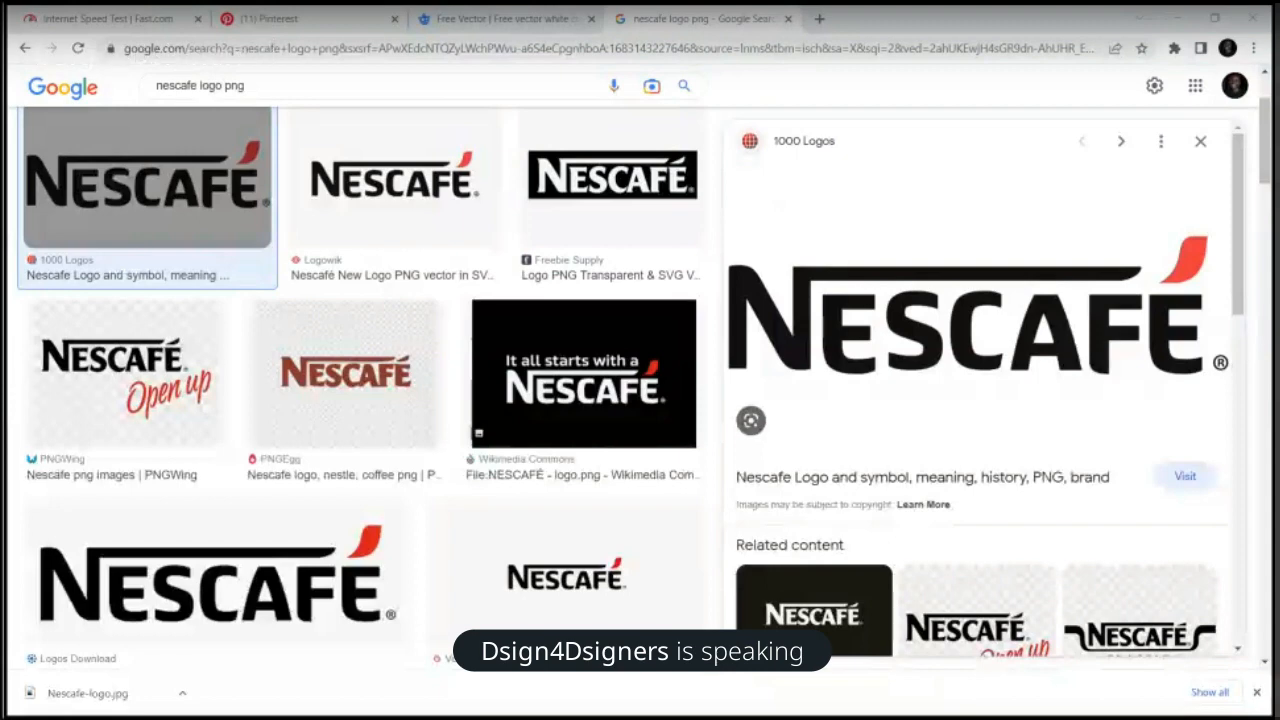
Step: Switch to Photoshop and start a new document named "John Coffe"
{"action": "key", "text": "alt+Tab"}
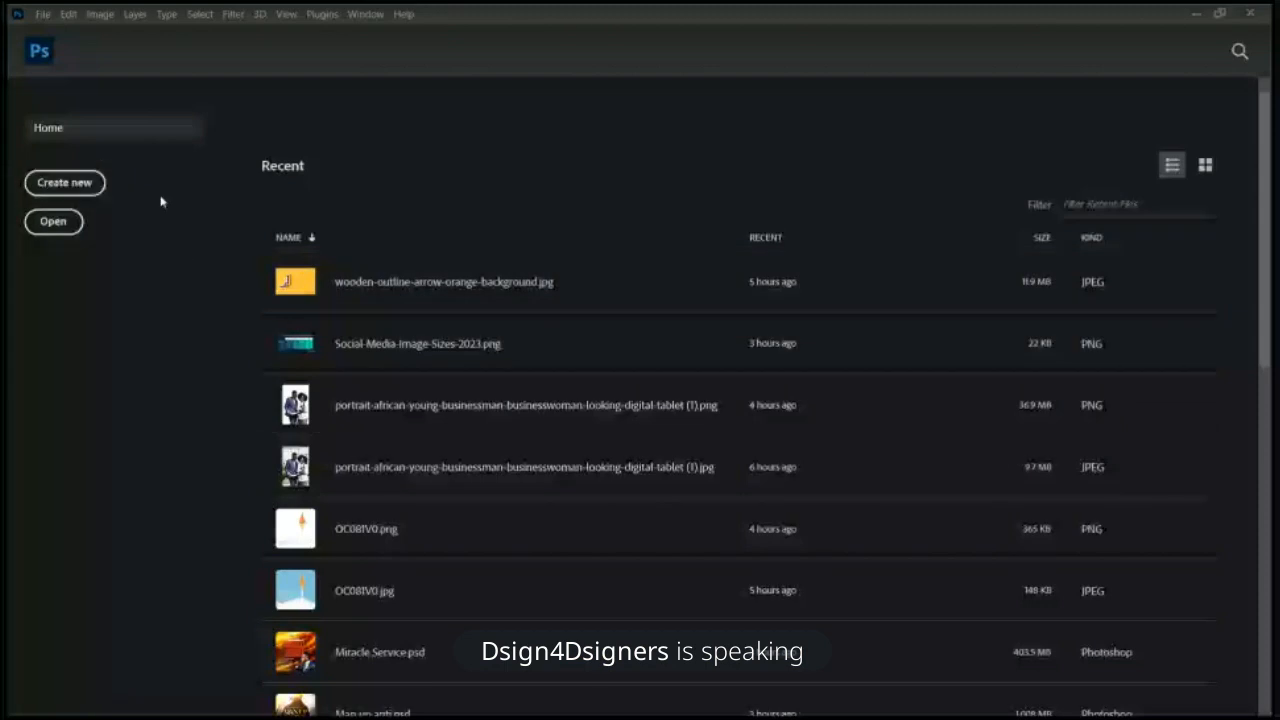
{"action": "left_click", "coordinate": [78, 183]}
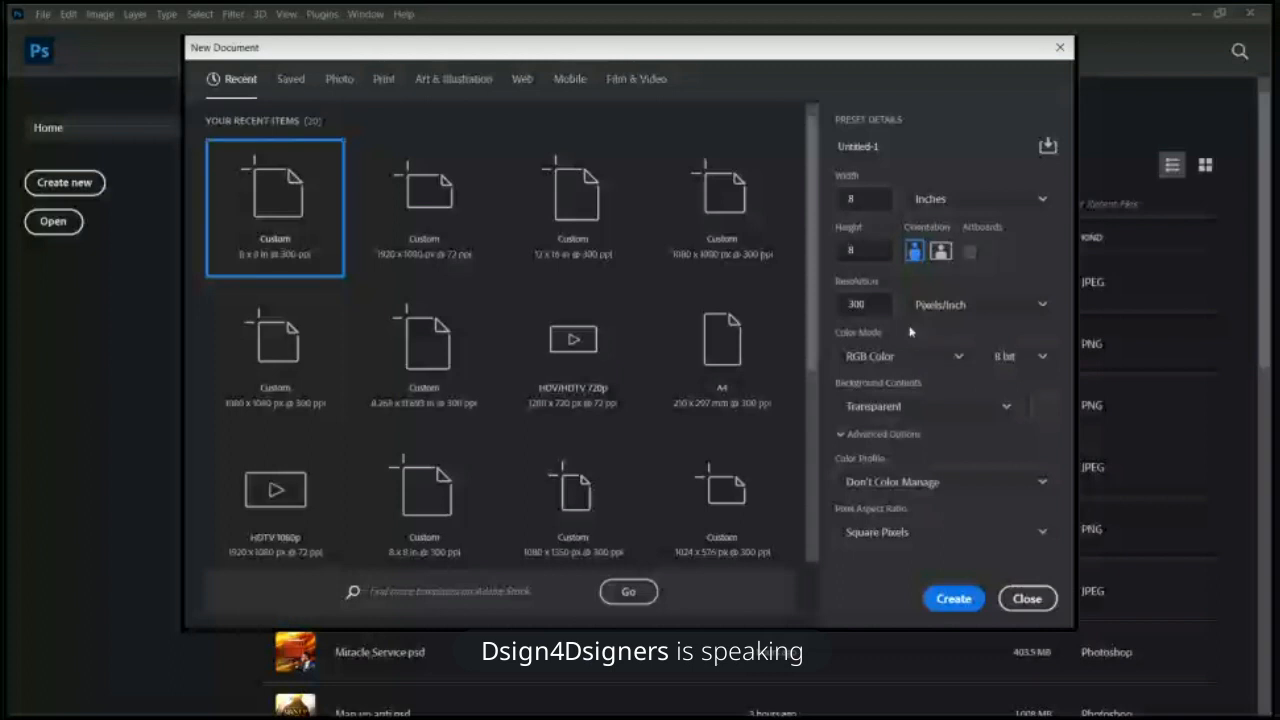
{"action": "left_click", "coordinate": [892, 146]}
{"action": "key", "text": "ctrl+a"}
{"action": "type", "text": "John"}
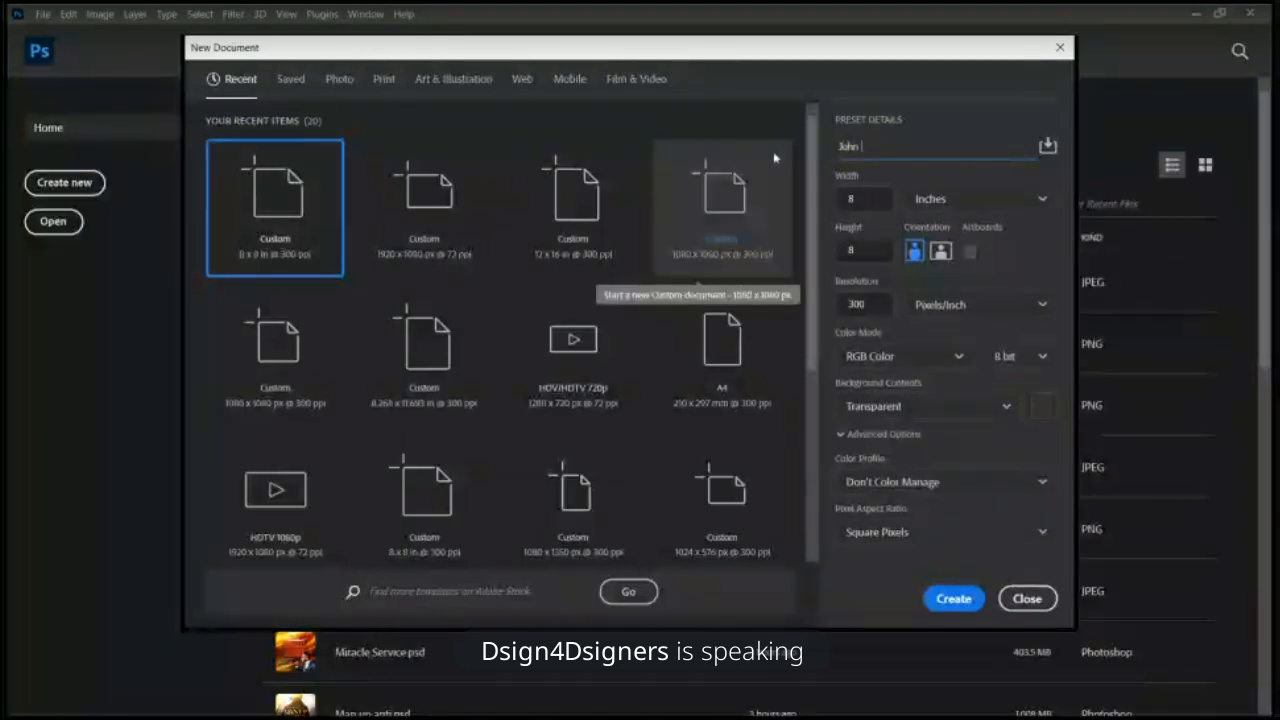
{"action": "type", "text": " Coffe"}
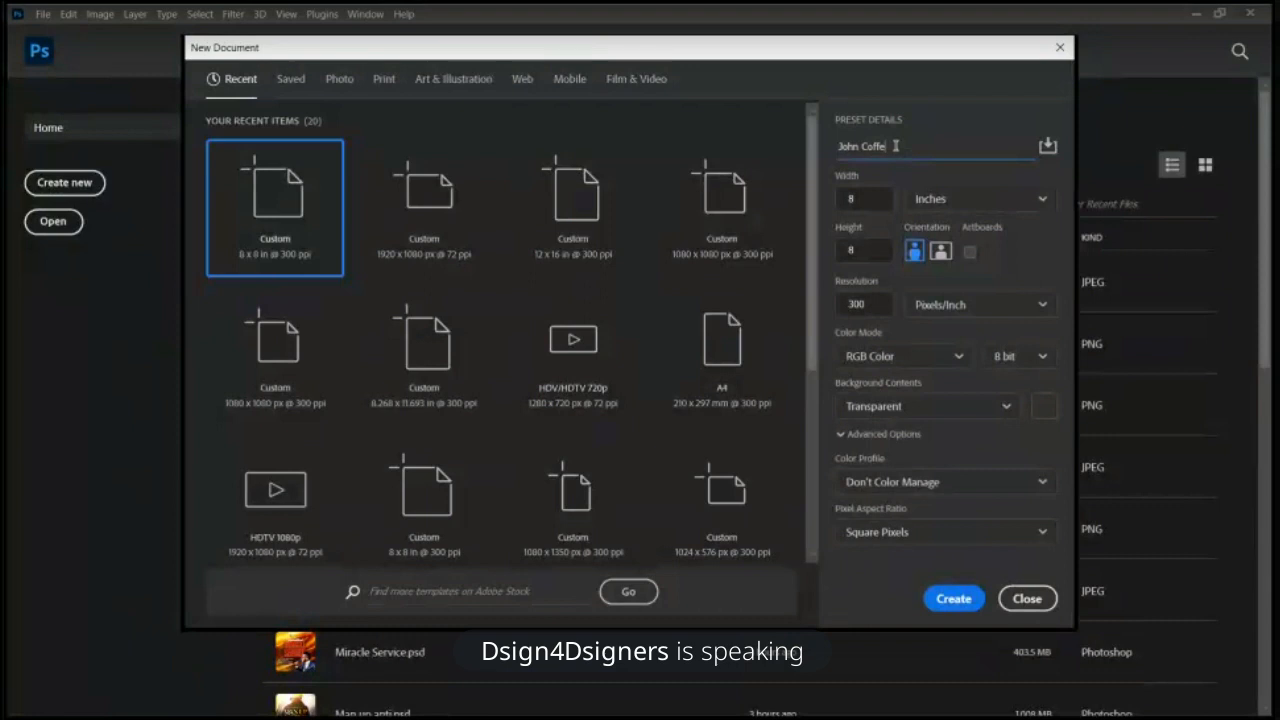
Step: Set the new document to 1080 x 1080 pixels at 300 pixels/inch with transparent background contents, and create it
{"action": "left_click", "coordinate": [922, 202]}
{"action": "left_click", "coordinate": [940, 241]}
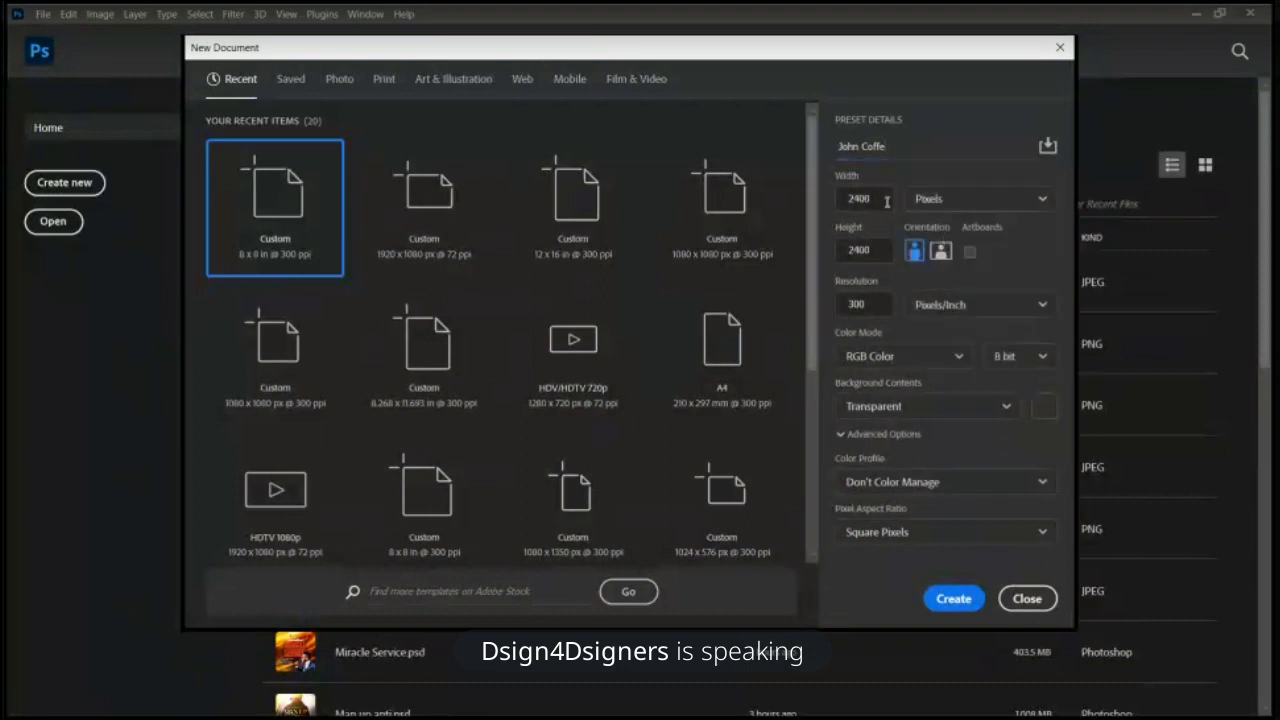
{"action": "double_click", "coordinate": [885, 201]}
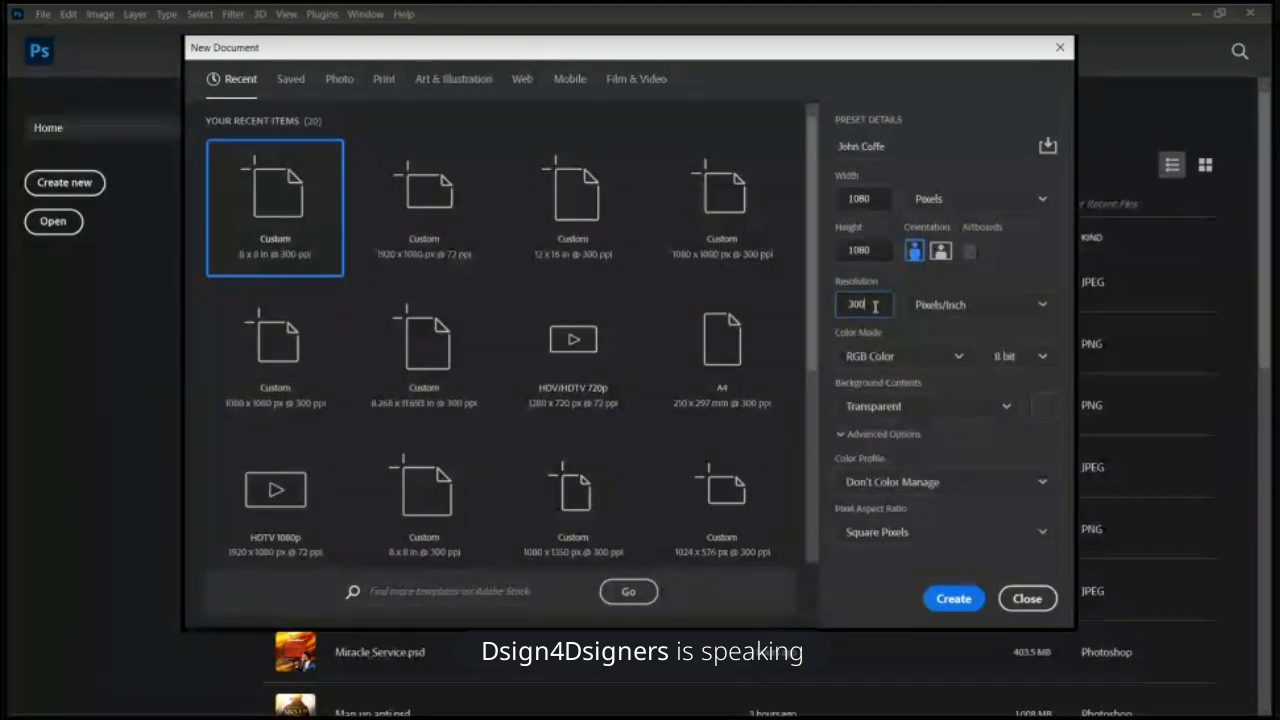
{"action": "key", "text": "BackSpace"}
{"action": "key", "text": "BackSpace"}
{"action": "key", "text": "BackSpace"}
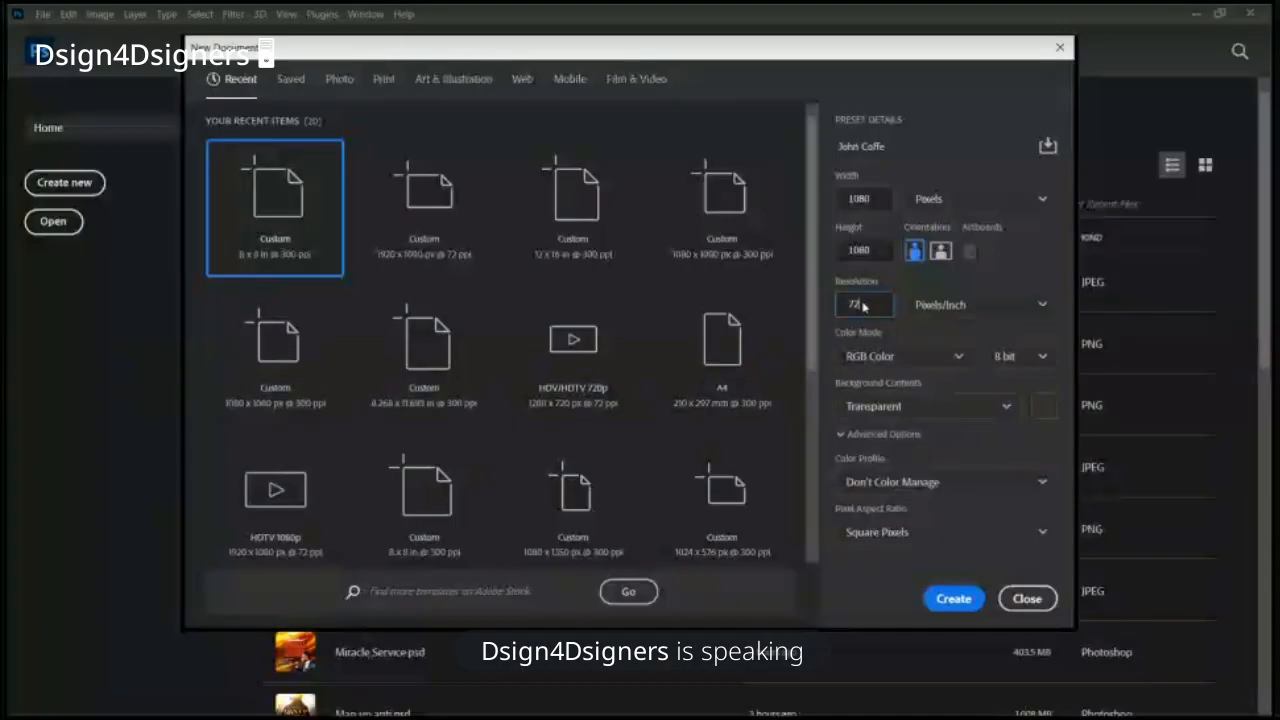
{"action": "key", "text": "BackSpace"}
{"action": "key", "text": "BackSpace"}
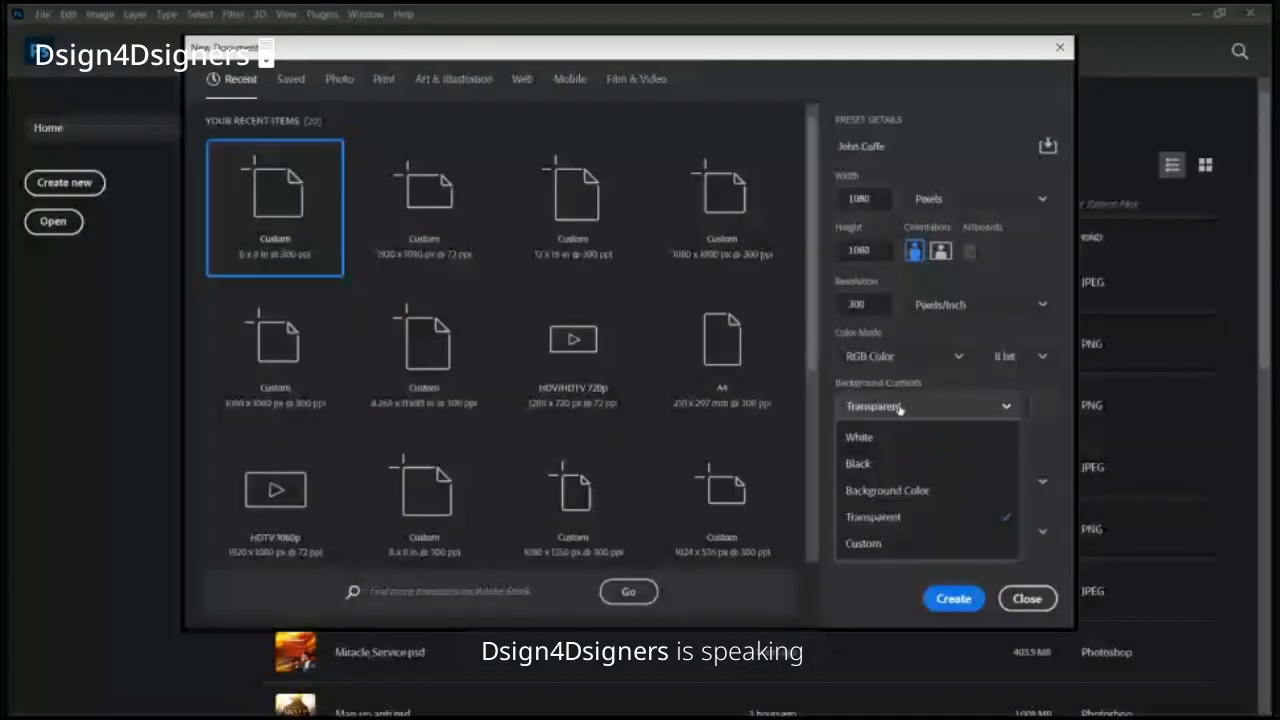
{"action": "left_click", "coordinate": [877, 518]}
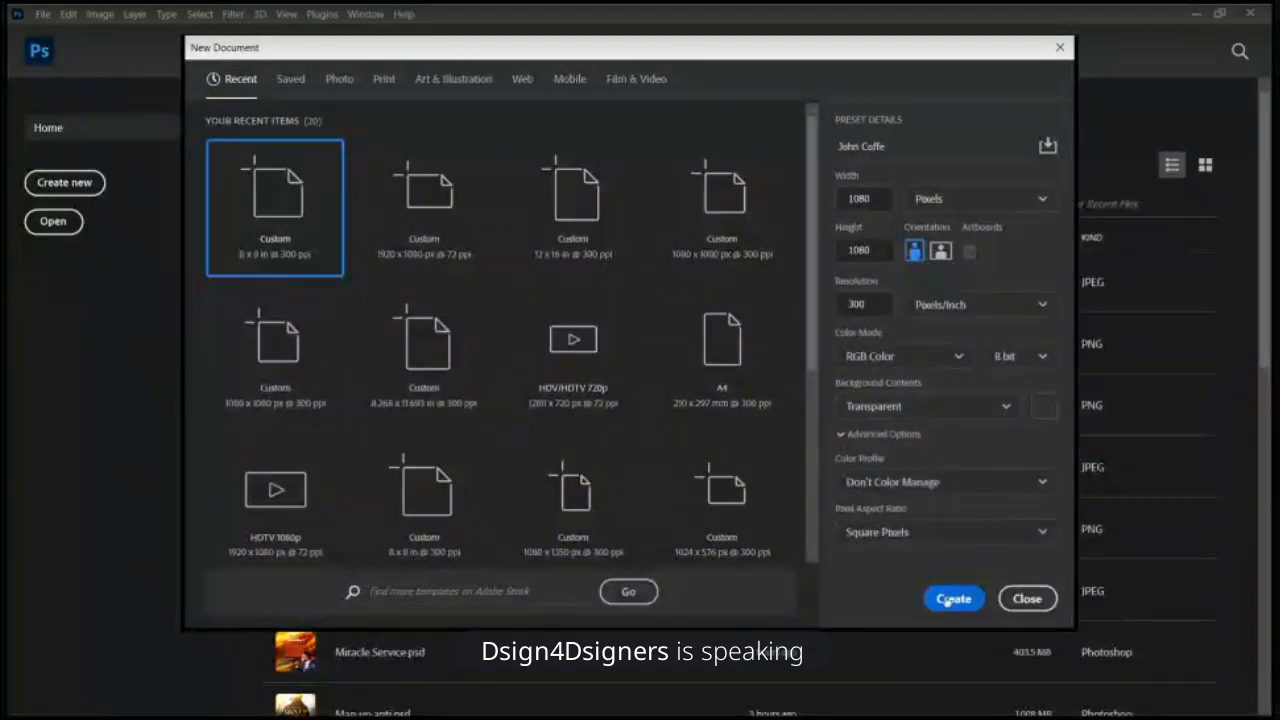
{"action": "left_click", "coordinate": [945, 599]}
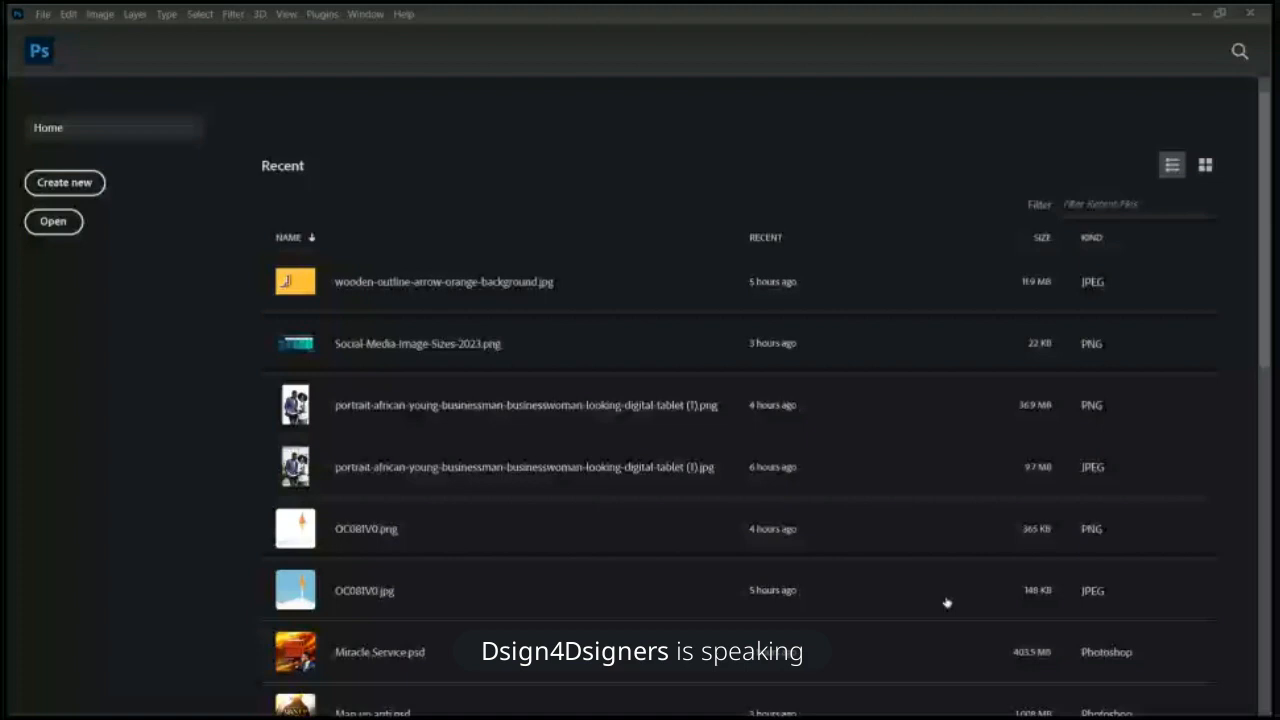
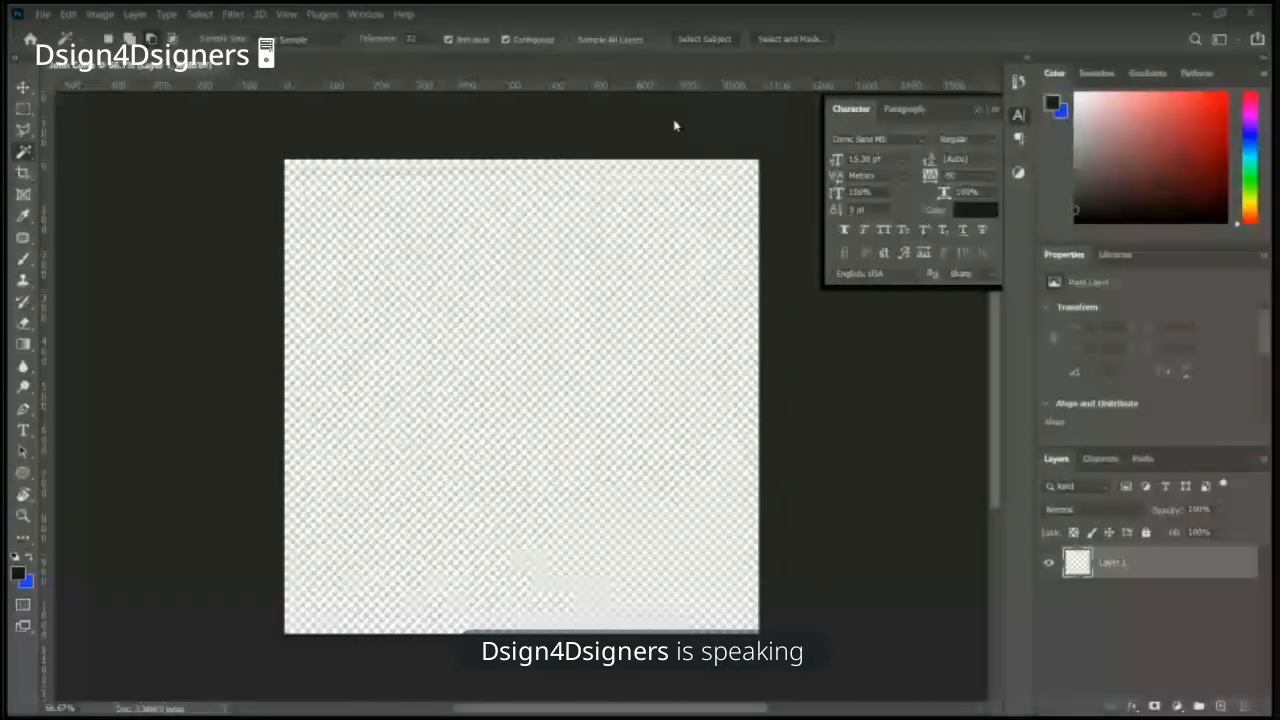
Step: Activate the Move tool and open the coffee cup and Nescafe-logo images together from the Practice 1 folder
{"action": "left_click", "coordinate": [22, 88]}
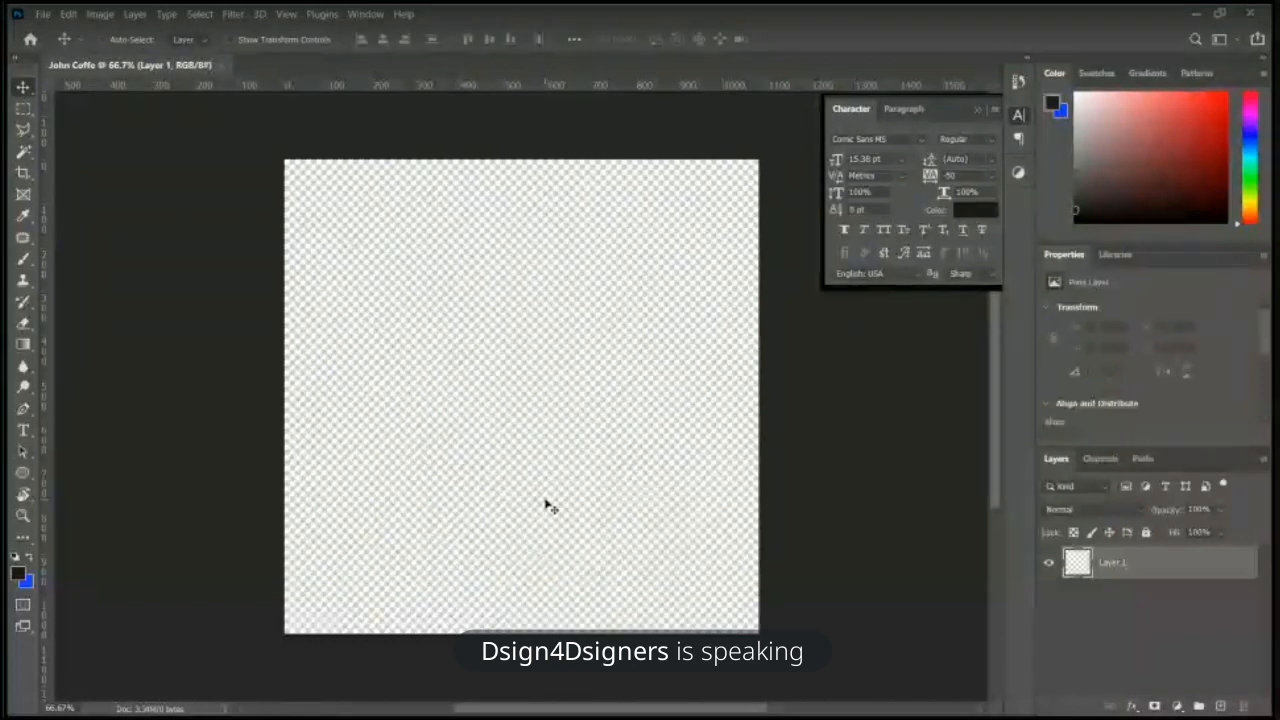
{"action": "key", "text": "ctrl+minus"}
{"action": "key", "text": "ctrl+plus"}
{"action": "key", "text": "ctrl+minus"}
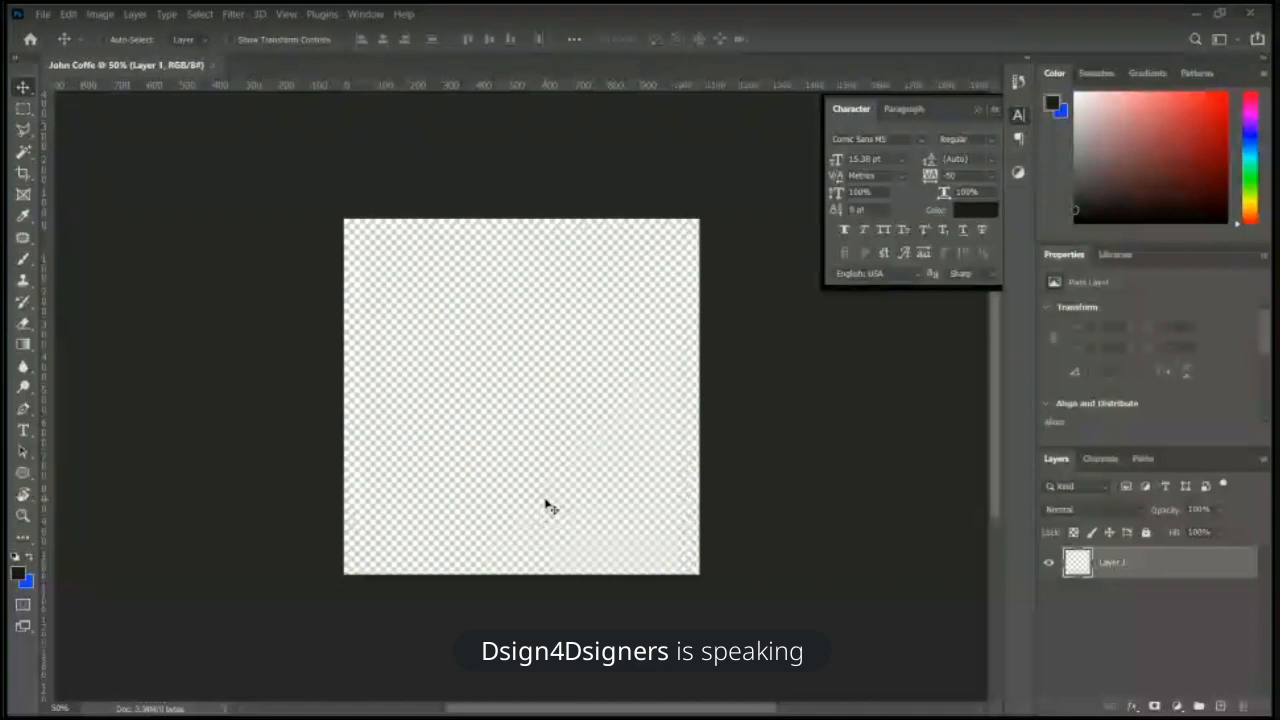
{"action": "key", "text": "ctrl+plus"}
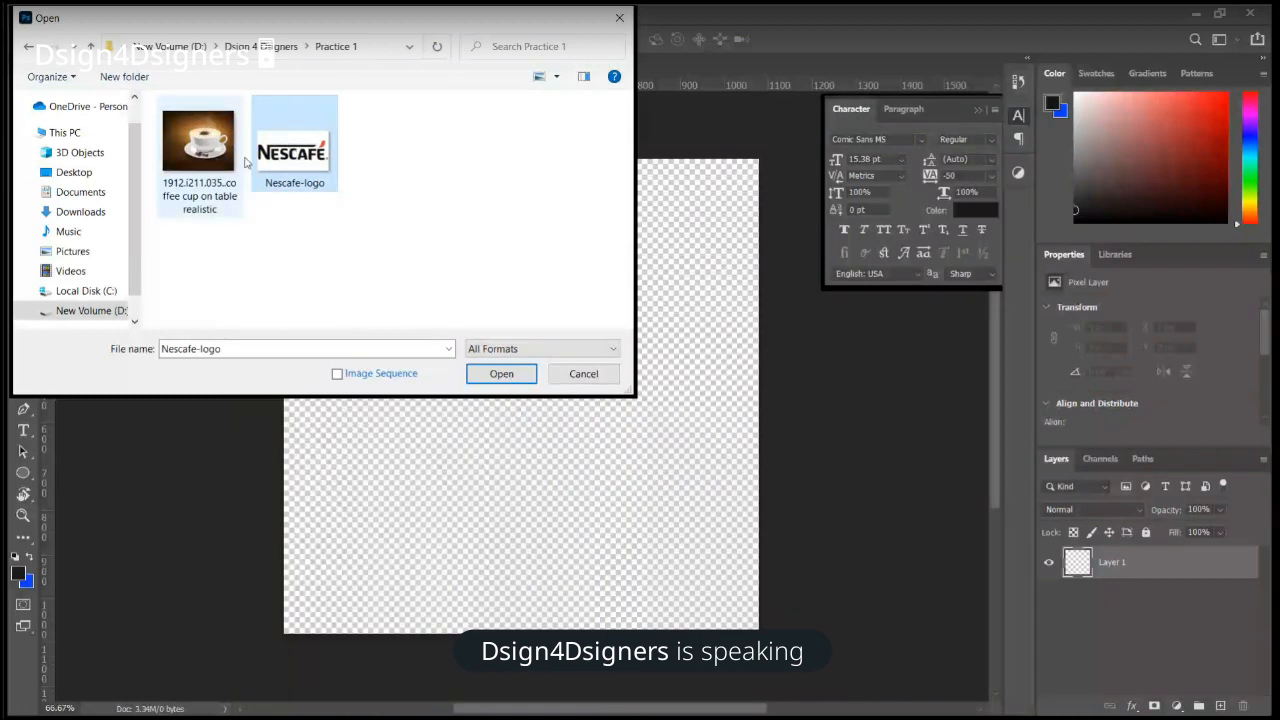
{"action": "left_click", "coordinate": [227, 162], "text": "ctrl"}
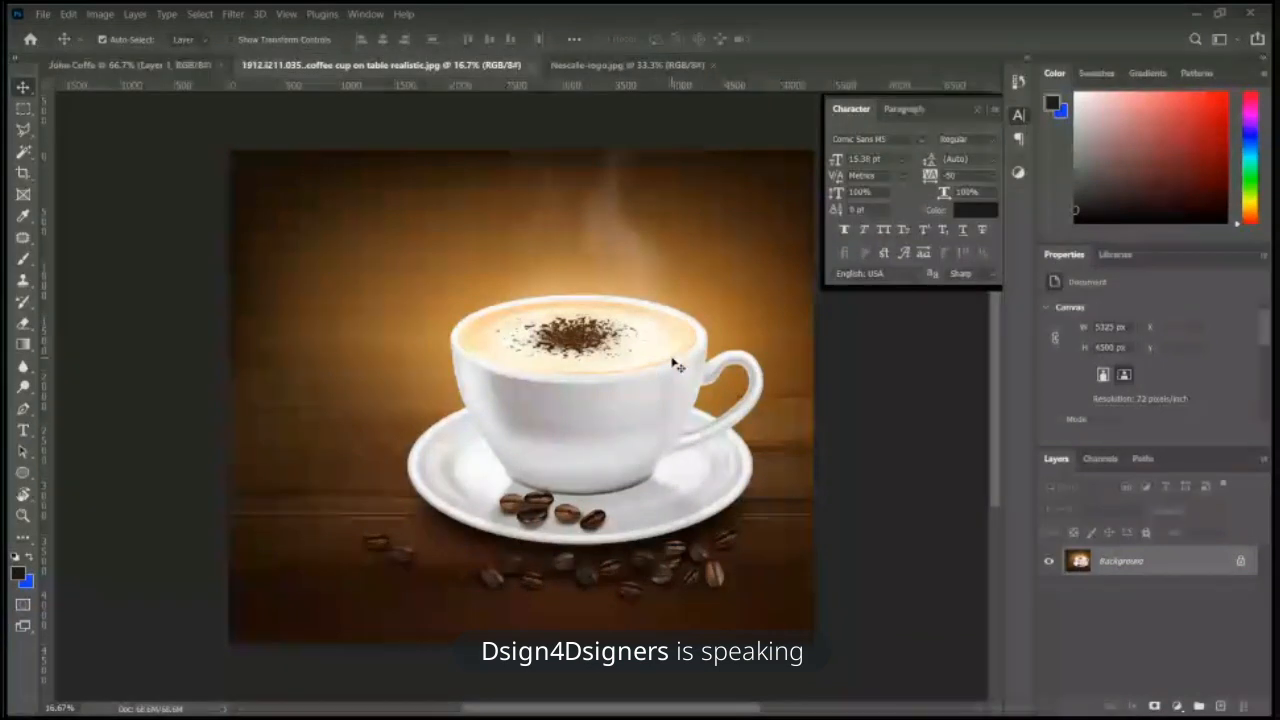
Step: View the opened Nescafe logo and coffee cup images, and close both documents
{"action": "left_click", "coordinate": [595, 62]}
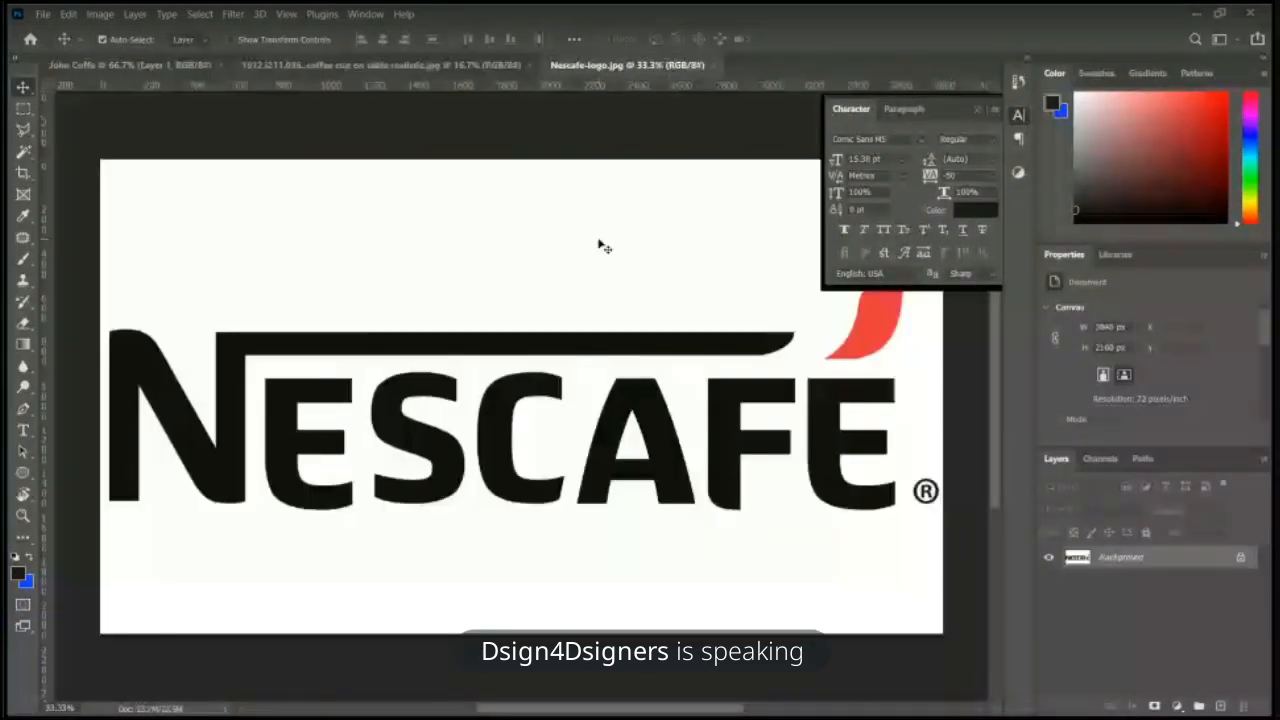
{"action": "left_click", "coordinate": [382, 64]}
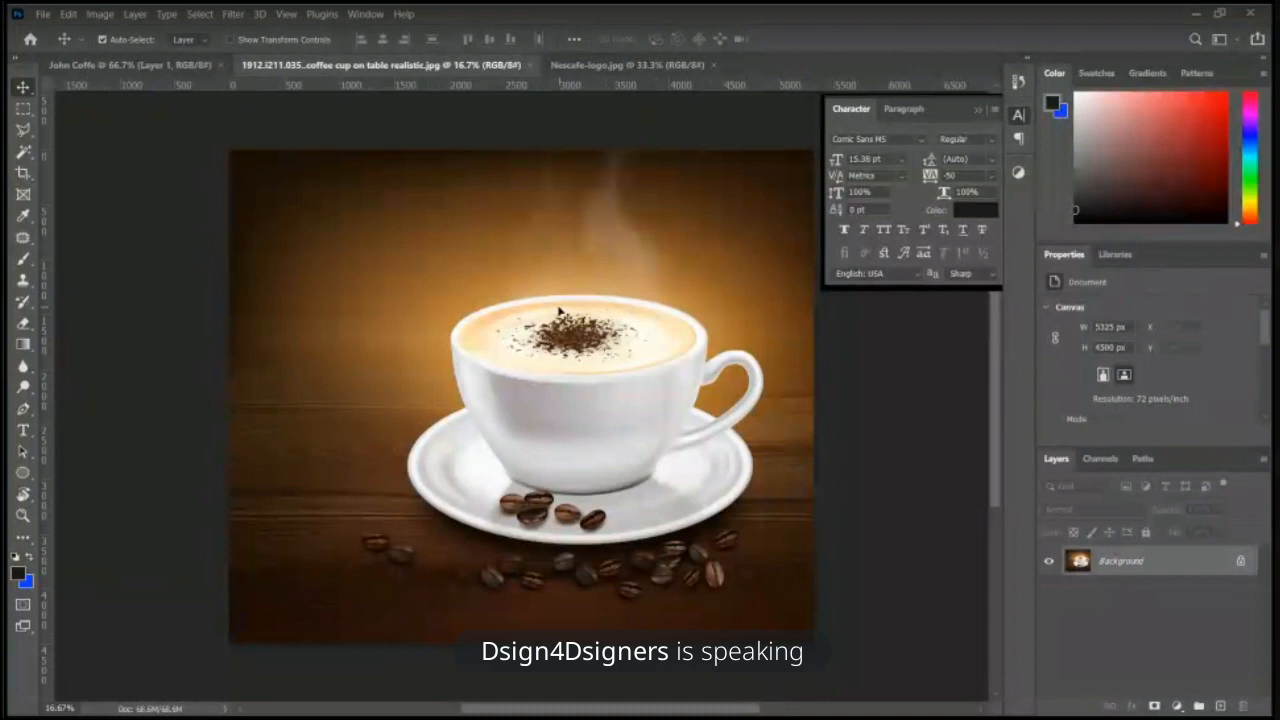
{"action": "key", "text": "ctrl+w"}
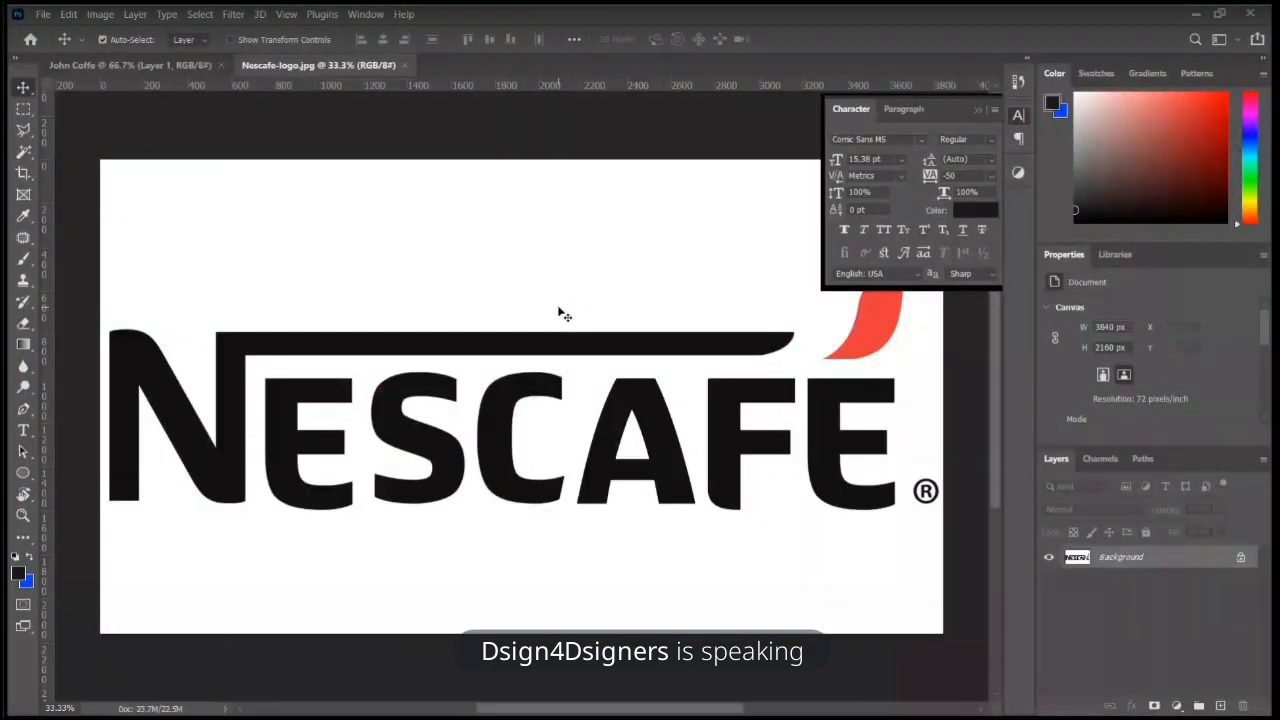
{"action": "key", "text": "ctrl+w"}
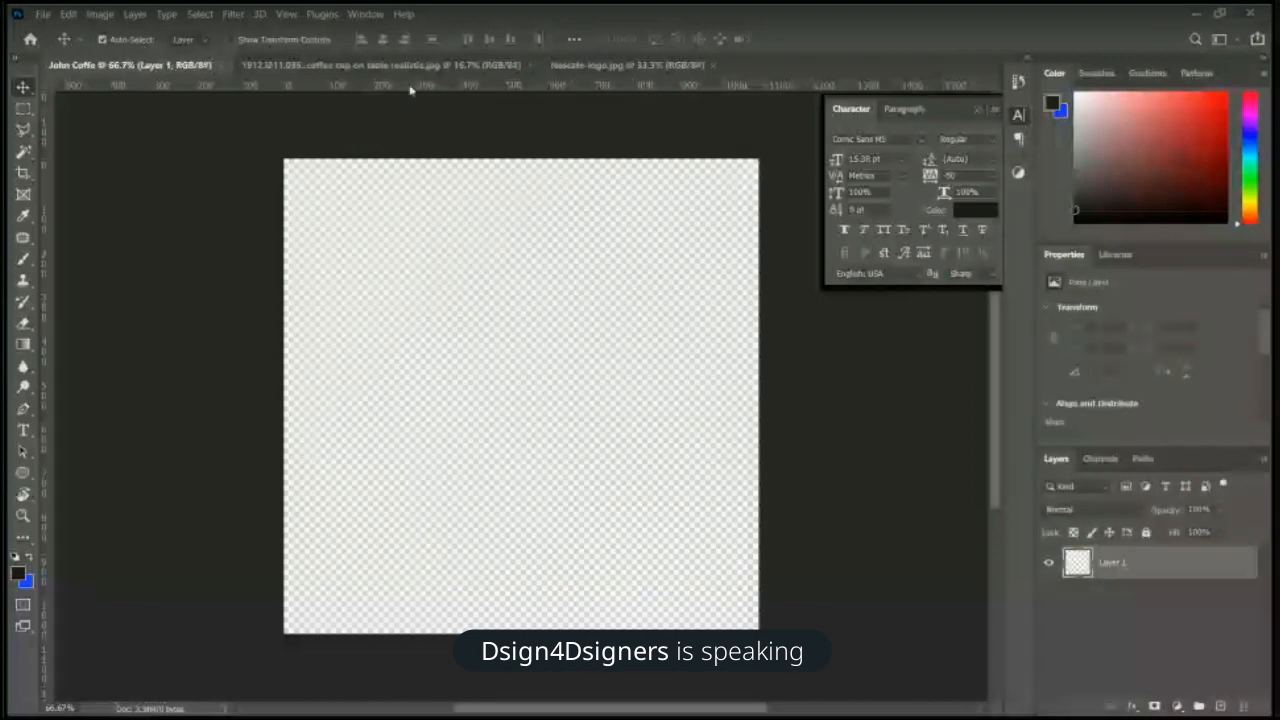
Step: Check the Nescafe logo document, return to the coffee cup image and unlock its Background layer
{"action": "left_click", "coordinate": [610, 65]}
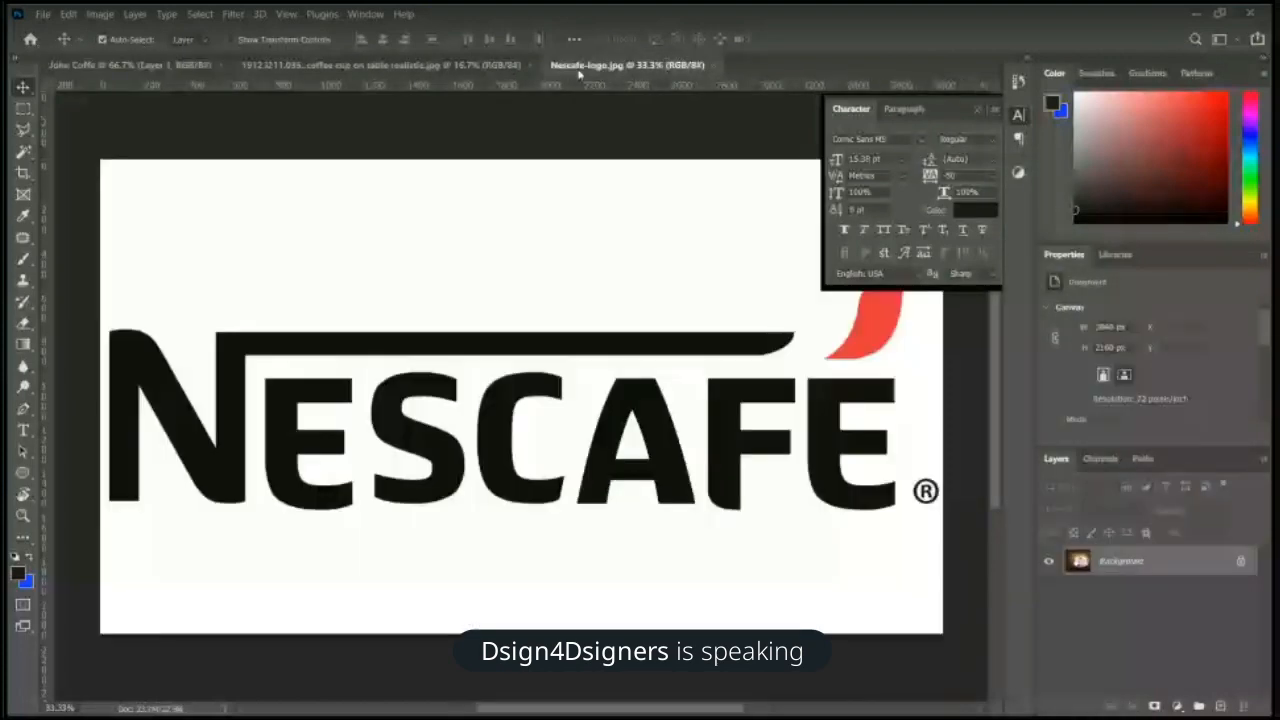
{"action": "left_click", "coordinate": [464, 65]}
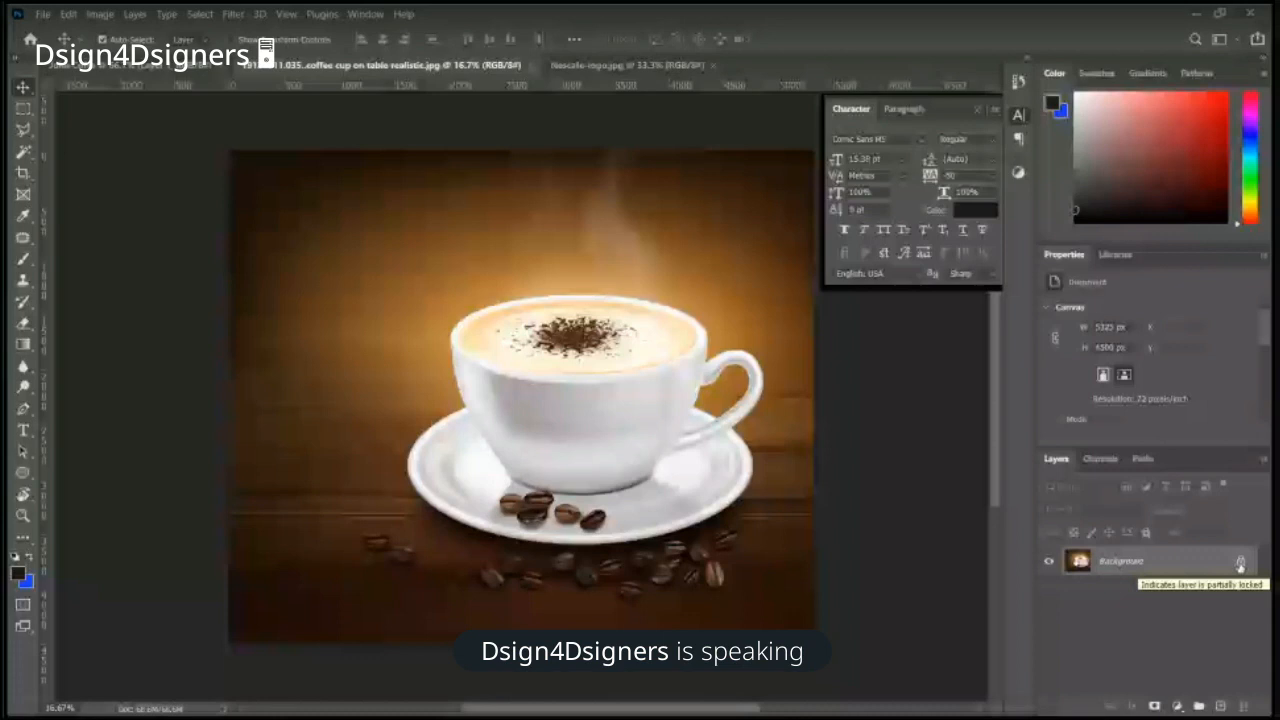
{"action": "left_click", "coordinate": [1240, 565]}
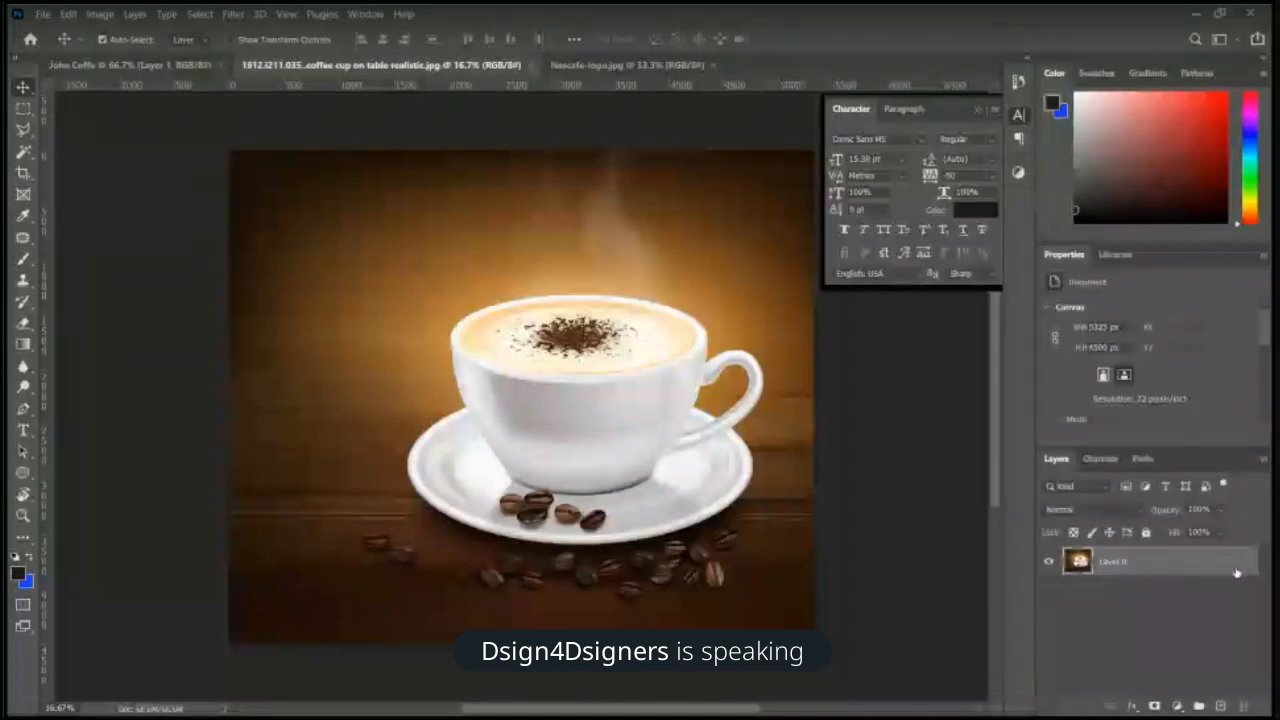
{"action": "left_click", "coordinate": [1226, 570]}
{"action": "double_click", "coordinate": [1226, 570]}
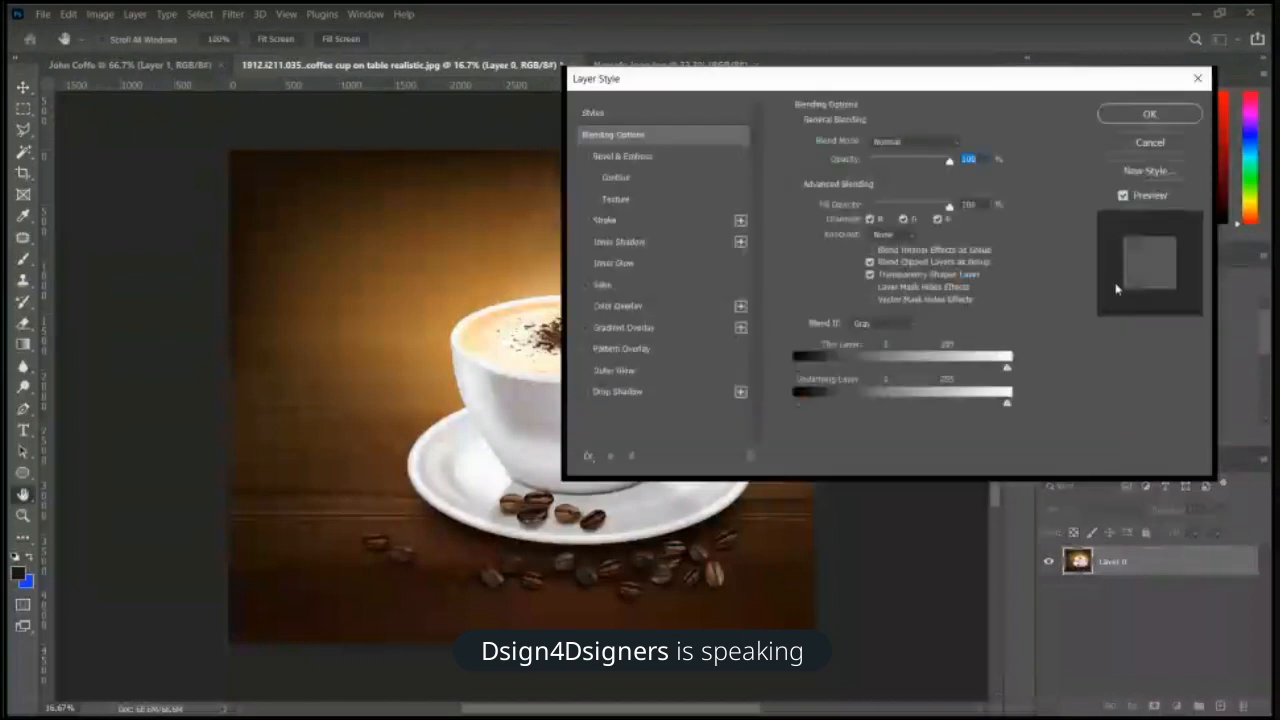
{"action": "left_click", "coordinate": [1160, 145]}
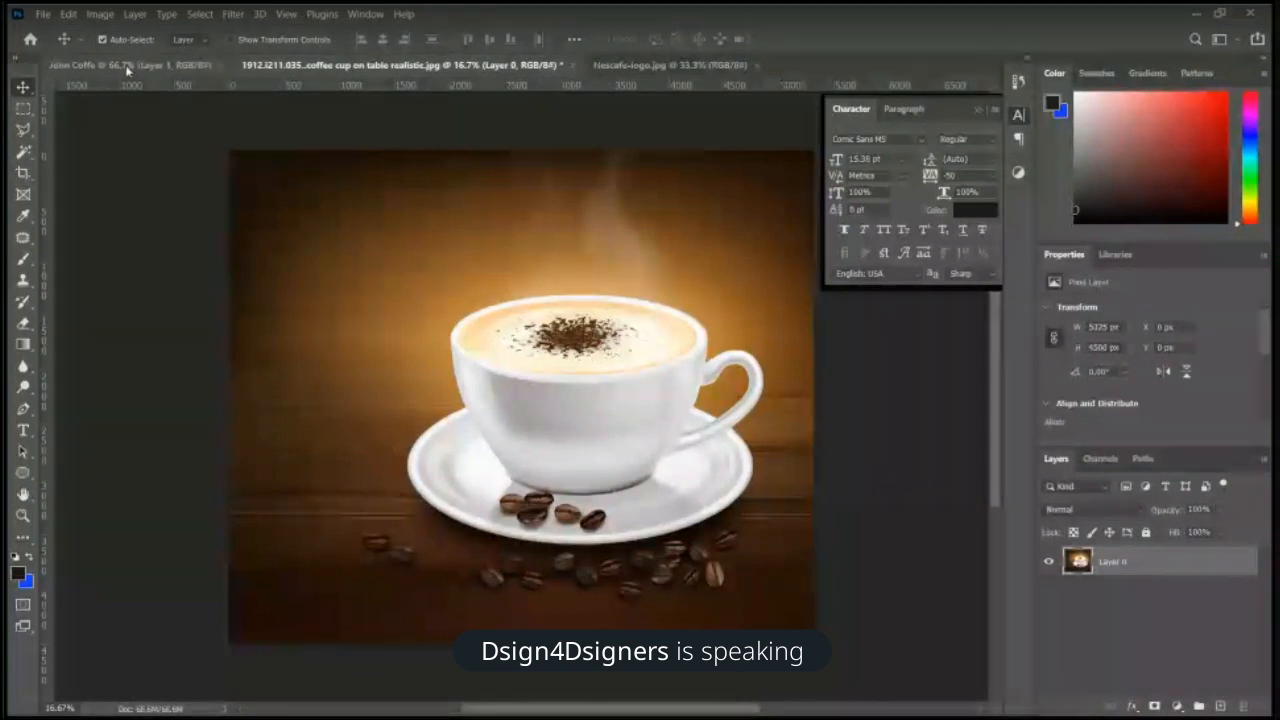
Step: Unlock the Background layer of the Nescafe logo image as Layer 0
{"action": "left_click", "coordinate": [670, 65]}
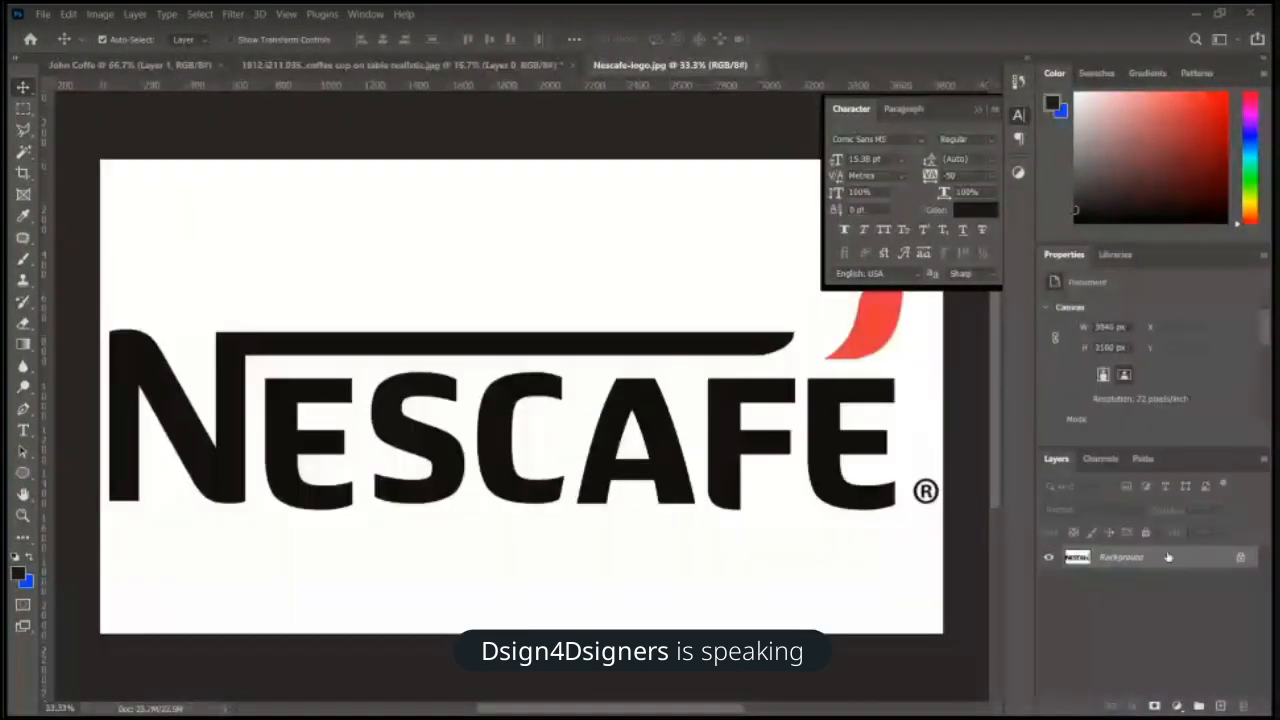
{"action": "double_click", "coordinate": [1168, 557]}
{"action": "left_click", "coordinate": [773, 222]}
Step: Copy the coffee cup image layer from its document into the 1080 x 1080 px flyer document
{"action": "left_click", "coordinate": [392, 66]}
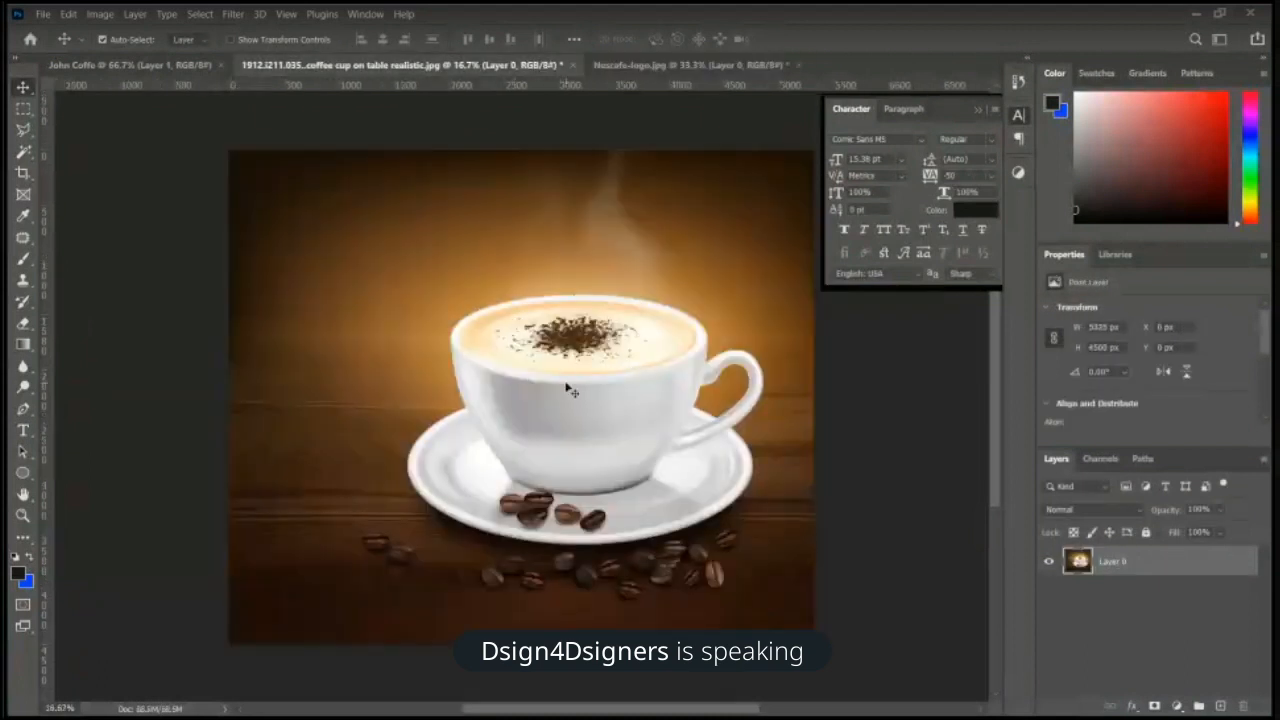
{"action": "left_click_drag", "start_coordinate": [612, 381], "coordinate": [176, 66]}
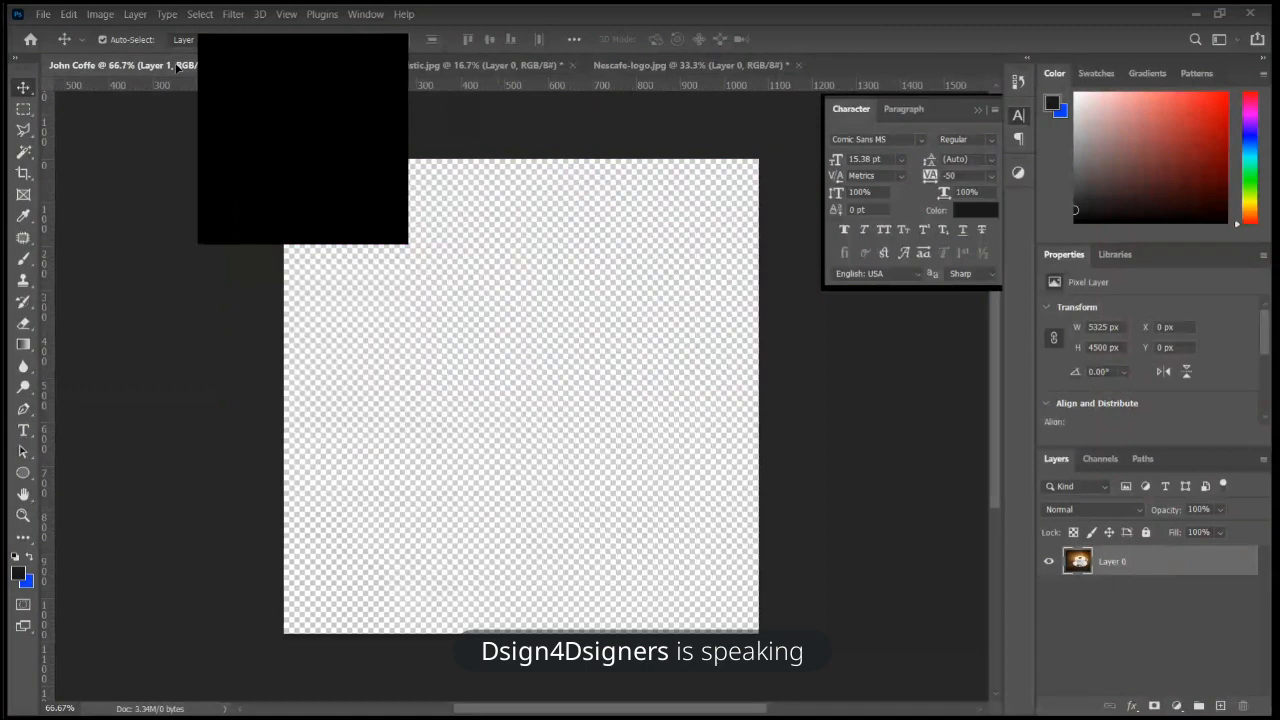
{"action": "left_click_drag", "start_coordinate": [176, 66], "coordinate": [600, 430]}
Step: Examine at different magnifications how the oversized coffee cup image covers the flyer canvas
{"action": "key", "text": "ctrl+minus"}
{"action": "key", "text": "ctrl+minus"}
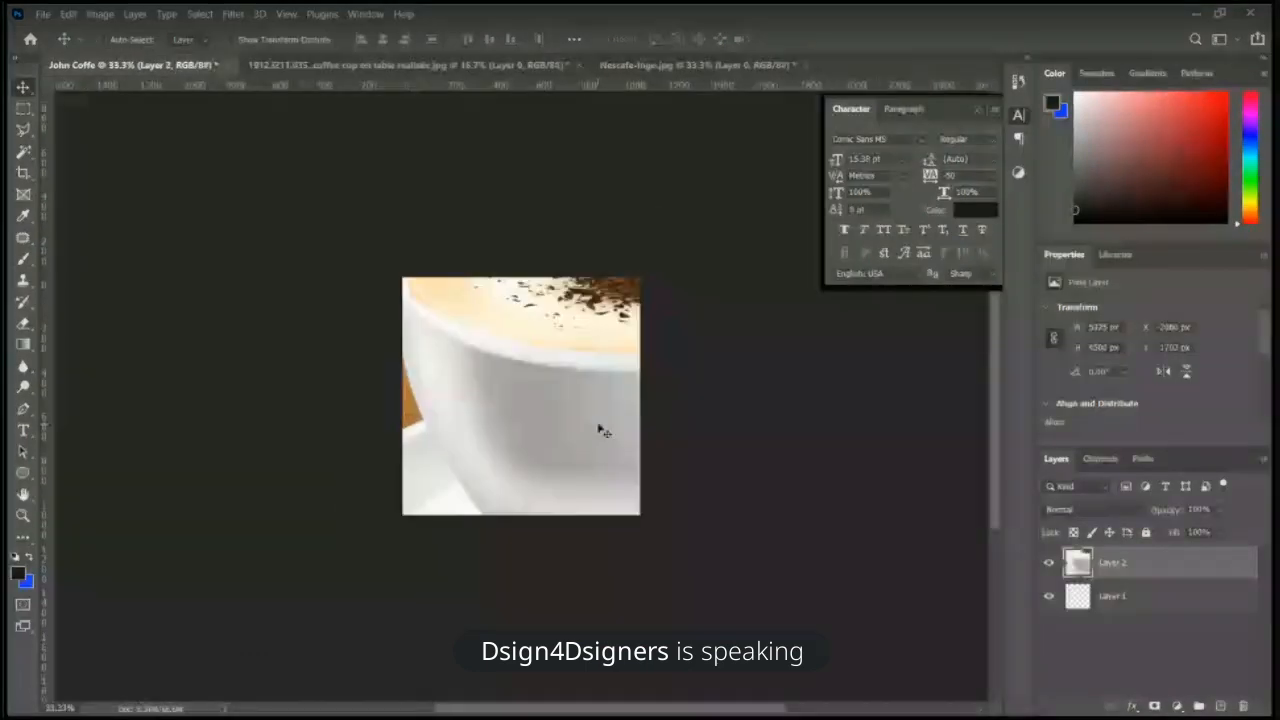
{"action": "key", "text": "ctrl+plus"}
{"action": "key", "text": "ctrl+plus"}
{"action": "key", "text": "ctrl+plus"}
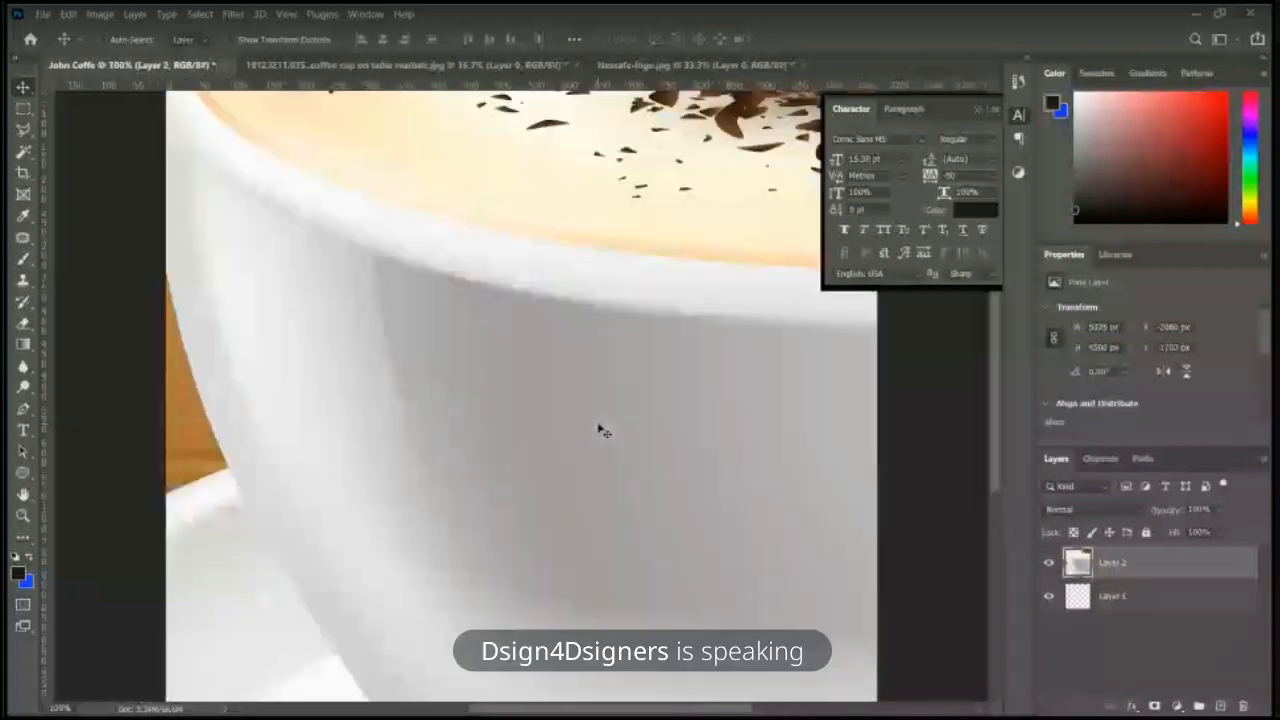
{"action": "key", "text": "ctrl+plus"}
{"action": "key", "text": "ctrl+minus"}
{"action": "key", "text": "ctrl+minus"}
{"action": "key", "text": "ctrl+minus"}
{"action": "key", "text": "ctrl+minus"}
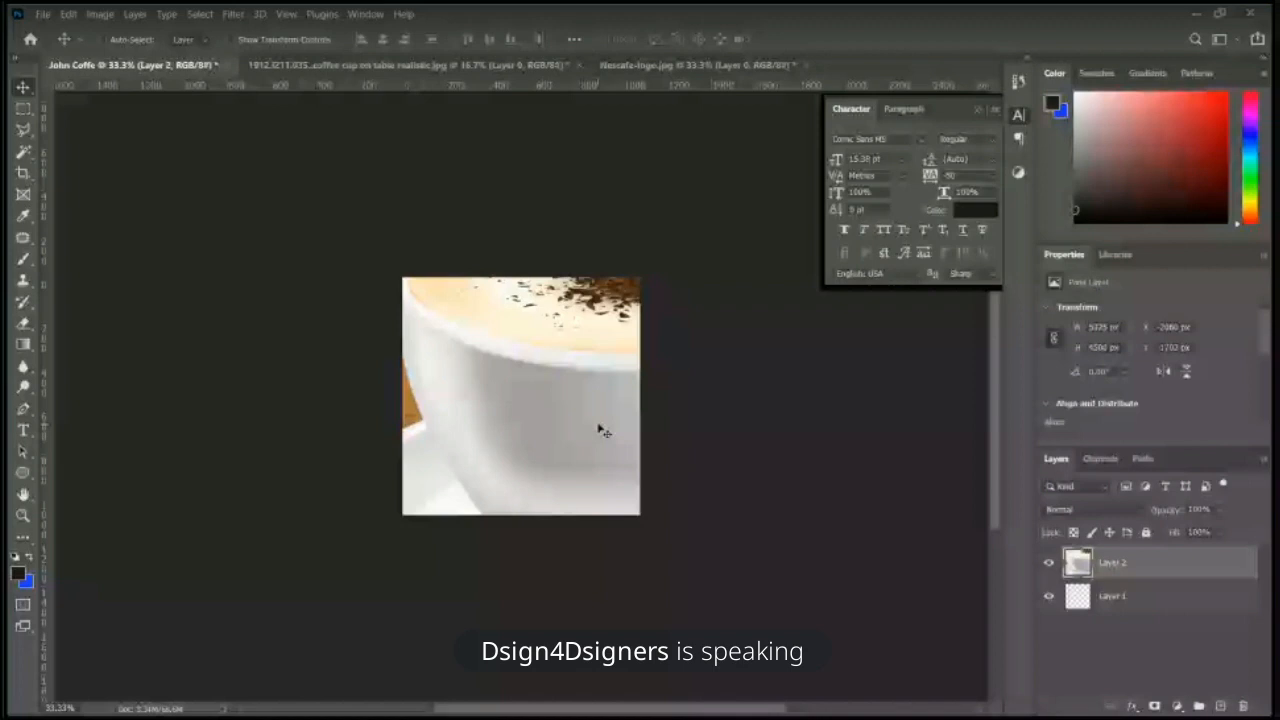
{"action": "key", "text": "ctrl+minus"}
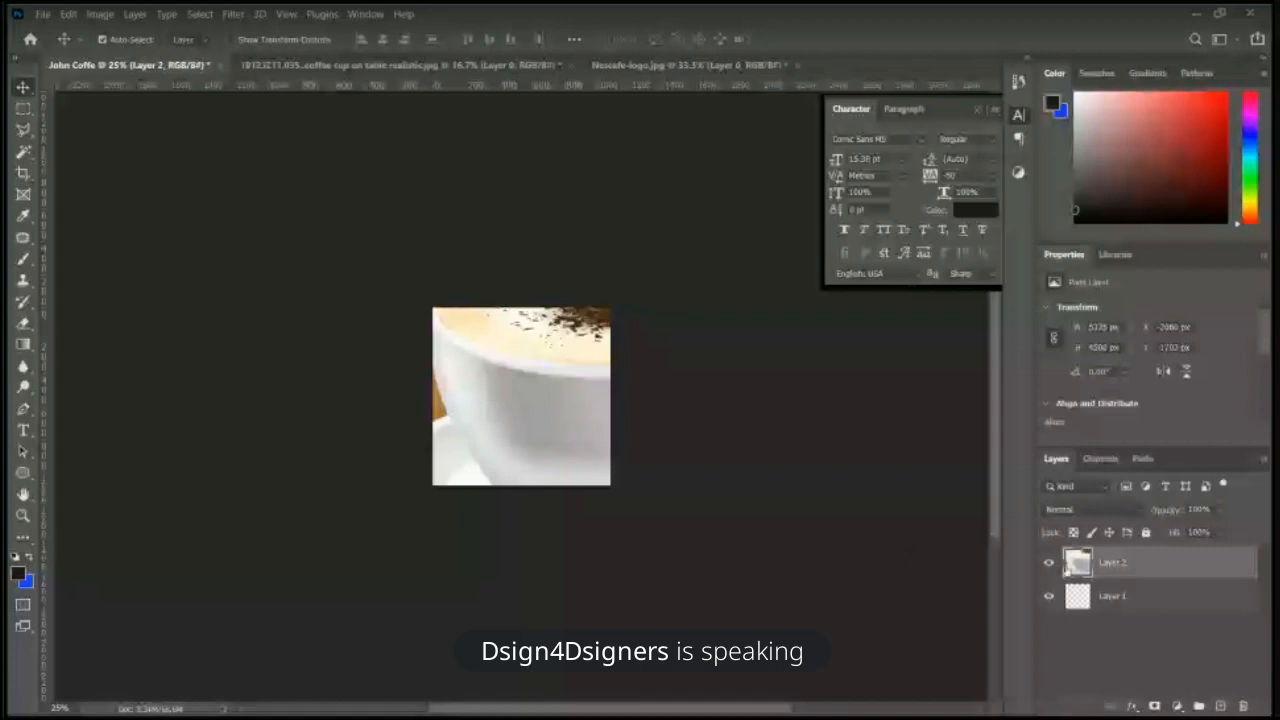
Step: Convert the coffee cup layer to a smart object and open its embedded contents
{"action": "left_click_drag", "start_coordinate": [572, 365], "coordinate": [530, 391]}
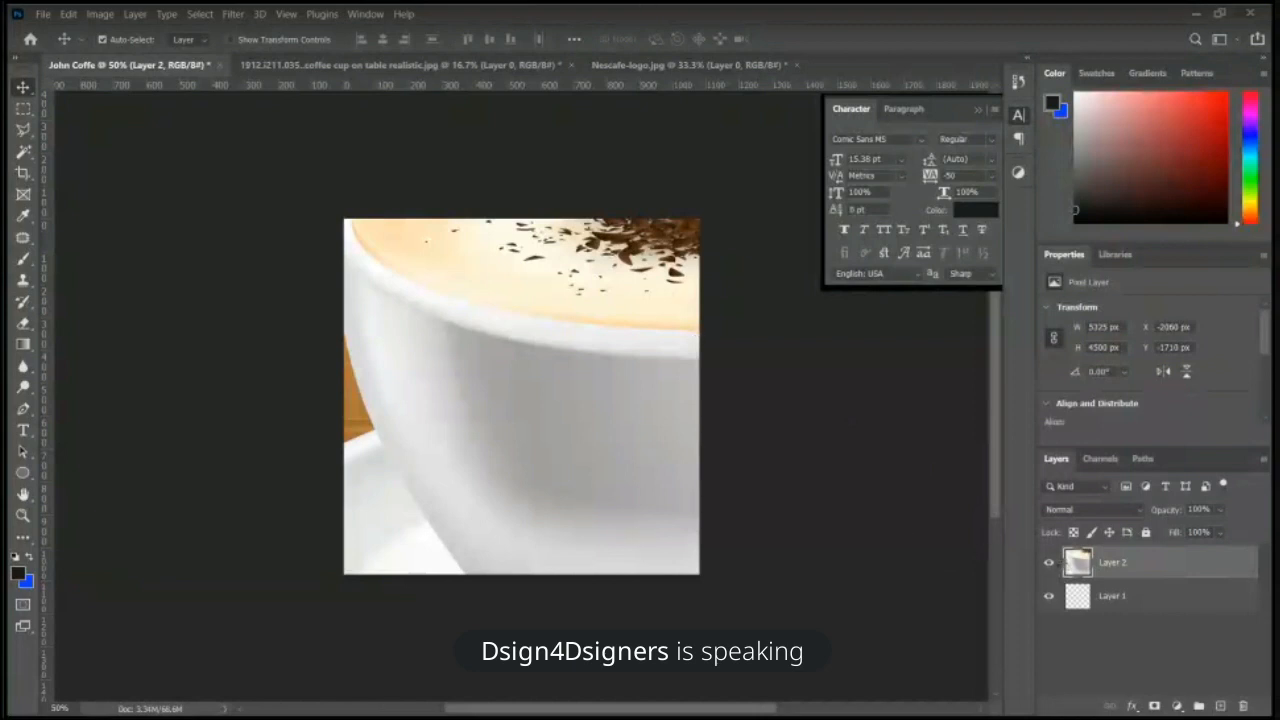
{"action": "left_click", "coordinate": [751, 480]}
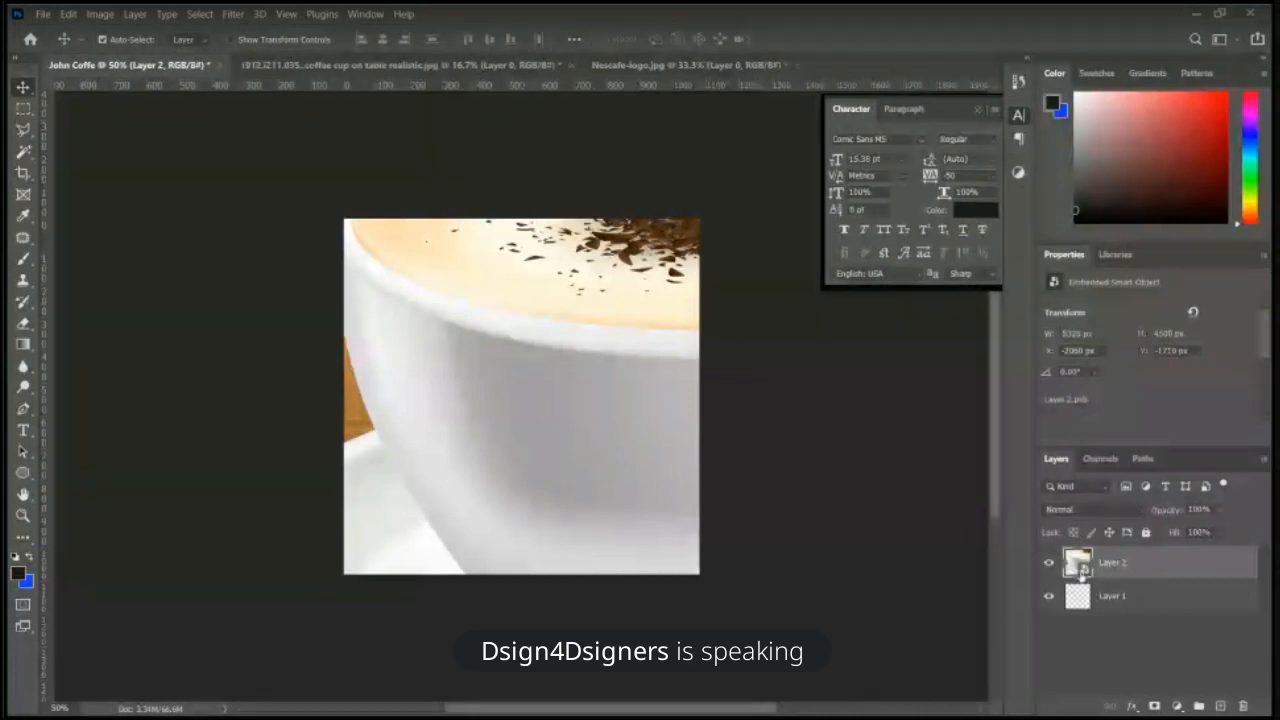
{"action": "double_click", "coordinate": [1080, 566]}
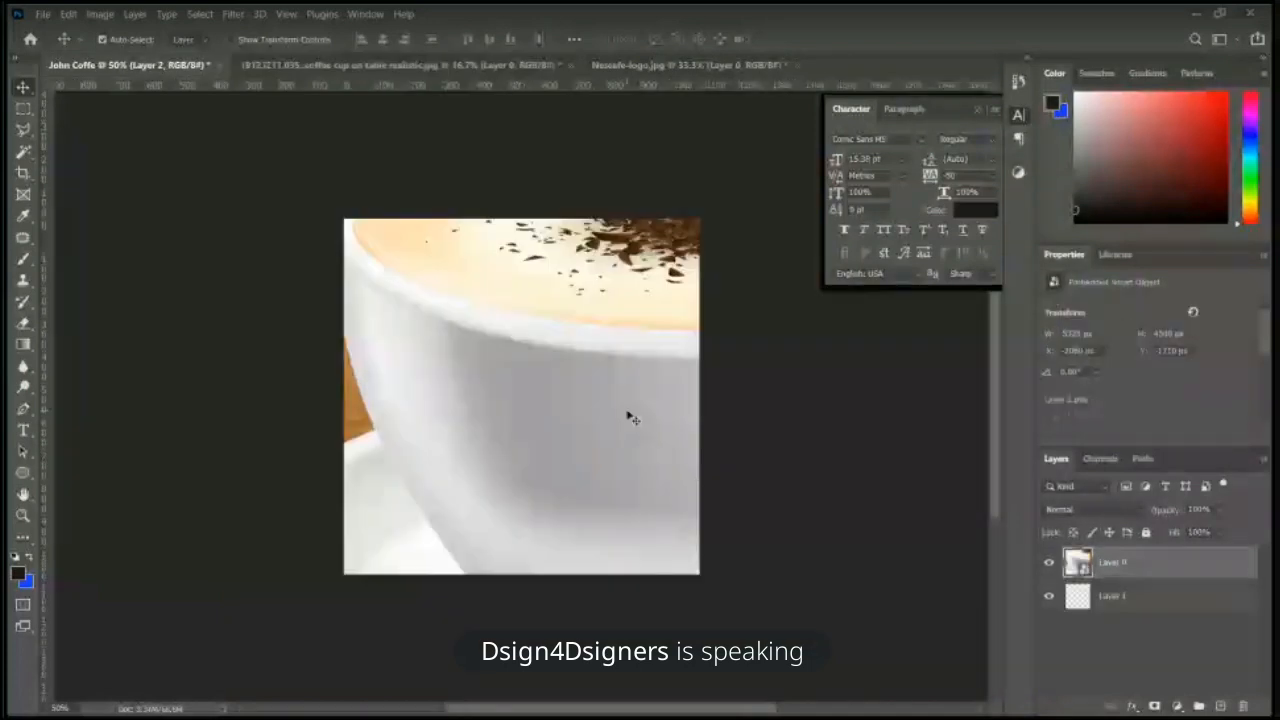
Step: Begin a free transform on the coffee cup layer and collapse the Character panel so all handles are reachable
{"action": "key", "text": "ctrl+minus"}
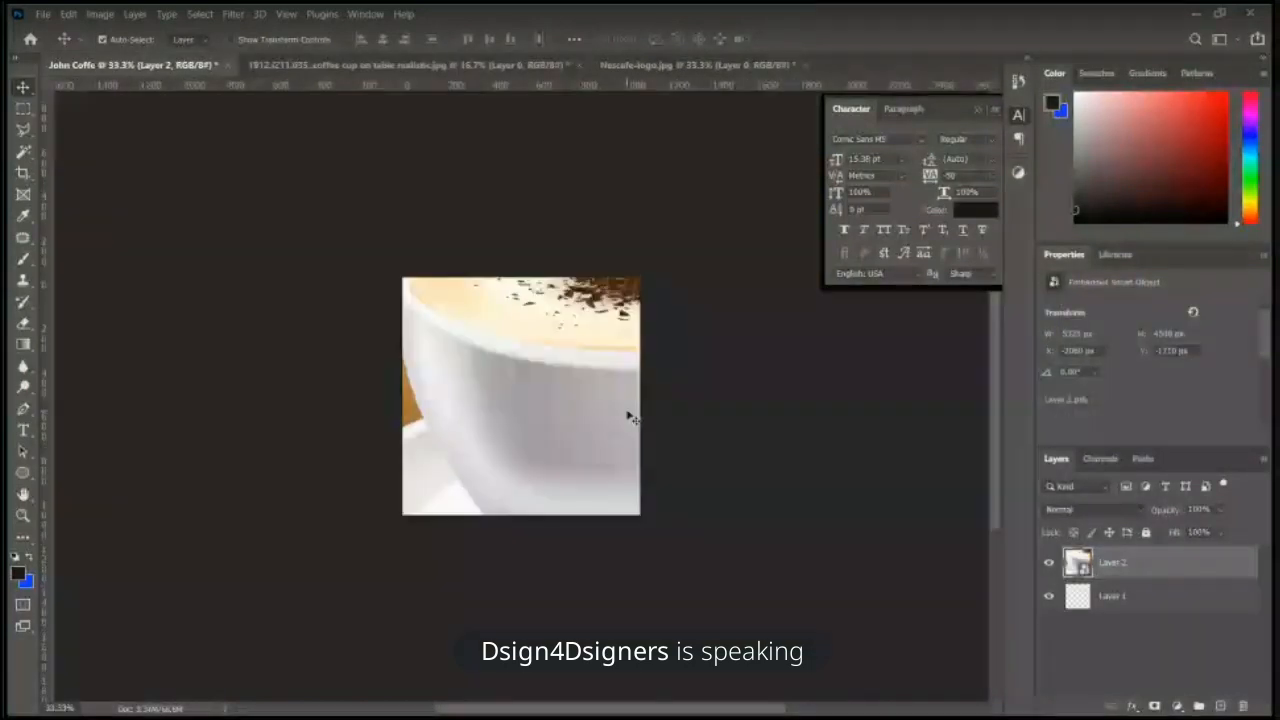
{"action": "key", "text": "ctrl+t"}
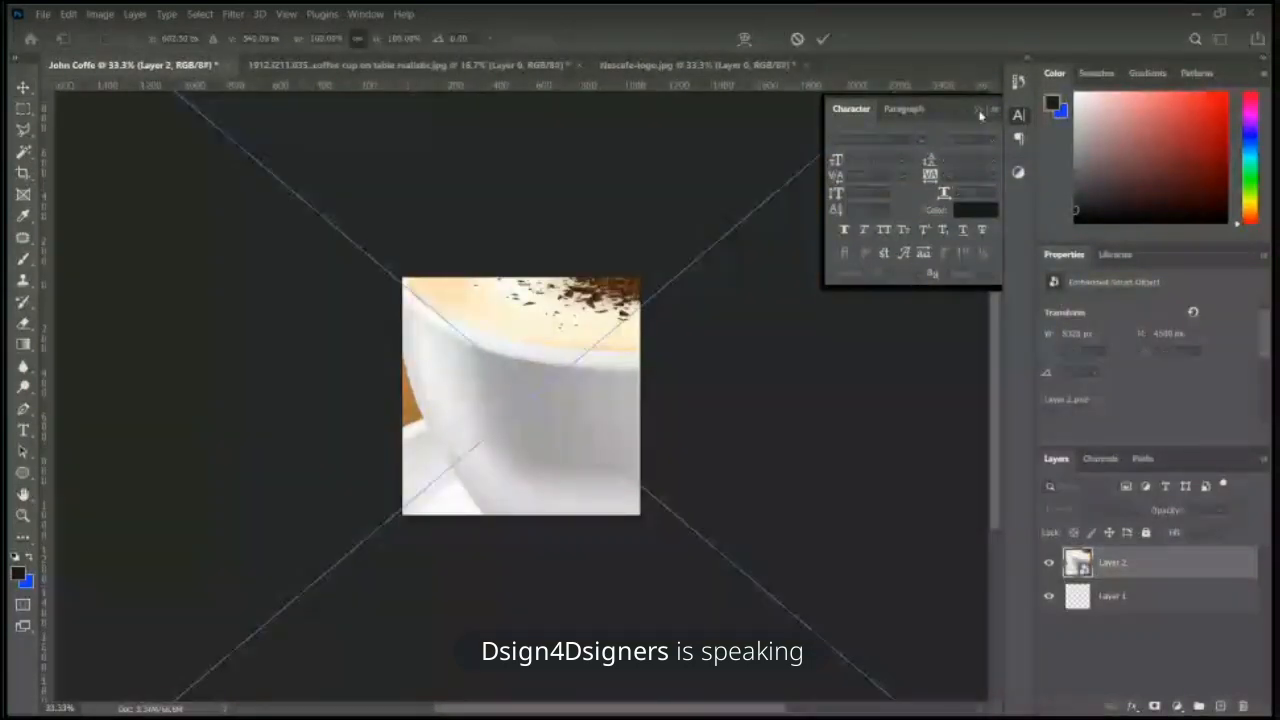
{"action": "left_click", "coordinate": [980, 114]}
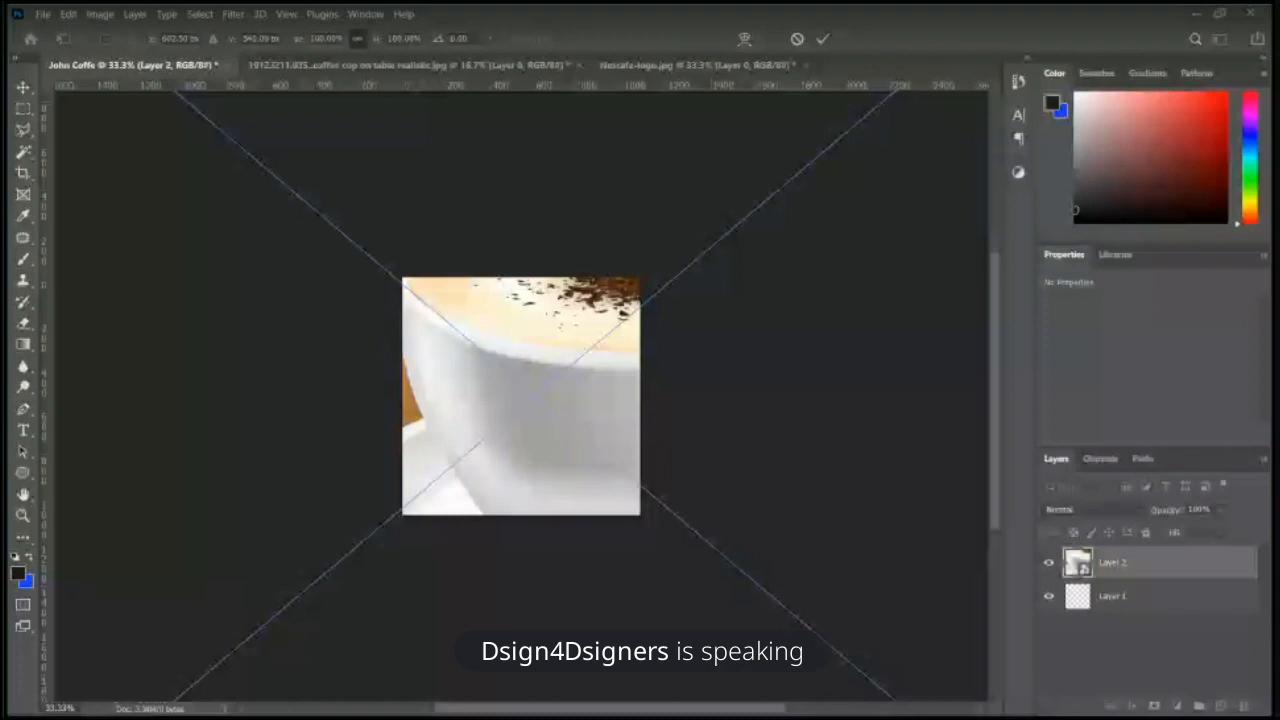
{"action": "key", "text": "ctrl+minus"}
{"action": "key", "text": "ctrl+minus"}
{"action": "key", "text": "ctrl+minus"}
{"action": "key", "text": "ctrl+minus"}
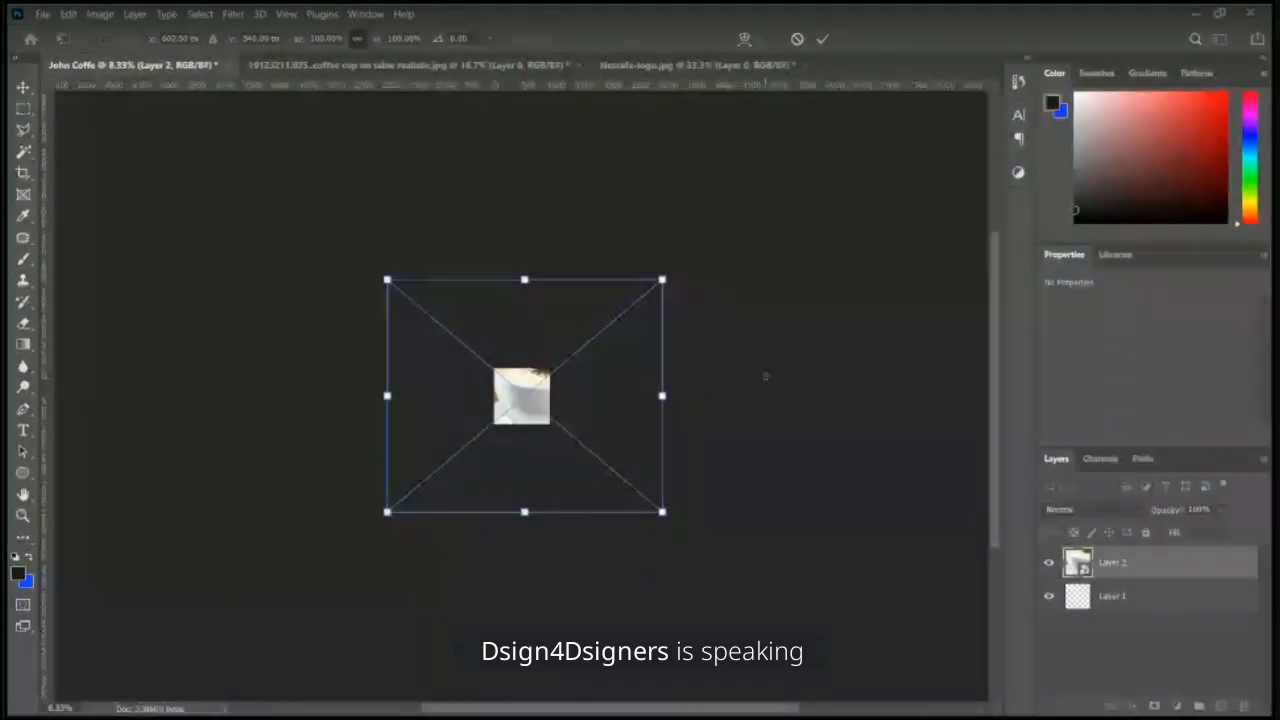
{"action": "key", "text": "ctrl+minus"}
{"action": "key", "text": "ctrl+minus"}
{"action": "key", "text": "ctrl+minus"}
{"action": "key", "text": "ctrl+minus"}
{"action": "key", "text": "ctrl+plus"}
{"action": "key", "text": "ctrl+plus"}
{"action": "key", "text": "ctrl+plus"}
{"action": "key", "text": "ctrl+plus"}
{"action": "key", "text": "ctrl+plus"}
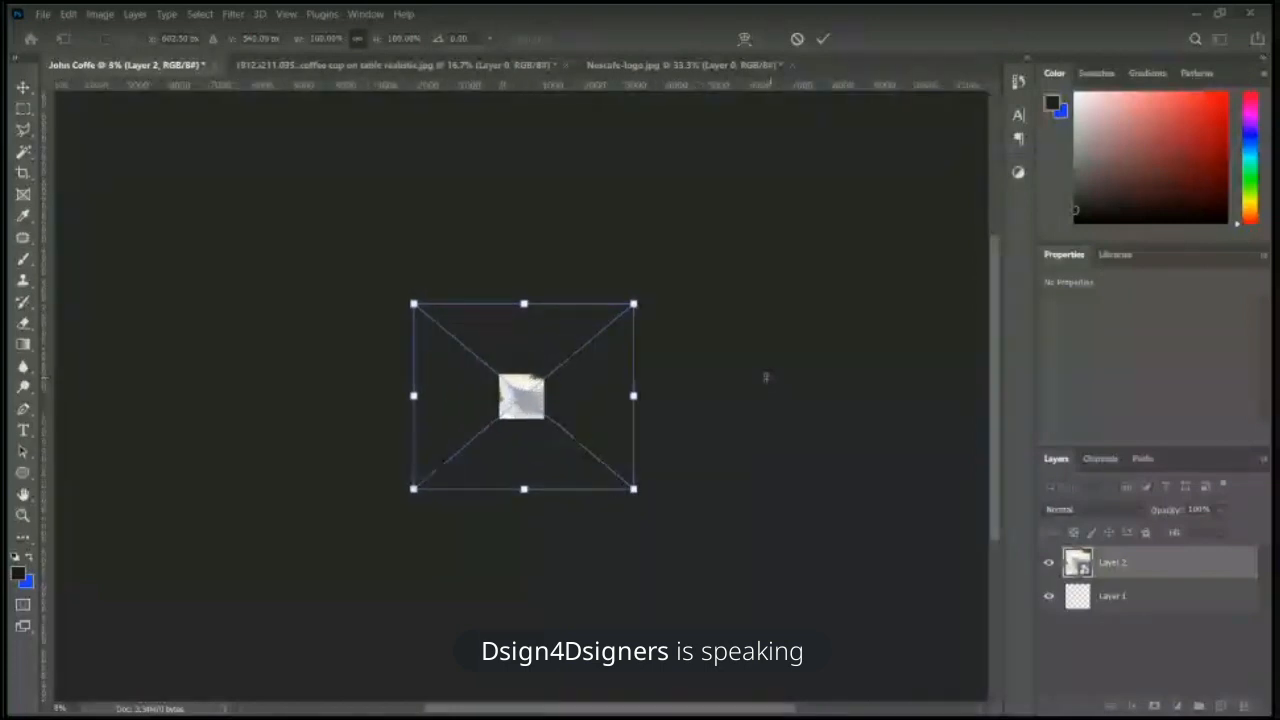
{"action": "key", "text": "ctrl+plus"}
{"action": "key", "text": "ctrl+plus"}
{"action": "key", "text": "ctrl+plus"}
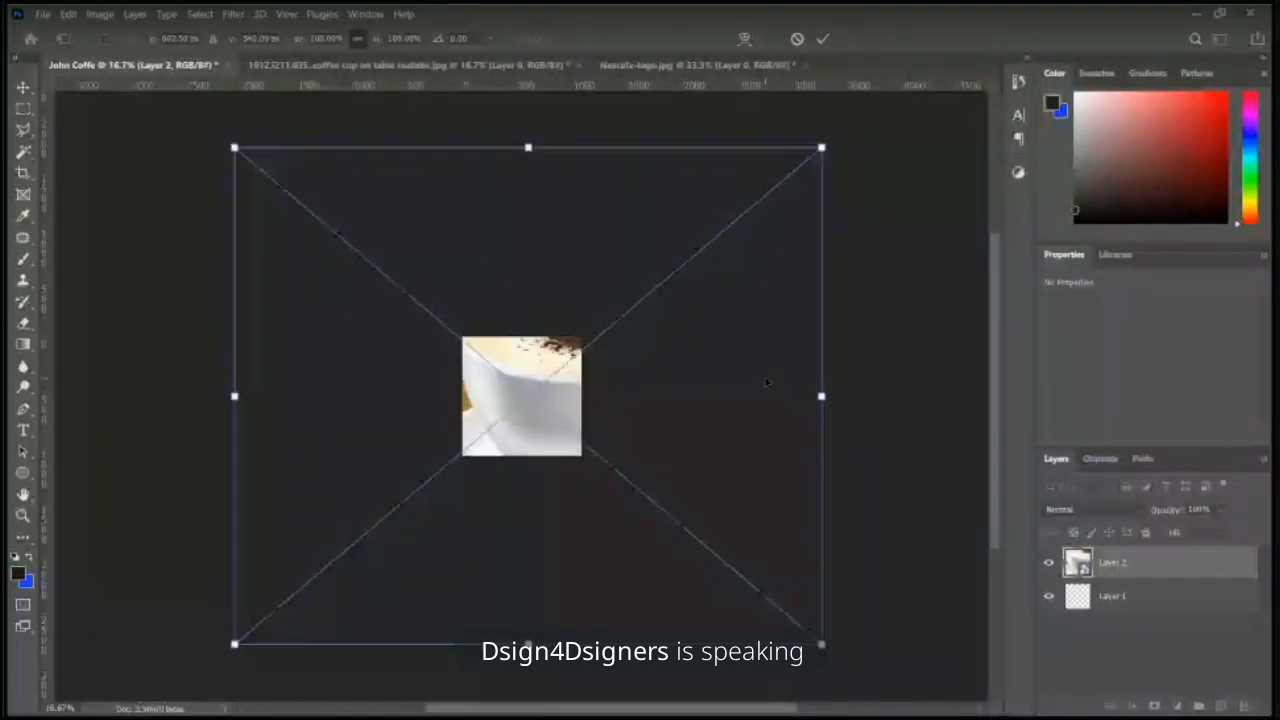
{"action": "key", "text": "ctrl+minus"}
{"action": "key", "text": "ctrl+minus"}
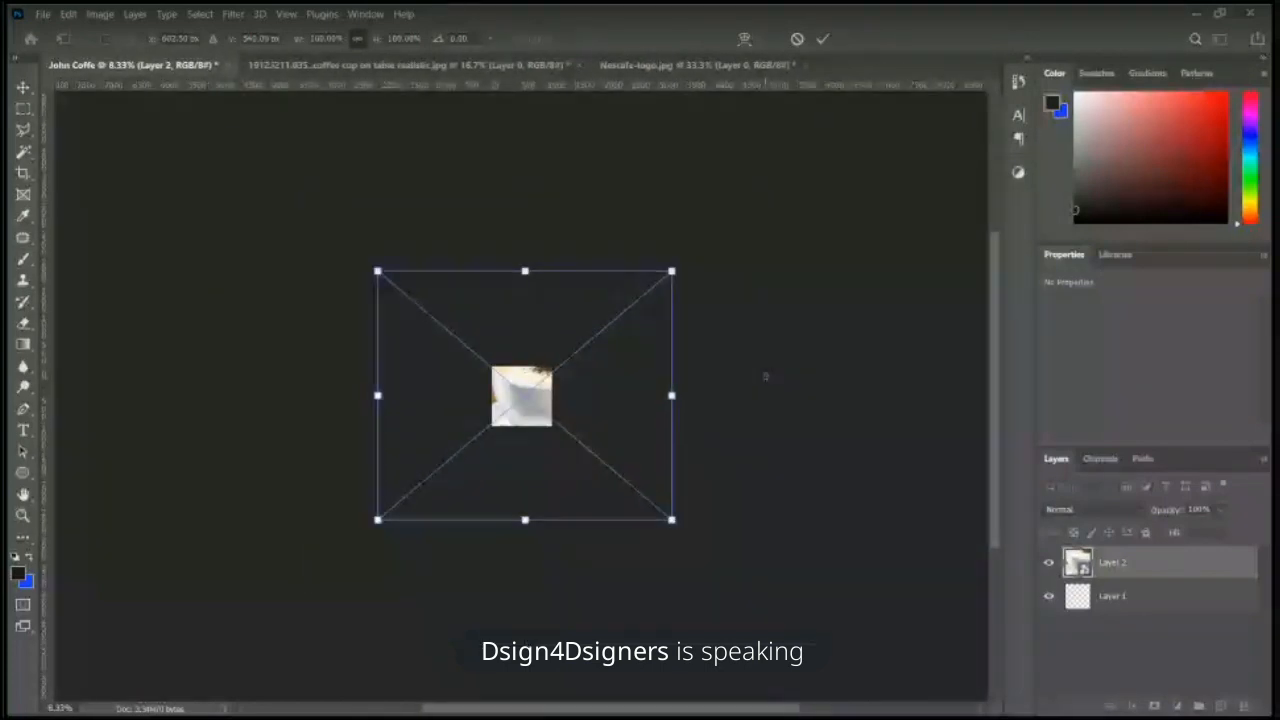
Step: Scale the coffee cup image down to 22.28% and move it onto the lower part of the canvas
{"action": "key", "text": "ctrl+plus"}
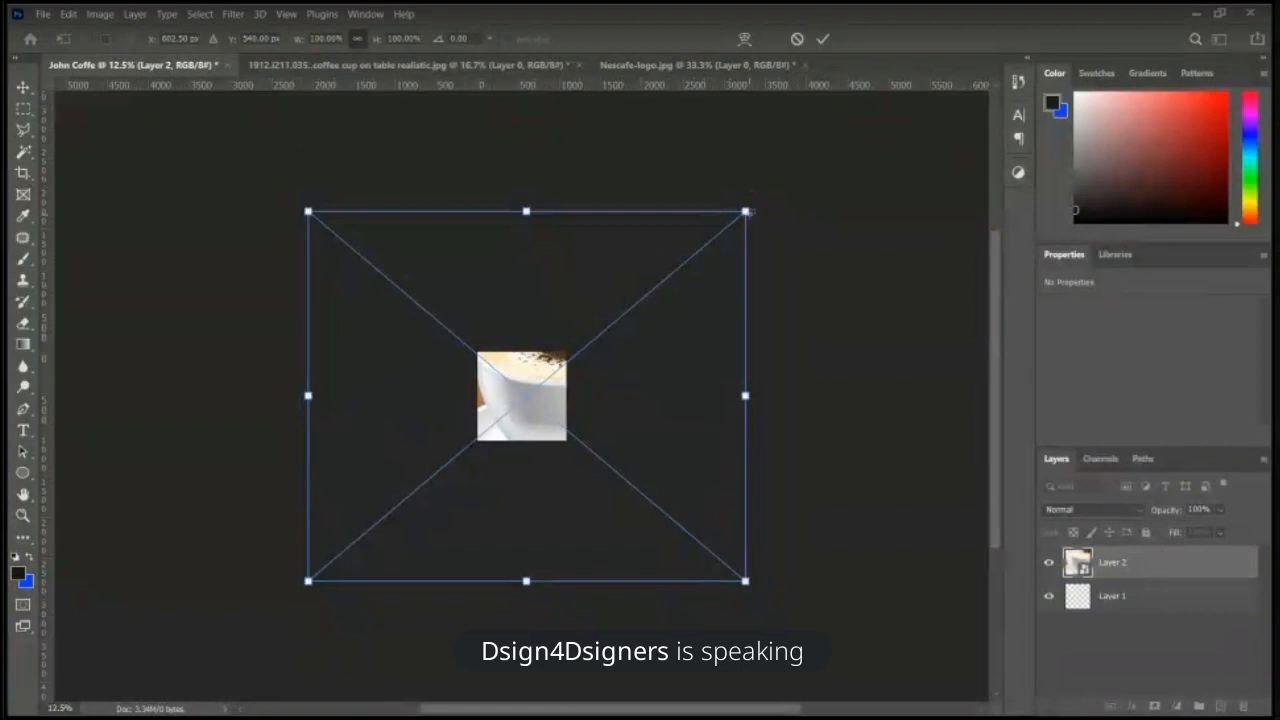
{"action": "key", "text": "ctrl+plus"}
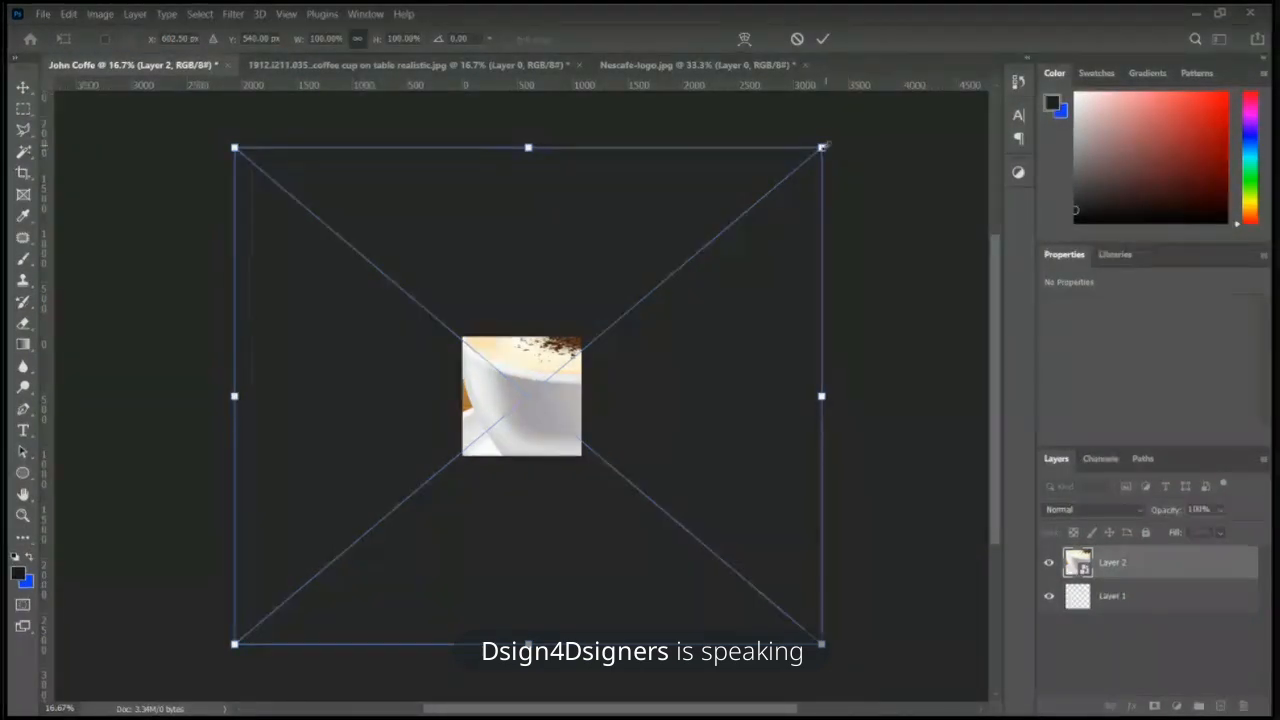
{"action": "left_click_drag", "start_coordinate": [821, 147], "coordinate": [484, 345]}
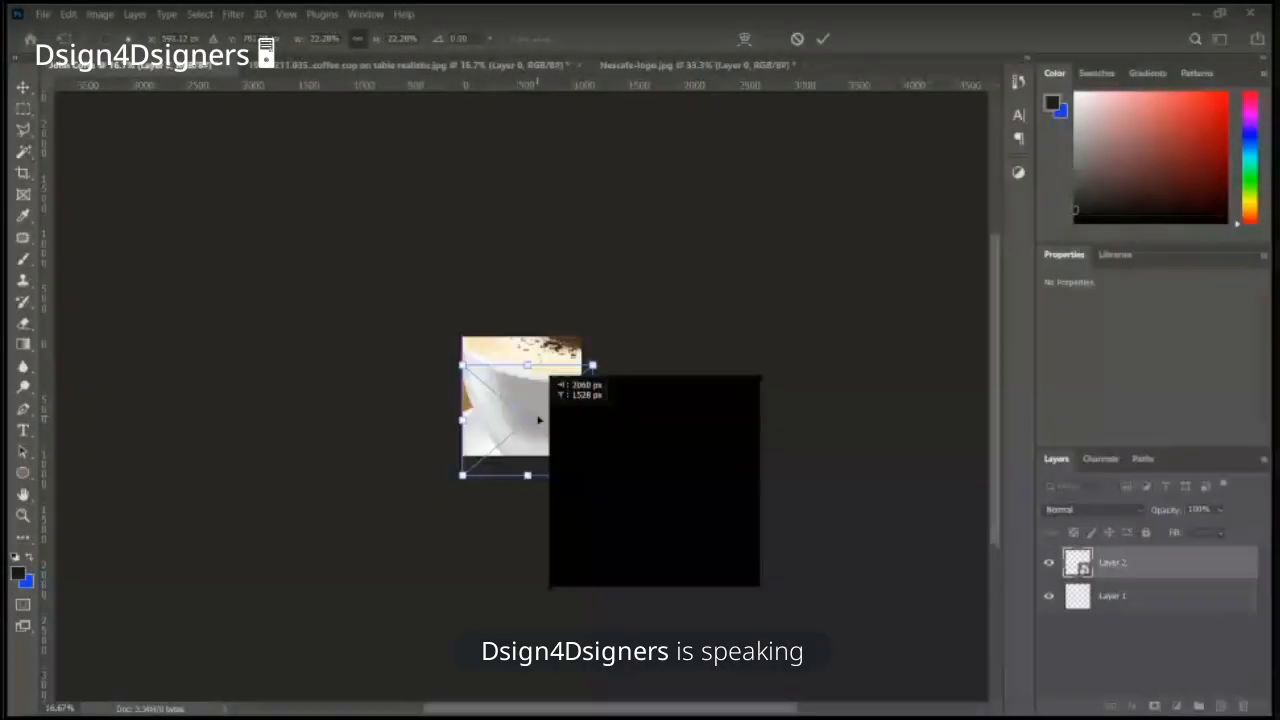
{"action": "key", "text": "ctrl+plus"}
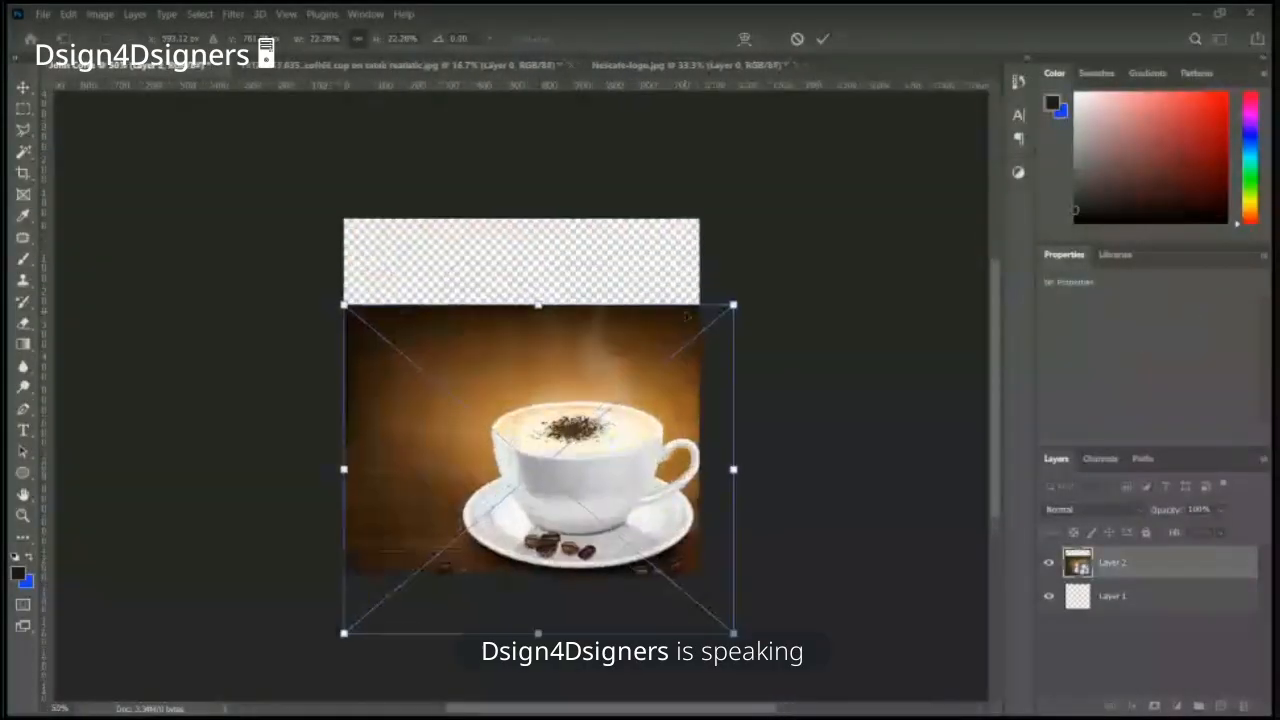
Step: Scale the coffee cup image to 16.28%, place it in the canvas's lower-right corner and apply the transform
{"action": "left_click_drag", "start_coordinate": [734, 306], "coordinate": [619, 370]}
{"action": "left_click_drag", "start_coordinate": [593, 482], "coordinate": [634, 458]}
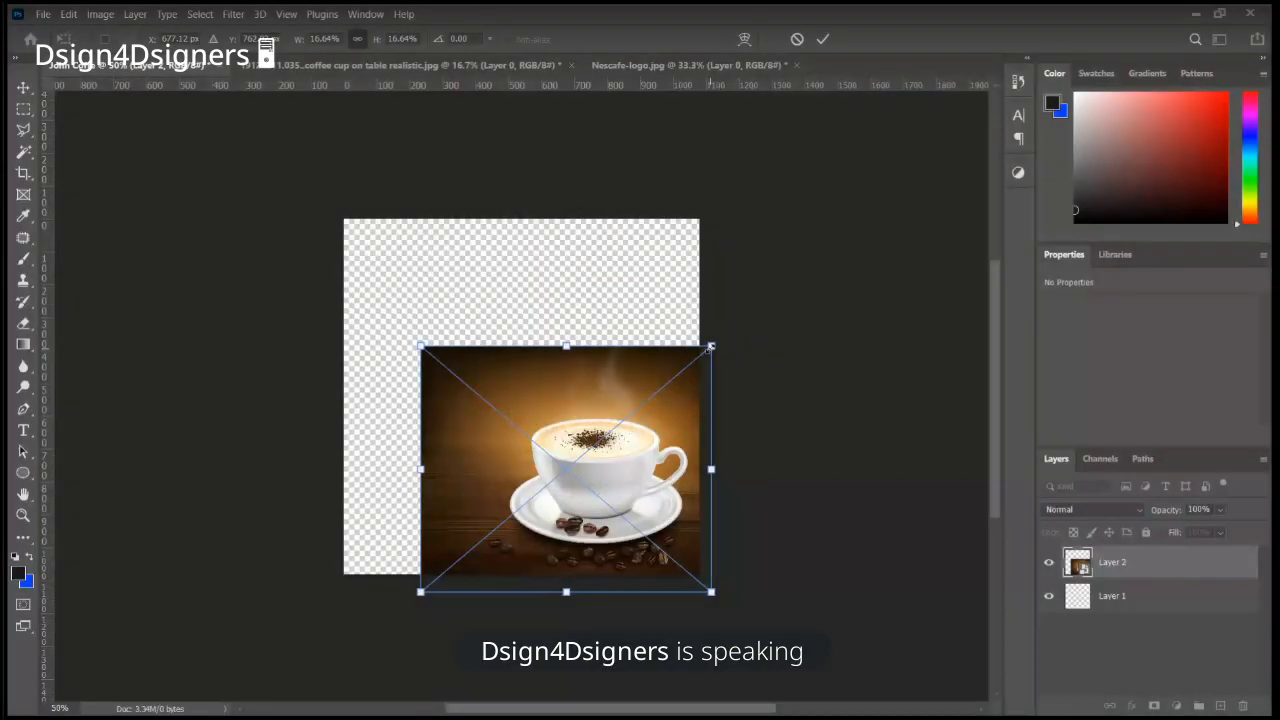
{"action": "mouse_move", "coordinate": [710, 347]}
{"action": "left_mouse_down"}
{"action": "mouse_move", "coordinate": [690, 353]}
{"action": "mouse_move", "coordinate": [702, 345]}
{"action": "left_mouse_up"}
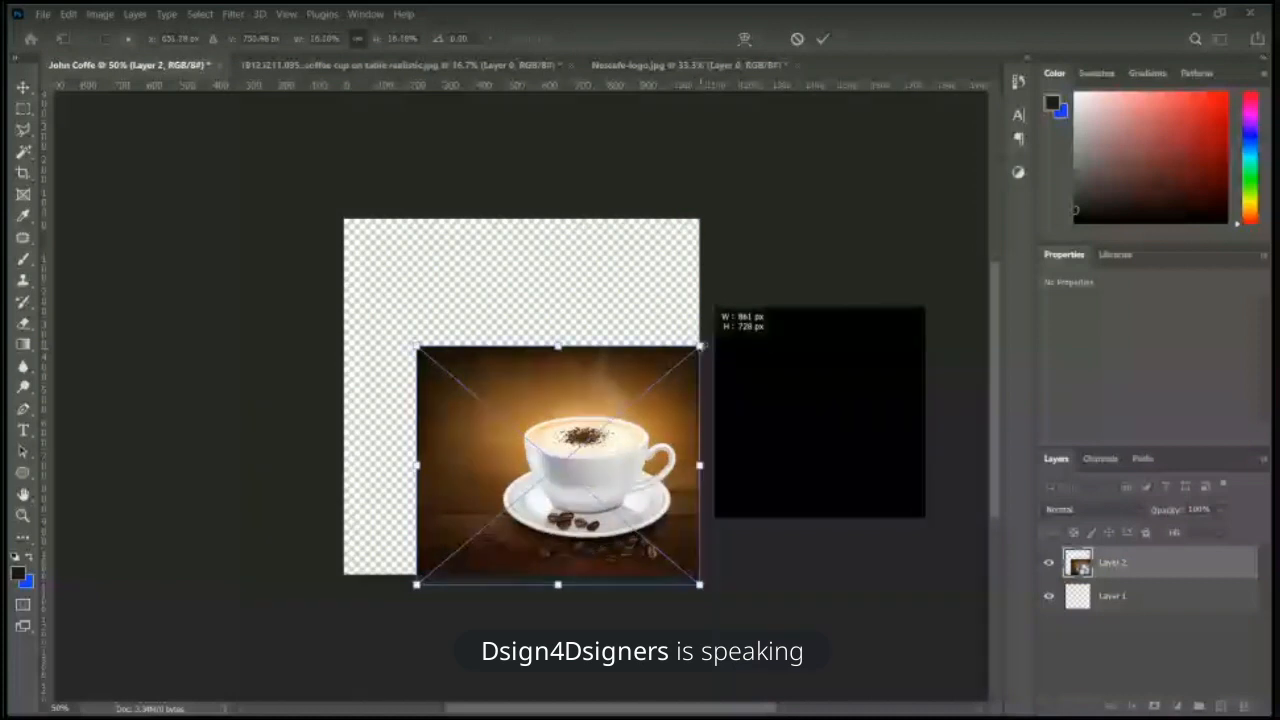
{"action": "left_click_drag", "start_coordinate": [613, 440], "coordinate": [619, 440]}
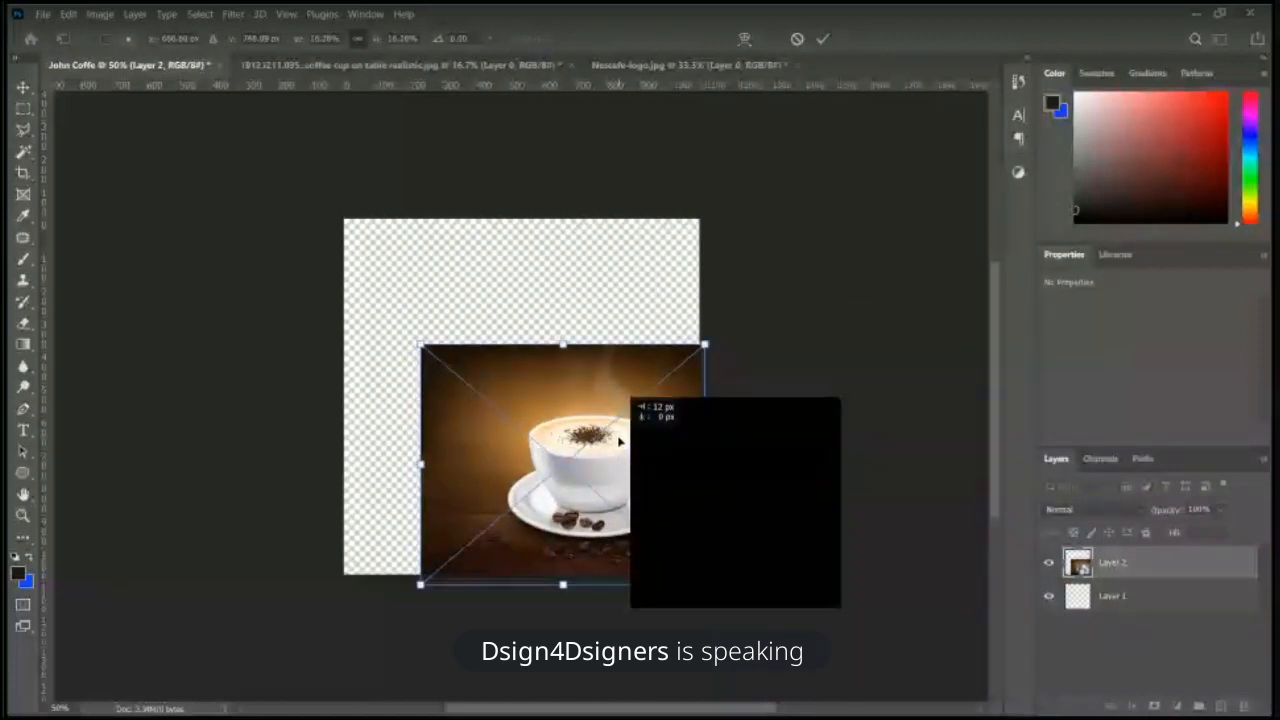
{"action": "key", "text": "shift+Left"}
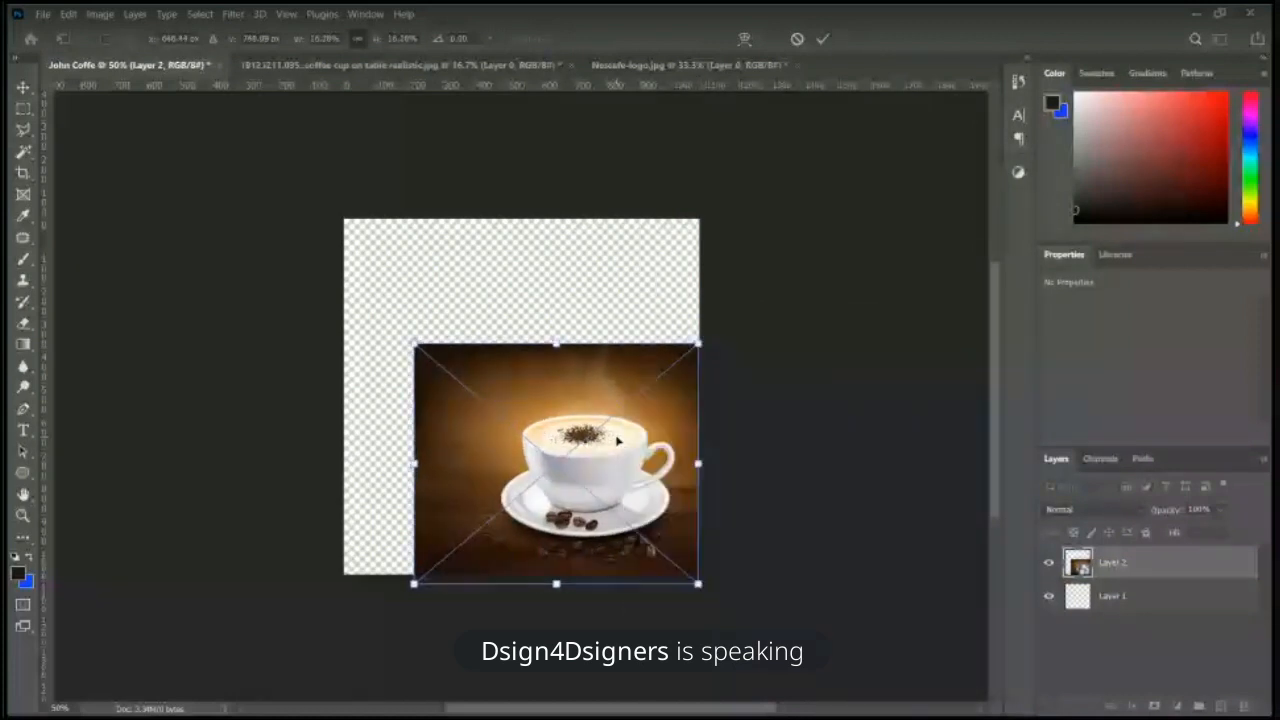
{"action": "key", "text": "Return"}
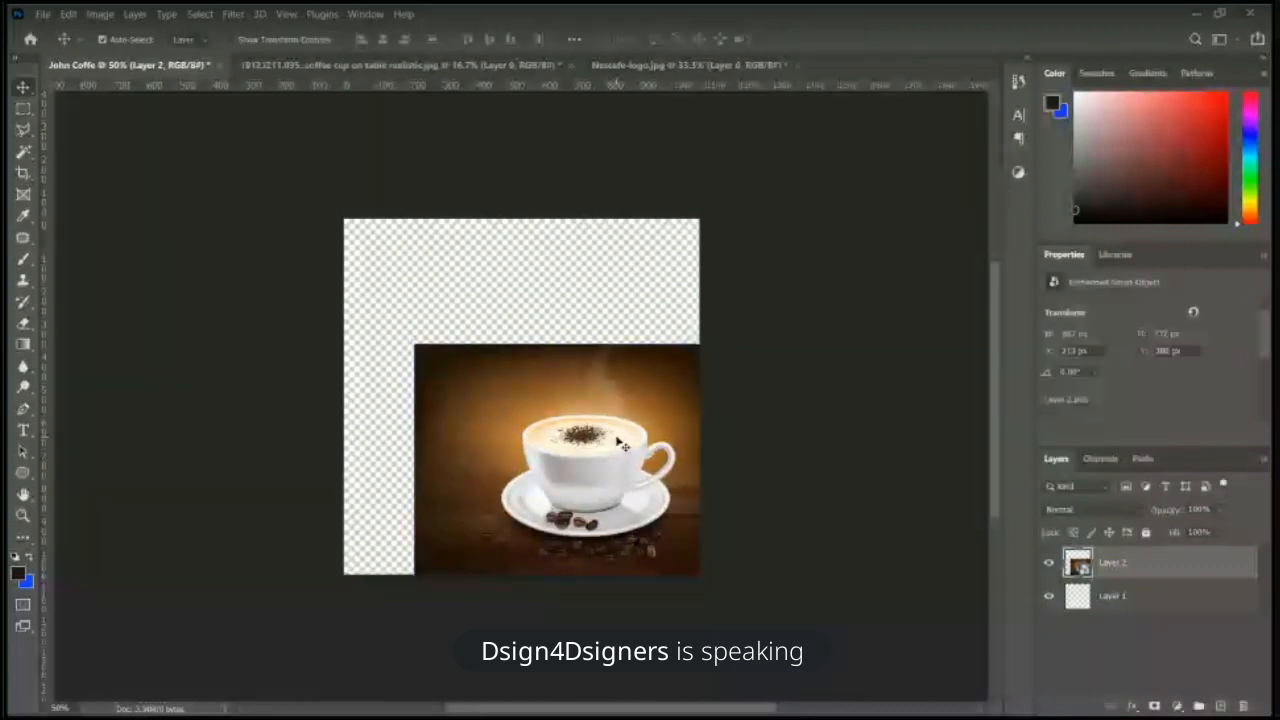
Step: Add a new empty layer above the coffee cup layer for brush painting
{"action": "key", "text": "ctrl+plus"}
{"action": "key", "text": "b"}
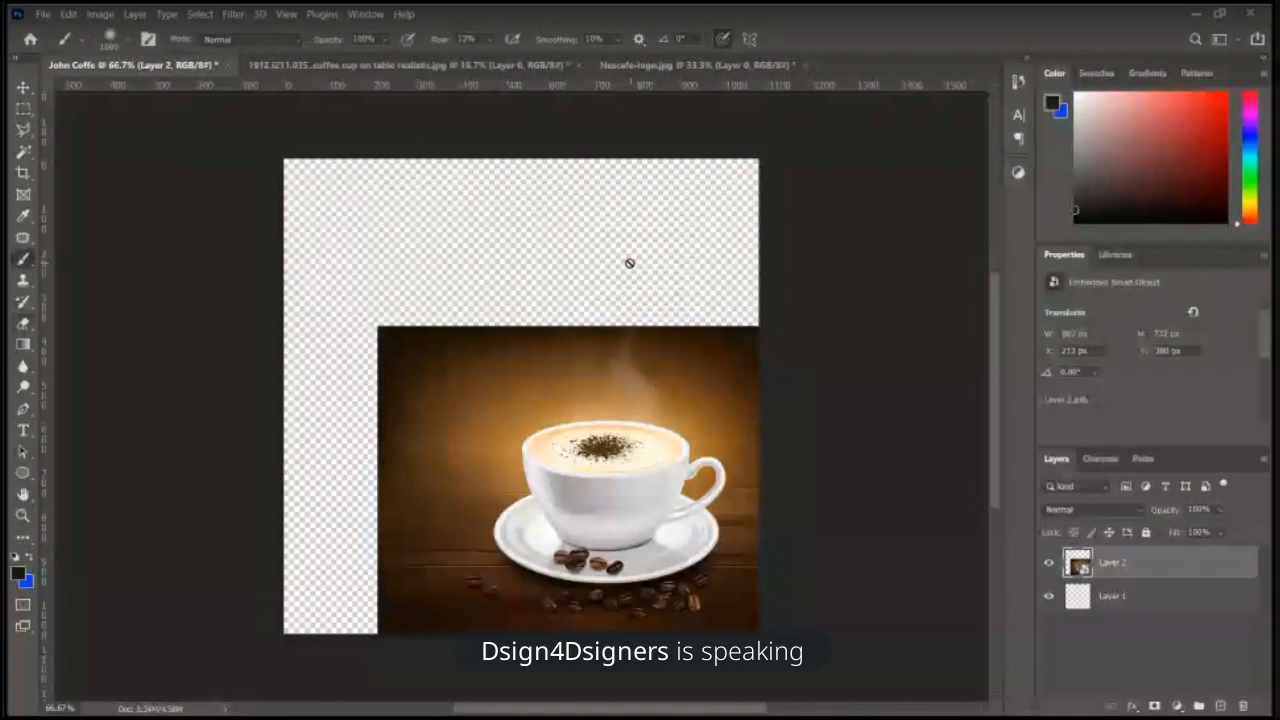
{"action": "key", "text": "ctrl+shift+alt+n"}
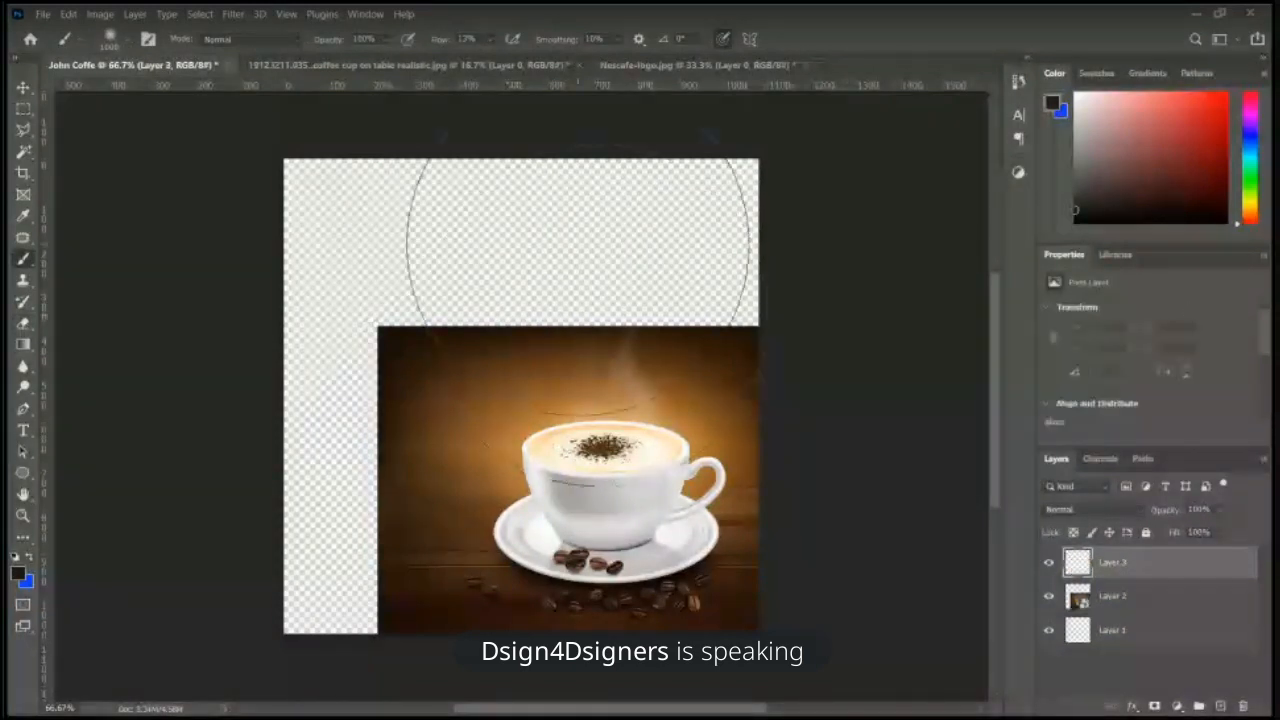
{"action": "key", "text": "p"}
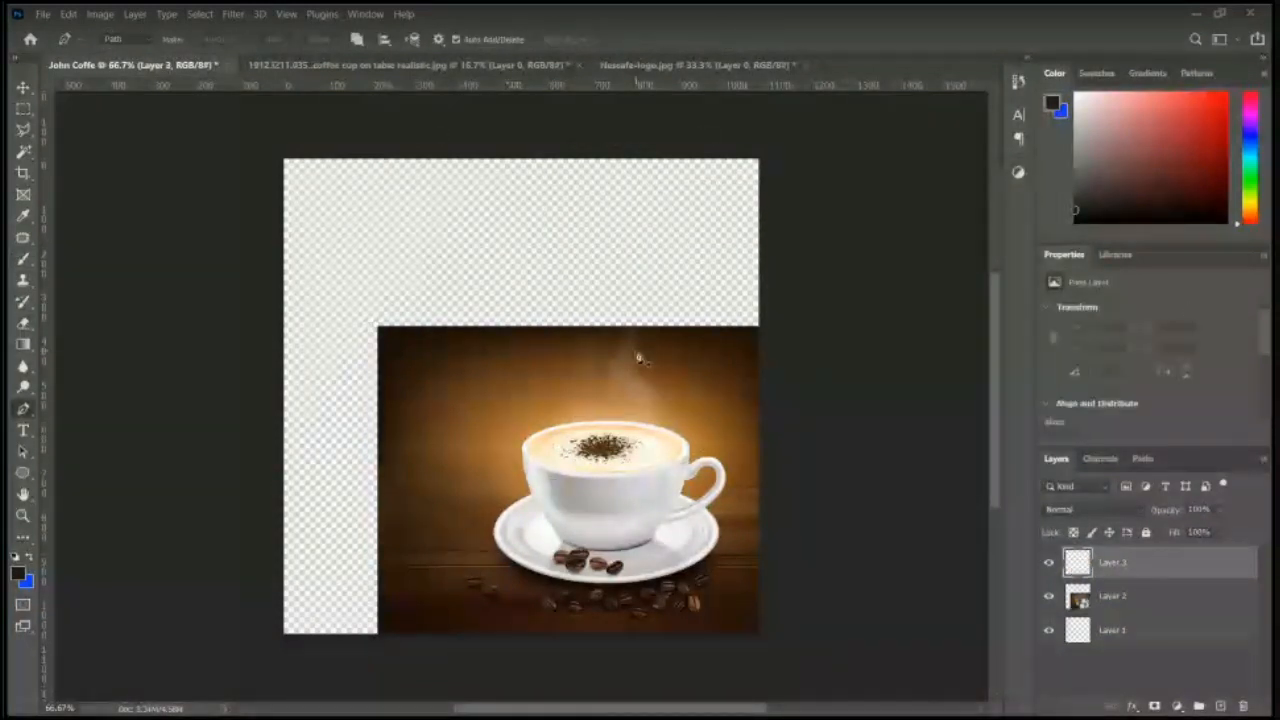
Step: Activate the Brush tool and reduce the brush size to 200 px
{"action": "key", "text": "b"}
{"action": "key", "text": "bracketleft"}
{"action": "key", "text": "bracketleft"}
{"action": "key", "text": "bracketleft"}
{"action": "key", "text": "bracketleft"}
{"action": "key", "text": "bracketleft"}
{"action": "key", "text": "bracketleft"}
{"action": "key", "text": "bracketleft"}
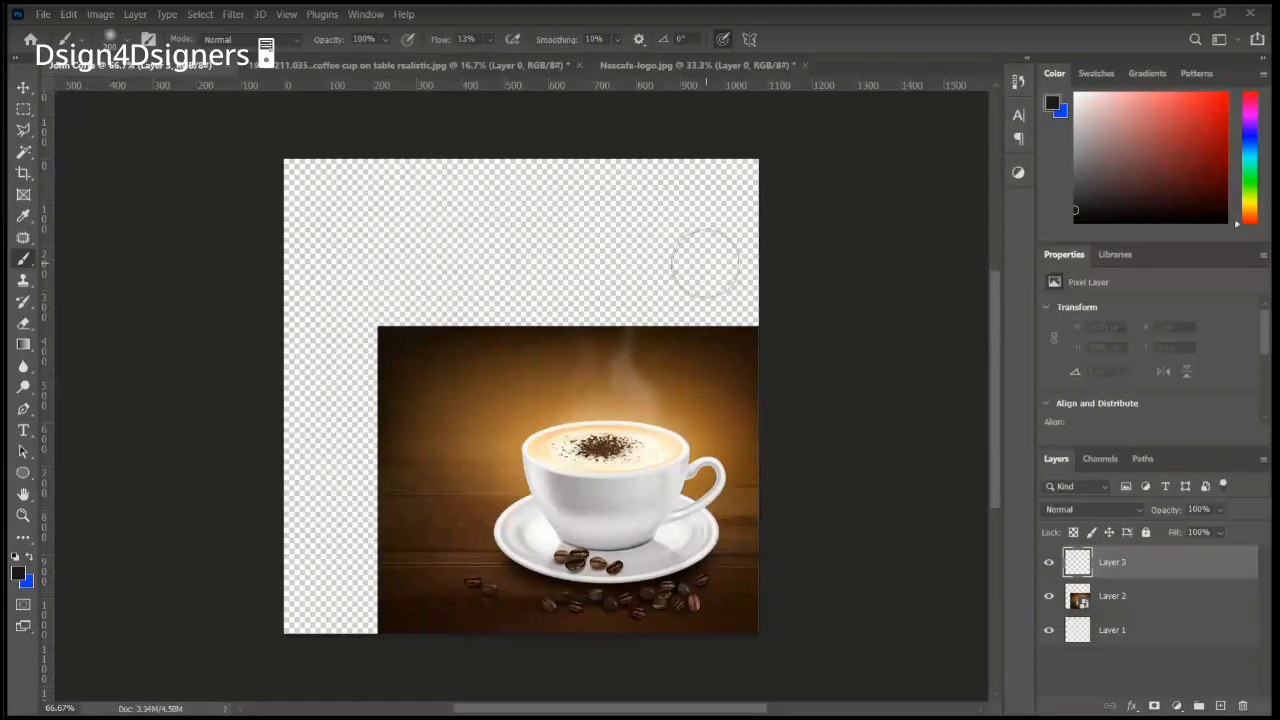
Step: Try painting blue brush strokes at 100% flow across the empty upper and left areas of the canvas
{"action": "key", "text": "x"}
{"action": "key", "text": "shift+0"}
{"action": "mouse_move", "coordinate": [700, 215]}
{"action": "left_mouse_down"}
{"action": "mouse_move", "coordinate": [329, 266]}
{"action": "mouse_move", "coordinate": [325, 551]}
{"action": "mouse_move", "coordinate": [366, 229]}
{"action": "mouse_move", "coordinate": [700, 235]}
{"action": "mouse_move", "coordinate": [310, 255]}
{"action": "mouse_move", "coordinate": [365, 500]}
{"action": "left_mouse_up"}
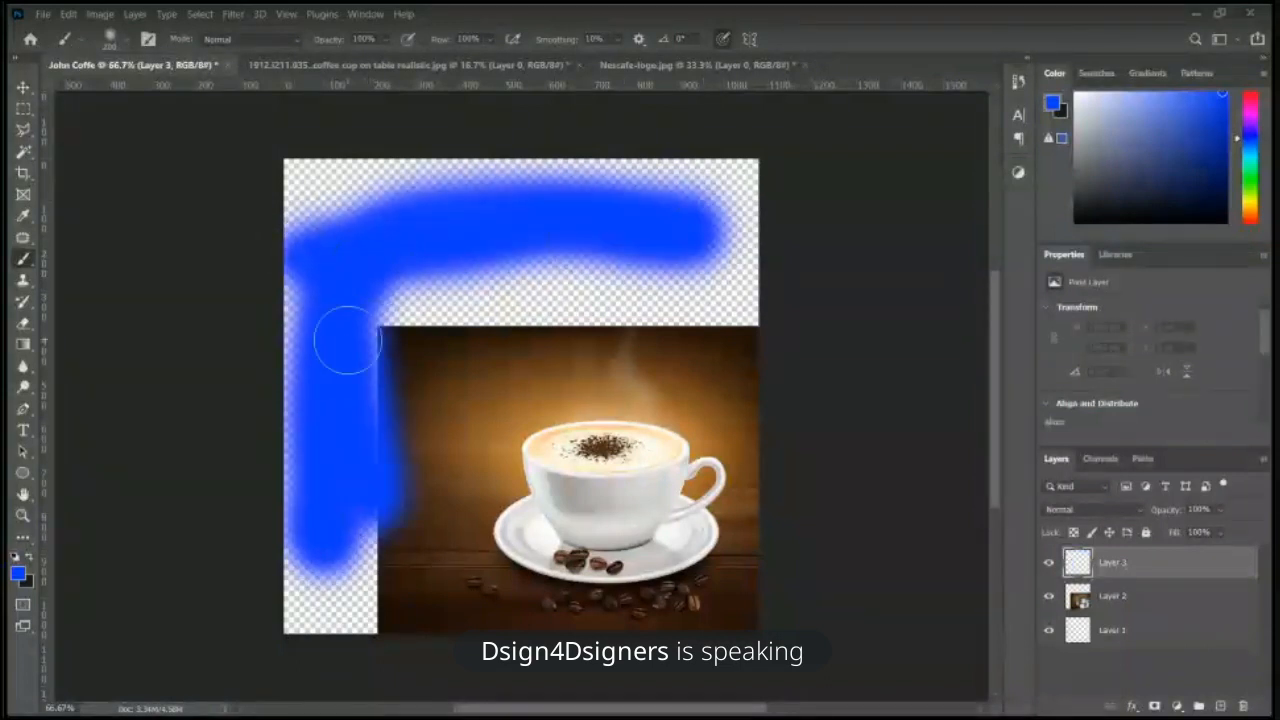
{"action": "key", "text": "ctrl+z"}
{"action": "left_click_drag", "start_coordinate": [685, 255], "coordinate": [365, 262]}
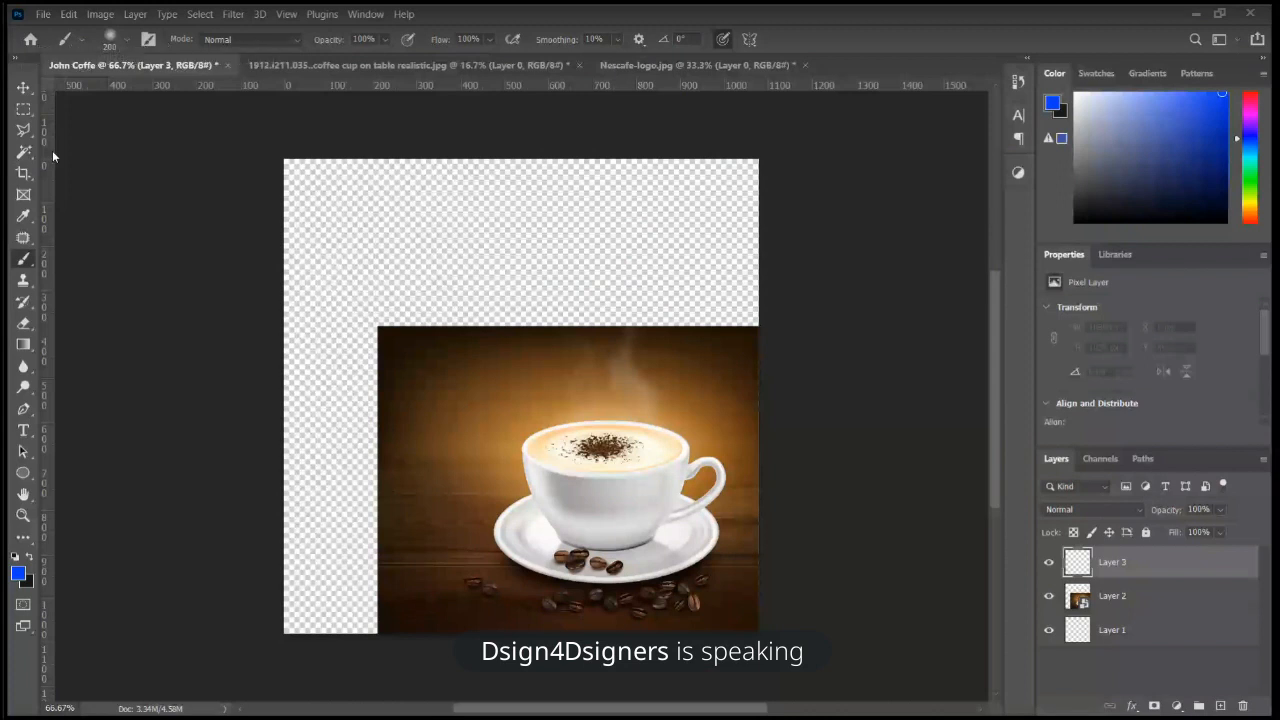
Step: Move the coffee cup layer slightly down to X 213 px, Y 383 px, flush with the canvas's right edge
{"action": "key", "text": "v"}
{"action": "mouse_move", "coordinate": [660, 492]}
{"action": "left_mouse_down"}
{"action": "mouse_move", "coordinate": [609, 486]}
{"action": "mouse_move", "coordinate": [675, 491]}
{"action": "mouse_move", "coordinate": [655, 504]}
{"action": "mouse_move", "coordinate": [666, 504]}
{"action": "left_mouse_up"}
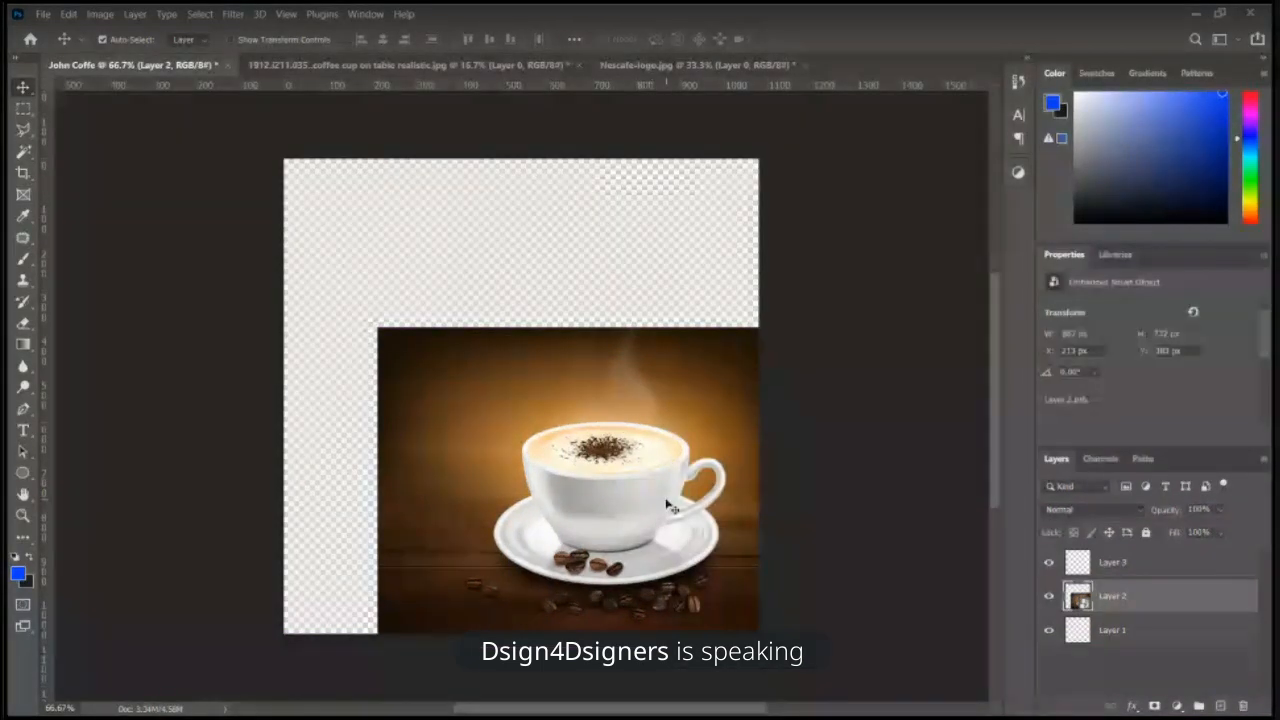
{"action": "left_click_drag", "start_coordinate": [653, 495], "coordinate": [648, 498]}
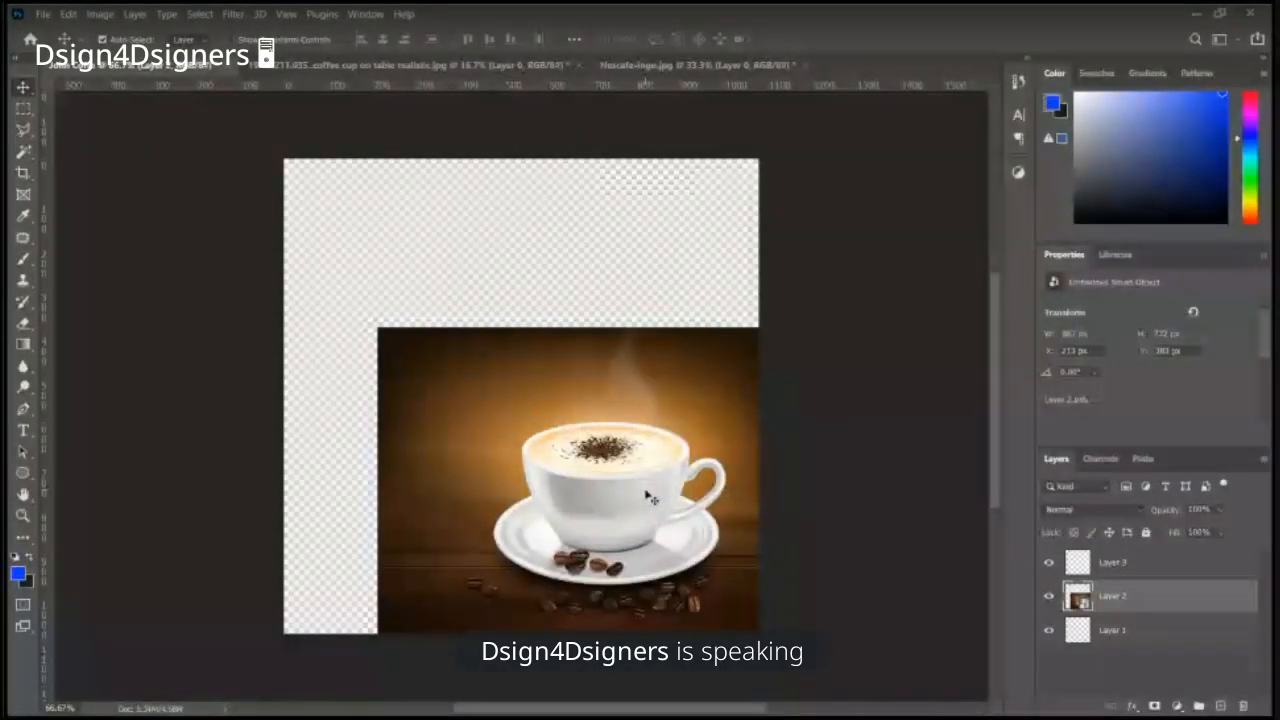
{"action": "key", "text": "ctrl+minus"}
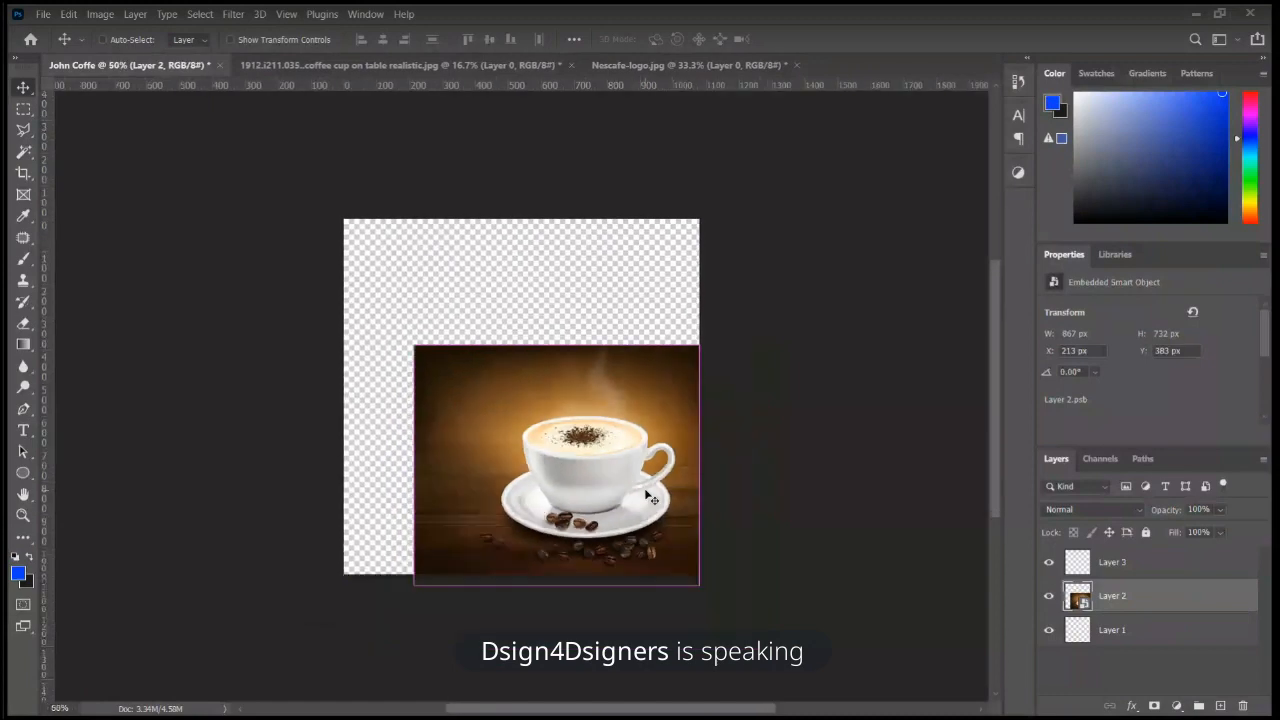
Step: Move the coffee cup layer slightly up to Y 369 px, keeping it against the canvas's right edge
{"action": "key", "text": "ctrl+plus"}
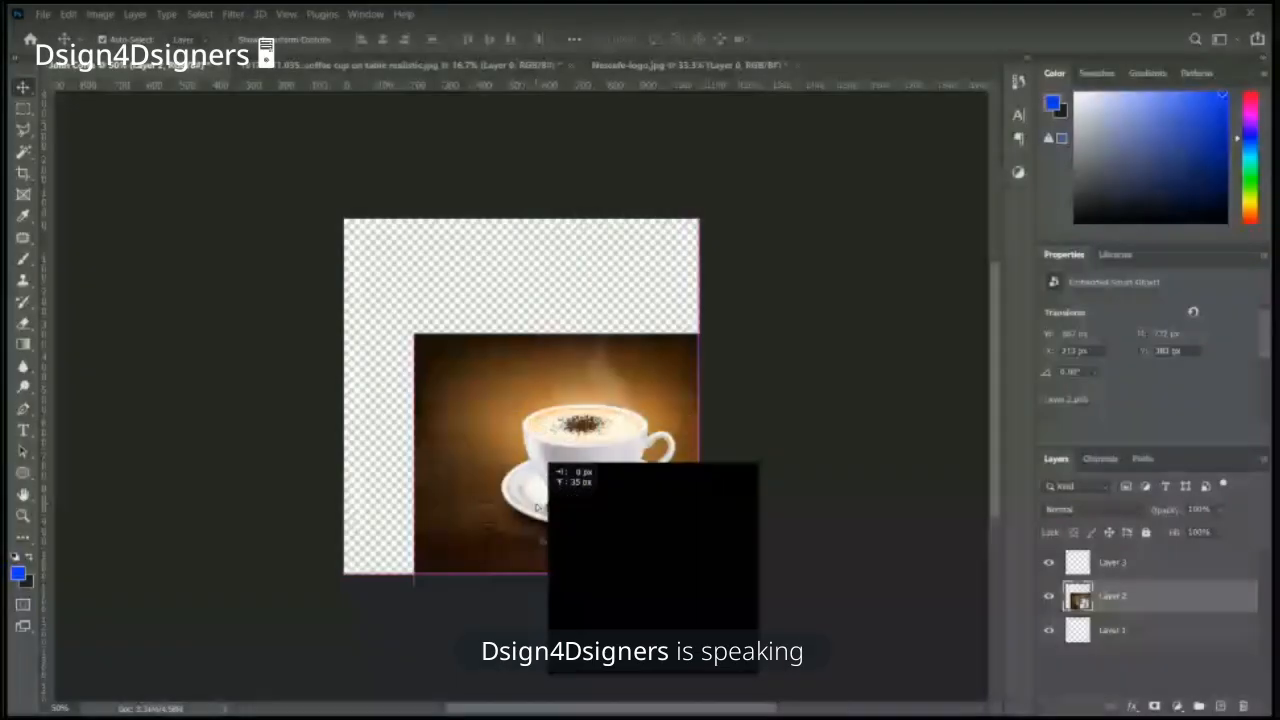
{"action": "left_click_drag", "start_coordinate": [538, 508], "coordinate": [538, 515]}
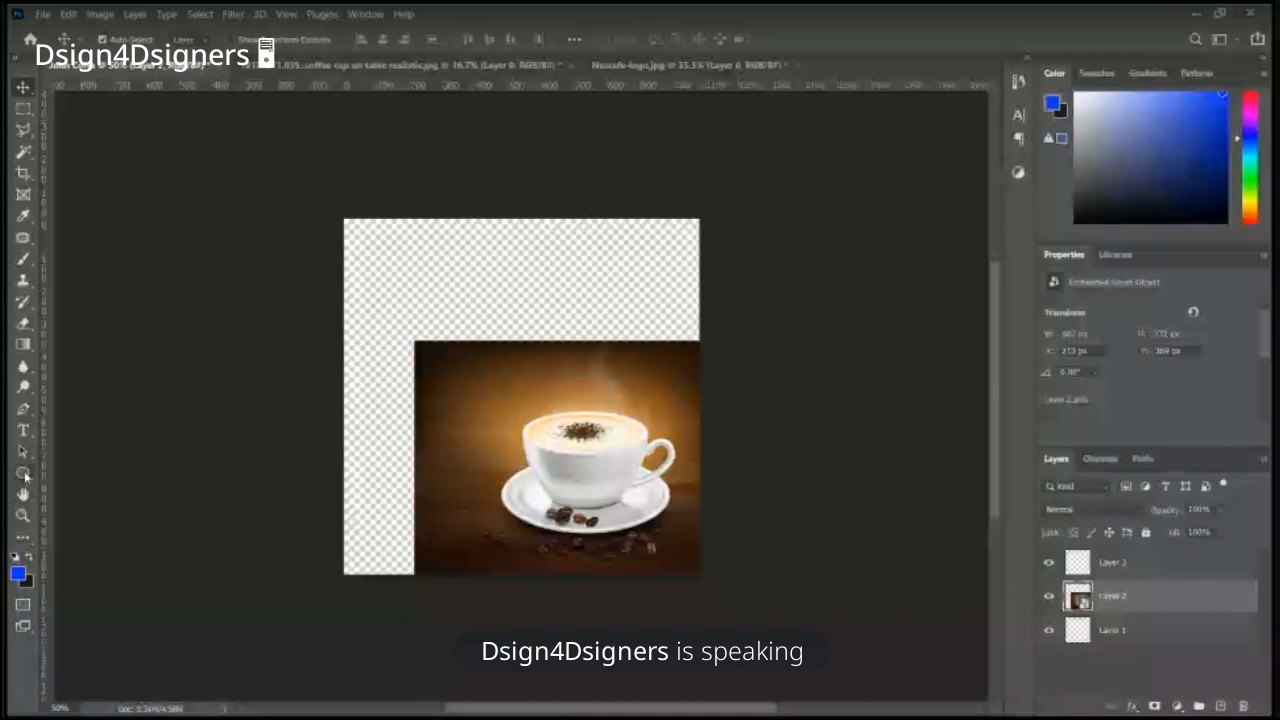
Step: Draw a blue filled rectangle shape about 1166 x 1179 px that covers the whole canvas
{"action": "left_click", "coordinate": [25, 476]}
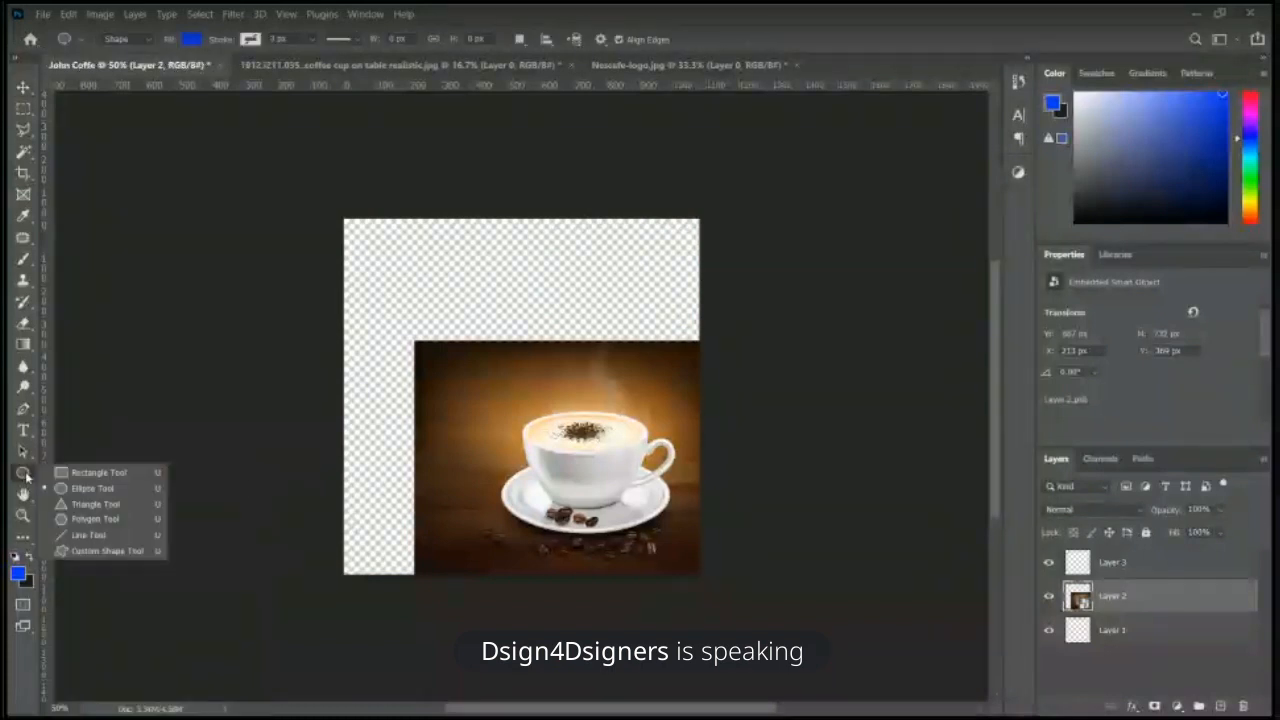
{"action": "left_click", "coordinate": [79, 474]}
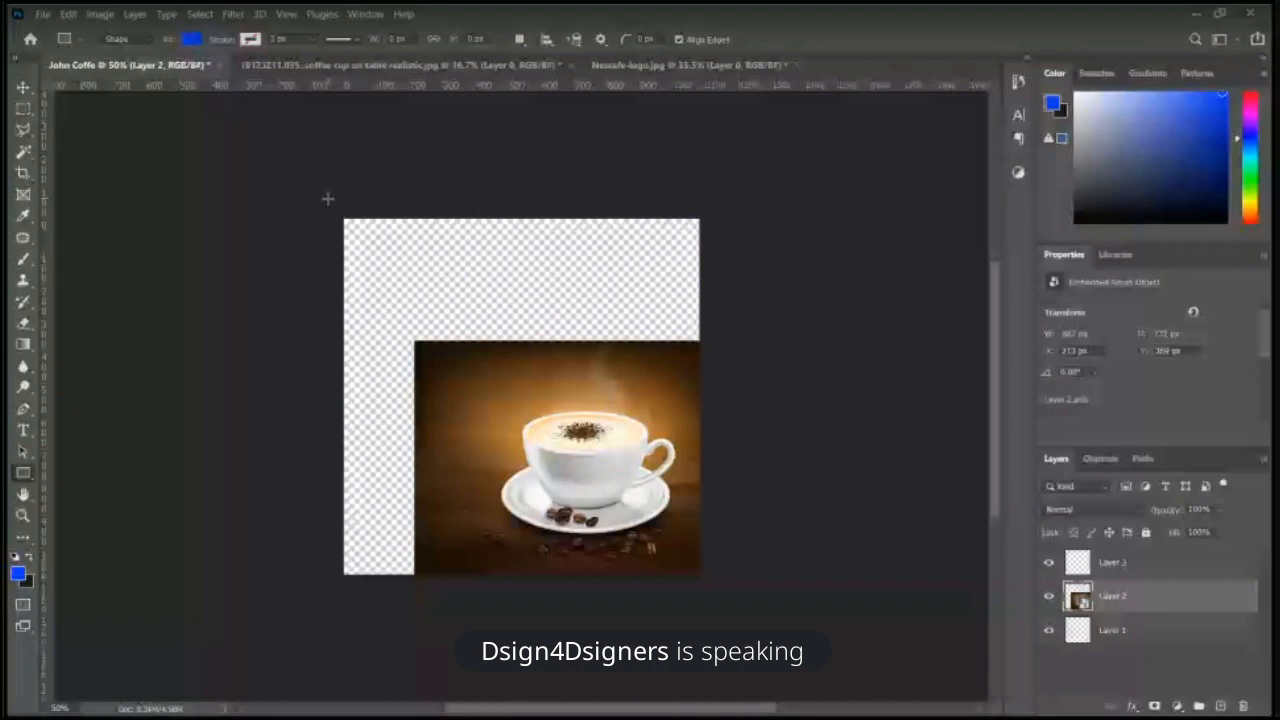
{"action": "left_click_drag", "start_coordinate": [327, 200], "coordinate": [711, 589]}
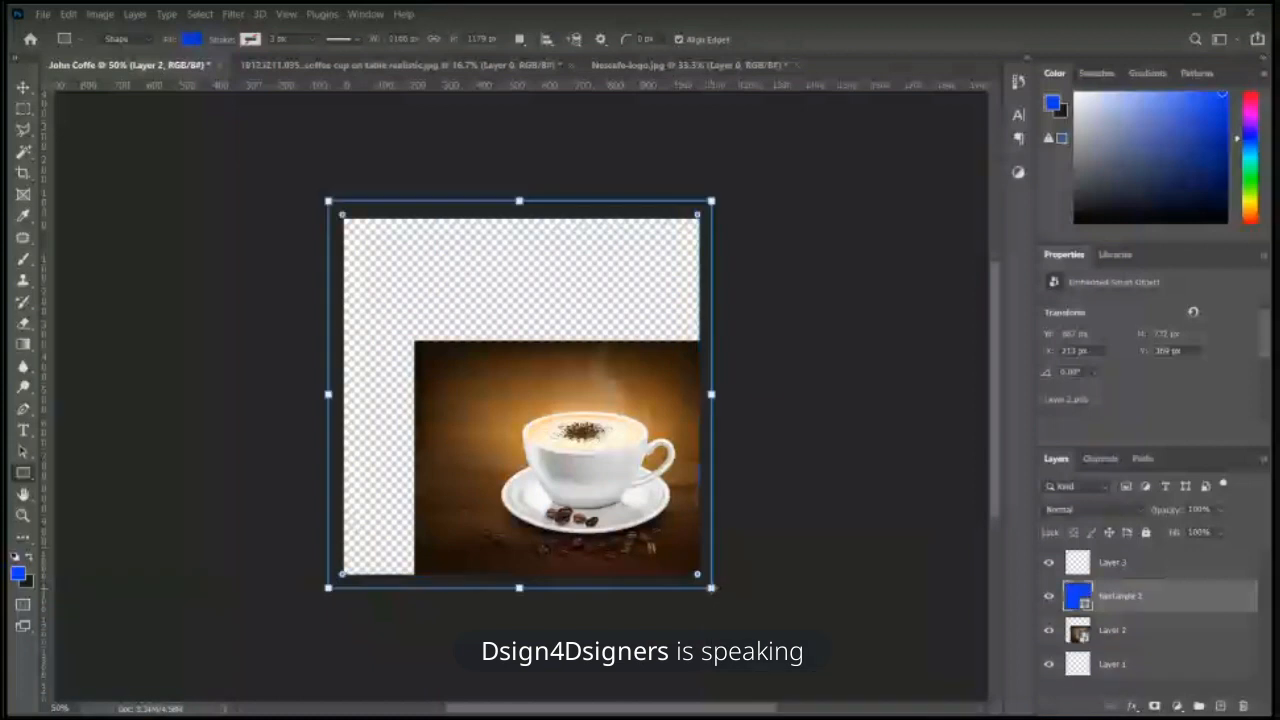
{"action": "key", "text": "v"}
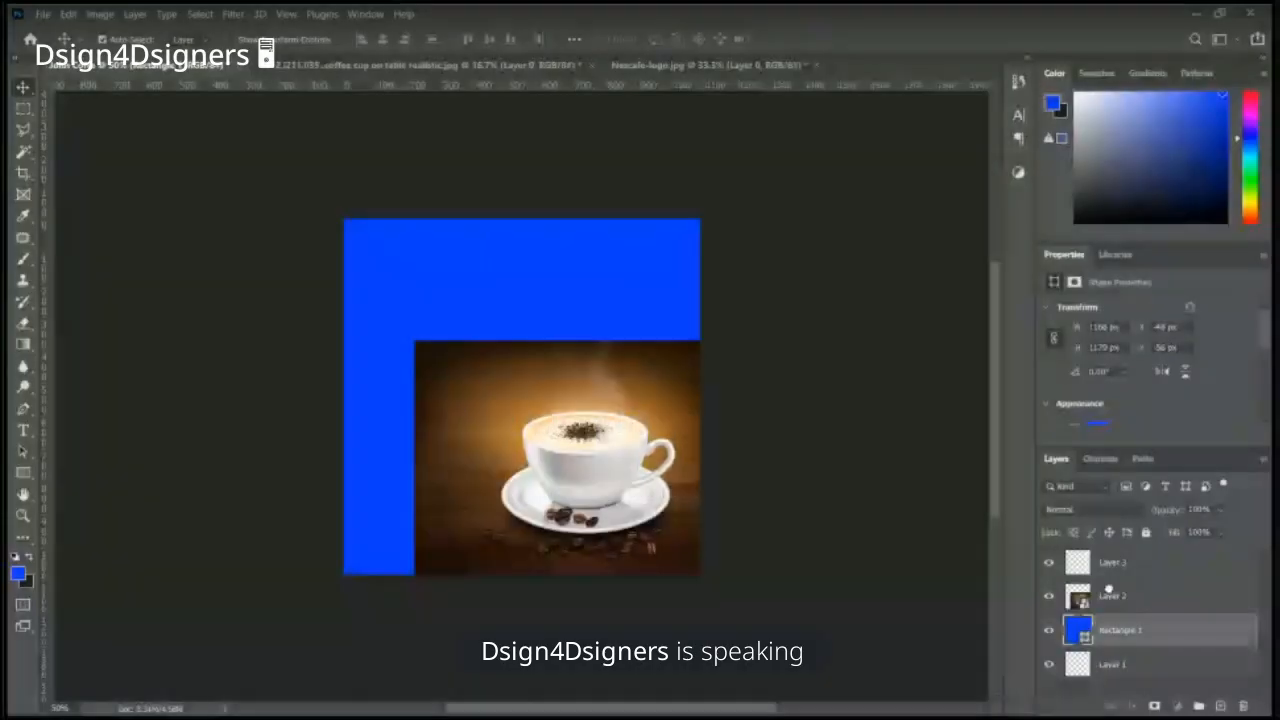
Step: Arrange the blue rectangle layer directly beneath the coffee cup layer in the stacking order
{"action": "left_click_drag", "start_coordinate": [1080, 626], "coordinate": [1118, 640]}
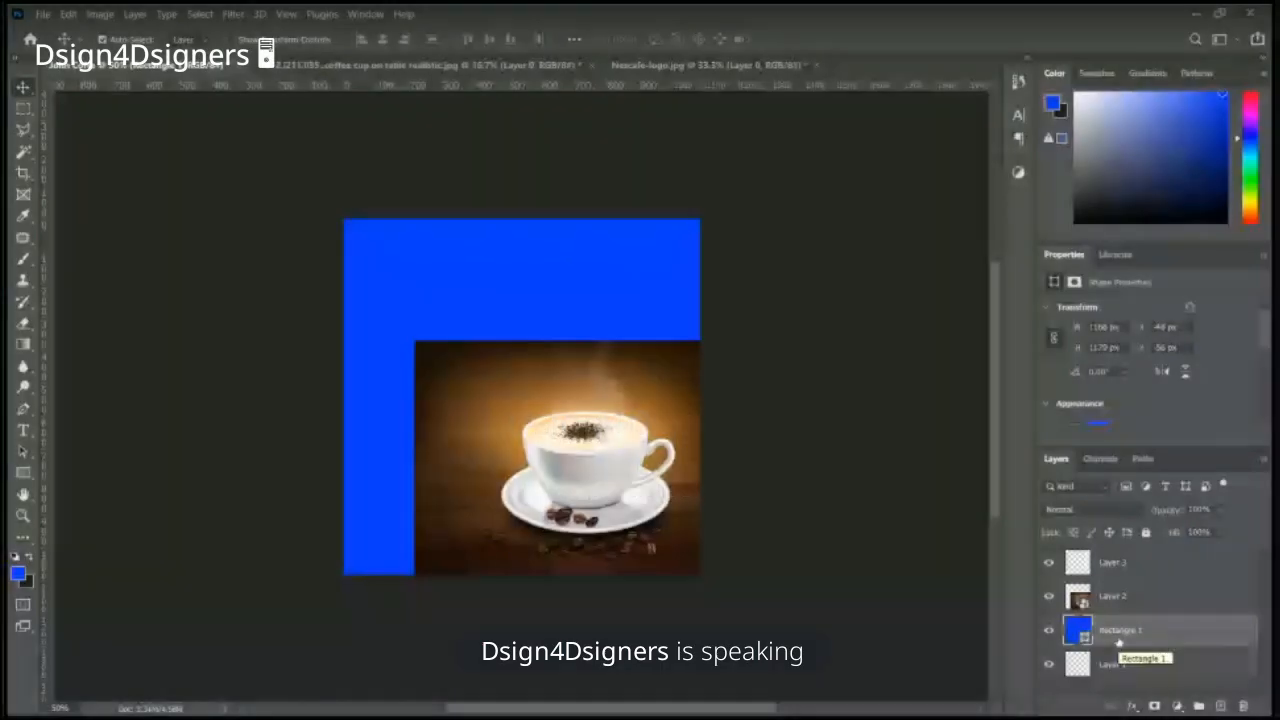
{"action": "key", "text": "ctrl+]"}
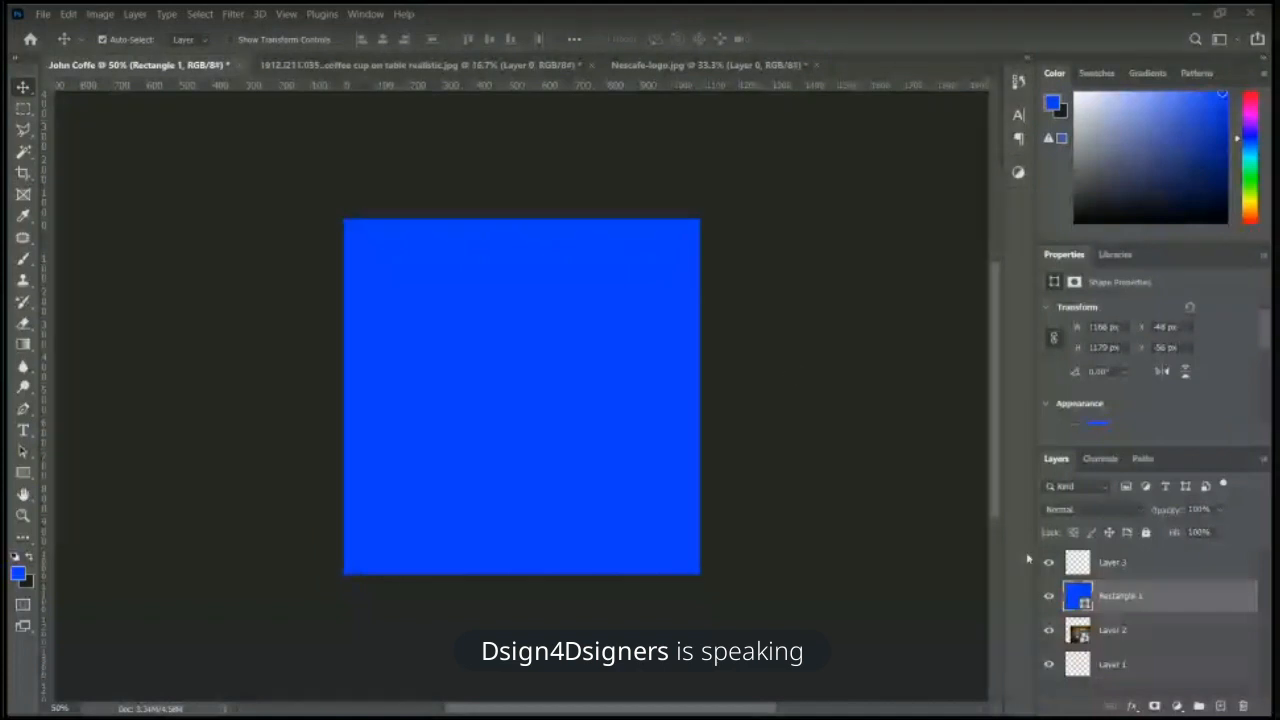
{"action": "left_click_drag", "start_coordinate": [1110, 596], "coordinate": [1105, 646]}
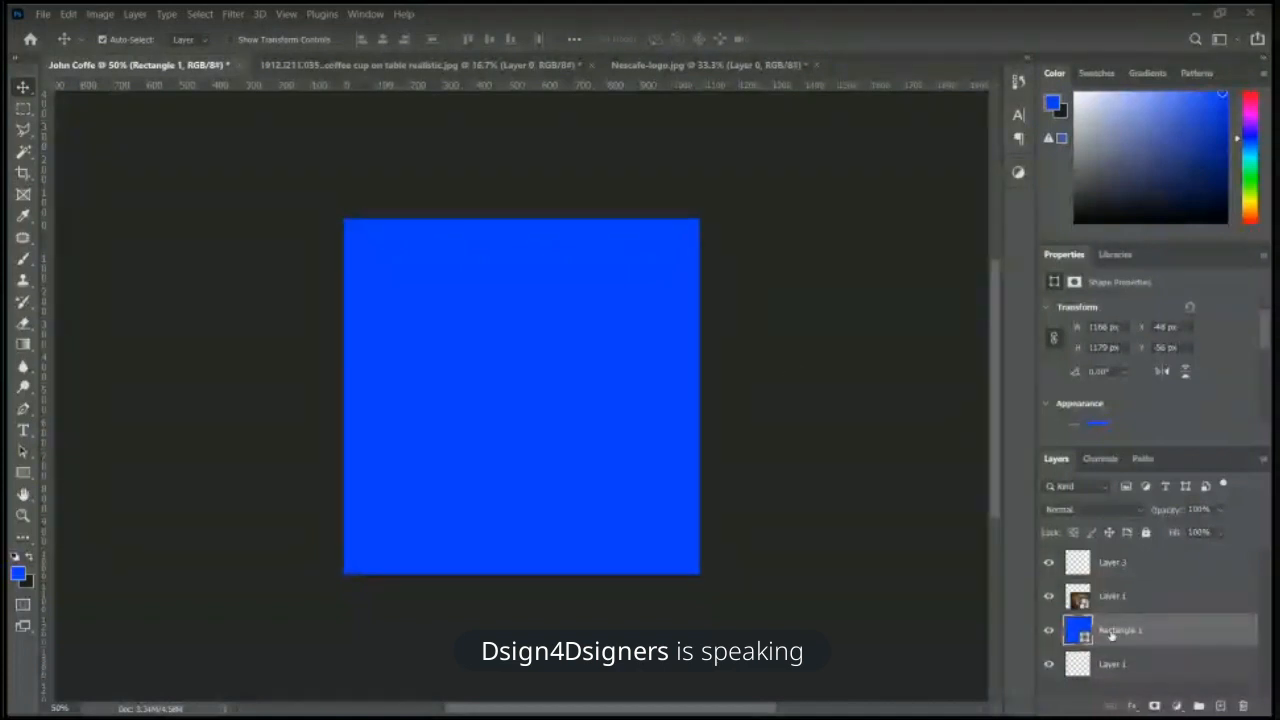
{"action": "key", "text": "ctrl+plus"}
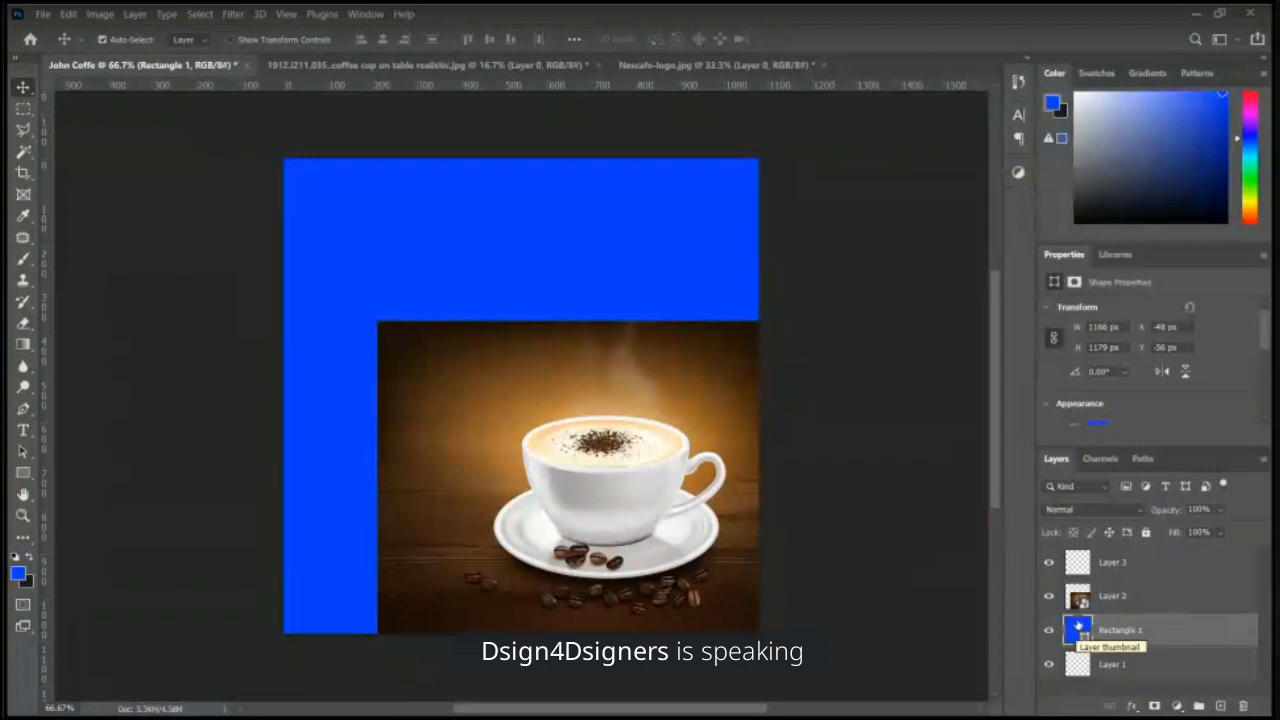
Step: Recolor the rectangle with the dark brown #1d1007 sampled from the upper-left corner of the coffee image
{"action": "double_click", "coordinate": [1077, 628]}
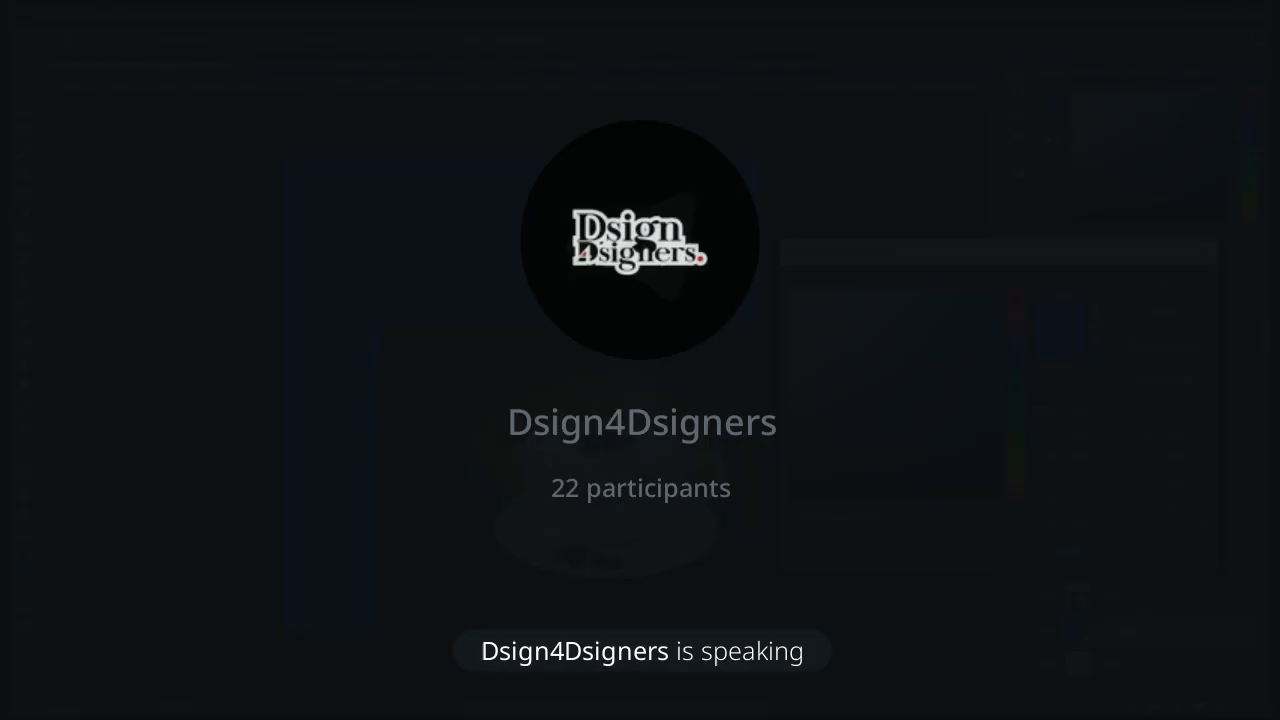
{"action": "left_click", "coordinate": [402, 330]}
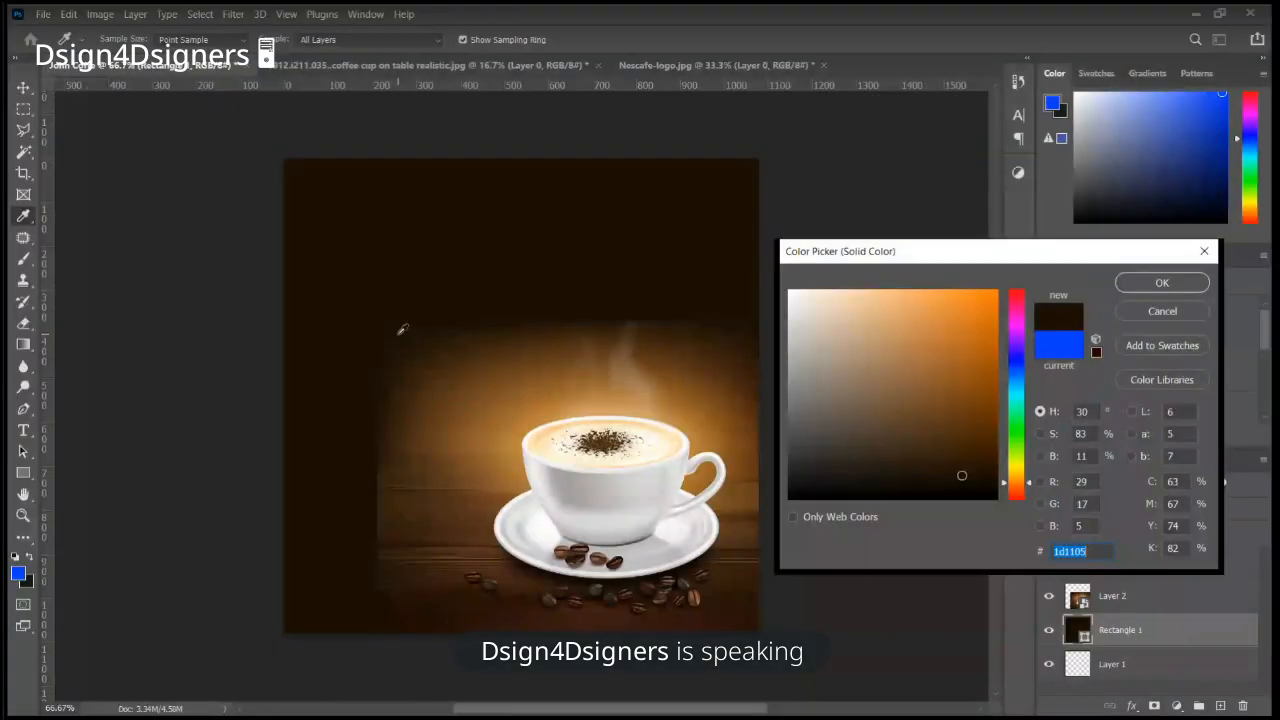
{"action": "left_click", "coordinate": [402, 330]}
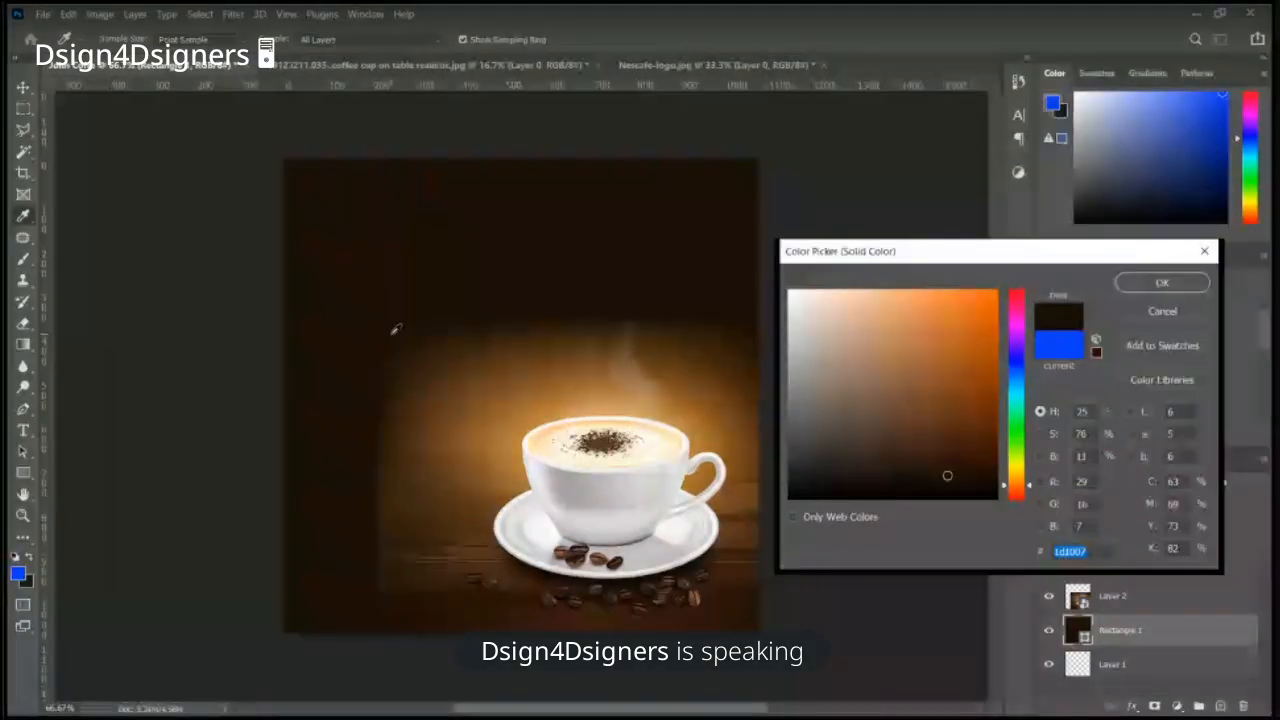
{"action": "left_click", "coordinate": [1161, 285]}
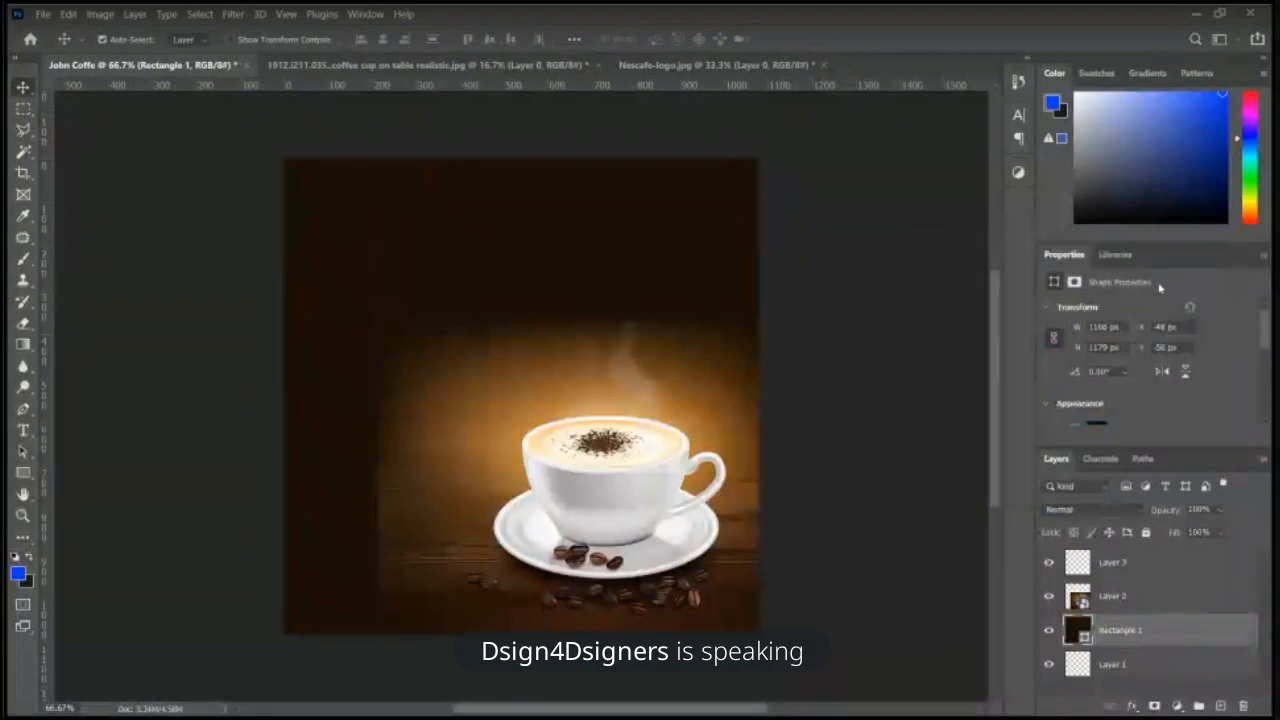
Step: Rename the coffee cup layer as "Coffe image"
{"action": "left_click", "coordinate": [1126, 598]}
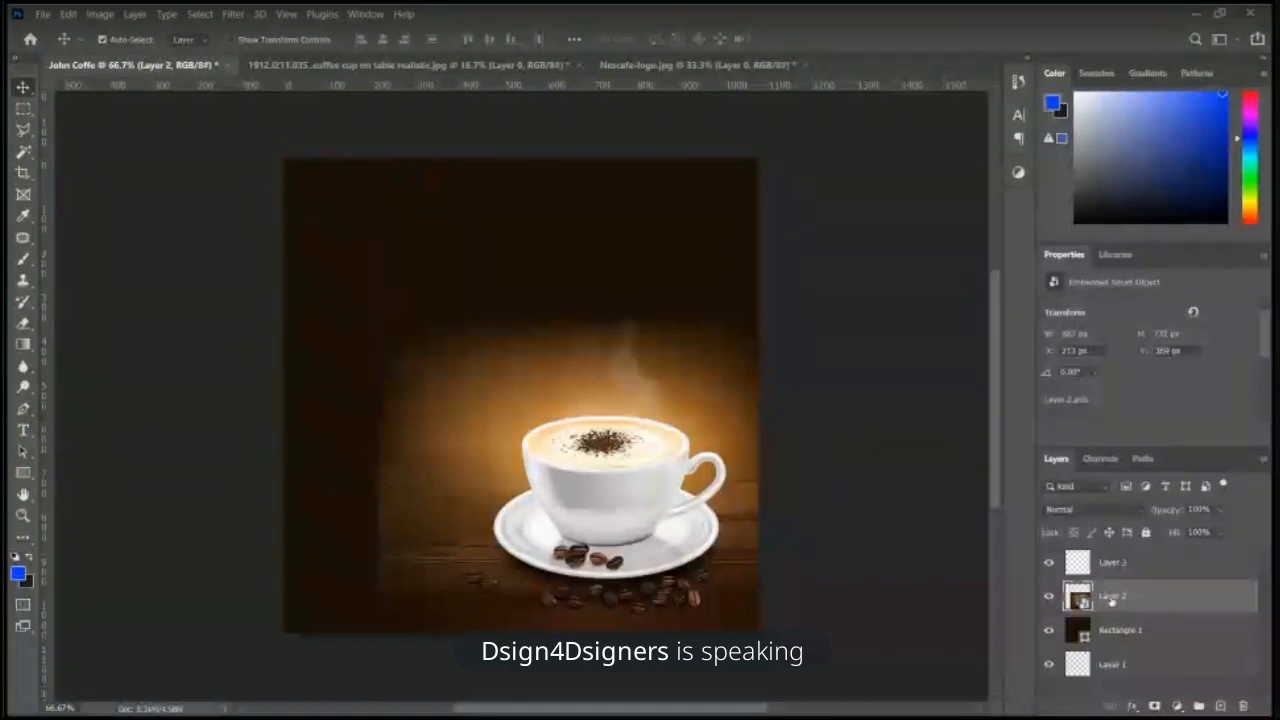
{"action": "double_click", "coordinate": [1111, 598]}
{"action": "type", "text": "C"}
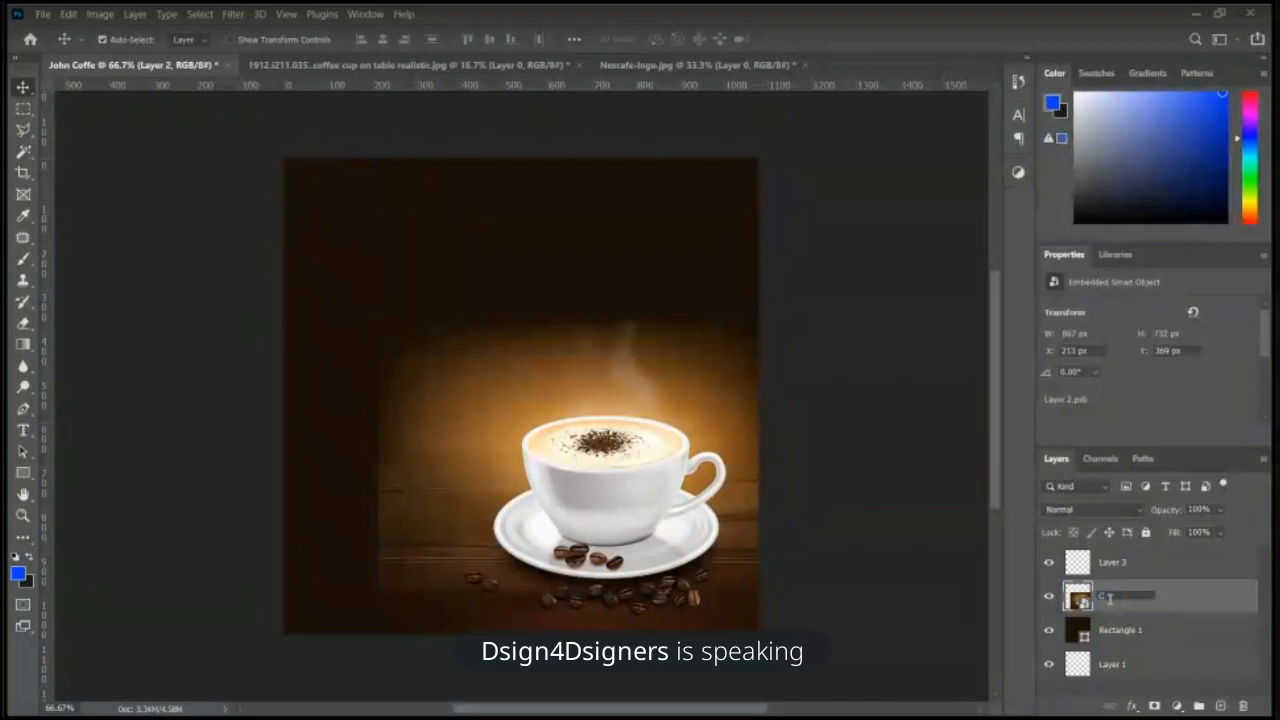
{"action": "type", "text": "offe image"}
{"action": "key", "text": "Return"}
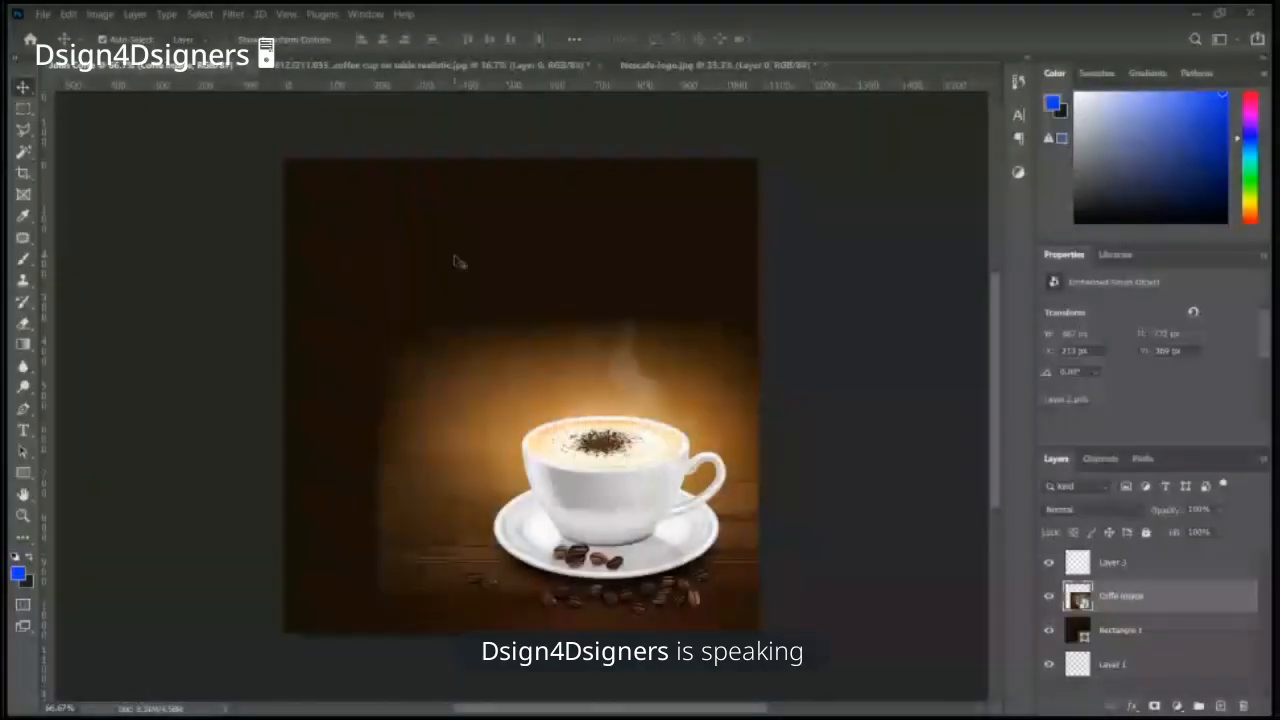
Step: Add a white layer mask to the Coffe image layer
{"action": "left_click", "coordinate": [457, 262]}
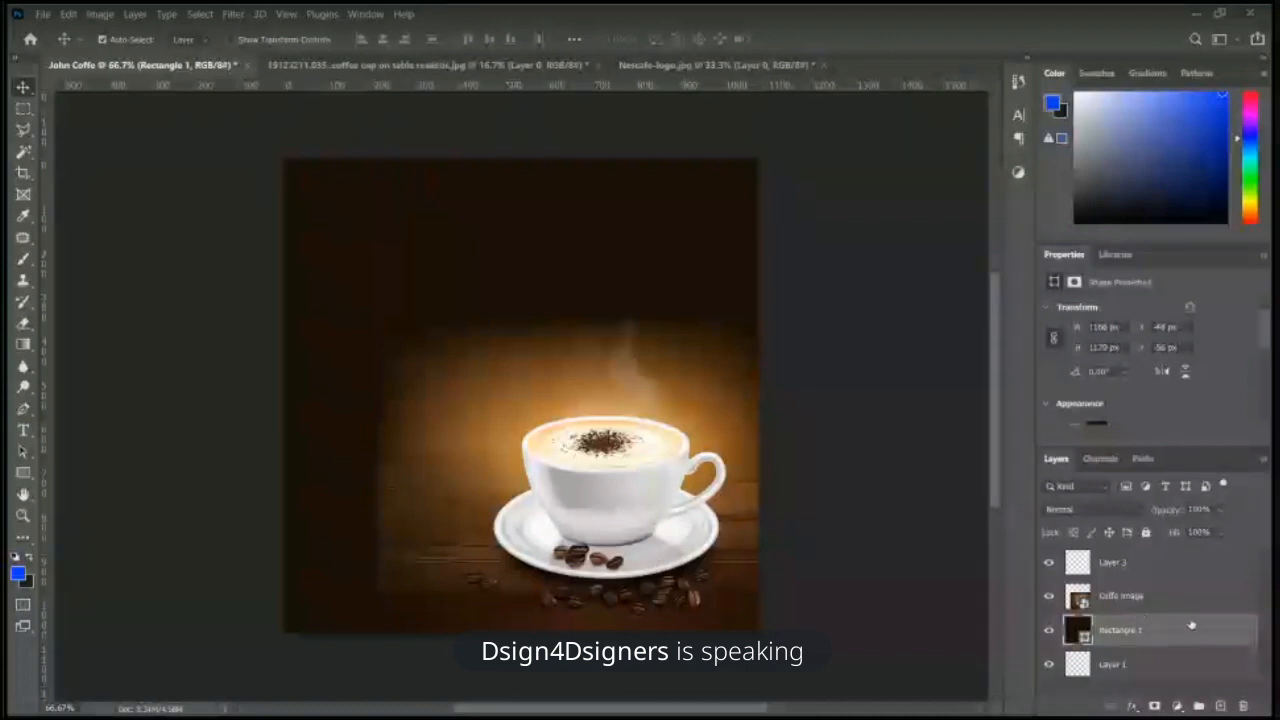
{"action": "left_click", "coordinate": [1109, 604]}
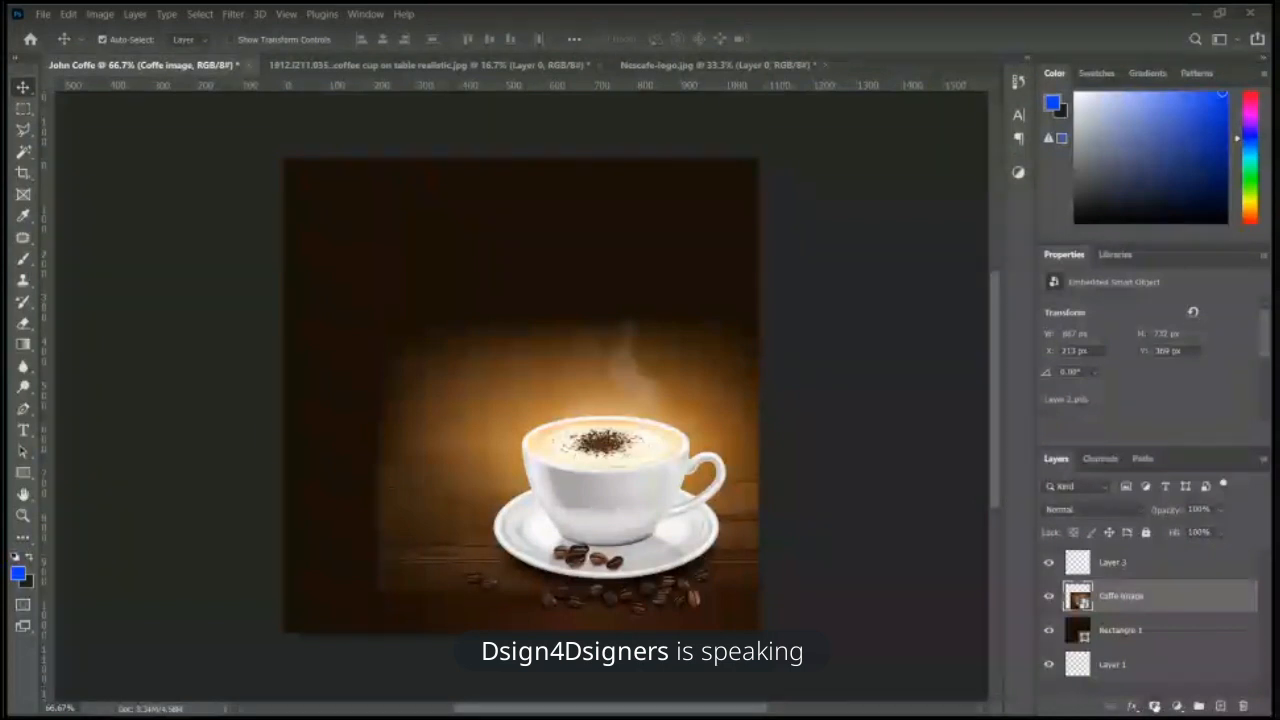
{"action": "left_click", "coordinate": [1154, 707]}
{"action": "left_click", "coordinate": [1154, 707]}
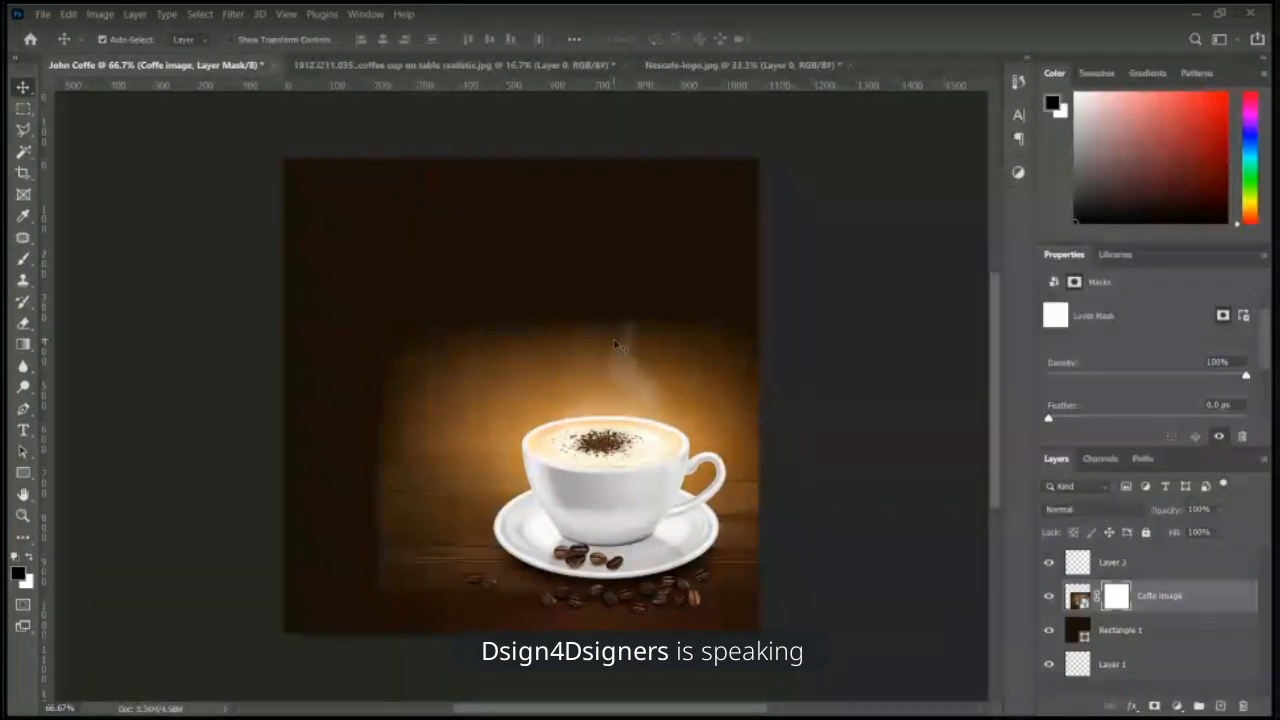
Step: Set black as the foreground color with white behind it and activate the Brush tool for the layer mask
{"action": "left_click", "coordinate": [33, 559]}
{"action": "left_click", "coordinate": [30, 560]}
{"action": "left_click", "coordinate": [30, 560]}
{"action": "left_click", "coordinate": [23, 260]}
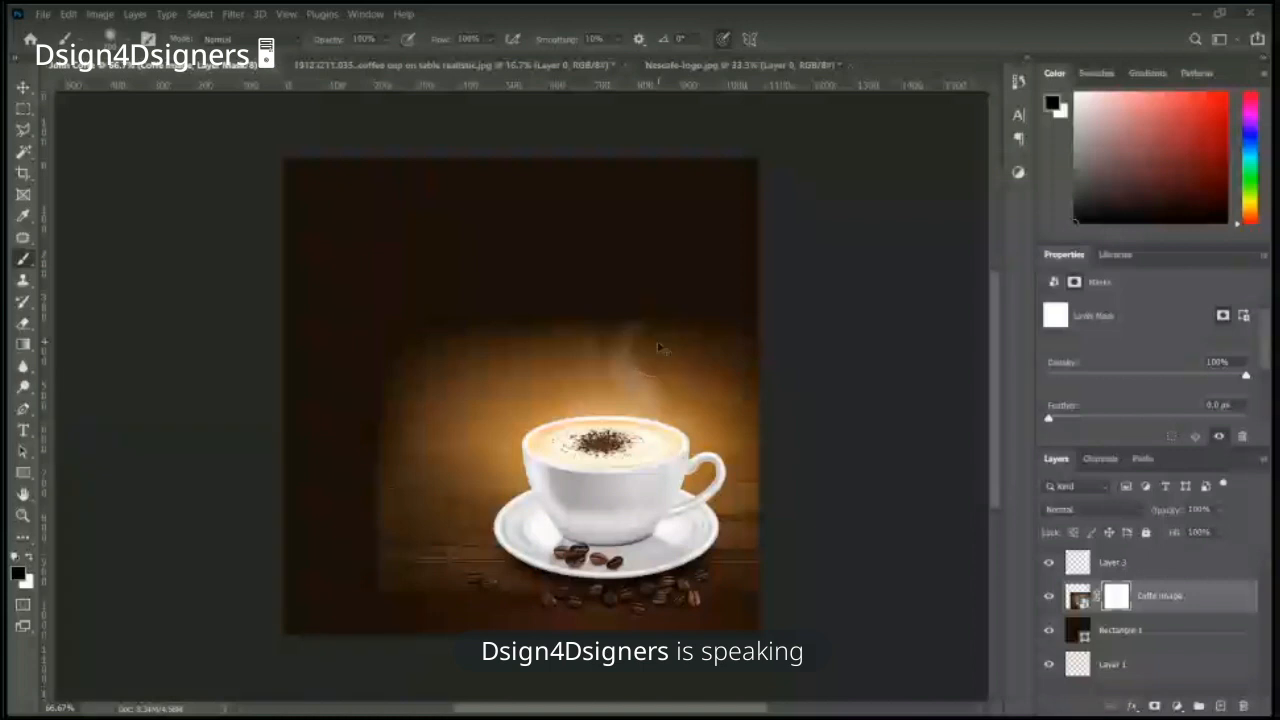
{"action": "key", "text": "ctrl+plus"}
{"action": "key", "text": "ctrl+minus"}
{"action": "key", "text": "ctrl+minus"}
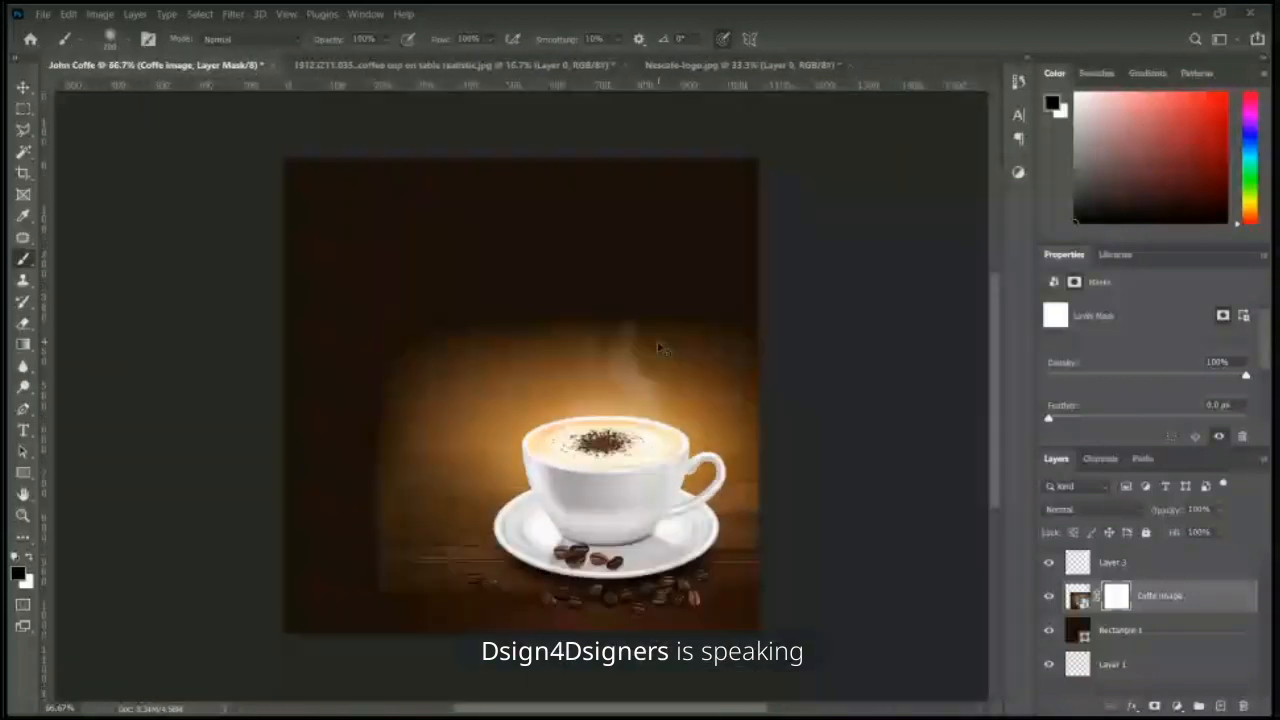
{"action": "scroll", "coordinate": [658, 348], "scroll_direction": "up", "scroll_amount": 6}
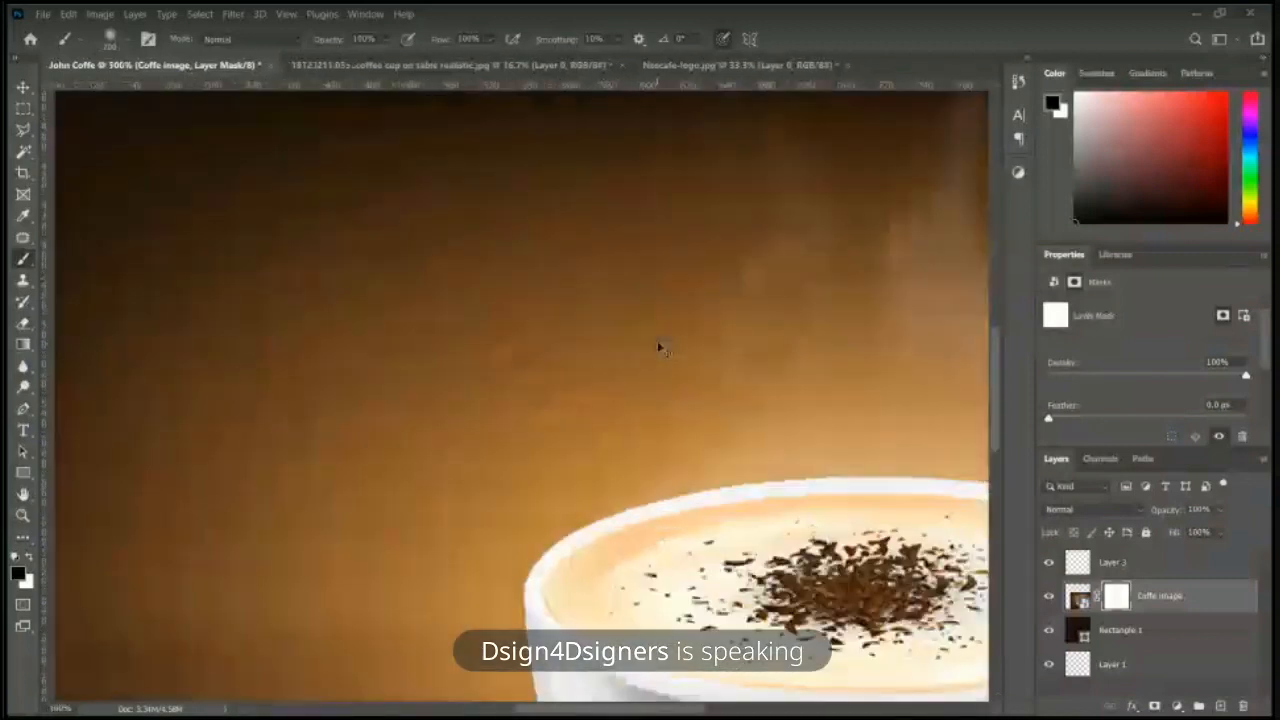
{"action": "key", "text": "ctrl+minus"}
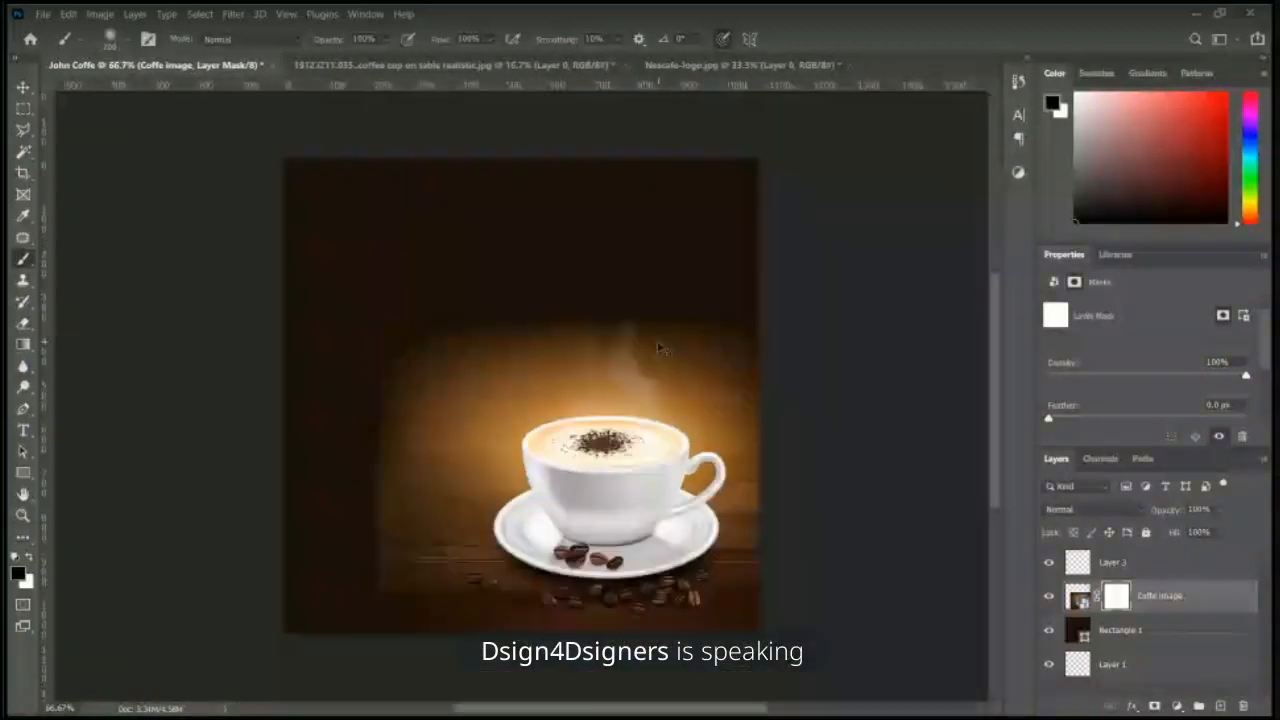
{"action": "scroll", "coordinate": [658, 348], "scroll_direction": "up", "scroll_amount": 6}
{"action": "scroll", "coordinate": [658, 348], "scroll_direction": "down", "scroll_amount": 1}
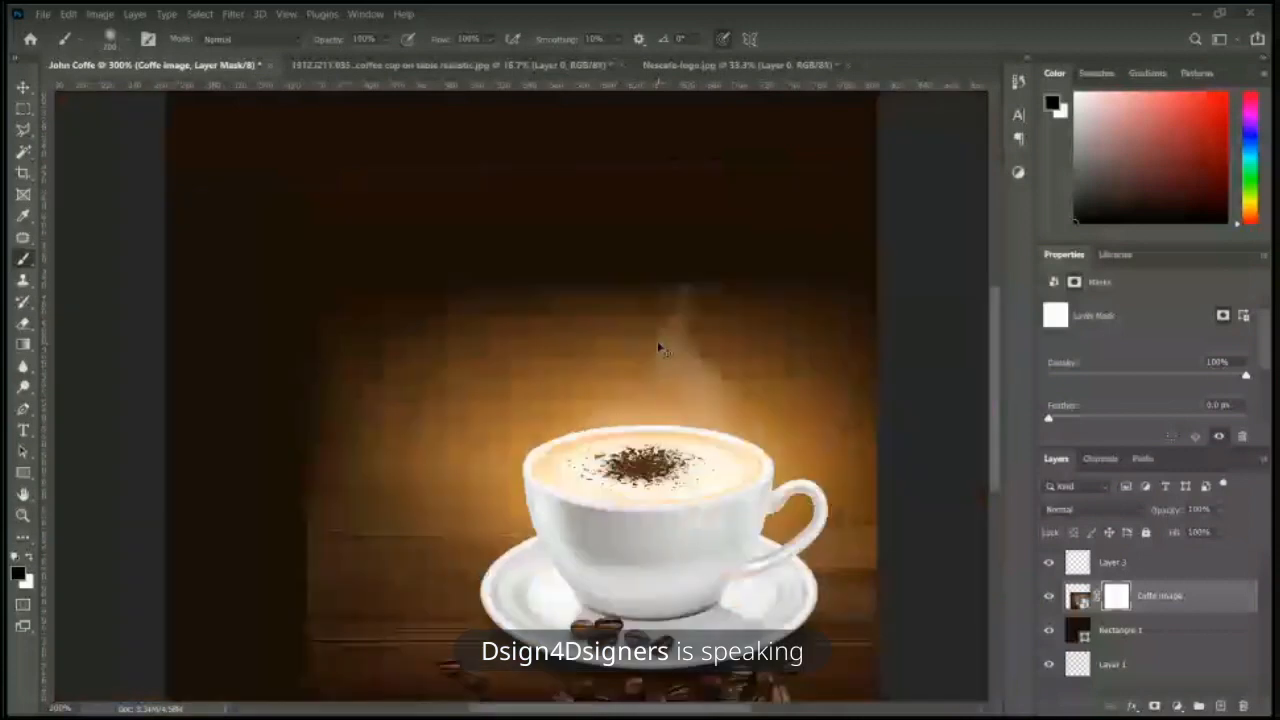
{"action": "key", "text": "ctrl+plus"}
{"action": "key", "text": "ctrl+minus"}
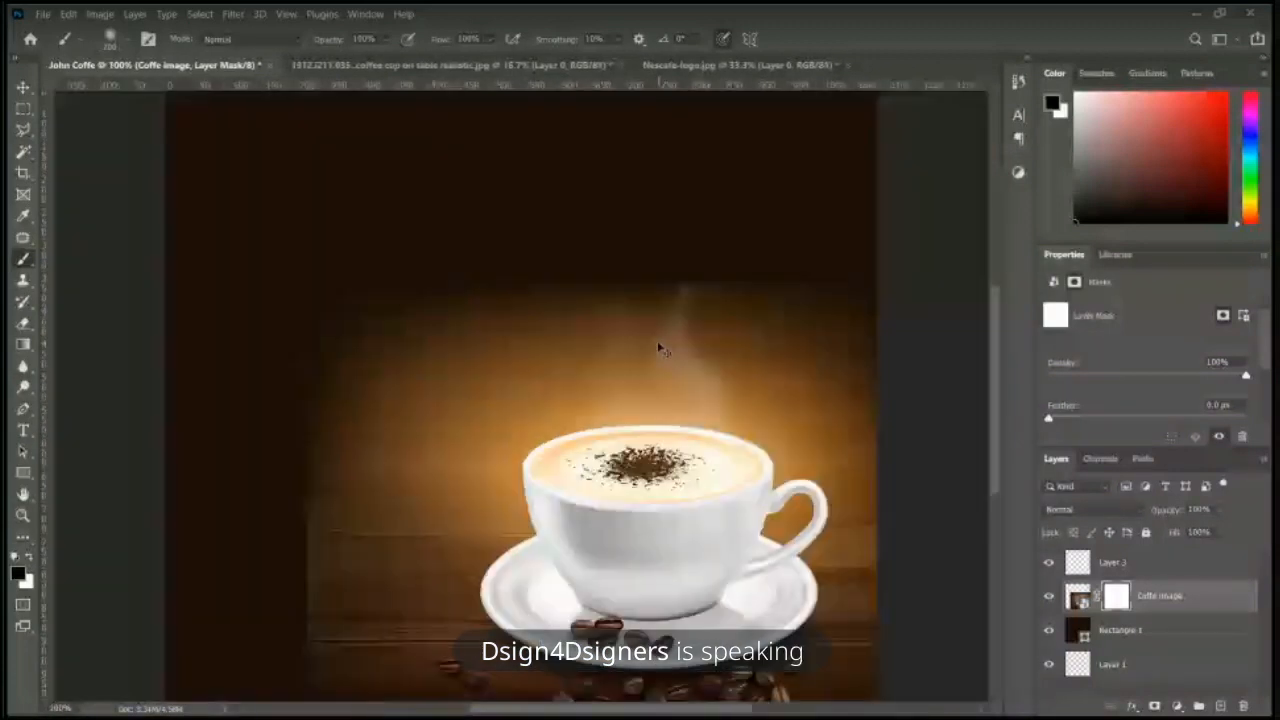
{"action": "scroll", "coordinate": [658, 348], "scroll_direction": "down", "scroll_amount": 3}
{"action": "scroll", "coordinate": [658, 348], "scroll_direction": "up", "scroll_amount": 2}
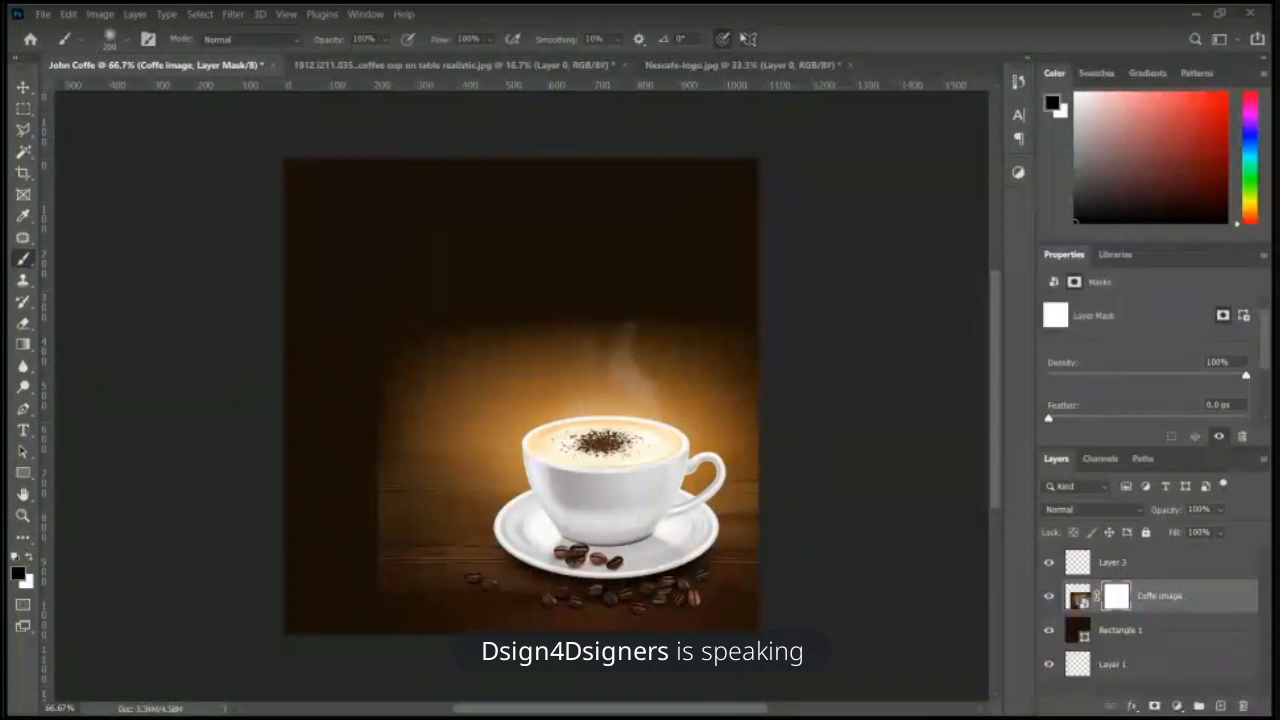
{"action": "left_click", "coordinate": [23, 89]}
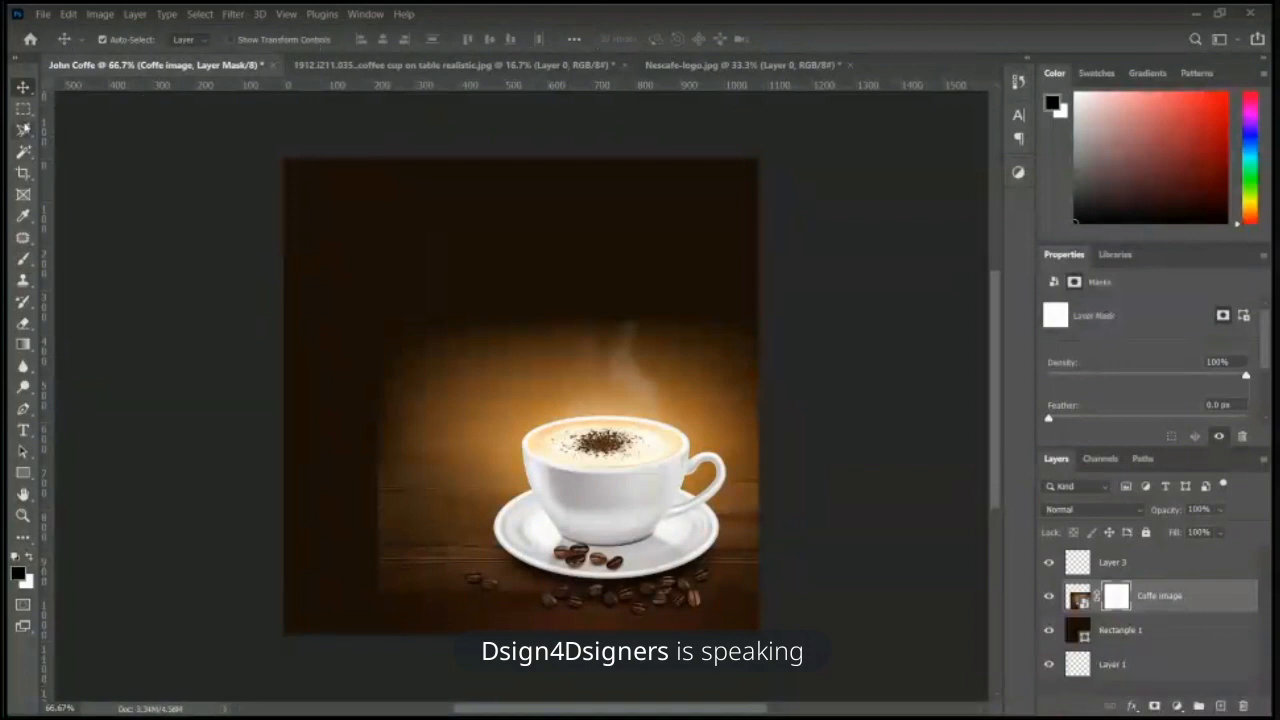
{"action": "left_click", "coordinate": [24, 130]}
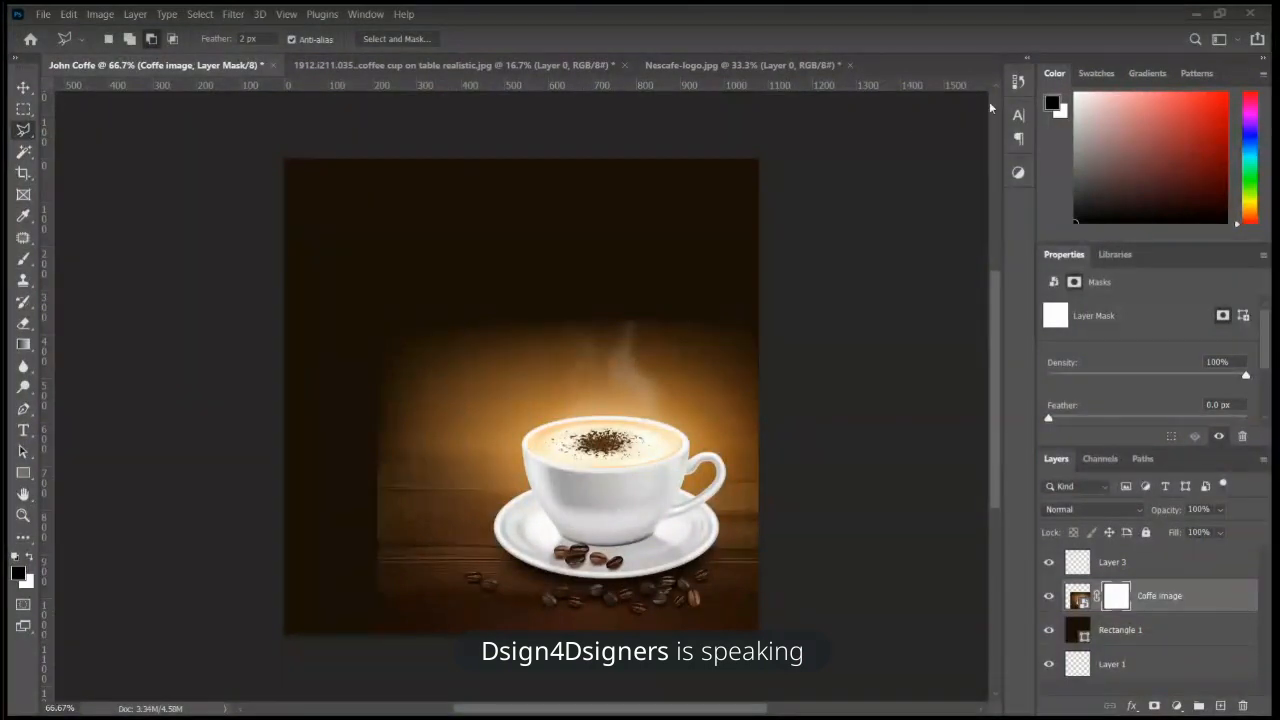
{"action": "left_click", "coordinate": [22, 87]}
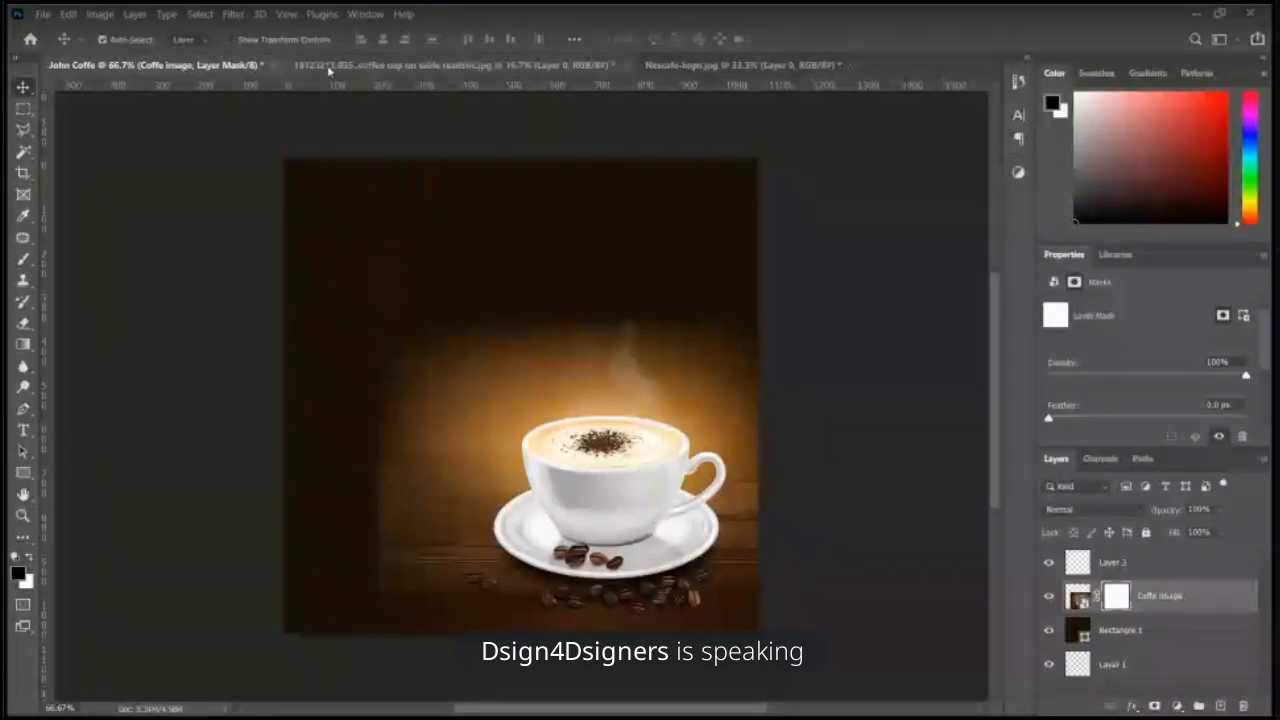
{"action": "key", "text": "b"}
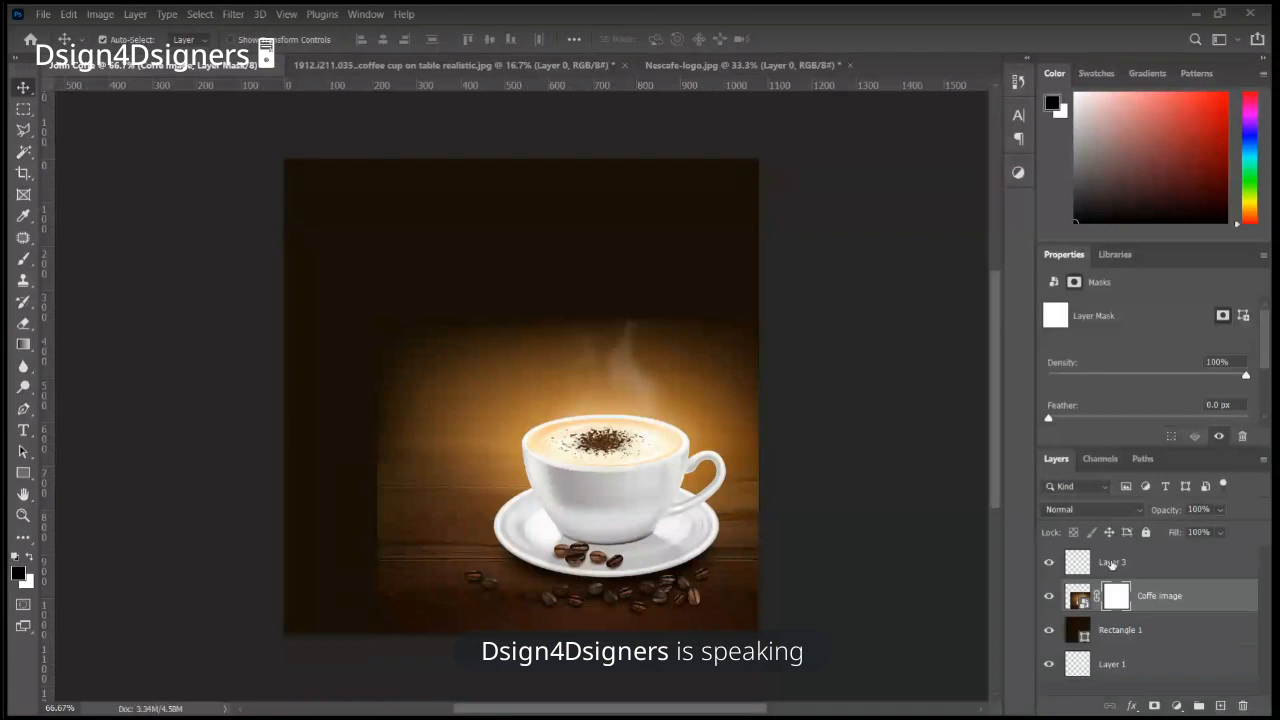
Step: Reduce the Coffe image layer's opacity to 29%
{"action": "left_click", "coordinate": [1160, 622]}
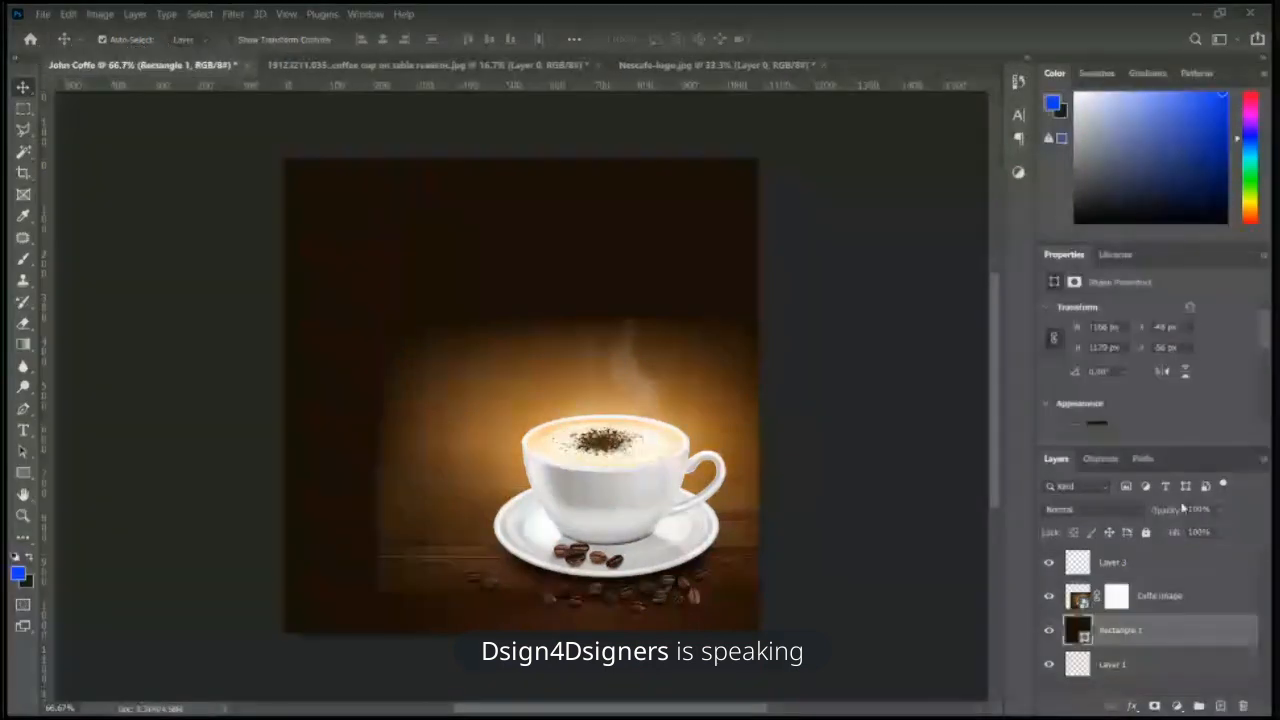
{"action": "left_click", "coordinate": [1162, 600]}
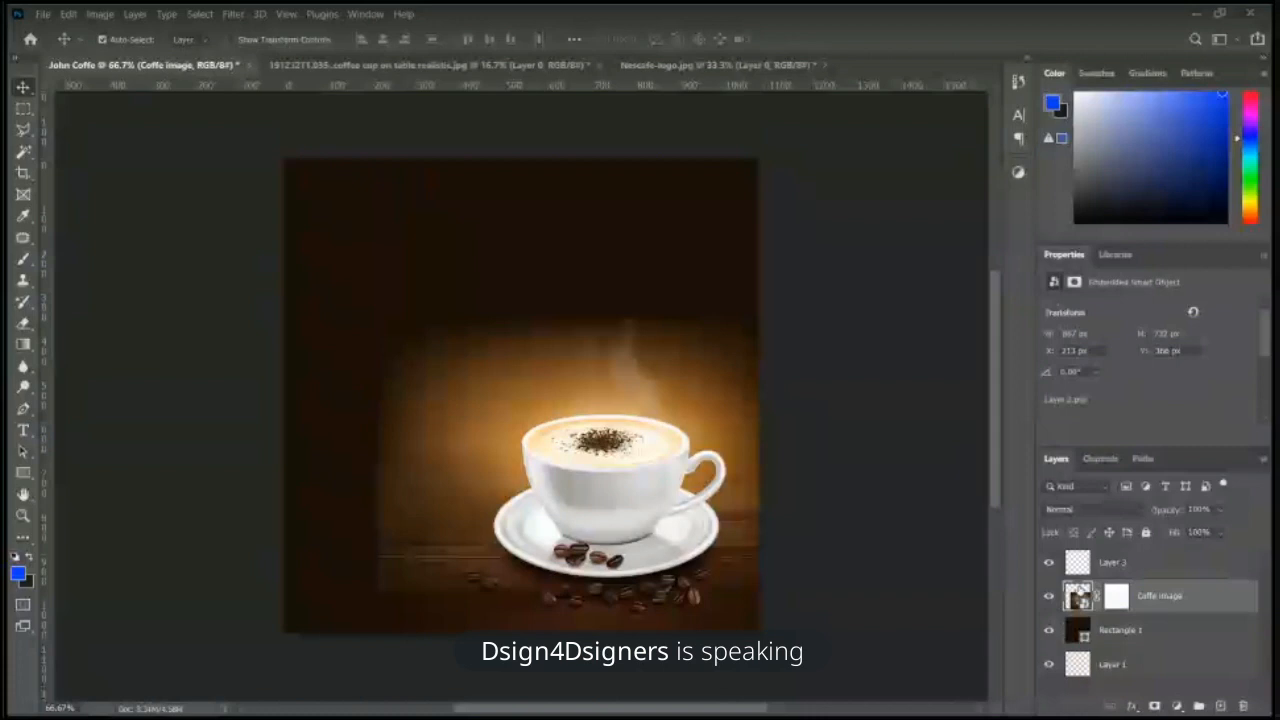
{"action": "left_click", "coordinate": [1220, 513]}
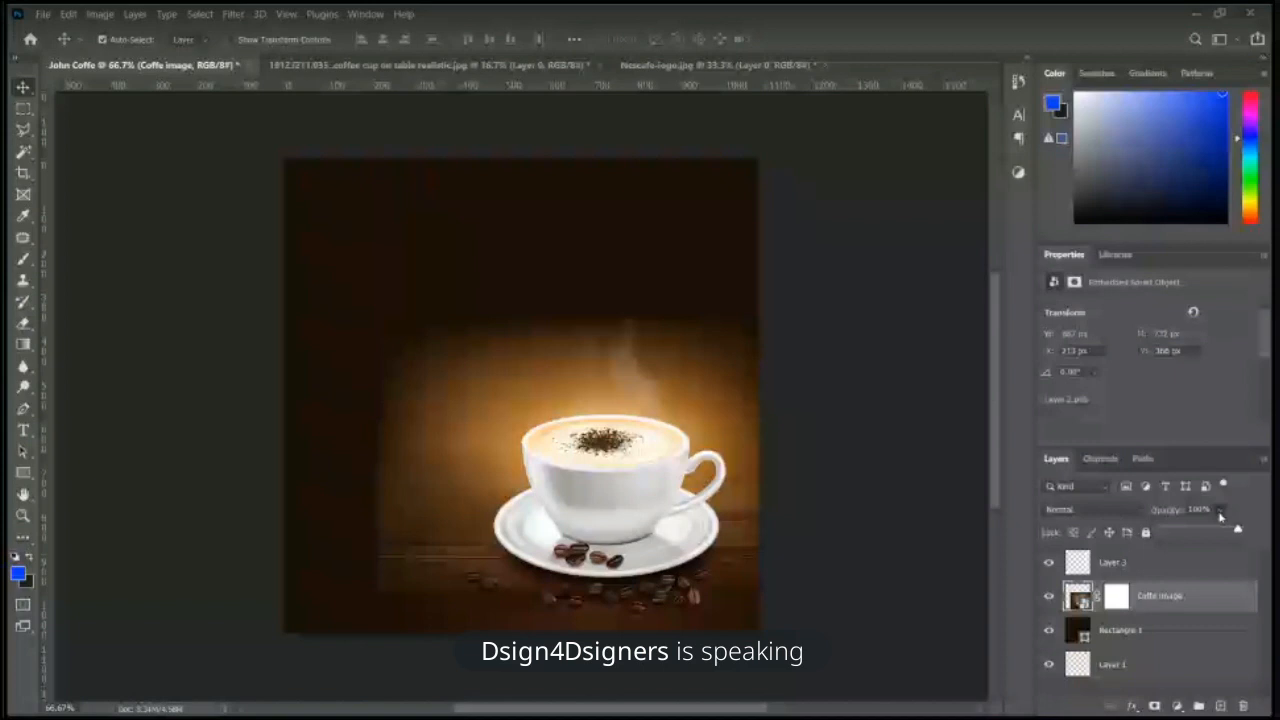
{"action": "left_click_drag", "start_coordinate": [1238, 528], "coordinate": [1185, 531]}
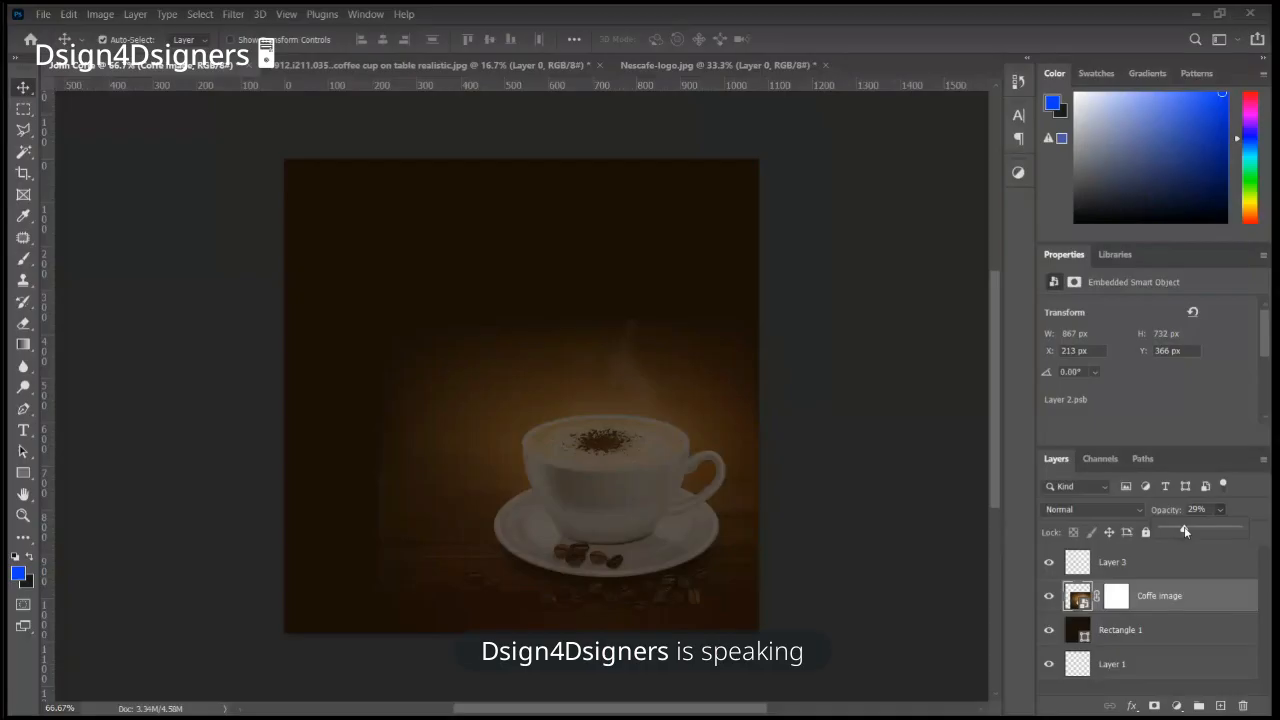
Step: Drop the Coffe image layer's opacity to 0%, then restore it to 100%
{"action": "mouse_move", "coordinate": [1185, 531]}
{"action": "left_mouse_down"}
{"action": "mouse_move", "coordinate": [1238, 532]}
{"action": "mouse_move", "coordinate": [1163, 531]}
{"action": "left_mouse_up"}
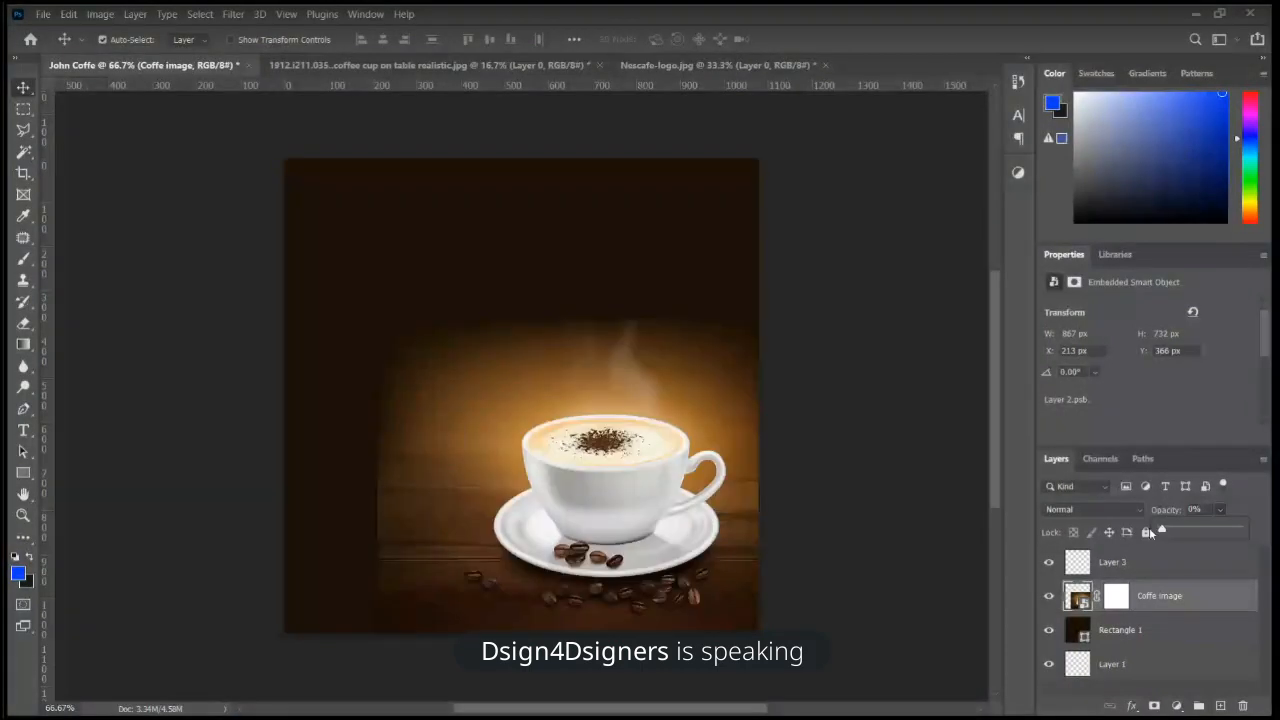
{"action": "left_click_drag", "start_coordinate": [1149, 527], "coordinate": [1275, 545]}
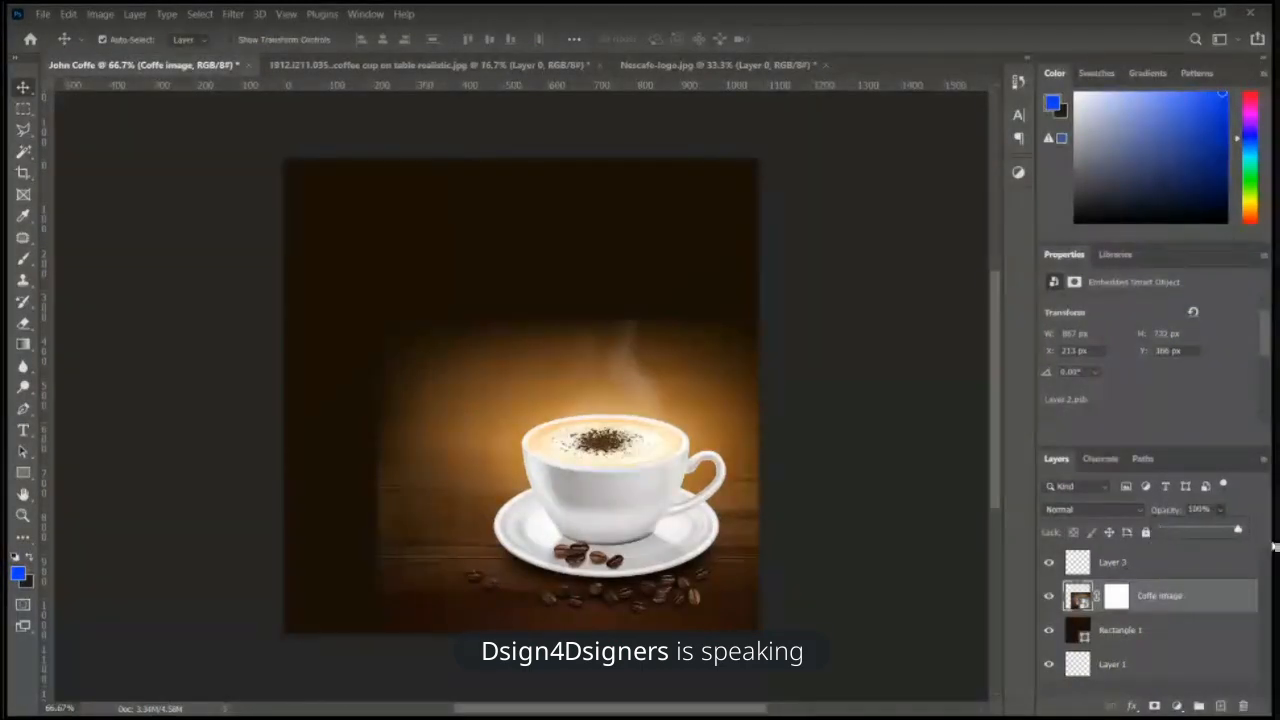
Step: Switch between the Coffe image layer's picture and its mask, ending on the mask, and activate the Brush tool
{"action": "left_click", "coordinate": [1116, 598]}
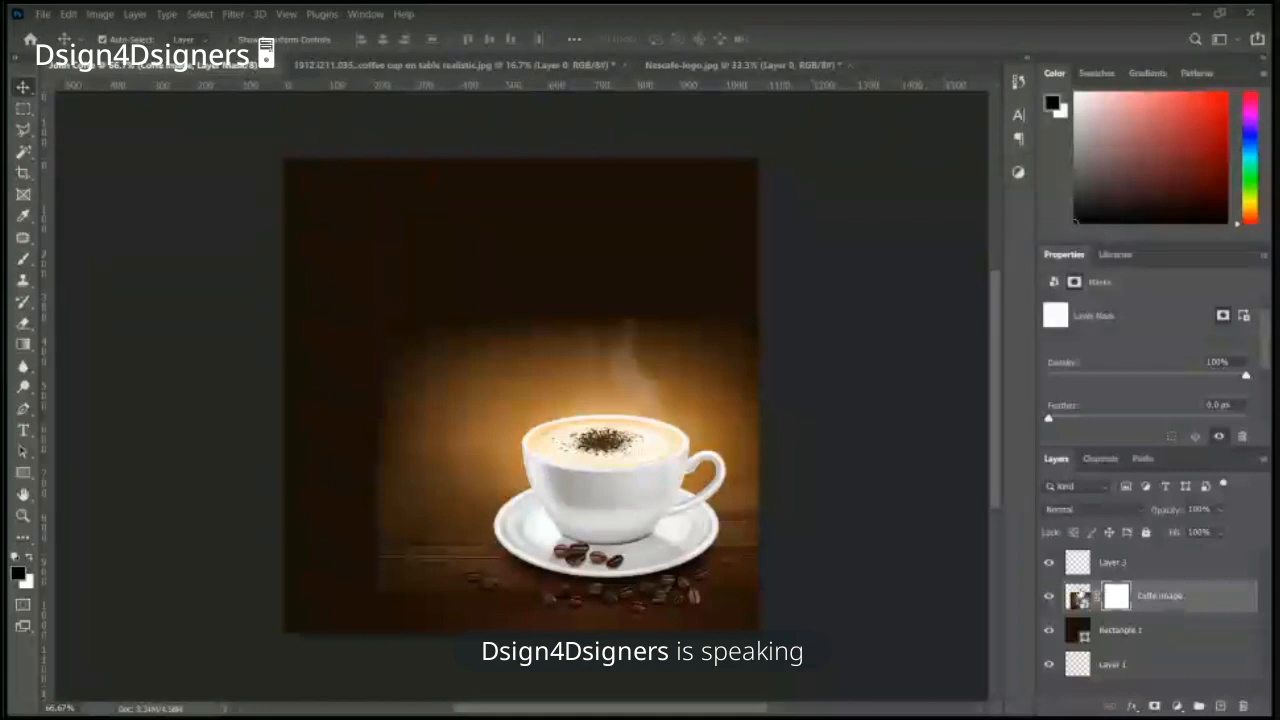
{"action": "left_click", "coordinate": [1082, 597]}
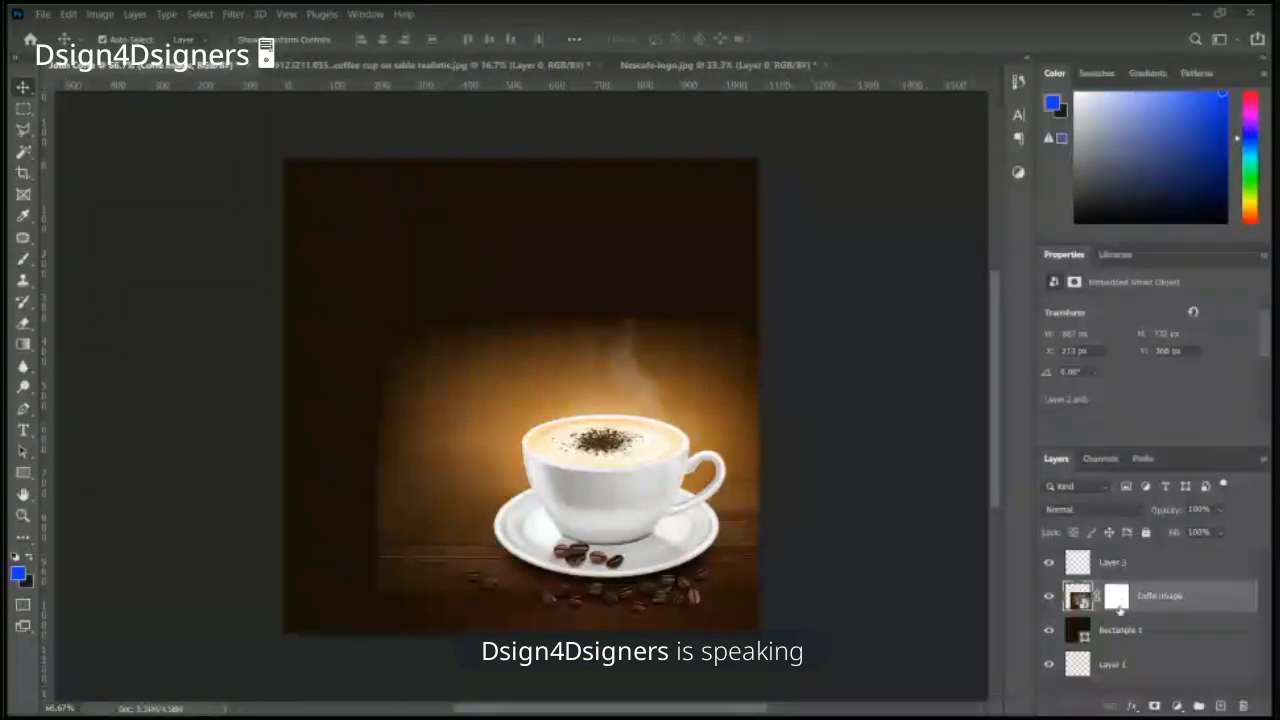
{"action": "left_click", "coordinate": [1117, 597]}
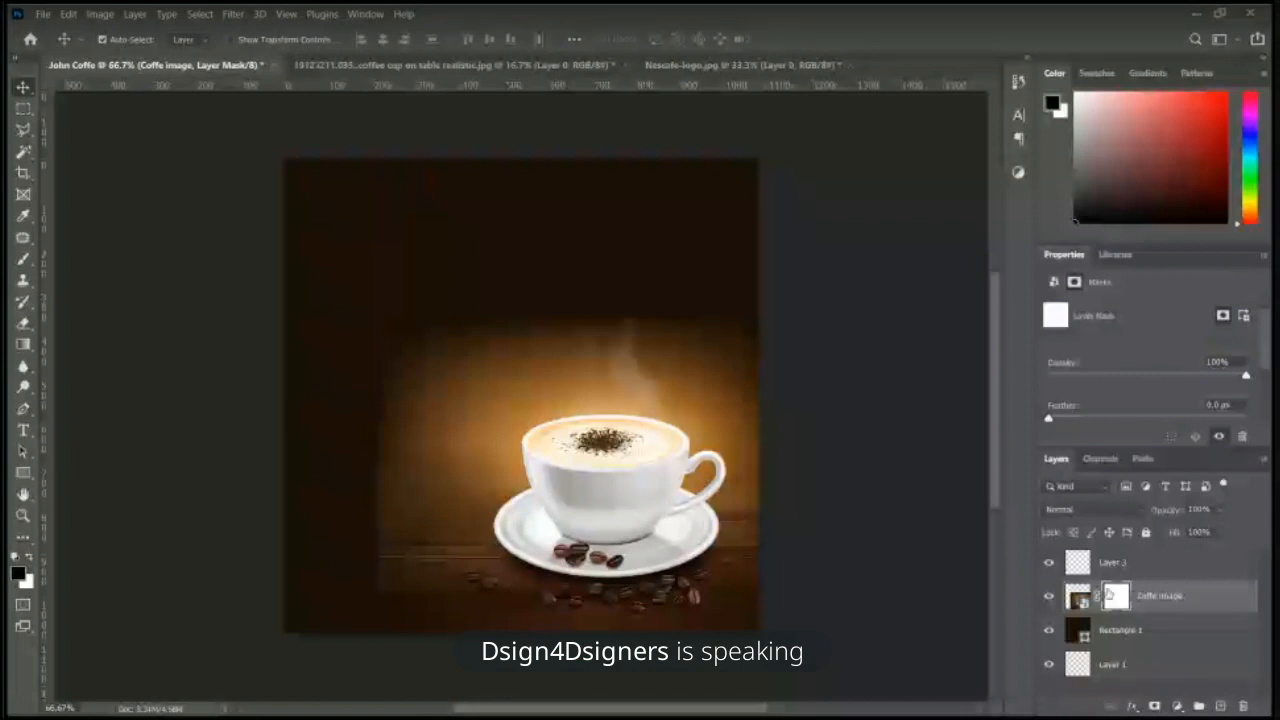
{"action": "left_click", "coordinate": [1080, 598]}
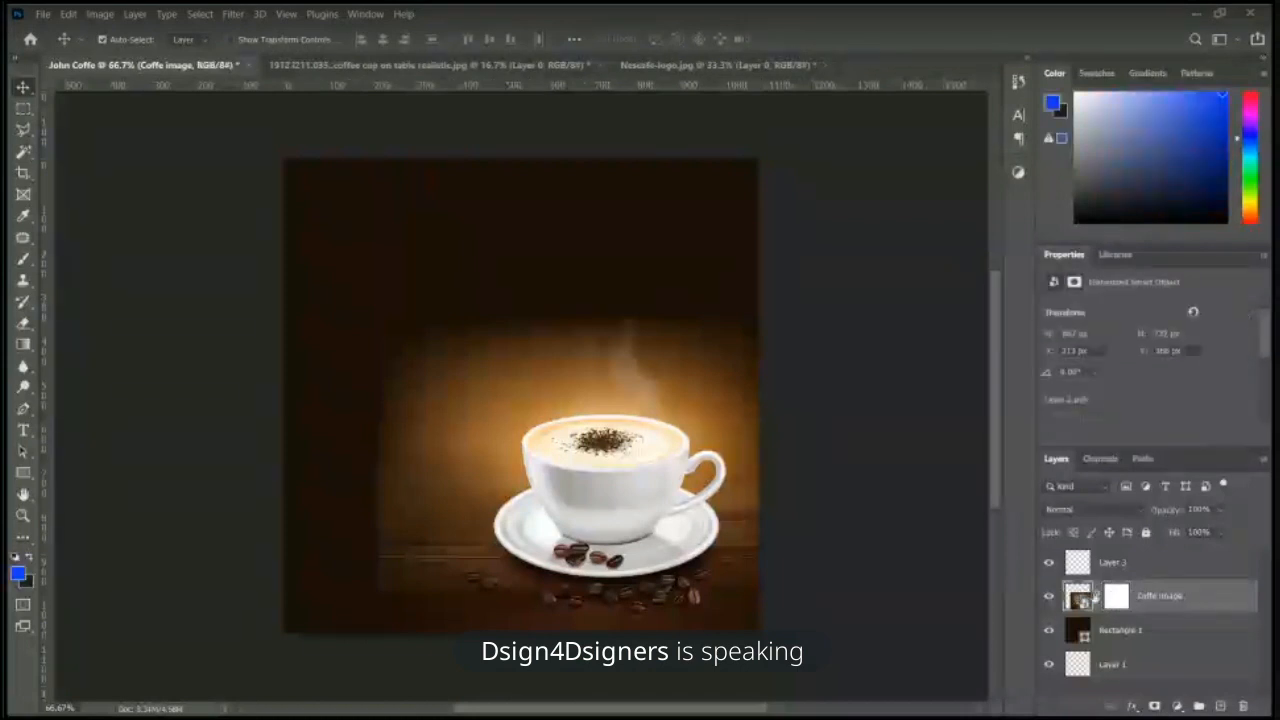
{"action": "left_click", "coordinate": [1117, 598]}
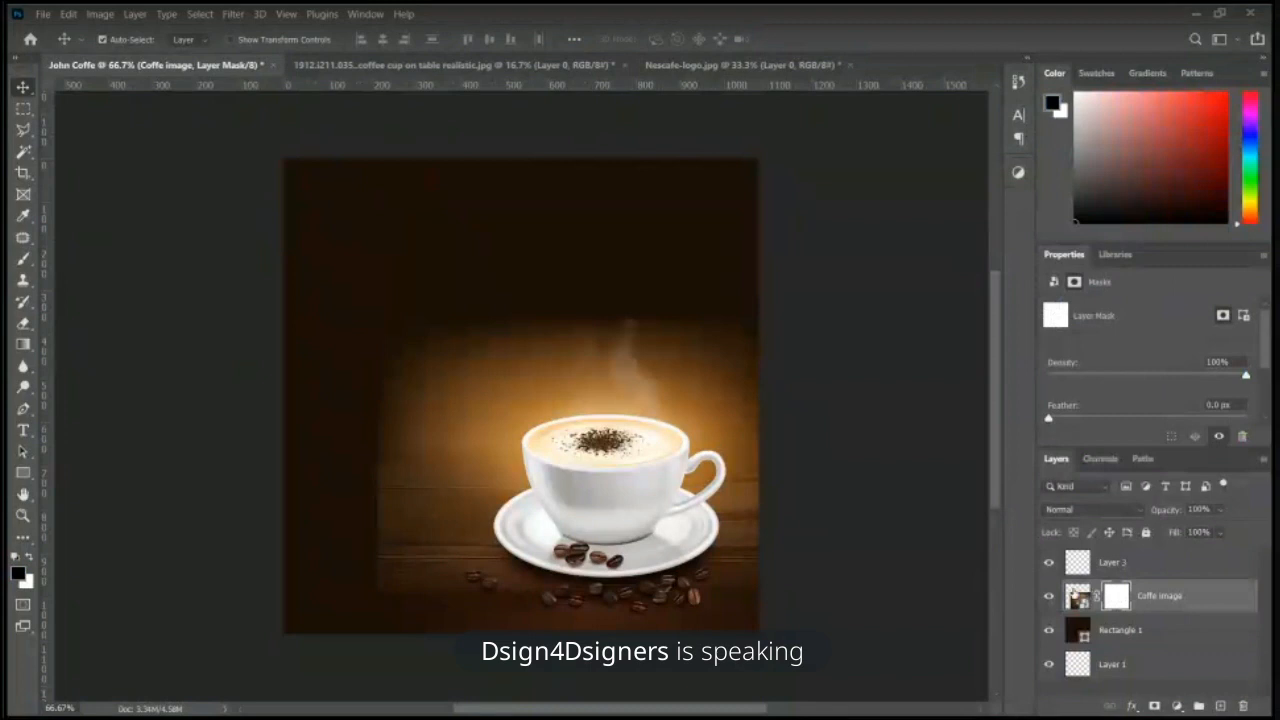
{"action": "left_click", "coordinate": [1078, 597]}
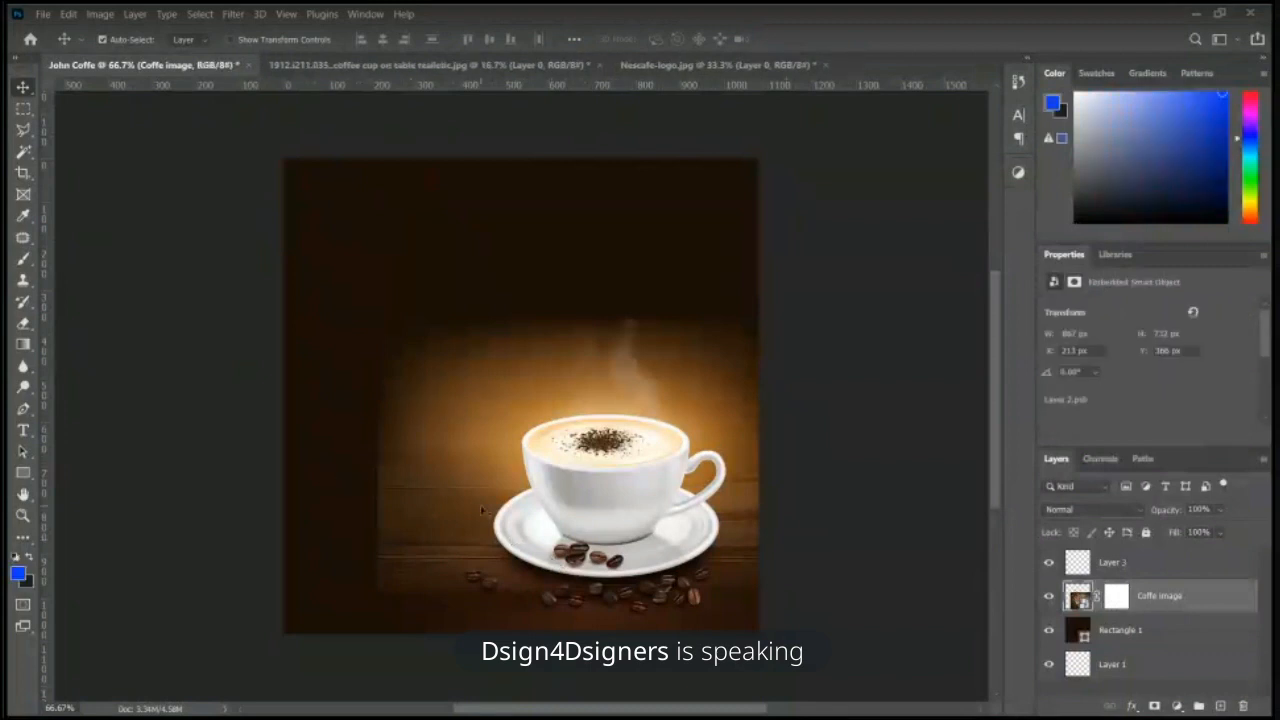
{"action": "left_click", "coordinate": [1117, 600]}
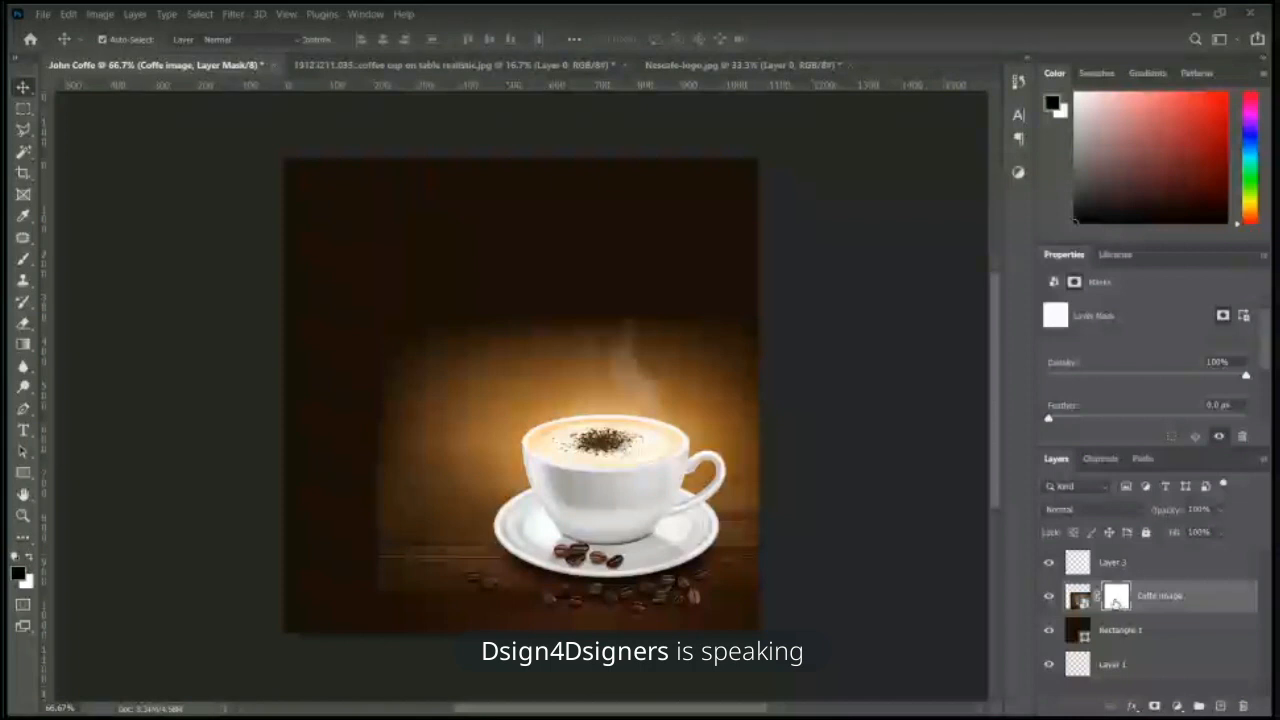
{"action": "key", "text": "b"}
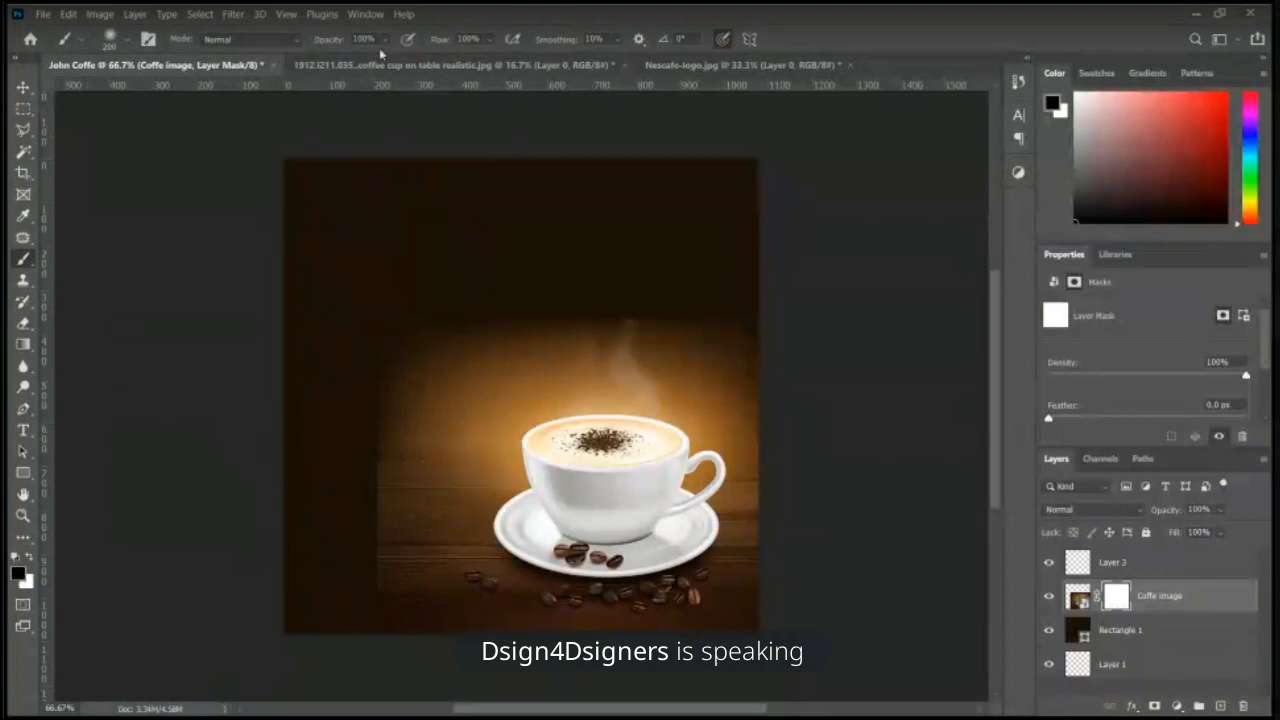
Step: Choose the Soft Round brush from the General Brushes and reduce its size to about 124 px
{"action": "left_click", "coordinate": [129, 40]}
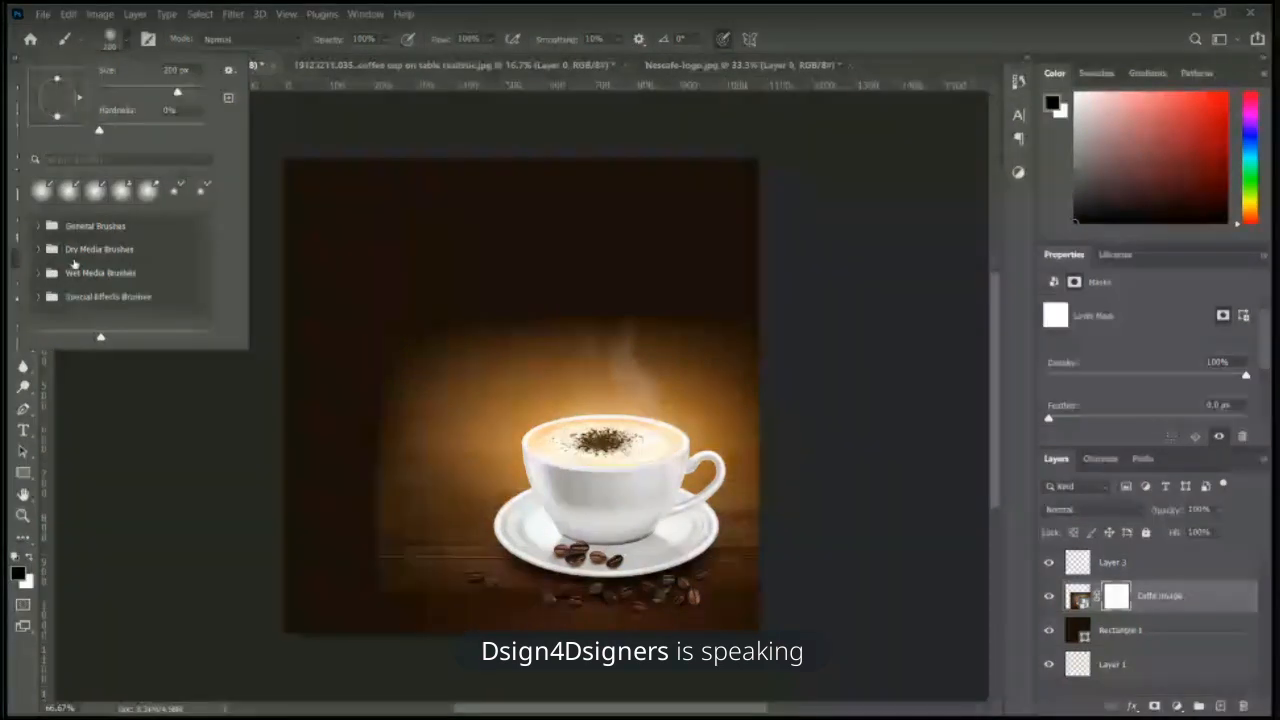
{"action": "scroll", "coordinate": [77, 263], "scroll_direction": "down", "scroll_amount": 3}
{"action": "left_click", "coordinate": [38, 226]}
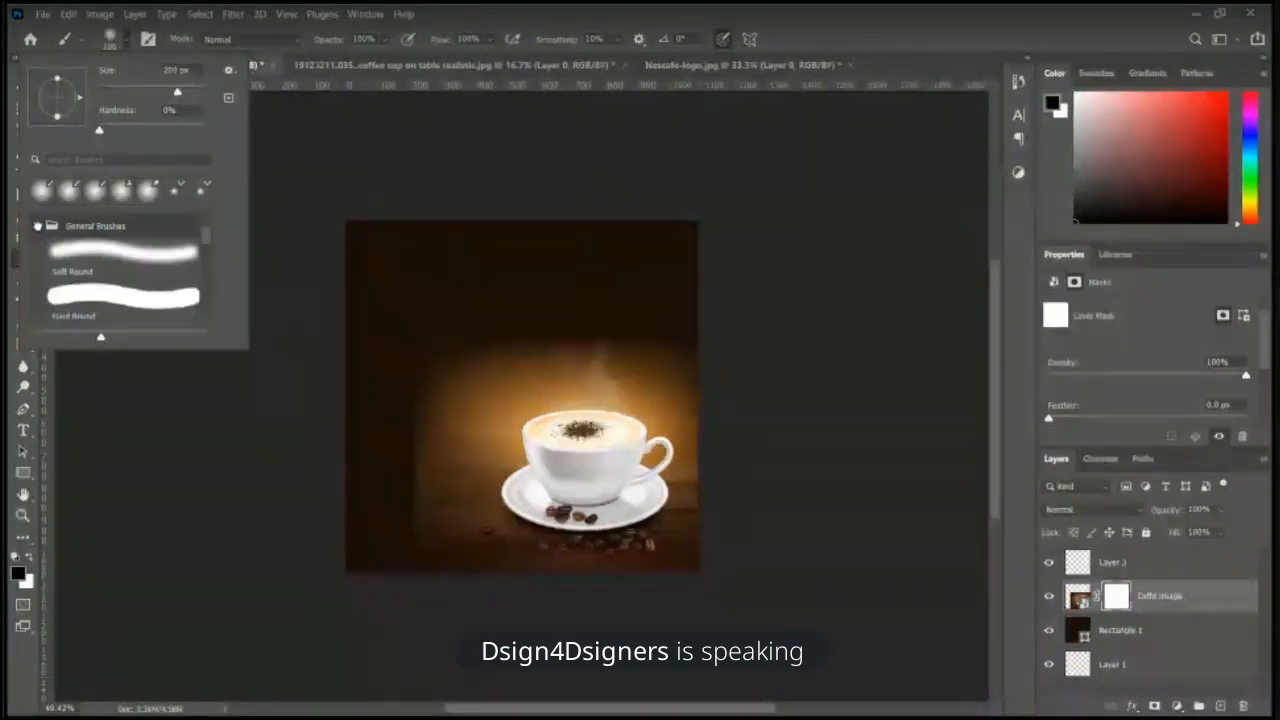
{"action": "double_click", "coordinate": [152, 264]}
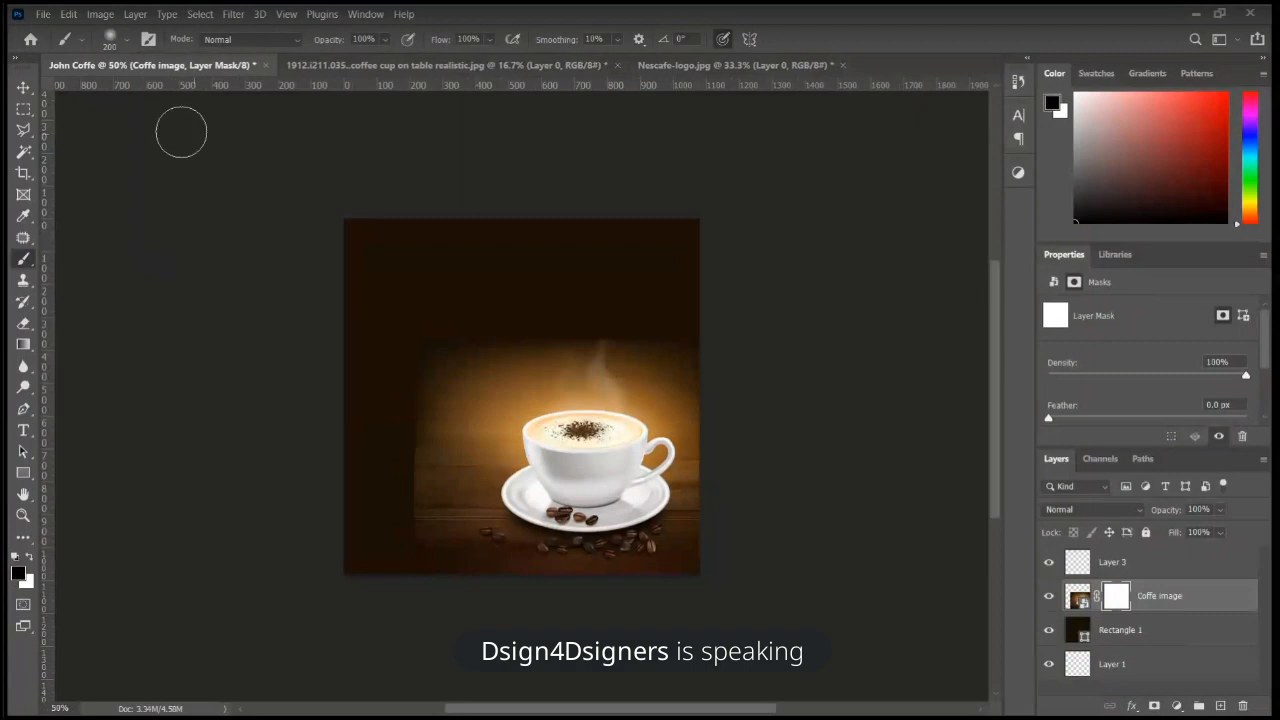
{"action": "left_click", "coordinate": [123, 43]}
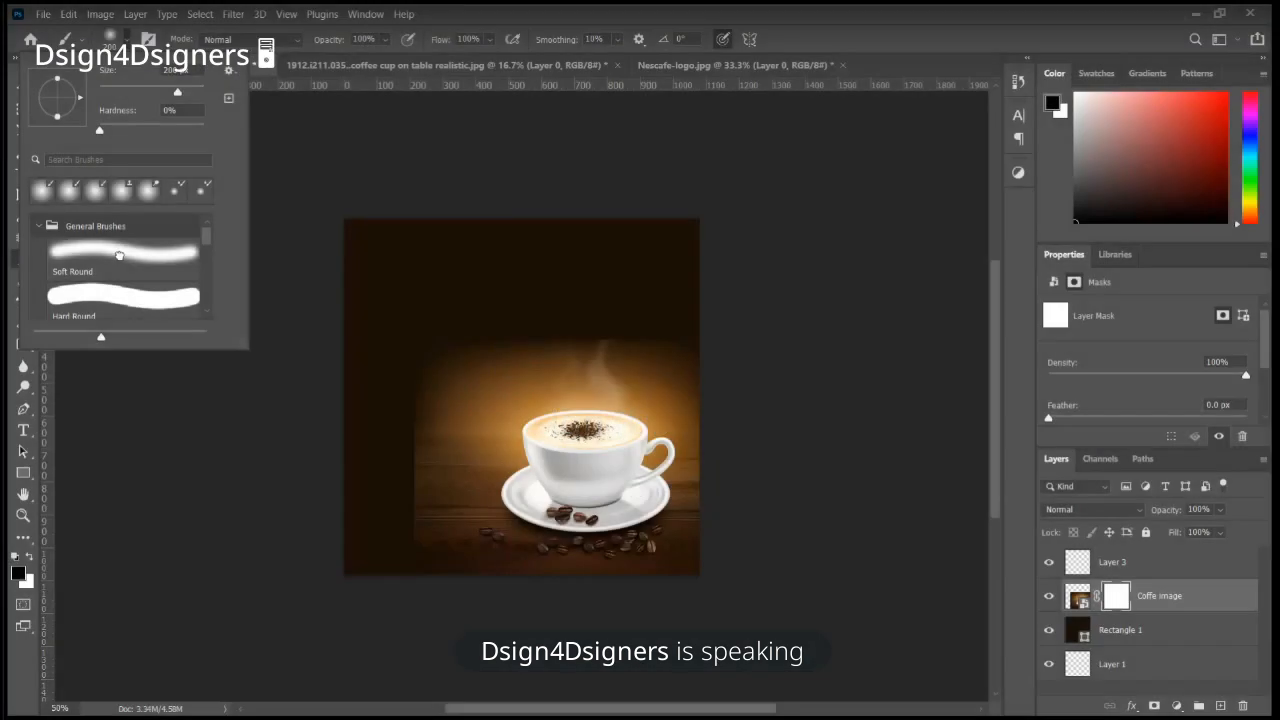
{"action": "left_click", "coordinate": [120, 257]}
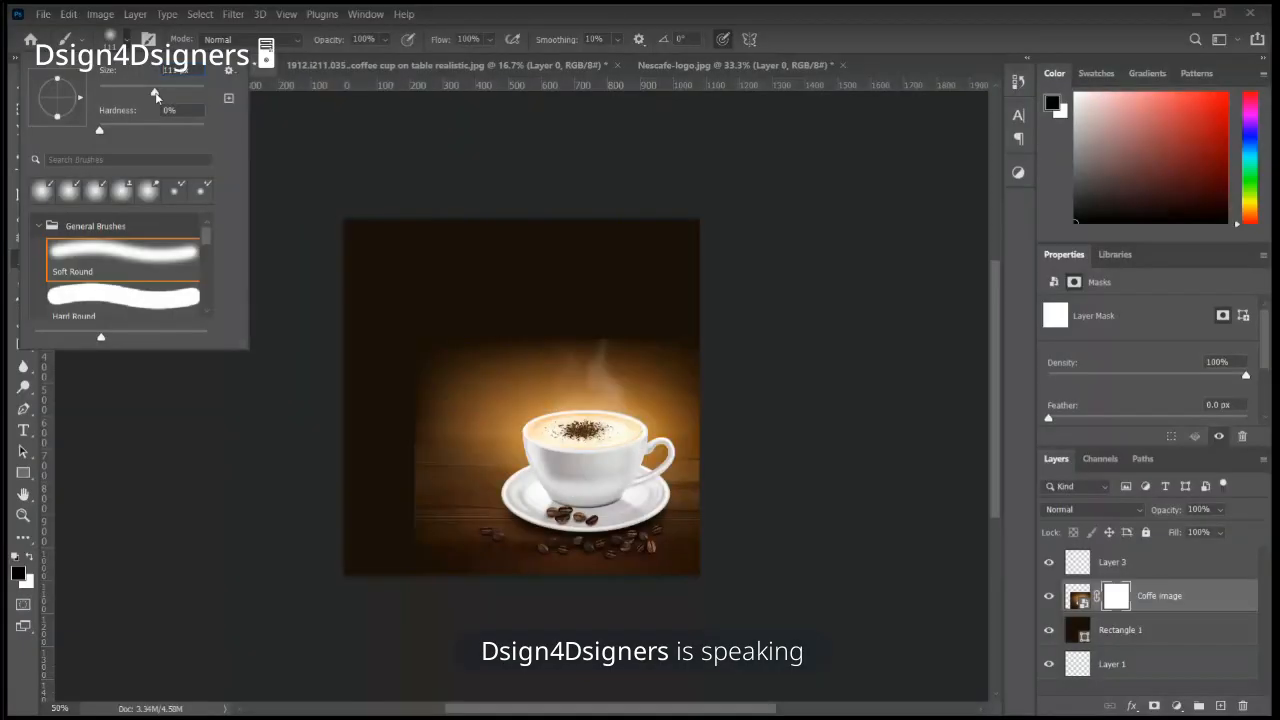
{"action": "left_click_drag", "start_coordinate": [155, 96], "coordinate": [158, 96]}
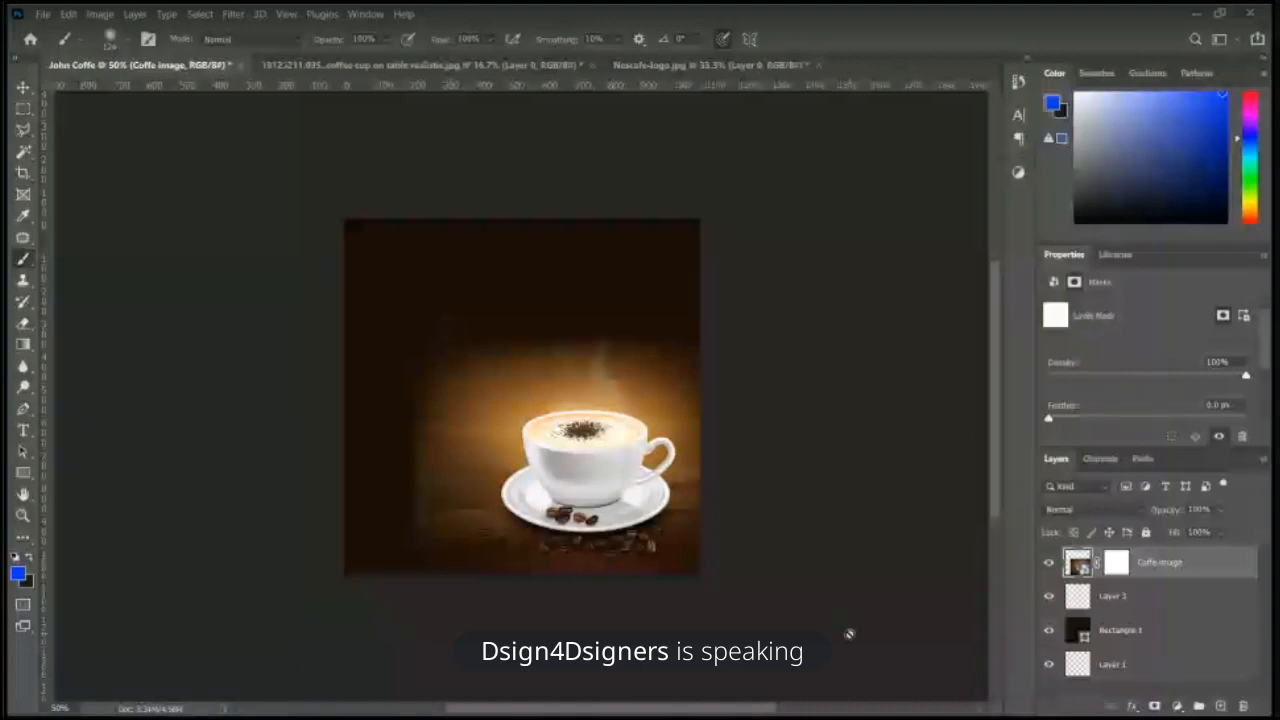
Step: Place the Coffe image layer above Layer 3 and make its layer mask the painting target
{"action": "left_click", "coordinate": [1116, 566]}
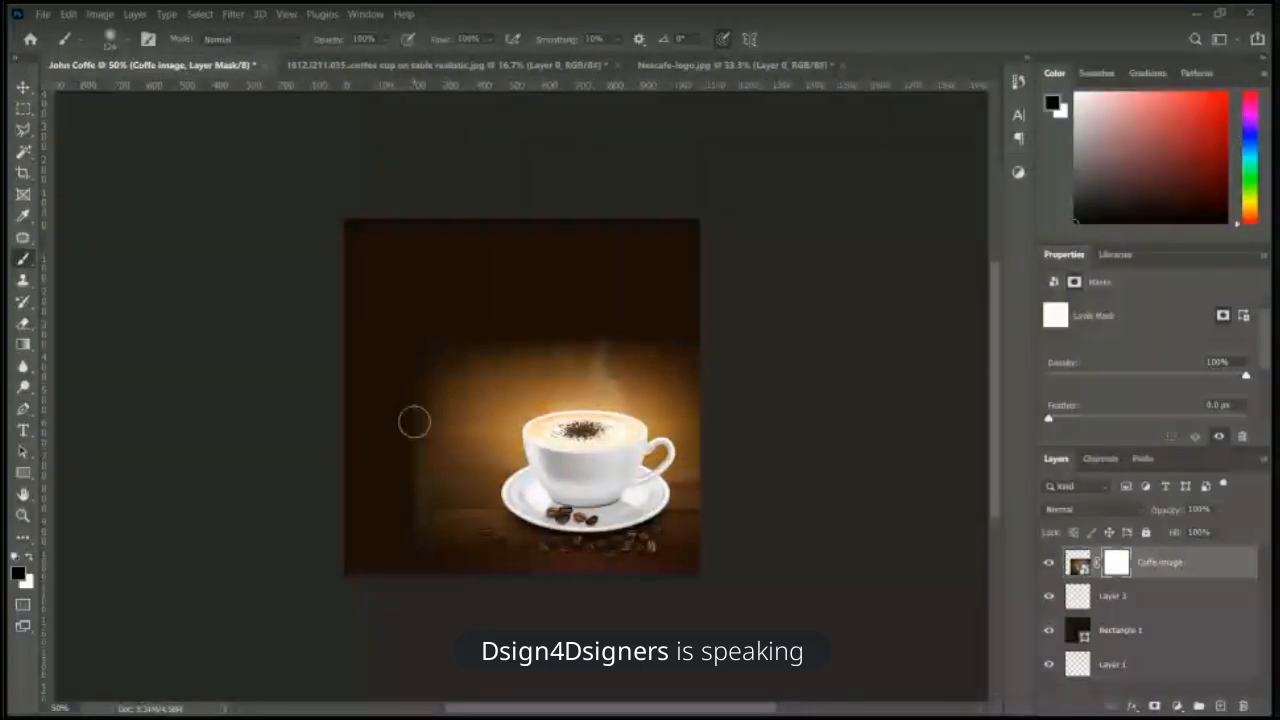
Step: Try out larger and smaller brush sizes over the coffee image
{"action": "key", "text": "bracketright"}
{"action": "key", "text": "bracketright"}
{"action": "key", "text": "bracketright"}
{"action": "key", "text": "bracketright"}
{"action": "key", "text": "bracketright"}
{"action": "key", "text": "bracketright"}
{"action": "key", "text": "bracketleft"}
{"action": "key", "text": "bracketleft"}
{"action": "key", "text": "bracketleft"}
{"action": "key", "text": "bracketleft"}
{"action": "key", "text": "bracketleft"}
{"action": "key", "text": "bracketleft"}
{"action": "key", "text": "bracketleft"}
{"action": "key", "text": "bracketleft"}
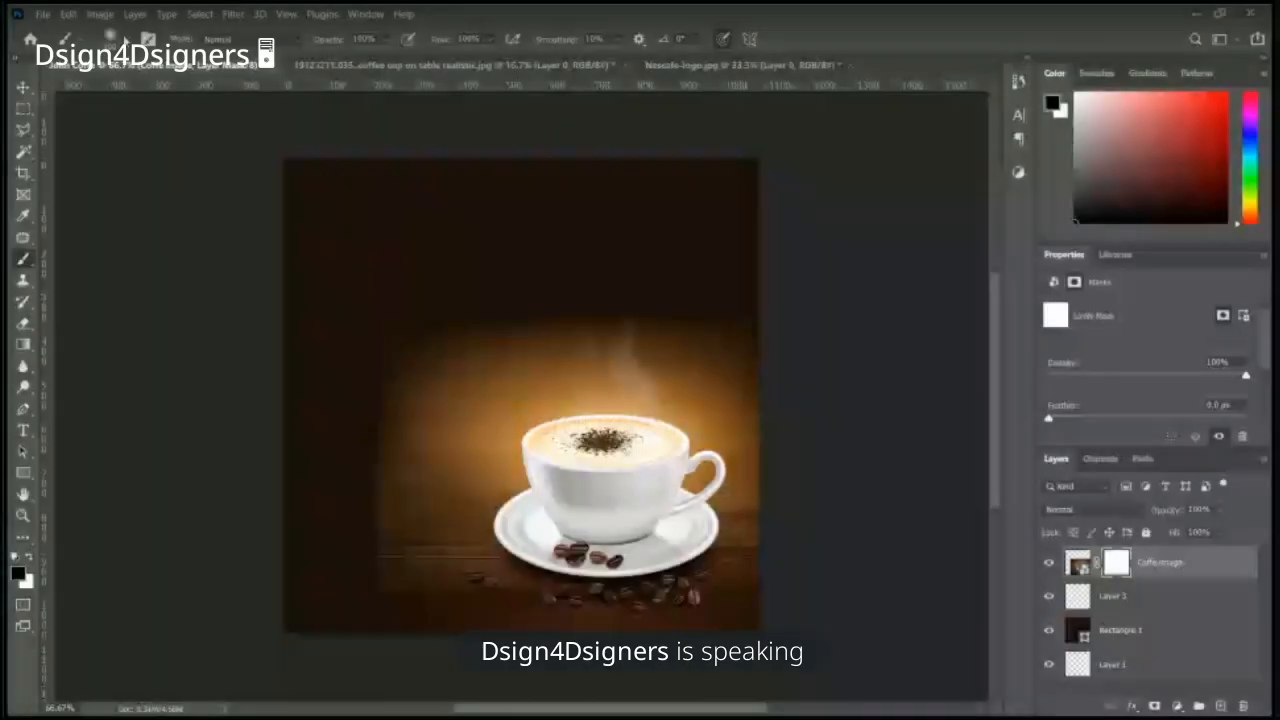
Step: Set the soft brush's size to 250 px, keeping its opacity at 100%
{"action": "left_click", "coordinate": [125, 41]}
{"action": "left_click_drag", "start_coordinate": [184, 92], "coordinate": [171, 93]}
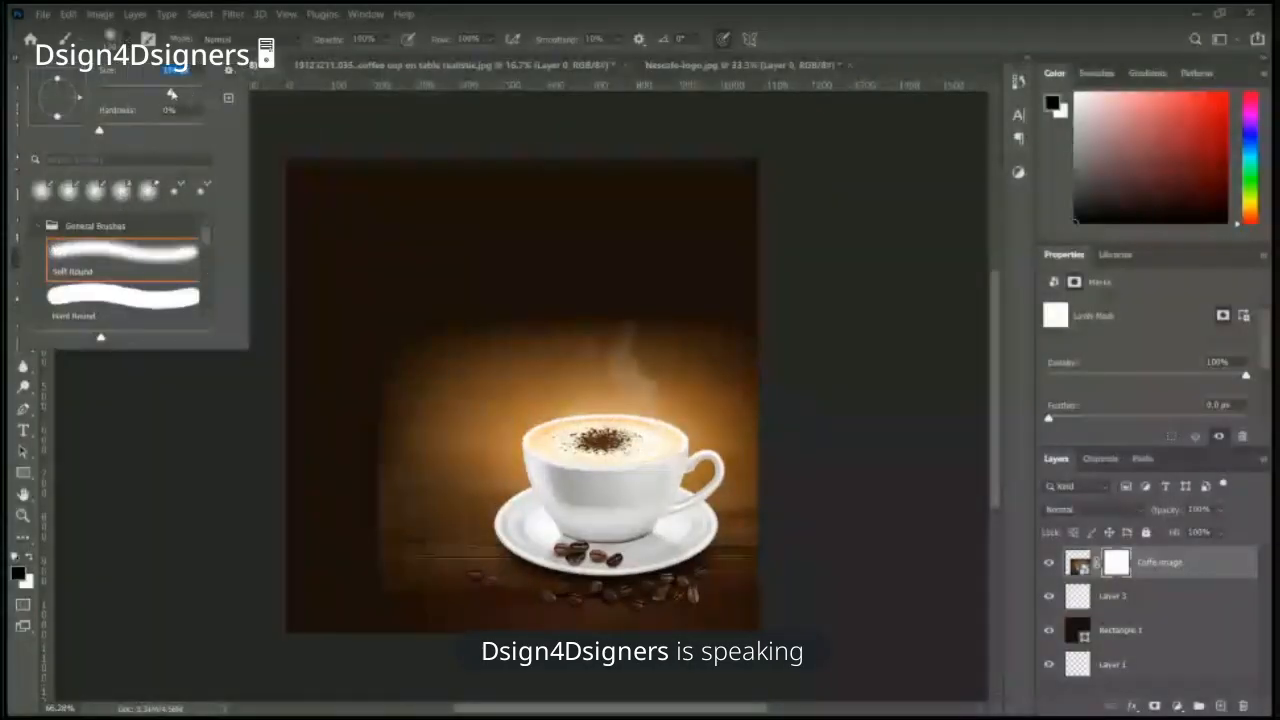
{"action": "left_click", "coordinate": [511, 13]}
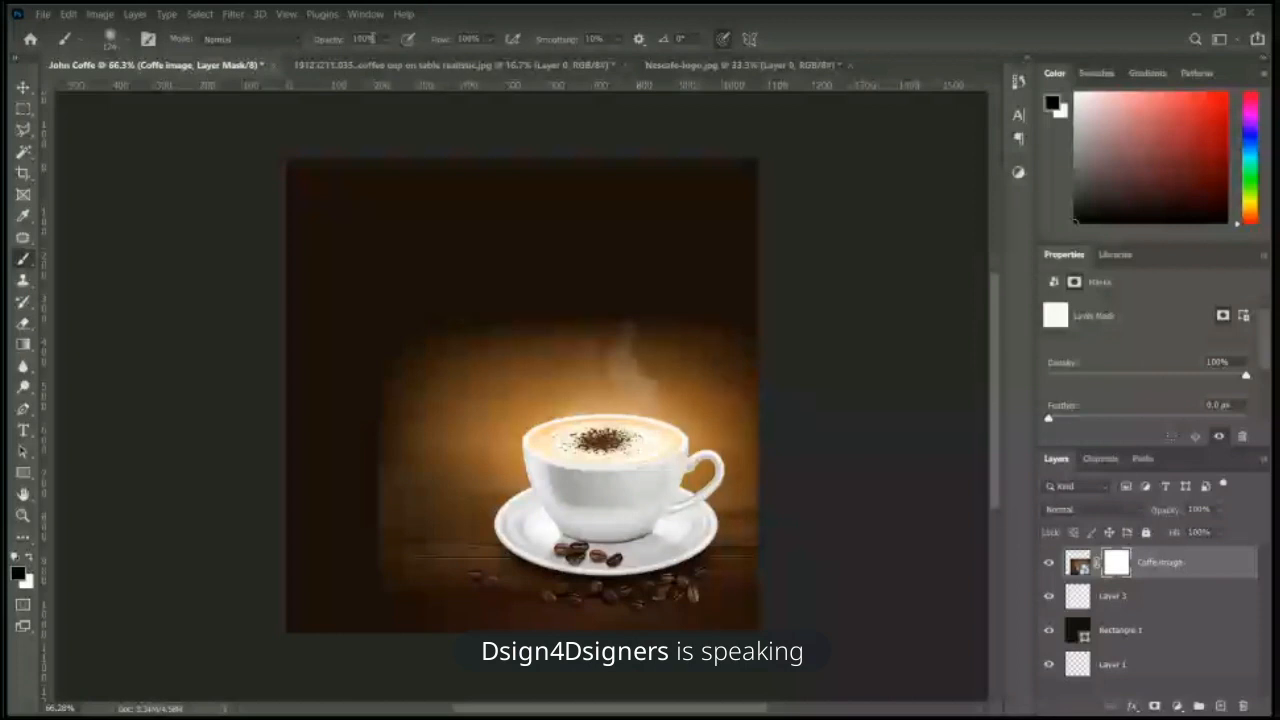
{"action": "left_click", "coordinate": [385, 39]}
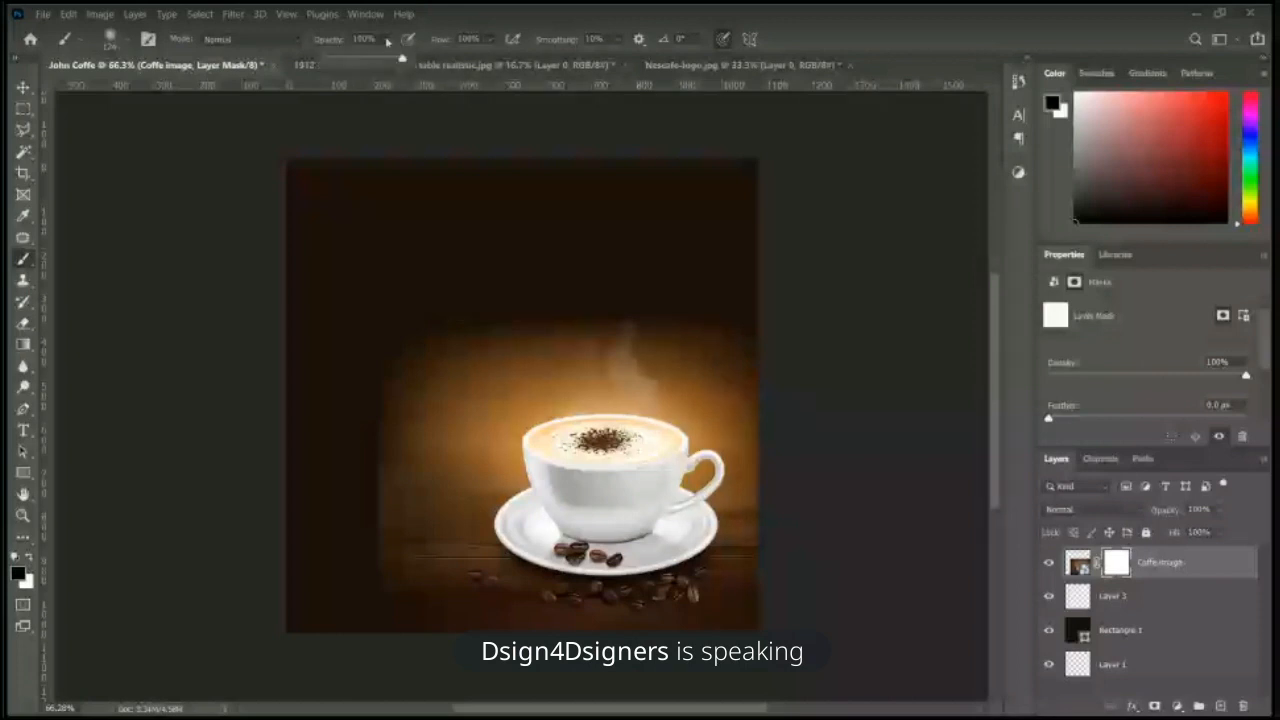
{"action": "left_click", "coordinate": [494, 16]}
{"action": "key", "text": "bracketright"}
{"action": "key", "text": "bracketright"}
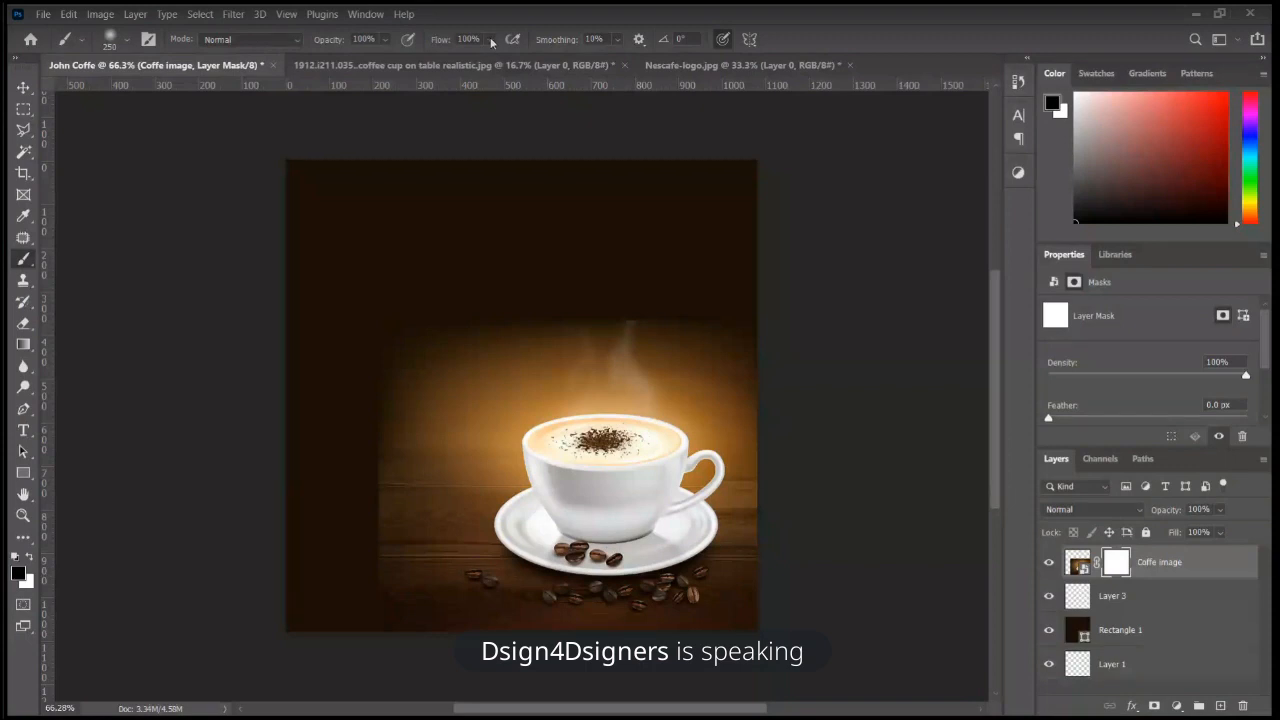
Step: Try painting out the coffee image's upper-left area on the mask at full flow, and undo the strokes
{"action": "left_click_drag", "start_coordinate": [478, 358], "coordinate": [447, 368]}
{"action": "key", "text": "ctrl+z"}
{"action": "scroll", "coordinate": [464, 421], "scroll_direction": "up", "scroll_amount": 1}
{"action": "scroll", "coordinate": [464, 421], "scroll_direction": "down", "scroll_amount": 1}
{"action": "mouse_move", "coordinate": [464, 421]}
{"action": "left_mouse_down"}
{"action": "mouse_move", "coordinate": [414, 380]}
{"action": "mouse_move", "coordinate": [420, 414]}
{"action": "mouse_move", "coordinate": [434, 334]}
{"action": "mouse_move", "coordinate": [440, 343]}
{"action": "left_mouse_up"}
{"action": "key", "text": "ctrl+z"}
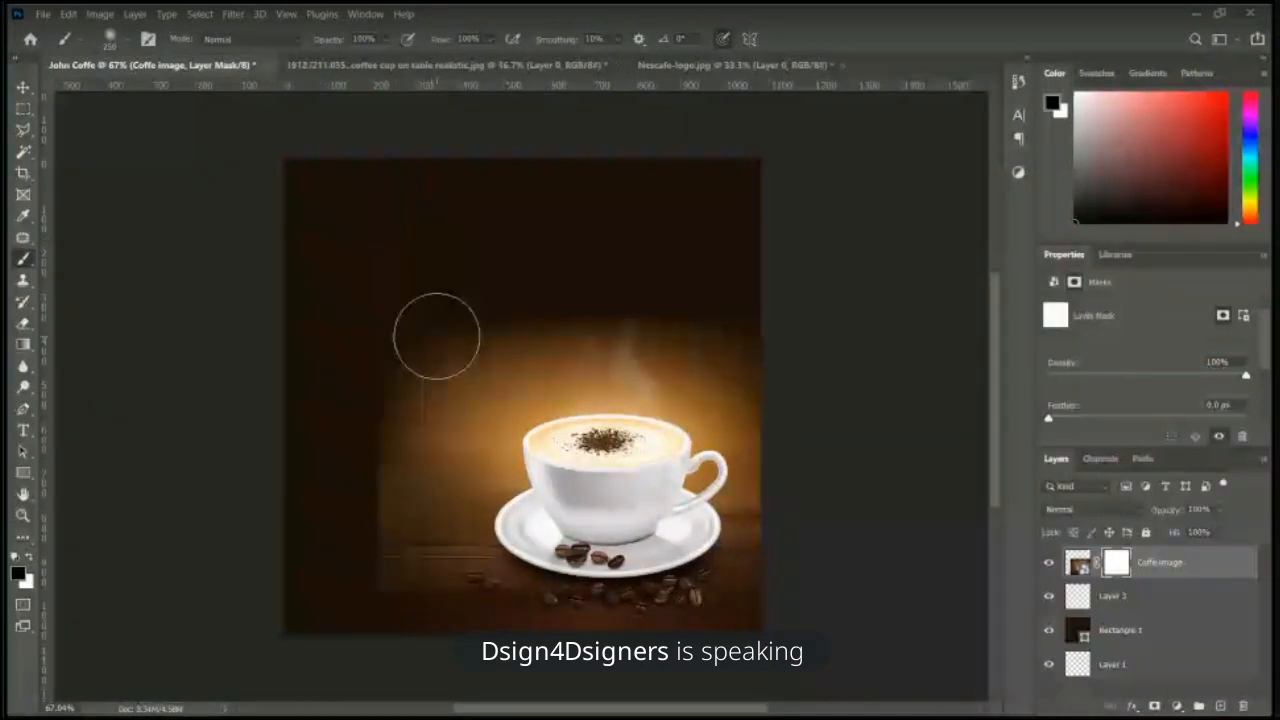
Step: Lower the brush flow to 11% and paint black on the mask to fade the coffee image's upper and left edges into the background
{"action": "left_click", "coordinate": [489, 39]}
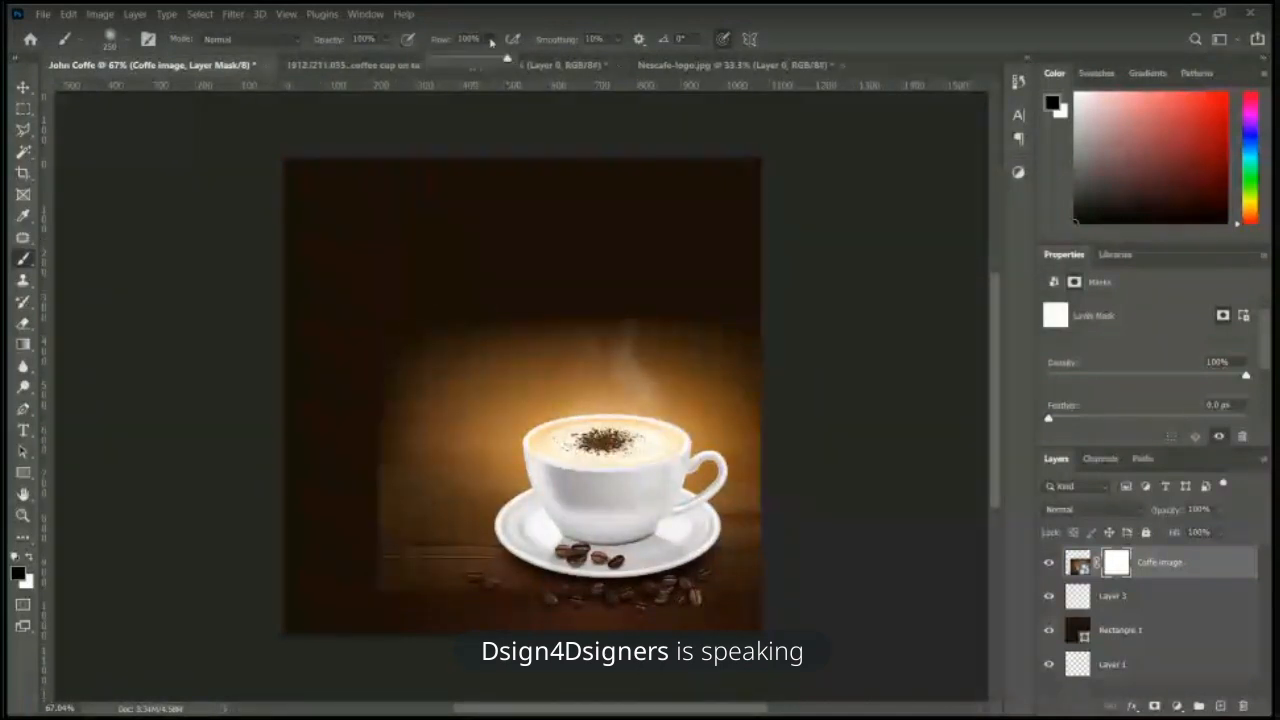
{"action": "left_click_drag", "start_coordinate": [468, 62], "coordinate": [440, 62]}
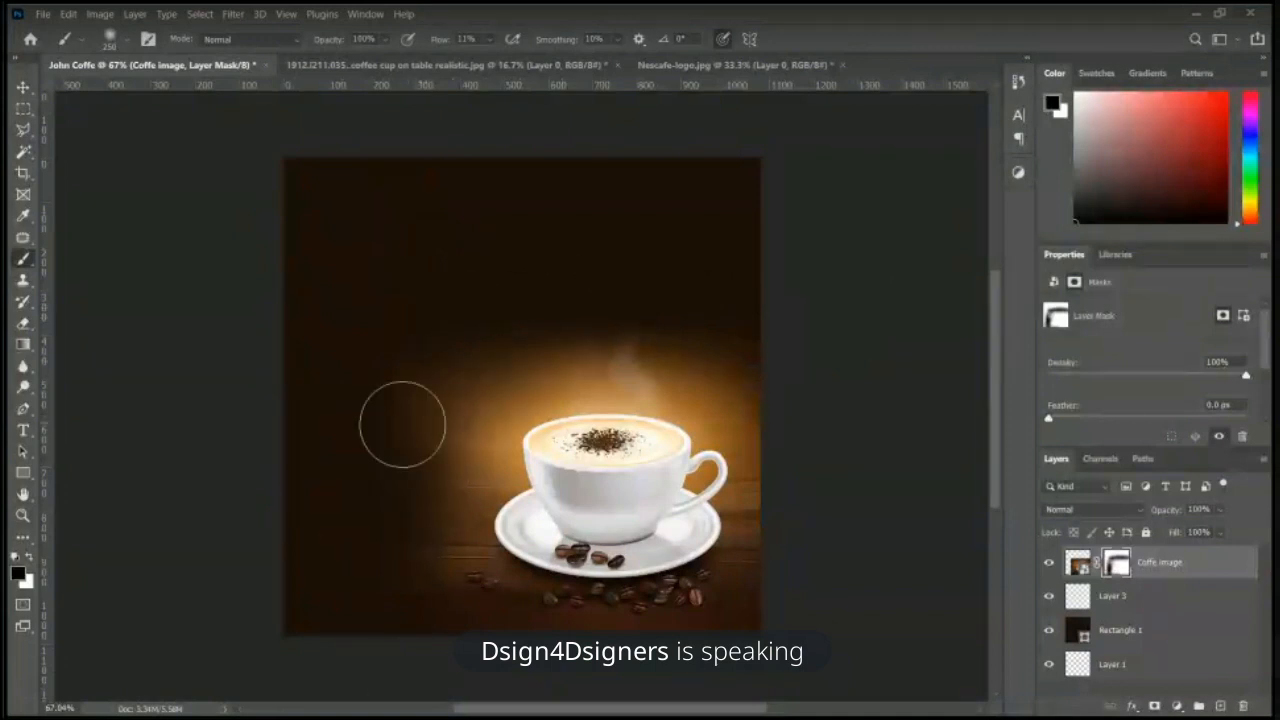
{"action": "left_click_drag", "start_coordinate": [520, 336], "coordinate": [402, 604]}
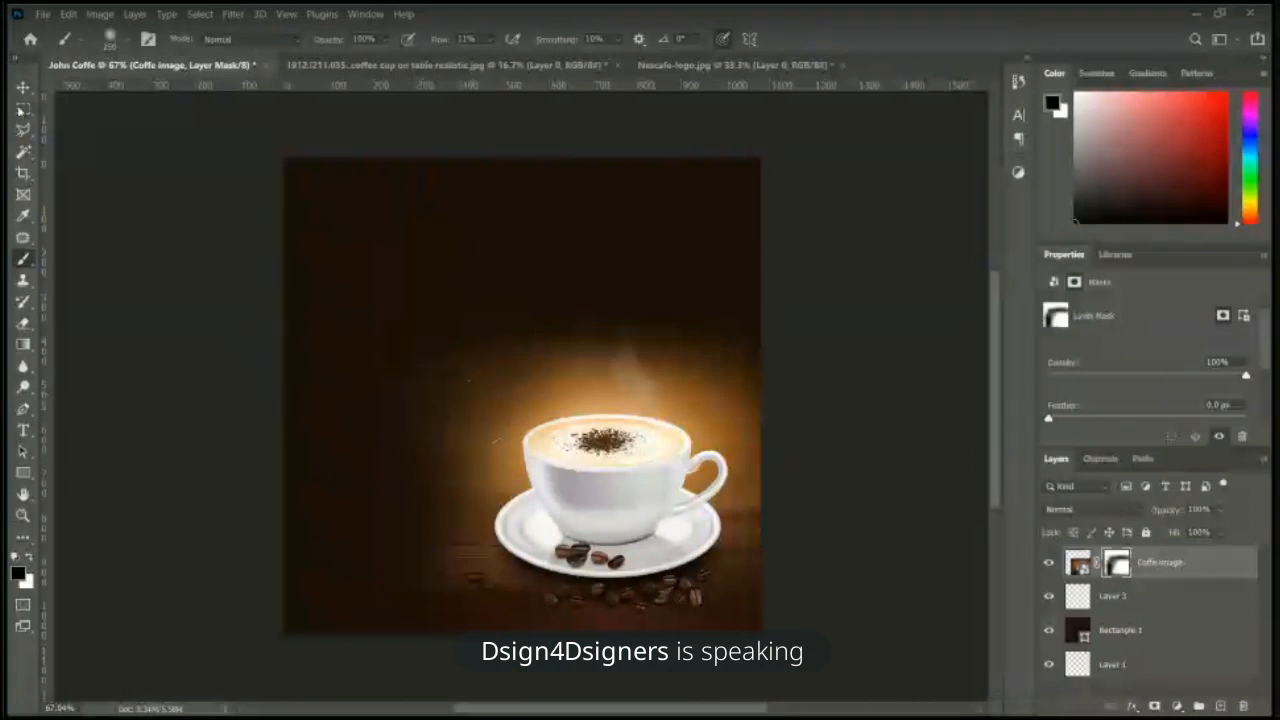
Step: Recolor the Rectangle 1 background by sampling browns from the coffee image, settling on #442910 from the glow near its right edge
{"action": "left_click", "coordinate": [24, 87]}
{"action": "left_click", "coordinate": [634, 263]}
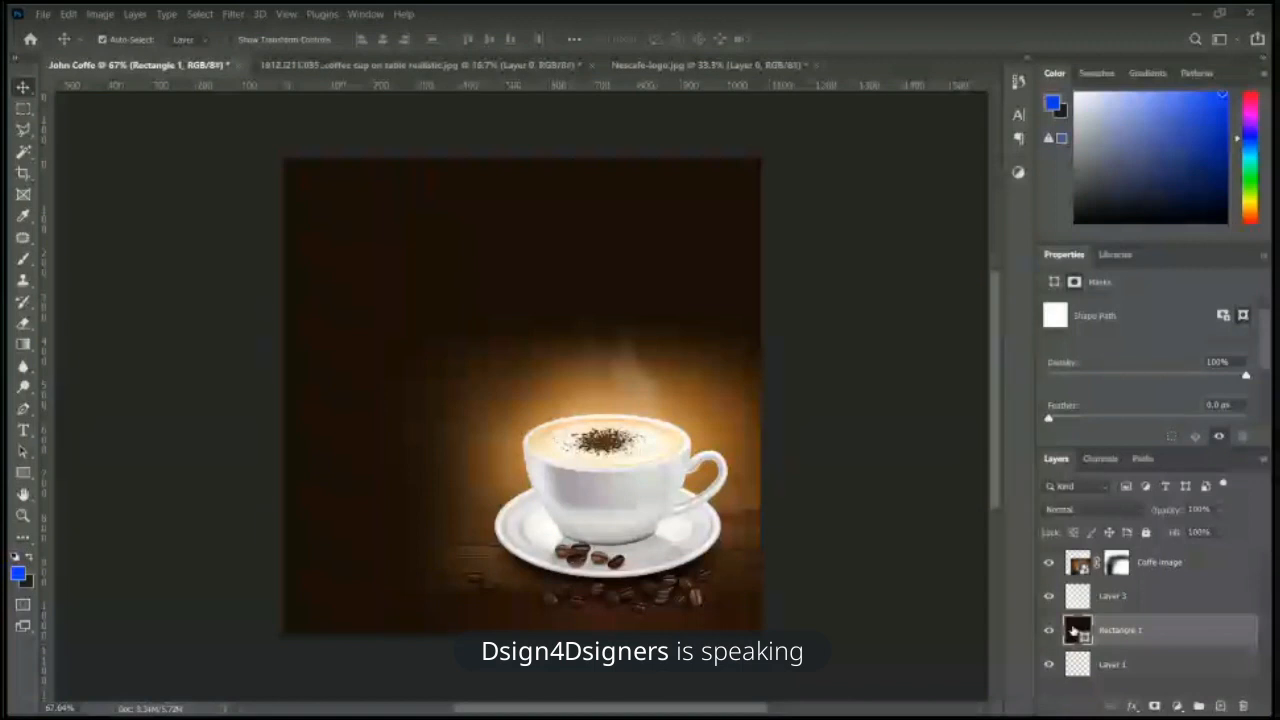
{"action": "double_click", "coordinate": [1075, 632]}
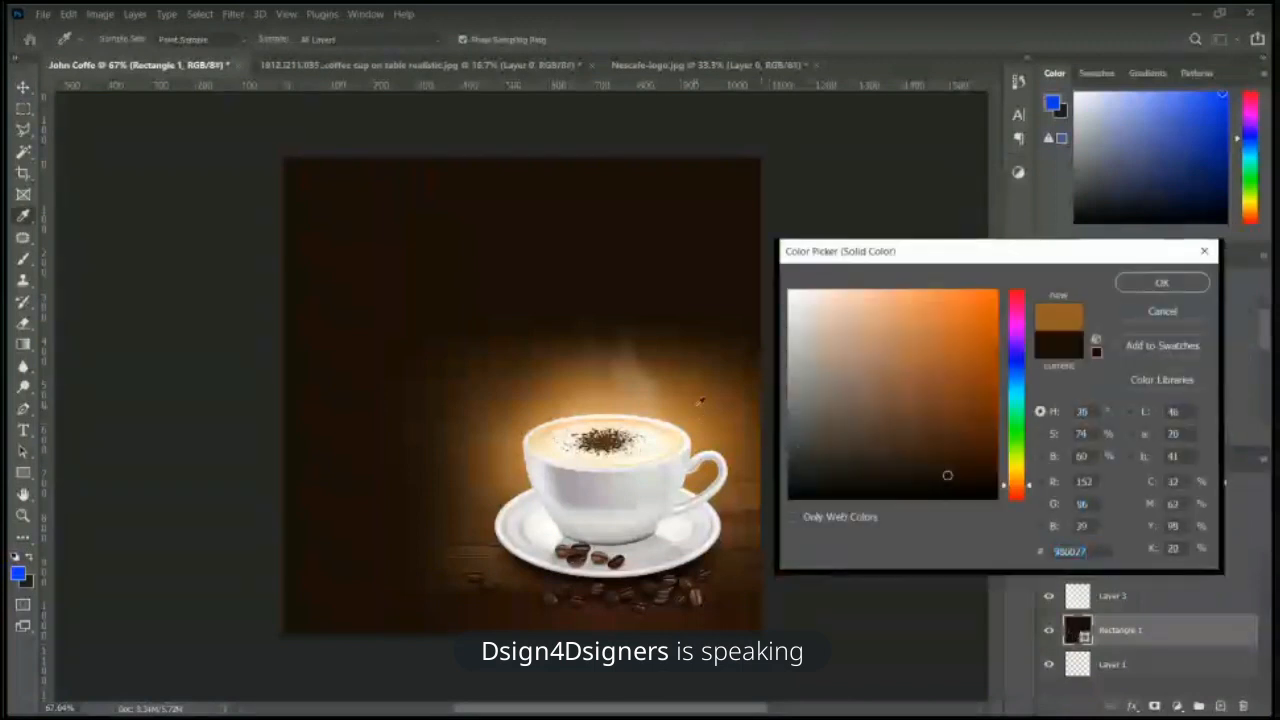
{"action": "left_click", "coordinate": [700, 401]}
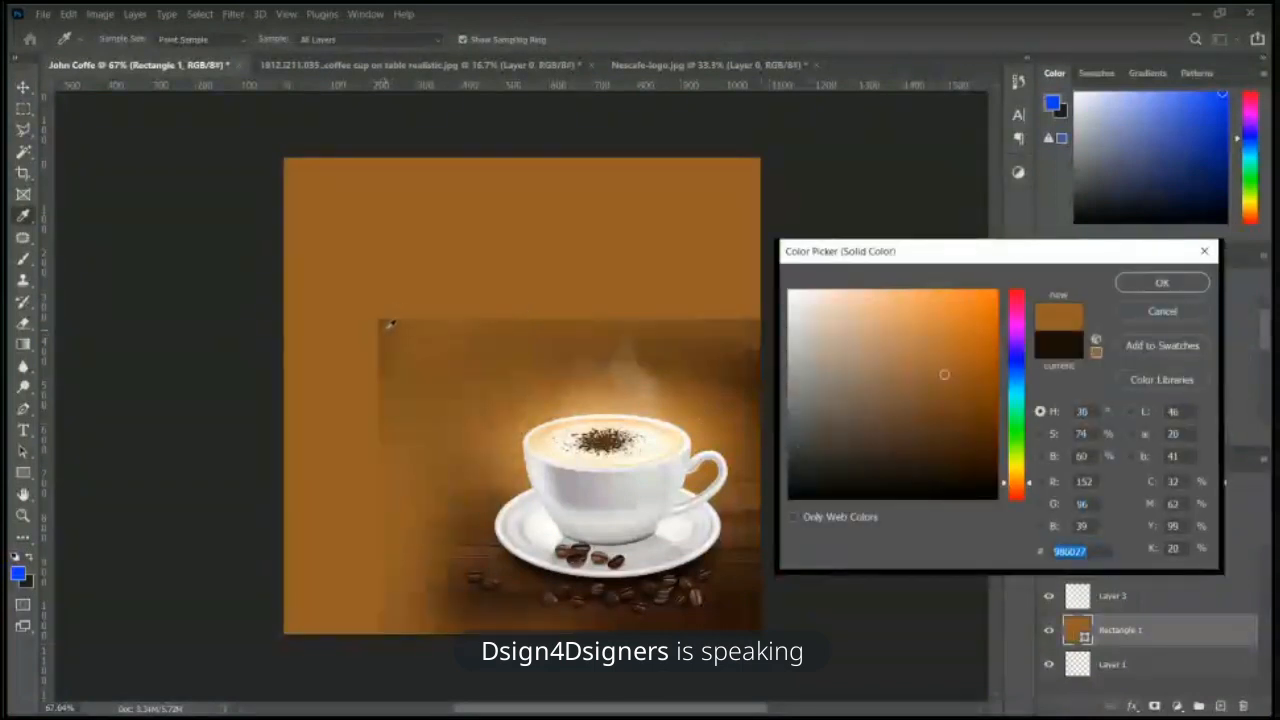
{"action": "left_click", "coordinate": [703, 391]}
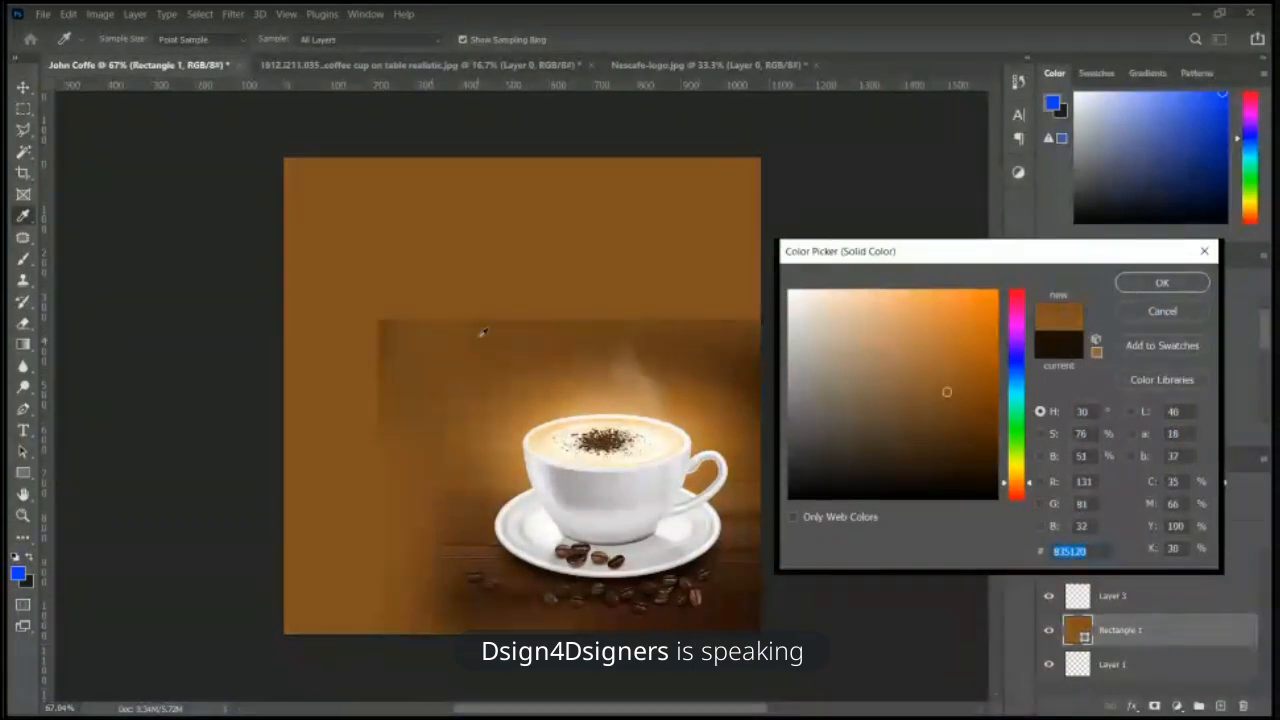
{"action": "left_click", "coordinate": [754, 372]}
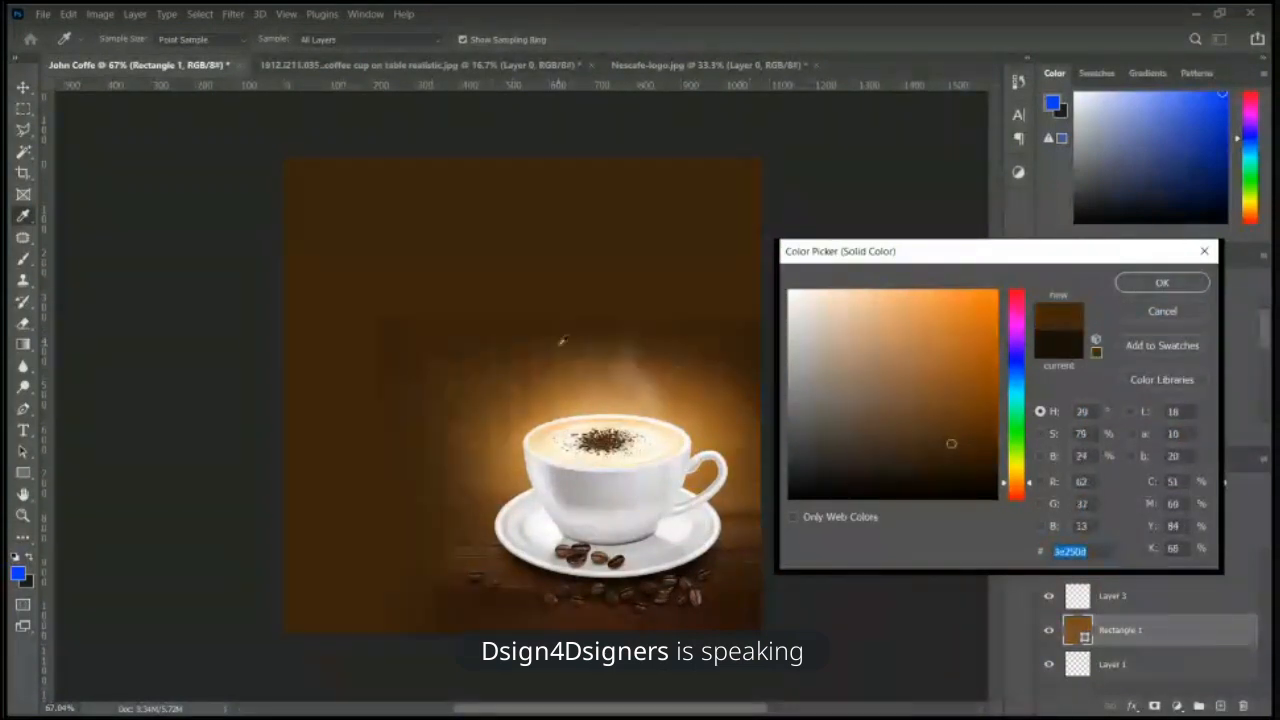
{"action": "left_click", "coordinate": [517, 336]}
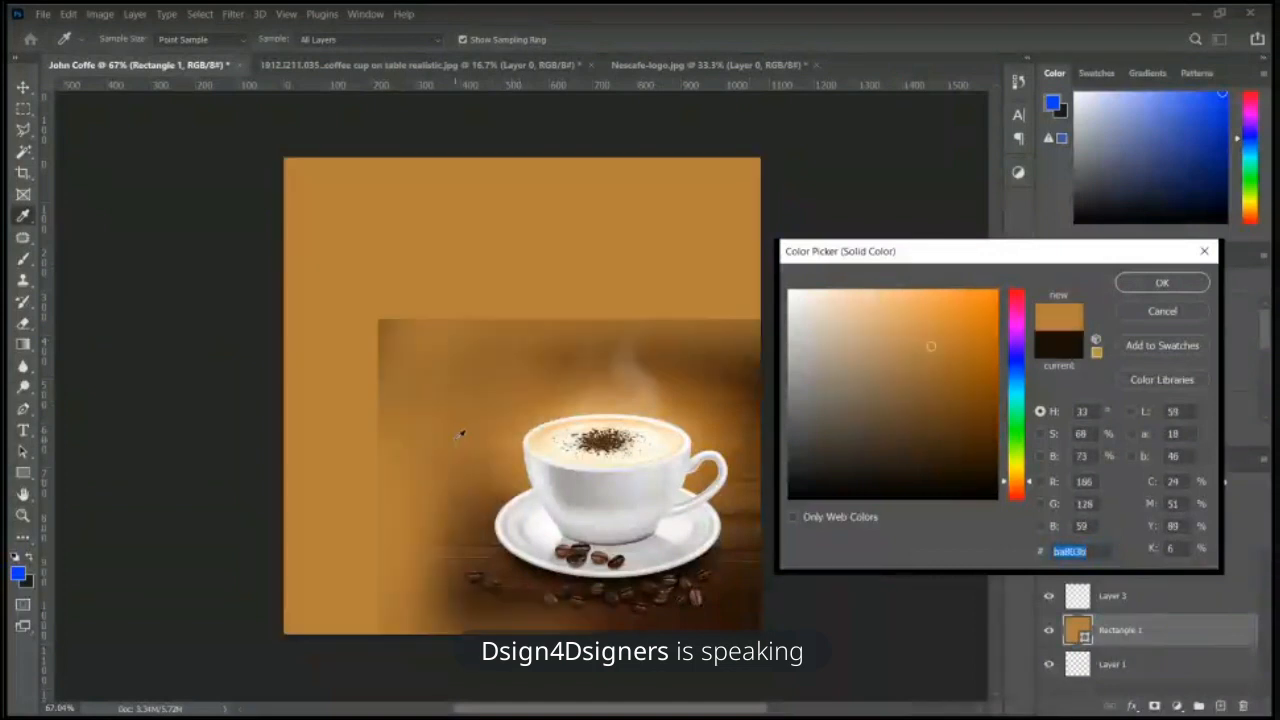
{"action": "left_click", "coordinate": [522, 389]}
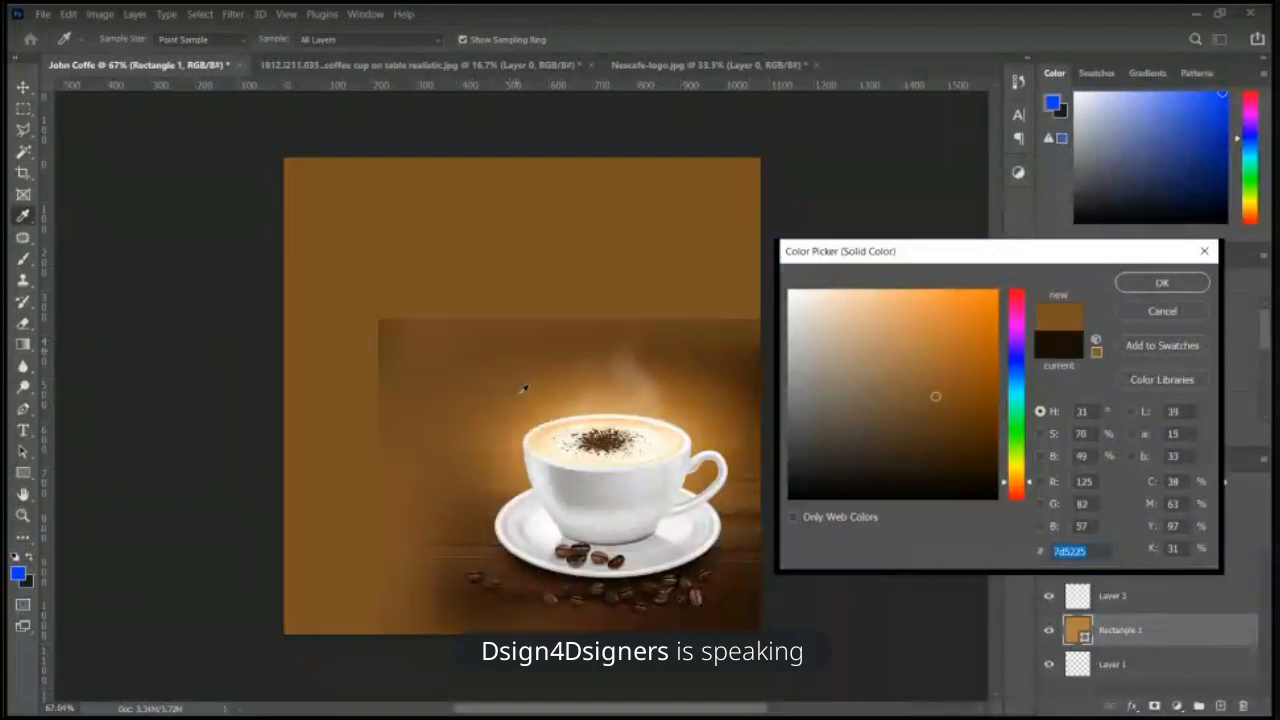
{"action": "left_click", "coordinate": [734, 356]}
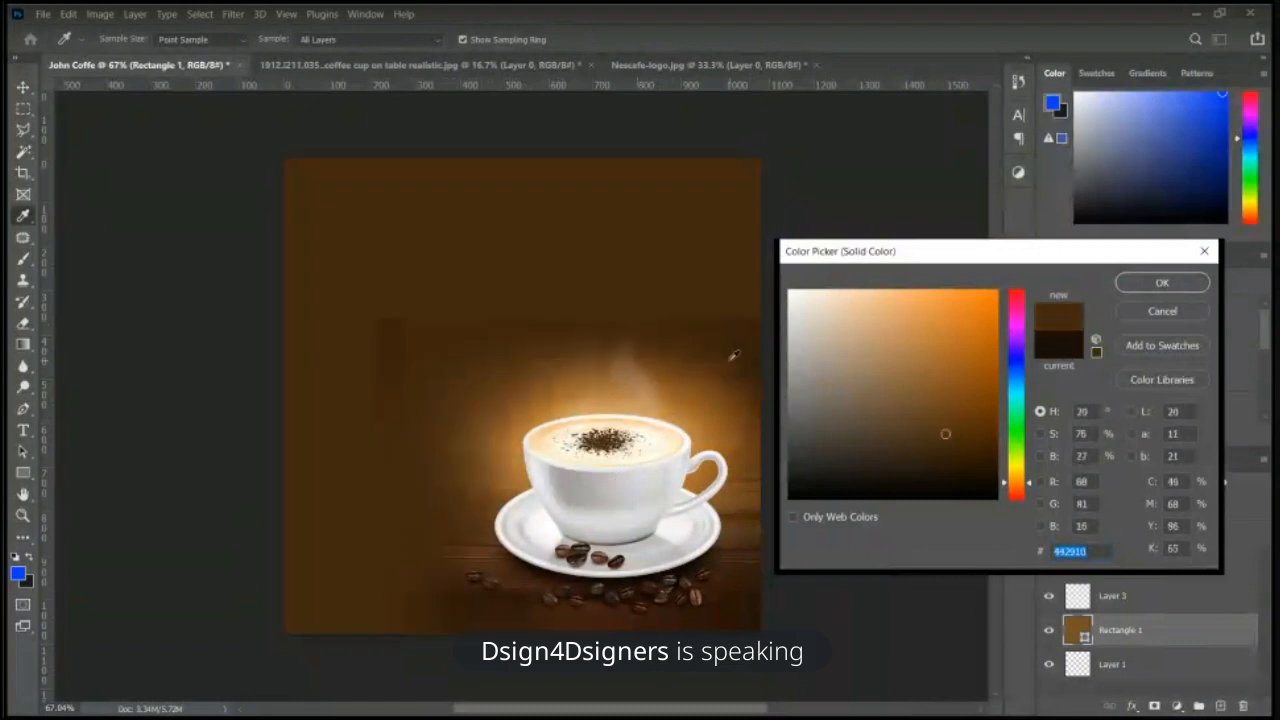
{"action": "left_click", "coordinate": [1152, 281]}
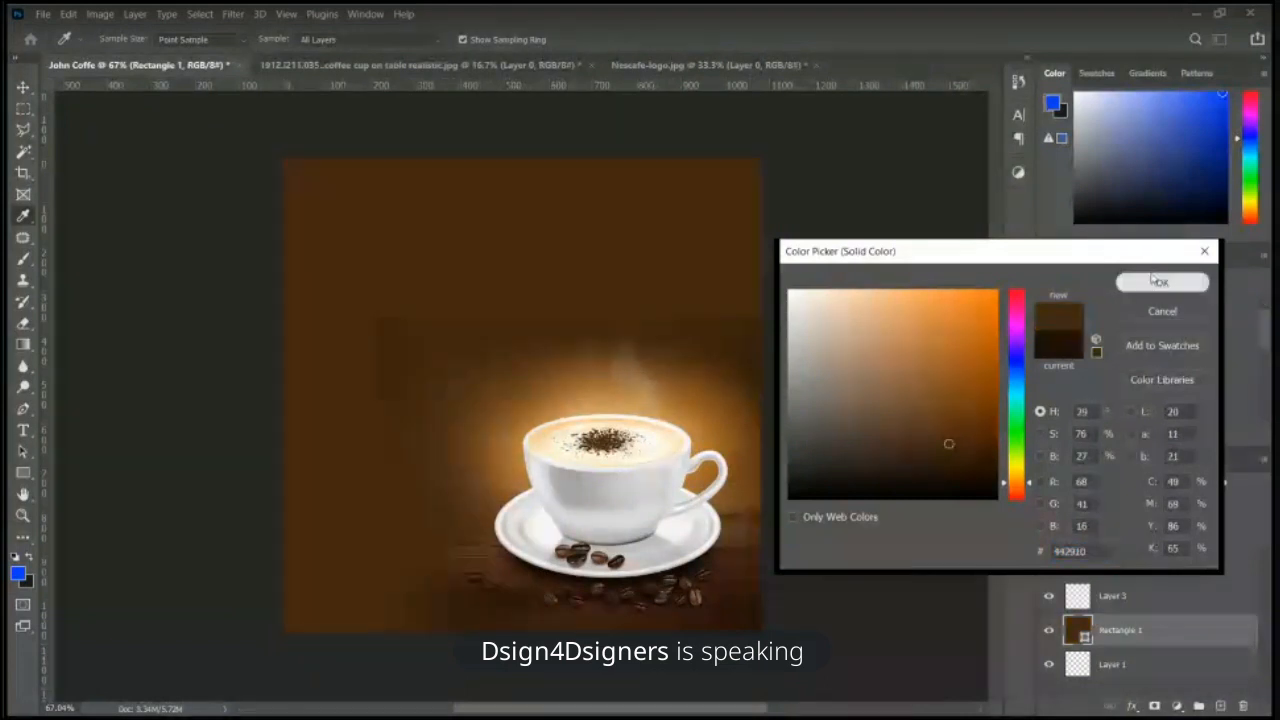
Step: Paint black on the Coffe image layer mask with the soft brush at 11% flow to fade the image's upper and left edges
{"action": "left_click", "coordinate": [1108, 575]}
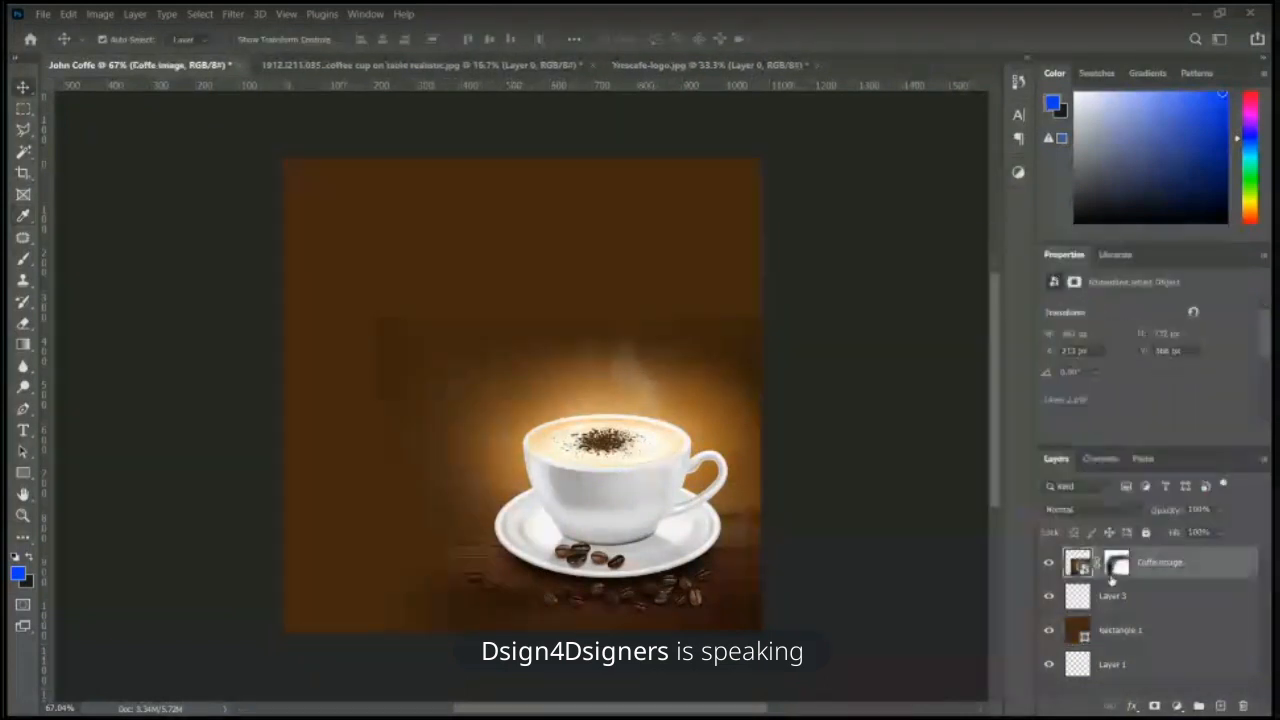
{"action": "key", "text": "b"}
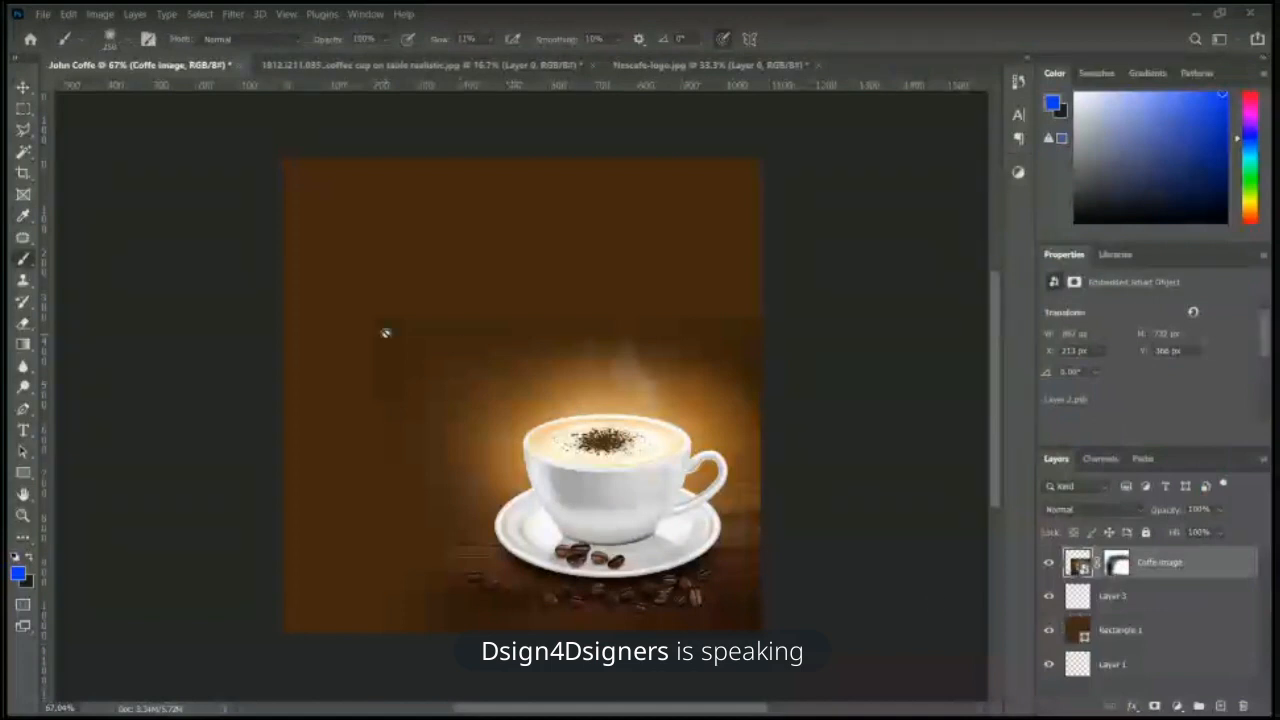
{"action": "left_click", "coordinate": [1116, 565]}
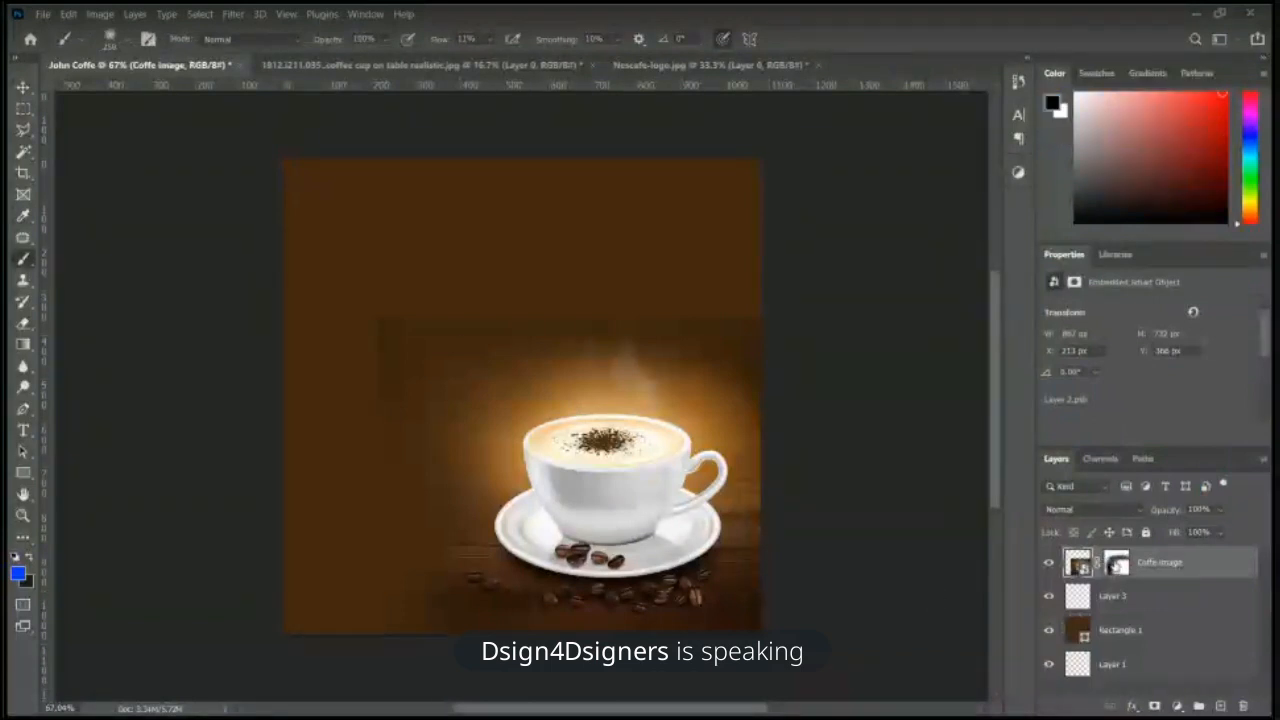
{"action": "left_click", "coordinate": [1078, 565]}
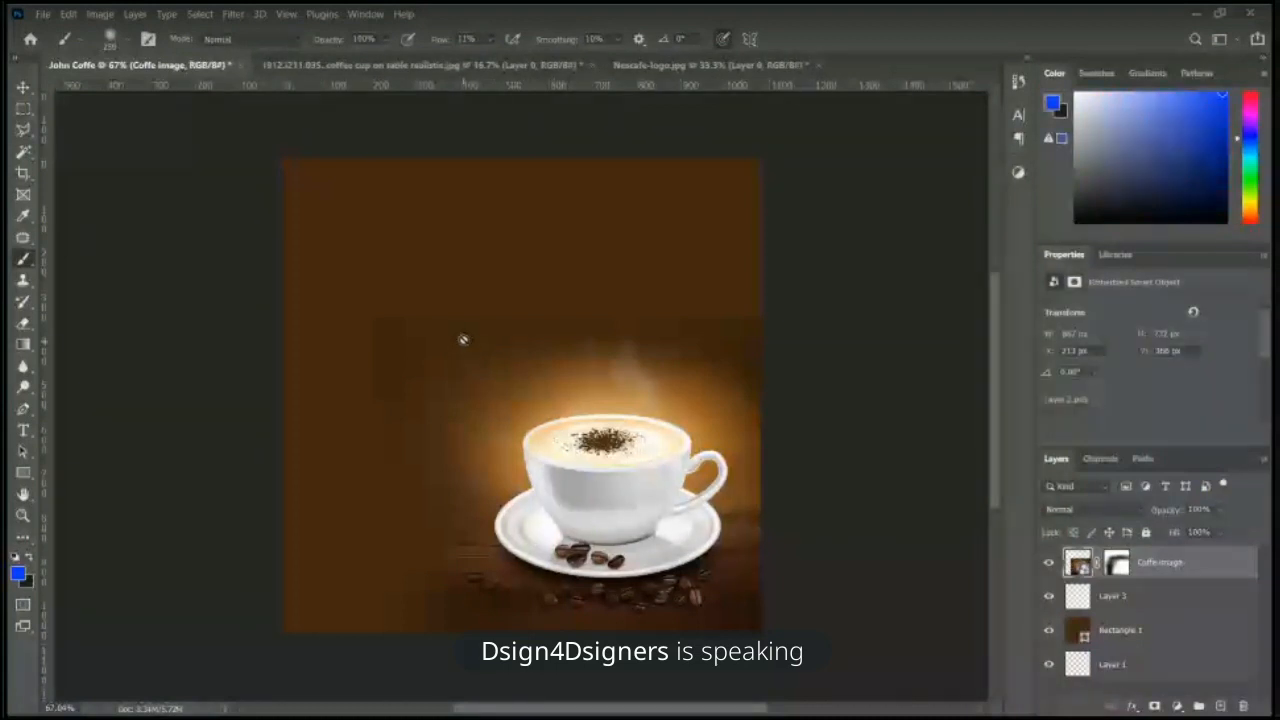
{"action": "left_click", "coordinate": [1116, 565]}
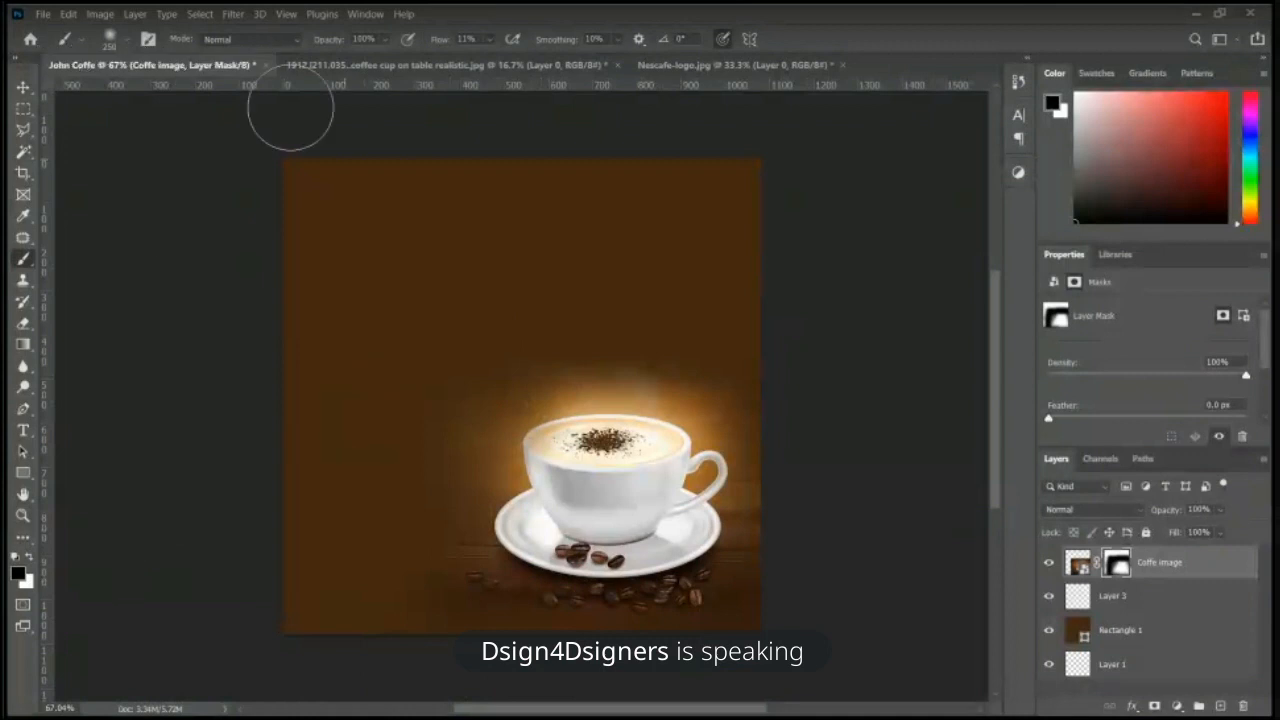
Step: Duplicate the Coffe image layer, hide the original, and delete the copy's layer mask
{"action": "left_click", "coordinate": [23, 87]}
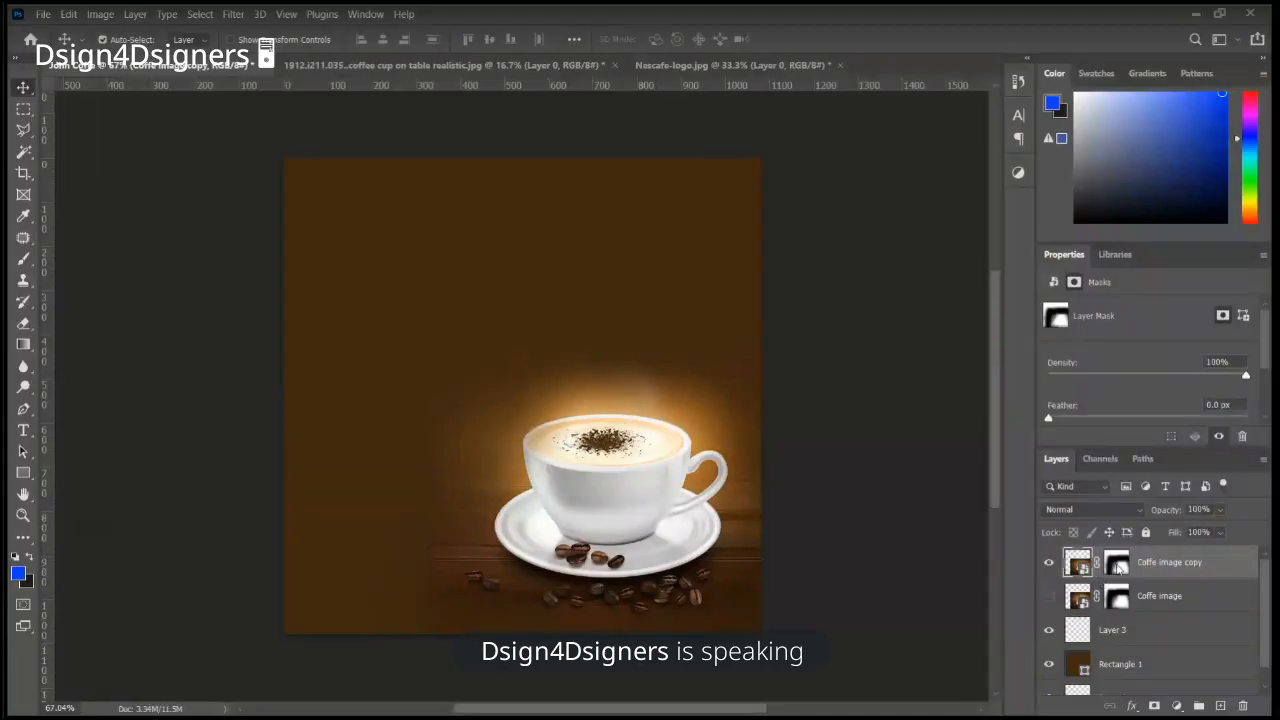
{"action": "key", "text": "Delete"}
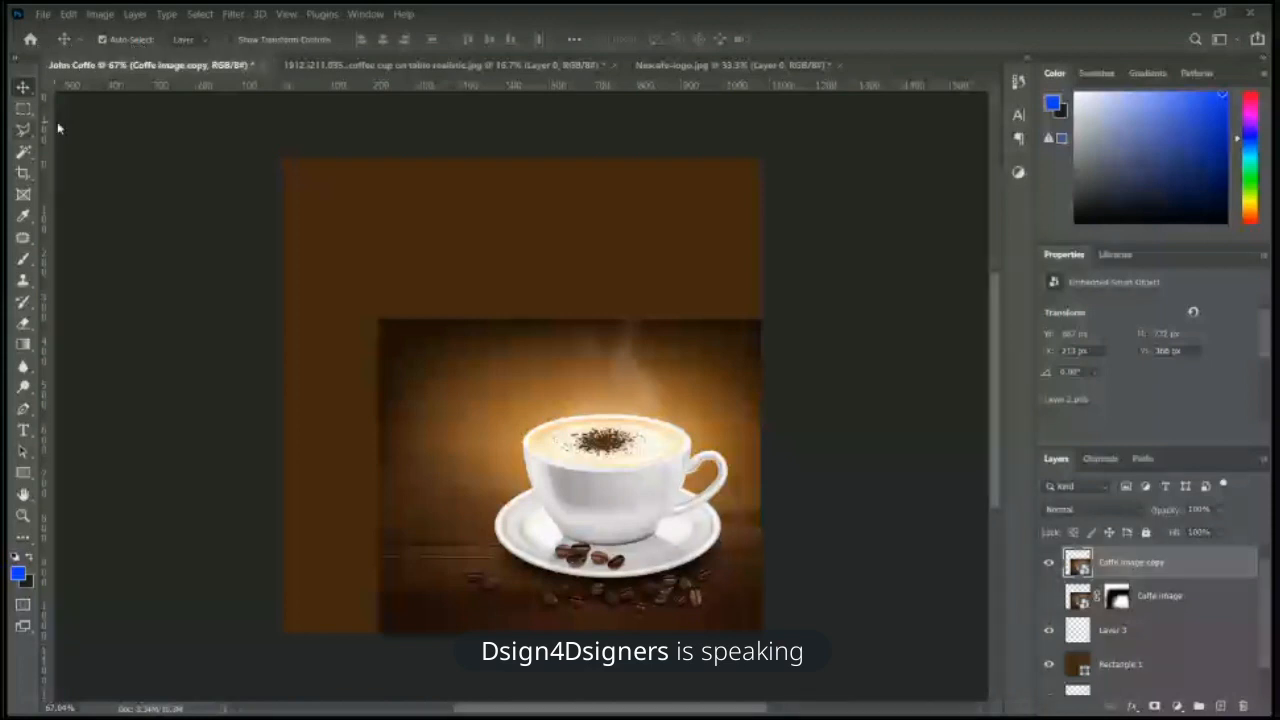
Step: Rasterize the Coffe image copy layer, marking a trial rectangular selection along the canvas's left side and clearing it
{"action": "right_click", "coordinate": [24, 109]}
{"action": "left_click", "coordinate": [23, 89]}
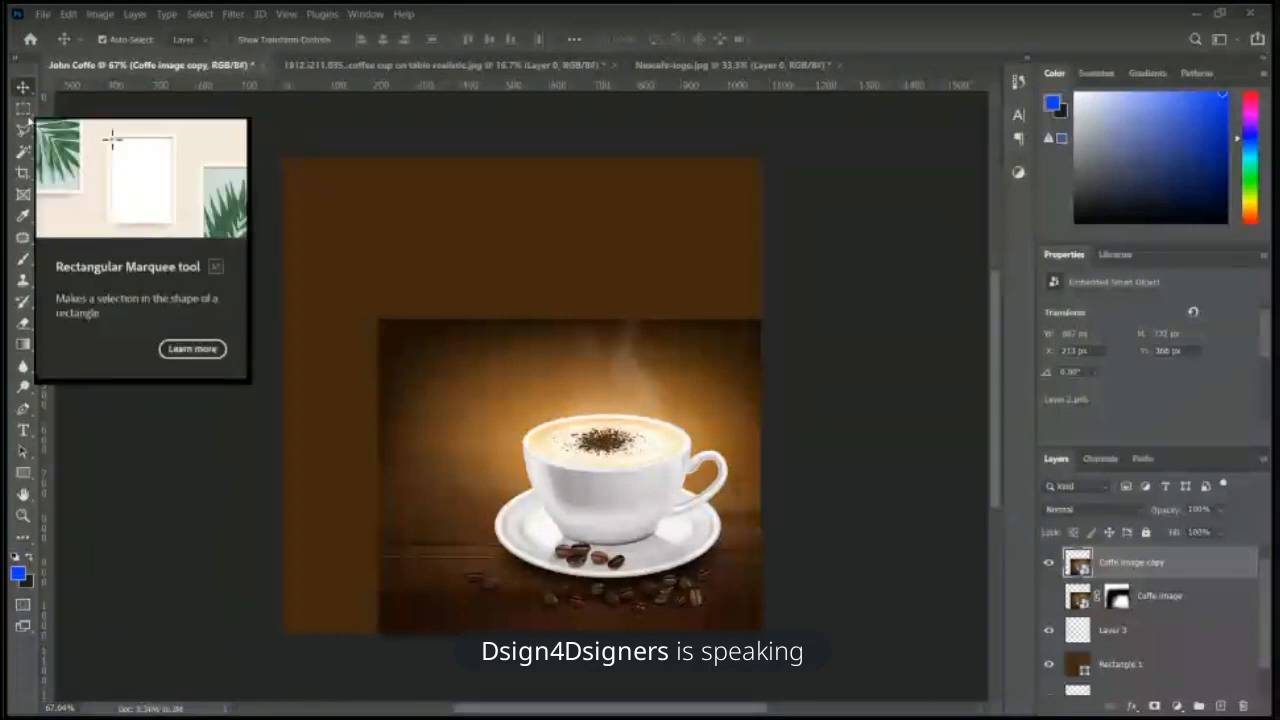
{"action": "left_click", "coordinate": [25, 112]}
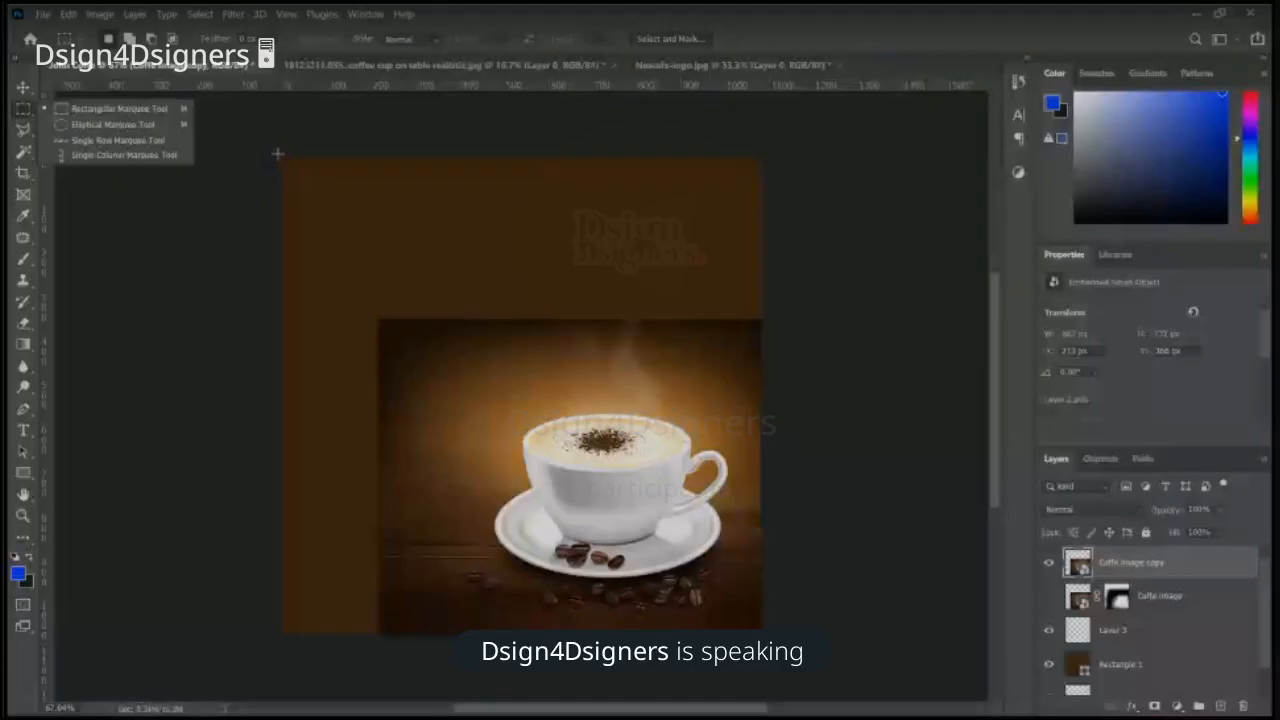
{"action": "left_click_drag", "start_coordinate": [285, 157], "coordinate": [402, 632]}
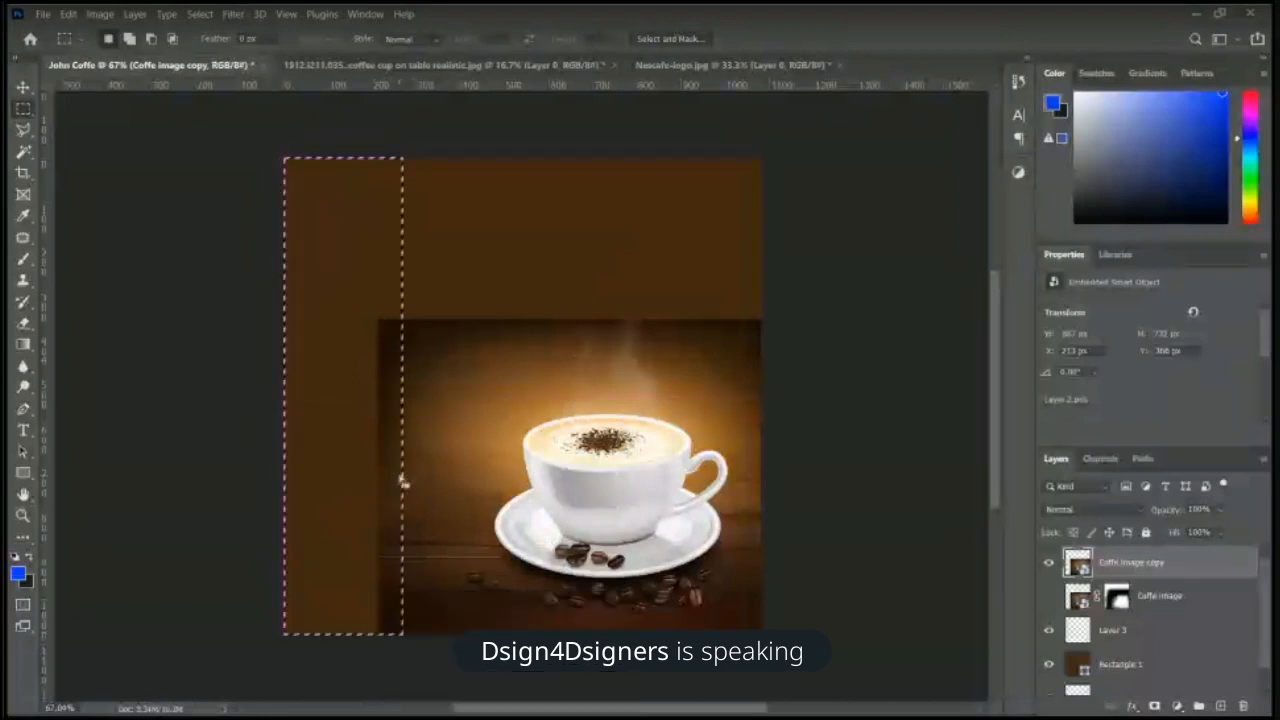
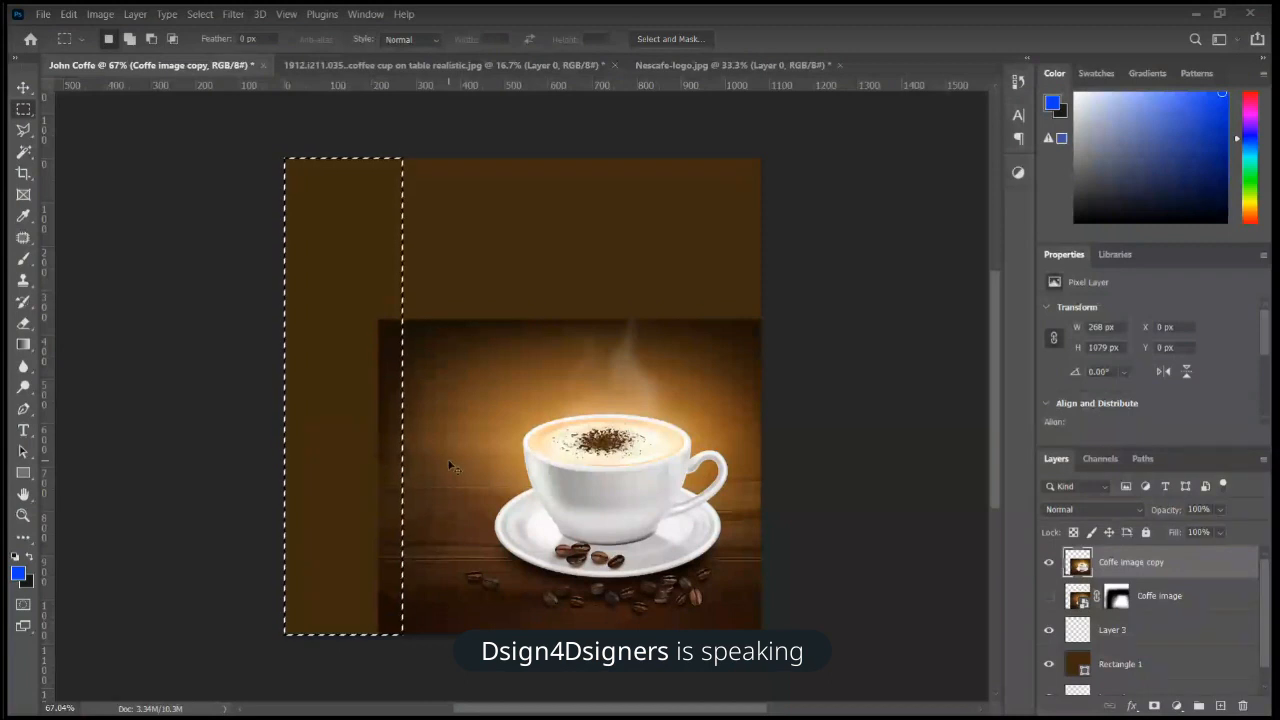
{"action": "key", "text": "ctrl+d"}
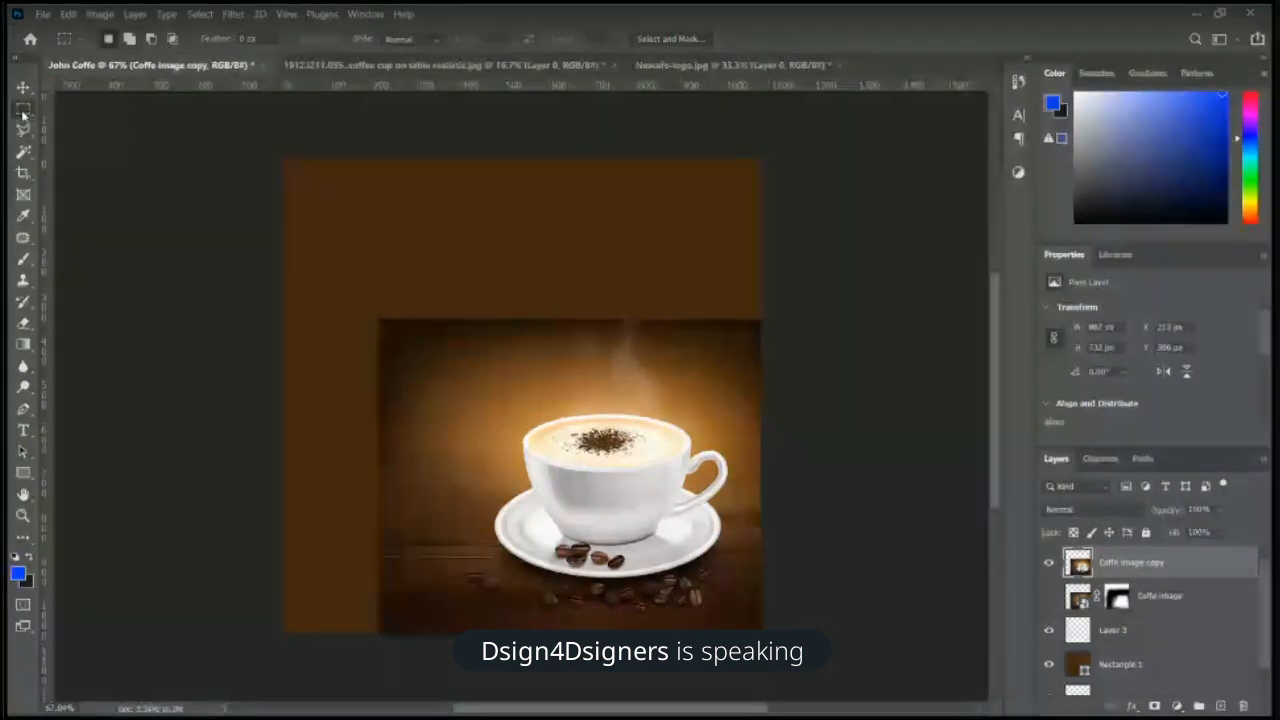
{"action": "left_click", "coordinate": [23, 87]}
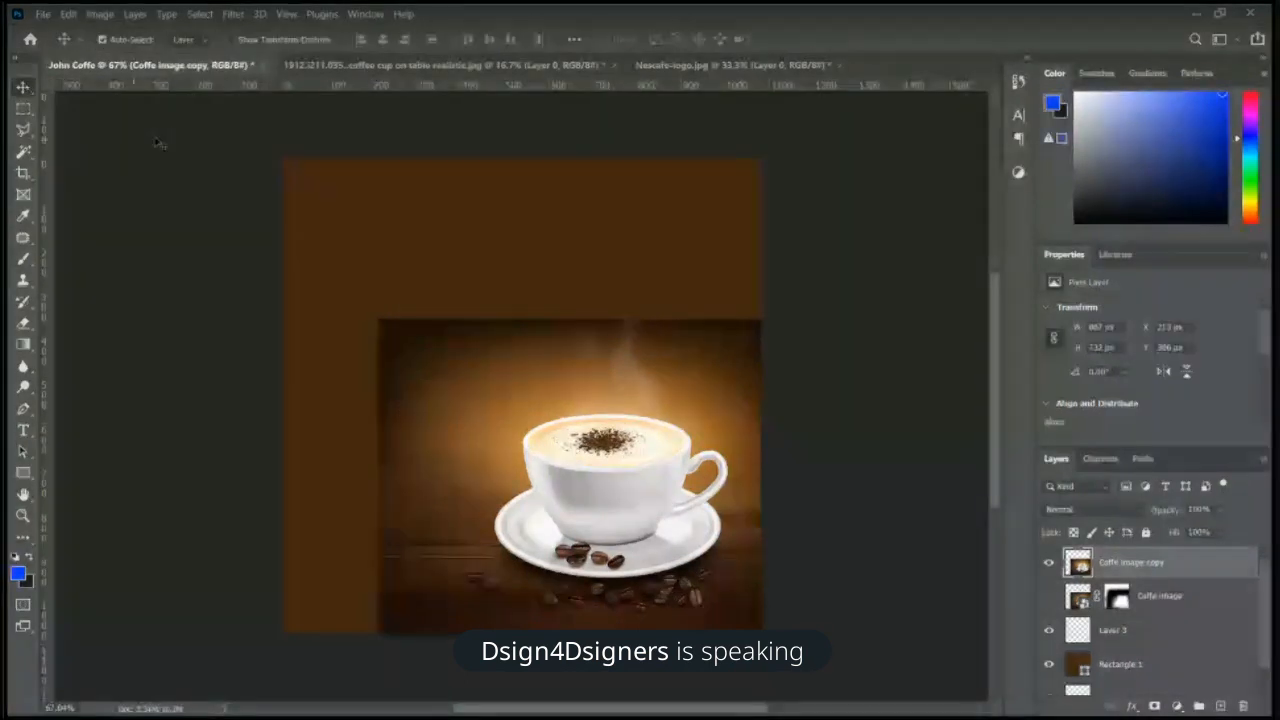
Step: Select a full-height strip about 259 px wide along the canvas's left edge and fill it with Content-Aware, then deselect
{"action": "left_click", "coordinate": [23, 107]}
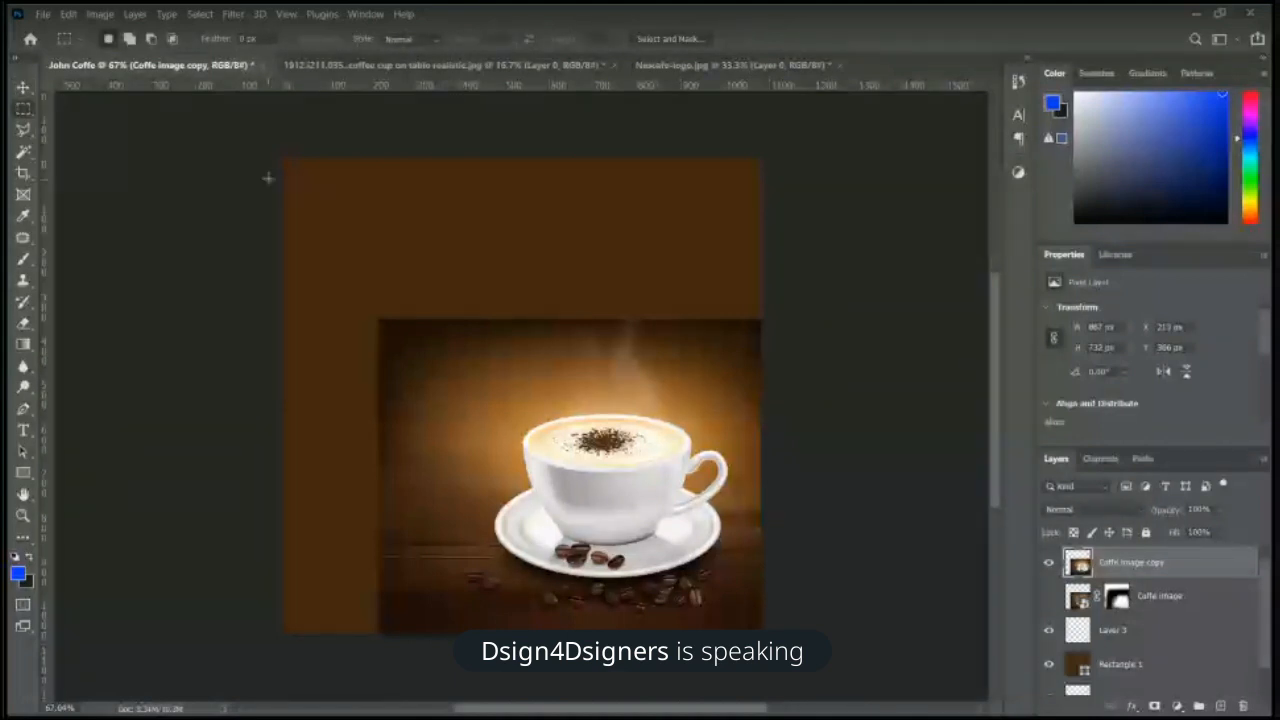
{"action": "left_click_drag", "start_coordinate": [280, 154], "coordinate": [399, 634]}
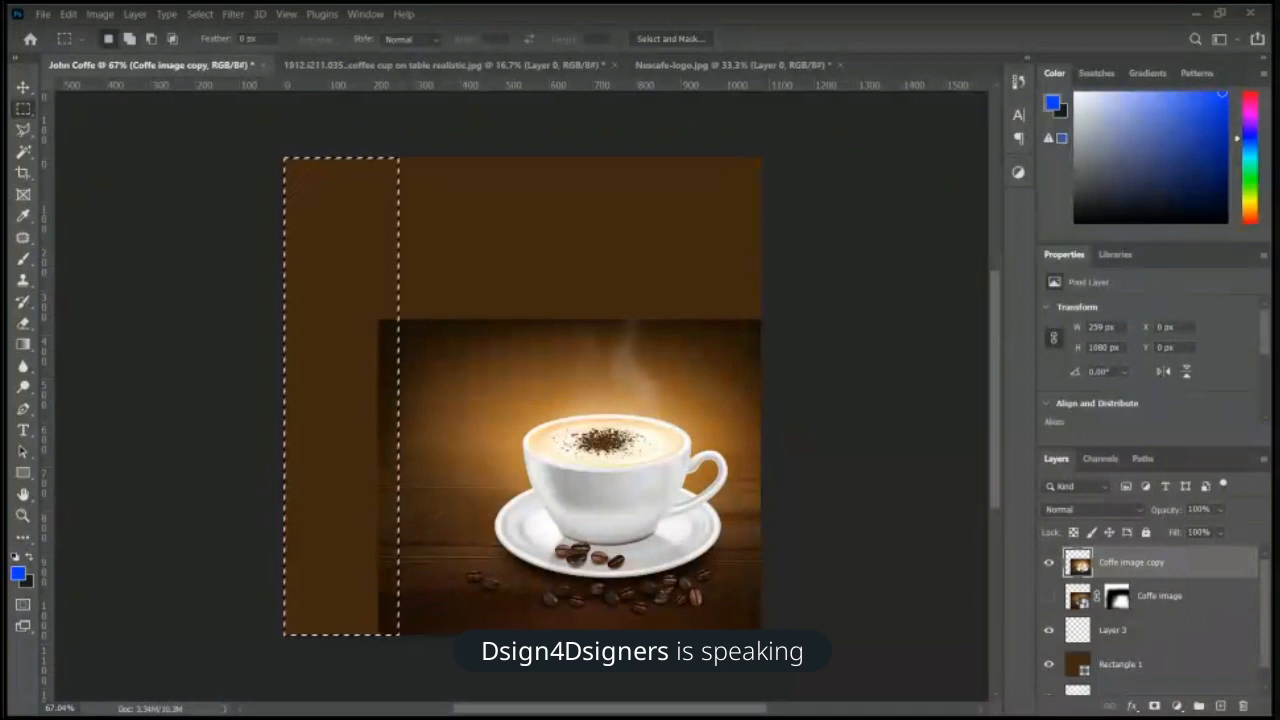
{"action": "key", "text": "shift+F5"}
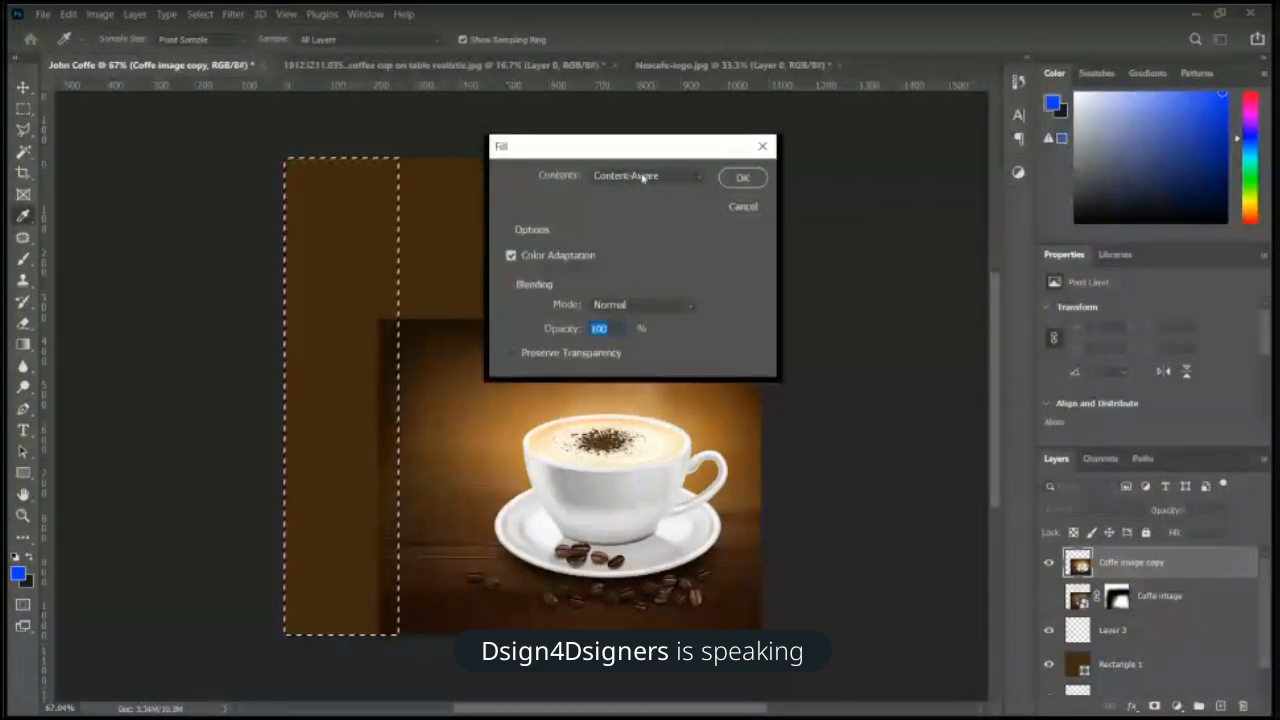
{"action": "left_click", "coordinate": [643, 178]}
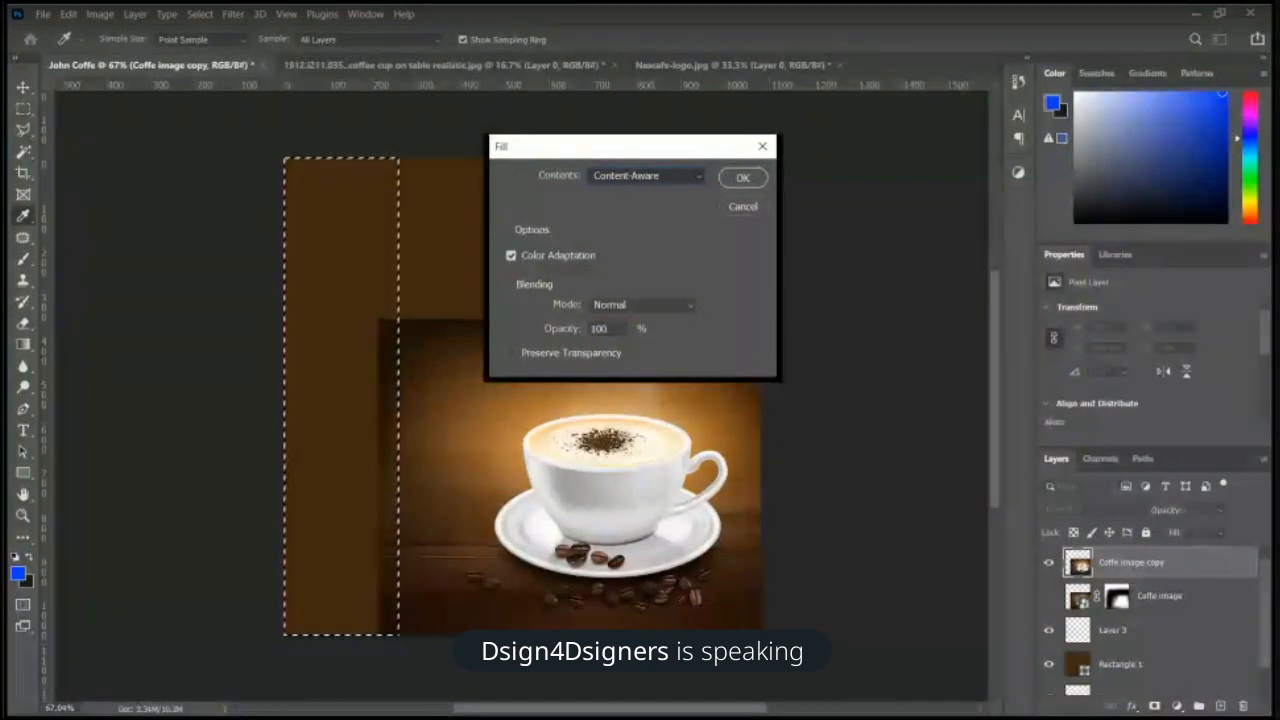
{"action": "left_click", "coordinate": [742, 178]}
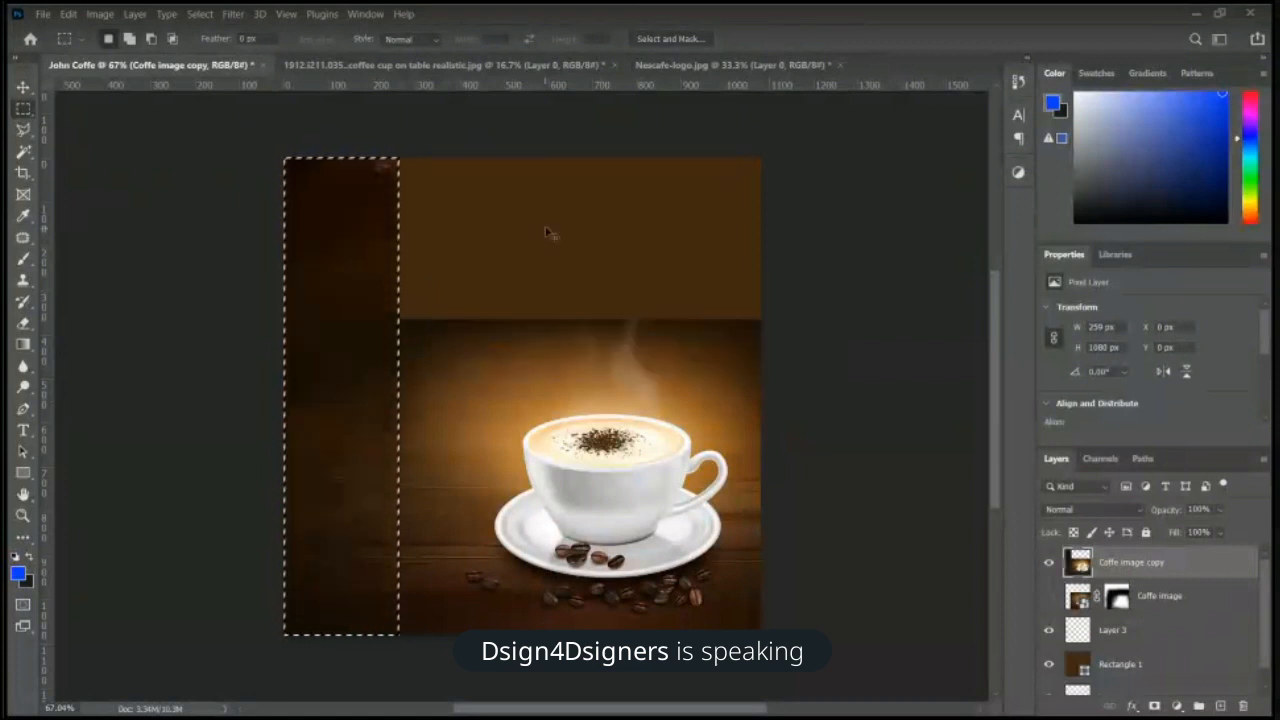
{"action": "key", "text": "ctrl+d"}
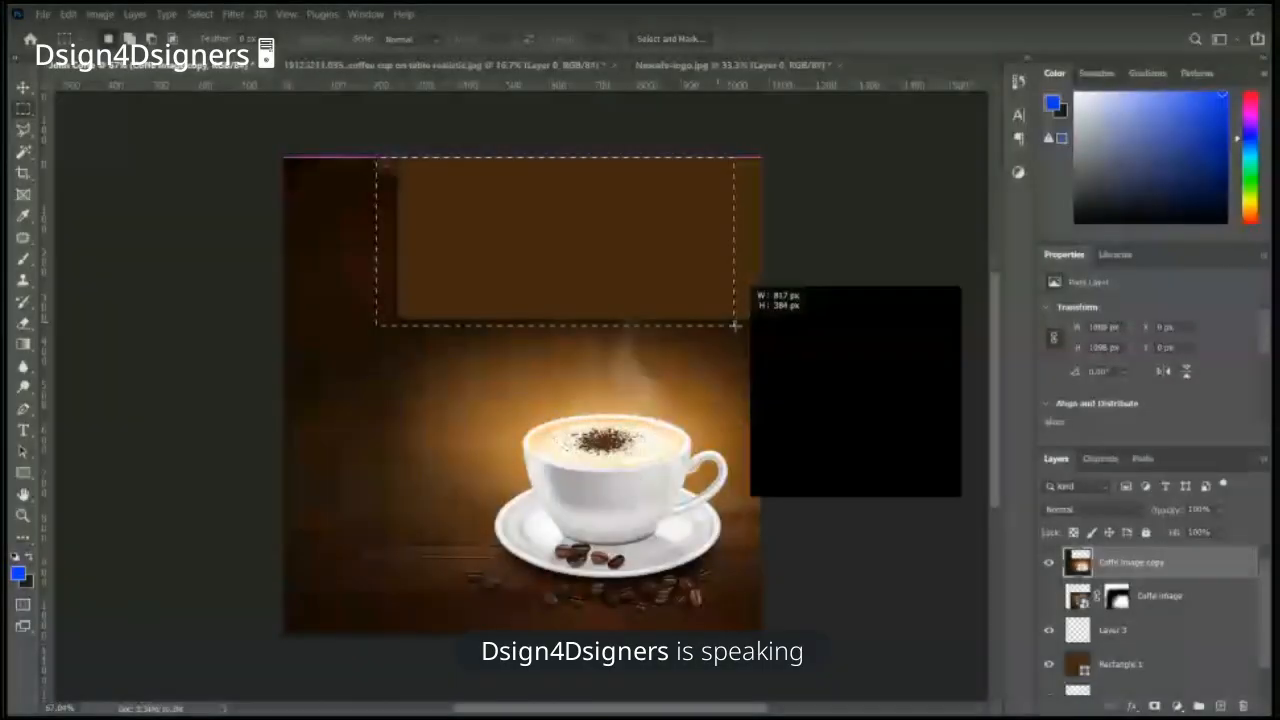
Step: Select the empty area above the coffee image, about 870 x 387 px, fill it with Content-Aware, and deselect
{"action": "left_click_drag", "start_coordinate": [735, 325], "coordinate": [761, 328]}
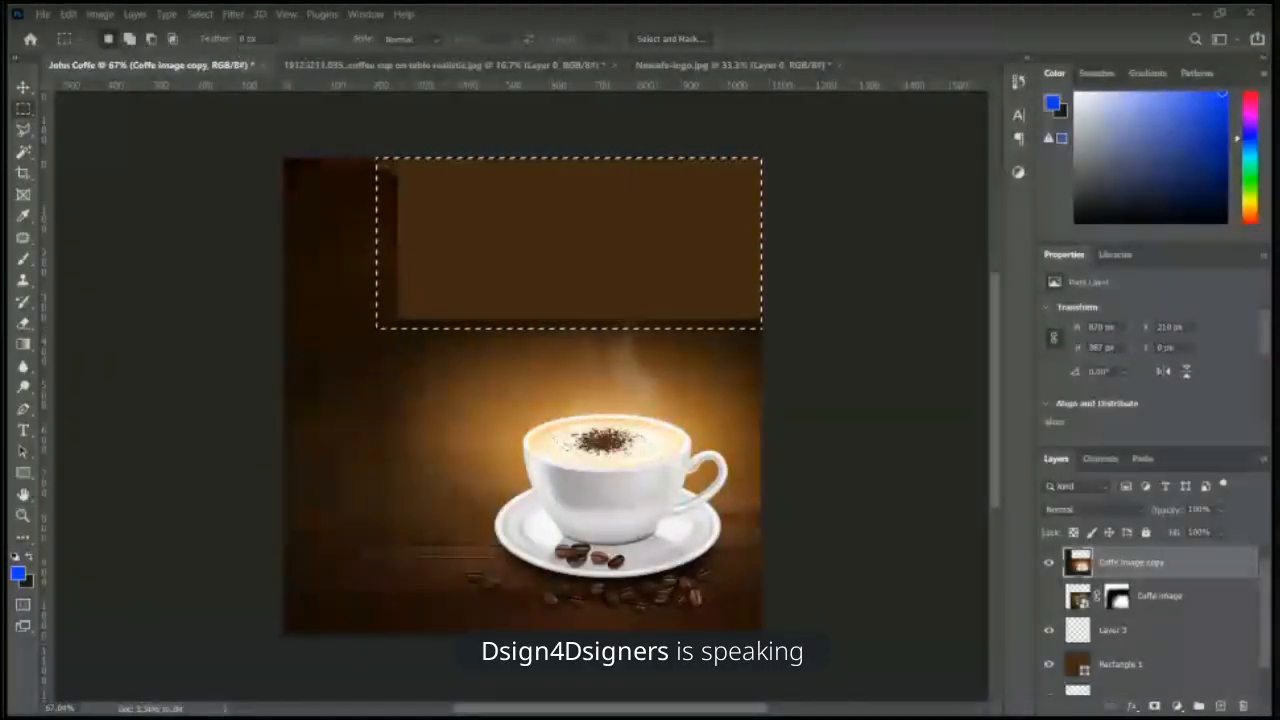
{"action": "key", "text": "shift+F5"}
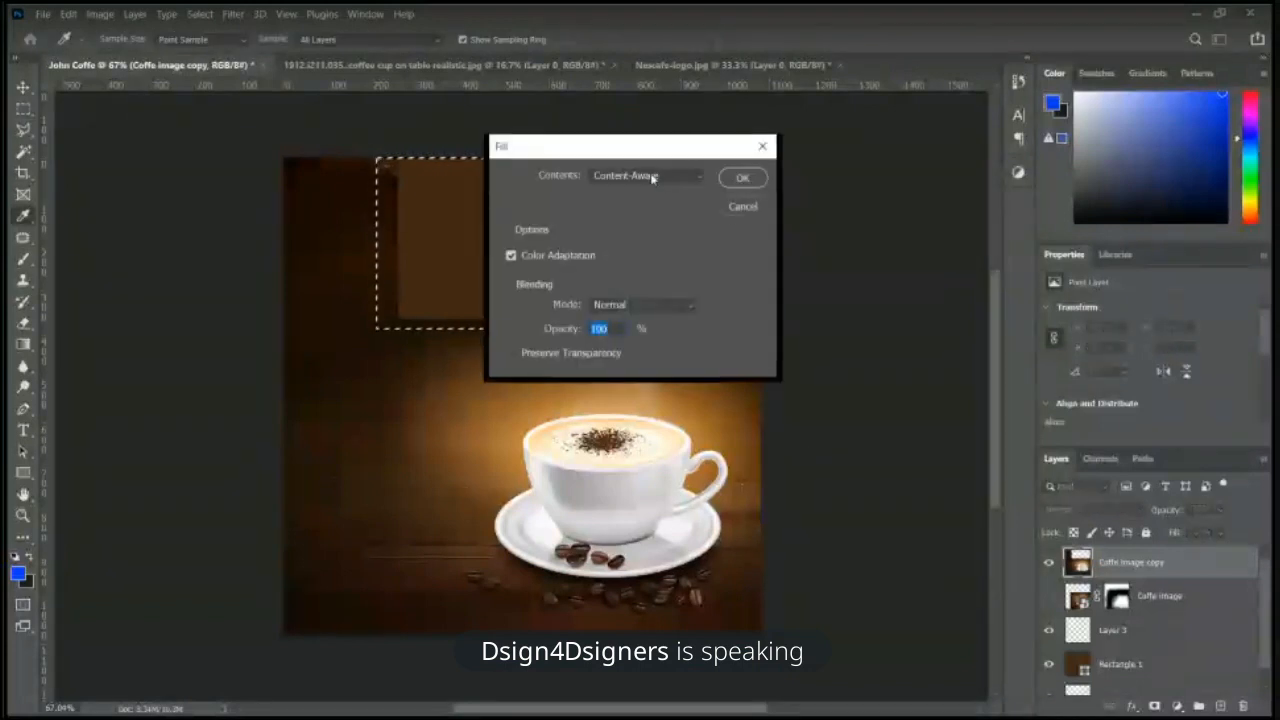
{"action": "left_click", "coordinate": [742, 178]}
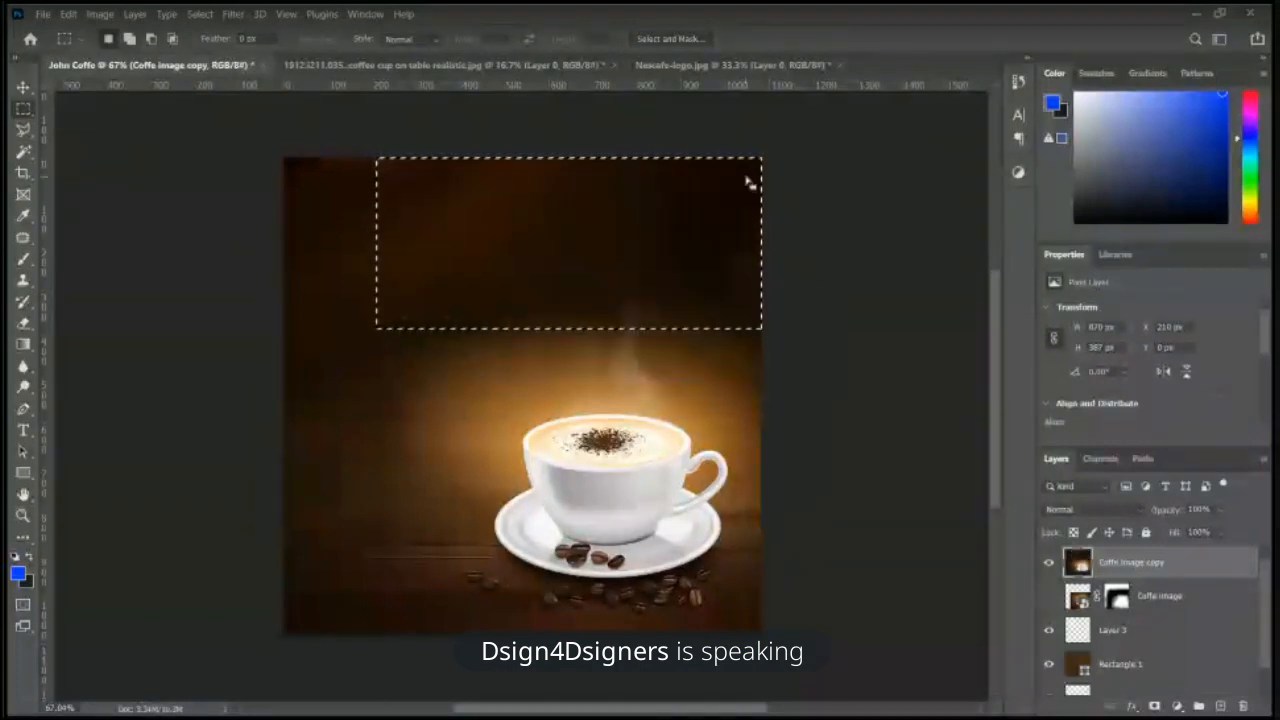
{"action": "key", "text": "ctrl+d"}
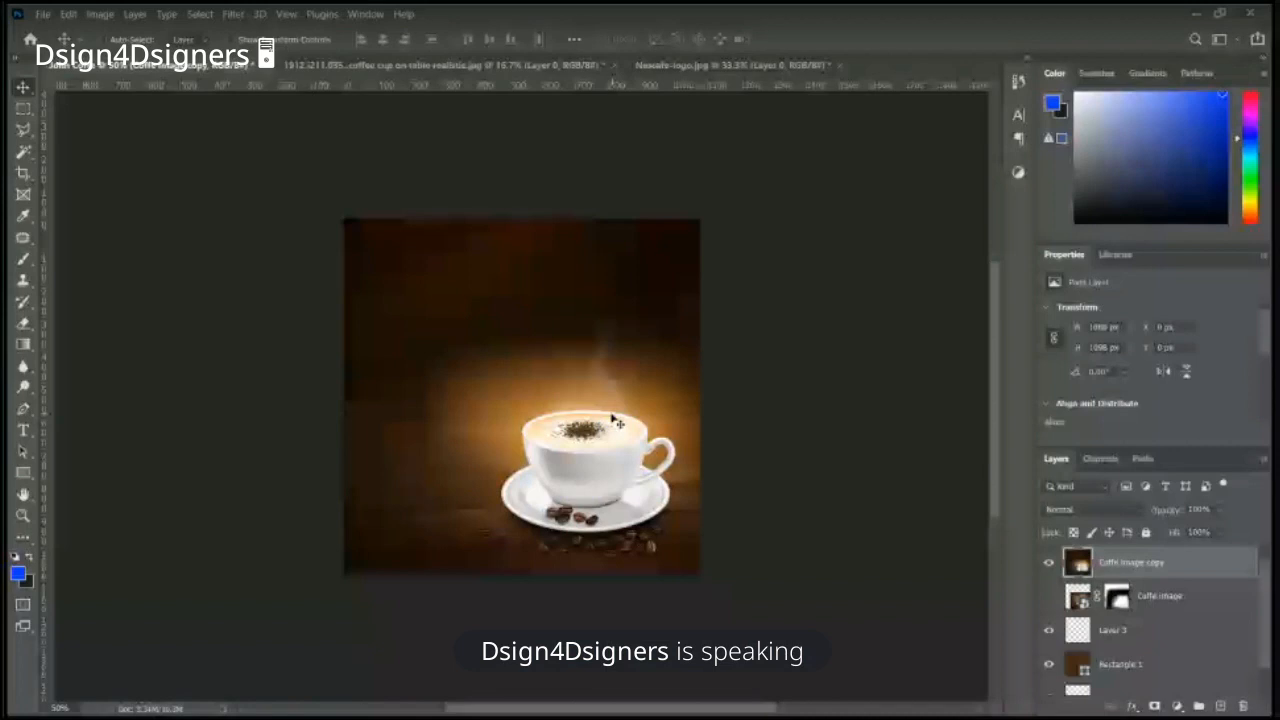
Step: Examine the extended background around the cup at several zoom levels for visible seams
{"action": "key", "text": "ctrl+plus"}
{"action": "key", "text": "ctrl+plus"}
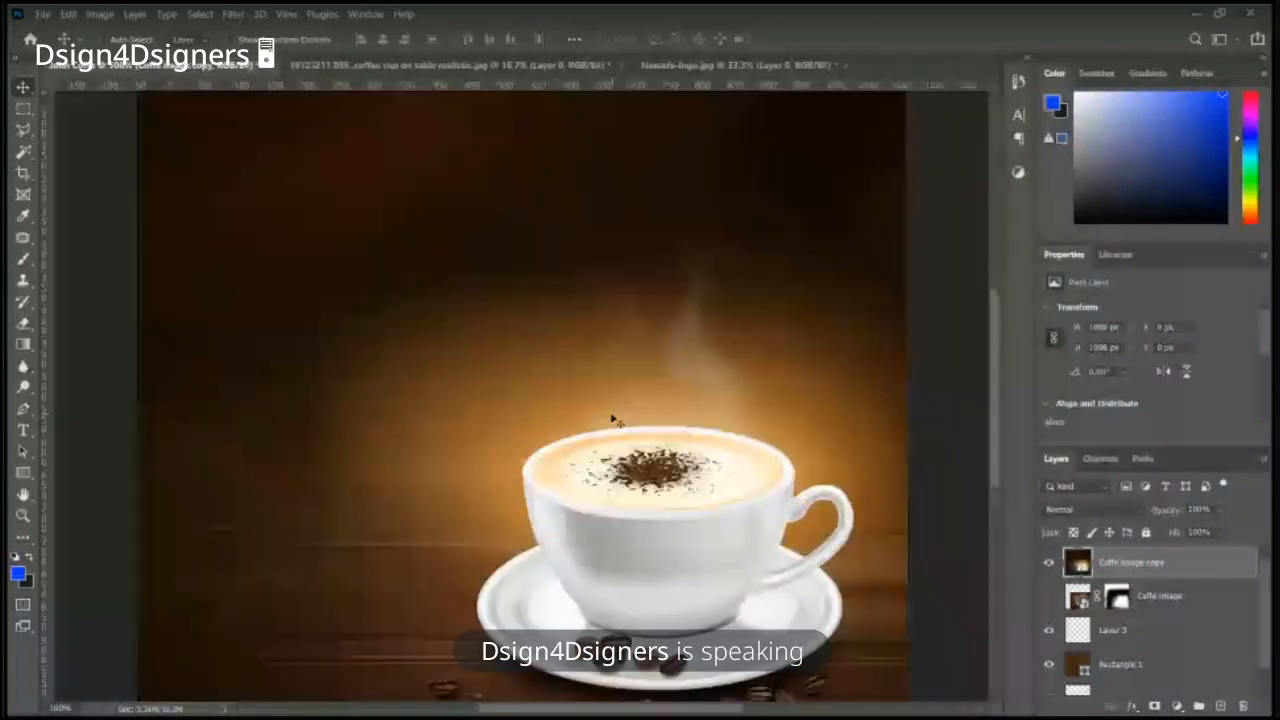
{"action": "key", "text": "ctrl+minus"}
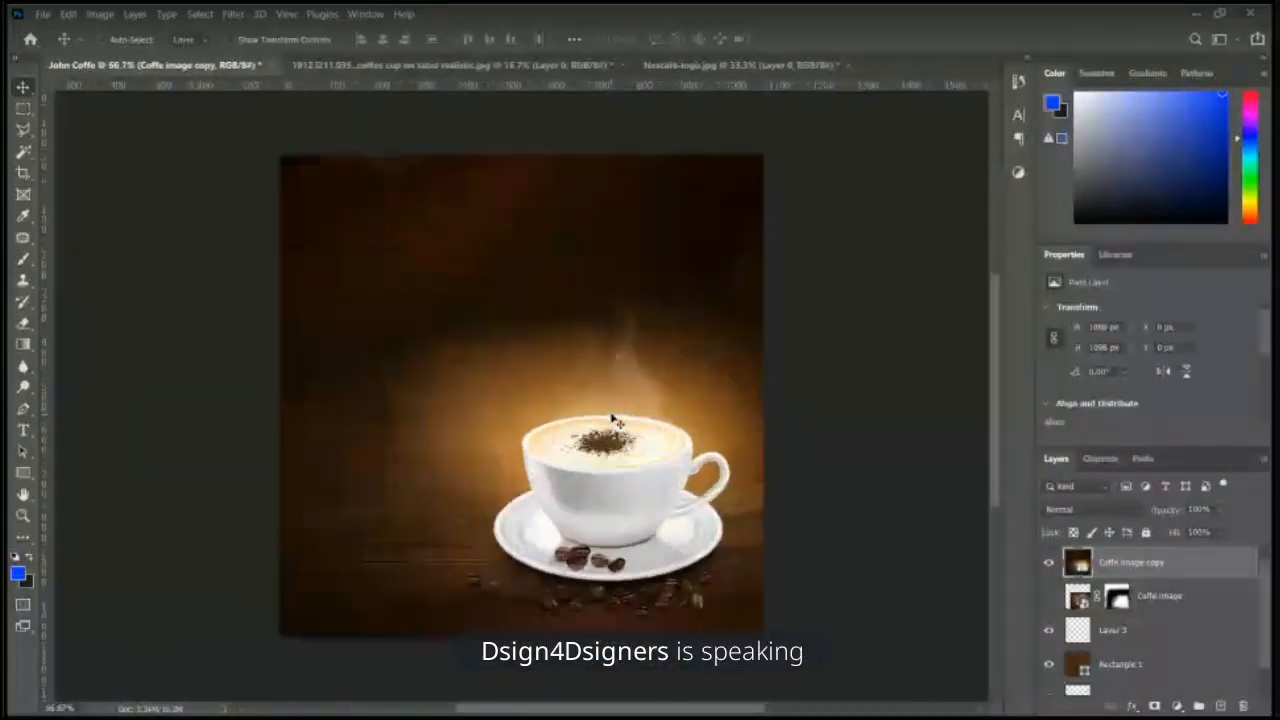
{"action": "key", "text": "ctrl+plus"}
{"action": "key", "text": "ctrl+plus"}
{"action": "key", "text": "ctrl+minus"}
{"action": "key", "text": "ctrl+minus"}
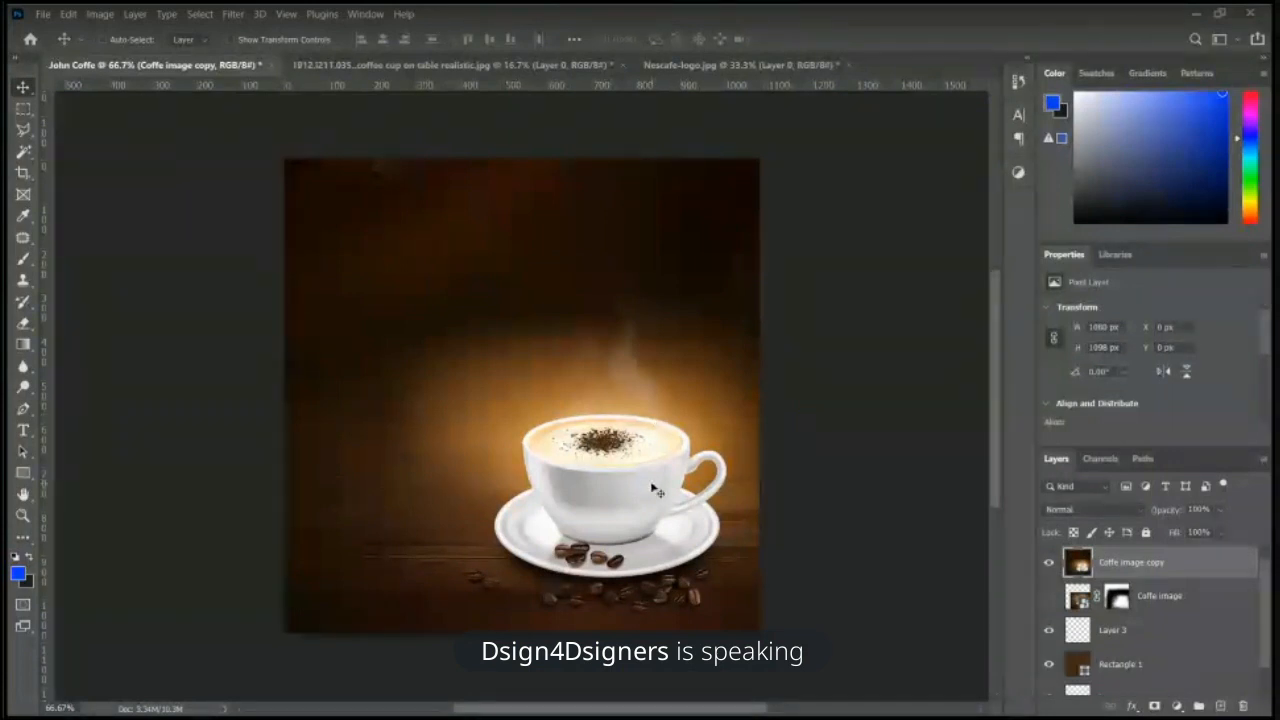
{"action": "key", "text": "ctrl+minus"}
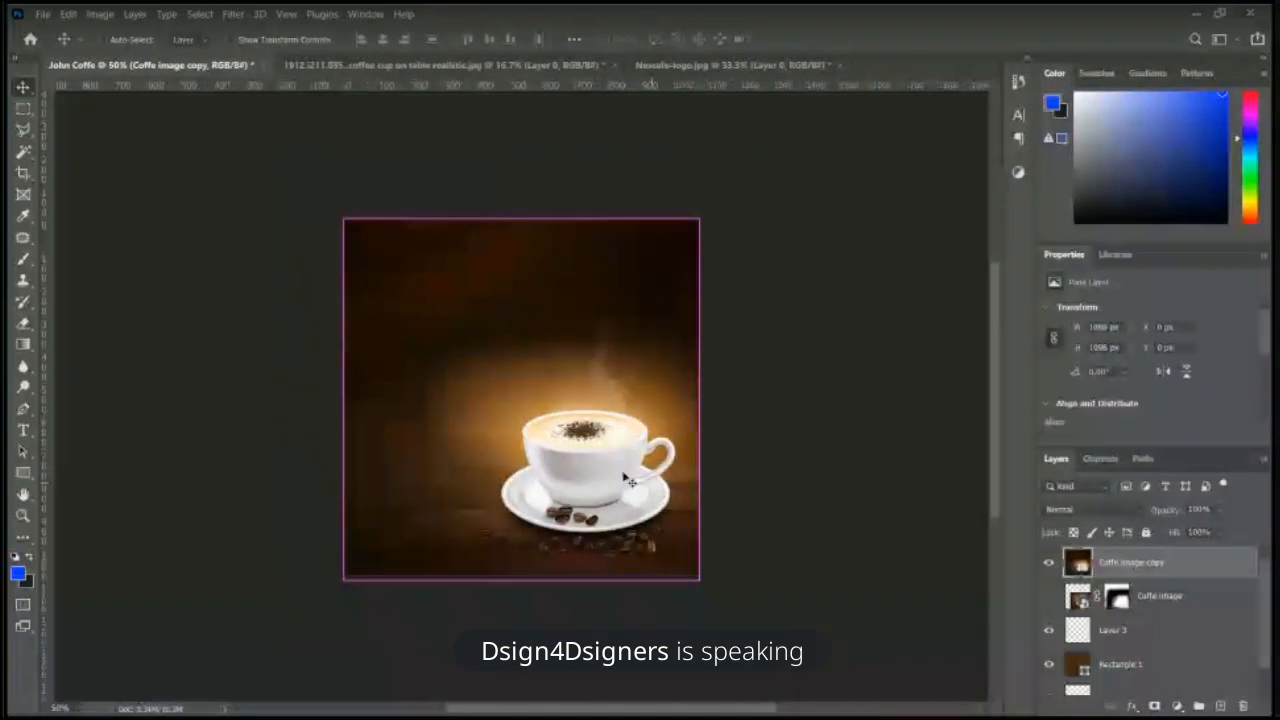
{"action": "key", "text": "ctrl+t"}
{"action": "left_click_drag", "start_coordinate": [699, 219], "coordinate": [705, 215]}
{"action": "key", "text": "ctrl+z"}
{"action": "key", "text": "Return"}
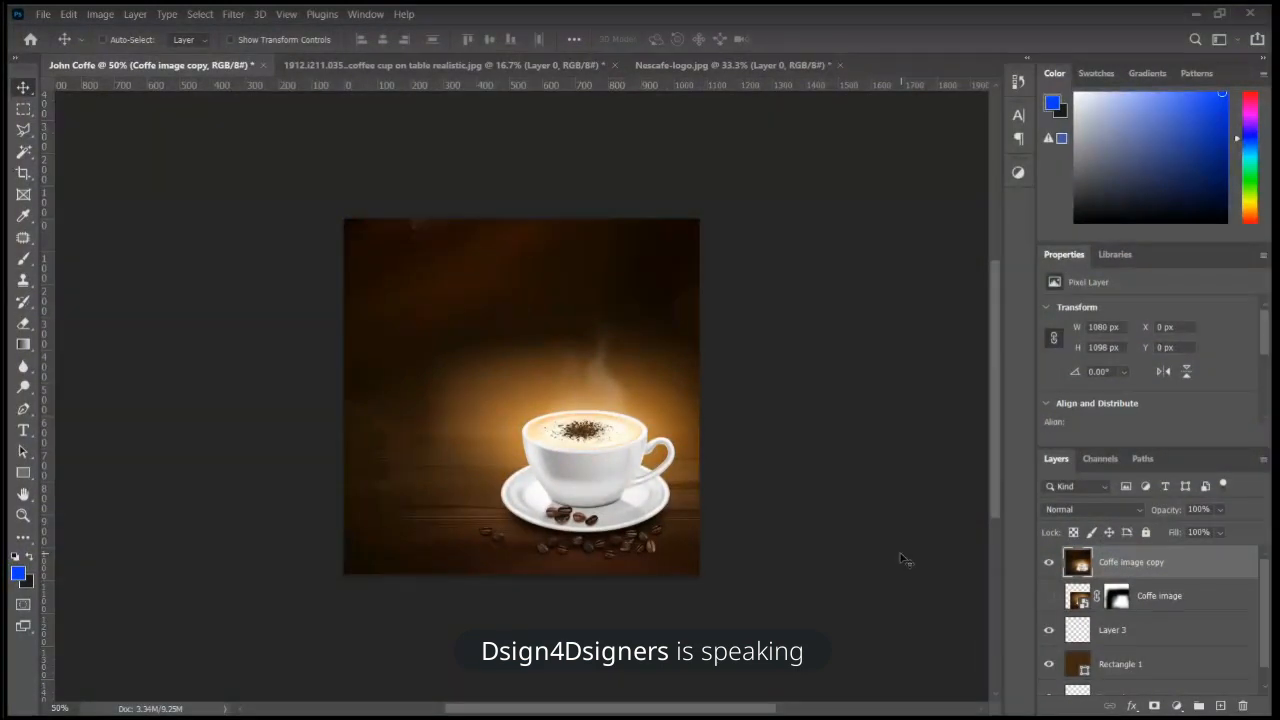
Step: Scale the Coffe image copy layer to about 117% and shift it up, keeping the cup in the canvas's lower-right area
{"action": "key", "text": "ctrl+t"}
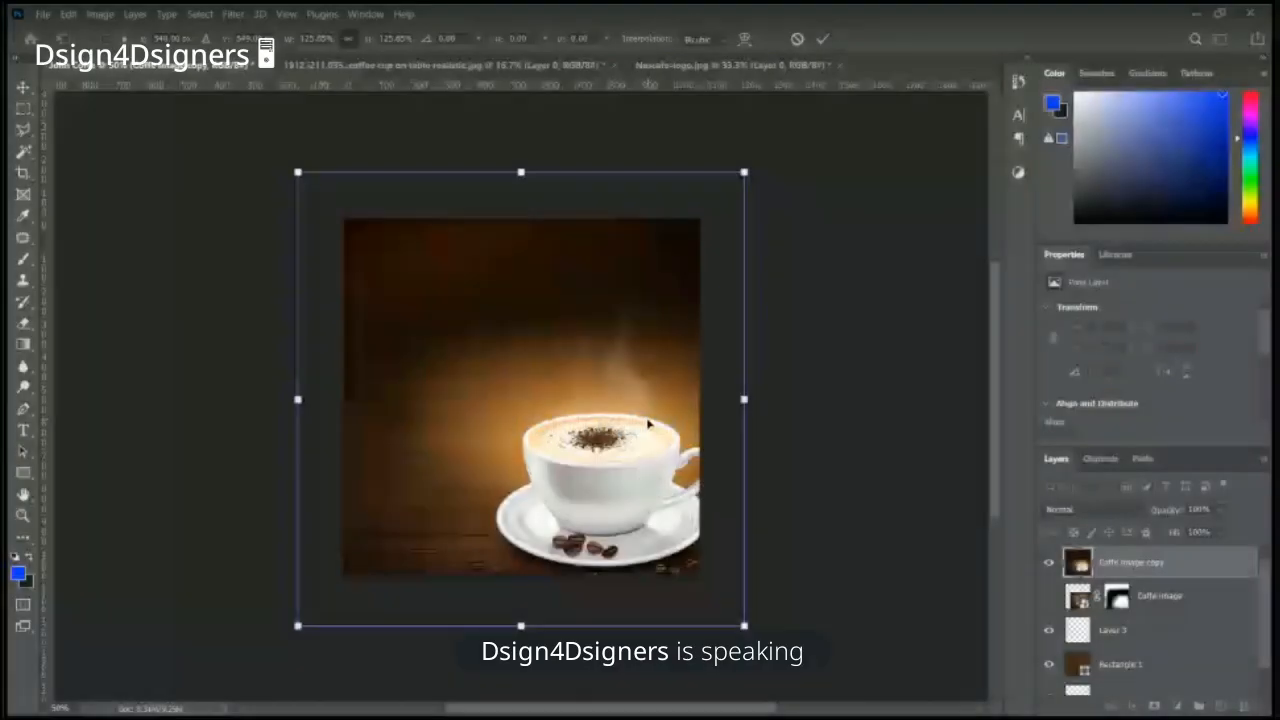
{"action": "left_click_drag", "start_coordinate": [351, 422], "coordinate": [351, 386]}
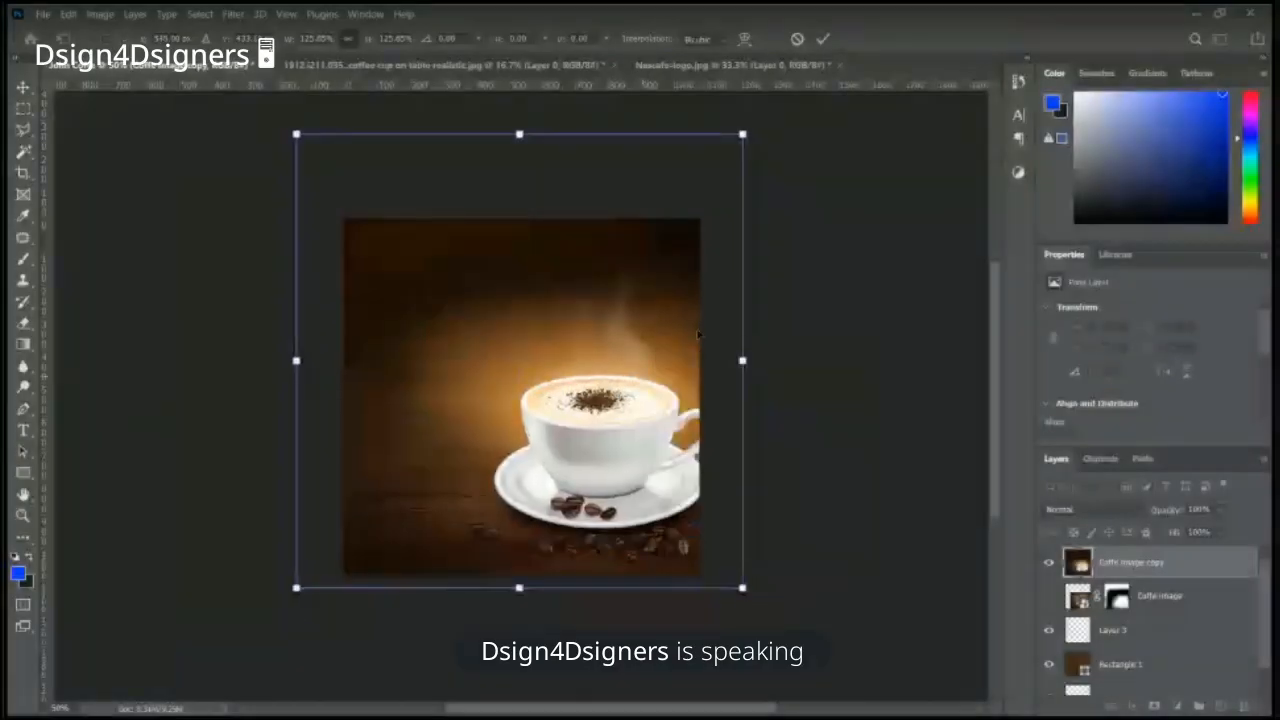
{"action": "mouse_move", "coordinate": [742, 133]}
{"action": "left_mouse_down"}
{"action": "mouse_move", "coordinate": [754, 123]}
{"action": "mouse_move", "coordinate": [745, 131]}
{"action": "left_mouse_up"}
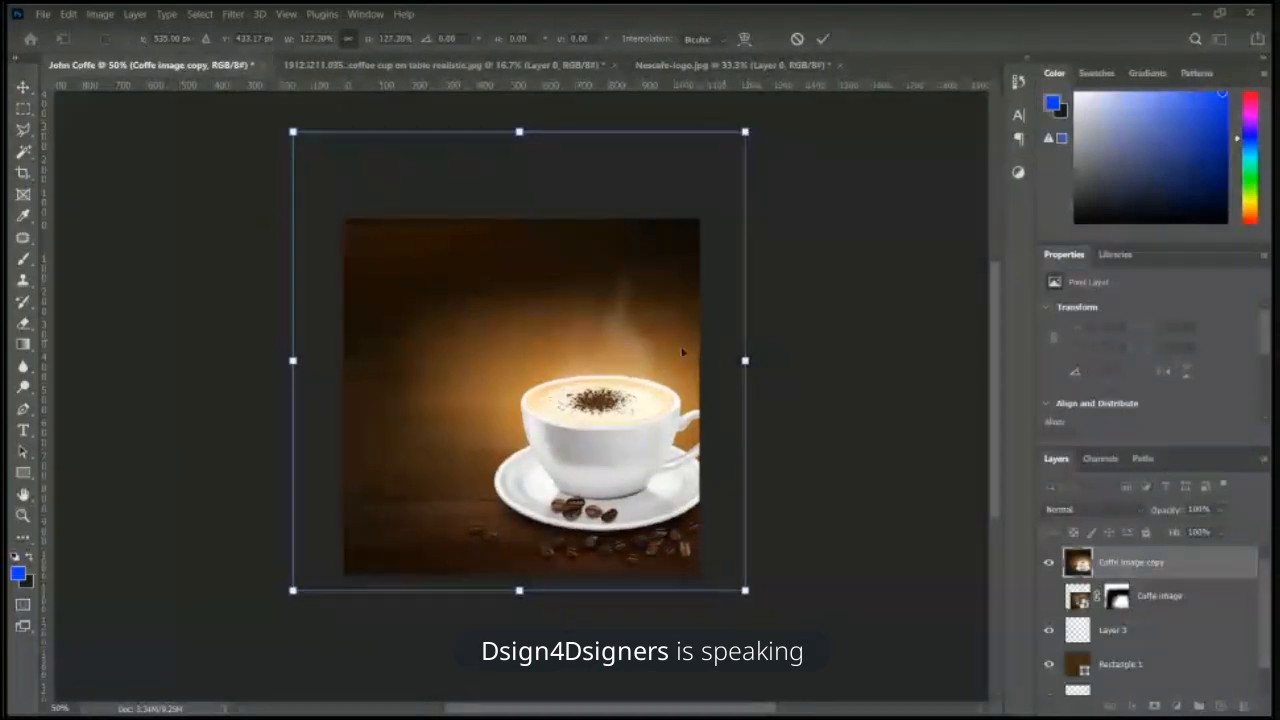
{"action": "left_click_drag", "start_coordinate": [633, 432], "coordinate": [633, 428]}
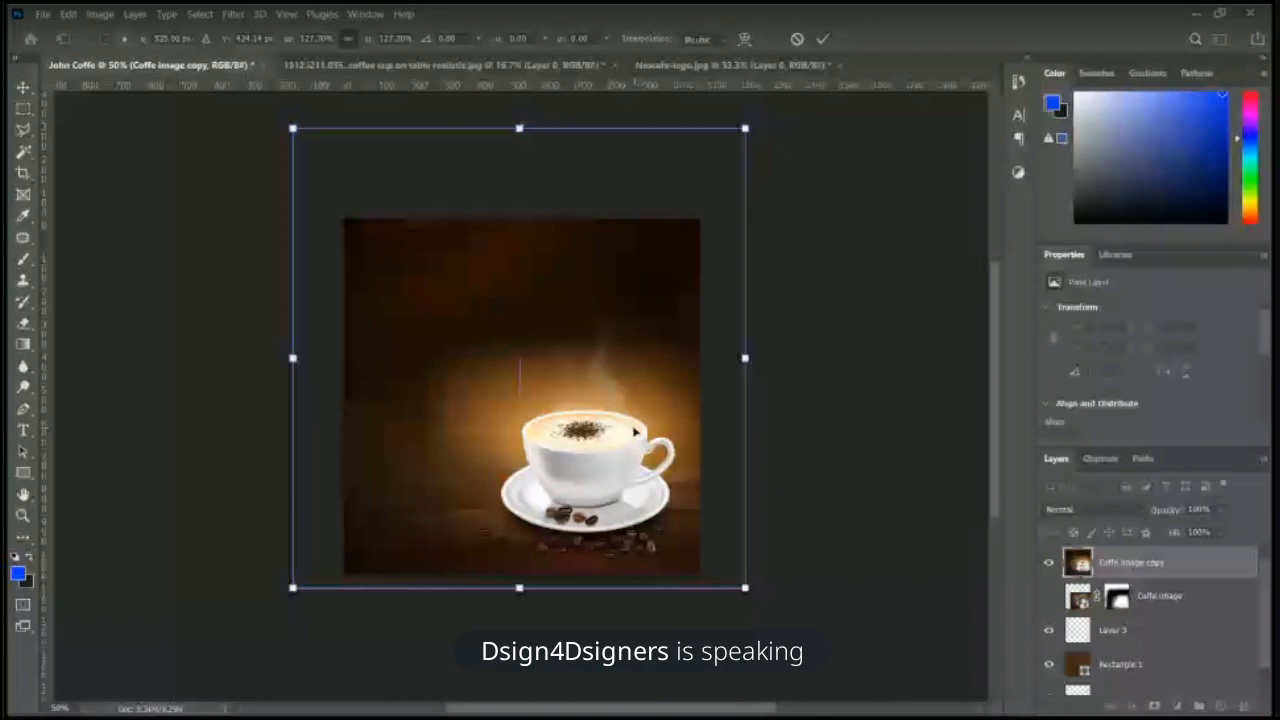
{"action": "left_click_drag", "start_coordinate": [745, 131], "coordinate": [727, 146]}
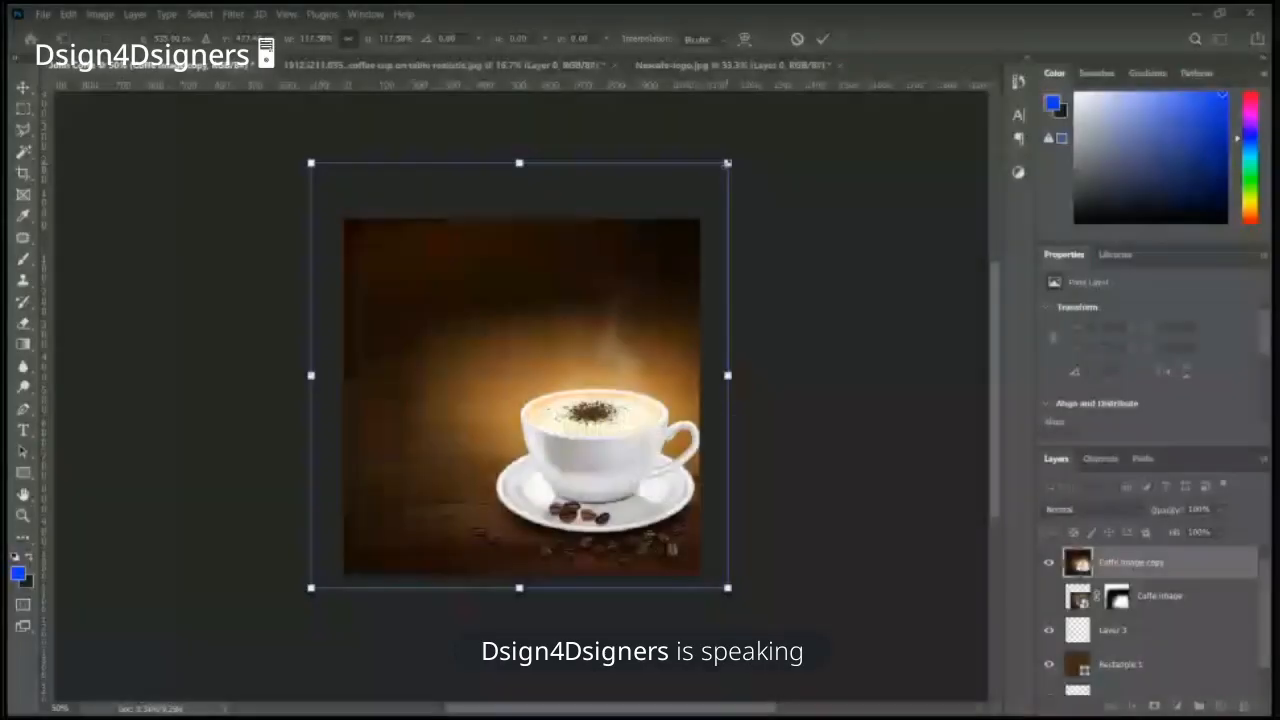
{"action": "key", "text": "Return"}
{"action": "key", "text": "ctrl+plus"}
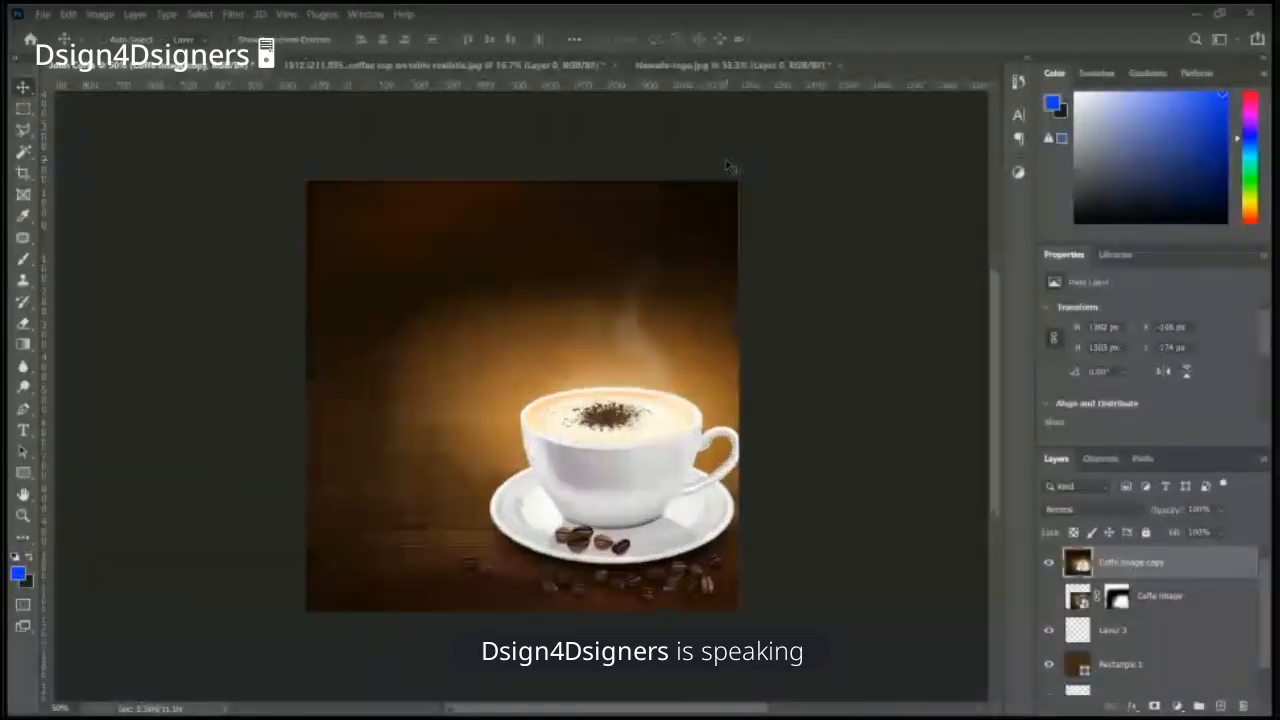
{"action": "key", "text": "ctrl+minus"}
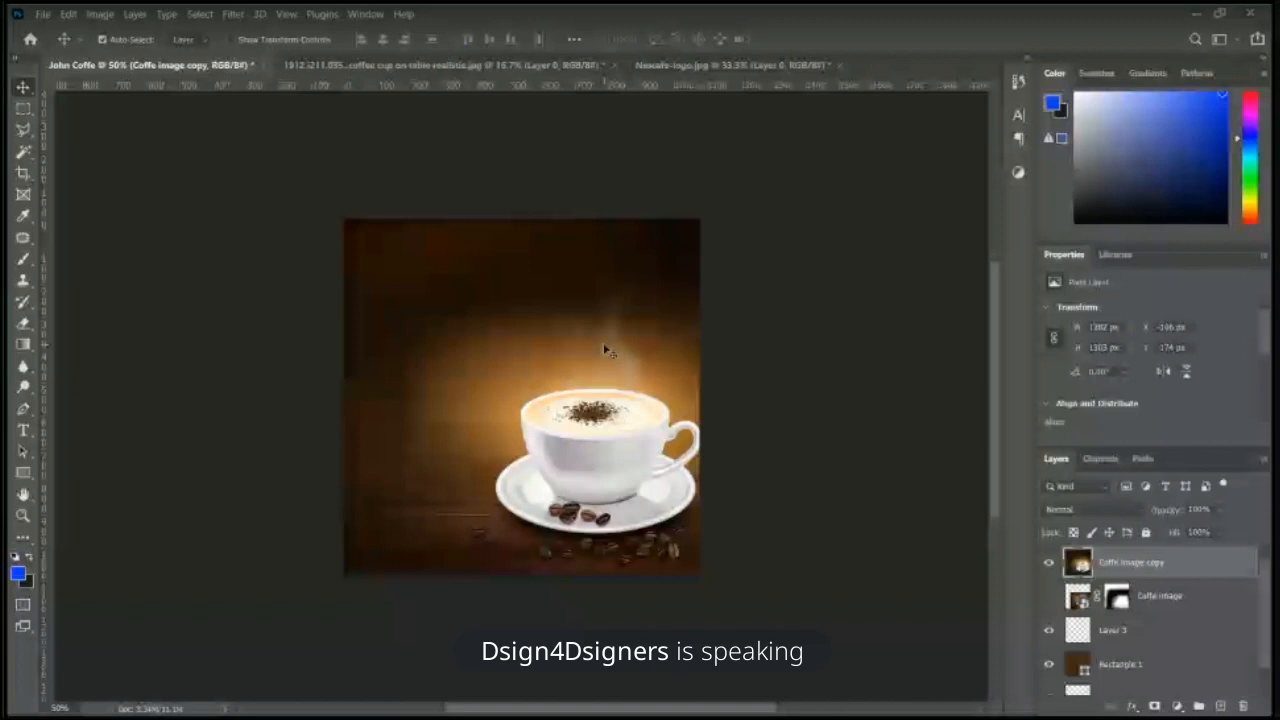
Step: Brighten the Coffe image copy layer slightly with a Curves adjustment by raising the middle of the RGB curve
{"action": "key", "text": "ctrl"}
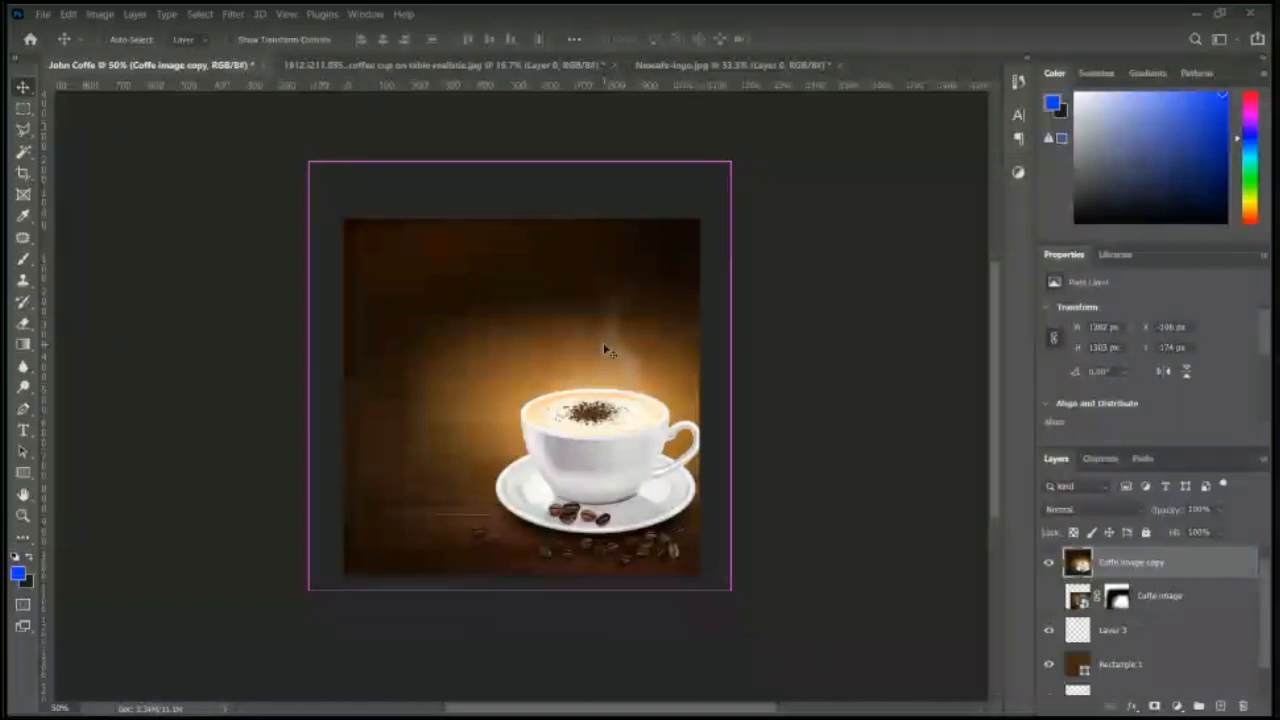
{"action": "key", "text": "ctrl+m"}
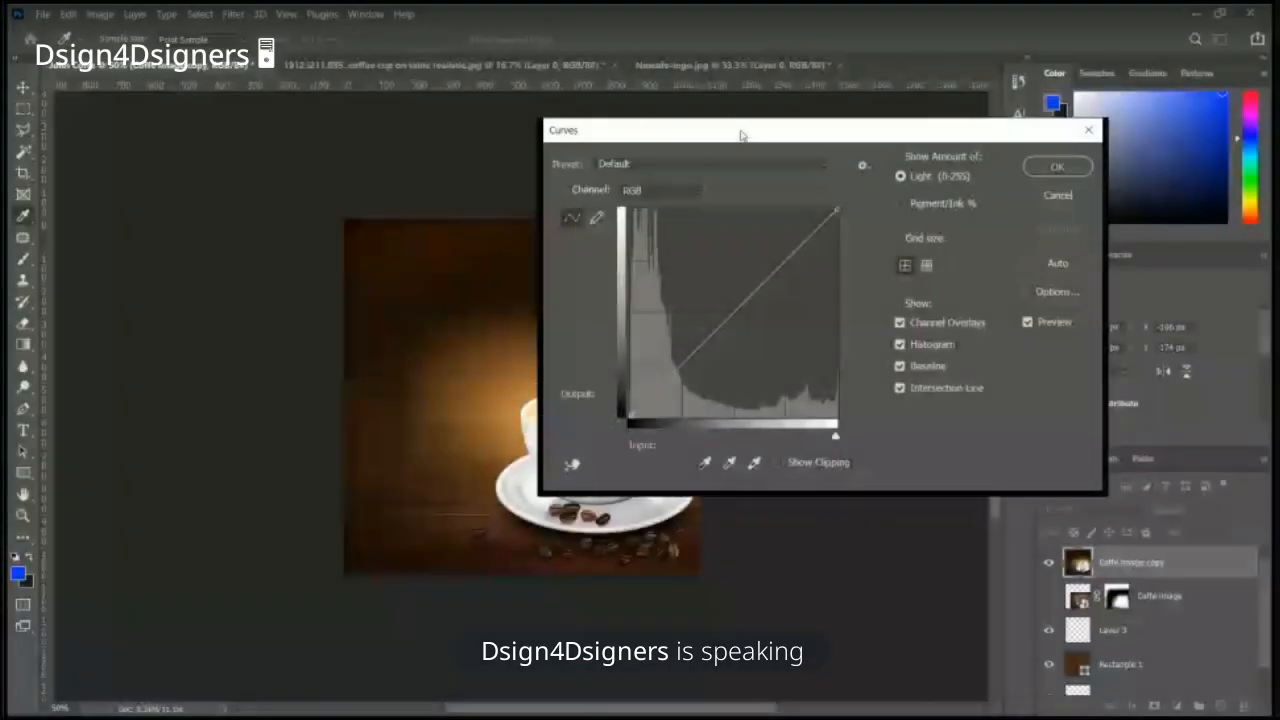
{"action": "left_click_drag", "start_coordinate": [743, 134], "coordinate": [957, 131]}
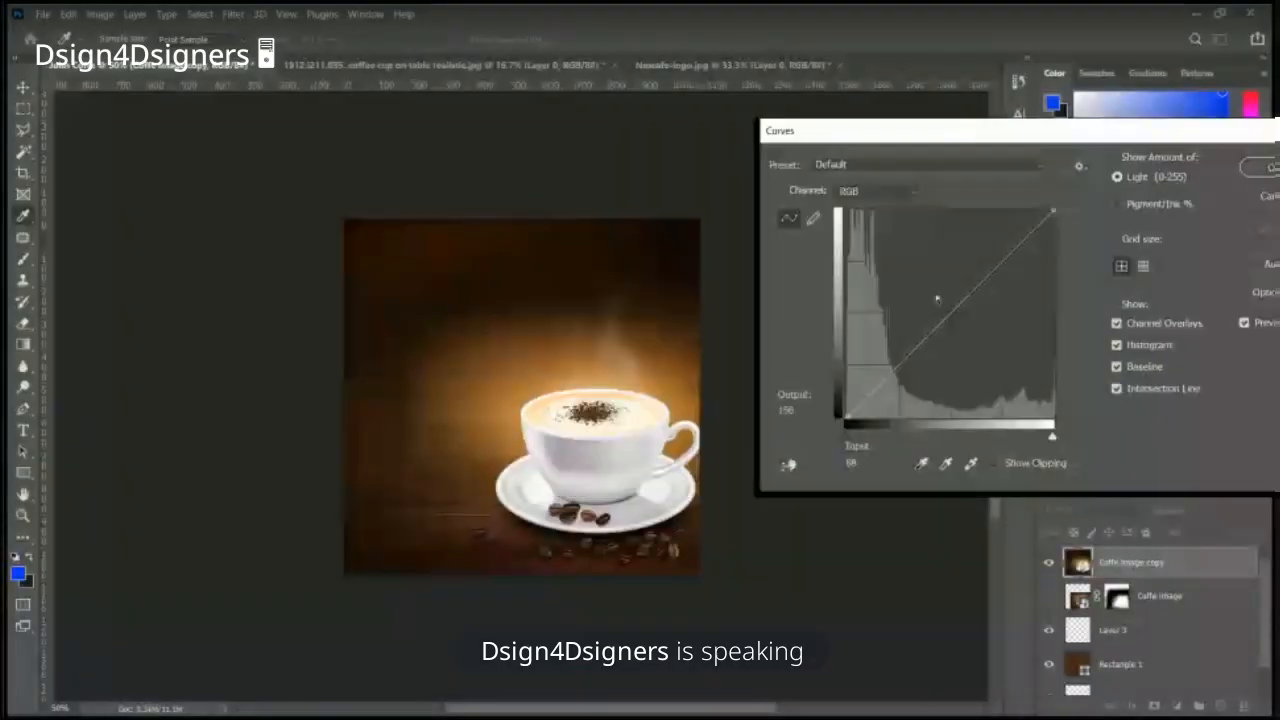
{"action": "mouse_move", "coordinate": [947, 311]}
{"action": "left_mouse_down"}
{"action": "mouse_move", "coordinate": [933, 294]}
{"action": "mouse_move", "coordinate": [948, 307]}
{"action": "left_mouse_up"}
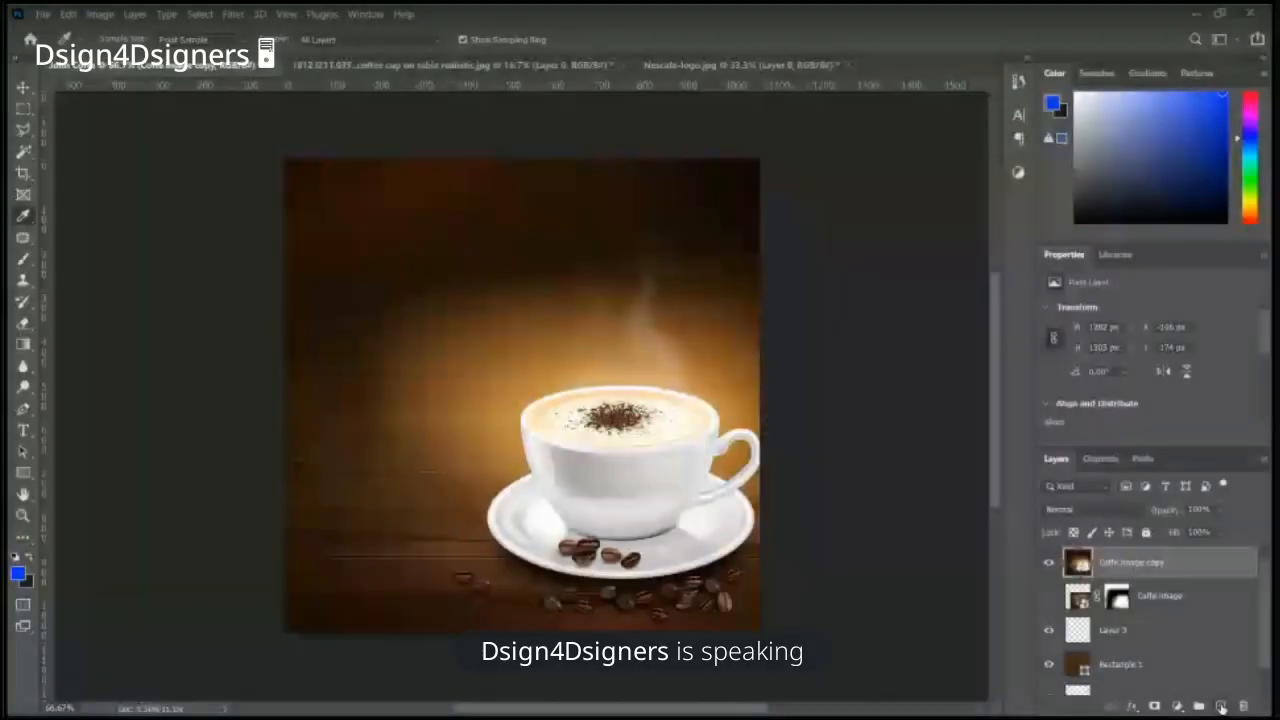
Step: Add a new empty layer above the Coffe image copy layer
{"action": "left_click", "coordinate": [134, 14]}
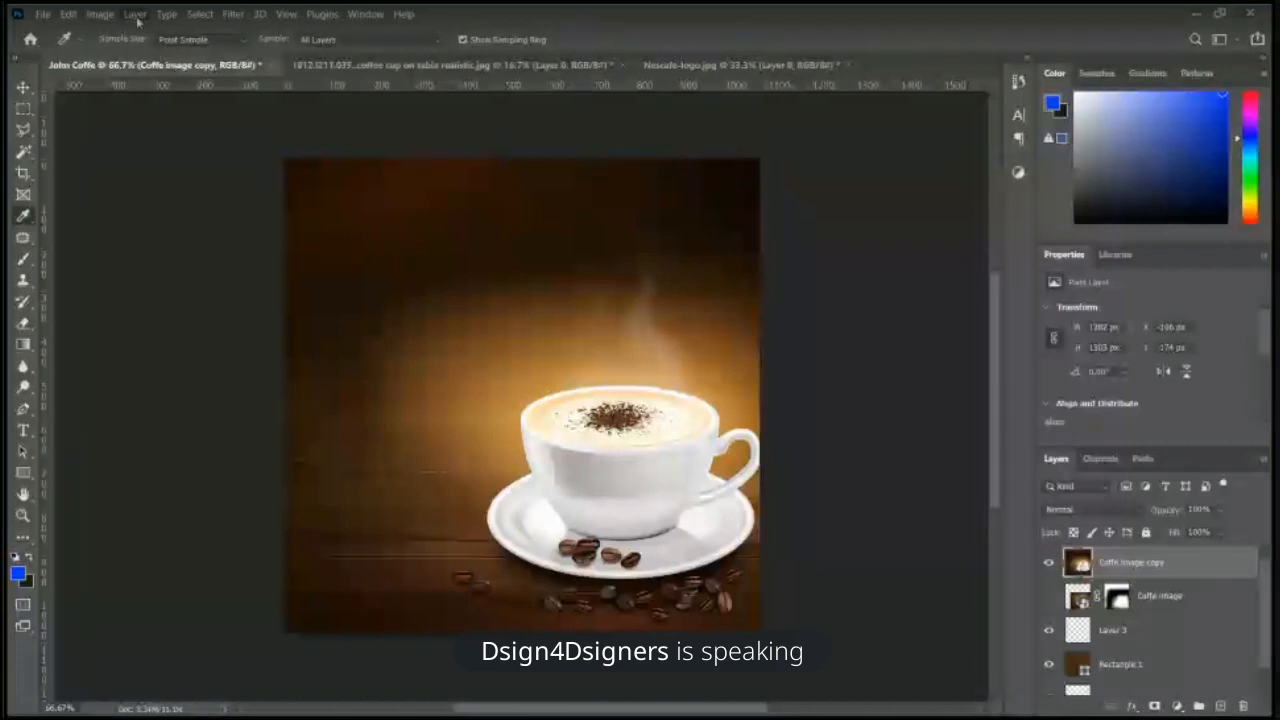
{"action": "mouse_move", "coordinate": [200, 30]}
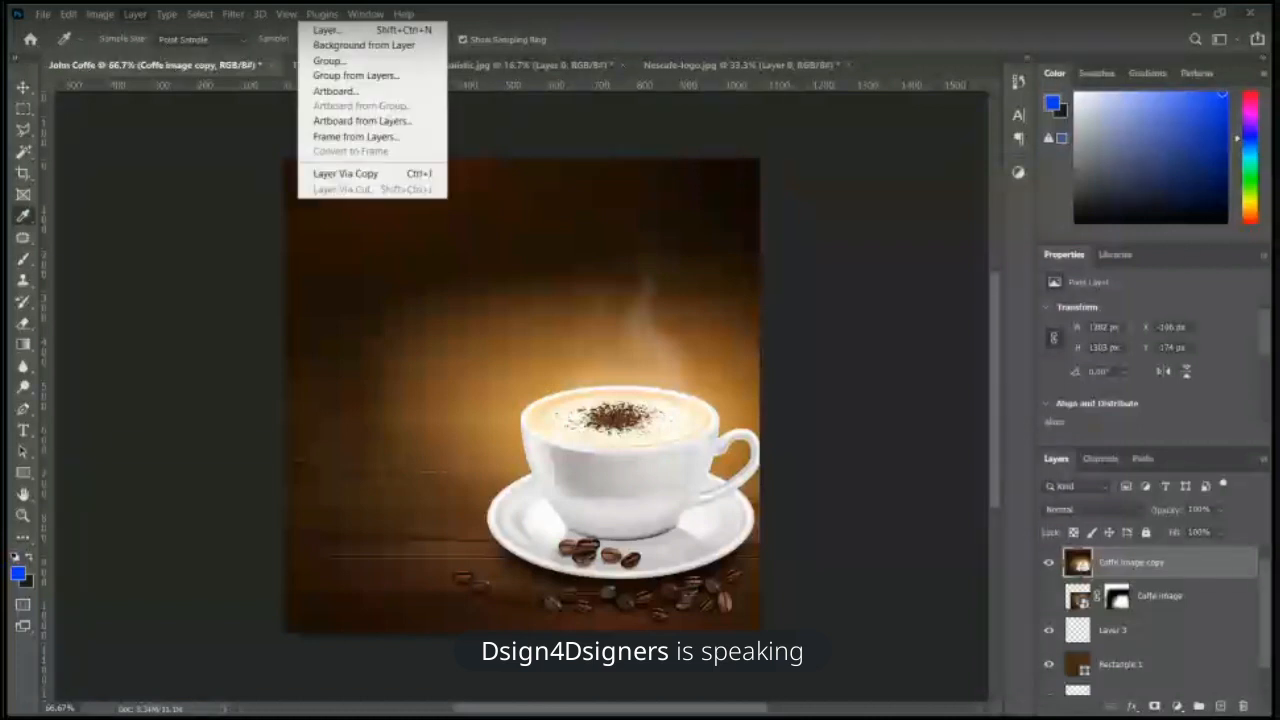
{"action": "left_click", "coordinate": [319, 34]}
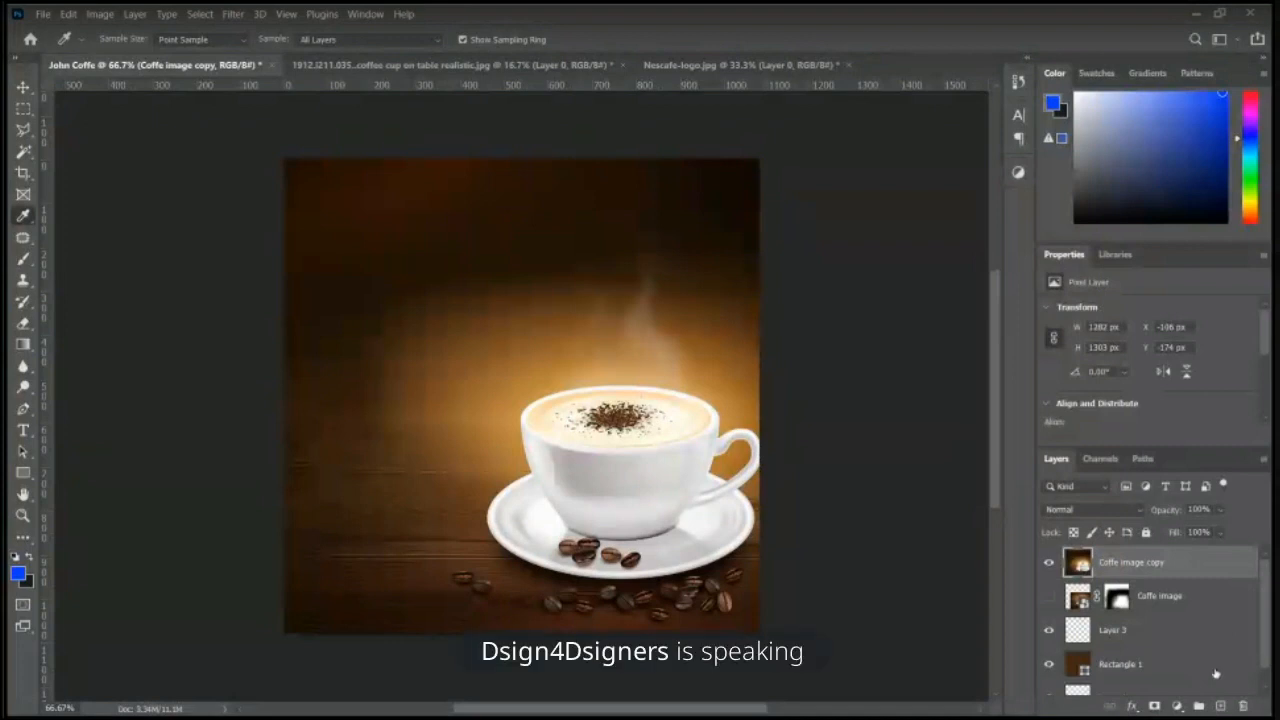
{"action": "left_click", "coordinate": [1221, 707]}
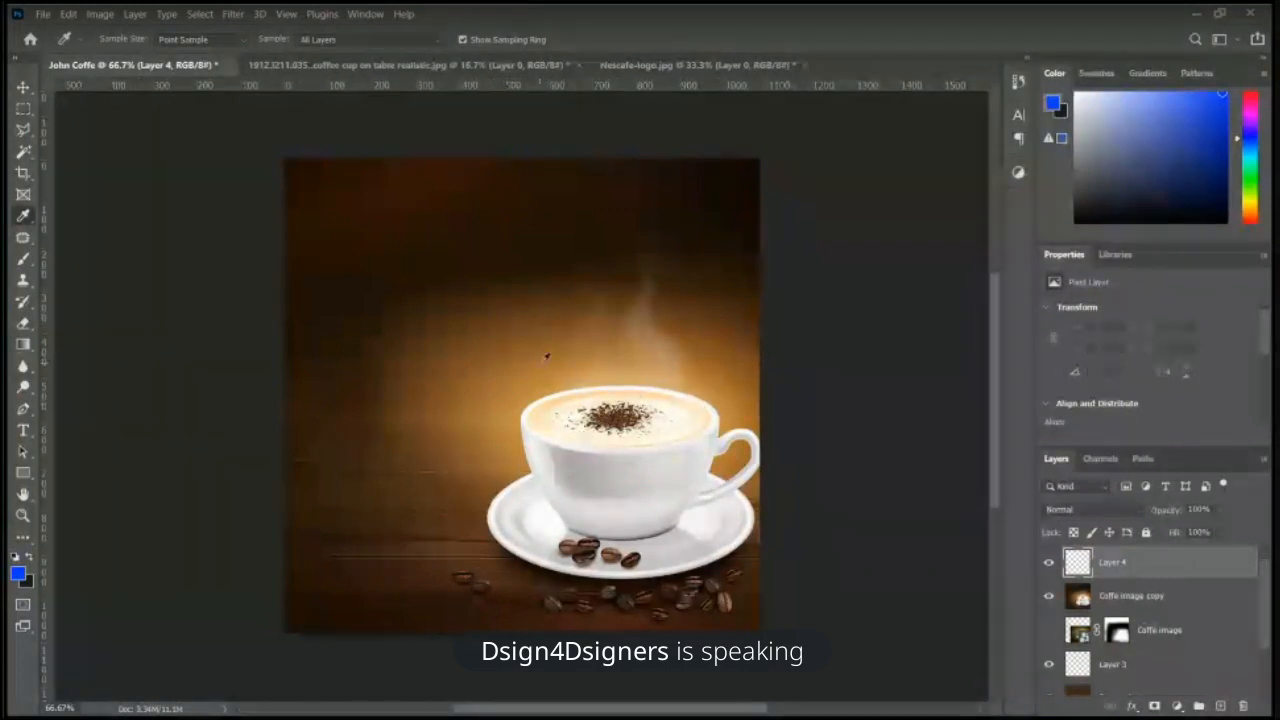
Step: Sample a brown from the edge of the background glow above the cup as the foreground colour
{"action": "left_click", "coordinate": [23, 87]}
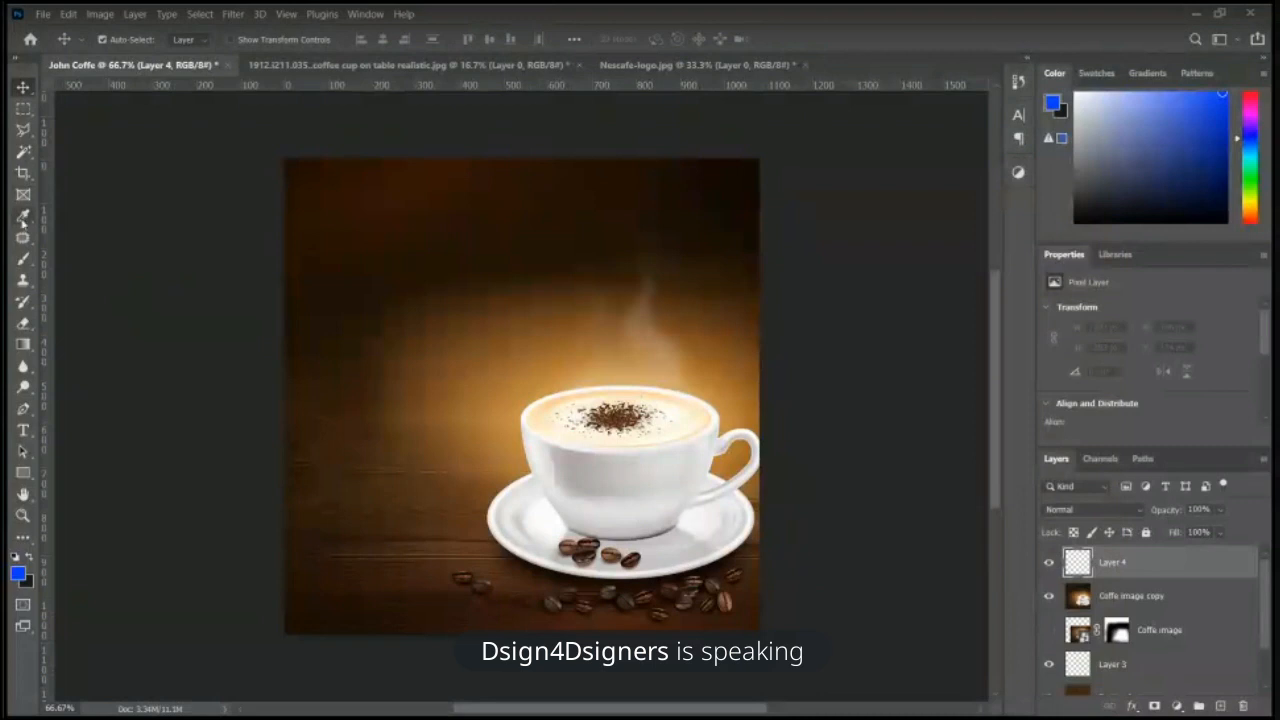
{"action": "left_click", "coordinate": [23, 218]}
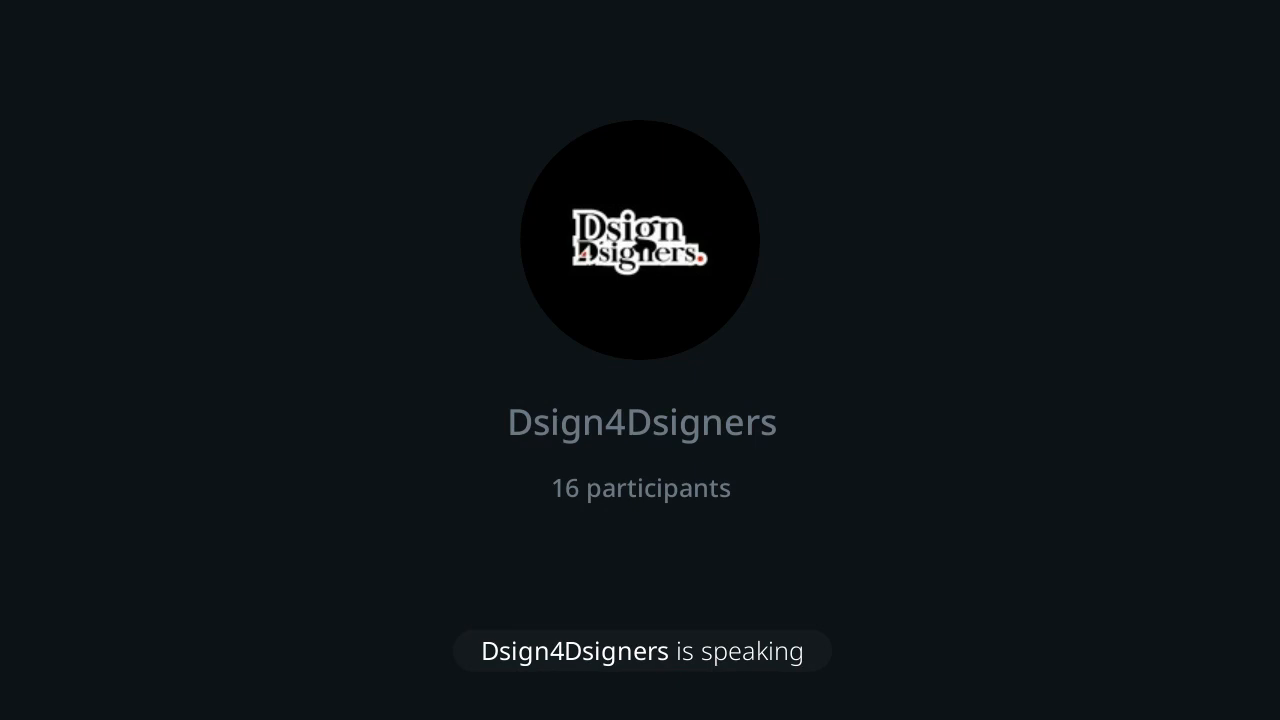
{"action": "left_click", "coordinate": [560, 302]}
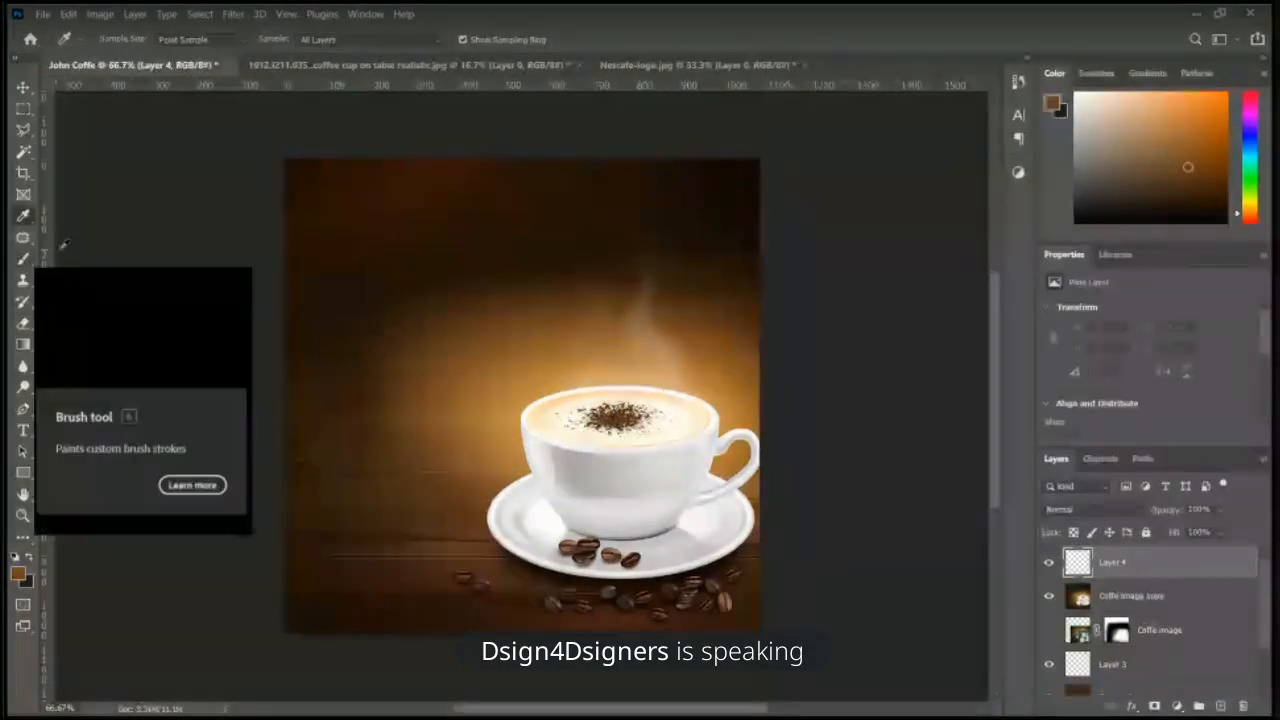
Step: Paint the sampled brown across the upper background on the new layer with a Soft Round brush, 300 px and 0% hardness
{"action": "left_click", "coordinate": [23, 258]}
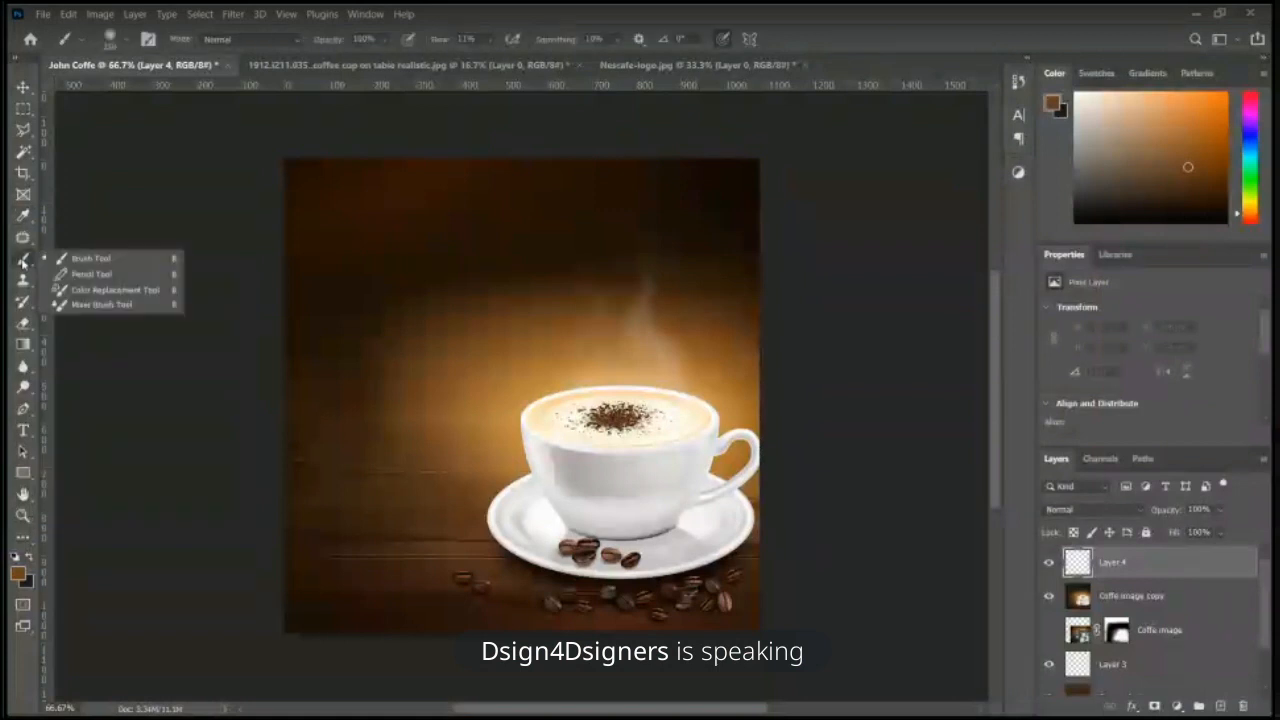
{"action": "left_click", "coordinate": [126, 42]}
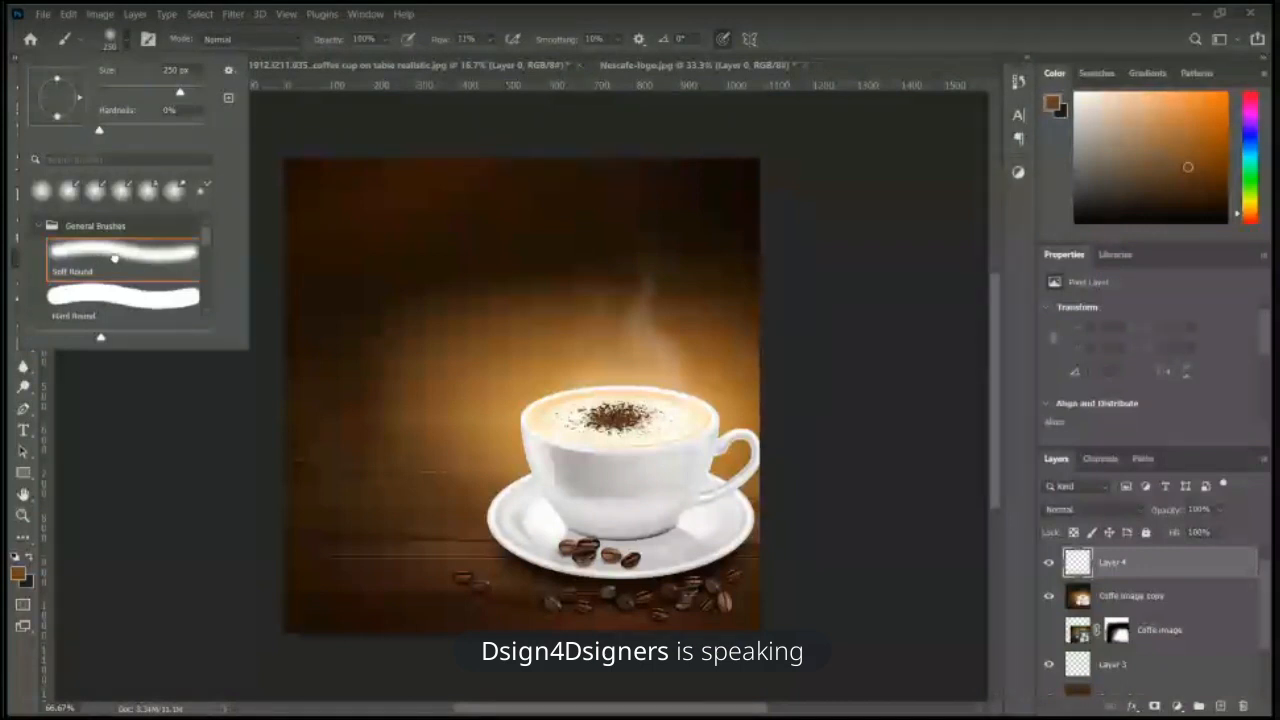
{"action": "left_click", "coordinate": [568, 10]}
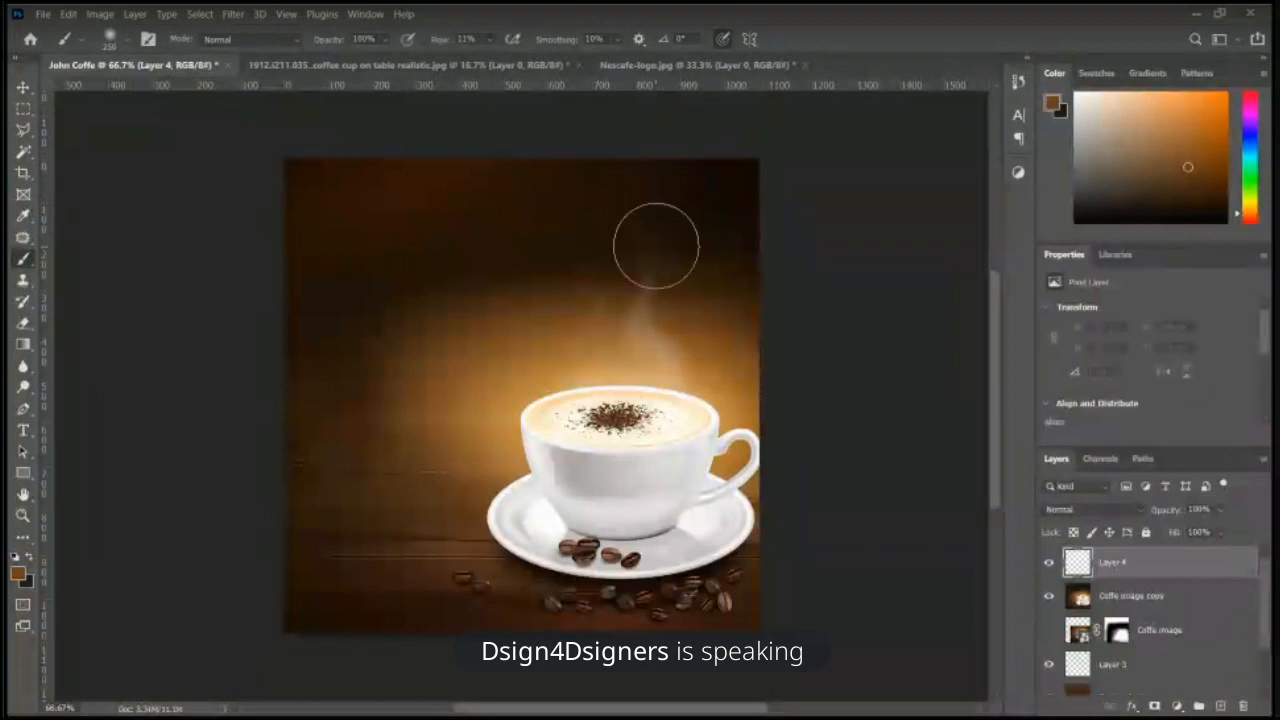
{"action": "key", "text": "bracketright"}
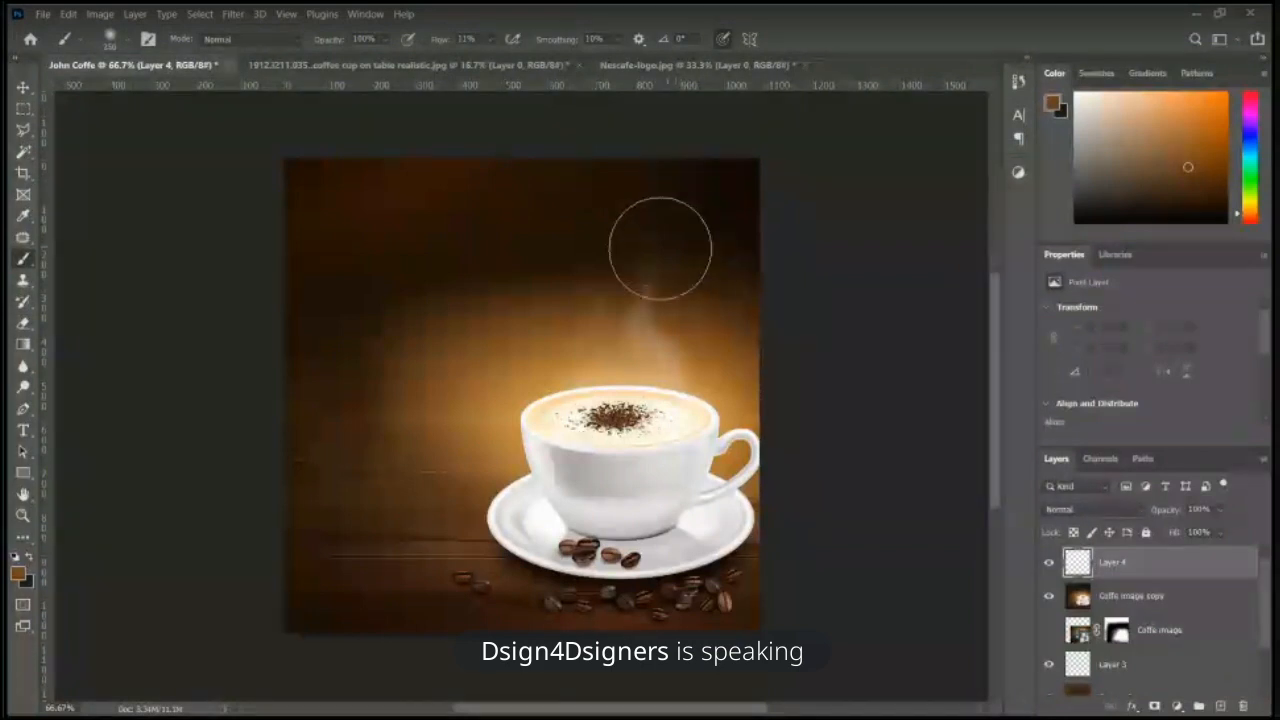
{"action": "mouse_move", "coordinate": [660, 248]}
{"action": "left_mouse_down"}
{"action": "mouse_move", "coordinate": [556, 264]}
{"action": "mouse_move", "coordinate": [755, 259]}
{"action": "mouse_move", "coordinate": [476, 206]}
{"action": "mouse_move", "coordinate": [723, 167]}
{"action": "mouse_move", "coordinate": [759, 189]}
{"action": "mouse_move", "coordinate": [729, 246]}
{"action": "mouse_move", "coordinate": [749, 266]}
{"action": "mouse_move", "coordinate": [715, 253]}
{"action": "mouse_move", "coordinate": [340, 266]}
{"action": "mouse_move", "coordinate": [289, 230]}
{"action": "mouse_move", "coordinate": [289, 188]}
{"action": "mouse_move", "coordinate": [348, 162]}
{"action": "mouse_move", "coordinate": [331, 275]}
{"action": "mouse_move", "coordinate": [291, 271]}
{"action": "mouse_move", "coordinate": [635, 259]}
{"action": "mouse_move", "coordinate": [722, 179]}
{"action": "mouse_move", "coordinate": [767, 160]}
{"action": "mouse_move", "coordinate": [700, 142]}
{"action": "mouse_move", "coordinate": [768, 239]}
{"action": "mouse_move", "coordinate": [371, 299]}
{"action": "mouse_move", "coordinate": [315, 337]}
{"action": "mouse_move", "coordinate": [184, 334]}
{"action": "mouse_move", "coordinate": [258, 319]}
{"action": "mouse_move", "coordinate": [273, 356]}
{"action": "mouse_move", "coordinate": [392, 346]}
{"action": "mouse_move", "coordinate": [496, 237]}
{"action": "mouse_move", "coordinate": [630, 227]}
{"action": "mouse_move", "coordinate": [696, 183]}
{"action": "mouse_move", "coordinate": [720, 192]}
{"action": "mouse_move", "coordinate": [438, 169]}
{"action": "left_mouse_up"}
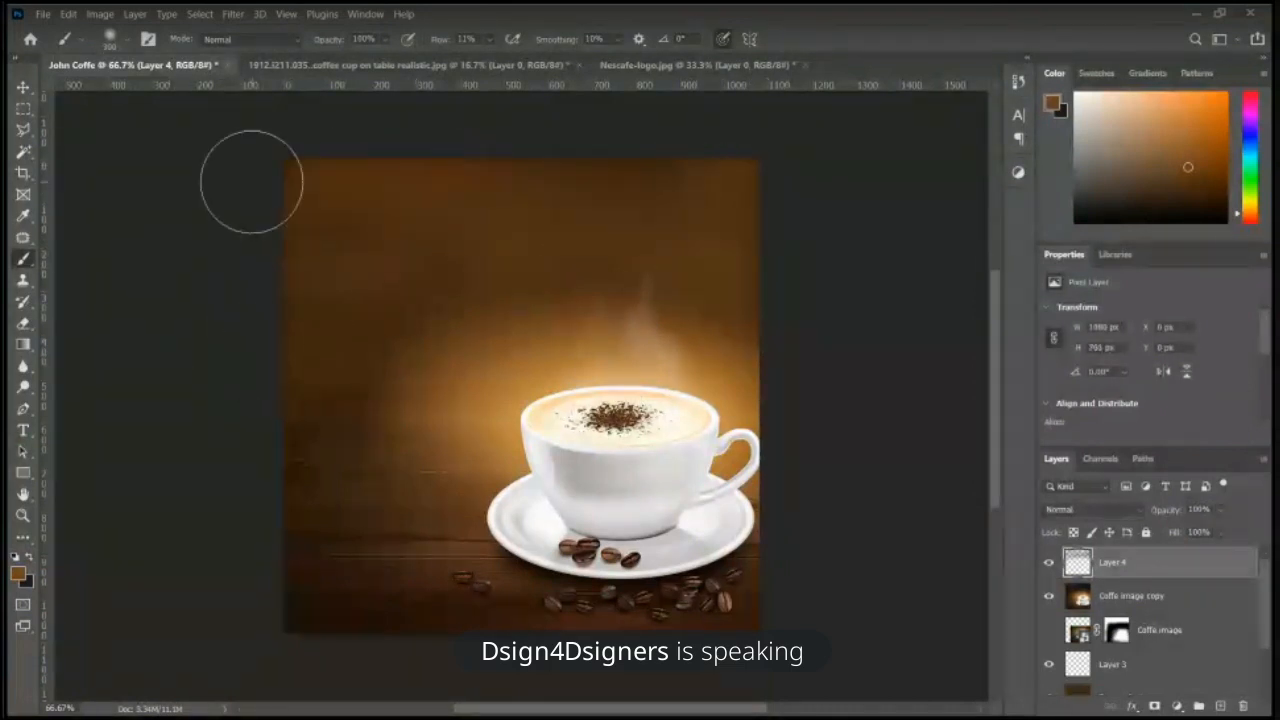
{"action": "left_click_drag", "start_coordinate": [155, 355], "coordinate": [153, 355]}
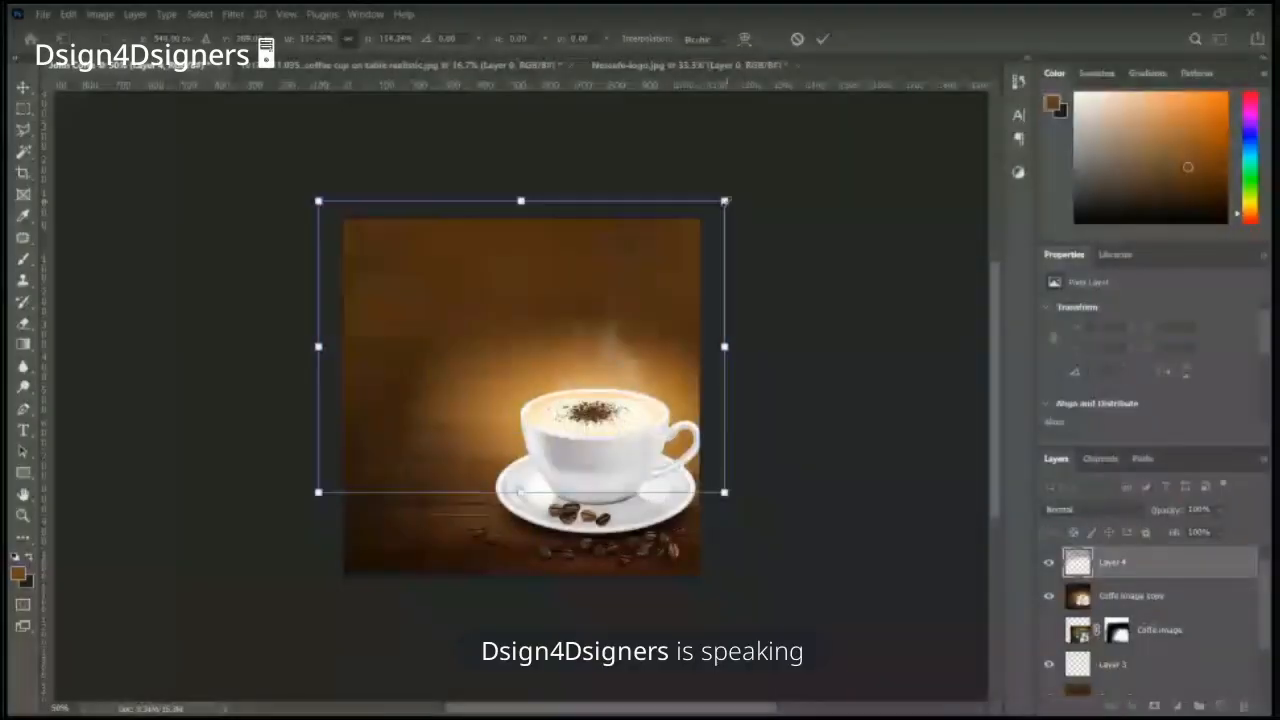
Step: Enlarge the painted brown layer to about 1296 x 934 px, extending past the canvas sides, and shift it slightly down over the background
{"action": "key", "text": "Return"}
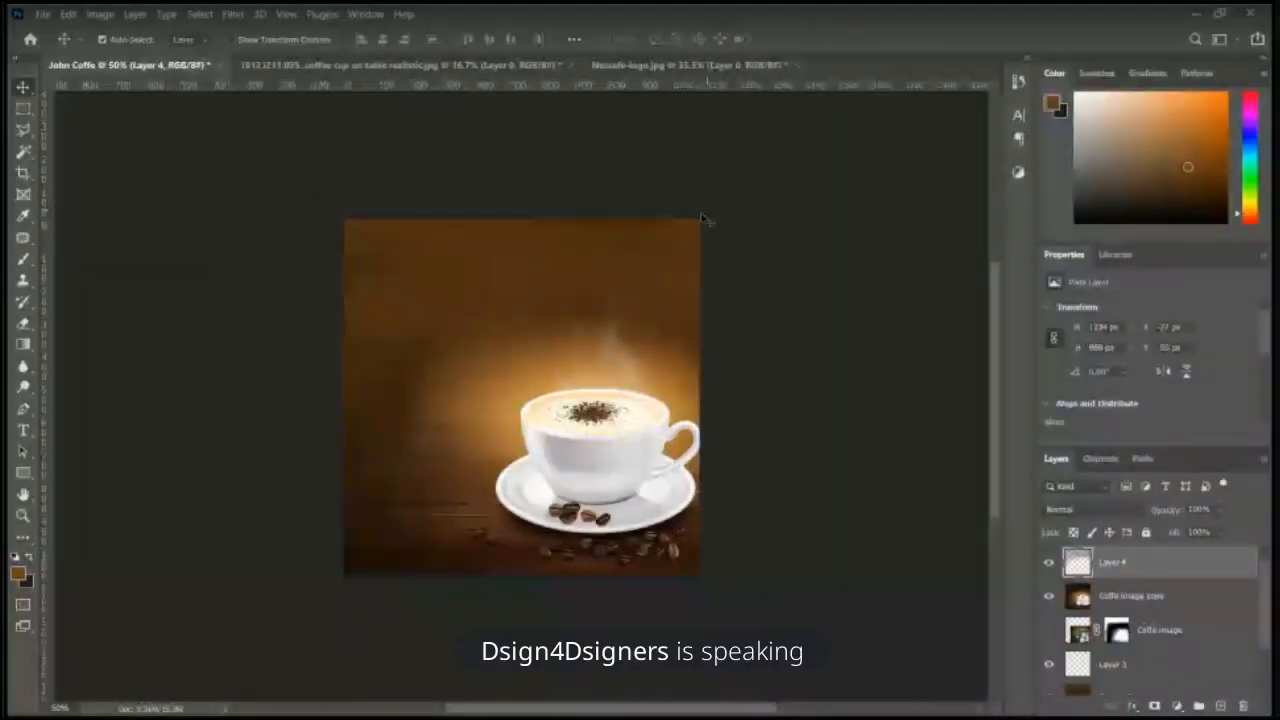
{"action": "left_click_drag", "start_coordinate": [638, 270], "coordinate": [638, 288]}
{"action": "key", "text": "ctrl+t"}
{"action": "left_click_drag", "start_coordinate": [699, 219], "coordinate": [735, 193]}
{"action": "left_click_drag", "start_coordinate": [626, 294], "coordinate": [626, 309]}
{"action": "key", "text": "Return"}
{"action": "key", "text": "ctrl+1"}
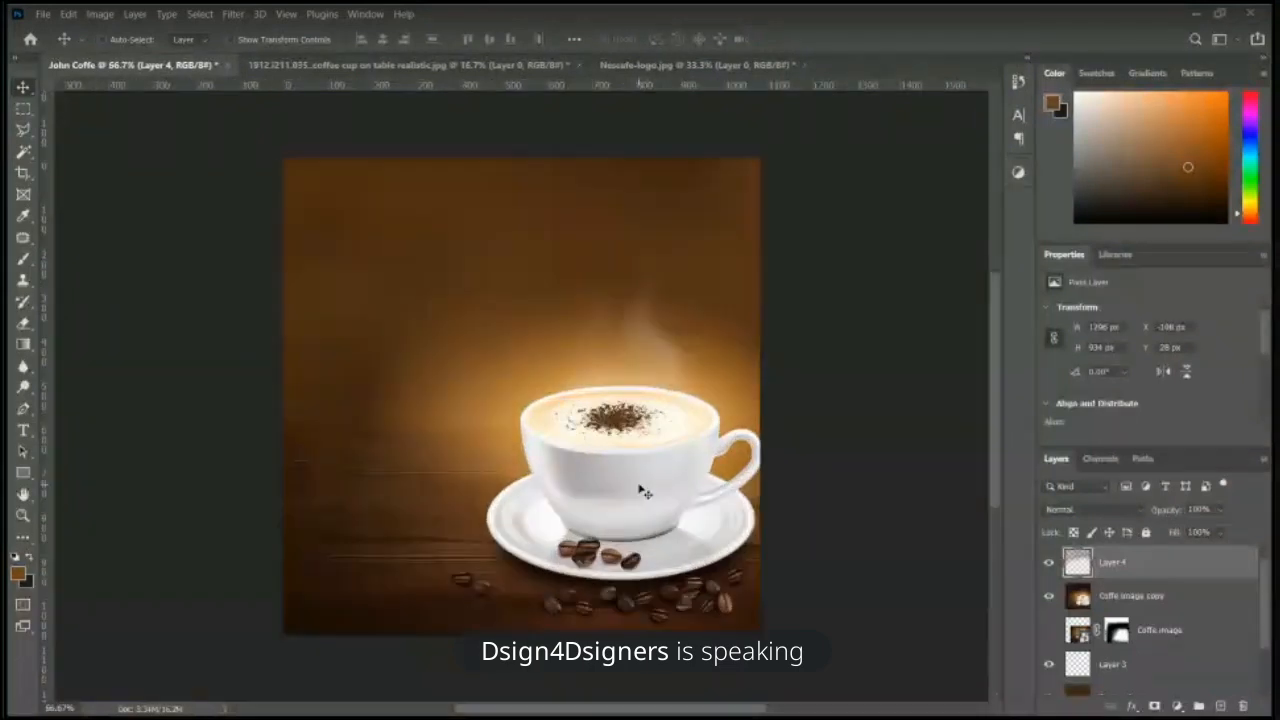
{"action": "key", "text": "ctrl+minus"}
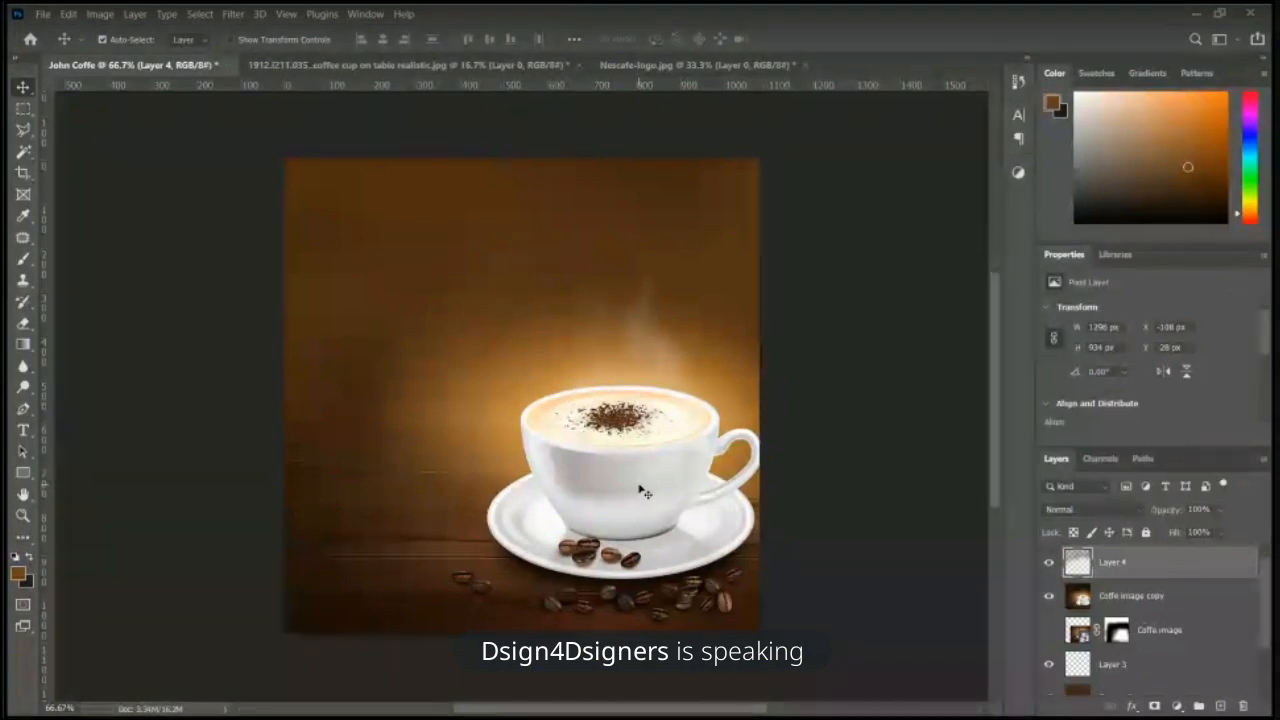
Step: Bring the Nescafe logo into the coffee composition and scale it to about 402 by 226 px near the canvas's upper-left corner
{"action": "left_click_drag", "start_coordinate": [639, 487], "coordinate": [632, 490]}
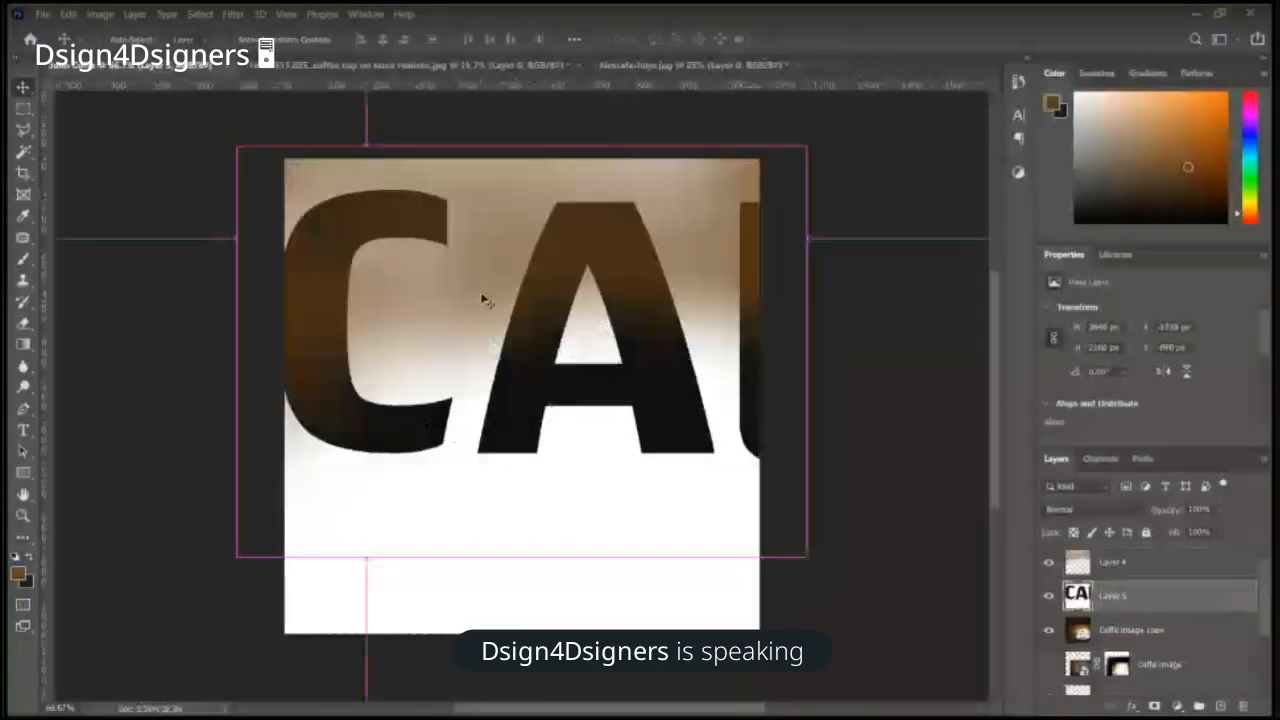
{"action": "key", "text": "ctrl+minus"}
{"action": "key", "text": "ctrl+minus"}
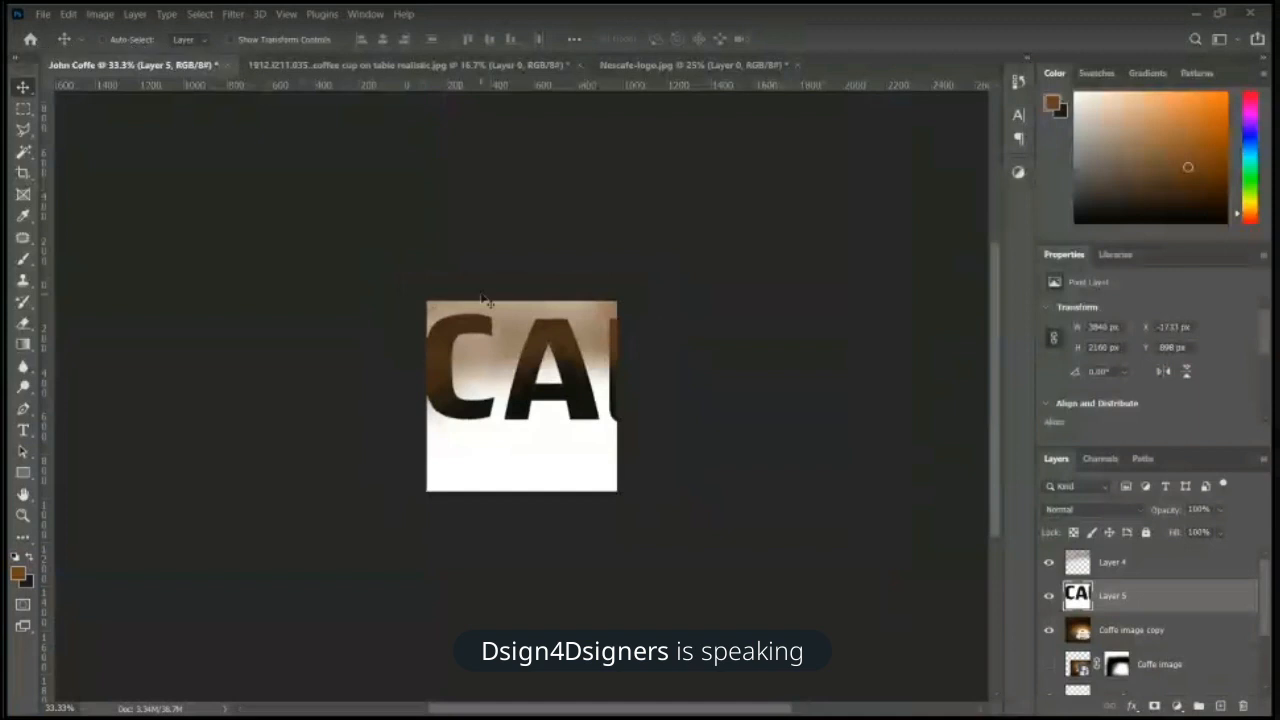
{"action": "key", "text": "ctrl+minus"}
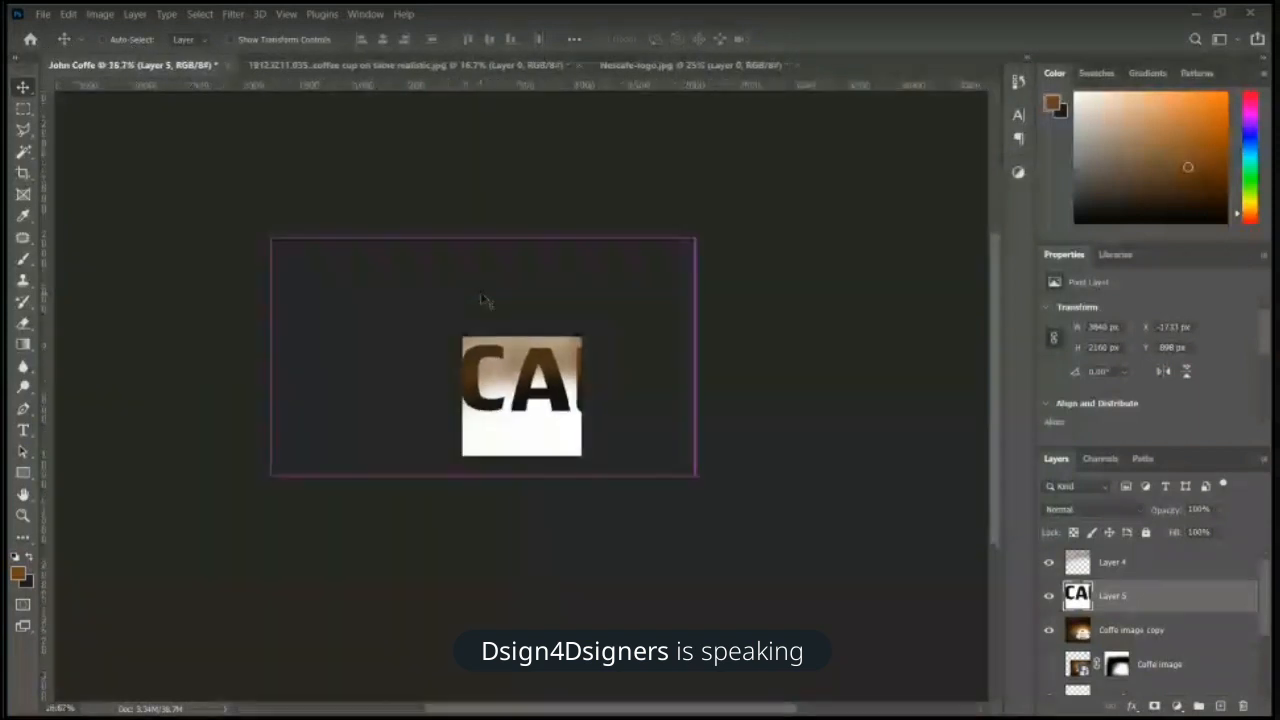
{"action": "key", "text": "ctrl+t"}
{"action": "left_click_drag", "start_coordinate": [694, 238], "coordinate": [486, 304]}
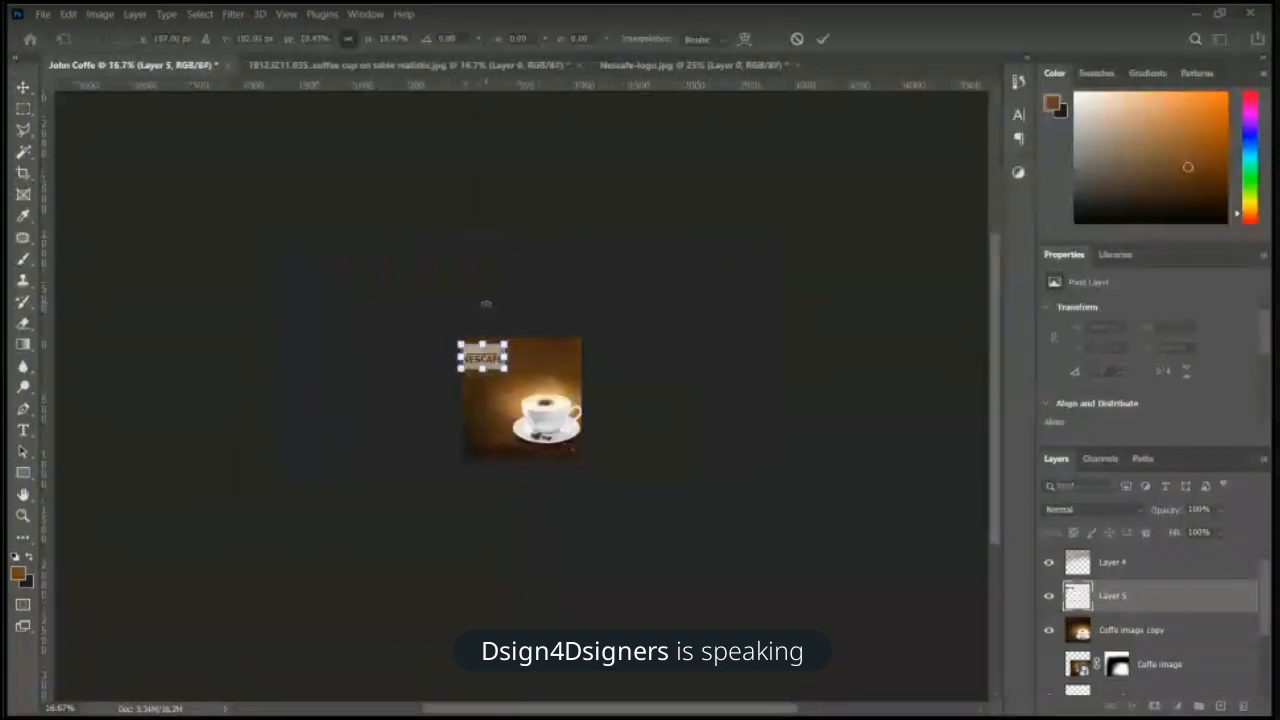
{"action": "key", "text": "ctrl+plus"}
{"action": "key", "text": "ctrl+plus"}
{"action": "key", "text": "ctrl+plus"}
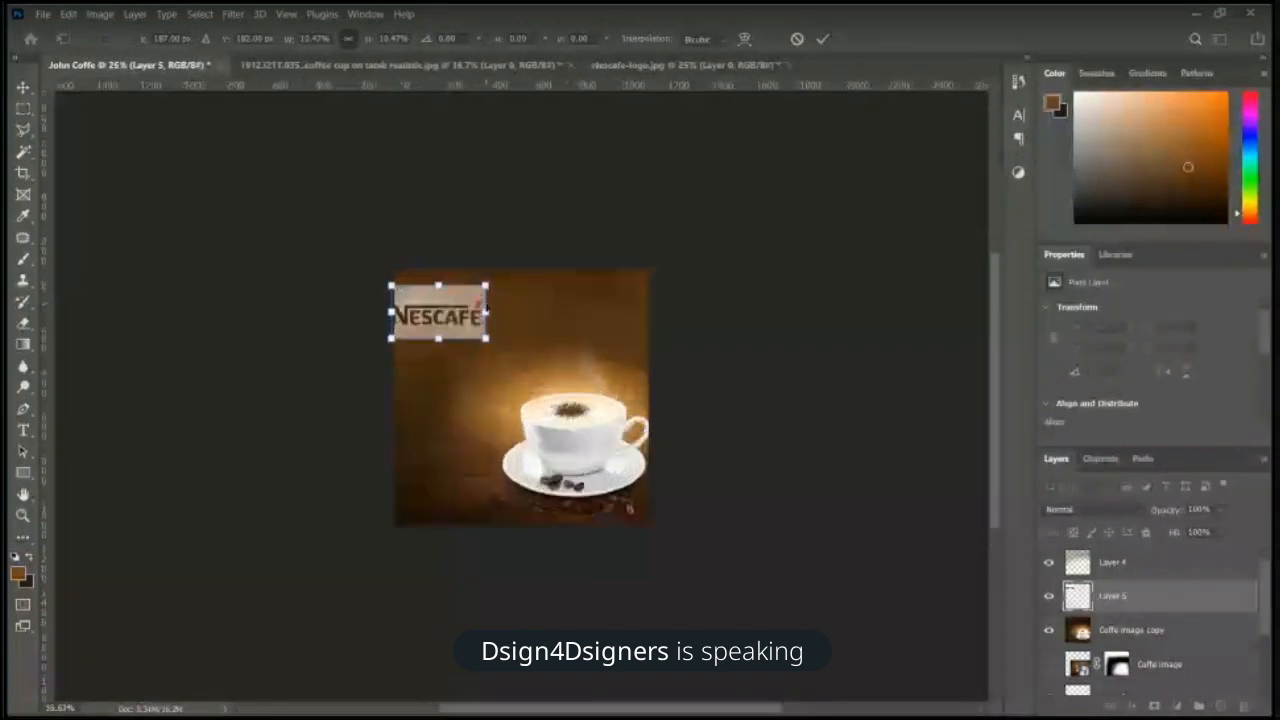
{"action": "key", "text": "Return"}
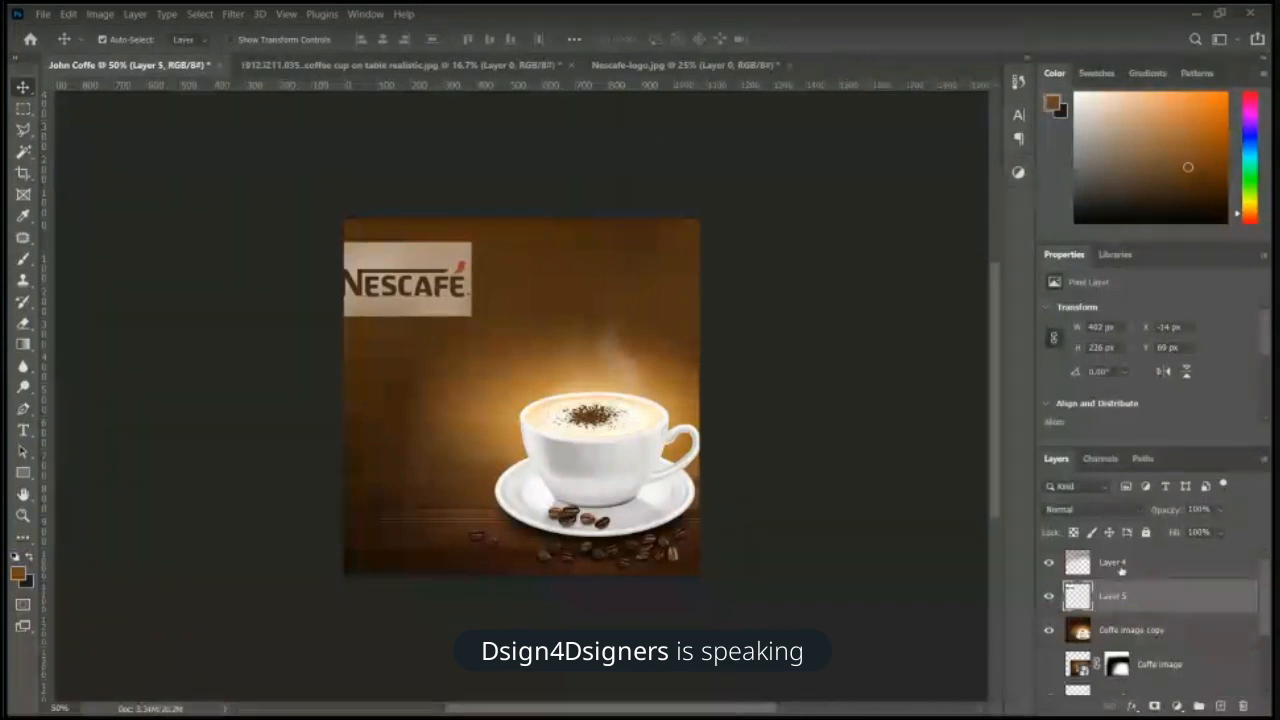
Step: Reorder the logo layer so it sits above Layer 4 in the layer stack
{"action": "left_click_drag", "start_coordinate": [1147, 604], "coordinate": [1121, 596]}
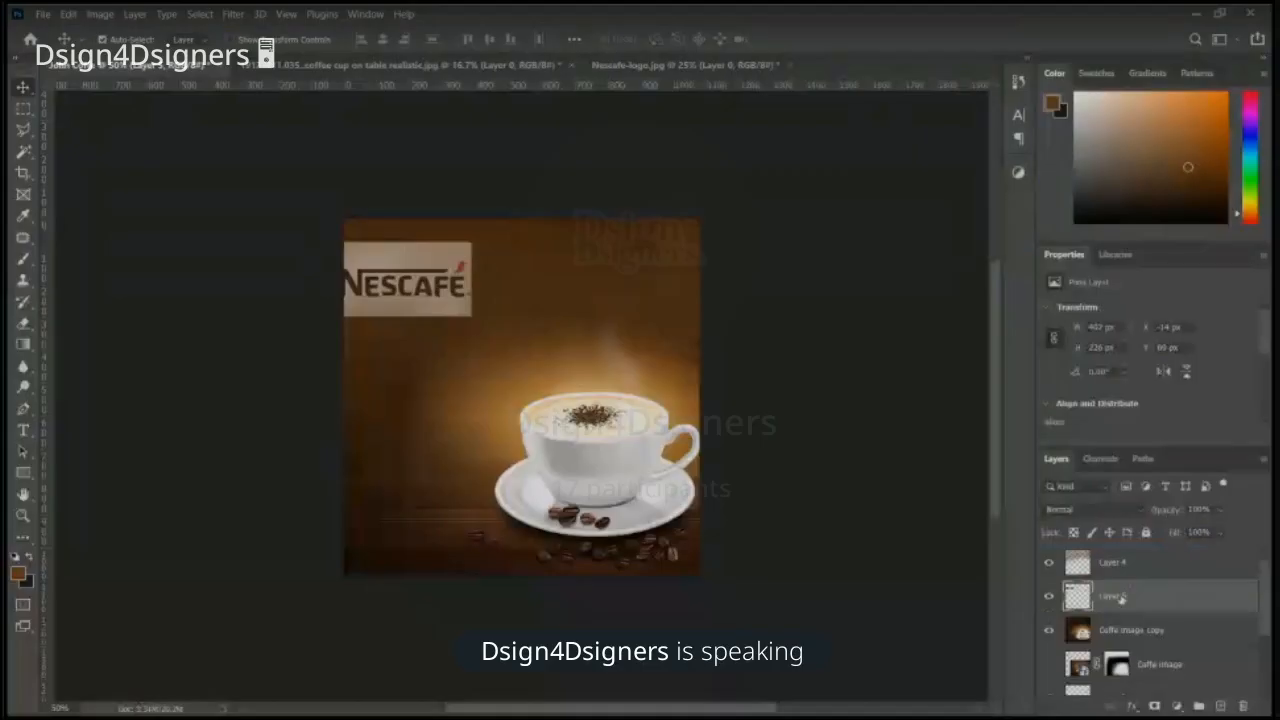
{"action": "left_click_drag", "start_coordinate": [1121, 599], "coordinate": [1113, 562]}
{"action": "key", "text": "ctrl+z"}
{"action": "key", "text": "ctrl+shift+z"}
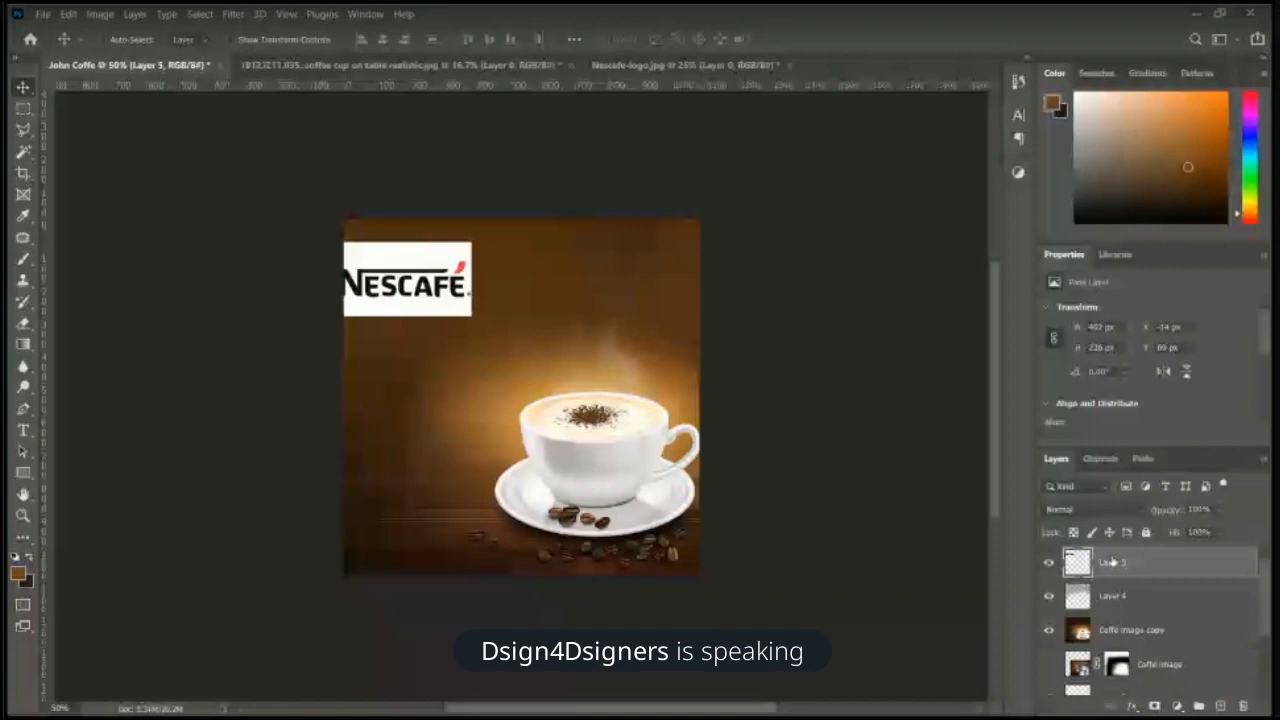
Step: Move the logo inward from the canvas's left edge and scale it to about 138 by 78 px
{"action": "left_click_drag", "start_coordinate": [402, 288], "coordinate": [470, 263]}
{"action": "key", "text": "ctrl+t"}
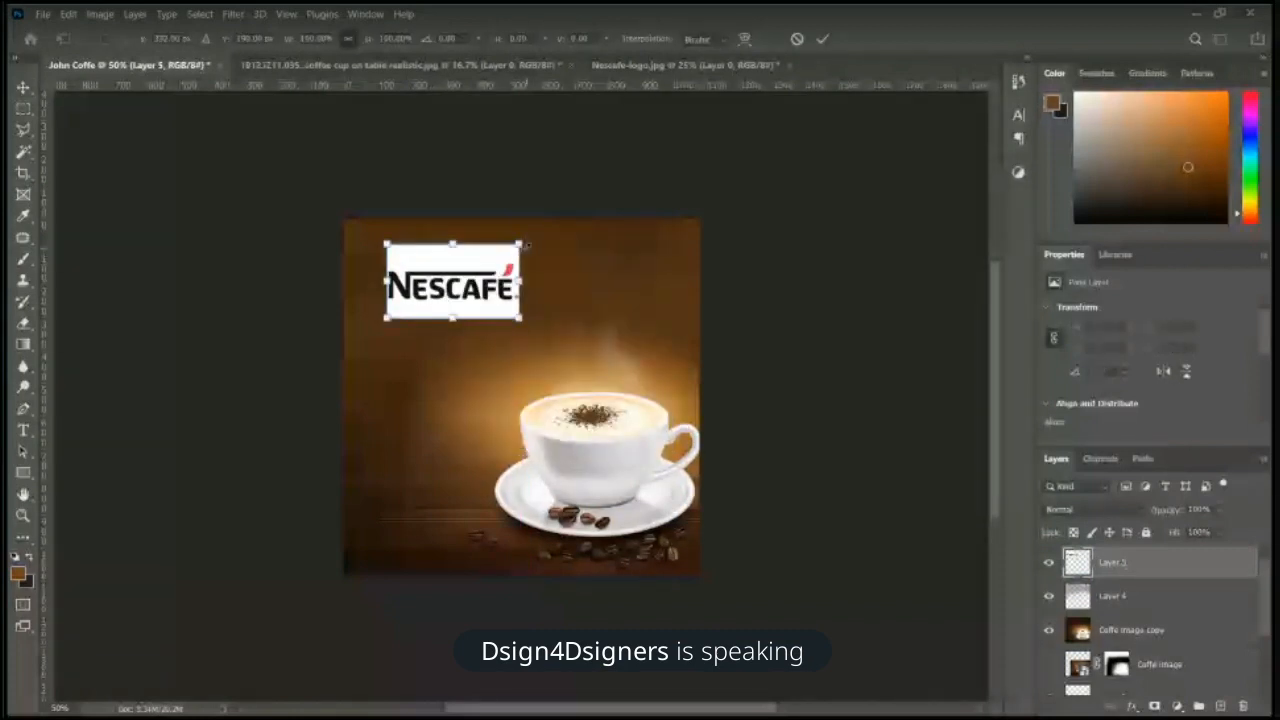
{"action": "left_click_drag", "start_coordinate": [525, 243], "coordinate": [433, 258]}
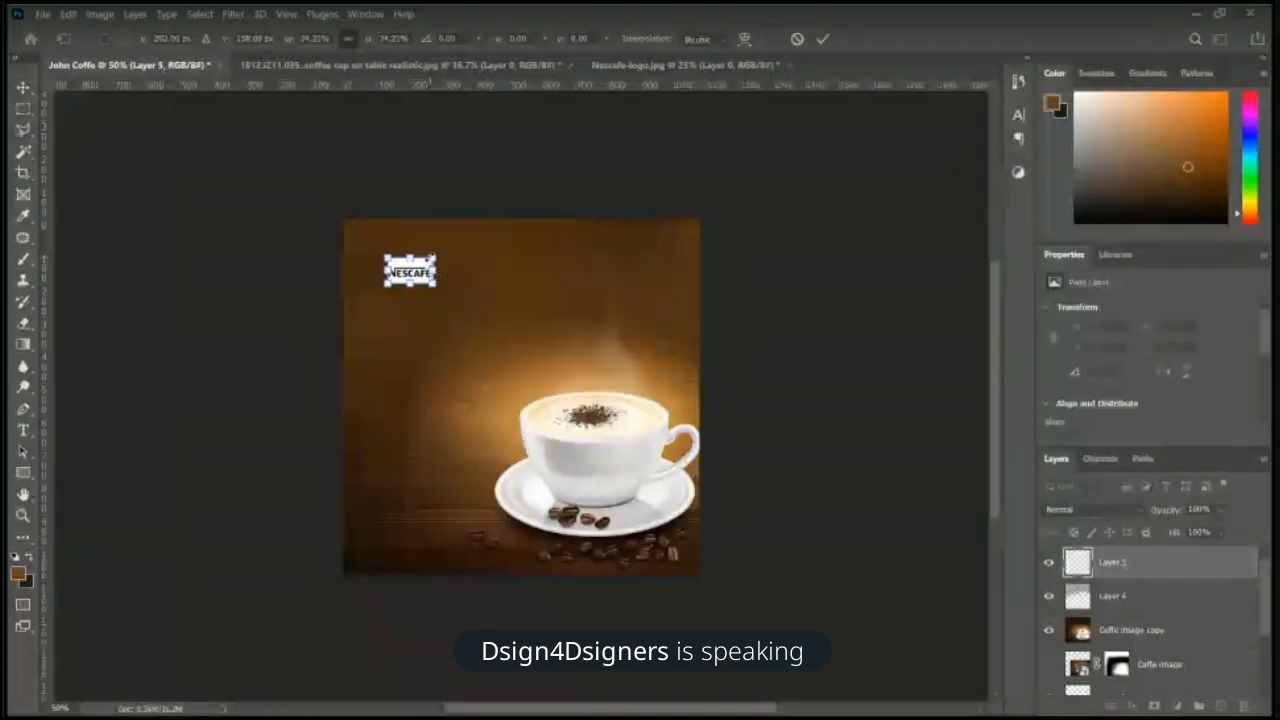
{"action": "key", "text": "Return"}
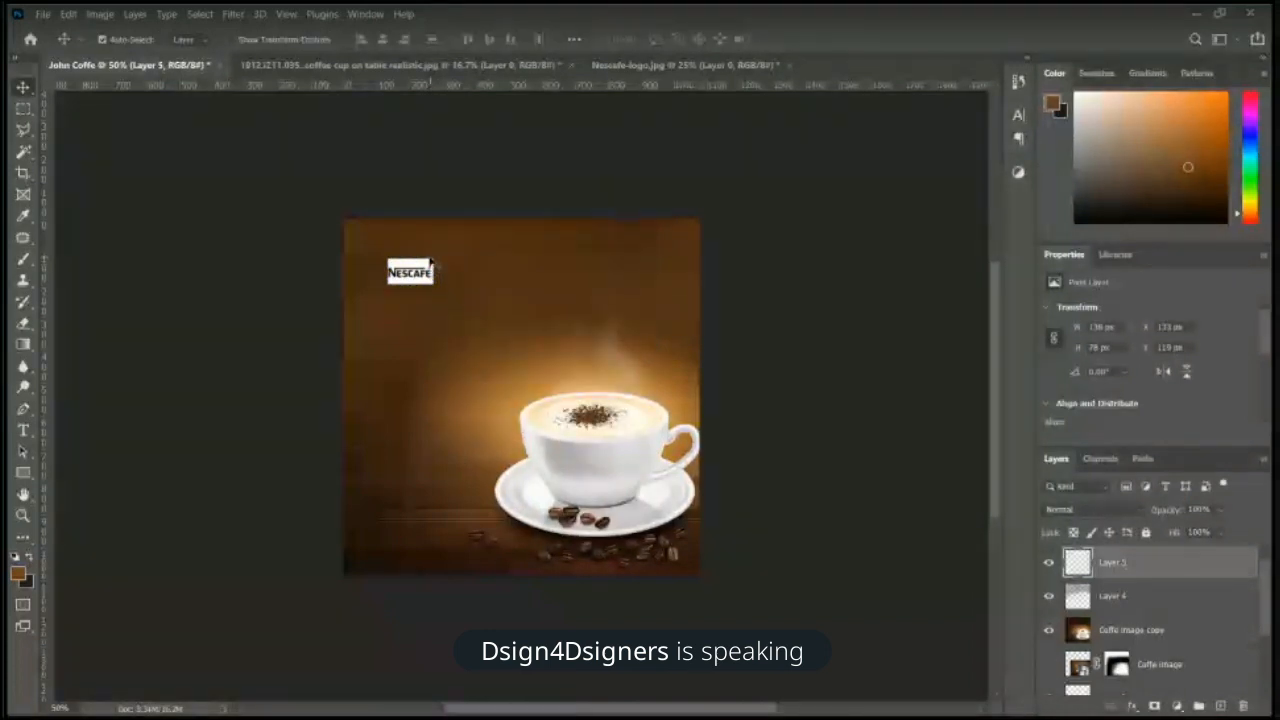
{"action": "key", "text": "ctrl+plus"}
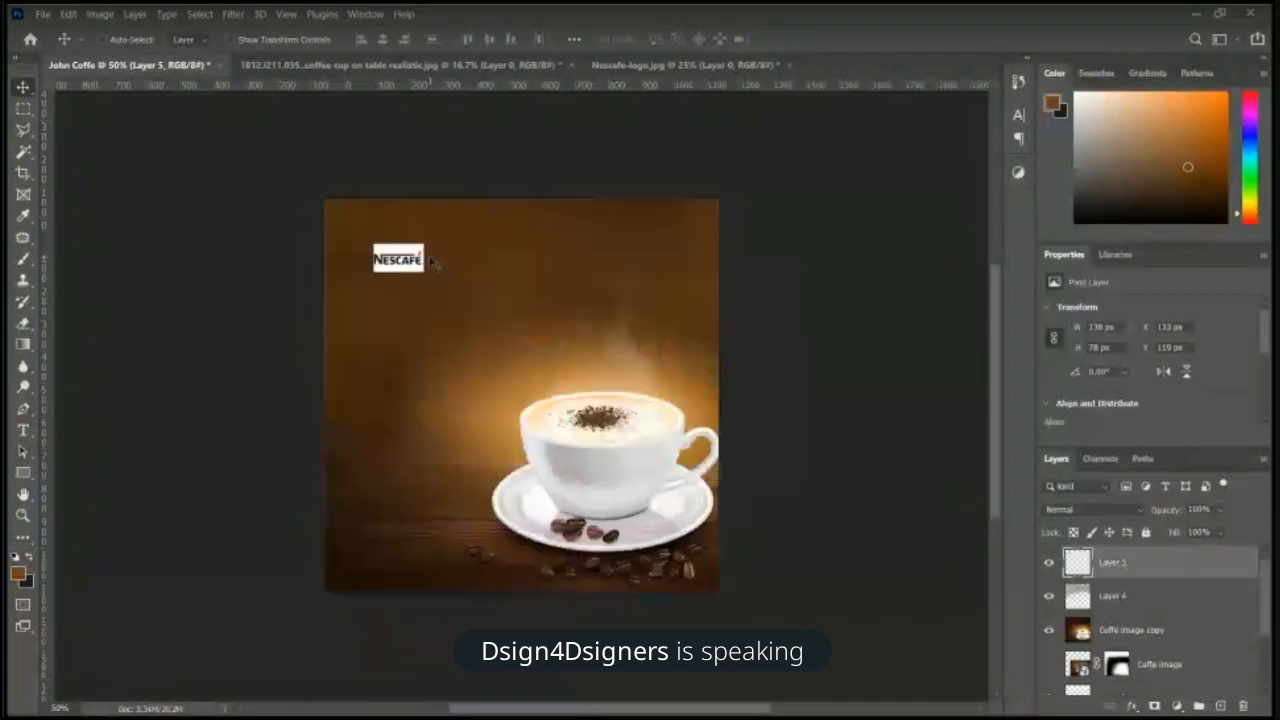
{"action": "key", "text": "ctrl+minus"}
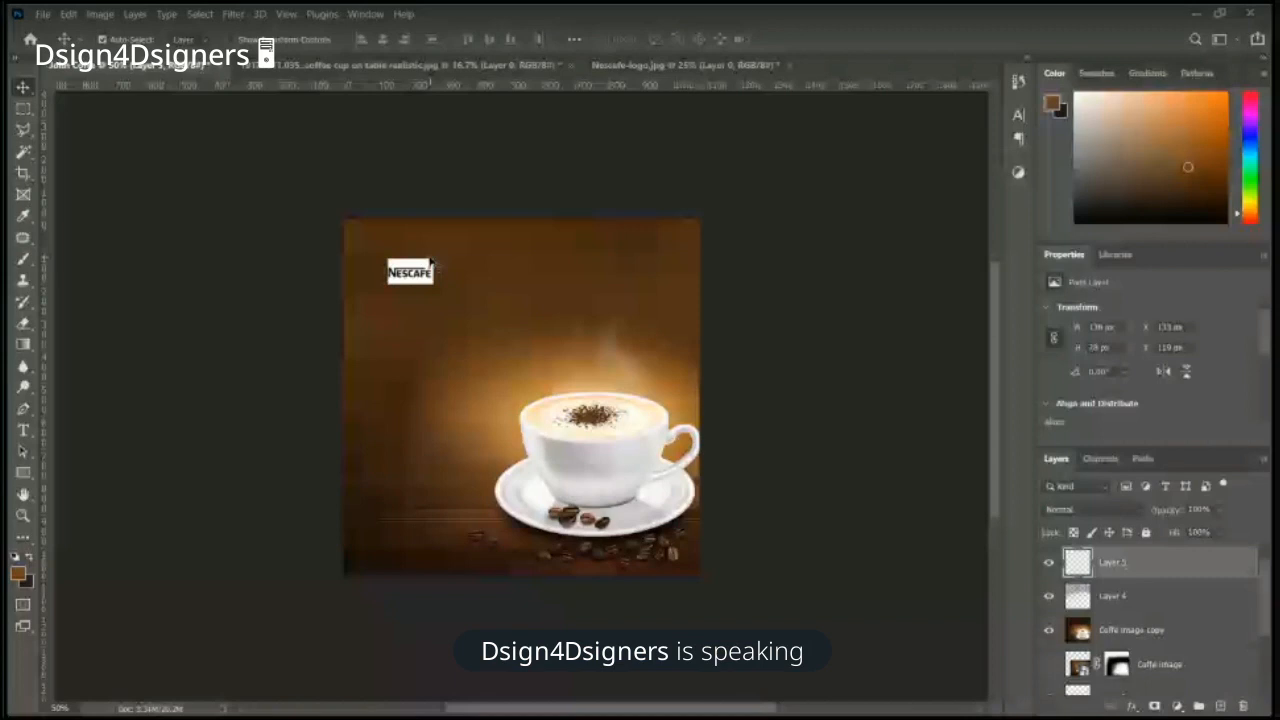
Step: Enlarge the logo slightly to about 168 by 96 px
{"action": "key", "text": "ctrl+t"}
{"action": "left_click_drag", "start_coordinate": [434, 256], "coordinate": [440, 252]}
{"action": "key", "text": "Return"}
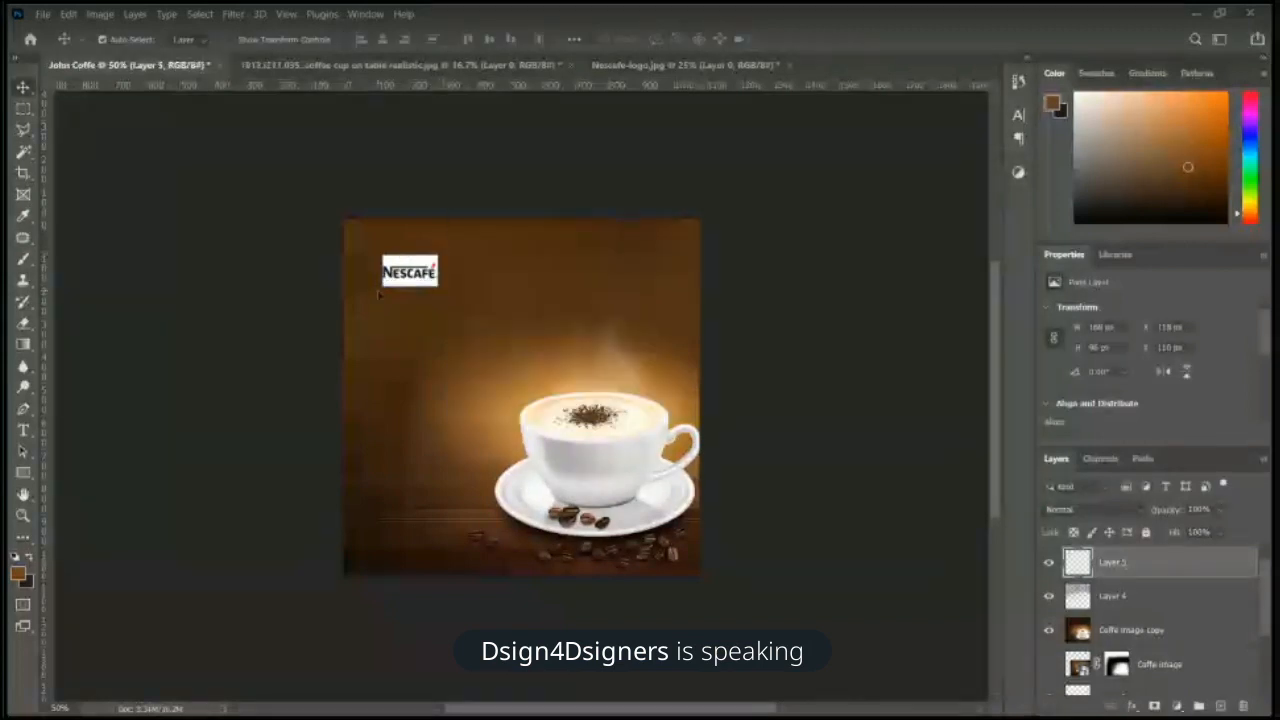
Step: Delete the logo layer with the white background from the coffee composition
{"action": "key", "text": "ctrl+plus"}
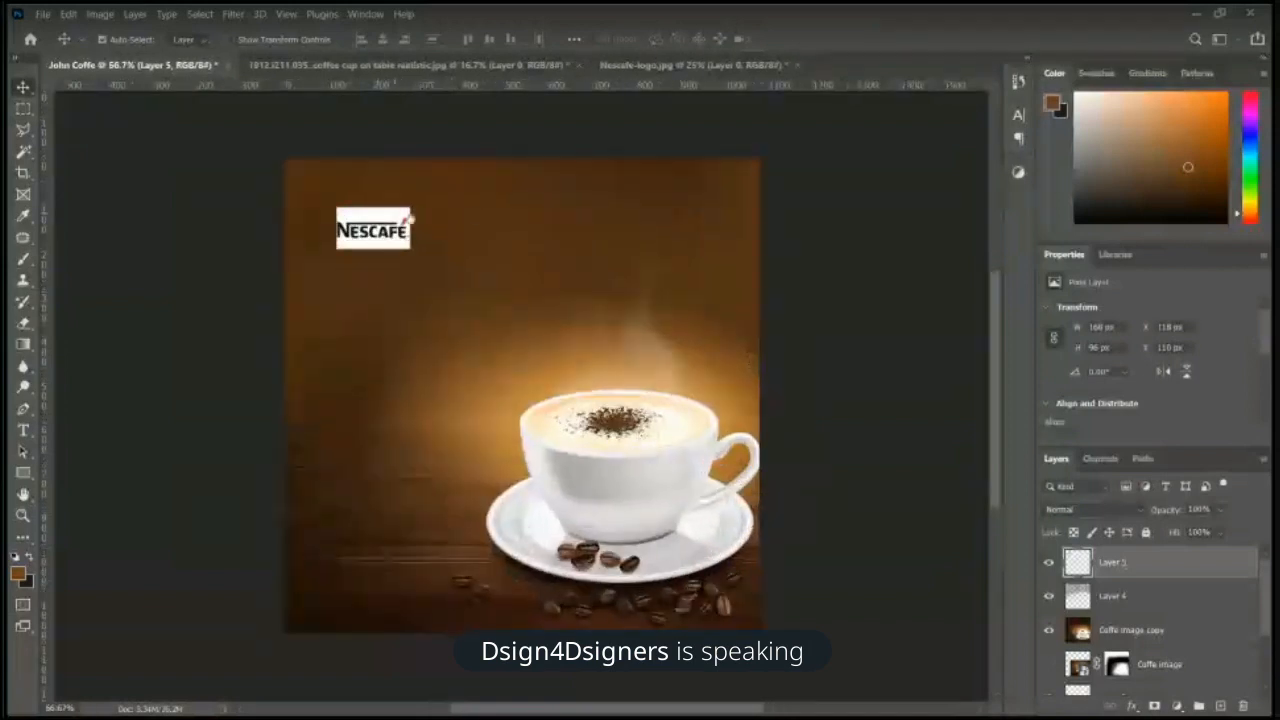
{"action": "left_click_drag", "start_coordinate": [408, 218], "coordinate": [528, 268]}
{"action": "key", "text": "ctrl+plus"}
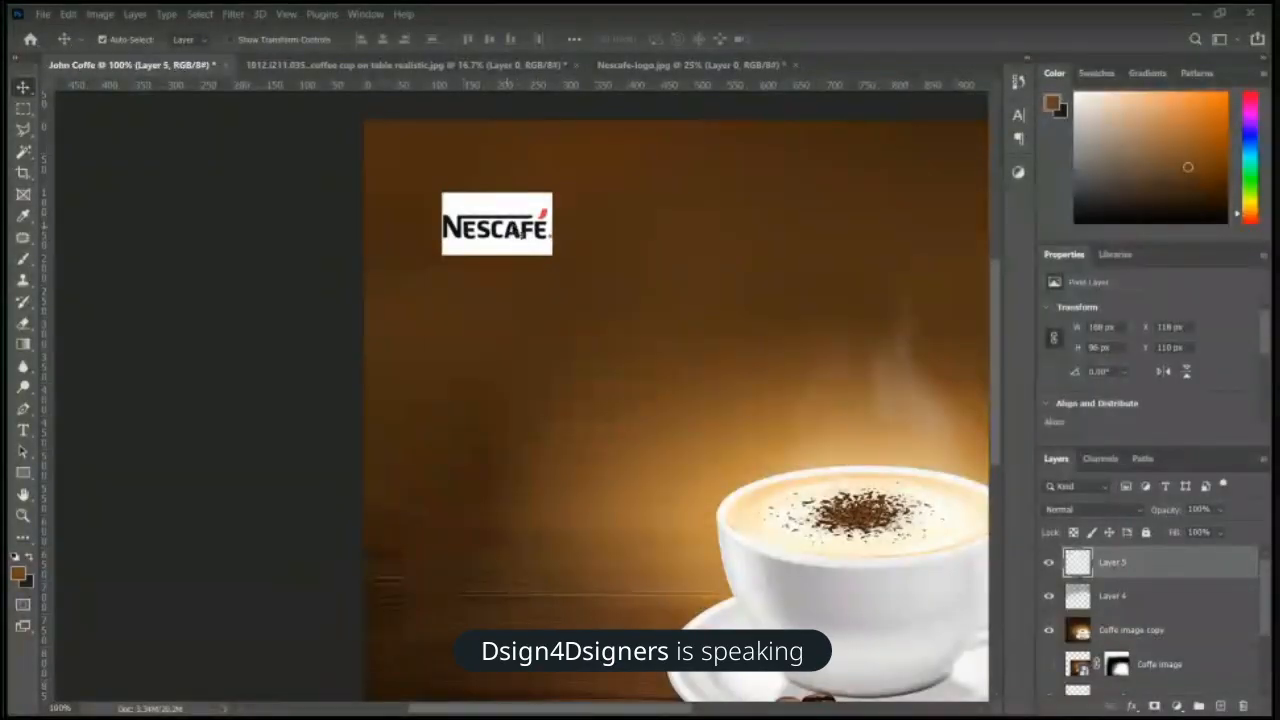
{"action": "key", "text": "ctrl+minus"}
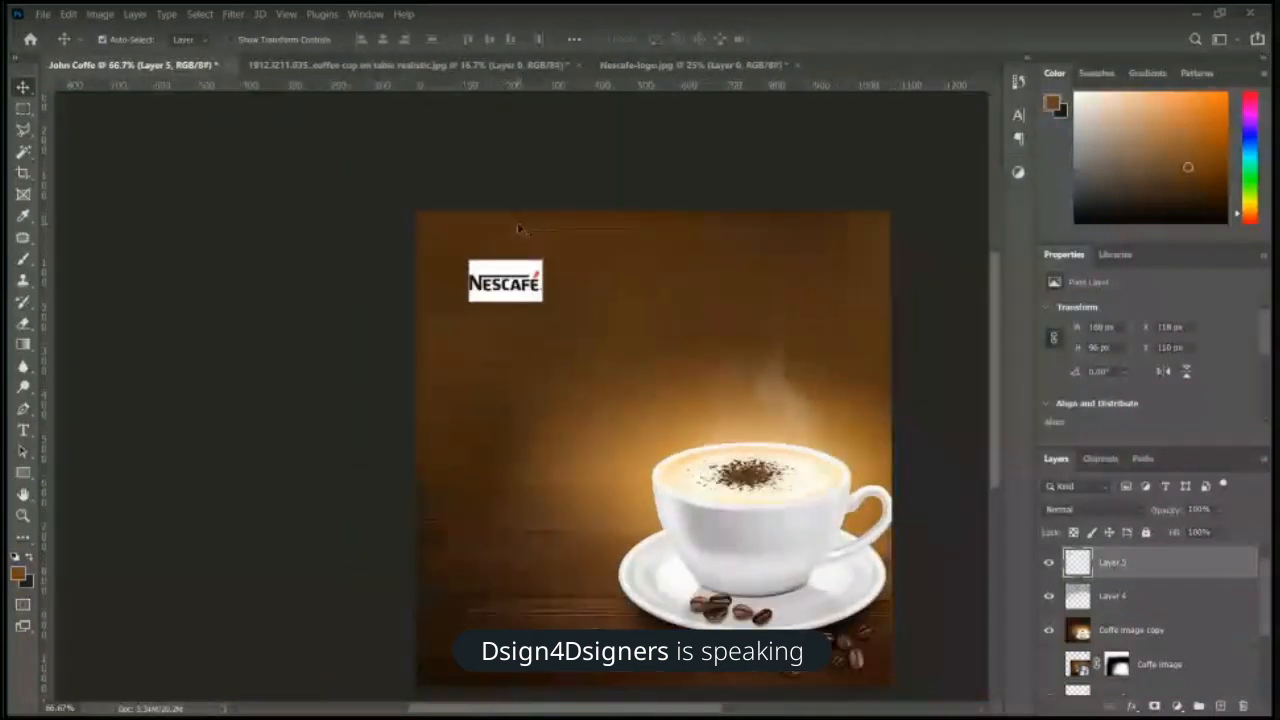
{"action": "key", "text": "Delete"}
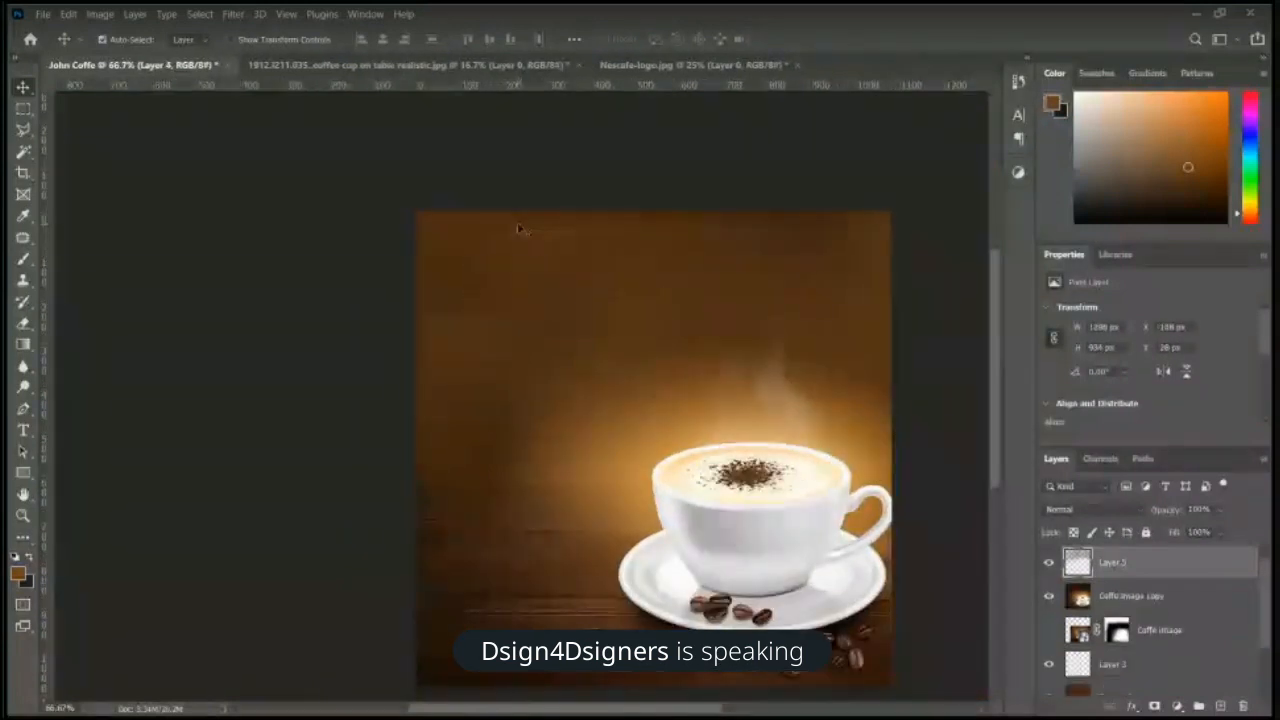
Step: Switch to the Nescafe-logo.jpg document and activate the Magic Wand tool
{"action": "left_click", "coordinate": [637, 66]}
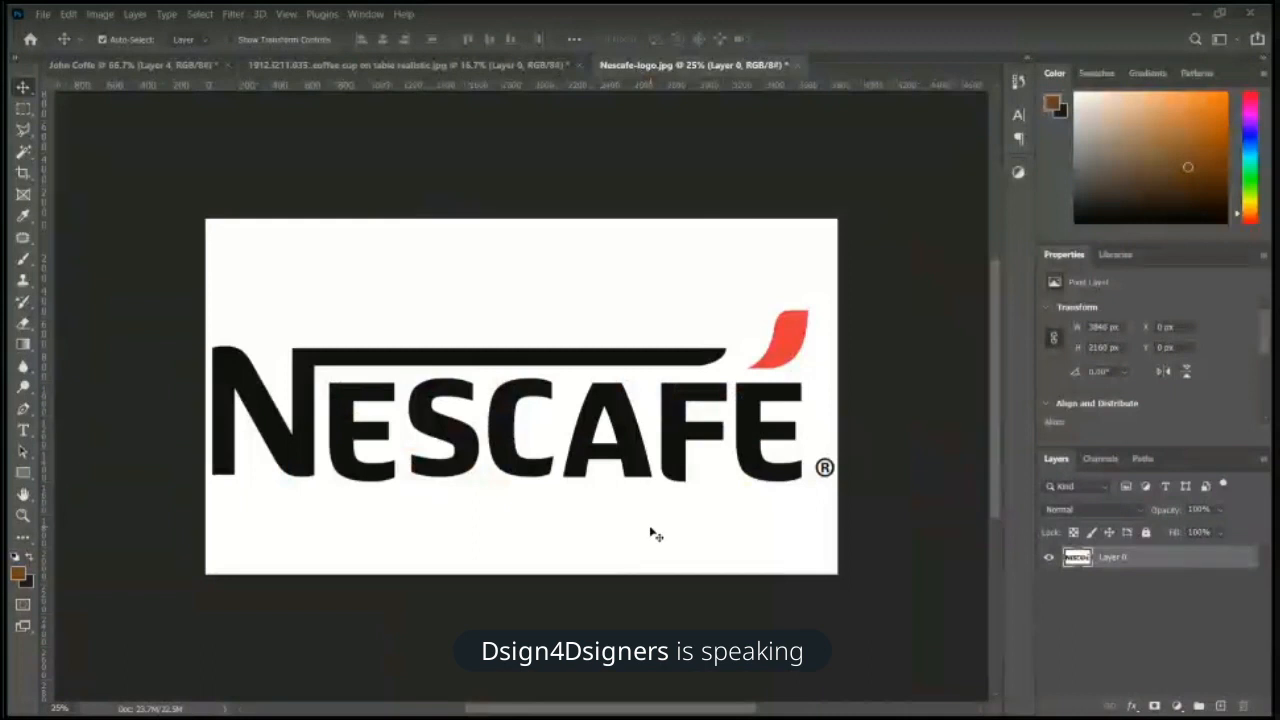
{"action": "key", "text": "ctrl+a"}
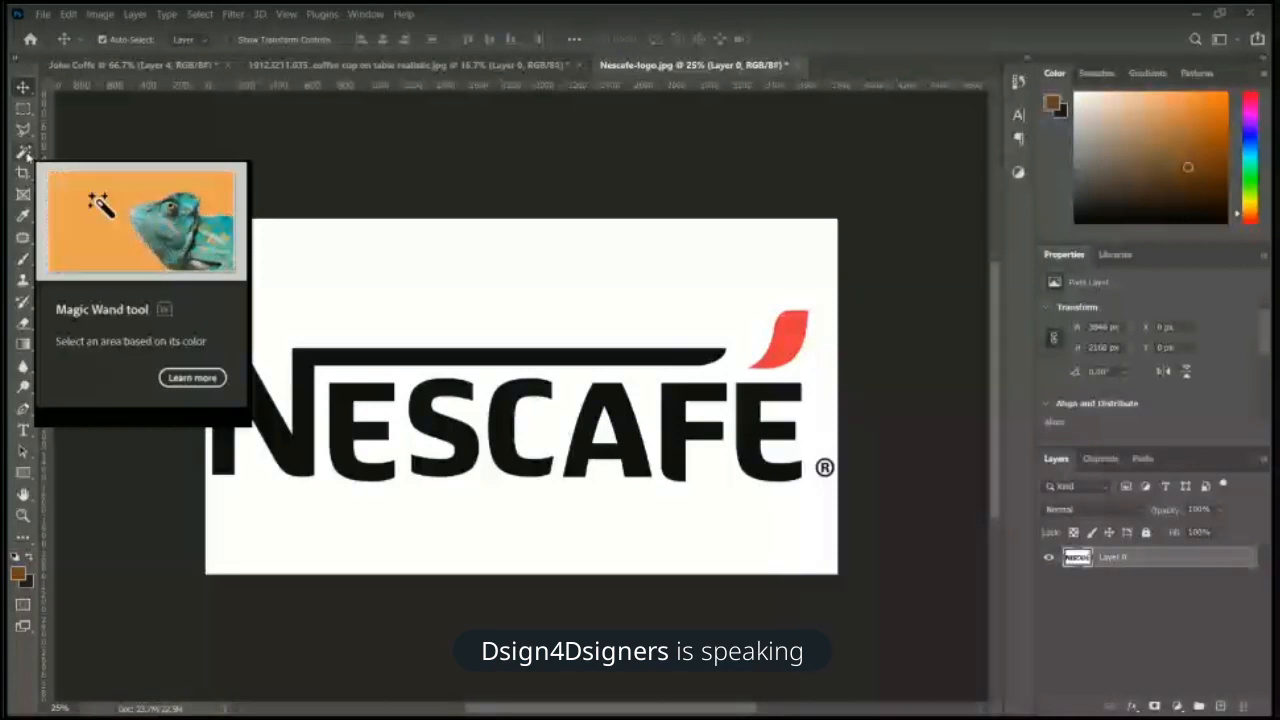
{"action": "left_click", "coordinate": [24, 152]}
{"action": "left_click", "coordinate": [103, 184]}
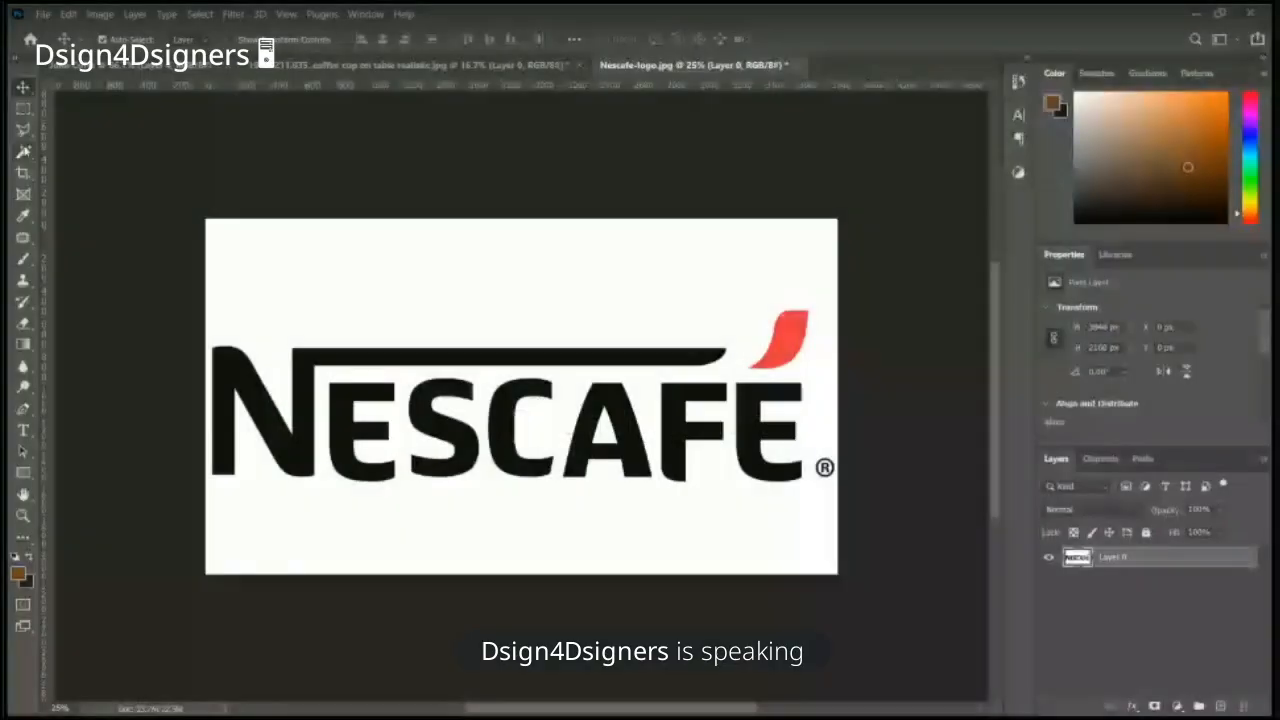
{"action": "left_click", "coordinate": [24, 152]}
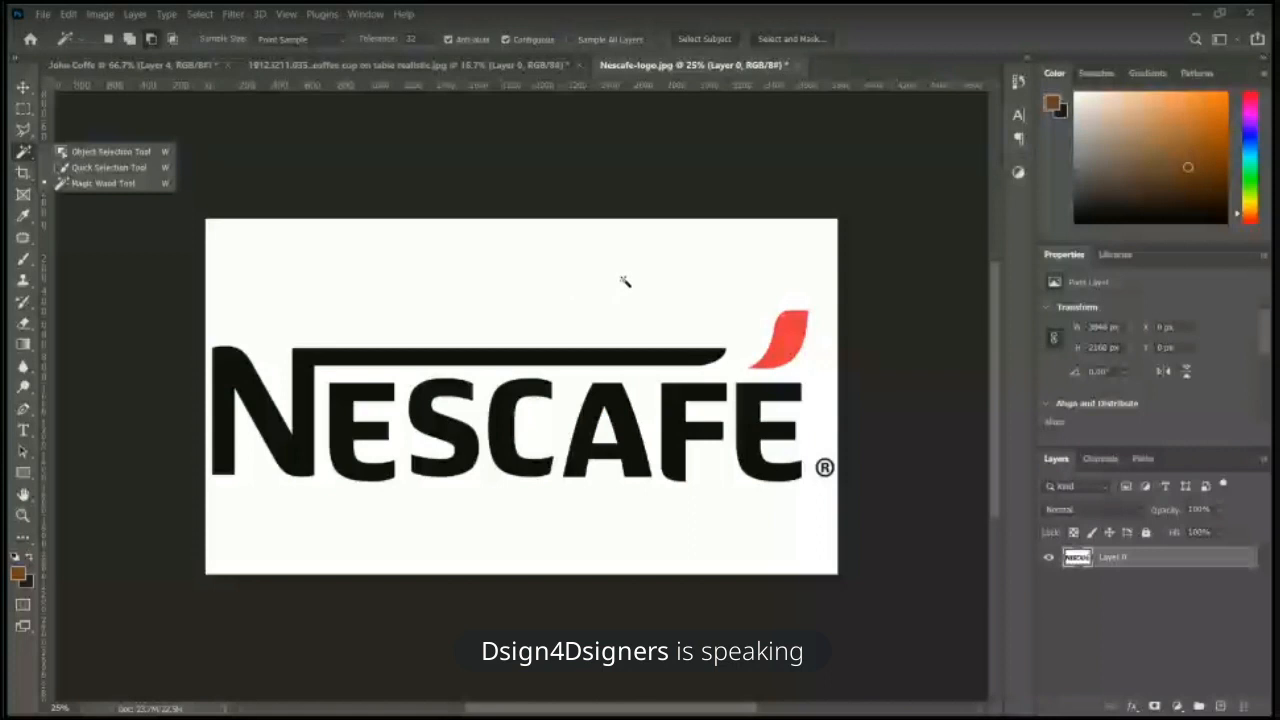
Step: Try deleting the white background around the logo lettering with a Magic Wand selection, and clear the selection
{"action": "left_click", "coordinate": [586, 277]}
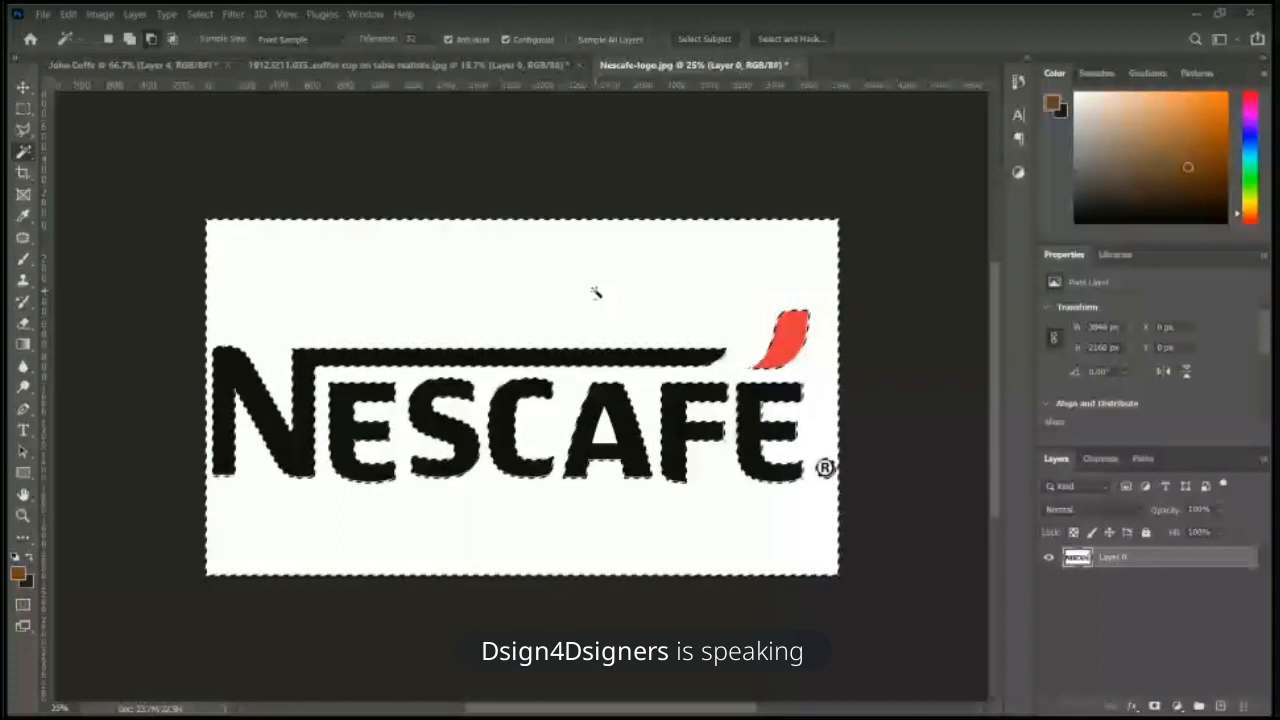
{"action": "key", "text": "Delete"}
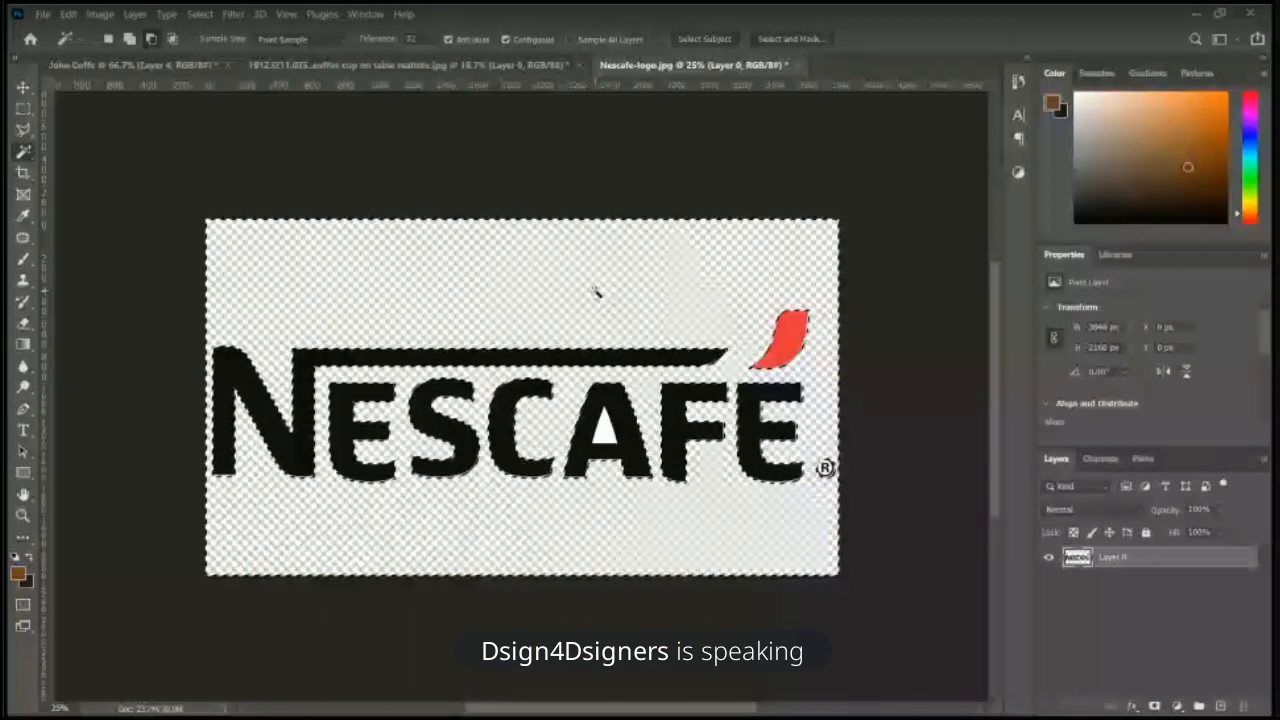
{"action": "key", "text": "ctrl+d"}
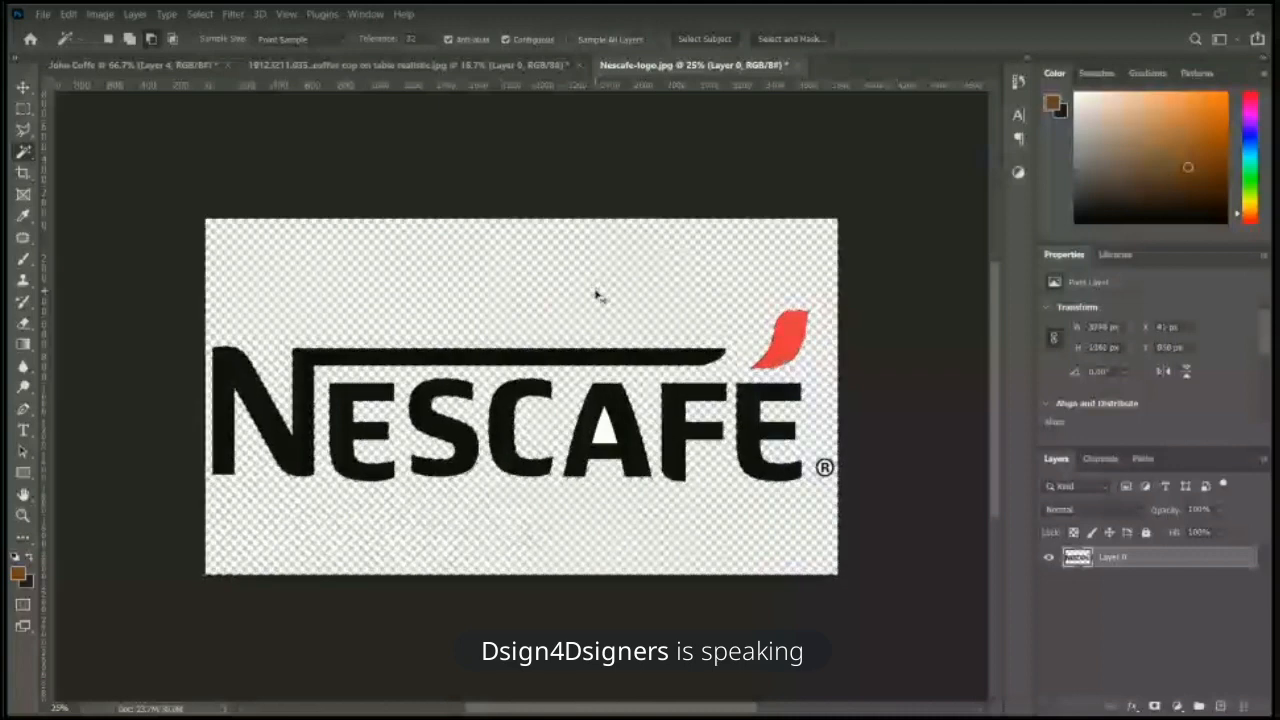
{"action": "key", "text": "ctrl+plus"}
{"action": "key", "text": "ctrl+minus"}
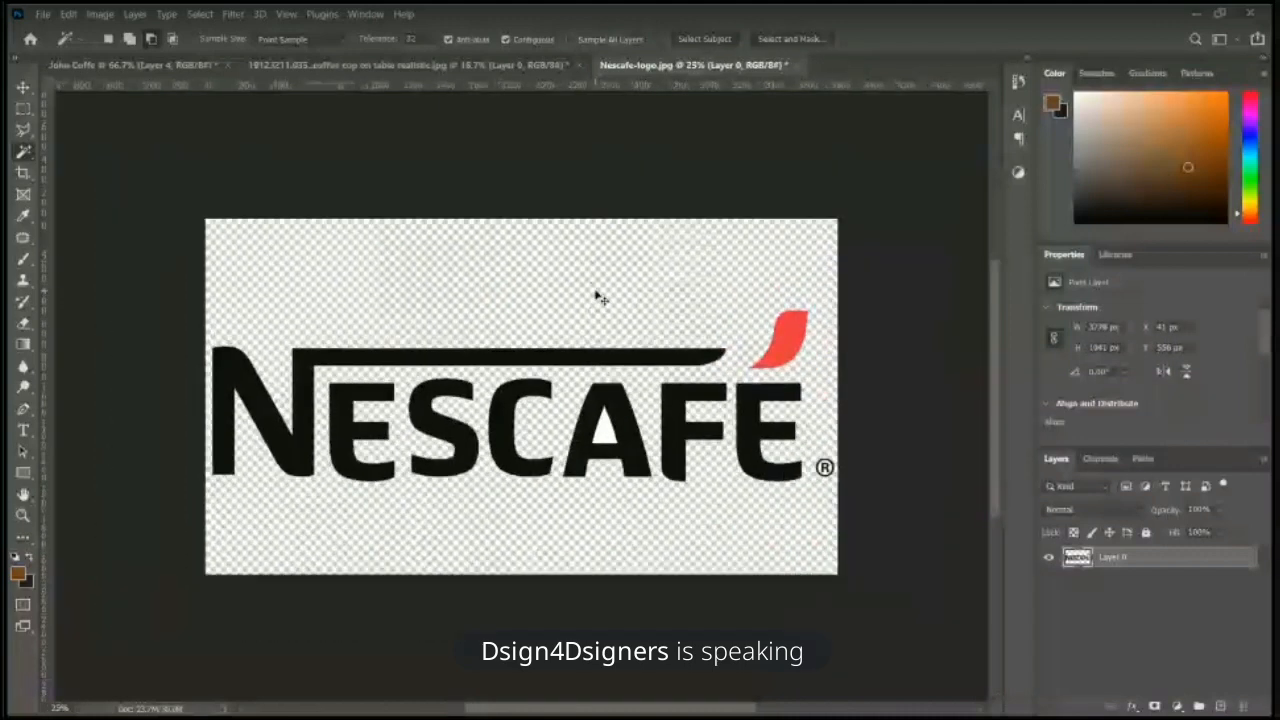
{"action": "key", "text": "ctrl+plus"}
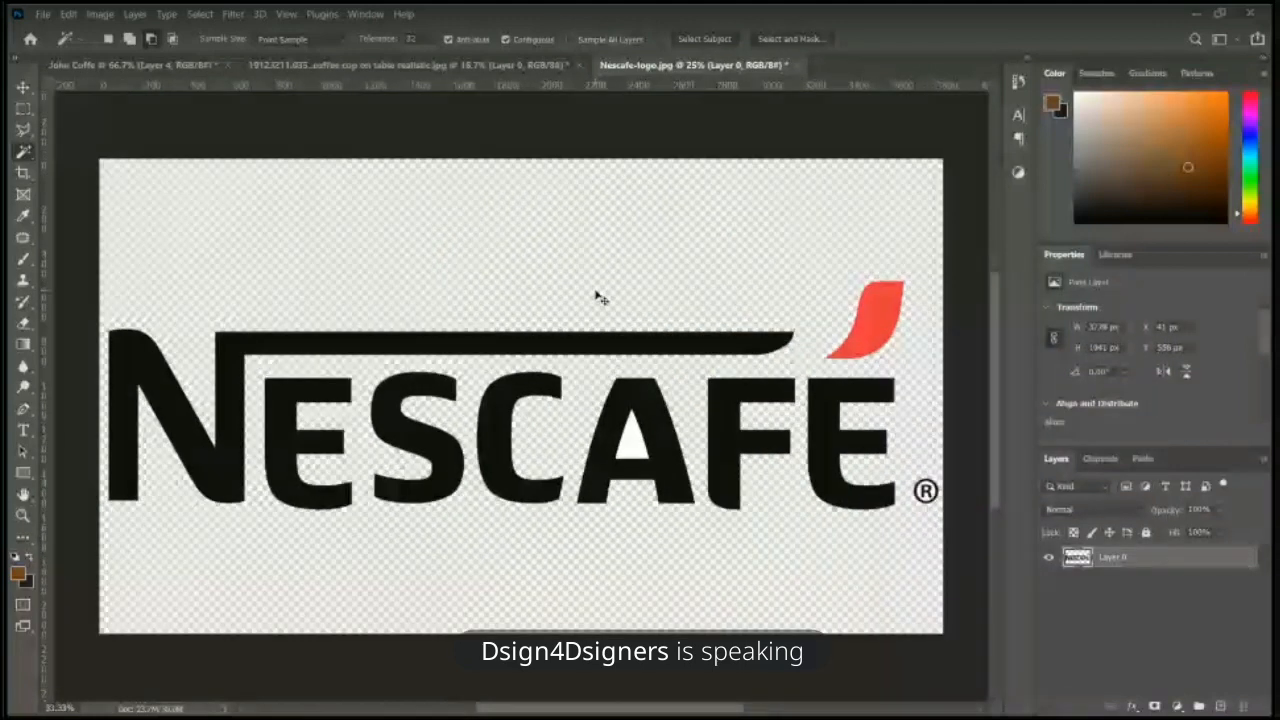
{"action": "key", "text": "ctrl+minus"}
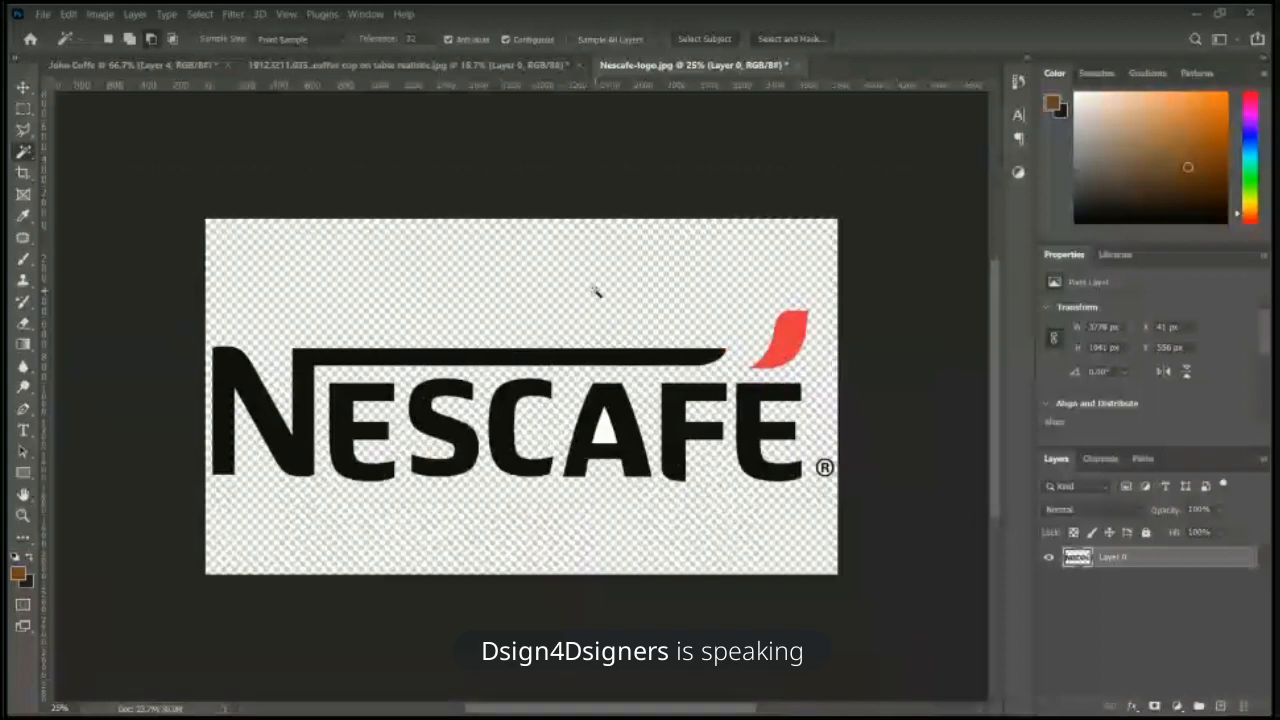
{"action": "key", "text": "ctrl+plus"}
{"action": "key", "text": "ctrl+minus"}
{"action": "key", "text": "ctrl+plus"}
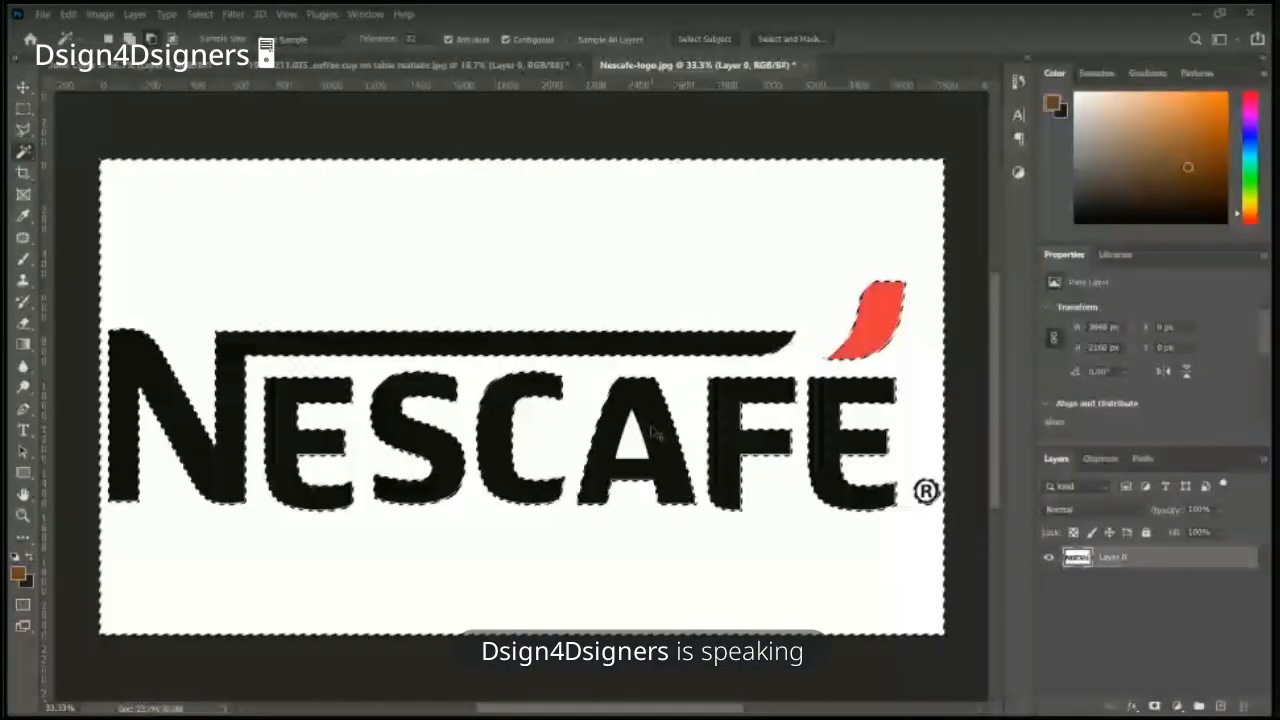
{"action": "key", "text": "ctrl+d"}
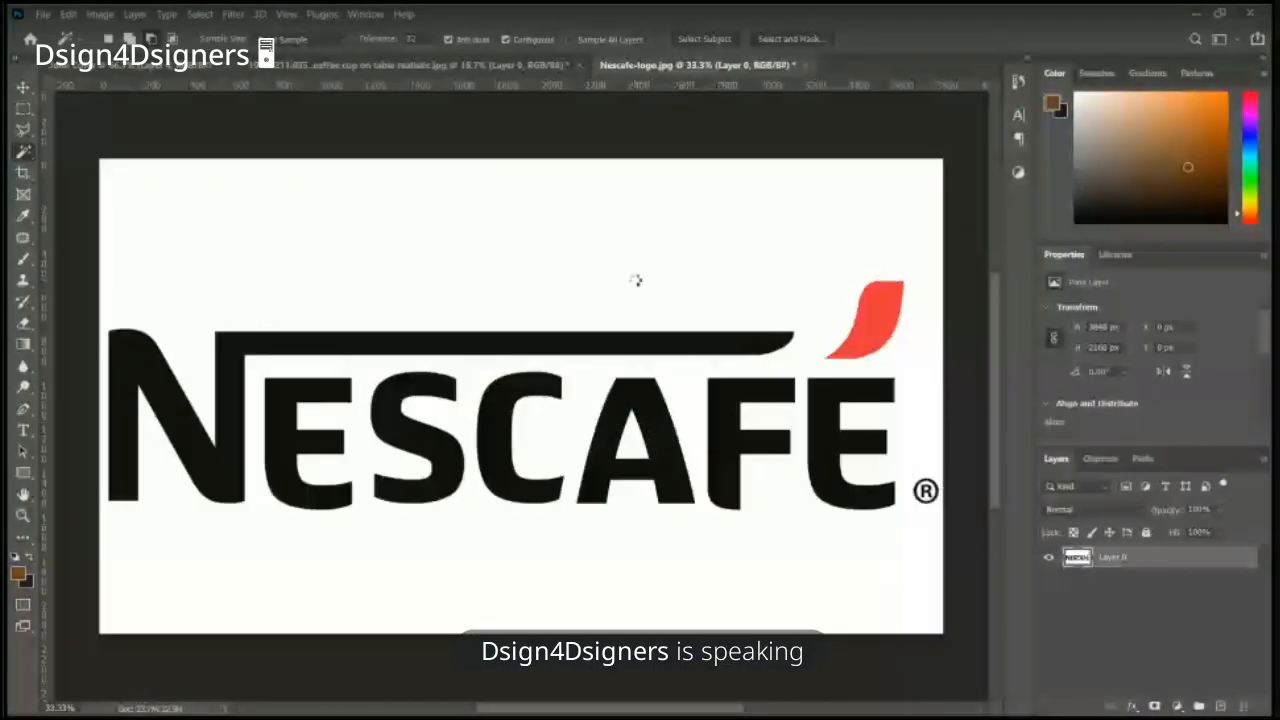
Step: Delete the white areas around the logo lettering and inside the letter A using Magic Wand selections, and deselect
{"action": "left_click", "coordinate": [635, 280]}
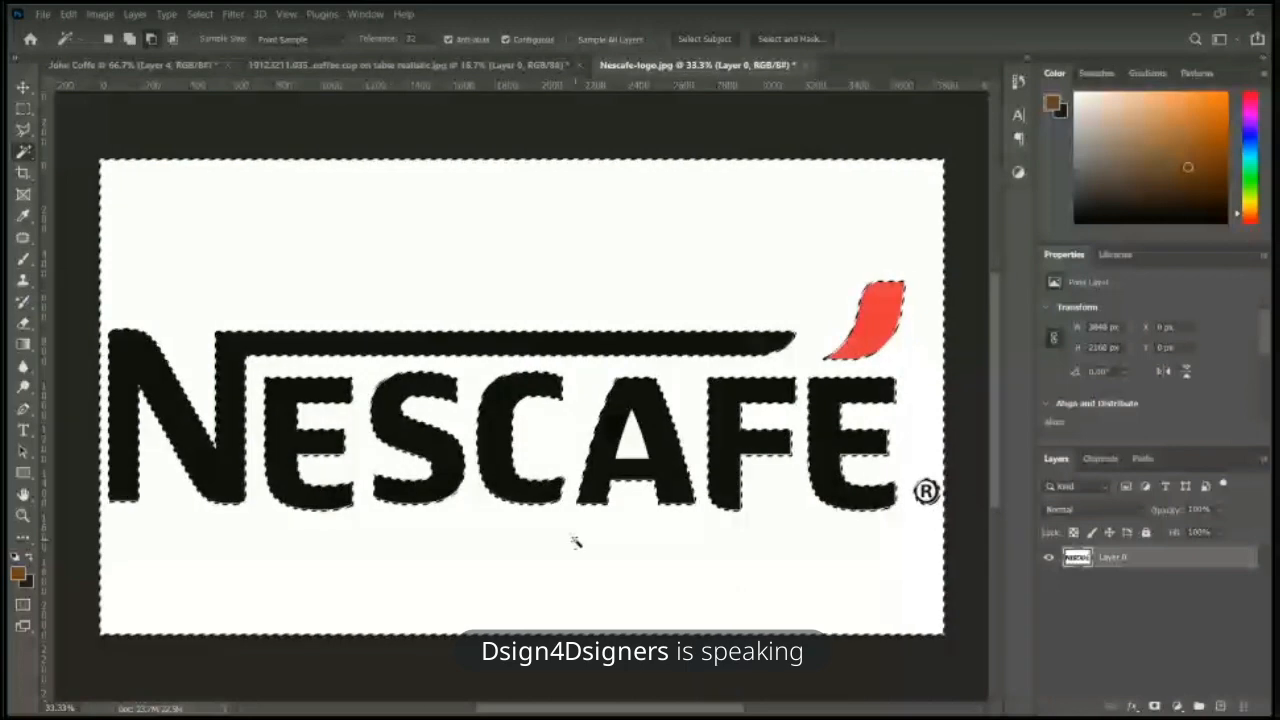
{"action": "key", "text": "Delete"}
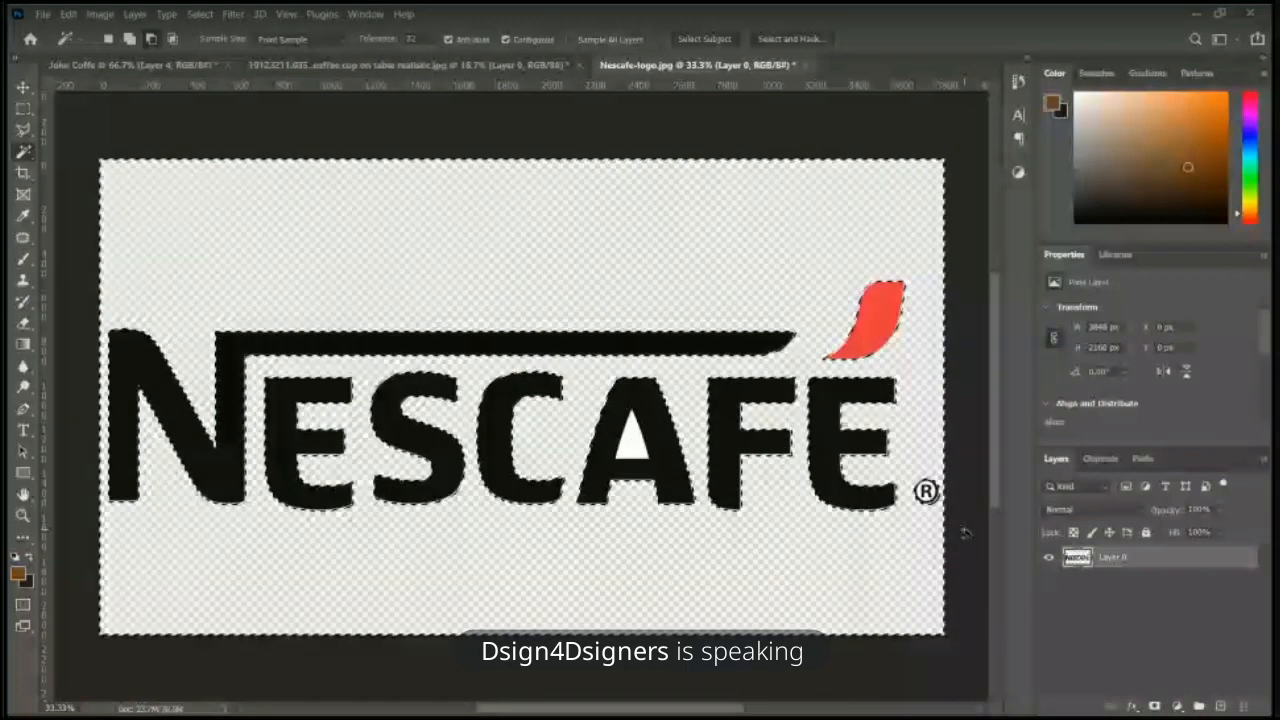
{"action": "key", "text": "ctrl+minus"}
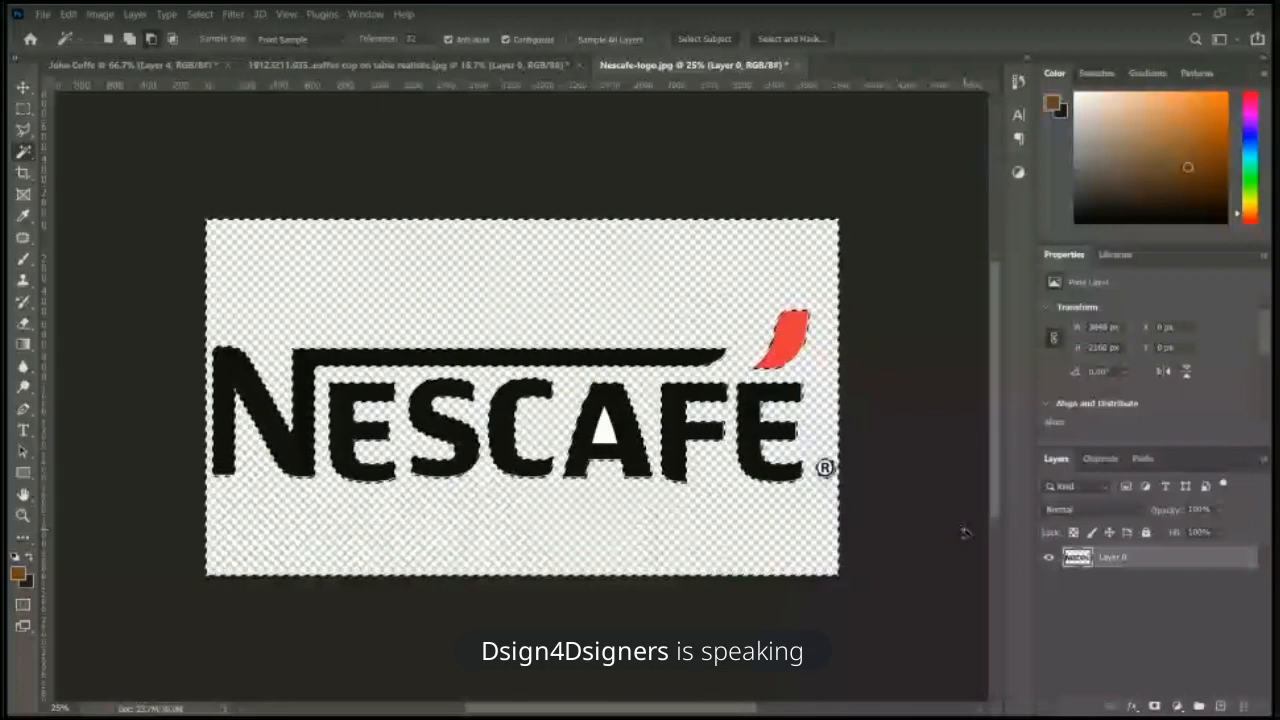
{"action": "key", "text": "ctrl+d"}
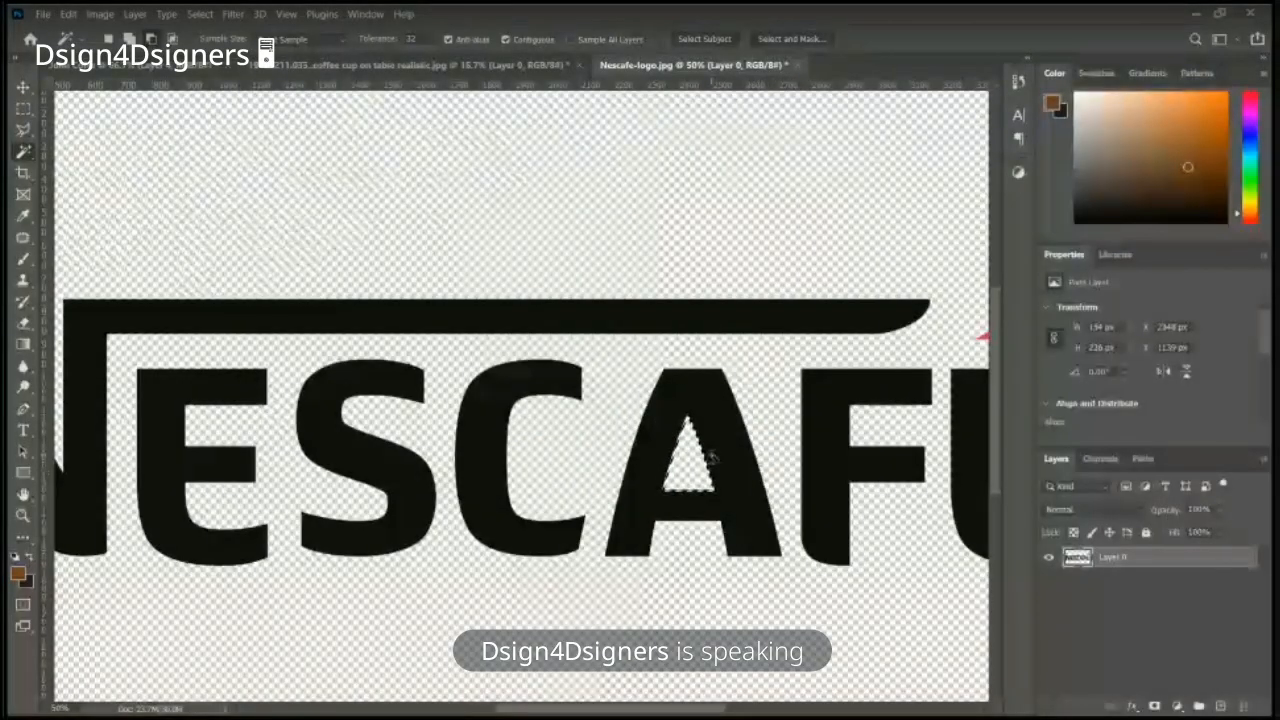
{"action": "key", "text": "ctrl+d"}
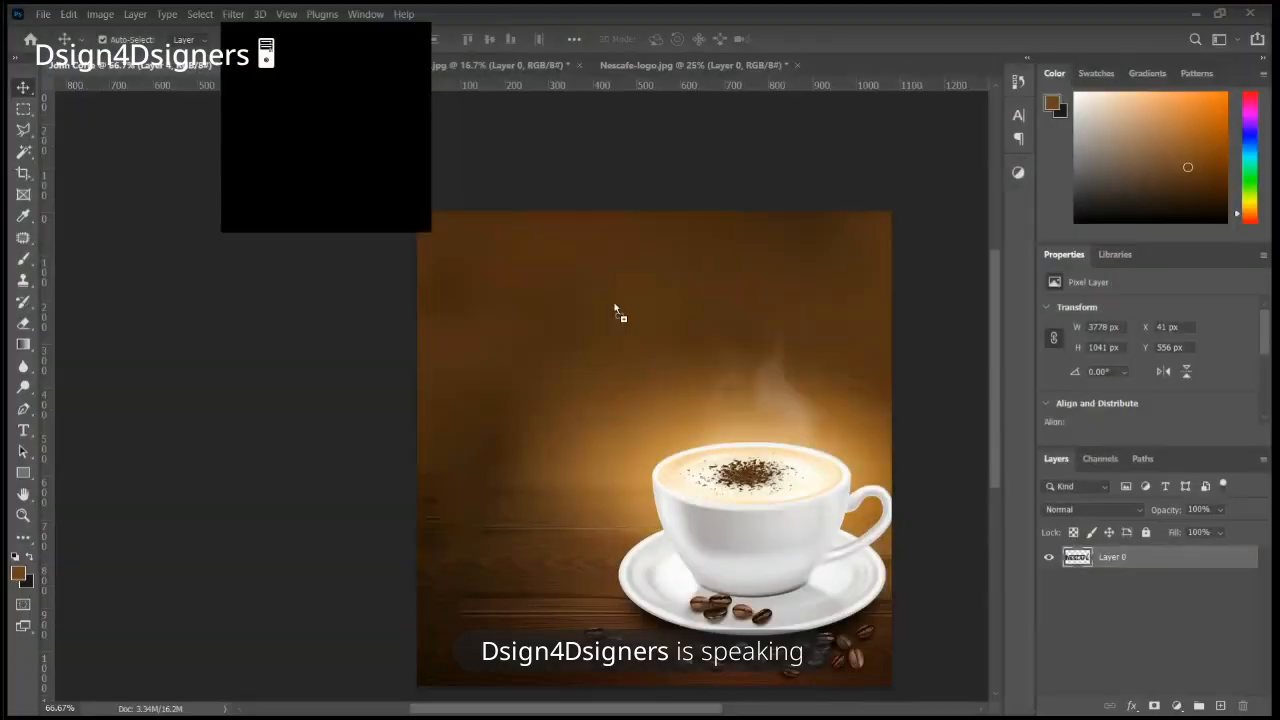
Step: Place the cut-out Nescafe logo into the coffee composition as a new layer
{"action": "left_click_drag", "start_coordinate": [604, 307], "coordinate": [605, 308]}
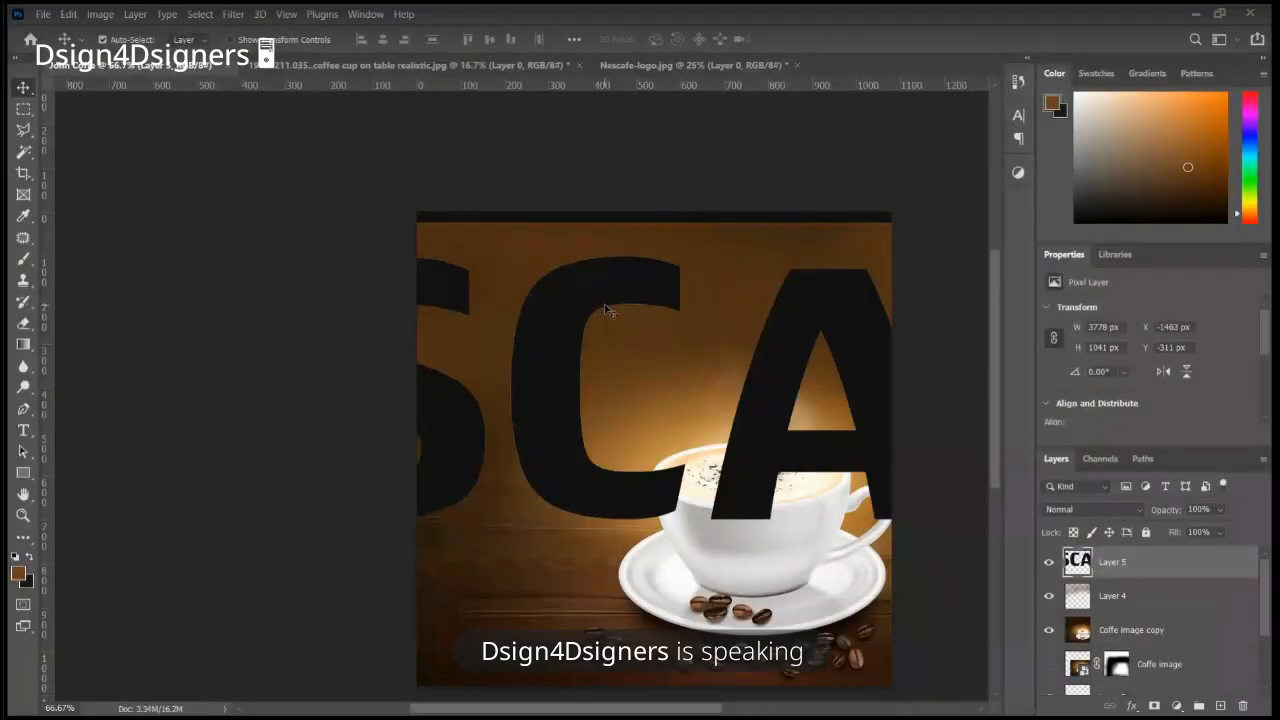
{"action": "key", "text": "ctrl+minus"}
{"action": "key", "text": "ctrl+minus"}
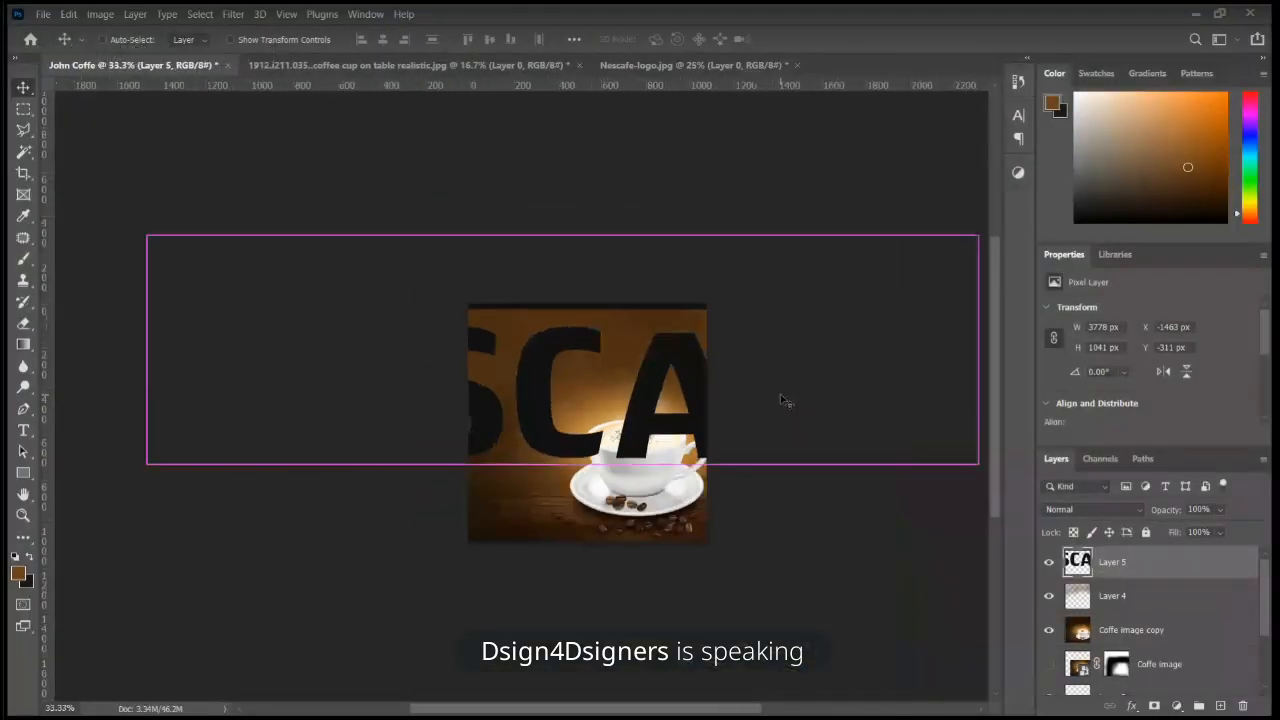
{"action": "key", "text": "ctrl+minus"}
{"action": "key", "text": "ctrl+plus"}
{"action": "key", "text": "ctrl+minus"}
{"action": "key", "text": "ctrl+plus"}
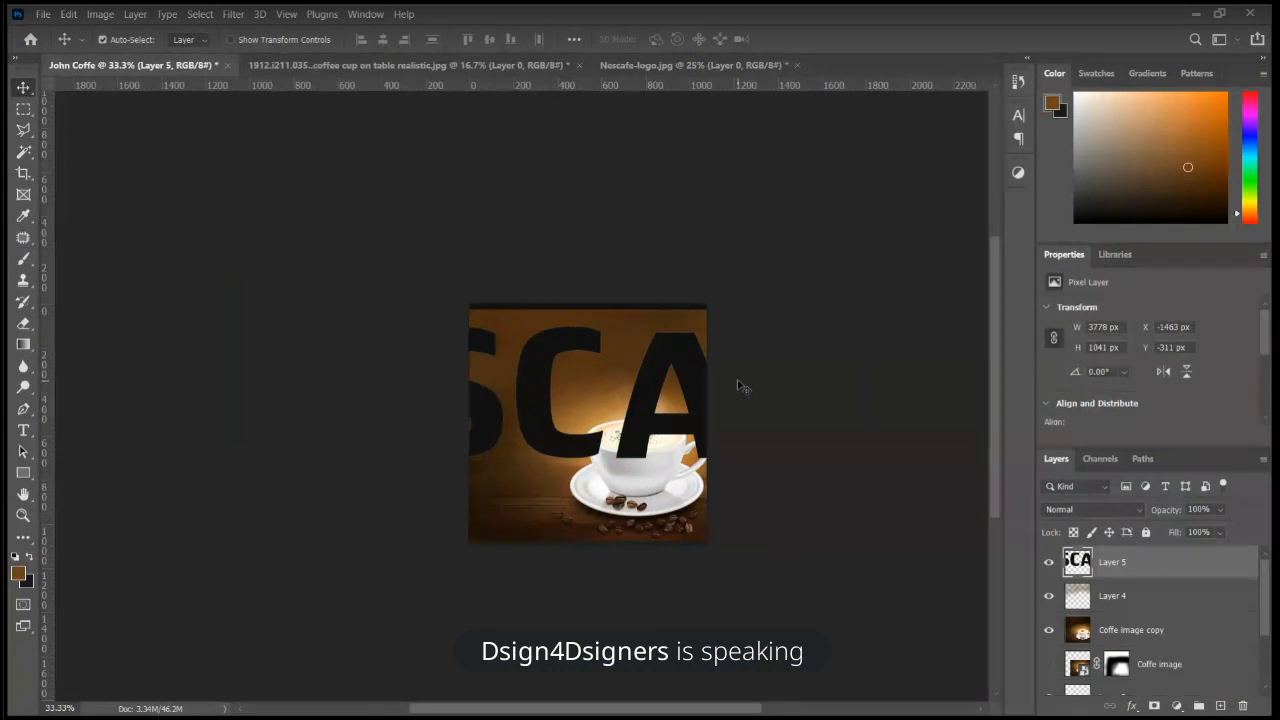
Step: Scale the logo down to 246 × 68 px and place it in the upper-left area of the design
{"action": "key", "text": "ctrl"}
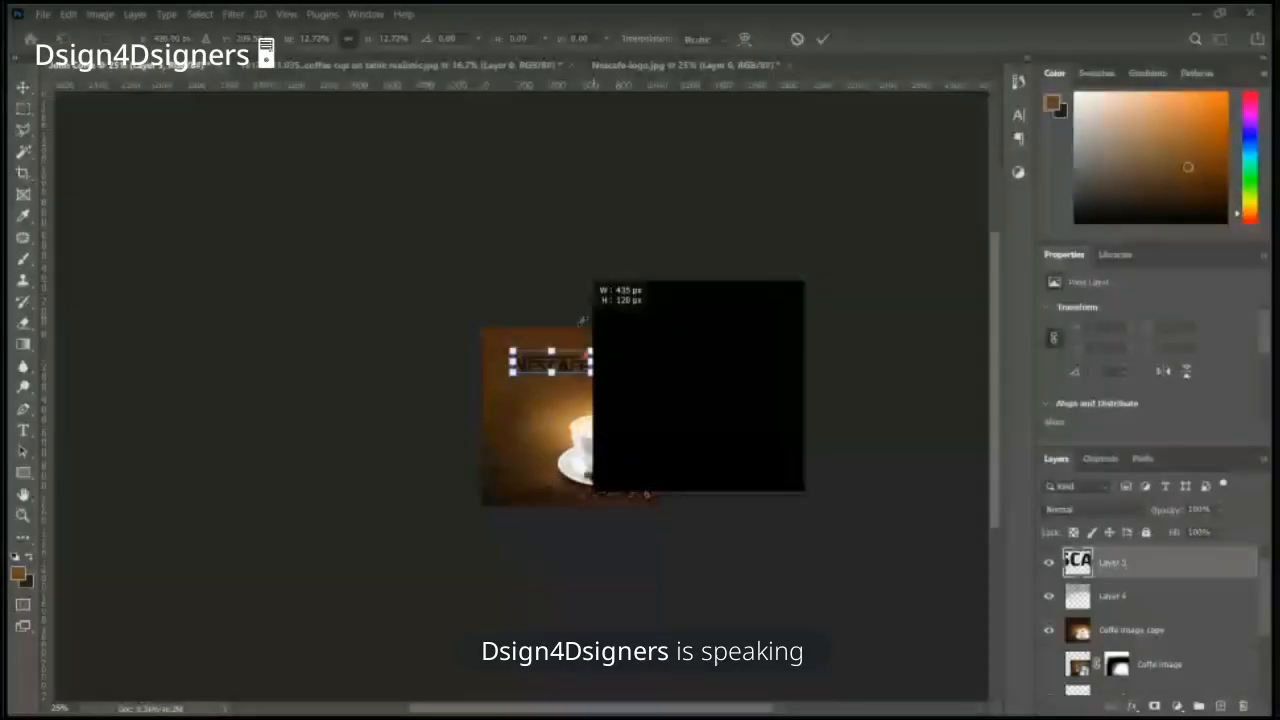
{"action": "left_click_drag", "start_coordinate": [582, 320], "coordinate": [573, 321]}
{"action": "key", "text": "ctrl+plus"}
{"action": "key", "text": "ctrl+plus"}
{"action": "key", "text": "ctrl+plus"}
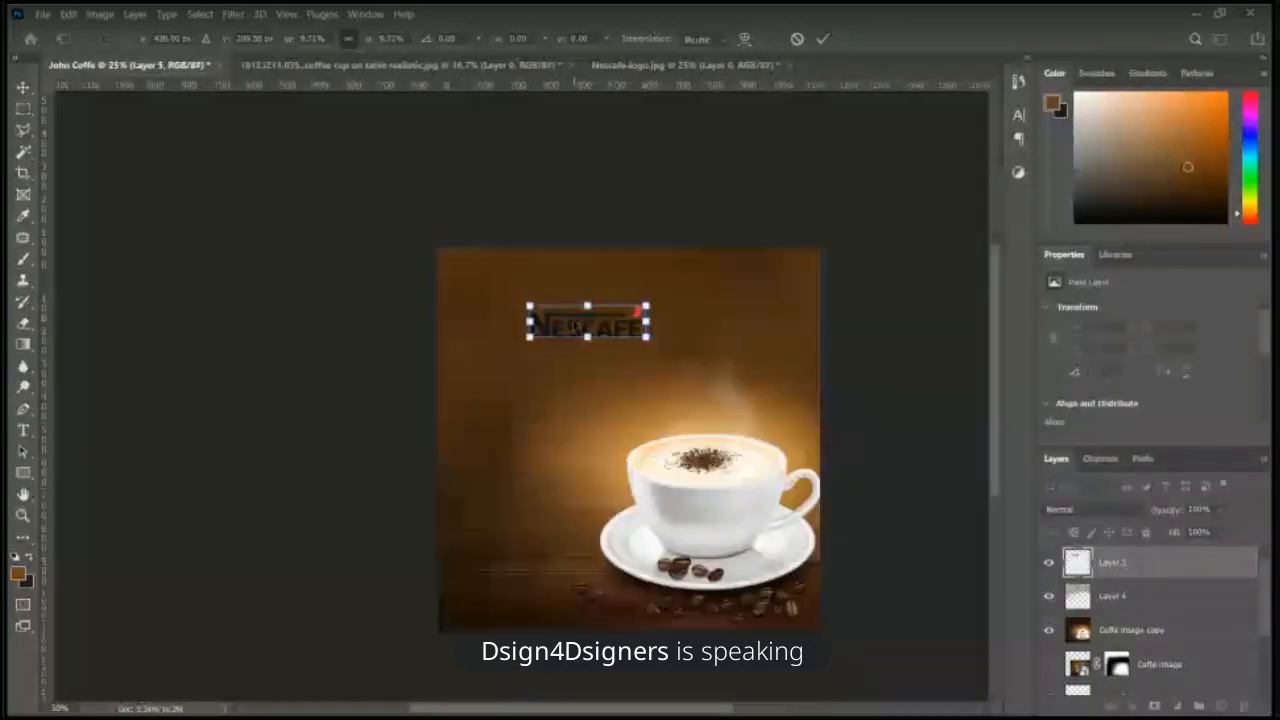
{"action": "left_click_drag", "start_coordinate": [674, 283], "coordinate": [552, 281]}
{"action": "key", "text": "Return"}
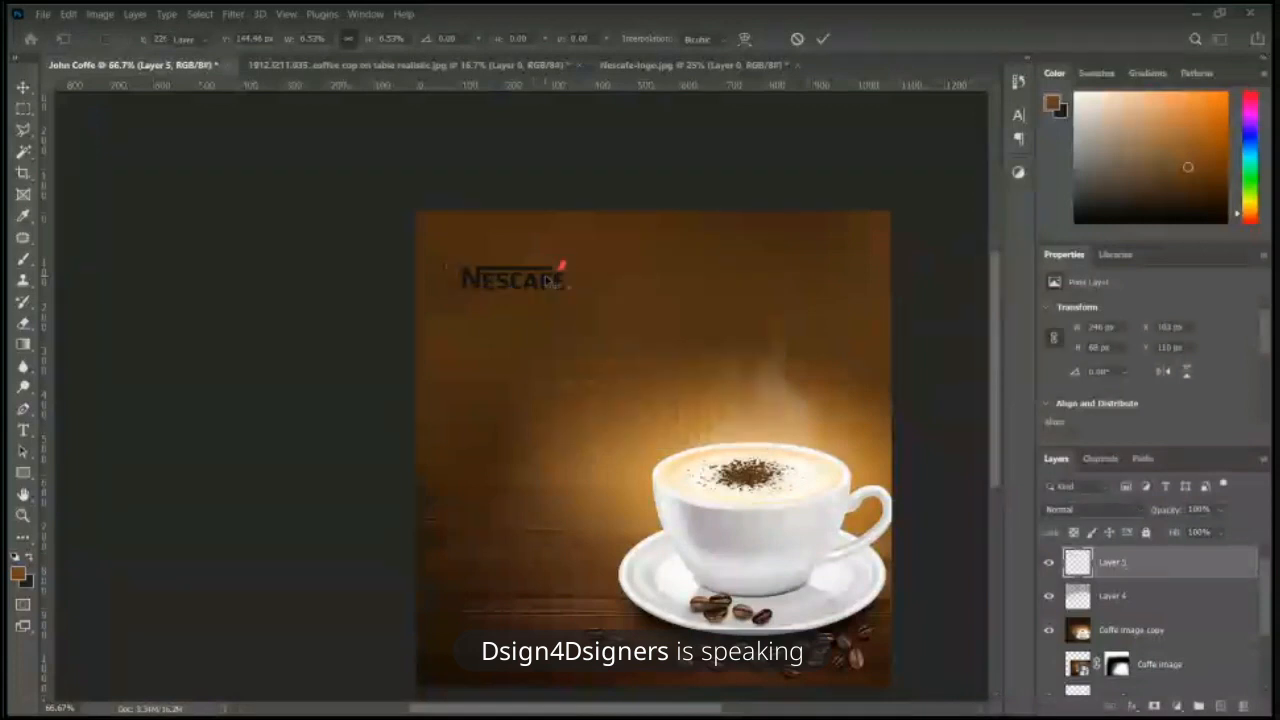
Step: Nudge the logo right to X 106 px and check its distances to the surrounding edges
{"action": "key", "text": "Right"}
{"action": "key", "text": "Right"}
{"action": "key", "text": "Right"}
{"action": "key", "text": "ctrl+minus"}
{"action": "key", "text": "ctrl+plus"}
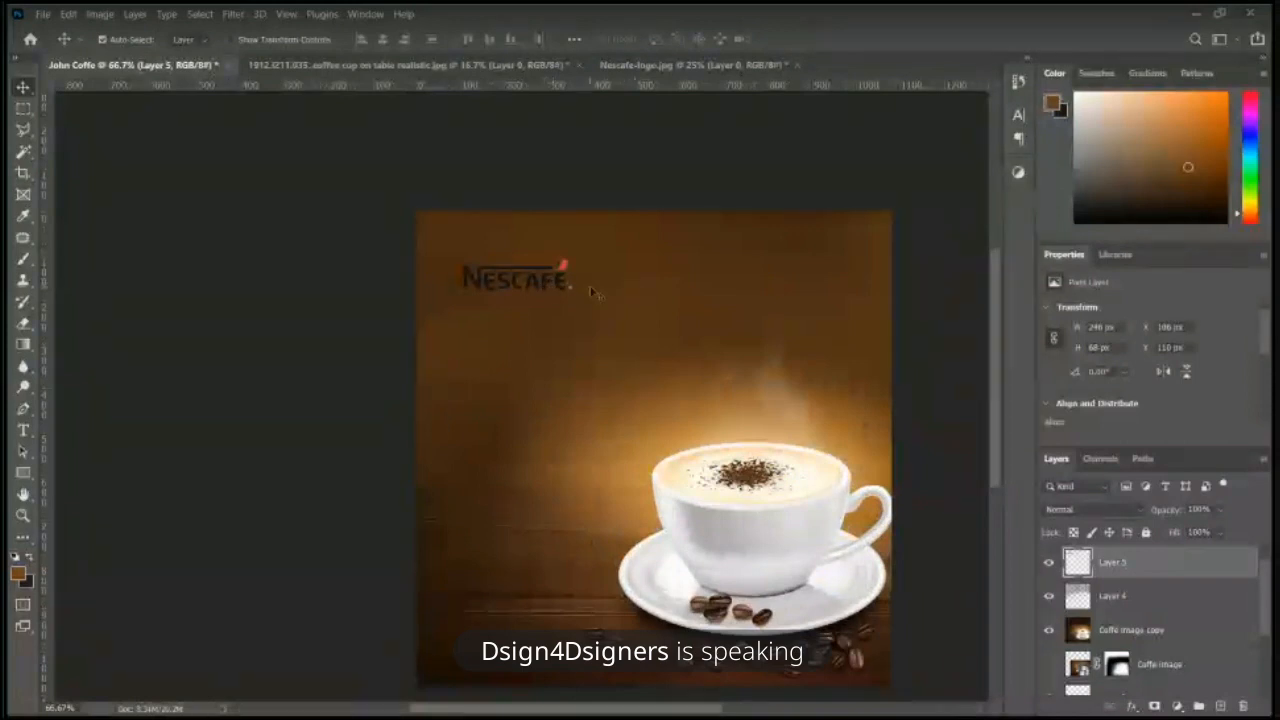
{"action": "left_click_drag", "start_coordinate": [545, 292], "coordinate": [617, 307]}
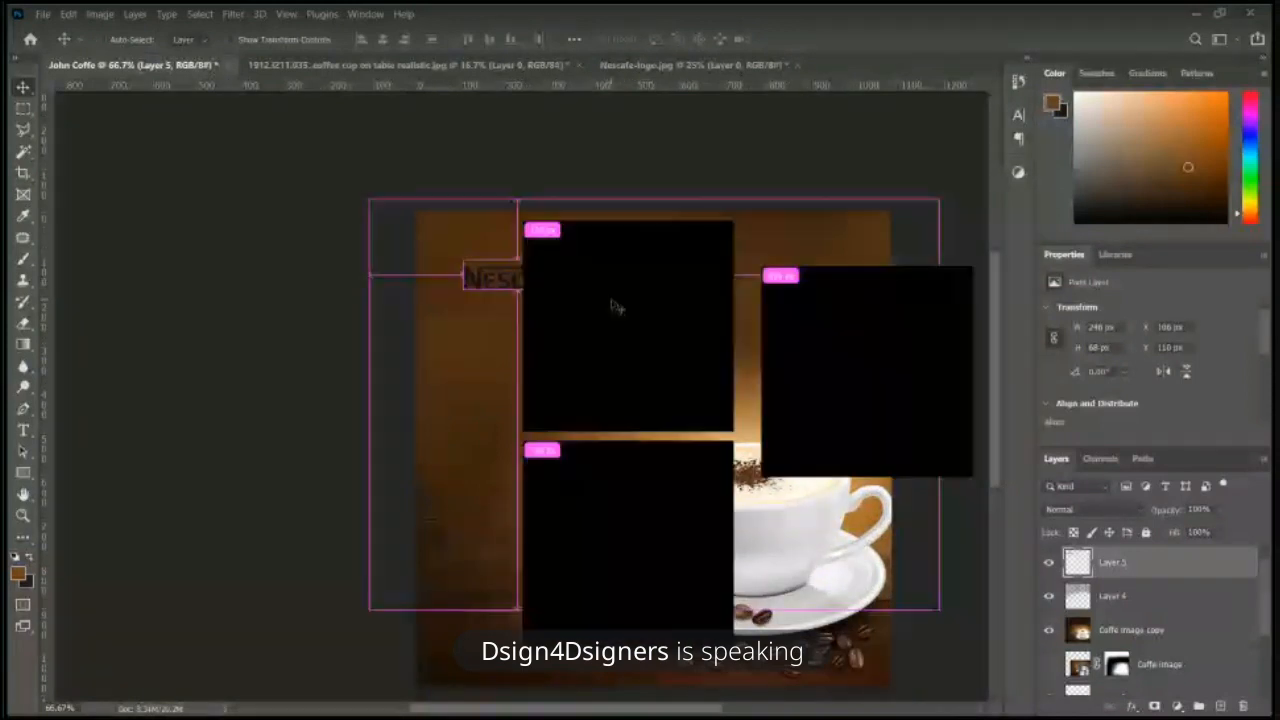
{"action": "key", "text": "ctrl+minus"}
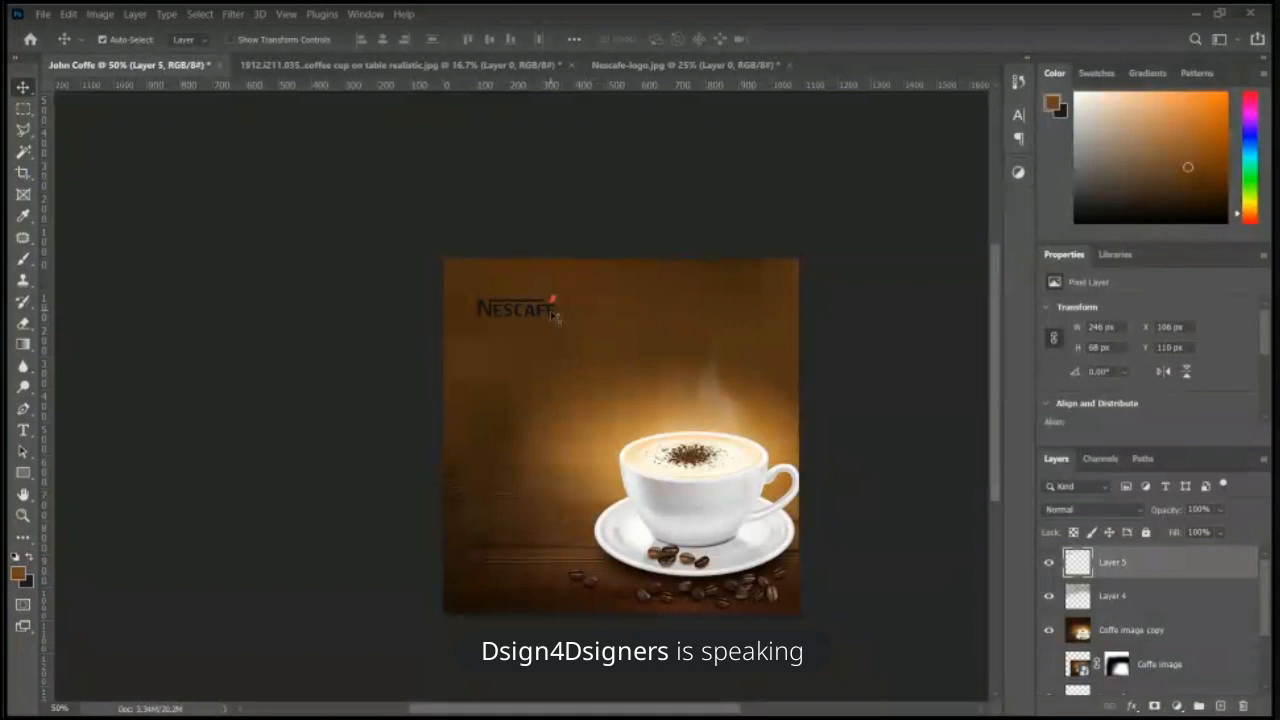
{"action": "key", "text": "ctrl+plus"}
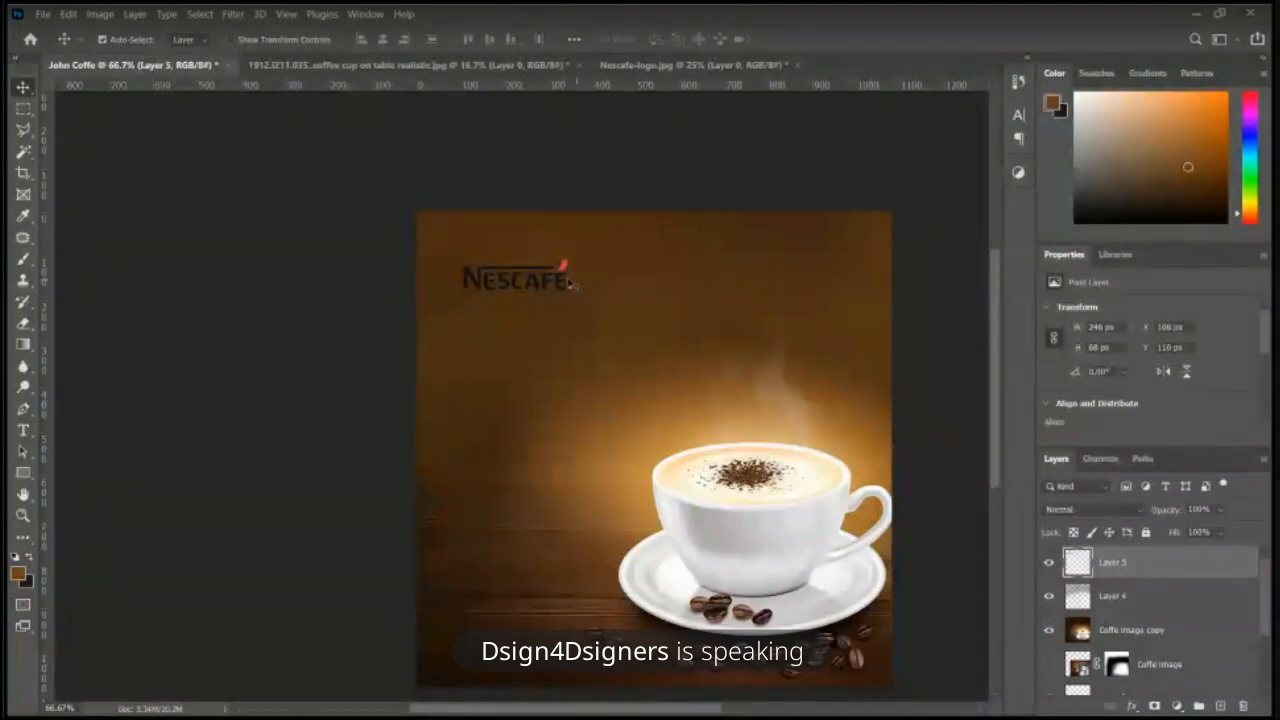
Step: Rename the logo layer as Logo
{"action": "double_click", "coordinate": [1112, 562]}
{"action": "type", "text": "Logo"}
{"action": "key", "text": "Return"}
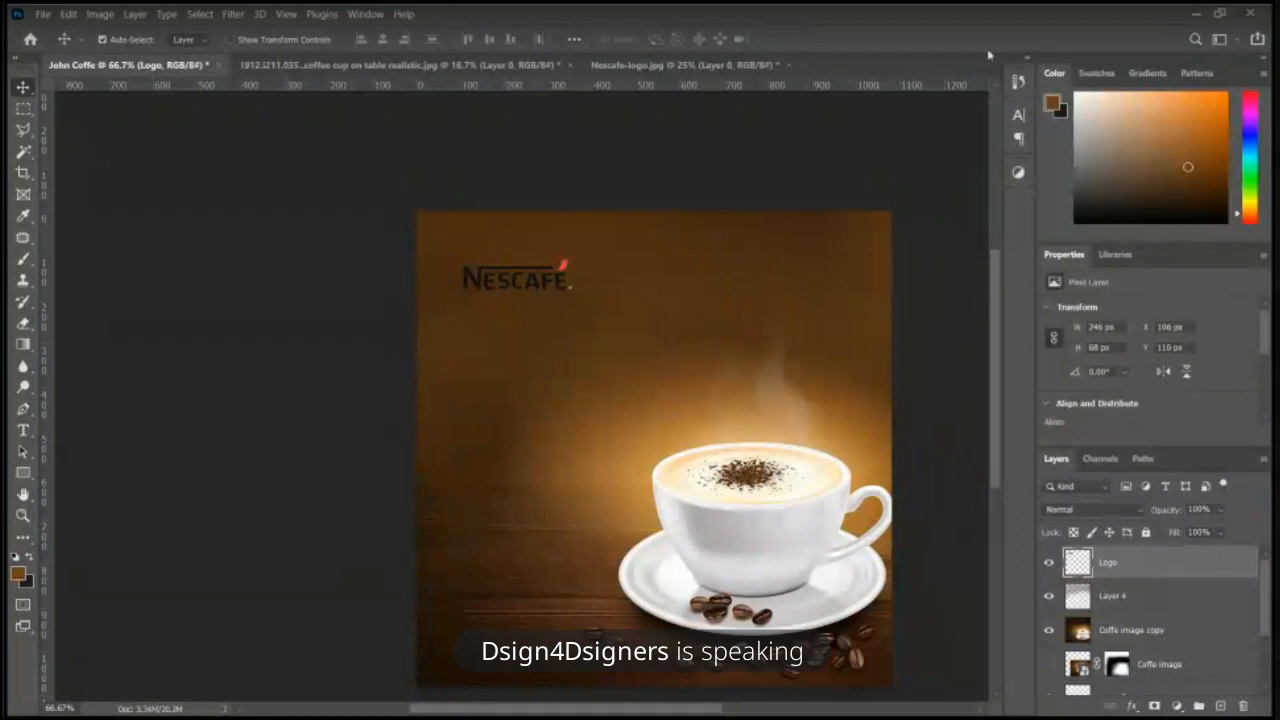
Step: Add a white Color Overlay effect to the Logo layer and show the effect's settings
{"action": "double_click", "coordinate": [1180, 562]}
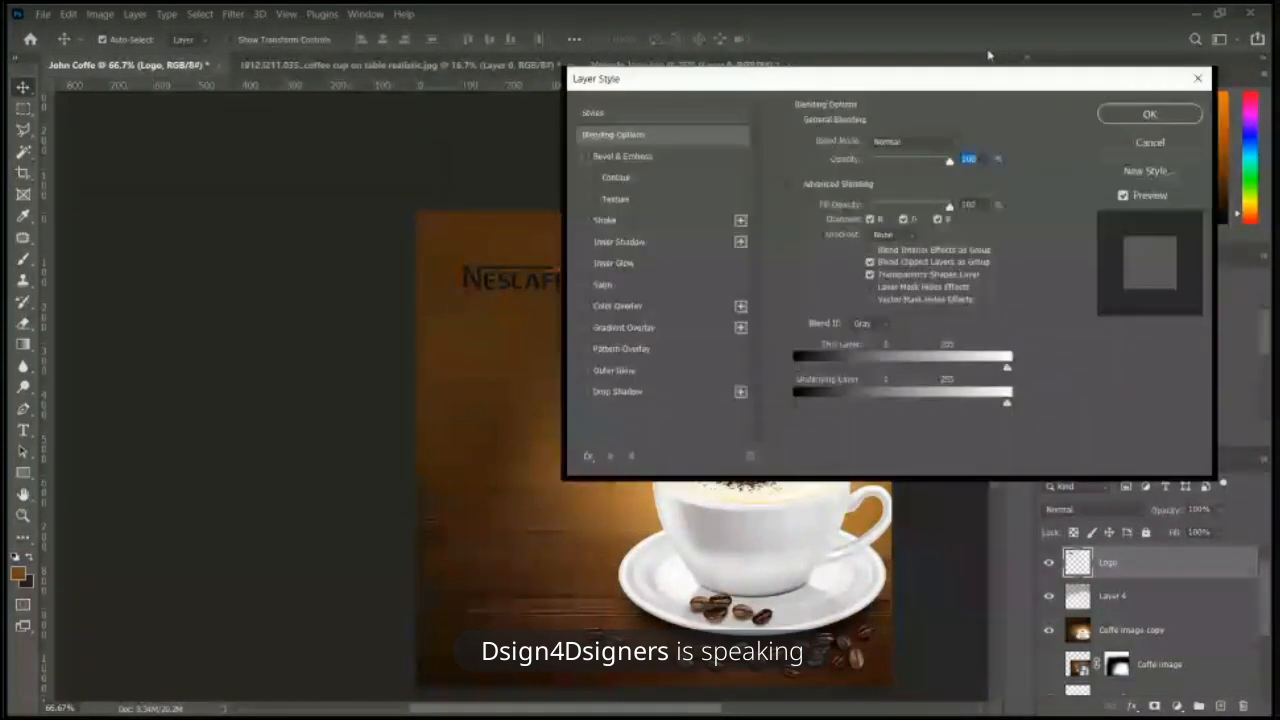
{"action": "left_click_drag", "start_coordinate": [633, 87], "coordinate": [765, 76]}
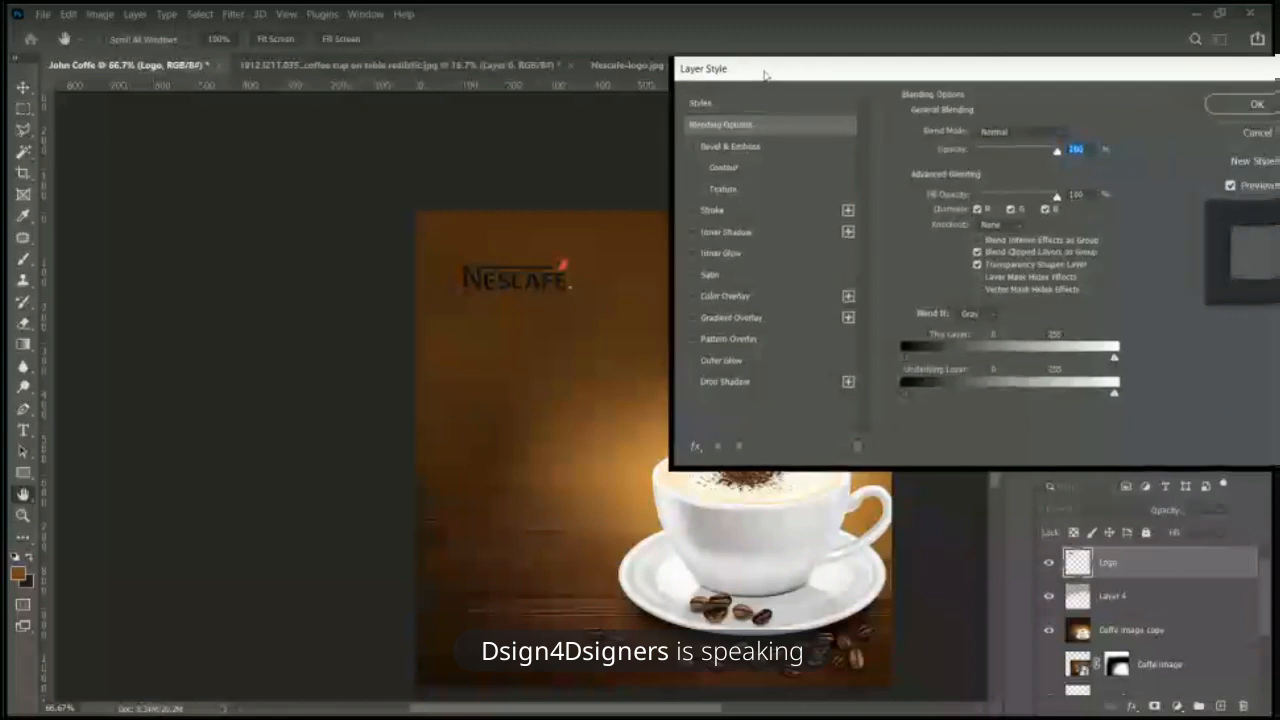
{"action": "left_click", "coordinate": [692, 297]}
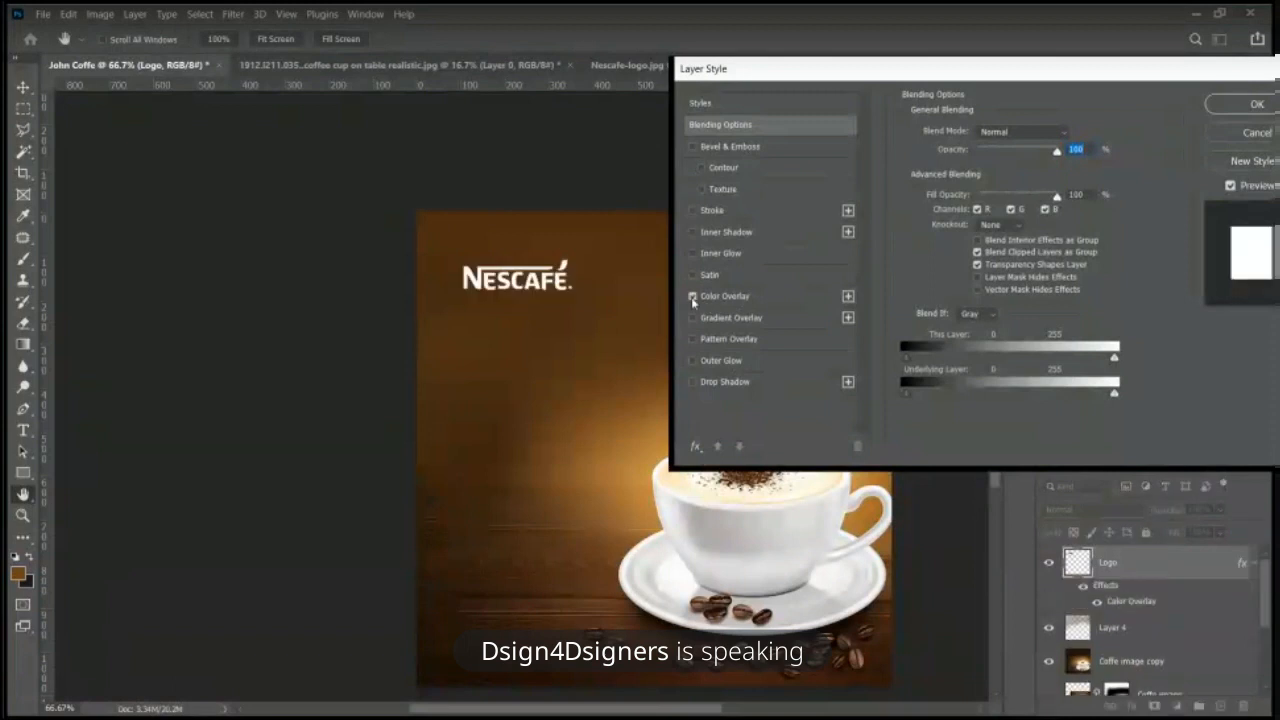
{"action": "left_click", "coordinate": [765, 298]}
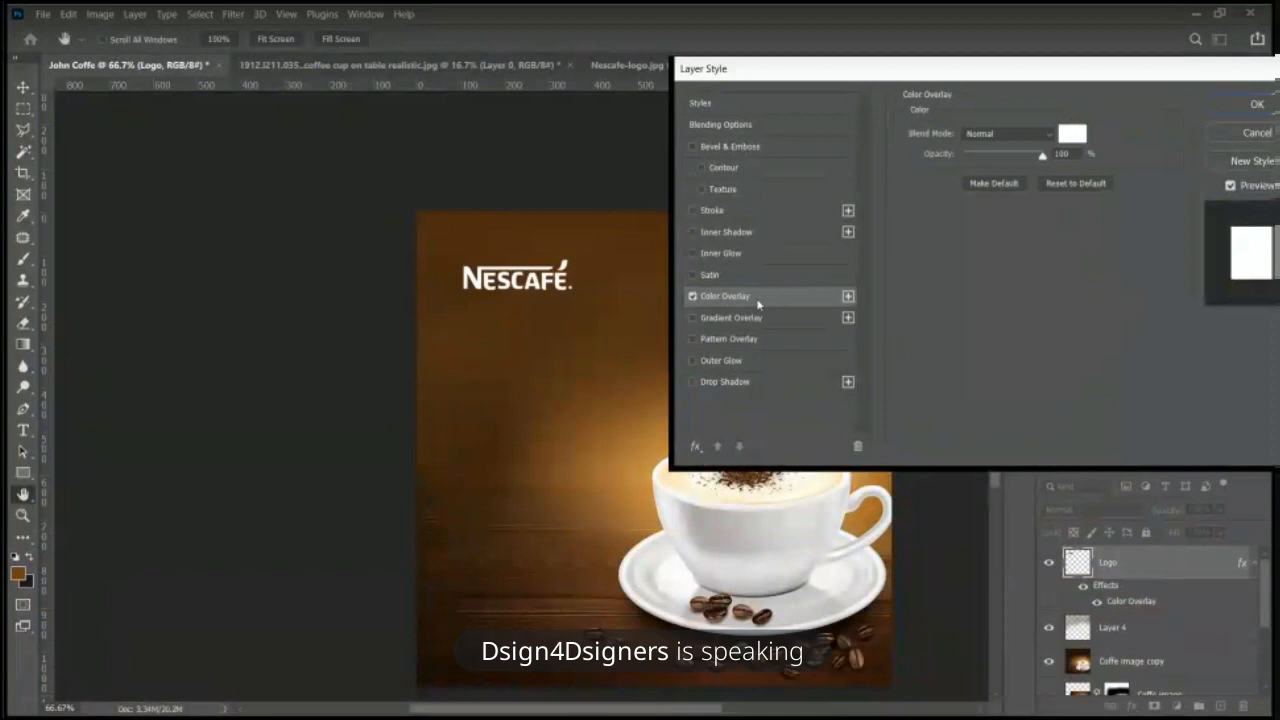
Step: Try red and brown overlay colours for the logo, sampling tones from the coffee background
{"action": "left_click", "coordinate": [1072, 133]}
{"action": "left_click_drag", "start_coordinate": [950, 332], "coordinate": [789, 308]}
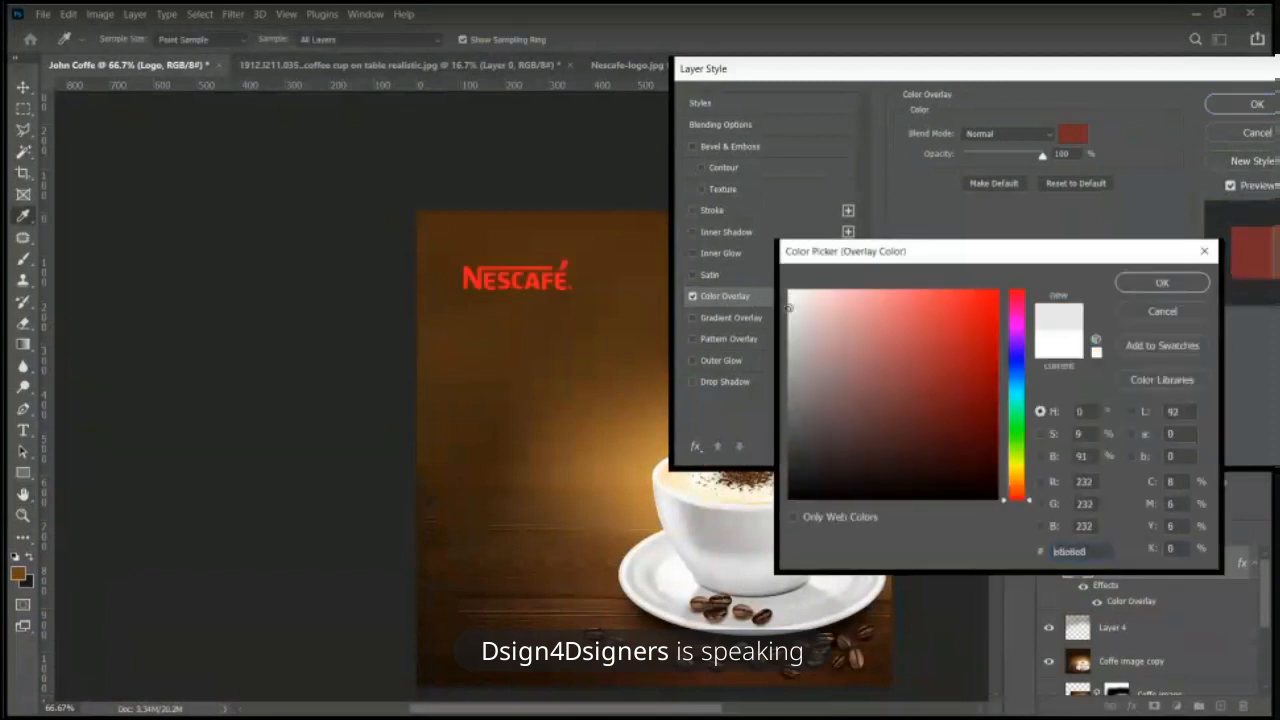
{"action": "left_click", "coordinate": [660, 562]}
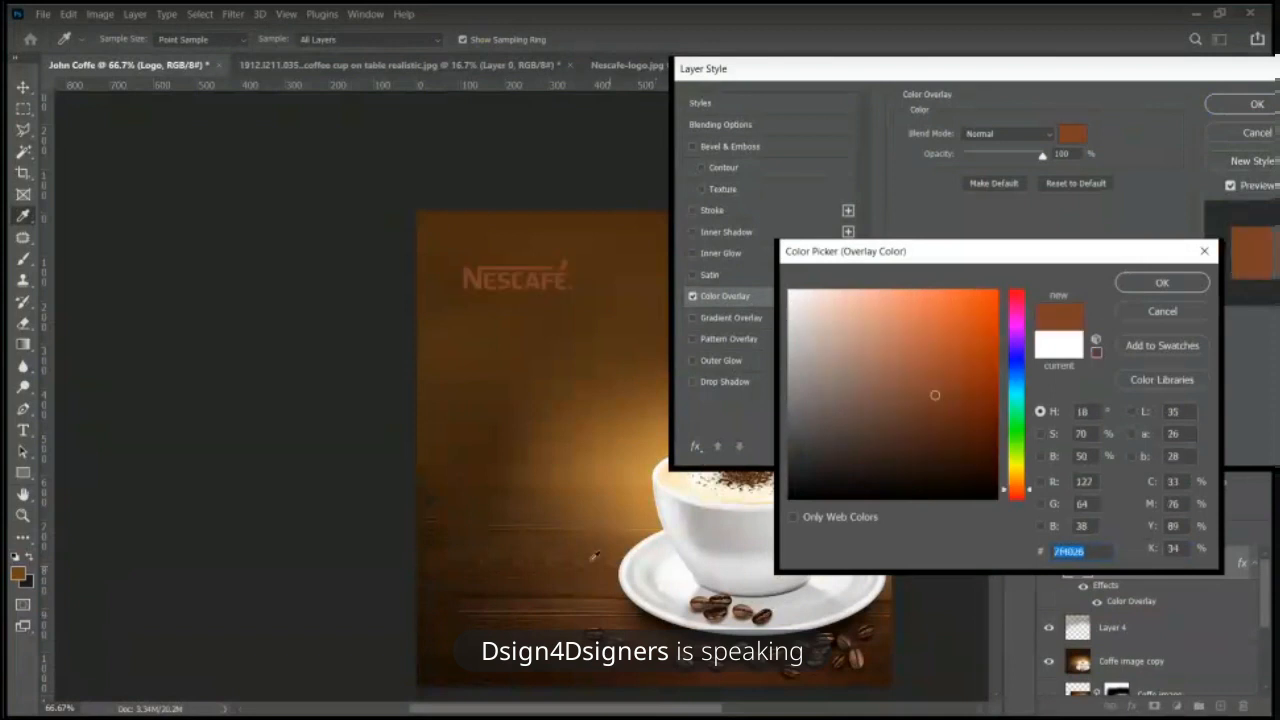
{"action": "left_click", "coordinate": [591, 369]}
{"action": "left_click", "coordinate": [612, 399]}
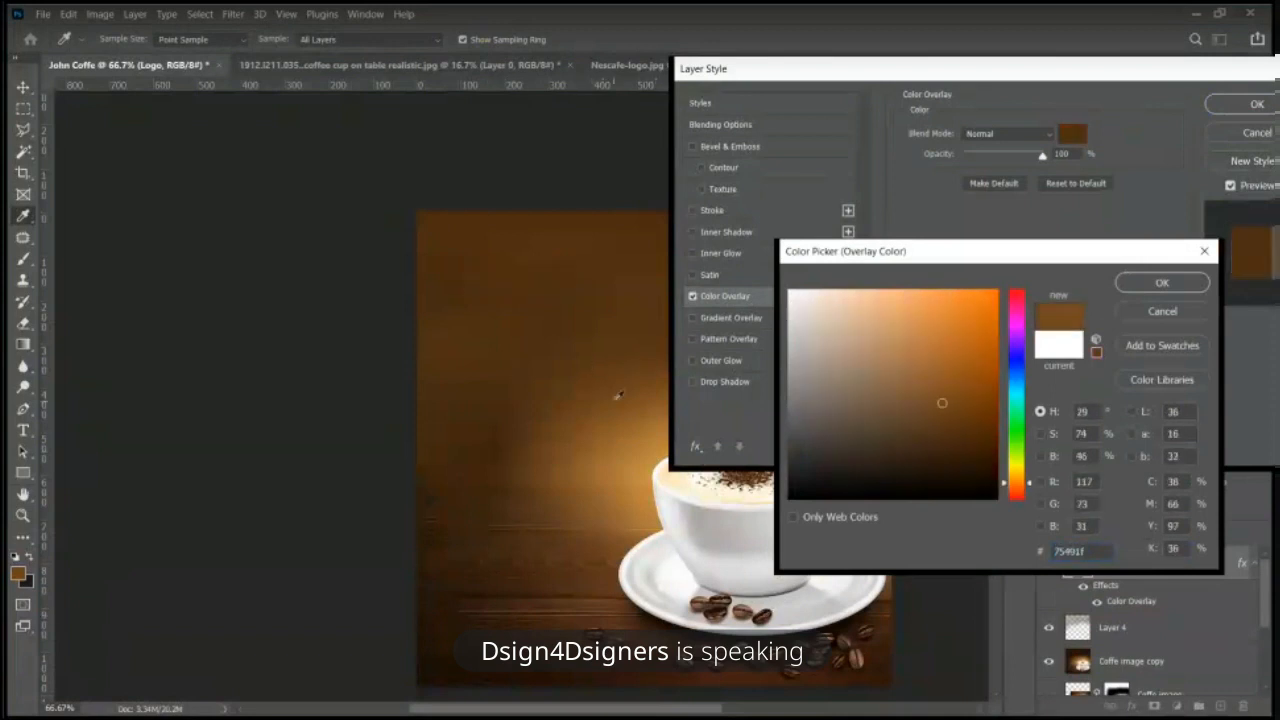
{"action": "left_click", "coordinate": [531, 132]}
{"action": "left_click", "coordinate": [636, 528]}
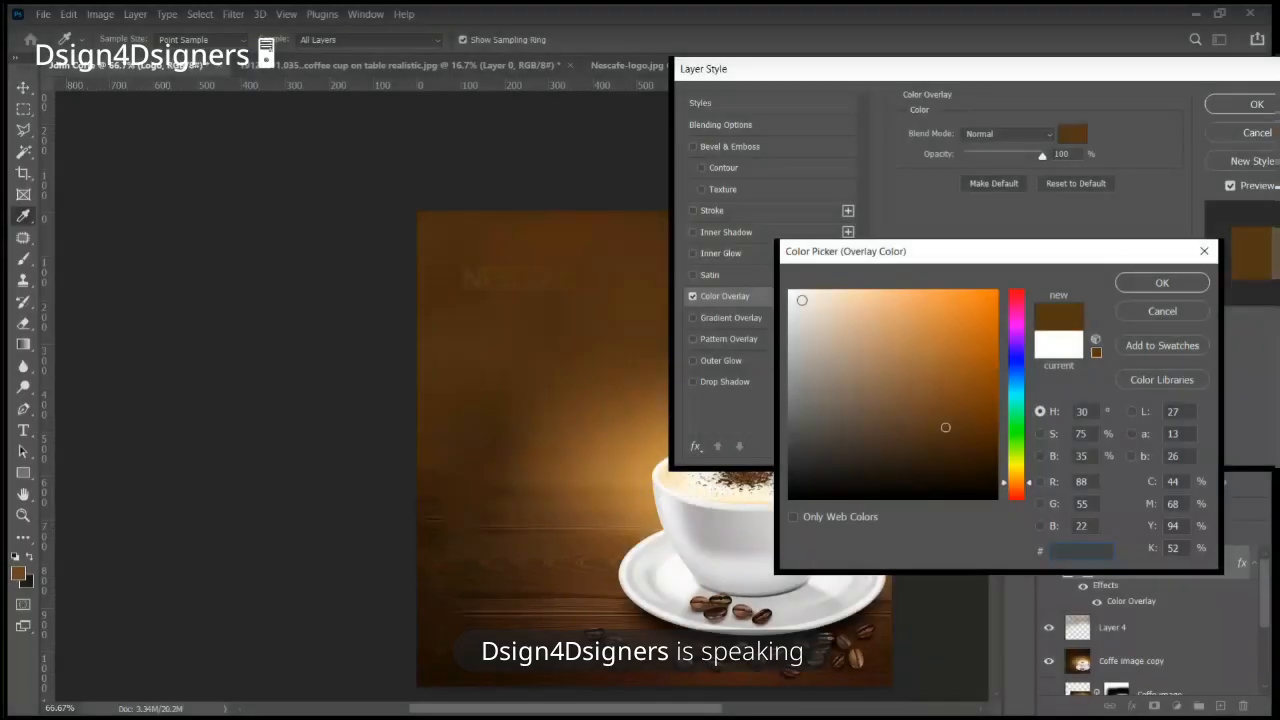
Step: Return the logo's overlay colour to white, apply the layer style, and move the logo to X 120 px
{"action": "left_click_drag", "start_coordinate": [946, 429], "coordinate": [793, 292]}
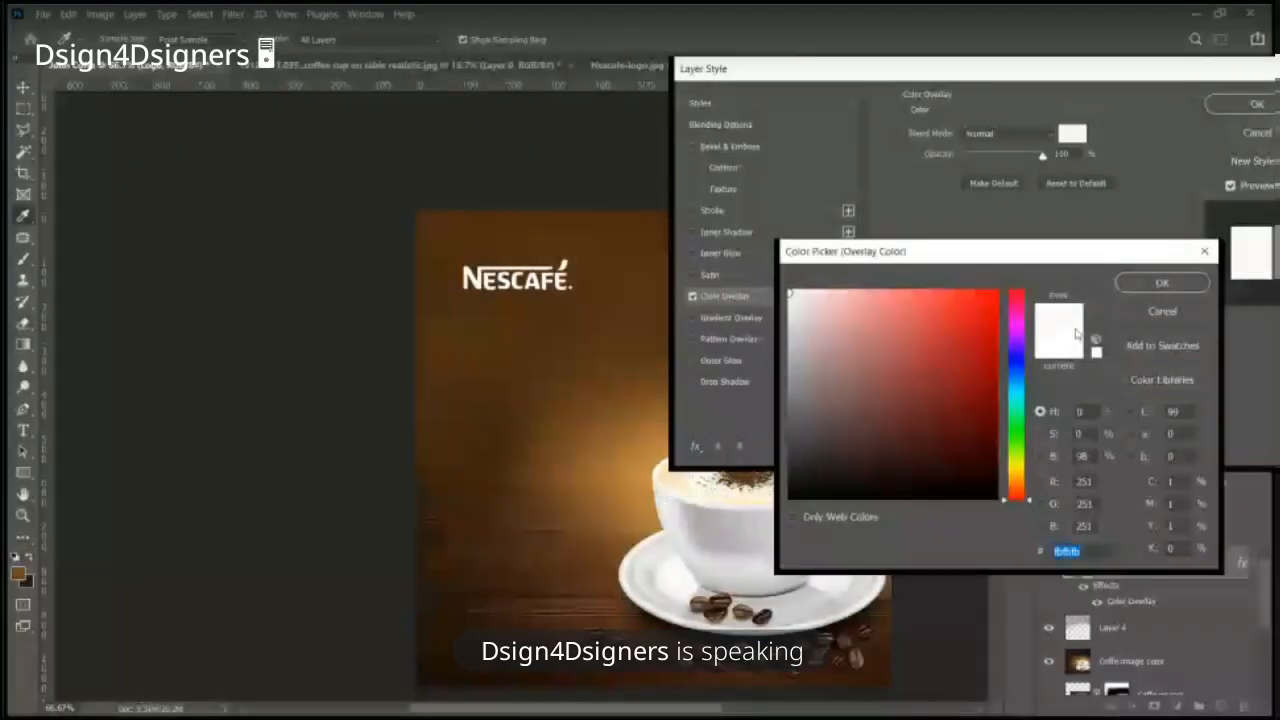
{"action": "left_click", "coordinate": [1205, 251]}
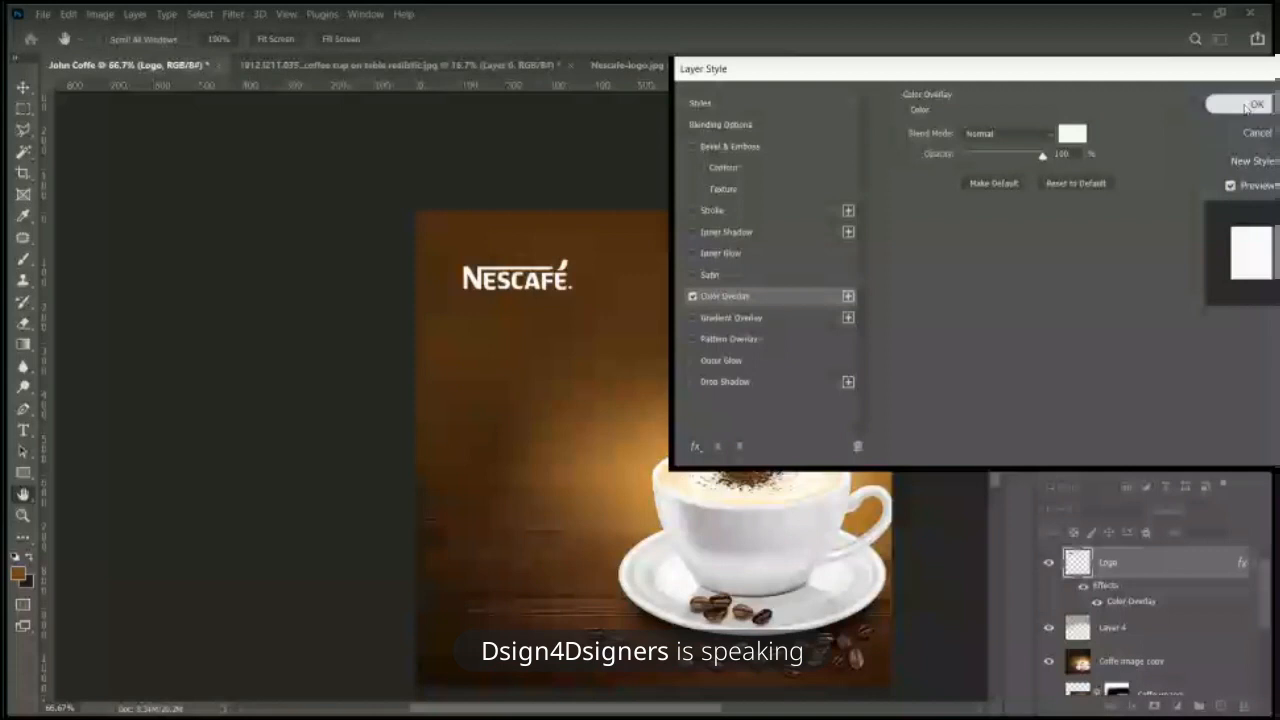
{"action": "left_click", "coordinate": [1250, 104]}
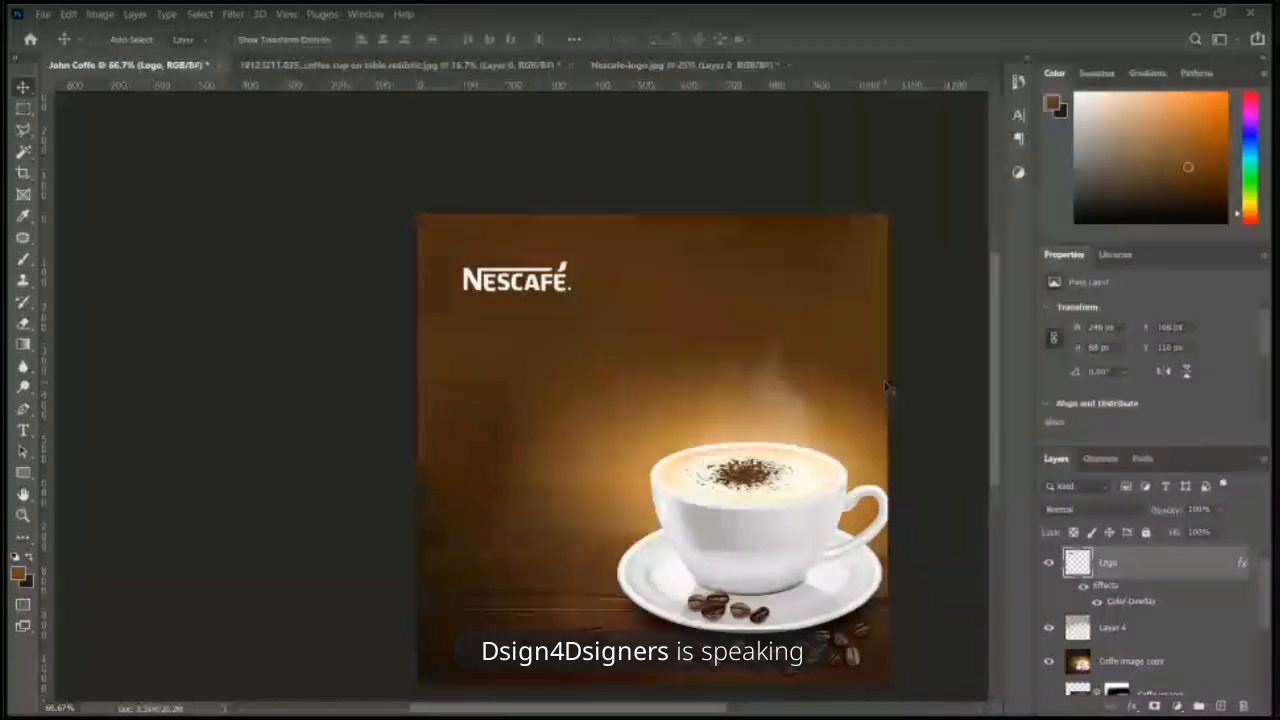
{"action": "key", "text": "ctrl+minus"}
{"action": "left_click_drag", "start_coordinate": [539, 312], "coordinate": [544, 312]}
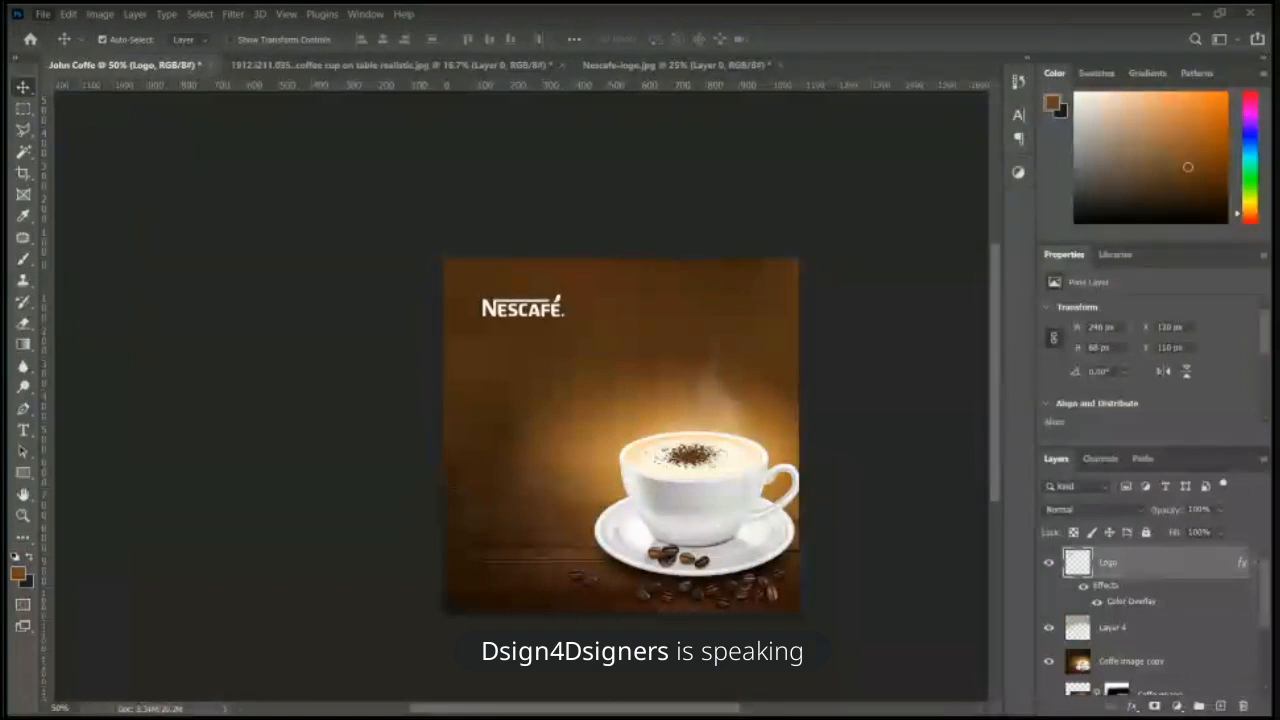
Step: Save the design as John Coffe in Photoshop PSD format in the Practice 1 folder, with Maximize Compatibility enabled
{"action": "key", "text": "ctrl+shift+s"}
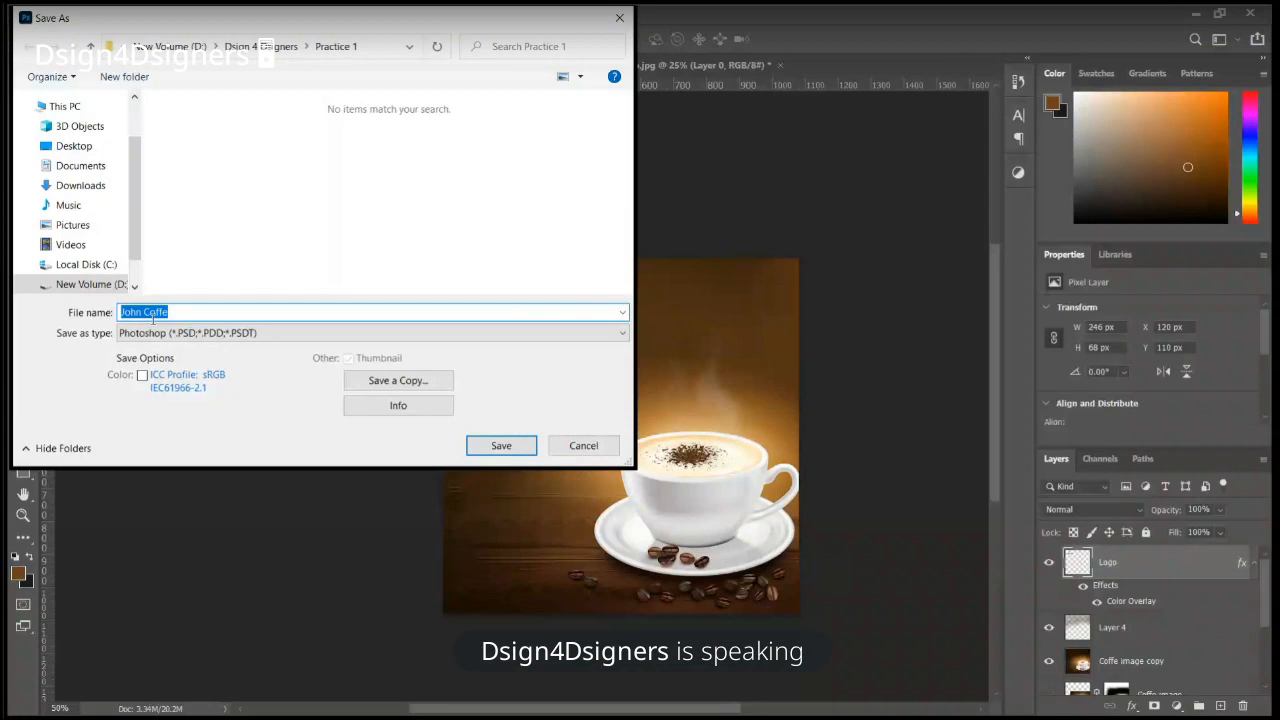
{"action": "left_click", "coordinate": [183, 312]}
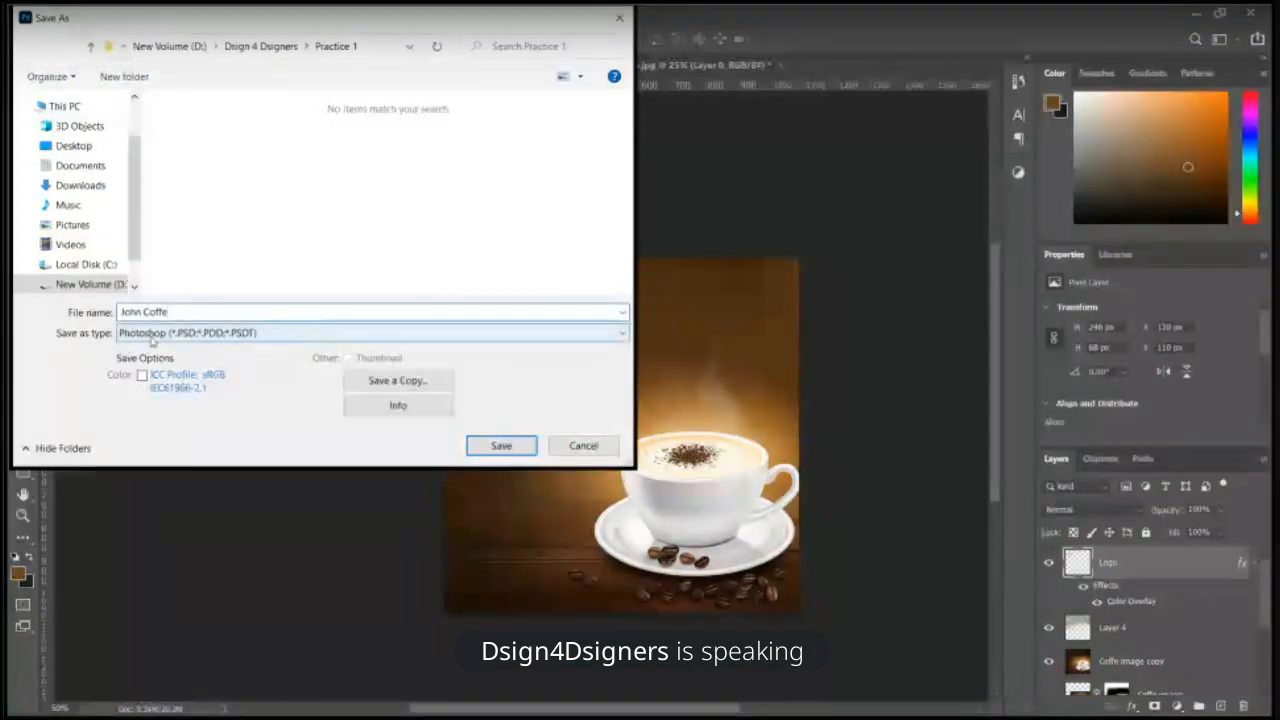
{"action": "left_click", "coordinate": [168, 313]}
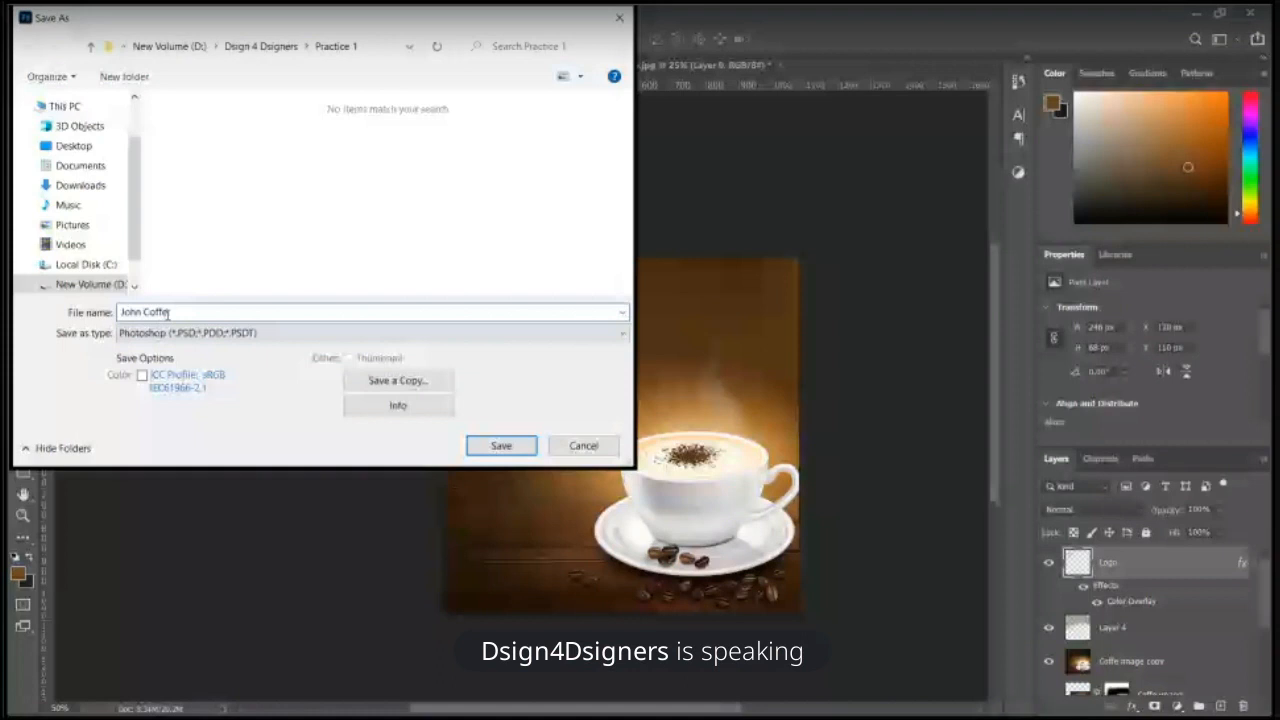
{"action": "left_click", "coordinate": [480, 447]}
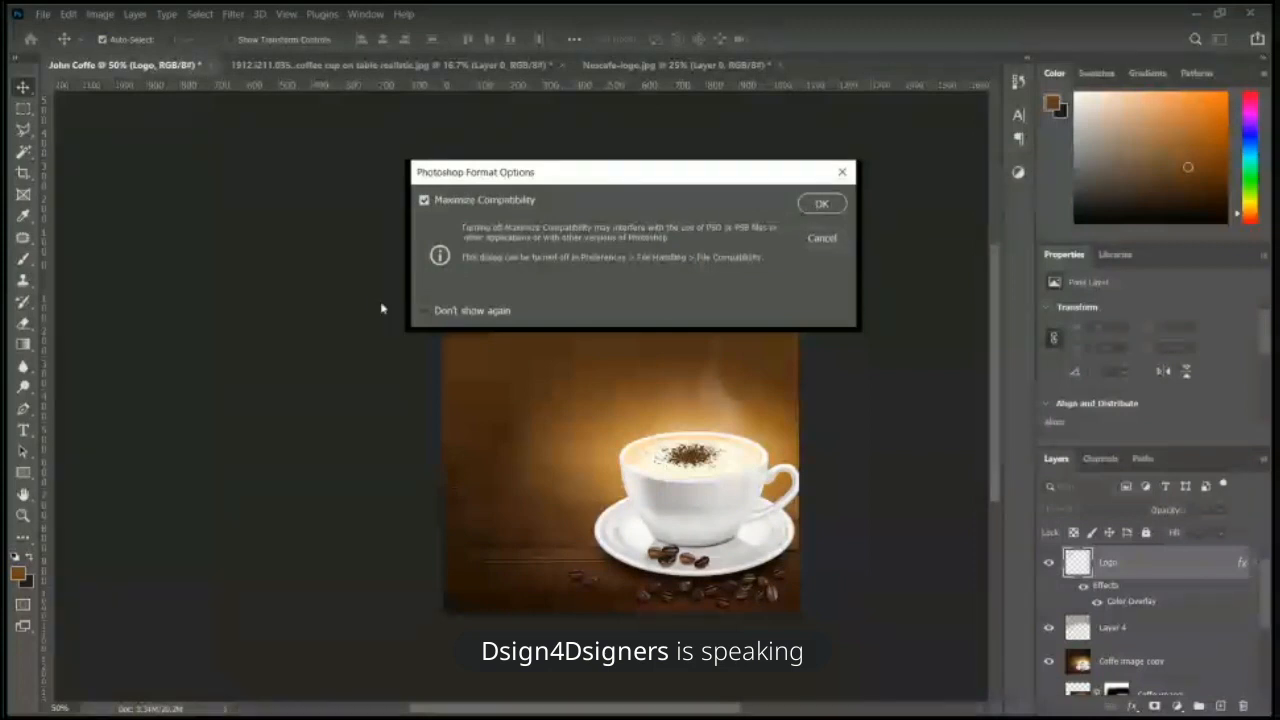
{"action": "left_click", "coordinate": [815, 204]}
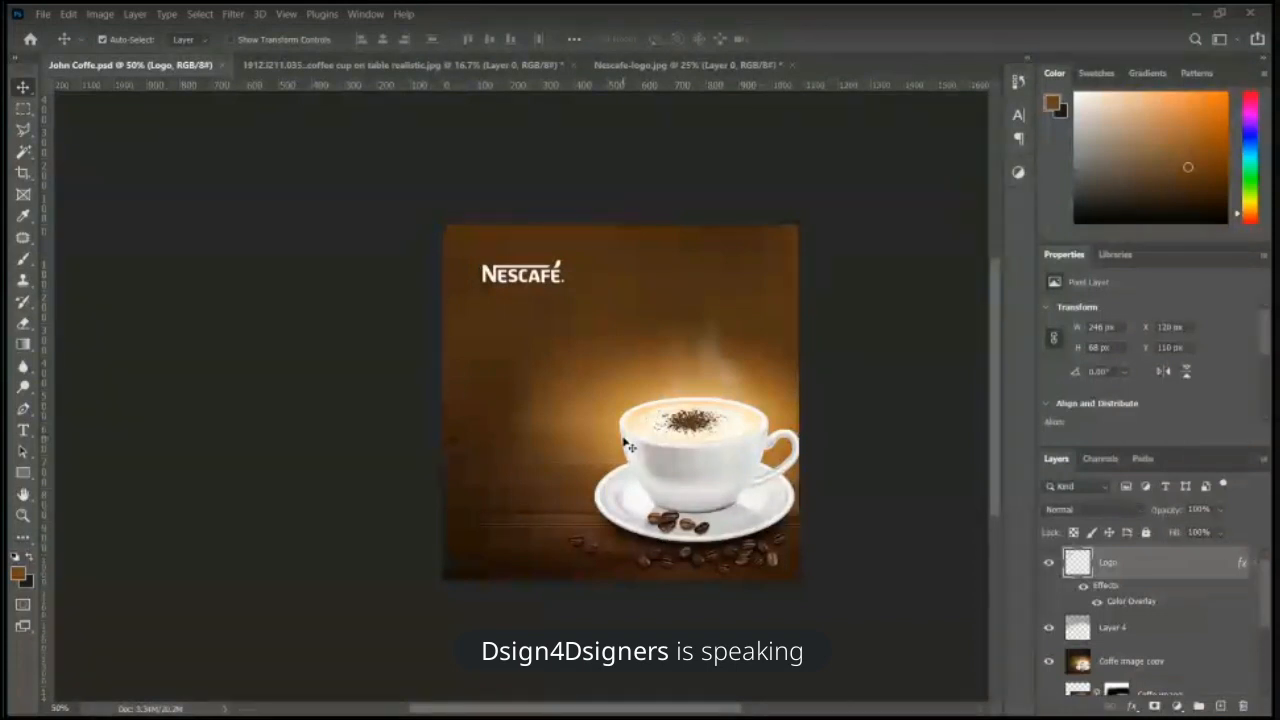
{"action": "left_click", "coordinate": [23, 430]}
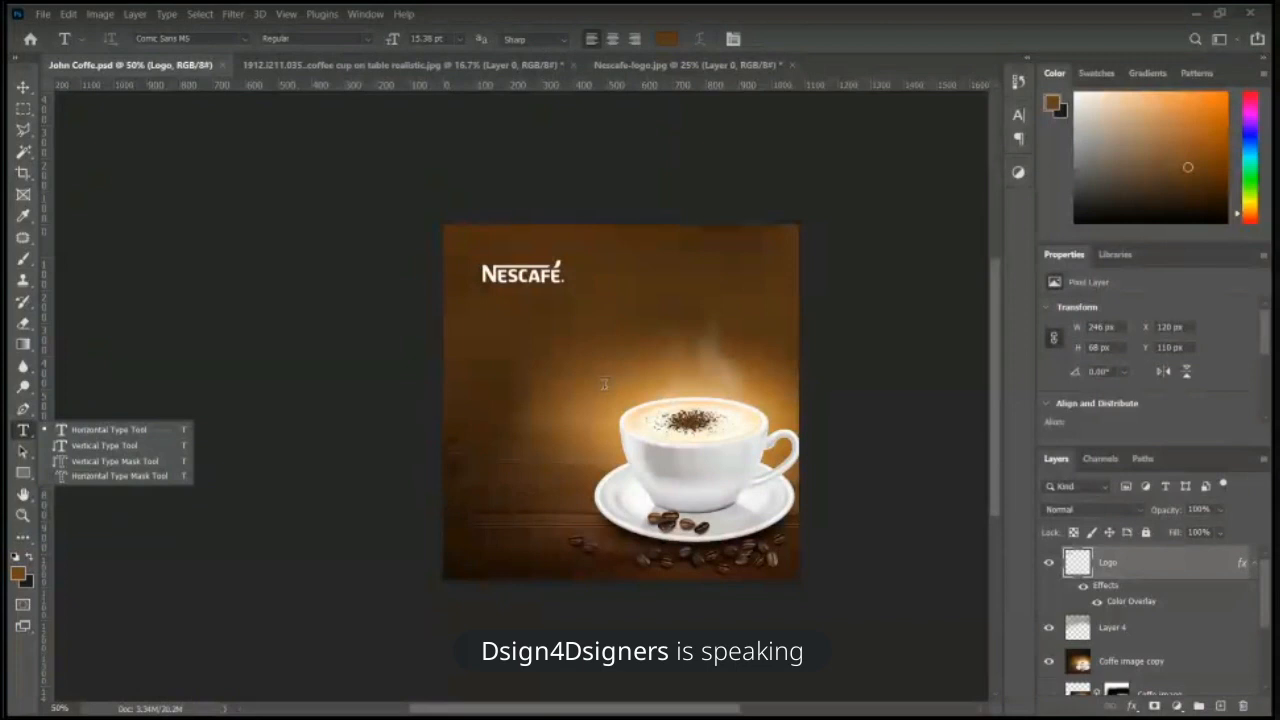
{"action": "left_click", "coordinate": [511, 392]}
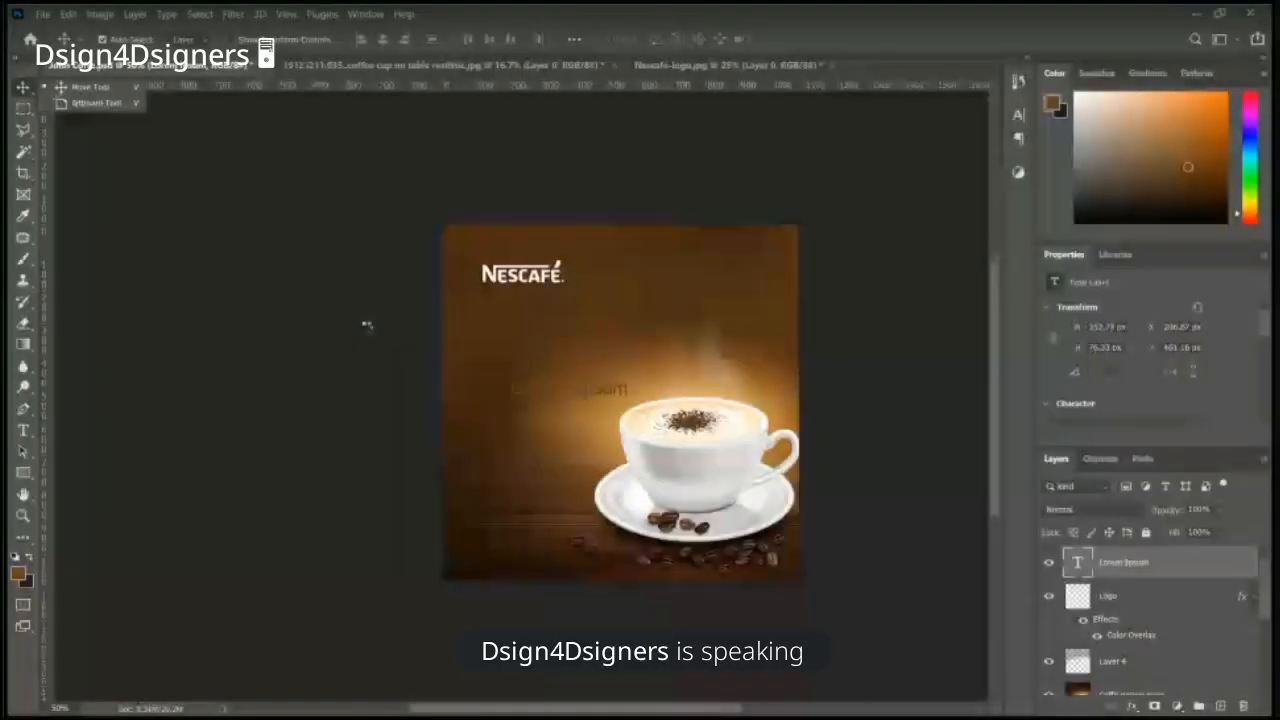
{"action": "key", "text": "Delete"}
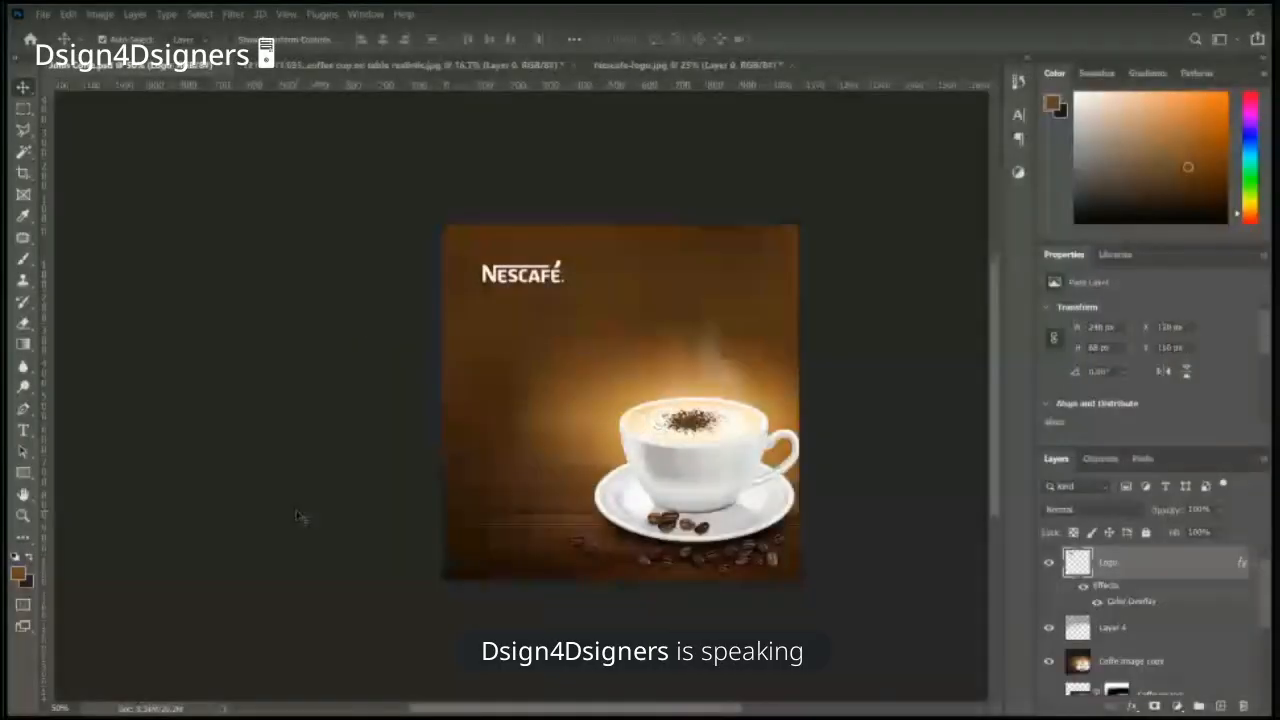
Step: Add a horizontal text layer reading "Get your coffe" in Comic Sans MS below the logo
{"action": "left_click", "coordinate": [25, 430]}
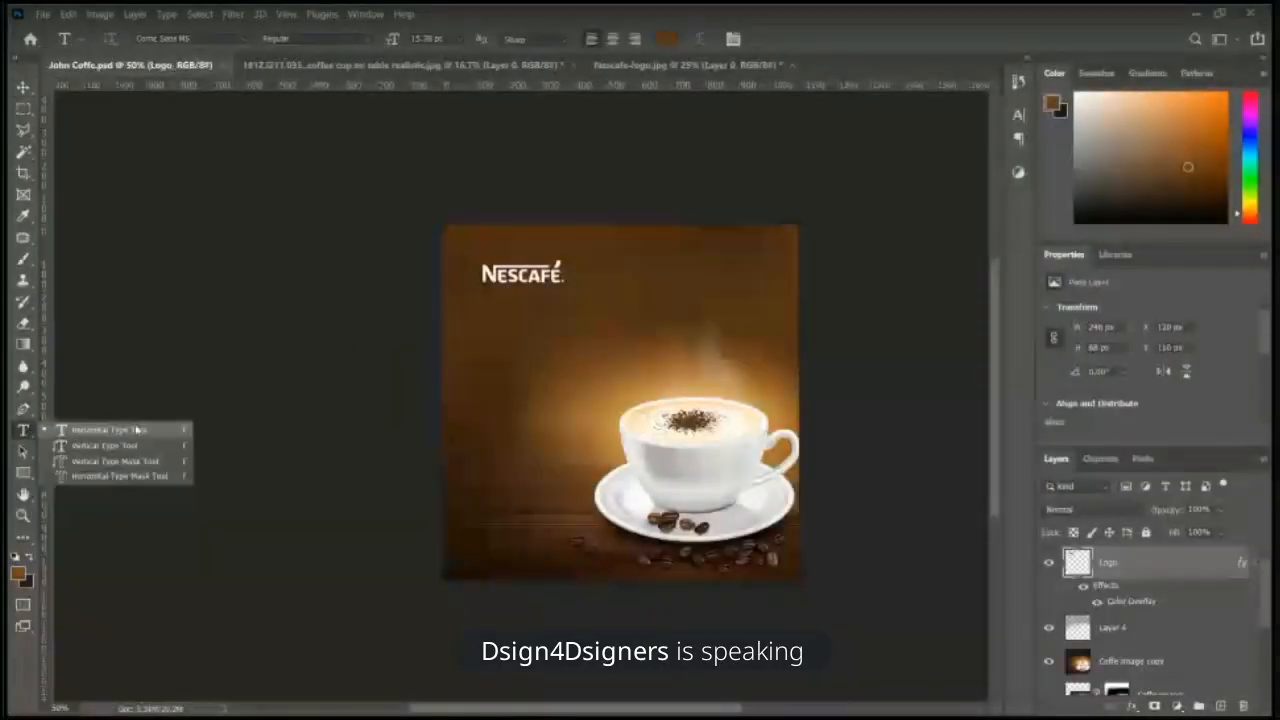
{"action": "left_click", "coordinate": [75, 436]}
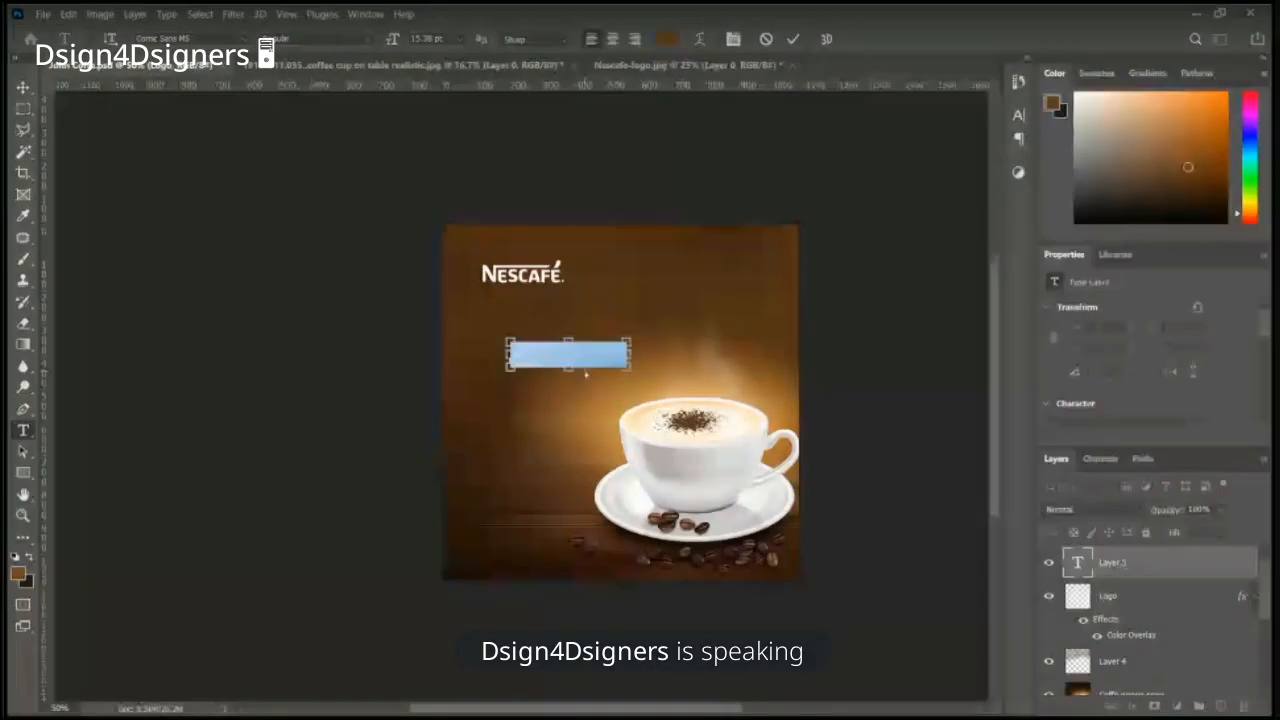
{"action": "key", "text": "BackSpace"}
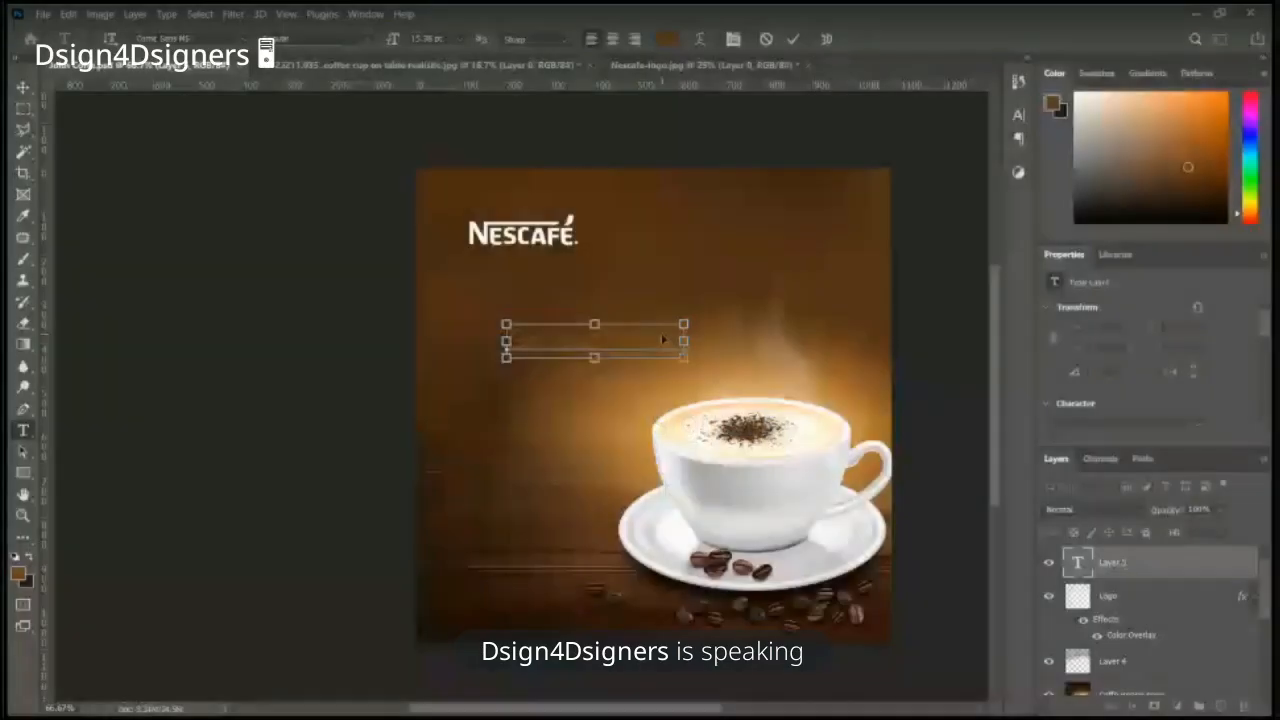
{"action": "key", "text": "ctrl+a"}
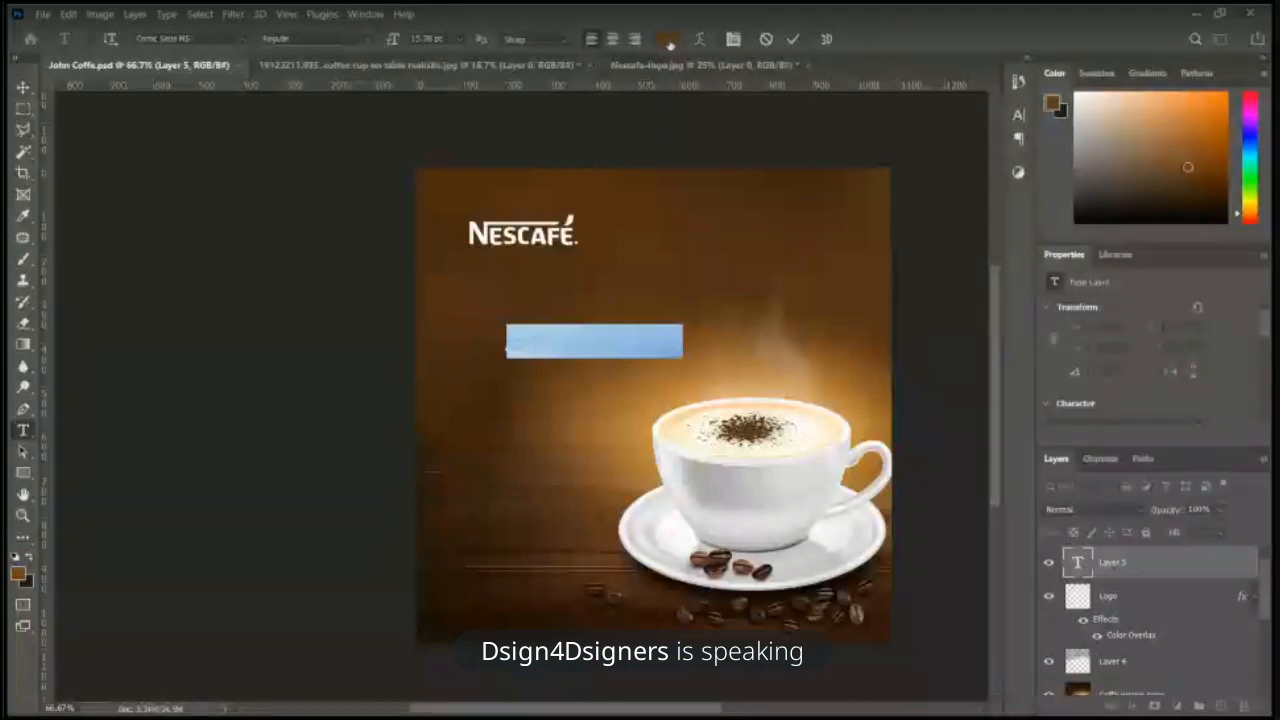
Step: Recolour the "Get your coffe" text with an off-white tone sampled from the coffee cup
{"action": "left_click", "coordinate": [668, 40]}
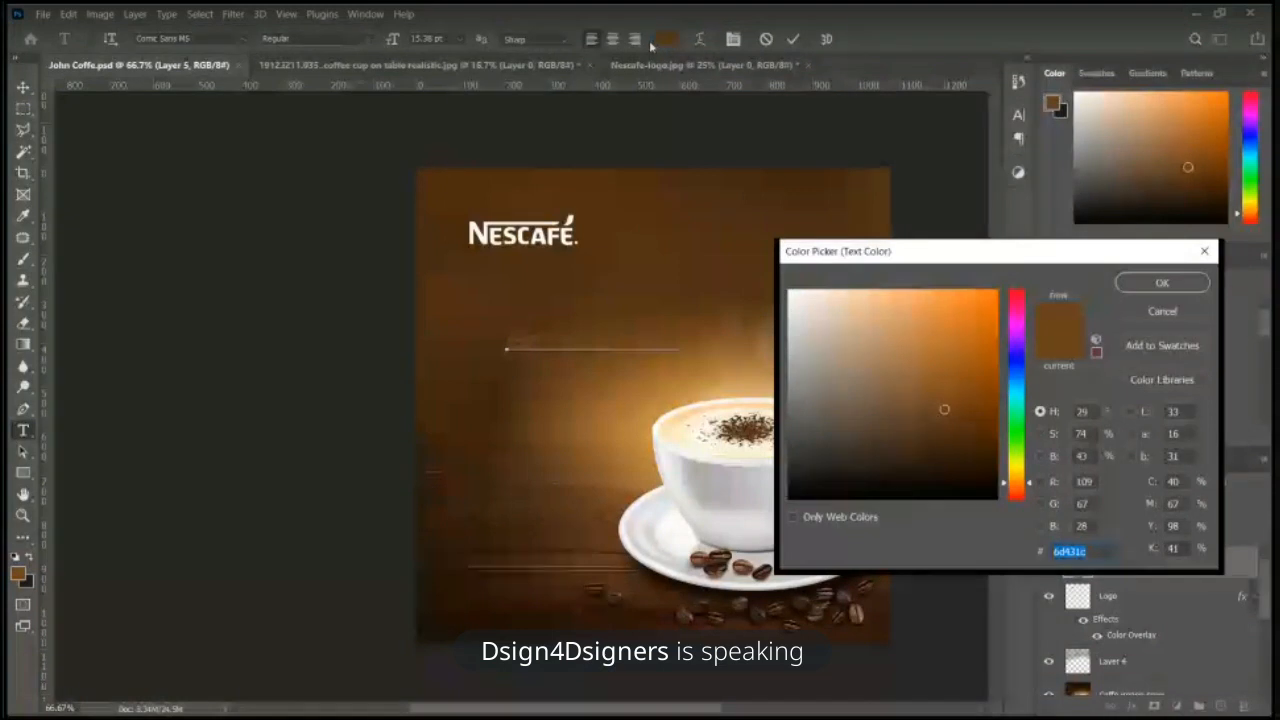
{"action": "left_click", "coordinate": [1127, 317]}
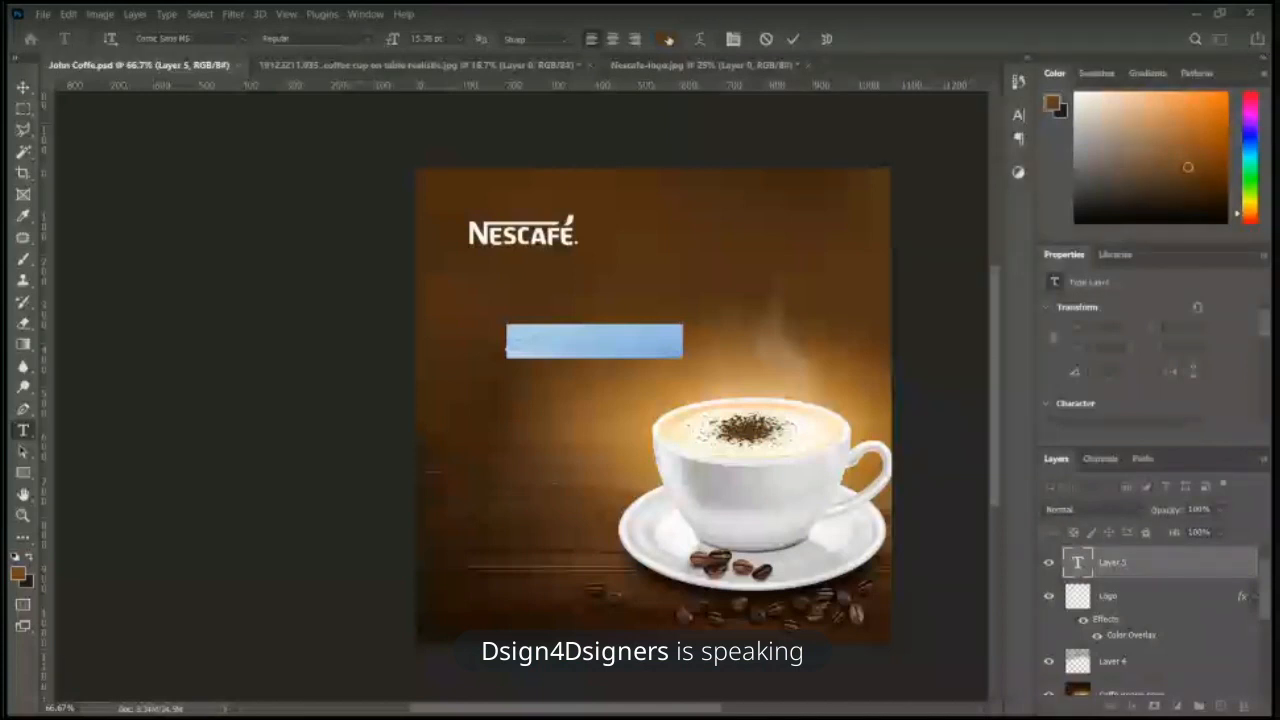
{"action": "left_click", "coordinate": [667, 39]}
{"action": "left_click", "coordinate": [684, 411]}
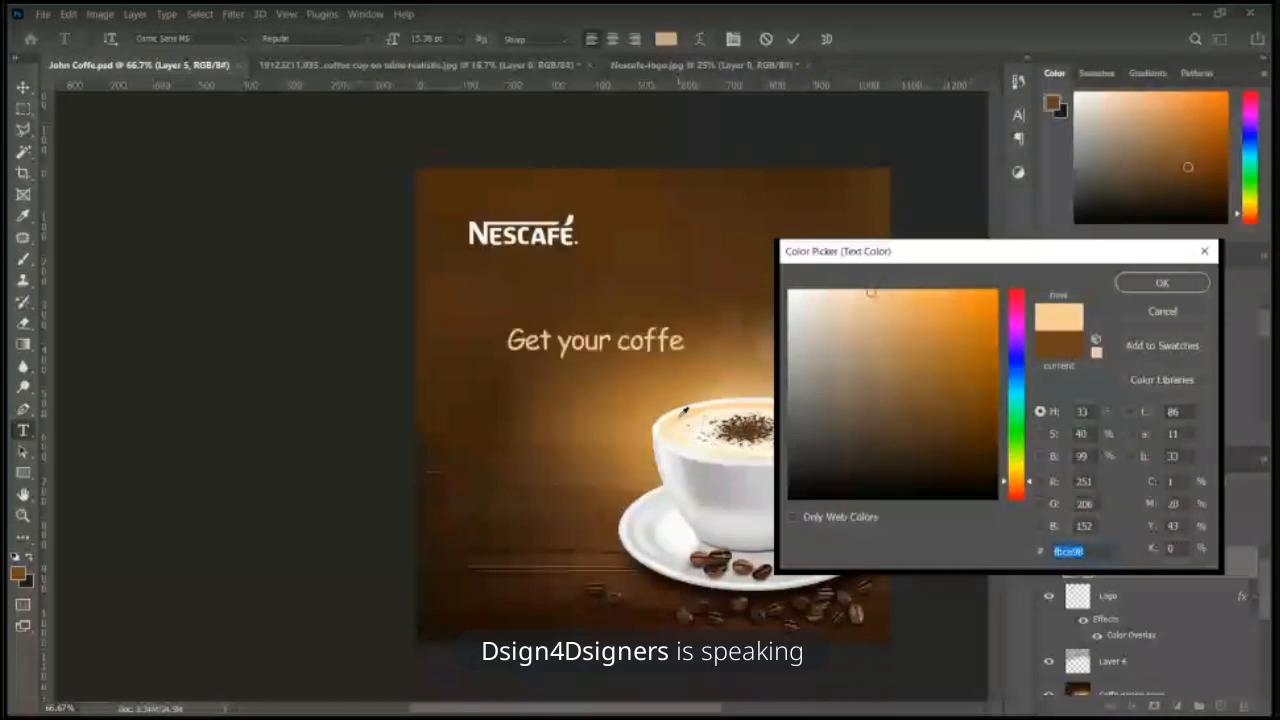
{"action": "left_click", "coordinate": [693, 432]}
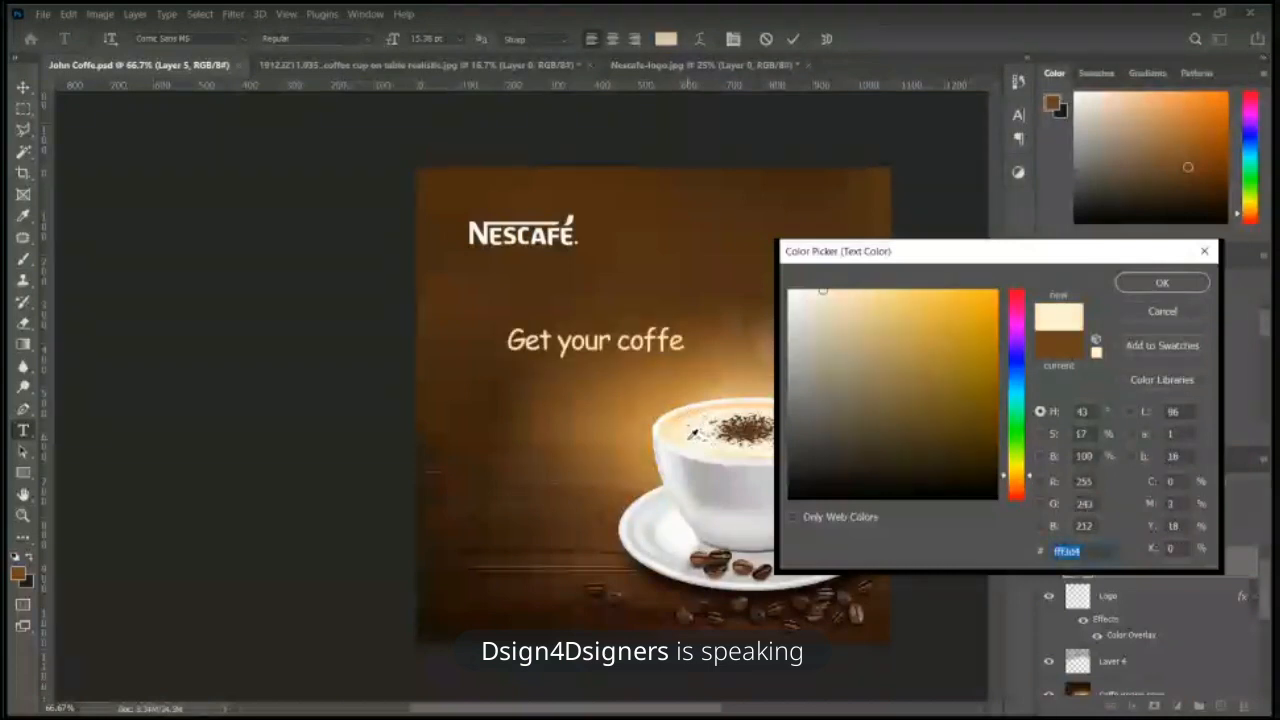
{"action": "left_click", "coordinate": [693, 428]}
{"action": "left_click", "coordinate": [1160, 283]}
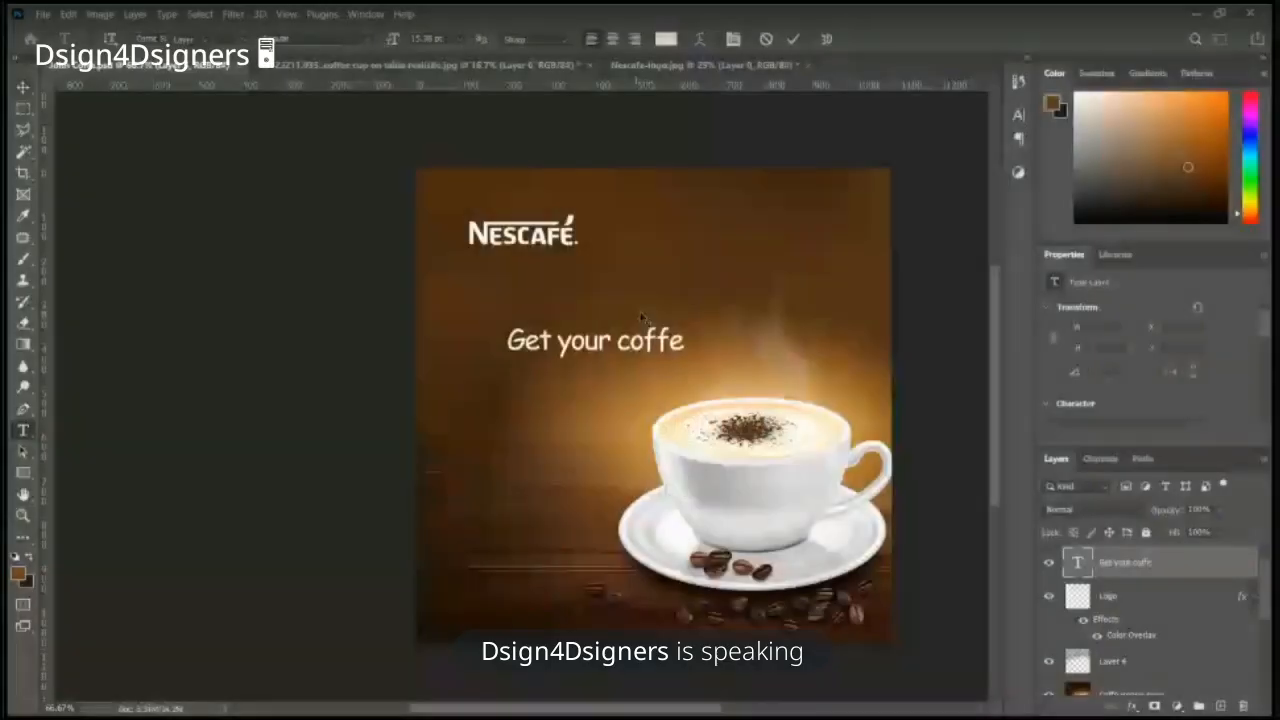
Step: Move the text down beneath the logo to about X 138 px, Y 412 px, and set its font to Bebas Neue
{"action": "key", "text": "v"}
{"action": "left_click_drag", "start_coordinate": [641, 317], "coordinate": [612, 376]}
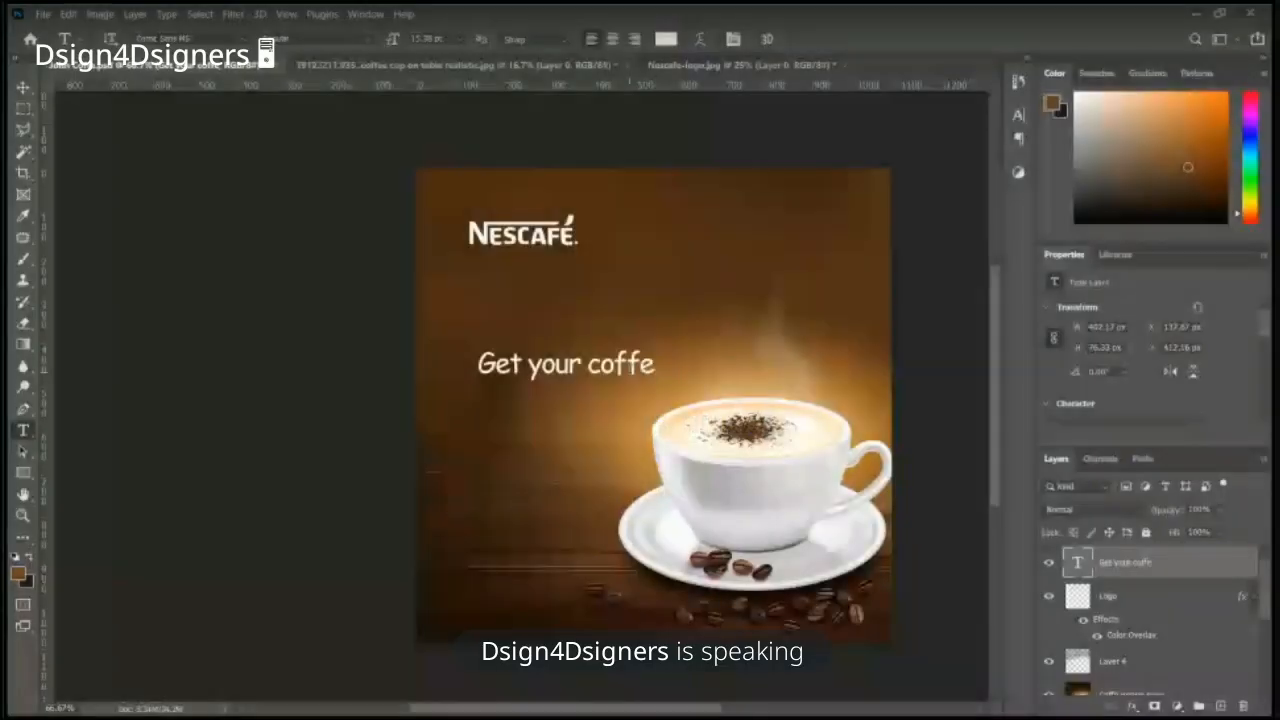
{"action": "double_click", "coordinate": [1077, 563]}
{"action": "key", "text": "ctrl+t"}
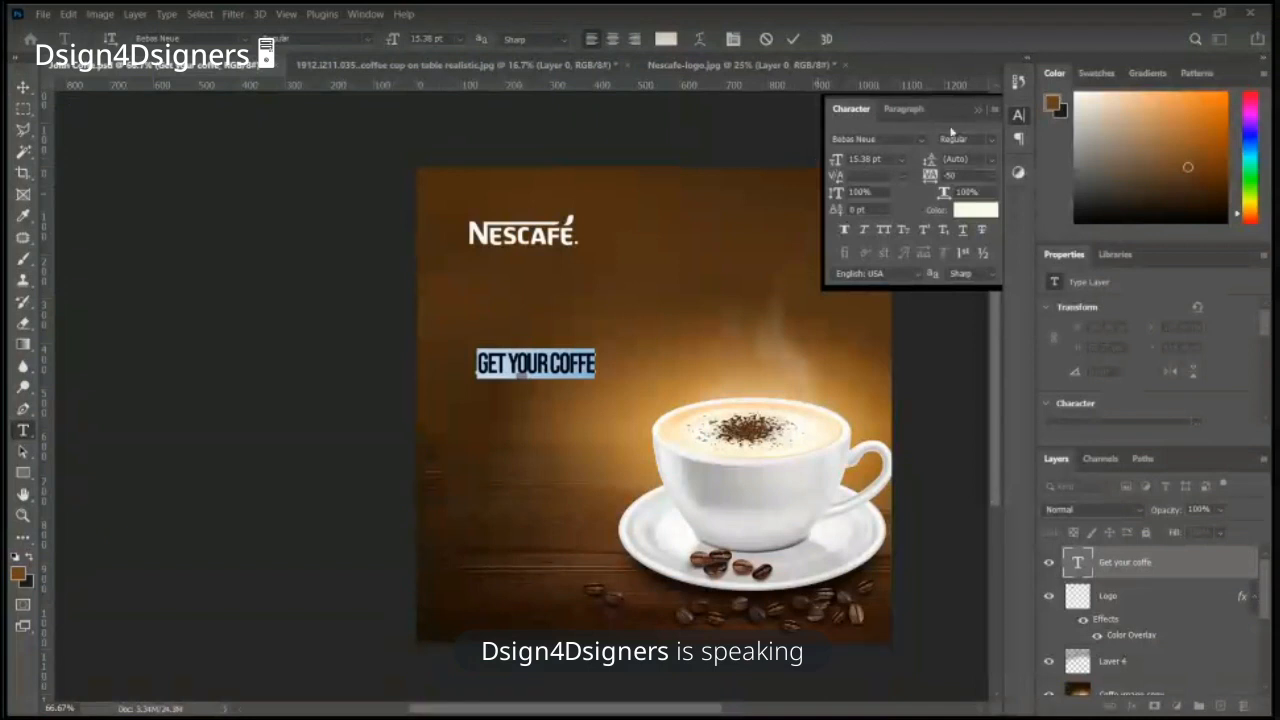
Step: Show the character formatting settings for the selected headline text
{"action": "left_click", "coordinate": [1018, 117]}
{"action": "left_click", "coordinate": [1018, 117]}
{"action": "left_click", "coordinate": [1018, 117]}
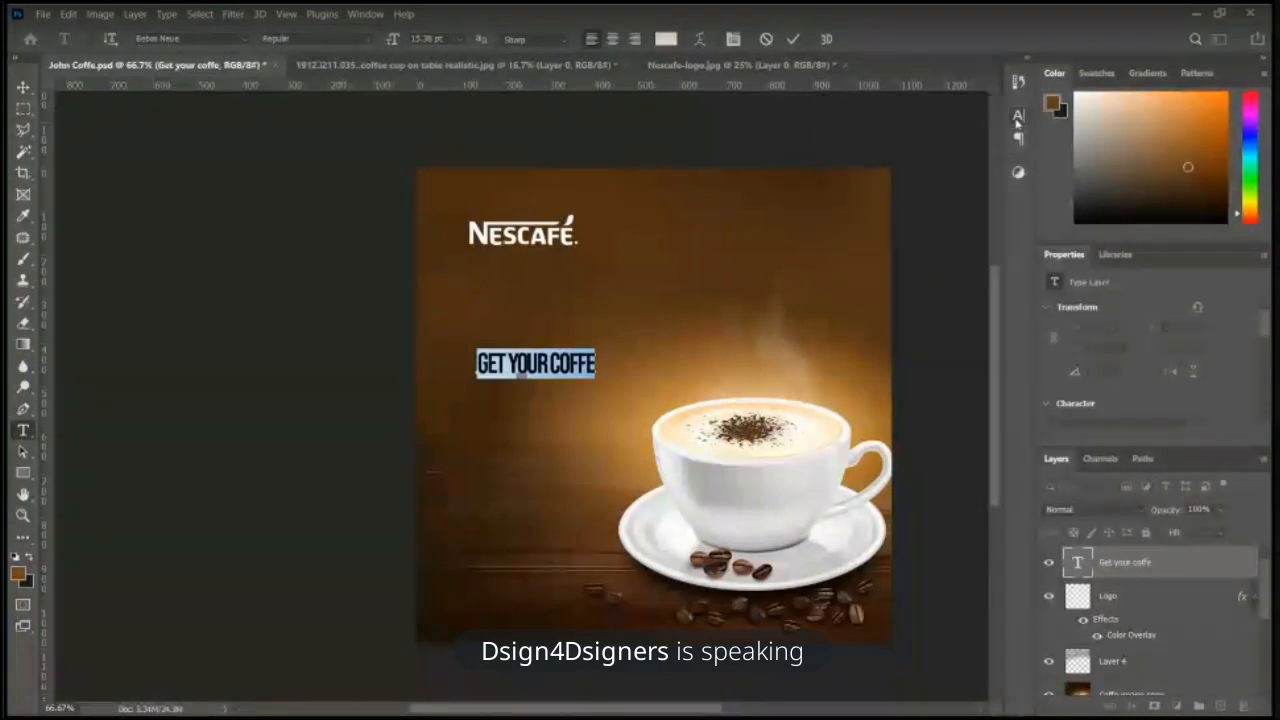
{"action": "left_click", "coordinate": [1019, 119]}
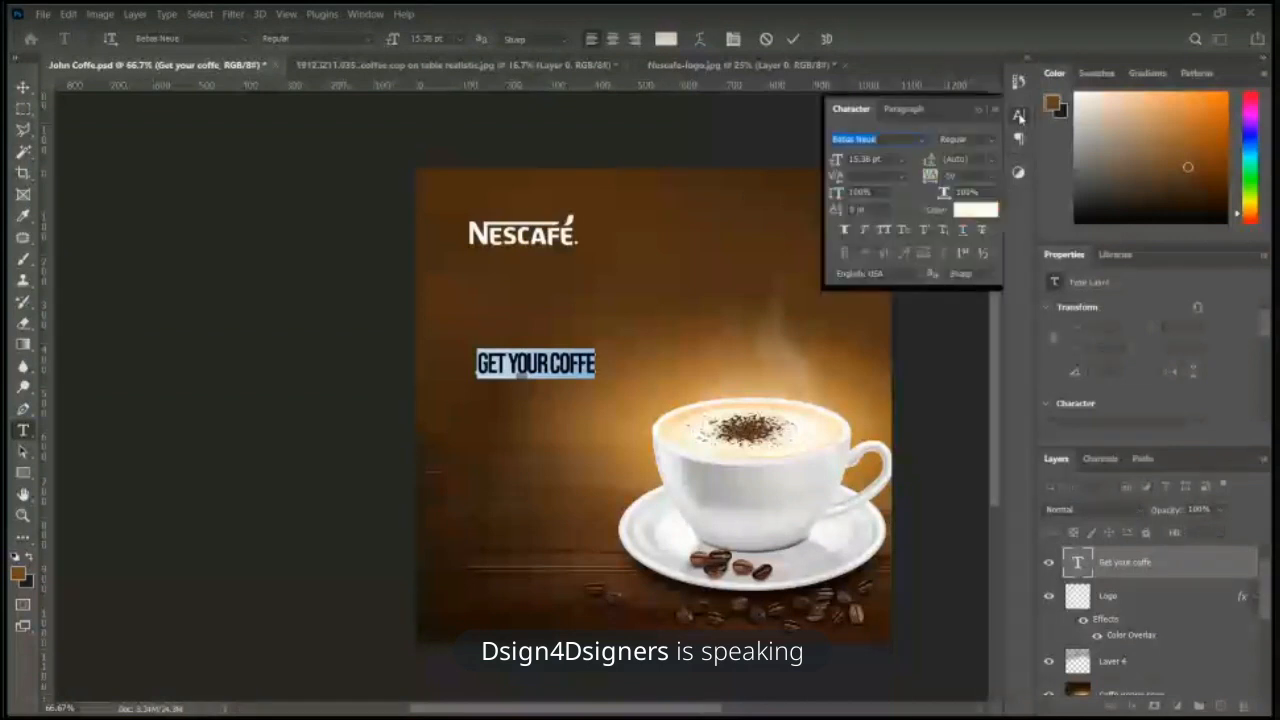
{"action": "left_click", "coordinate": [1019, 119]}
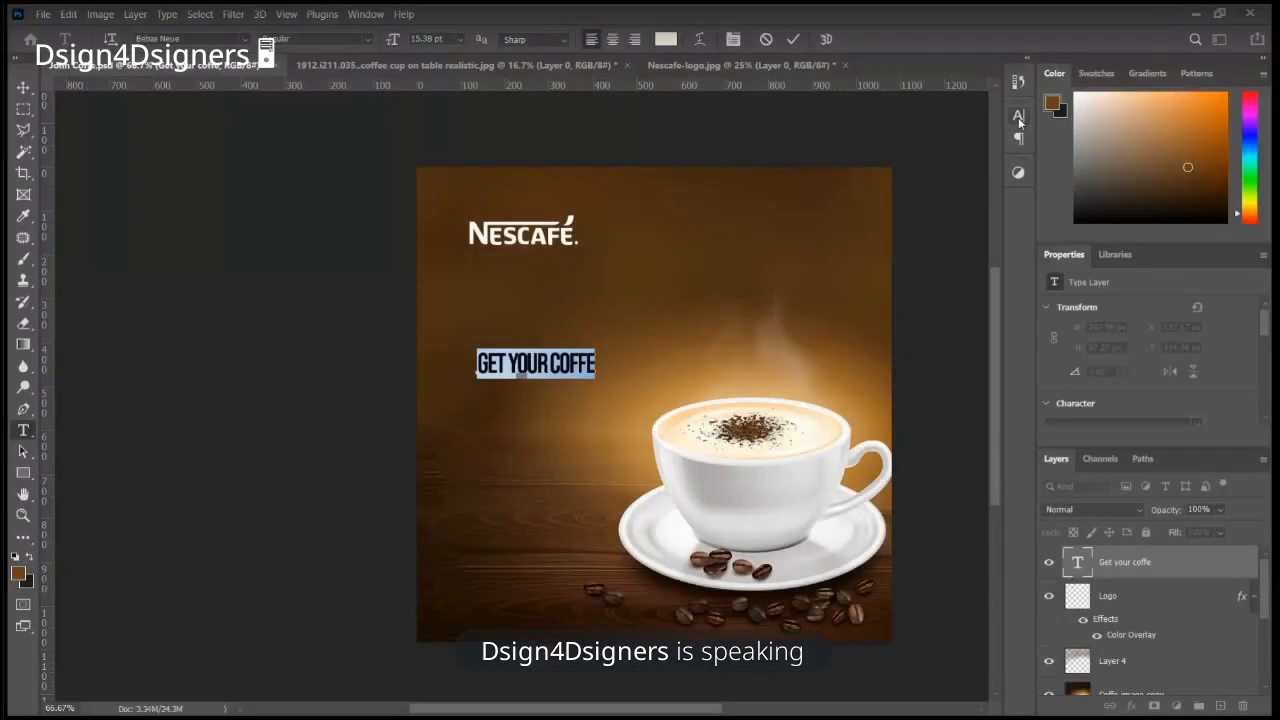
{"action": "left_click", "coordinate": [1018, 117]}
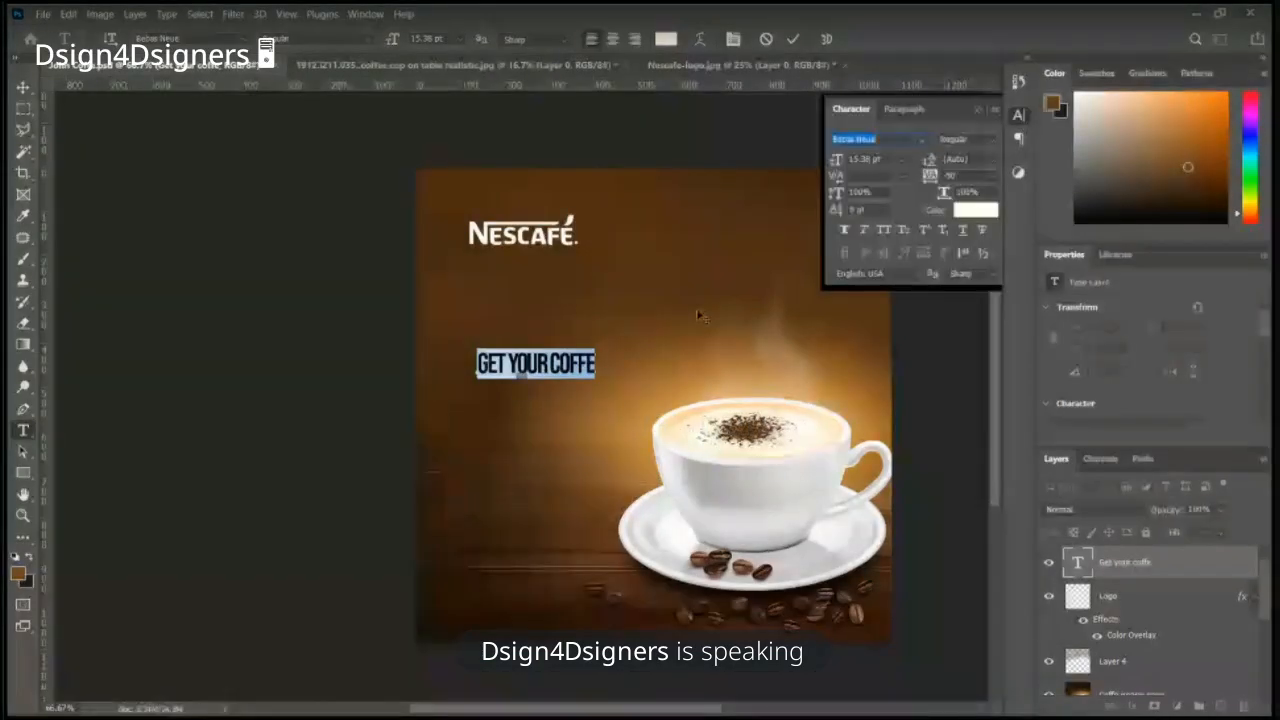
Step: Finish editing the headline text and try a tracking value of 50 for it
{"action": "left_click", "coordinate": [24, 94]}
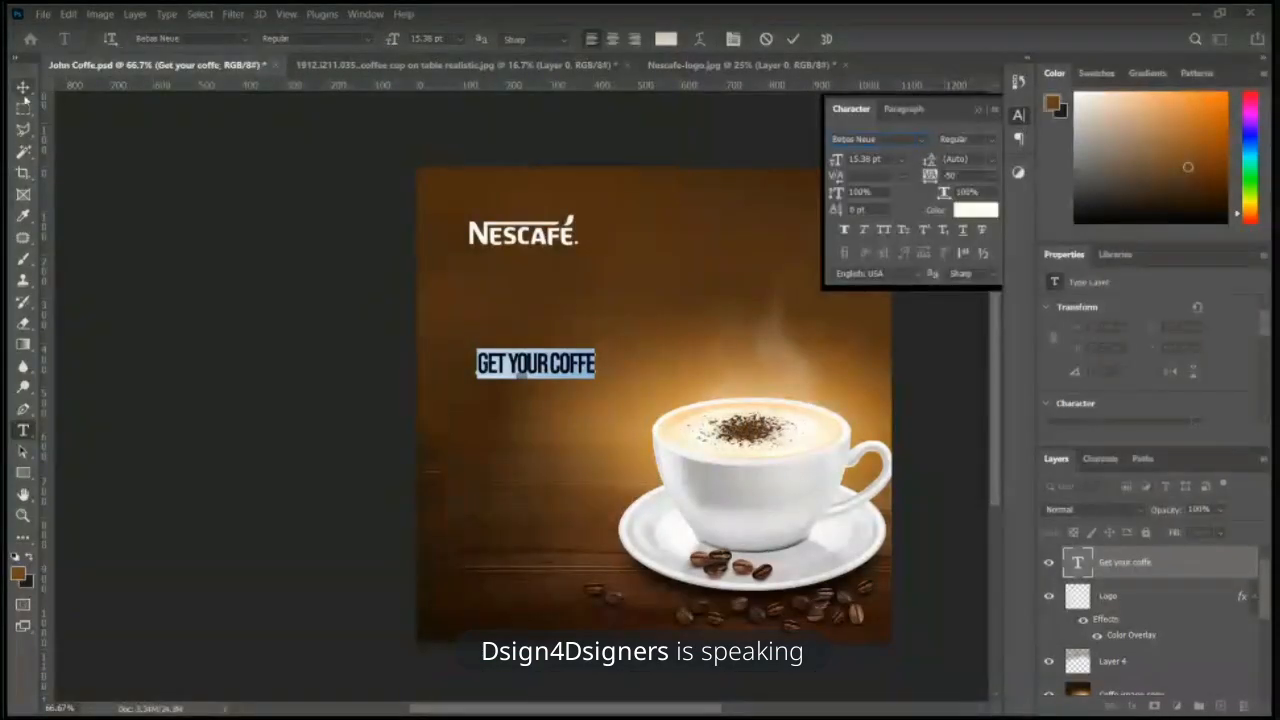
{"action": "left_click", "coordinate": [24, 94]}
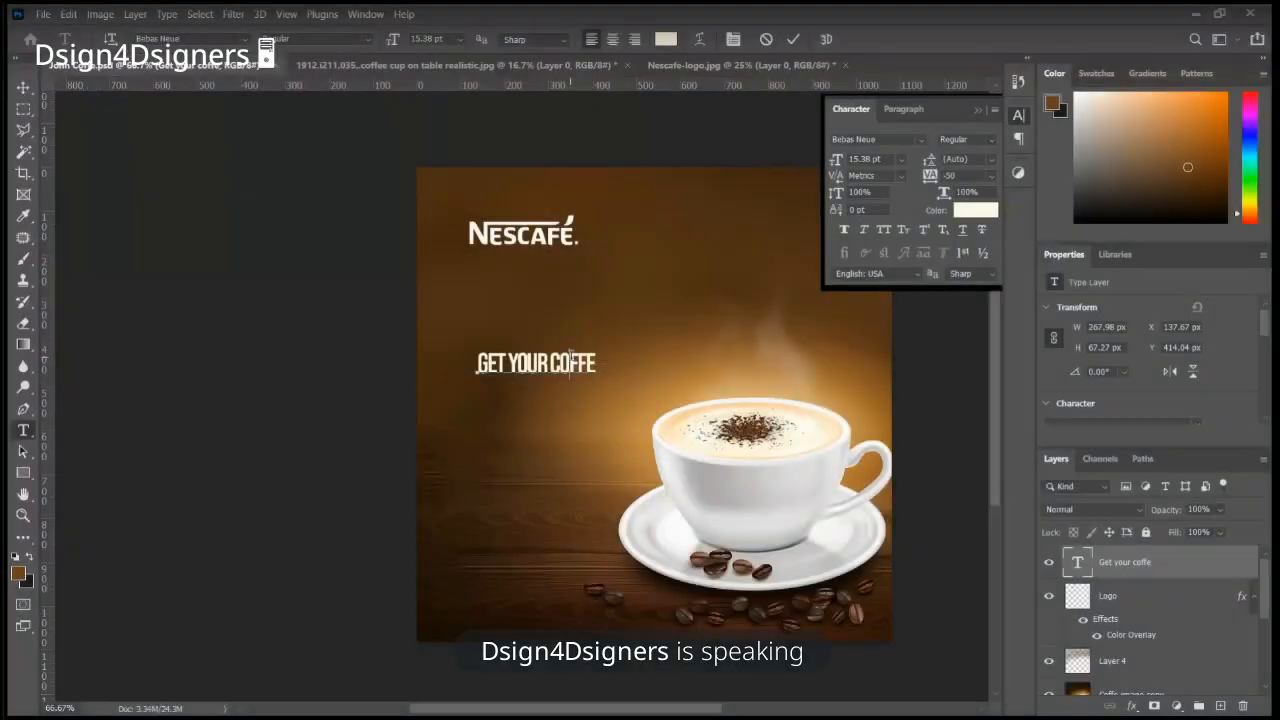
{"action": "left_click_drag", "start_coordinate": [478, 364], "coordinate": [618, 352]}
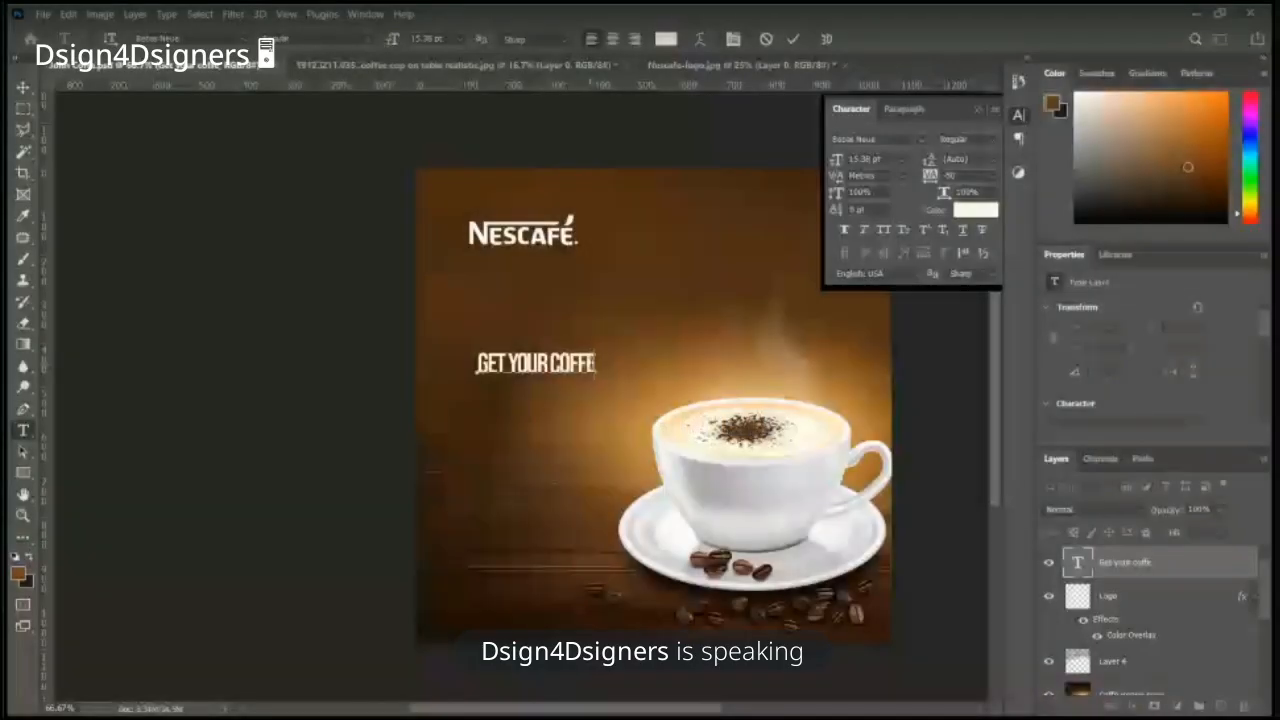
{"action": "left_click", "coordinate": [23, 88]}
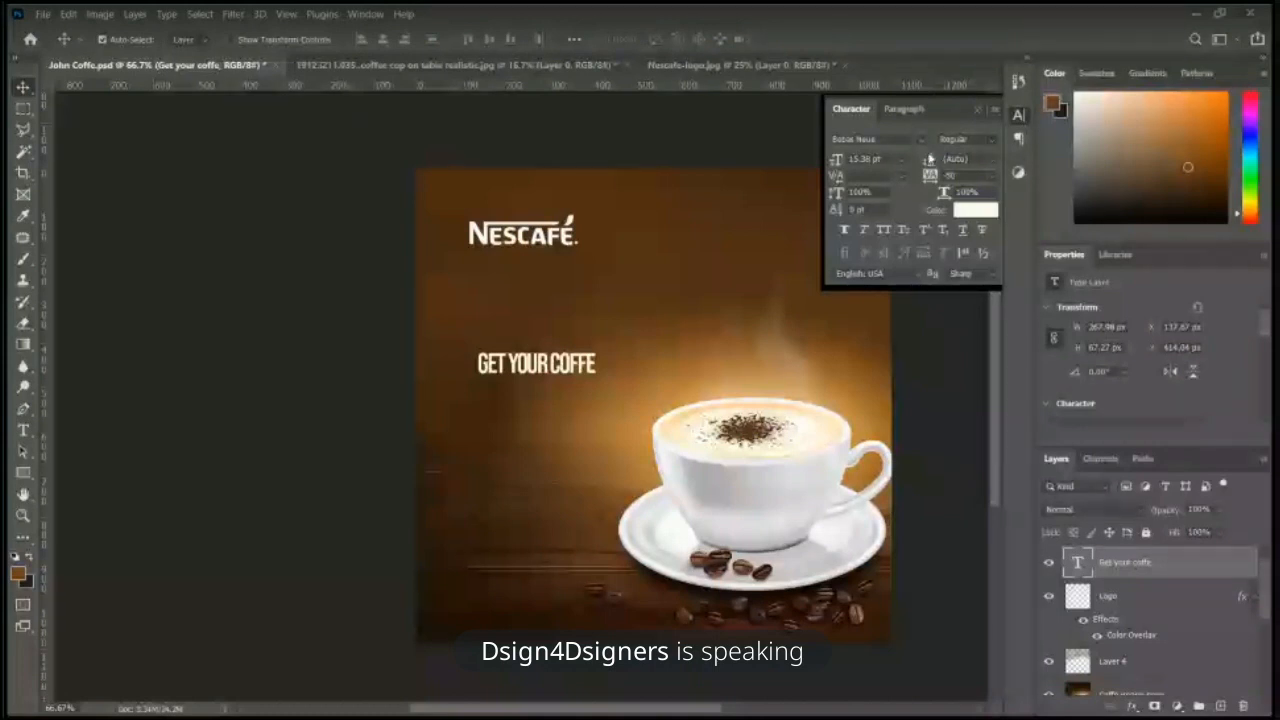
{"action": "left_click", "coordinate": [884, 162]}
{"action": "left_click", "coordinate": [572, 371]}
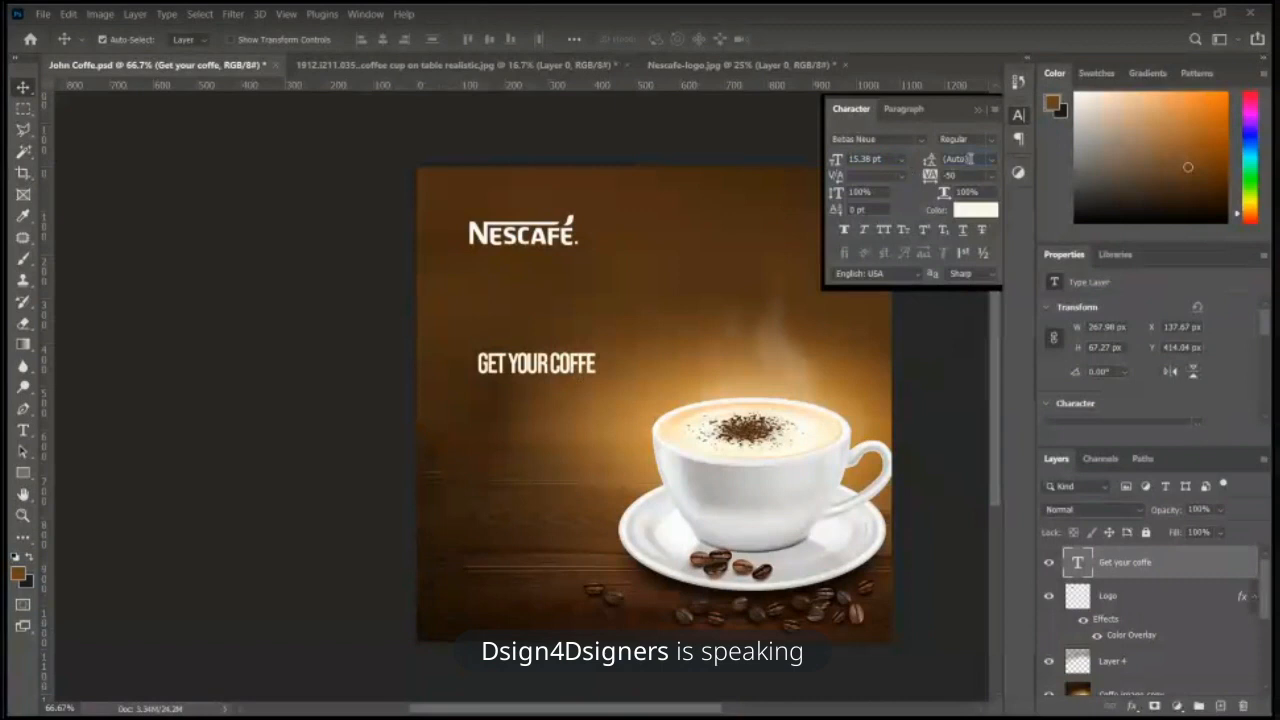
{"action": "left_click", "coordinate": [963, 175]}
{"action": "type", "text": "50"}
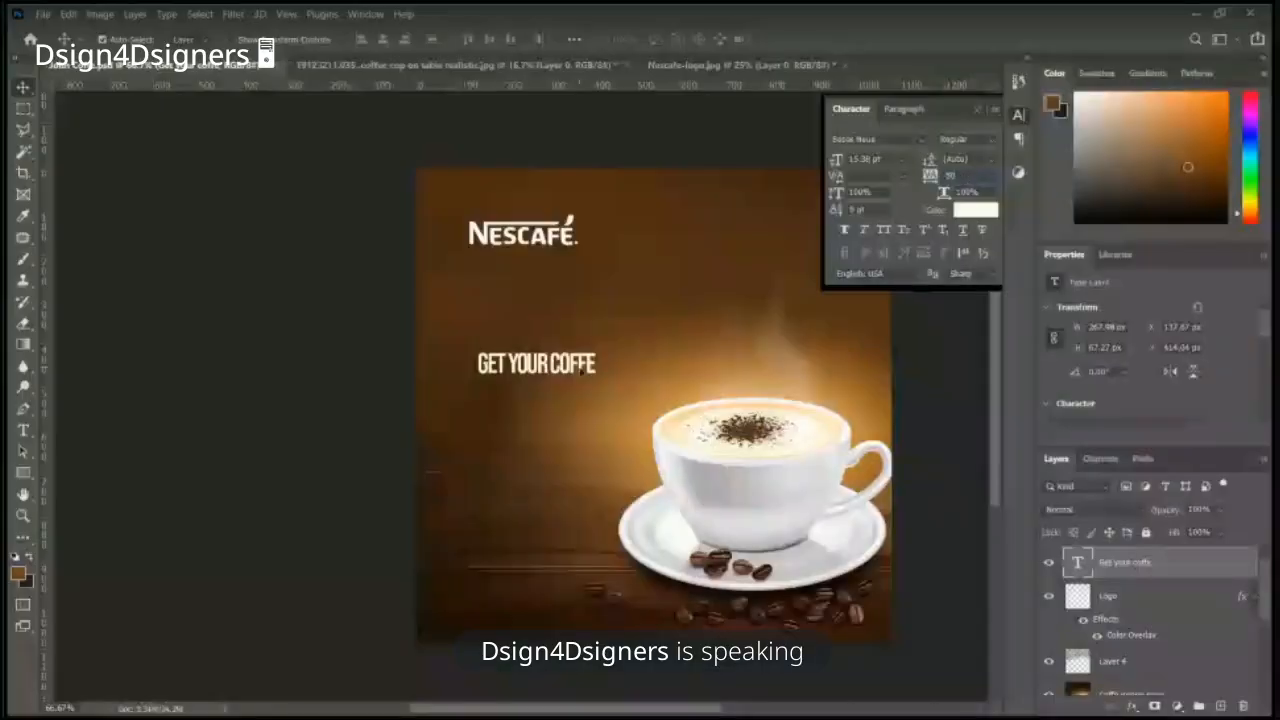
Step: Try a tracking of 100 on the whole headline, and then set the tracking to 0
{"action": "key", "text": "t"}
{"action": "left_click", "coordinate": [578, 365]}
{"action": "key", "text": "ctrl+a"}
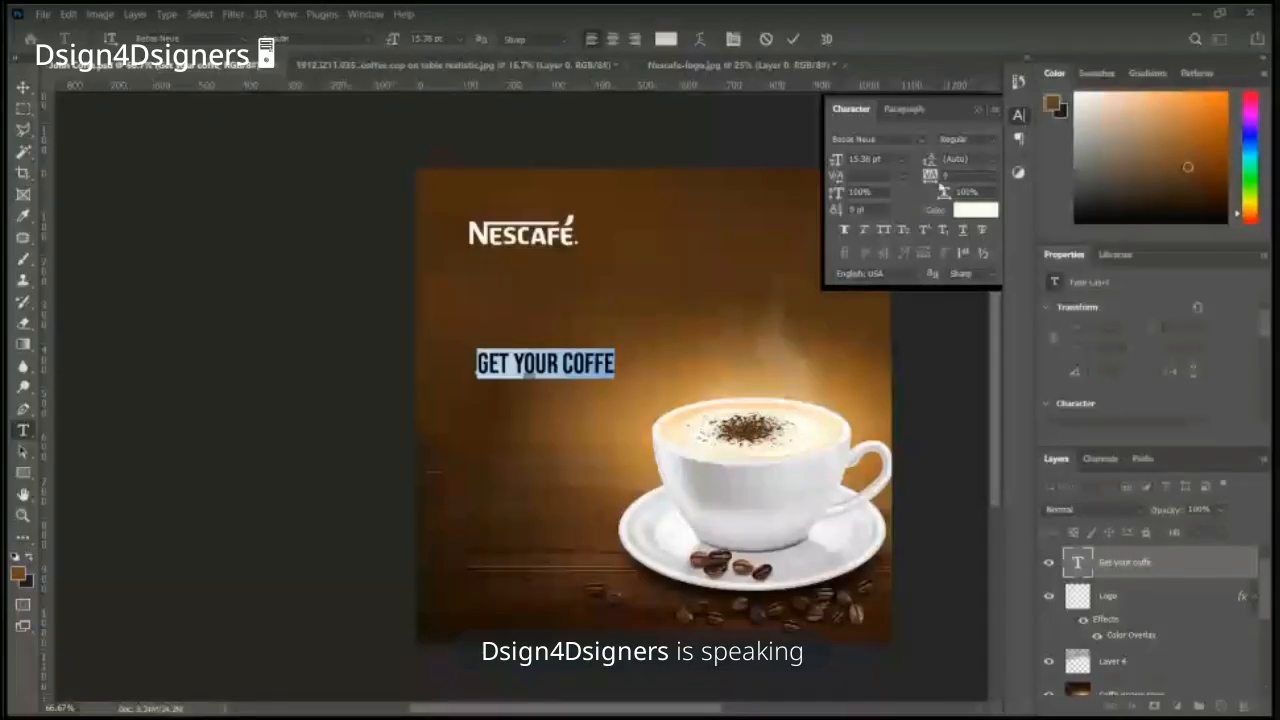
{"action": "left_click", "coordinate": [943, 177]}
{"action": "type", "text": "100"}
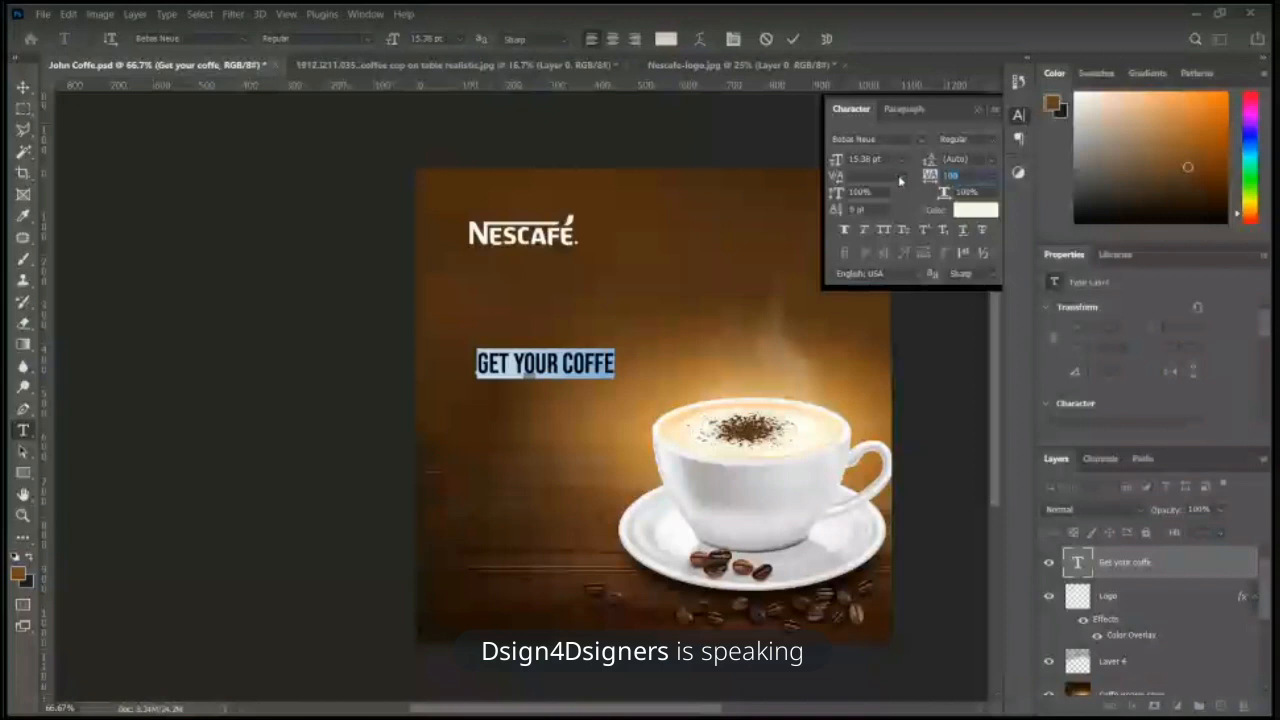
{"action": "key", "text": "Return"}
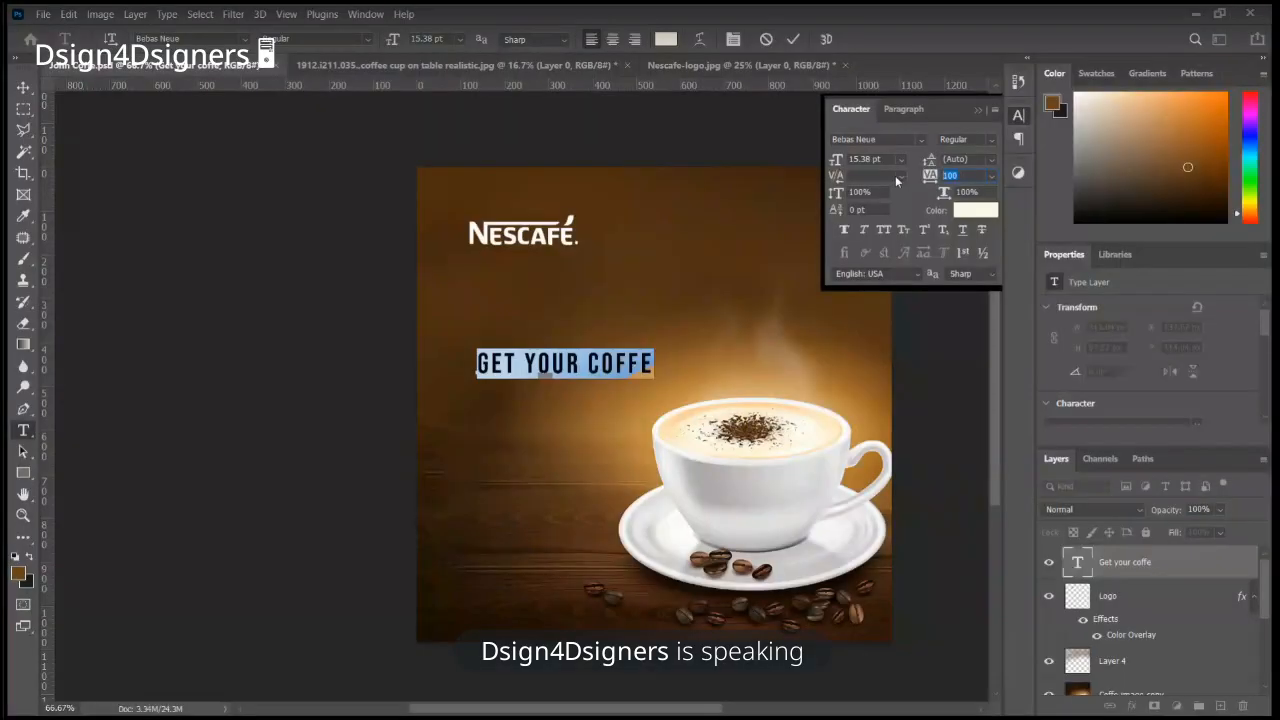
{"action": "type", "text": "0"}
{"action": "key", "text": "Return"}
{"action": "left_click", "coordinate": [570, 364]}
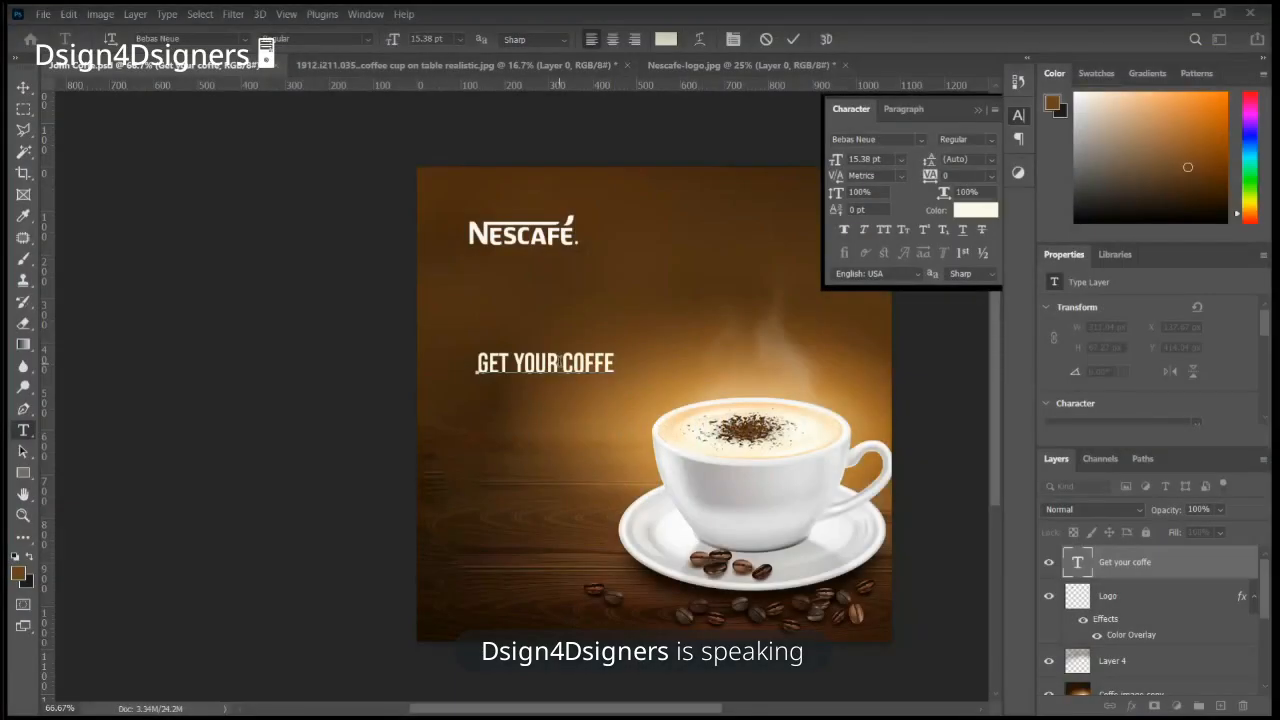
Step: Scale the headline up to about 40.67 pt and place it between the logo and the cup
{"action": "left_click_drag", "start_coordinate": [558, 363], "coordinate": [340, 331]}
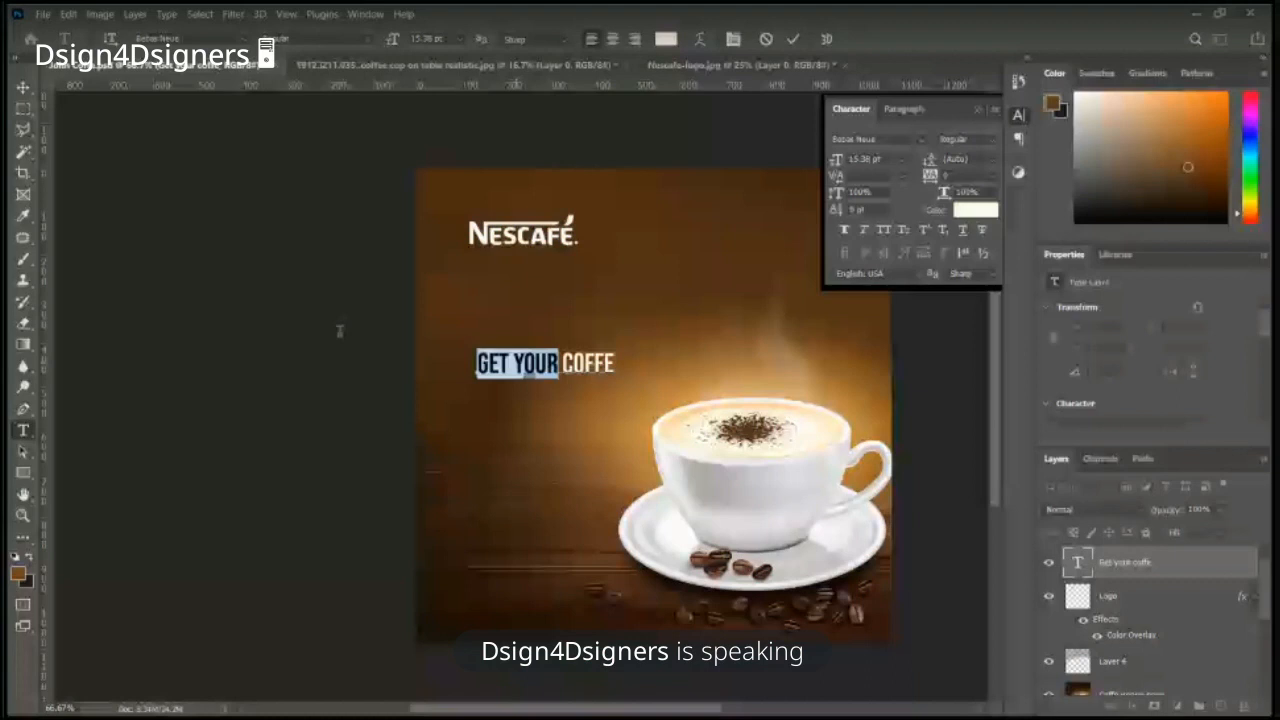
{"action": "left_click", "coordinate": [497, 350]}
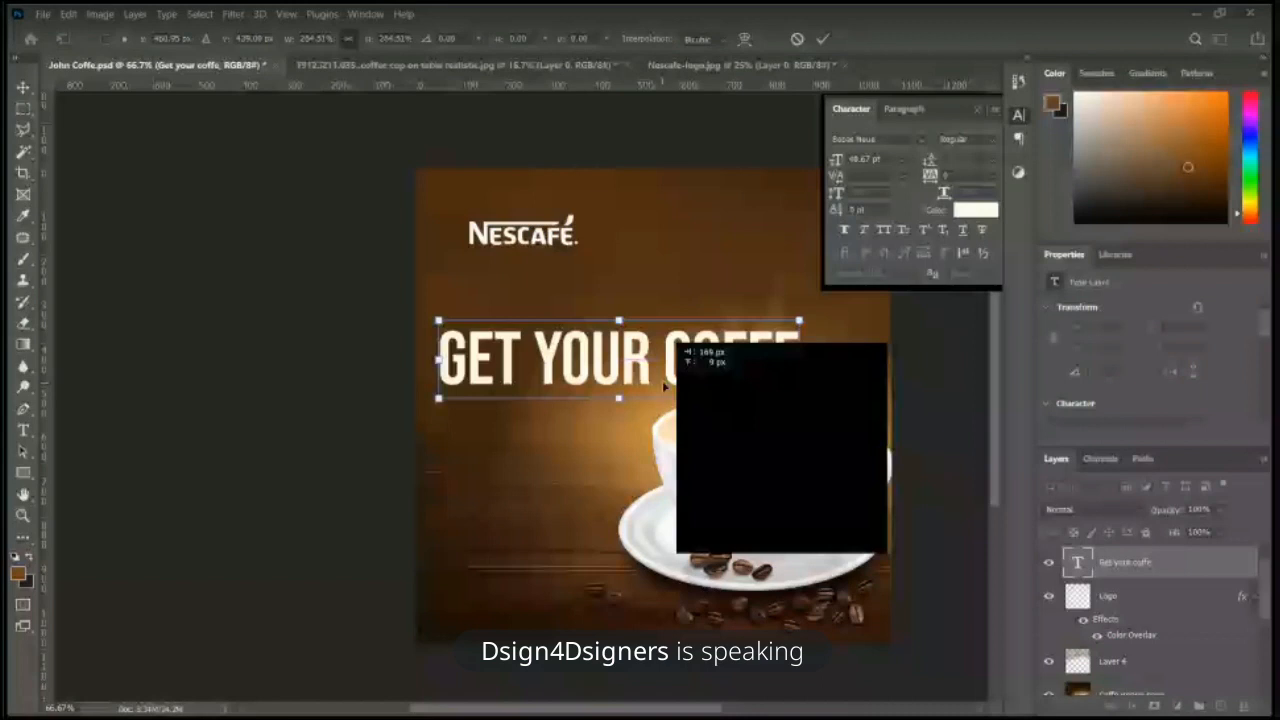
{"action": "left_click_drag", "start_coordinate": [662, 380], "coordinate": [666, 386]}
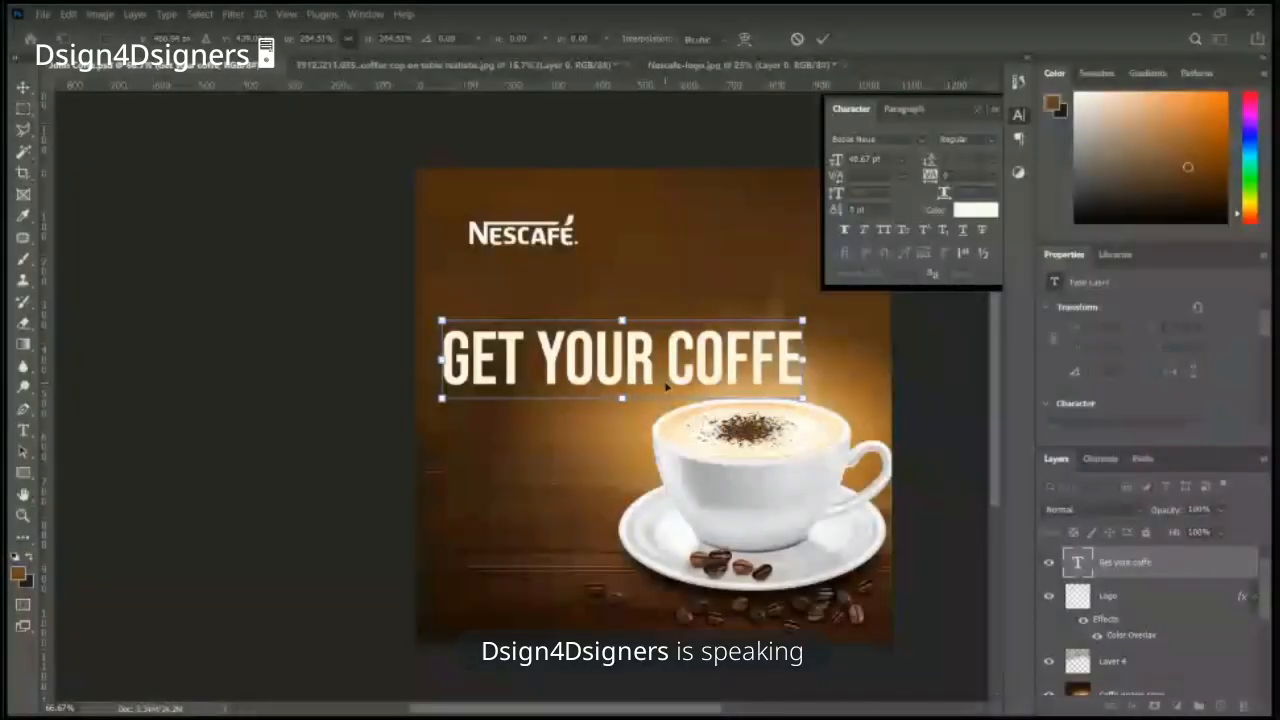
{"action": "left_click_drag", "start_coordinate": [667, 387], "coordinate": [648, 357]}
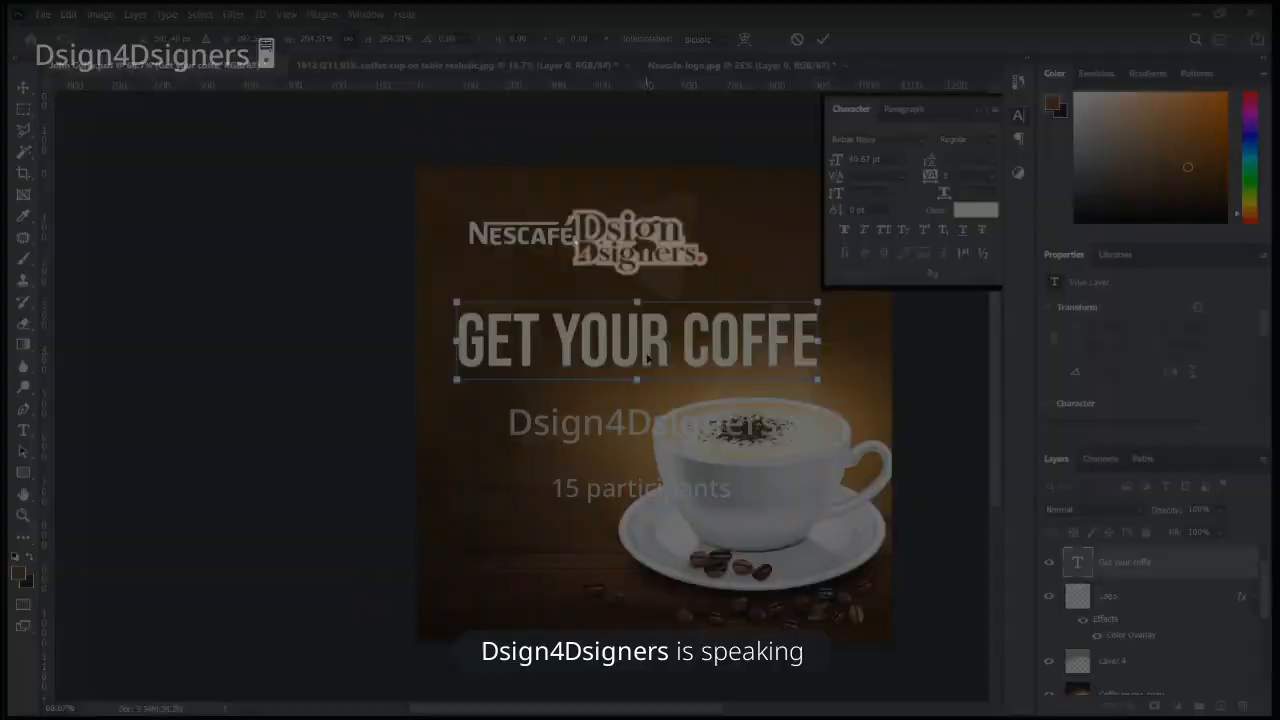
{"action": "key", "text": "Return"}
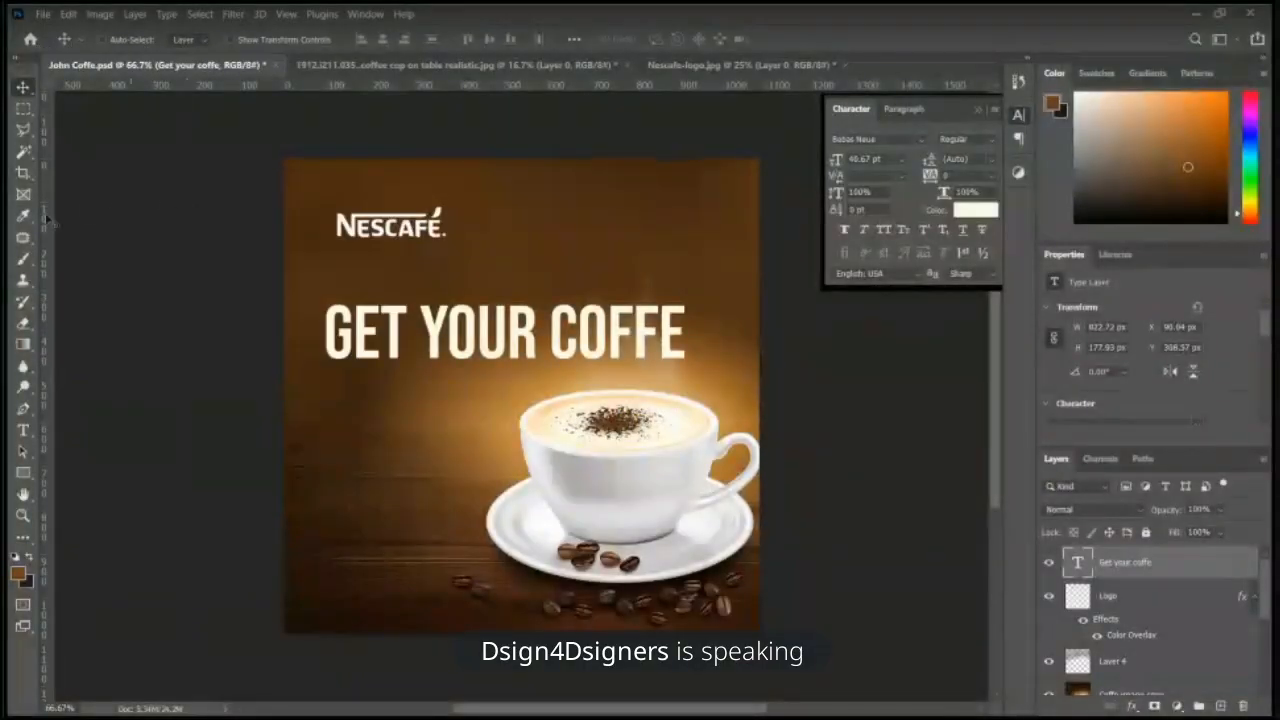
Step: Place a vertical guide at the logo's left edge and align the headline's left edge to it
{"action": "left_click_drag", "start_coordinate": [43, 218], "coordinate": [338, 254]}
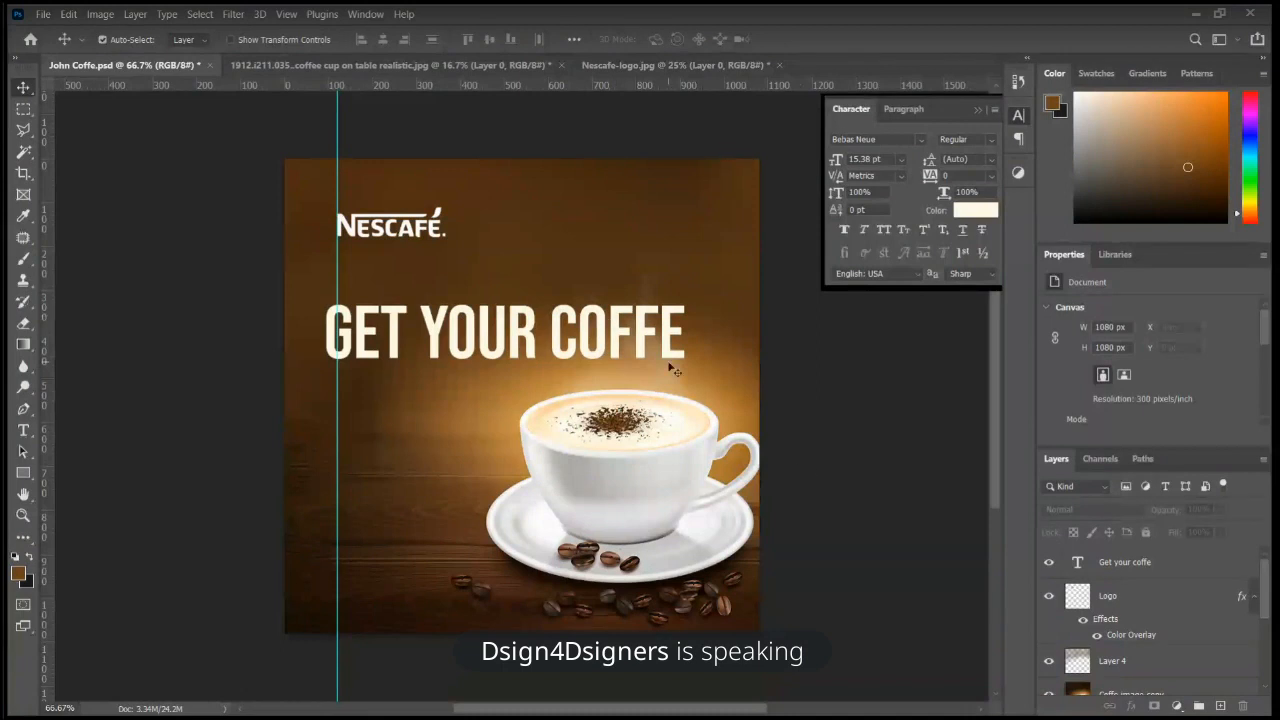
{"action": "left_click_drag", "start_coordinate": [452, 318], "coordinate": [365, 331]}
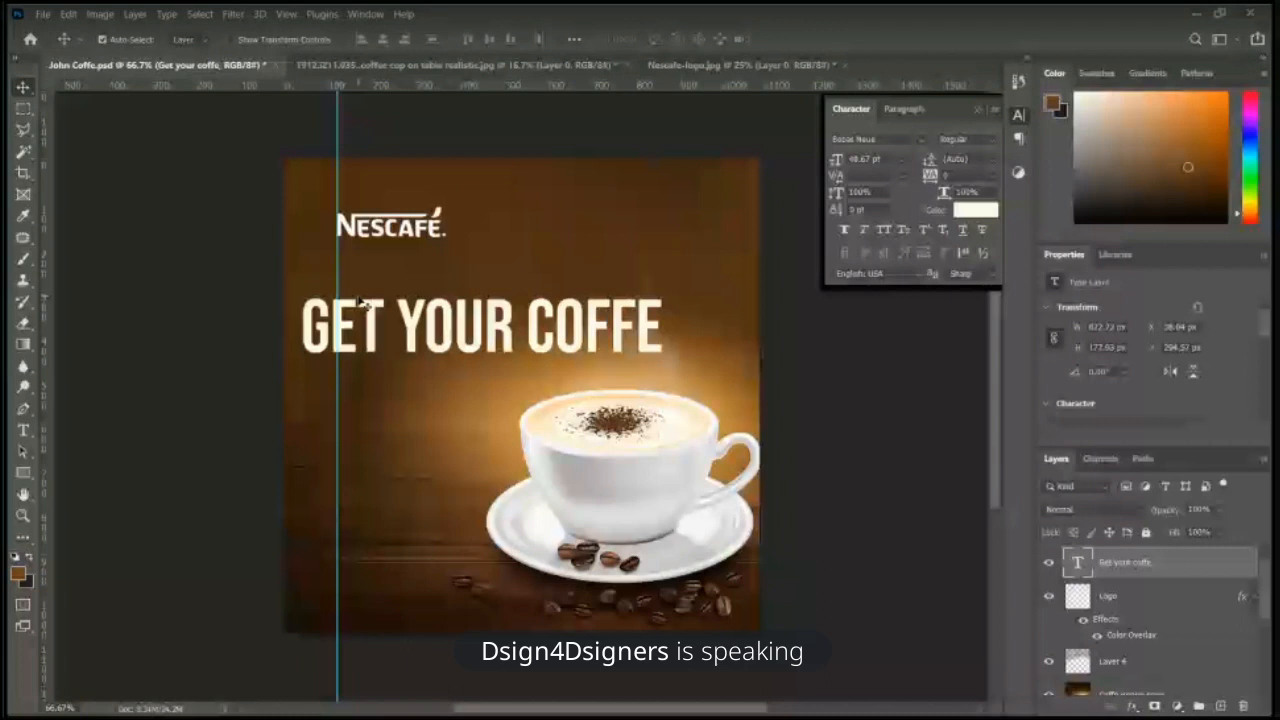
{"action": "left_click_drag", "start_coordinate": [362, 305], "coordinate": [492, 338]}
Step: Set the tracking of the whole "Get your coffe" headline to -50
{"action": "key", "text": "t"}
{"action": "left_click", "coordinate": [548, 320]}
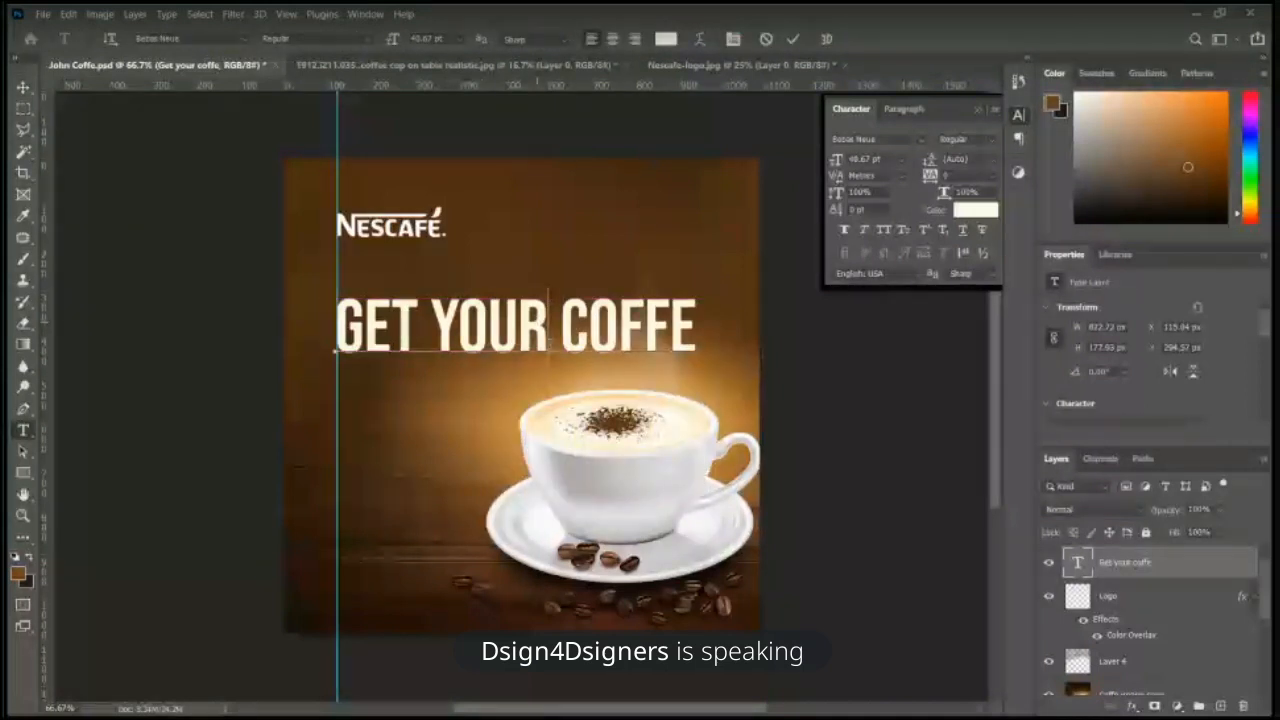
{"action": "key", "text": "ctrl+a"}
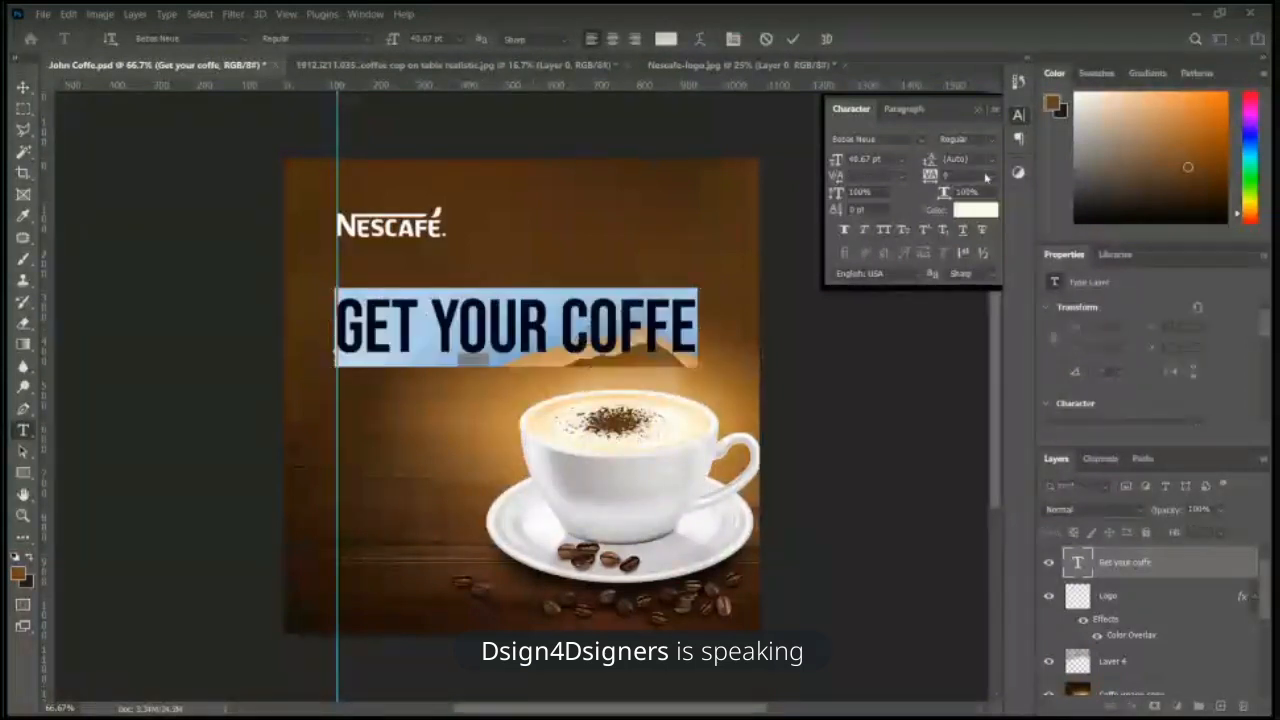
{"action": "left_click_drag", "start_coordinate": [968, 175], "coordinate": [930, 178]}
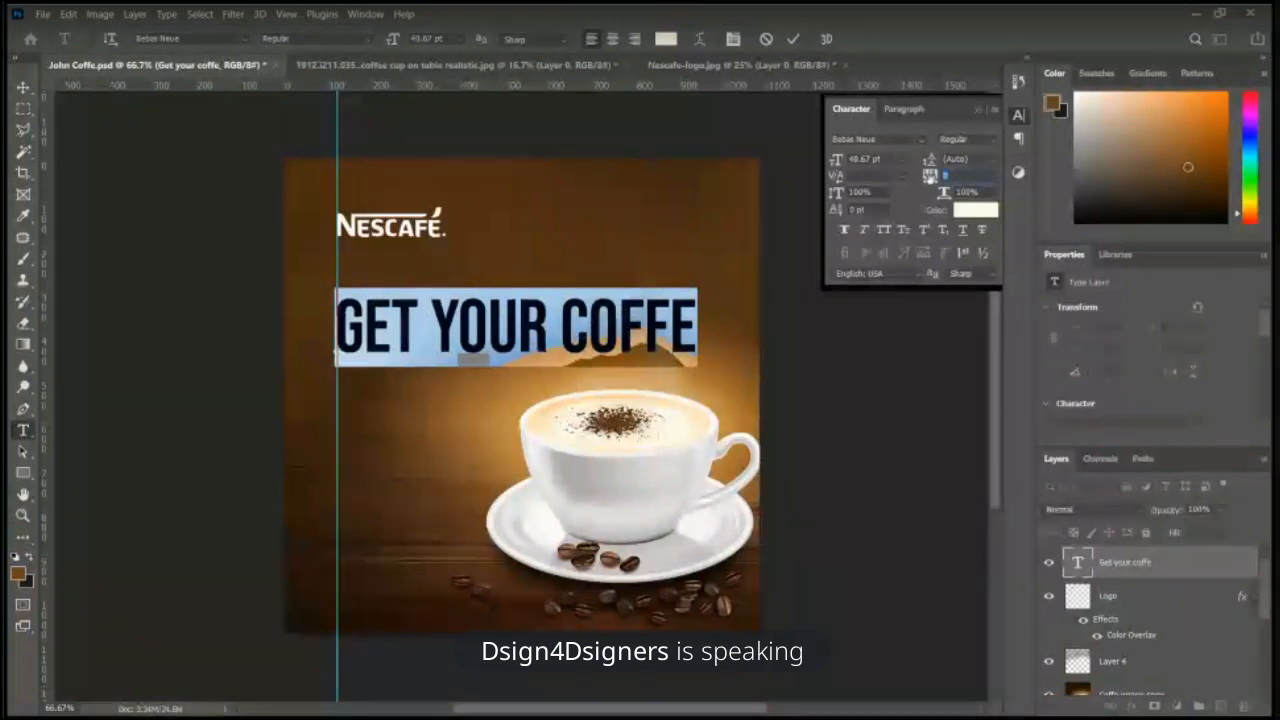
{"action": "type", "text": "-50"}
{"action": "key", "text": "Return"}
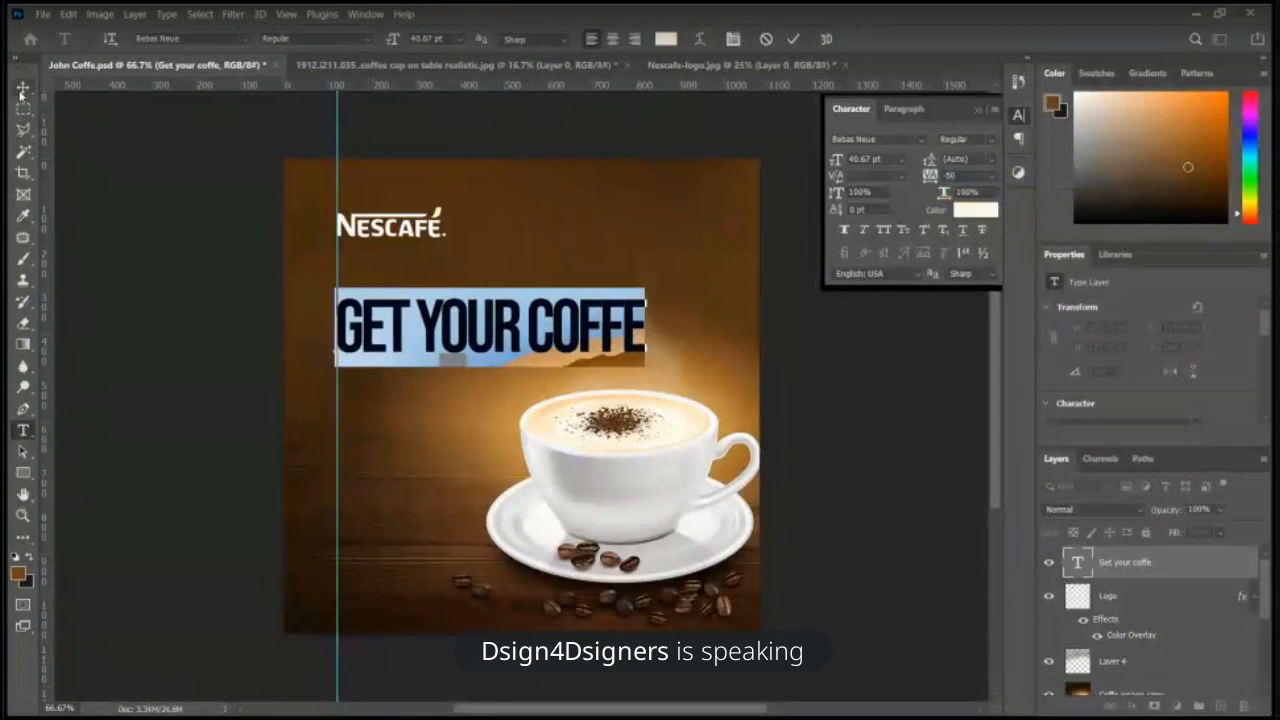
{"action": "key", "text": "ctrl+Return"}
{"action": "key", "text": "v"}
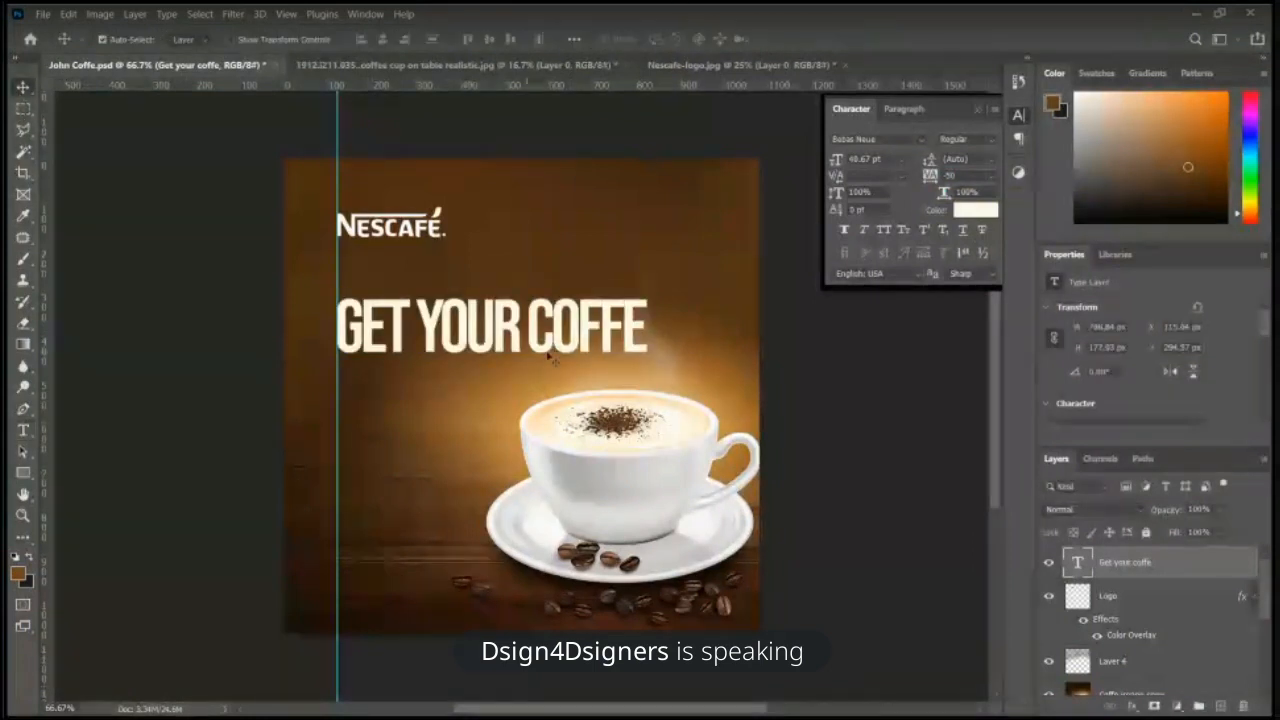
Step: Break the headline into two lines, with "Get your" above "coffe"
{"action": "key", "text": "t"}
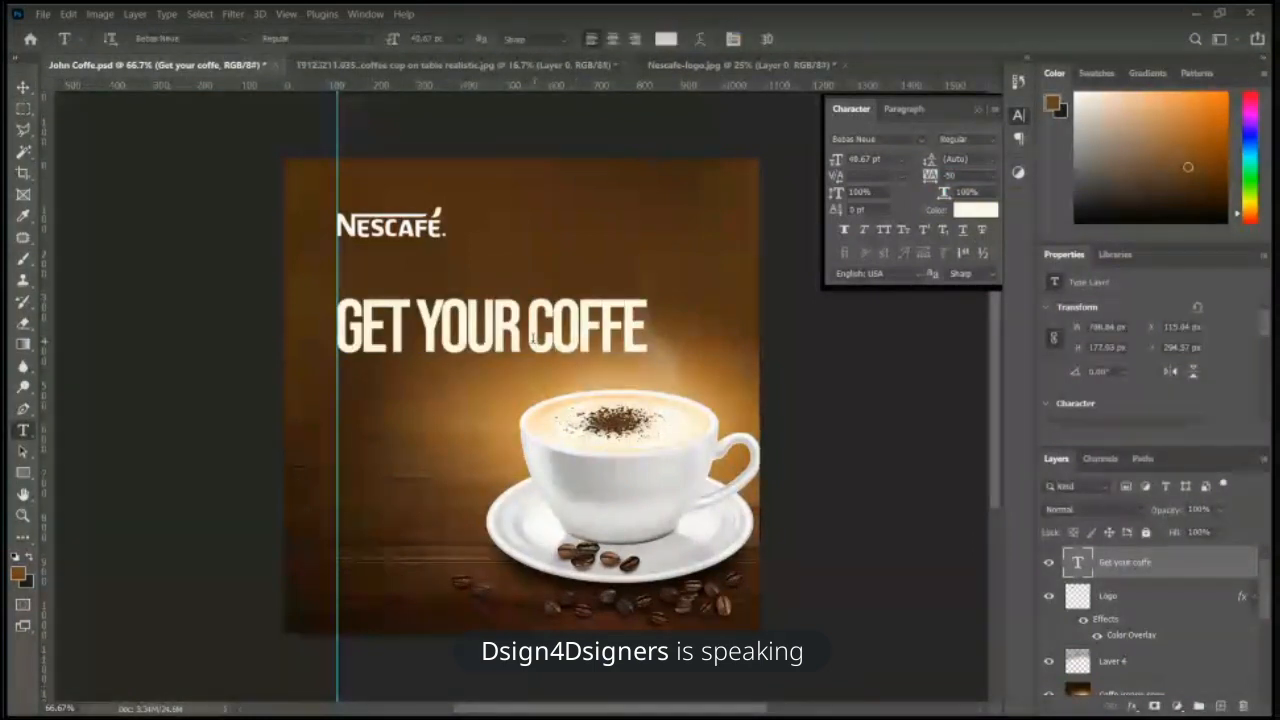
{"action": "left_click", "coordinate": [531, 338]}
{"action": "key", "text": "Return"}
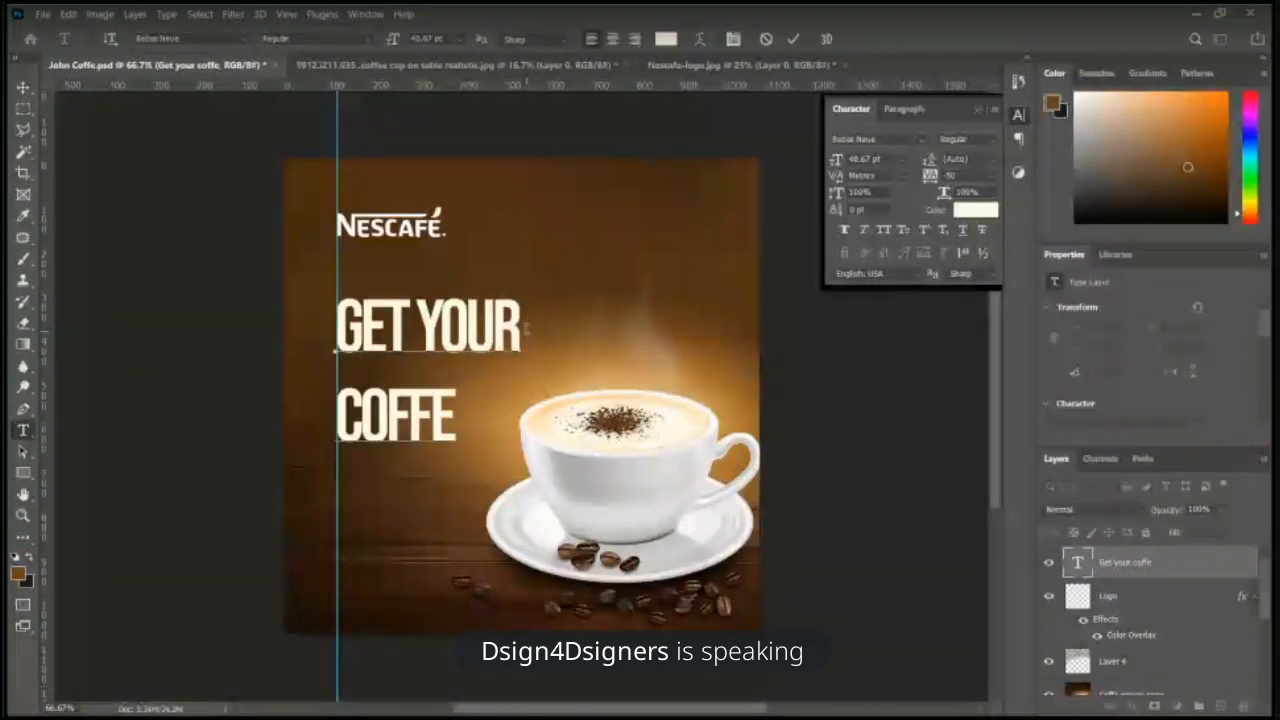
Step: Tighten the leading of the two-line headline, trying values of 24 pt and 30 pt
{"action": "key", "text": "ctrl+a"}
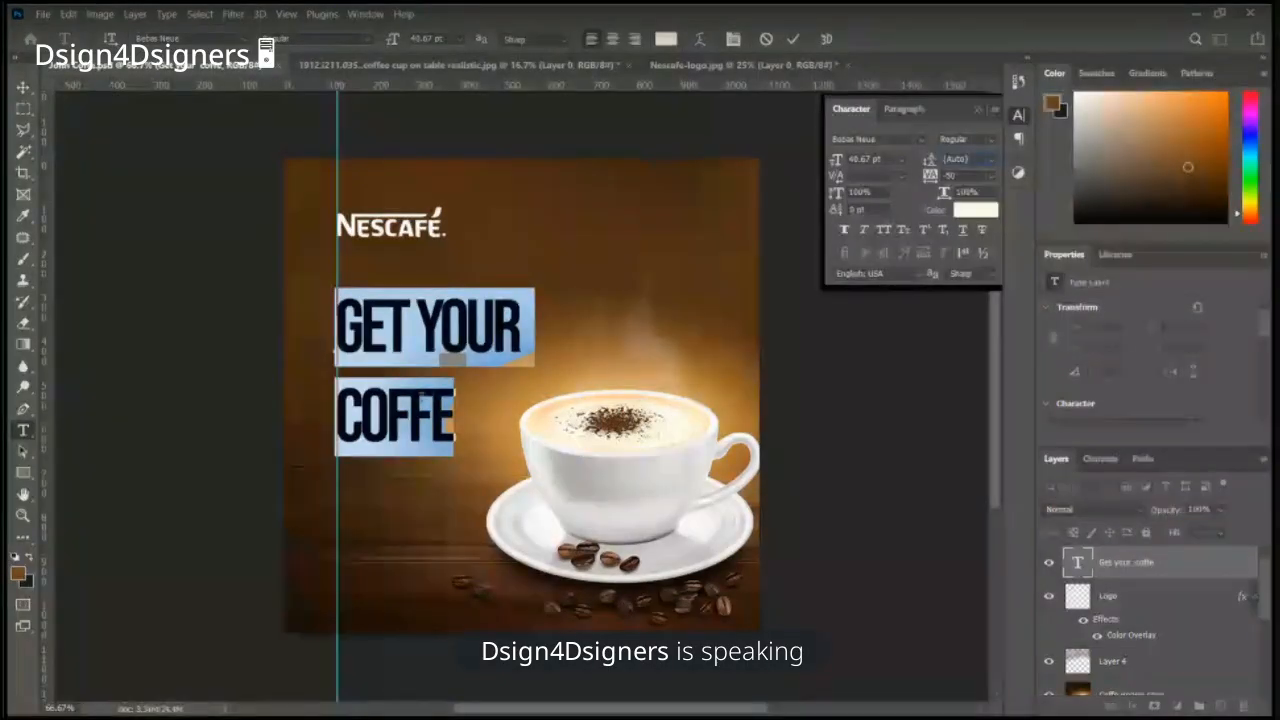
{"action": "left_click", "coordinate": [425, 366]}
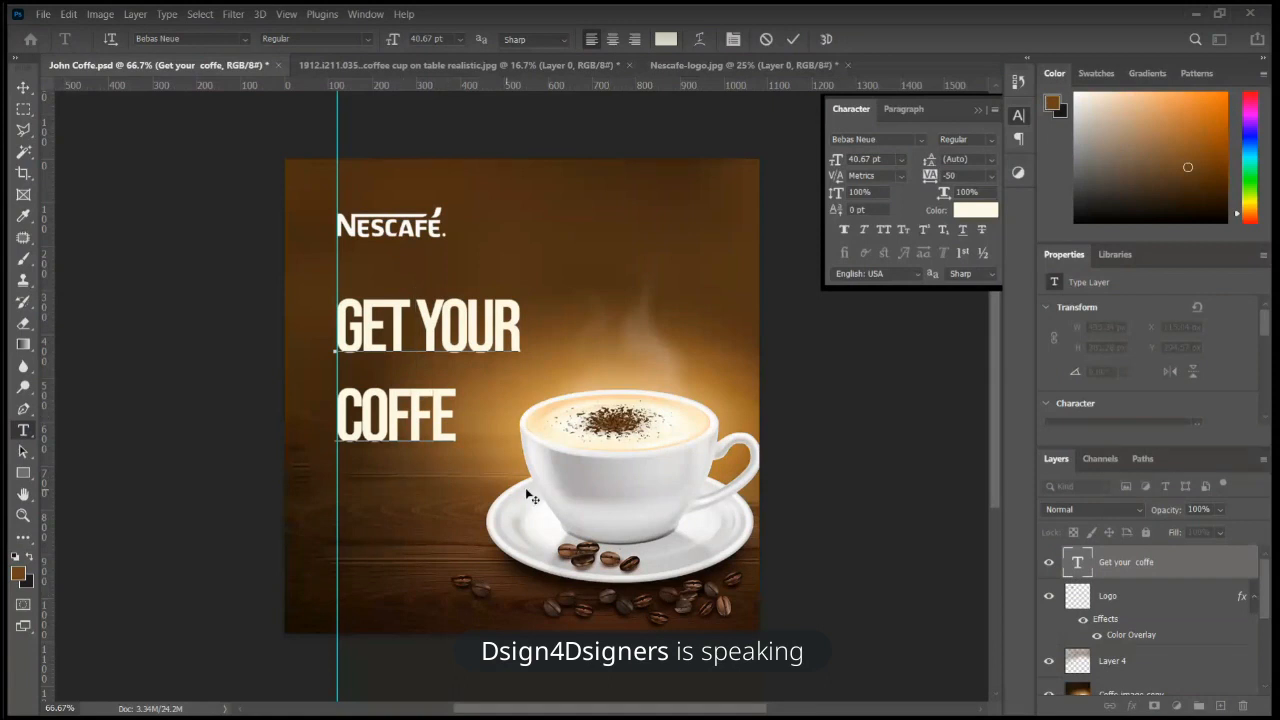
{"action": "key", "text": "ctrl"}
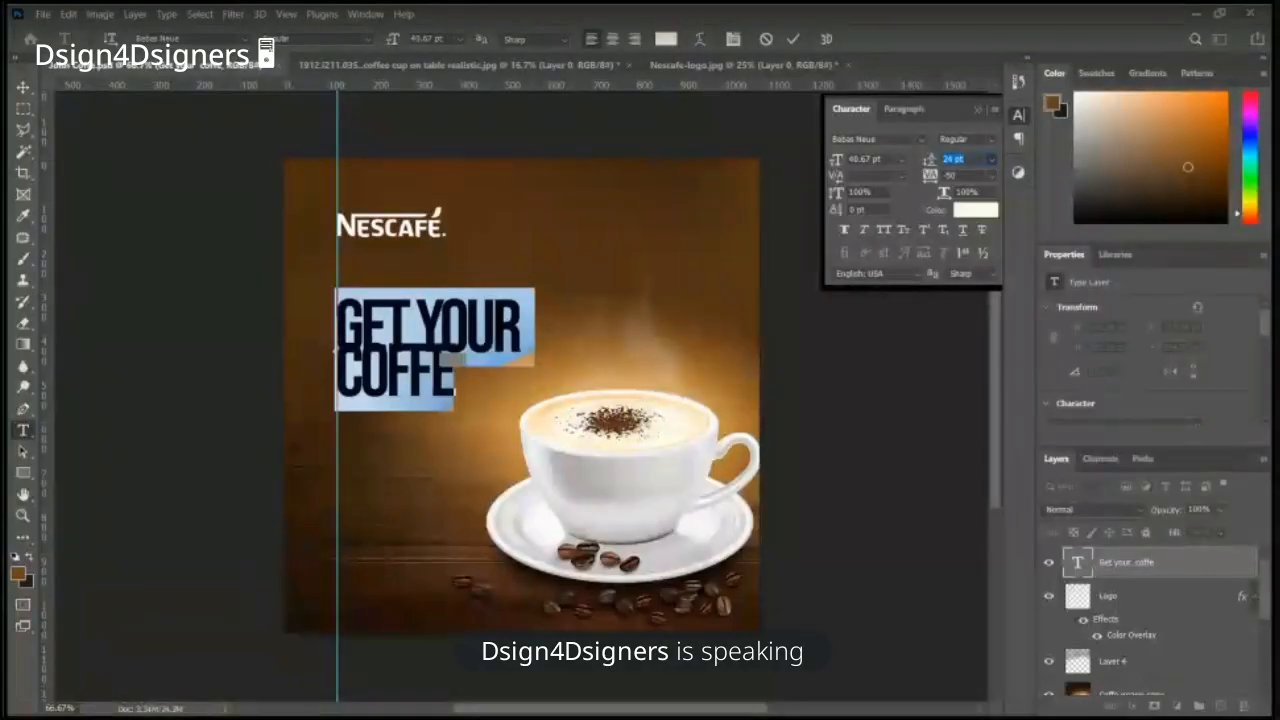
{"action": "type", "text": "30"}
{"action": "key", "text": "Return"}
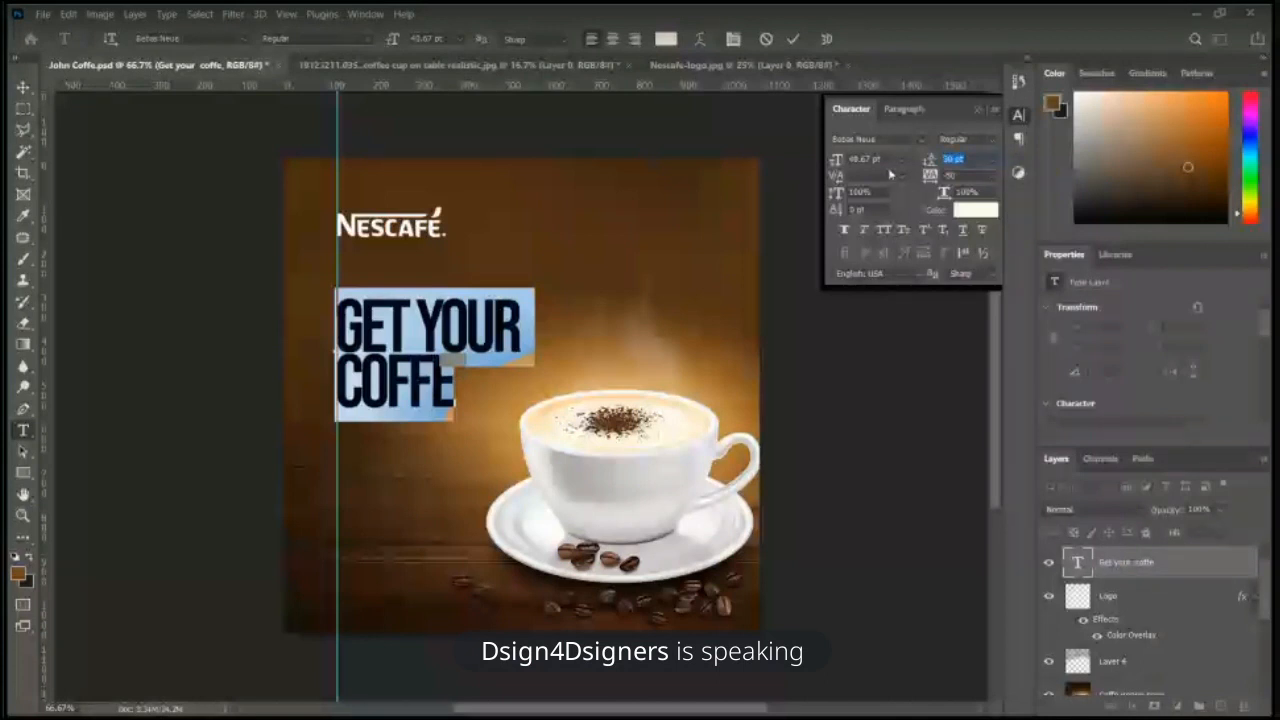
{"action": "type", "text": "3"}
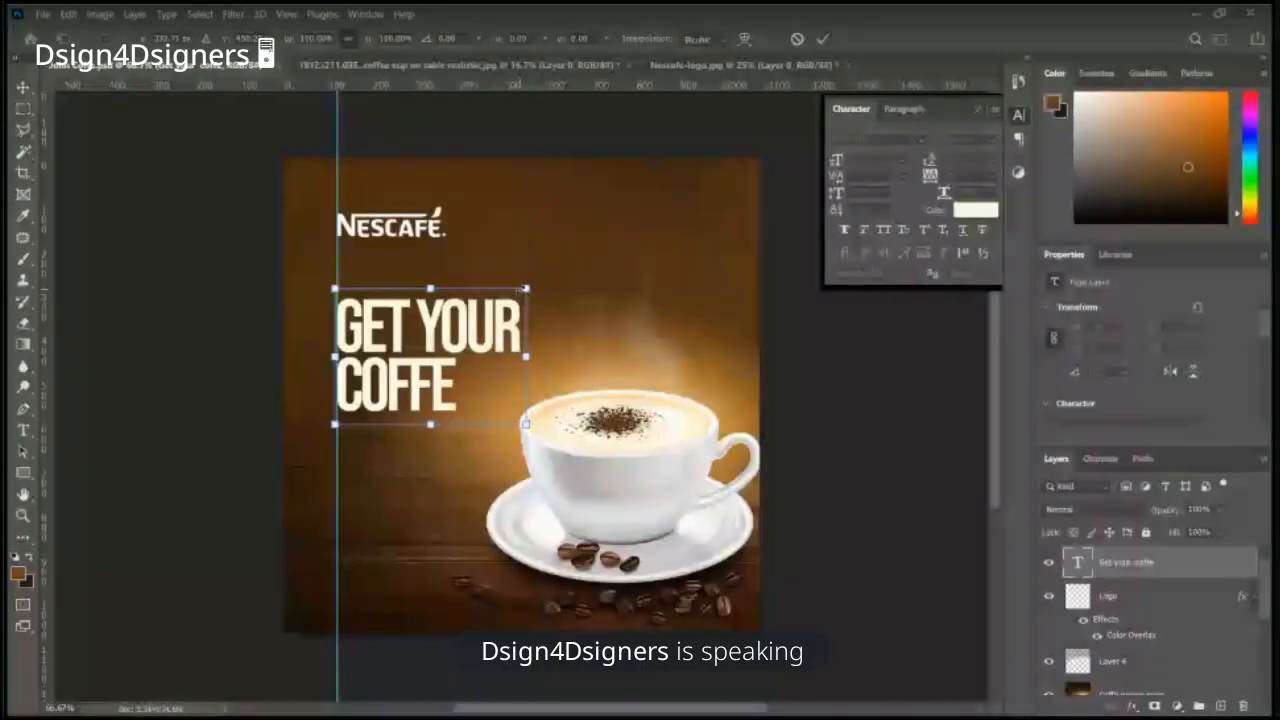
Step: Scale the headline up to about 46.88 pt and nudge it down slightly, keeping its left edge on the guide
{"action": "left_click_drag", "start_coordinate": [526, 289], "coordinate": [558, 270]}
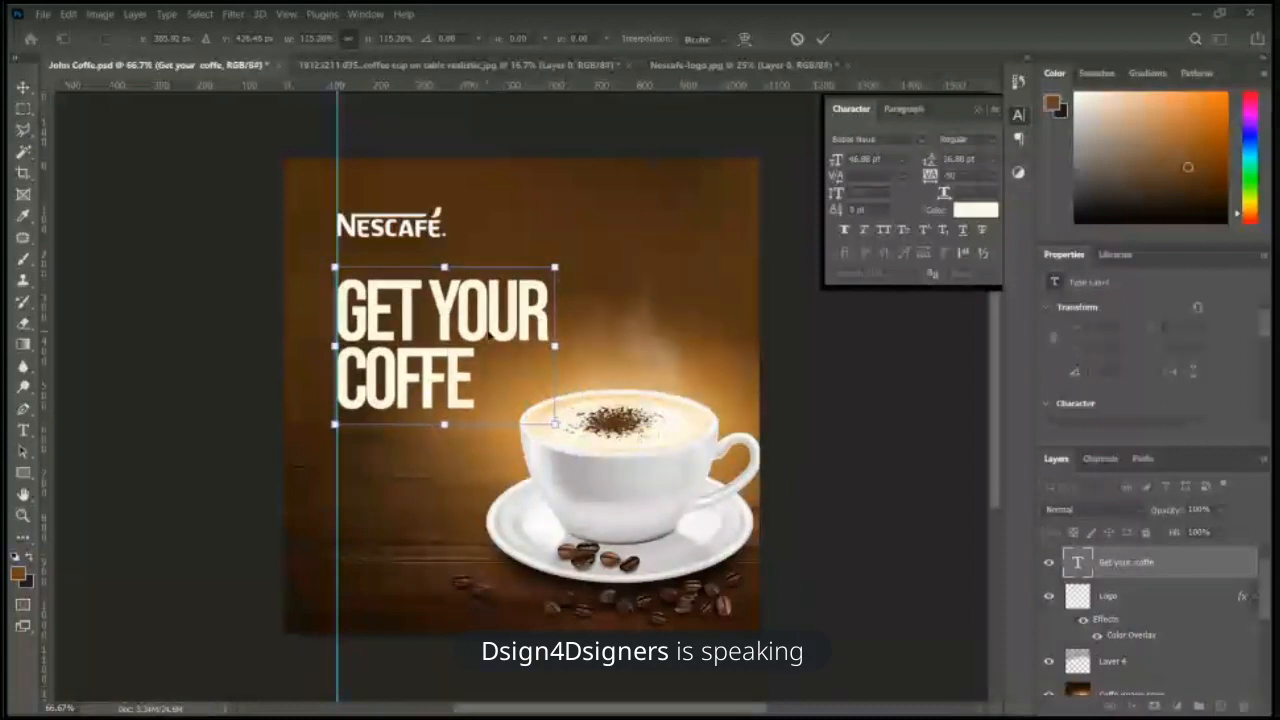
{"action": "left_click_drag", "start_coordinate": [490, 333], "coordinate": [490, 339]}
{"action": "key", "text": "Return"}
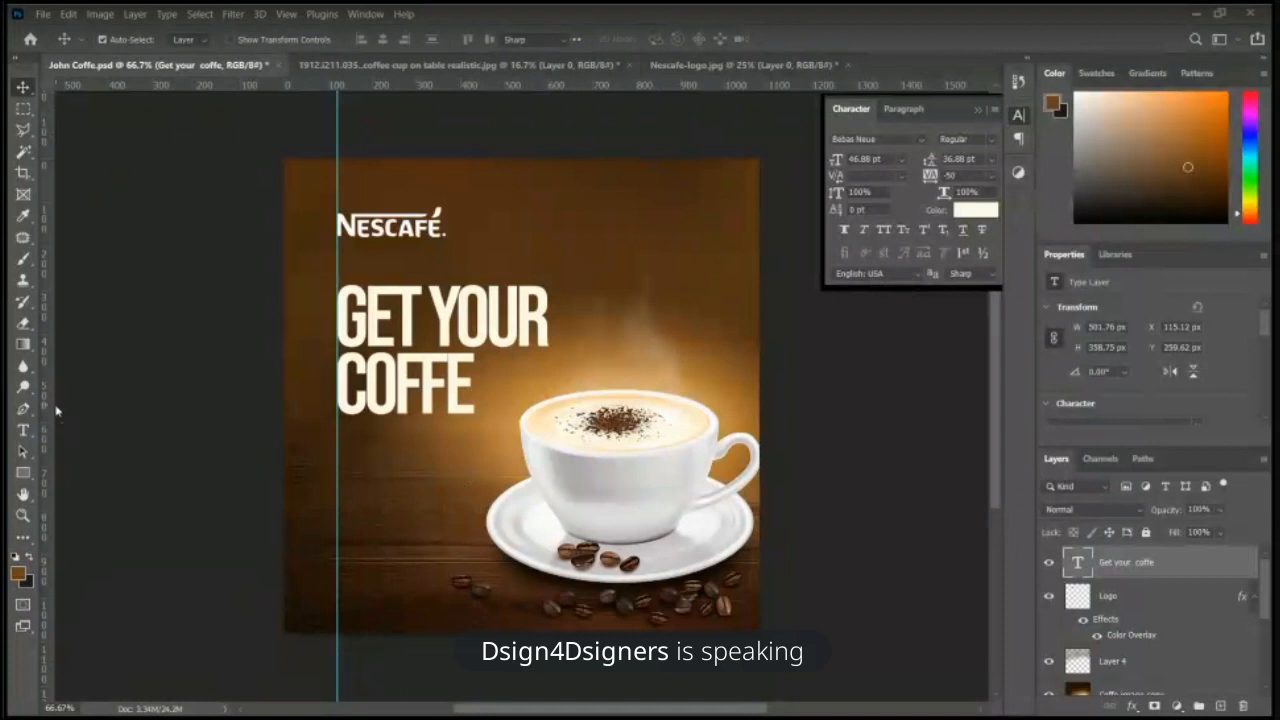
Step: Add a text line reading "...Stay Awake with our coffe" below the headline
{"action": "key", "text": "t"}
{"action": "left_click", "coordinate": [363, 456]}
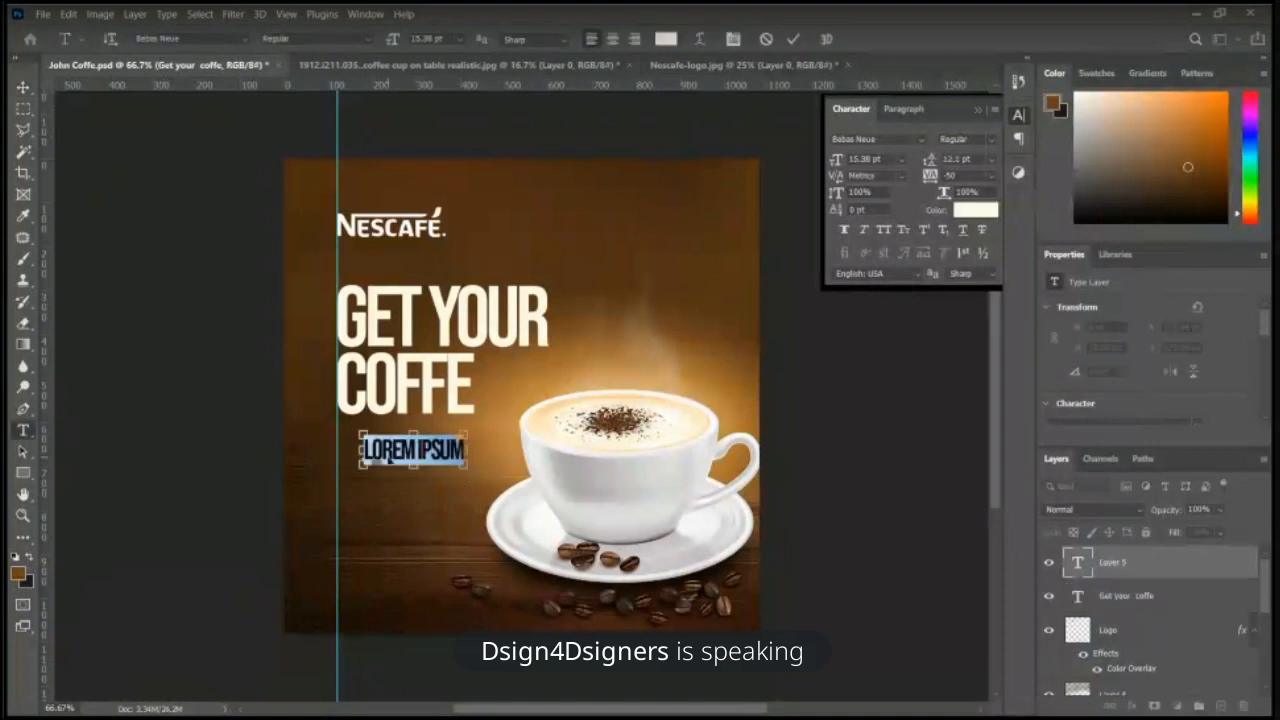
{"action": "type", "text": "...STAY AWAKE WITH OUR COFFEE"}
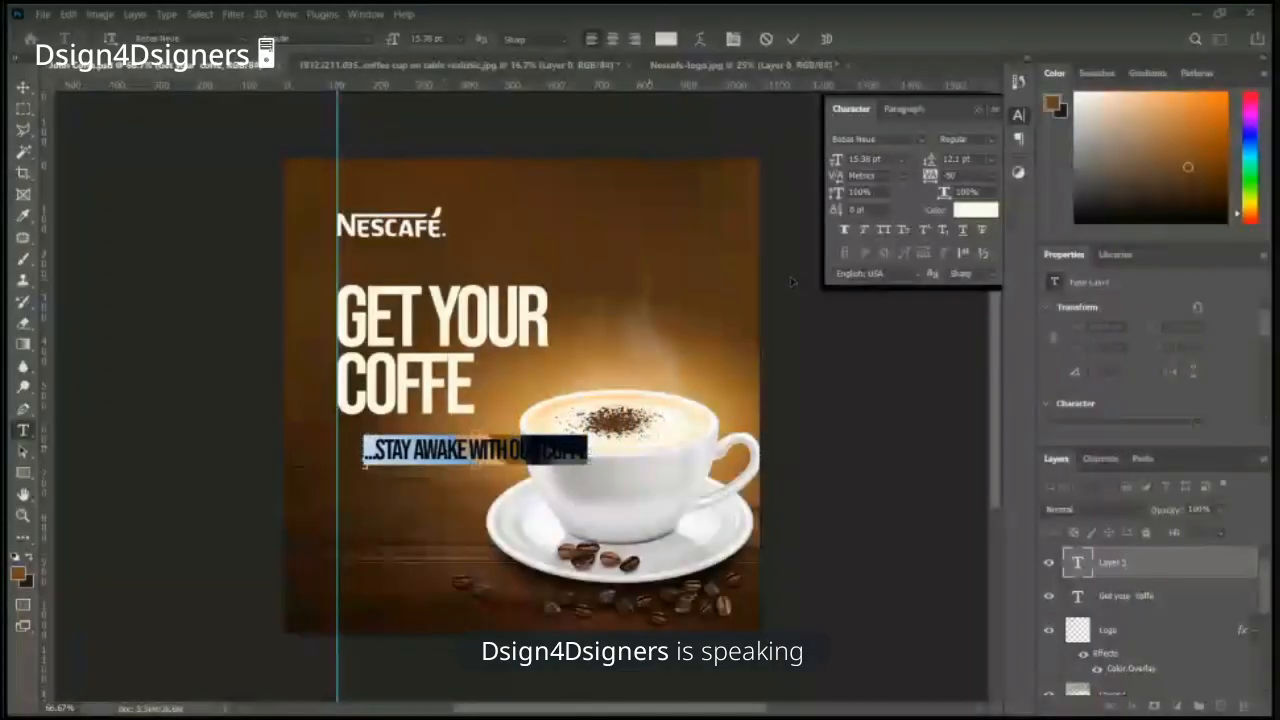
Step: Set the tagline's font to Sora Regular and finish editing the text
{"action": "left_click", "coordinate": [924, 142]}
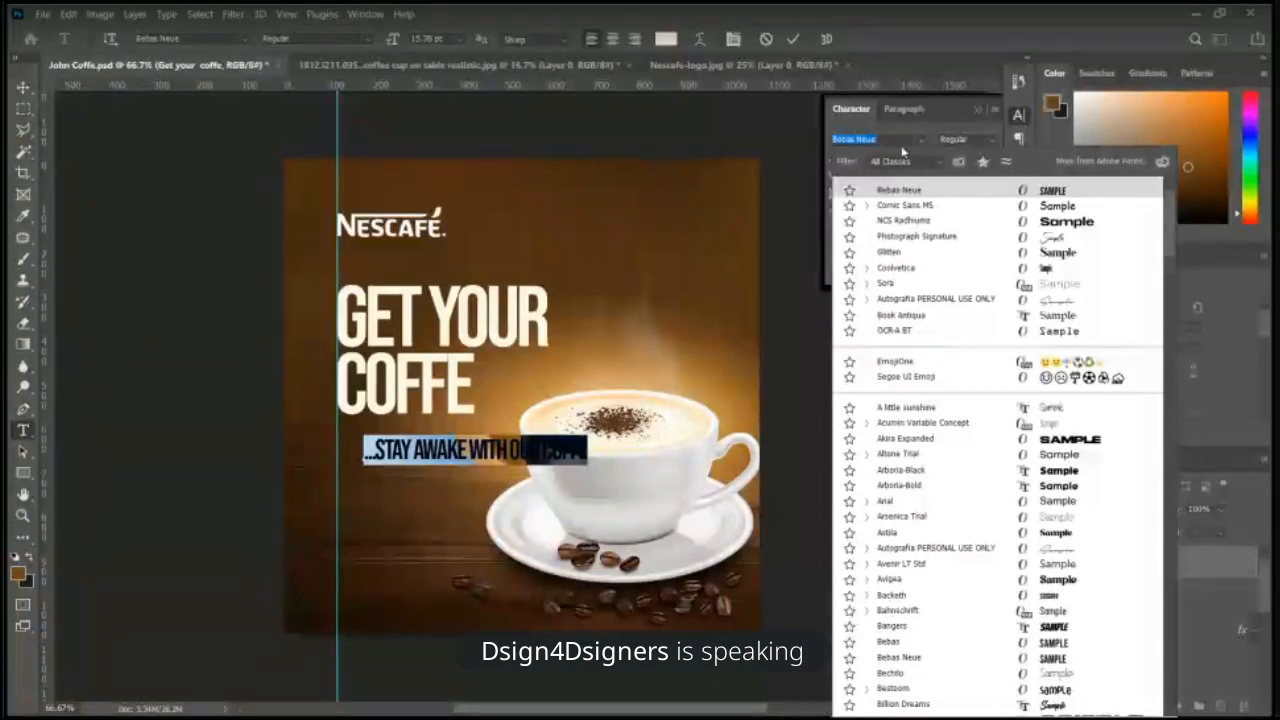
{"action": "type", "text": "Sora"}
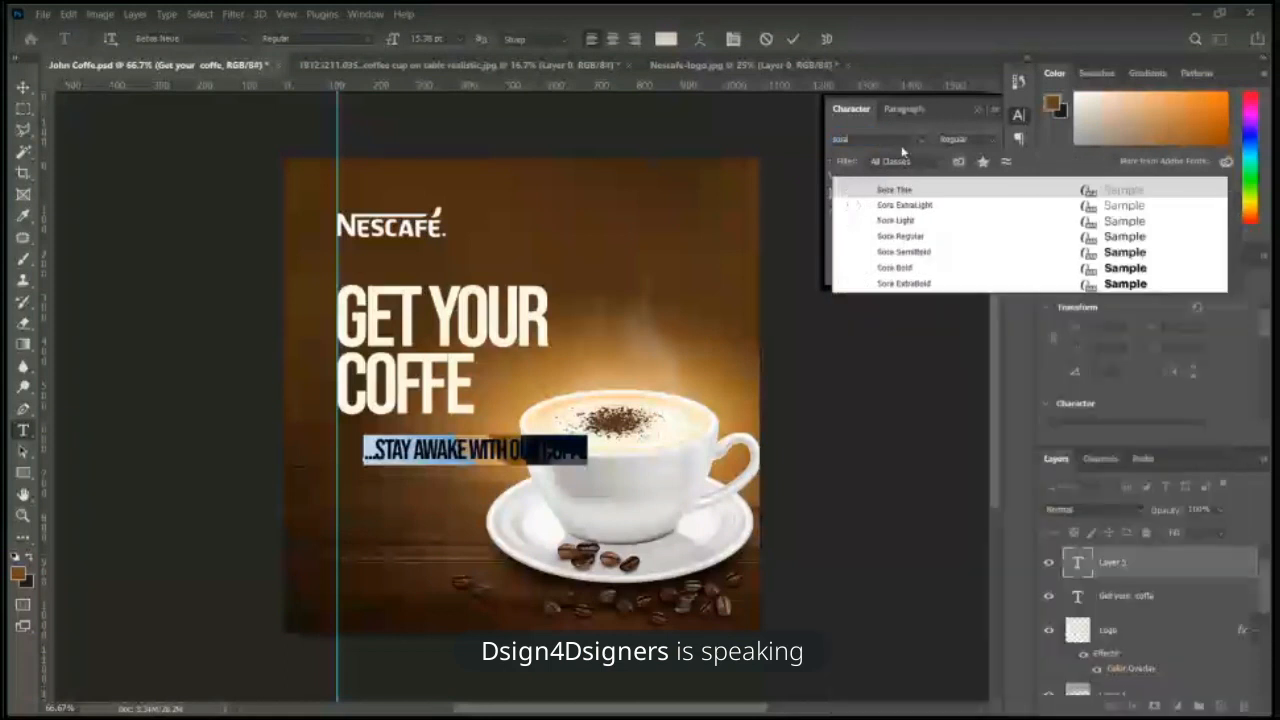
{"action": "left_click", "coordinate": [903, 238]}
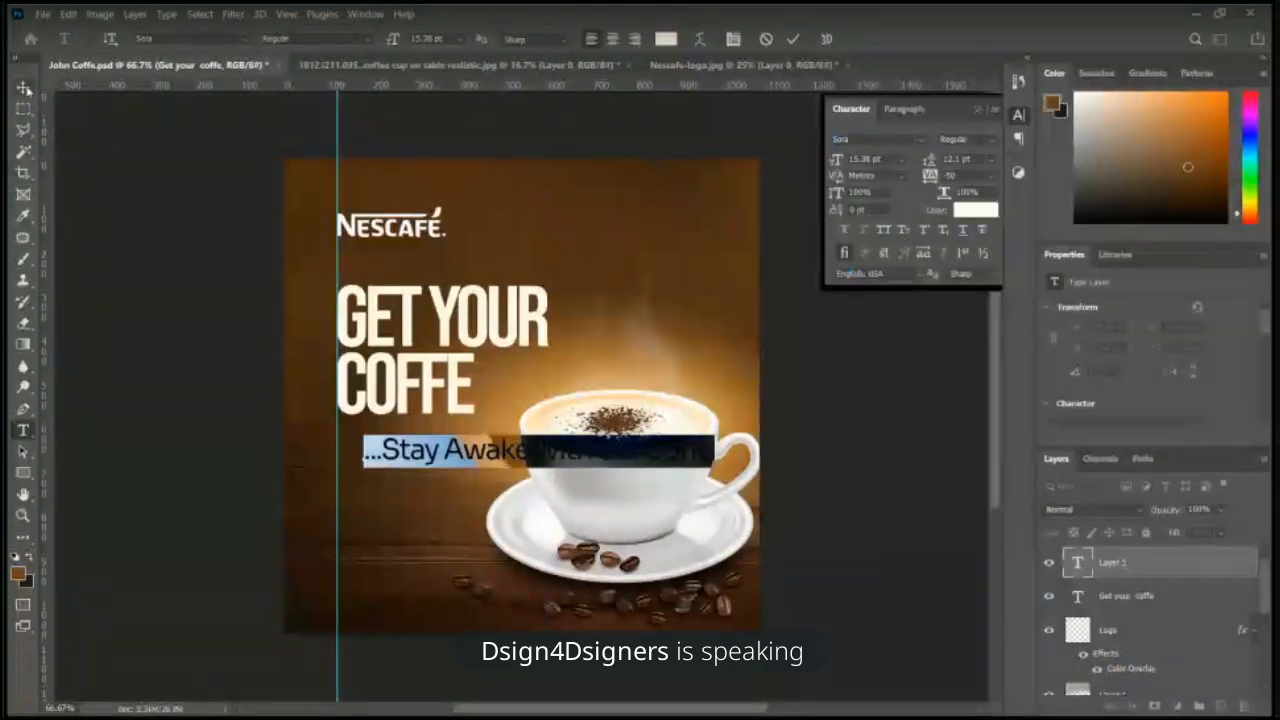
{"action": "left_click", "coordinate": [25, 88]}
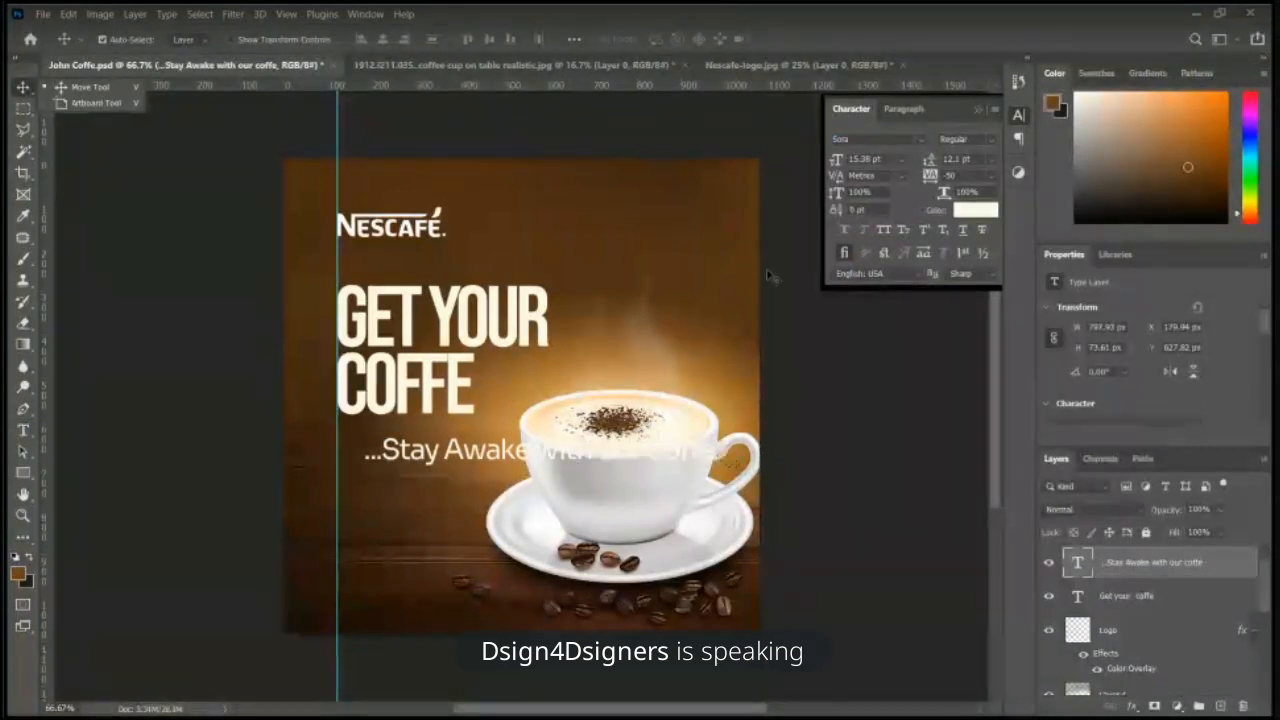
Step: Scale the tagline down to about 6.92 pt and place it directly under "Coffe", clear of the cup
{"action": "left_click", "coordinate": [838, 350]}
{"action": "key", "text": "ctrl+t"}
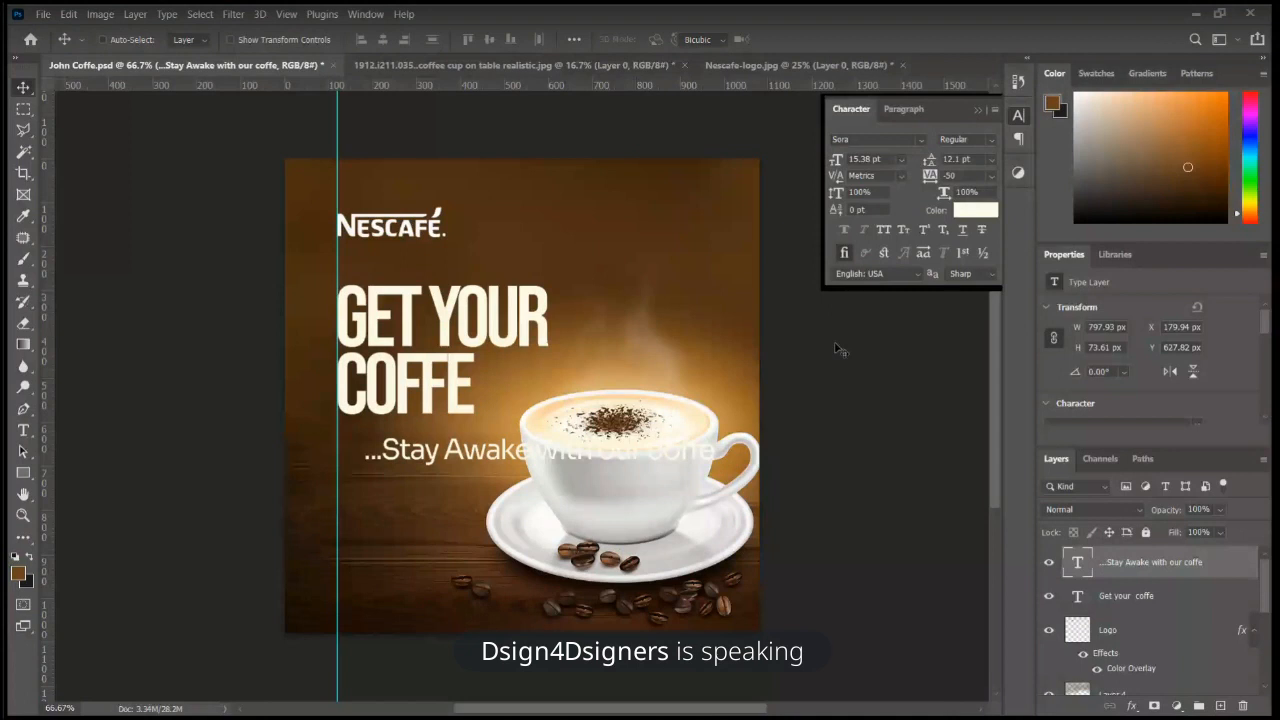
{"action": "left_click_drag", "start_coordinate": [716, 434], "coordinate": [532, 450]}
{"action": "key", "text": "Return"}
{"action": "left_click_drag", "start_coordinate": [452, 459], "coordinate": [432, 447]}
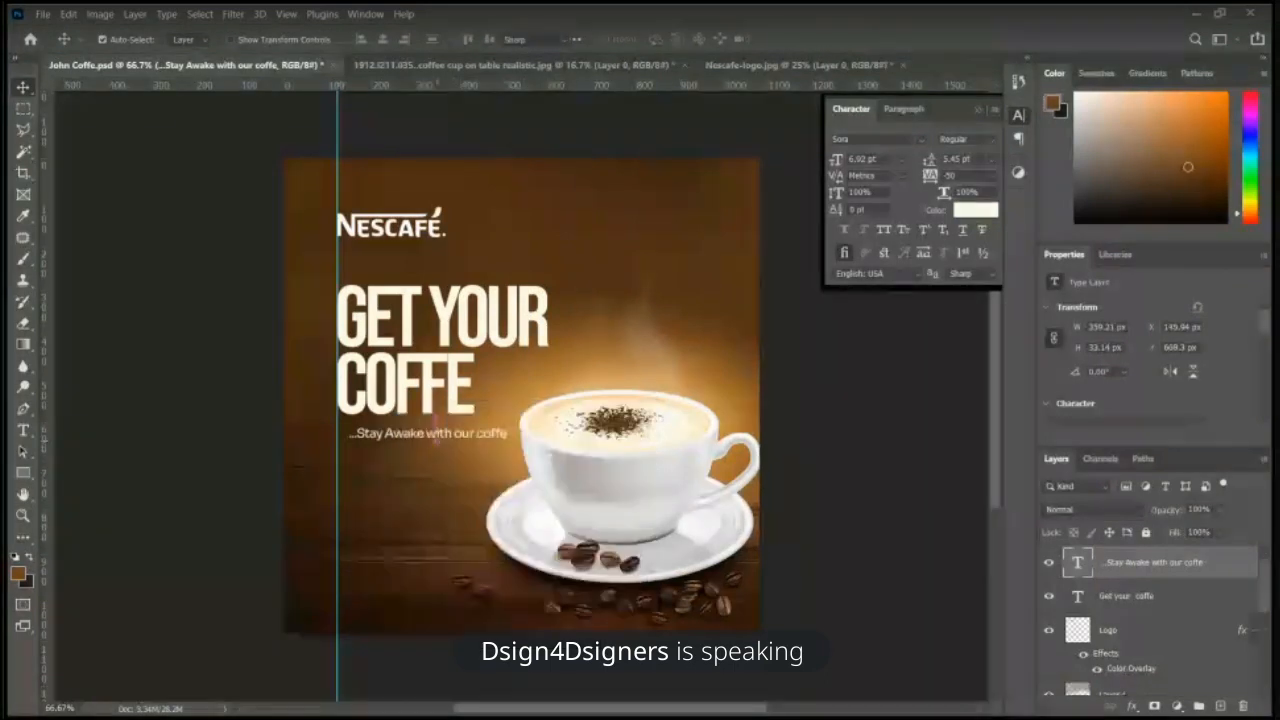
Step: Remove the leading dots from the tagline and capitalise its words so it reads "Stay Awake With Our Coffe"
{"action": "key", "text": "t"}
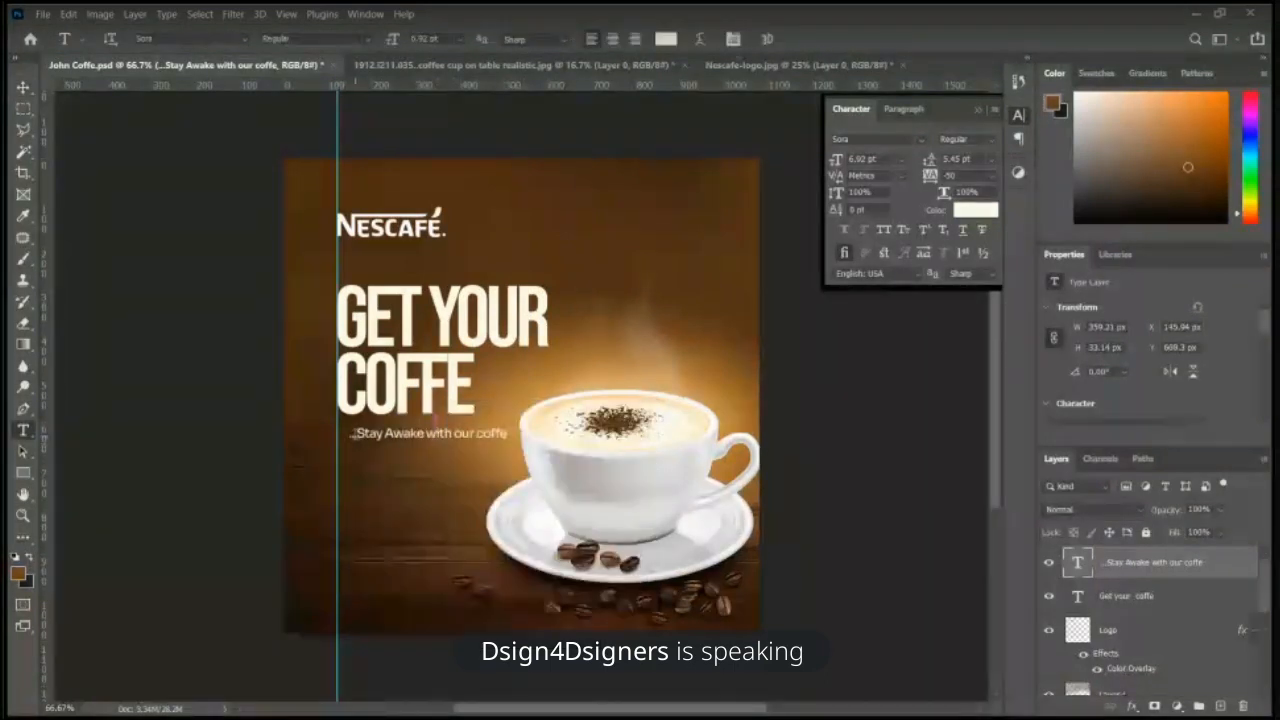
{"action": "left_click_drag", "start_coordinate": [357, 433], "coordinate": [311, 434]}
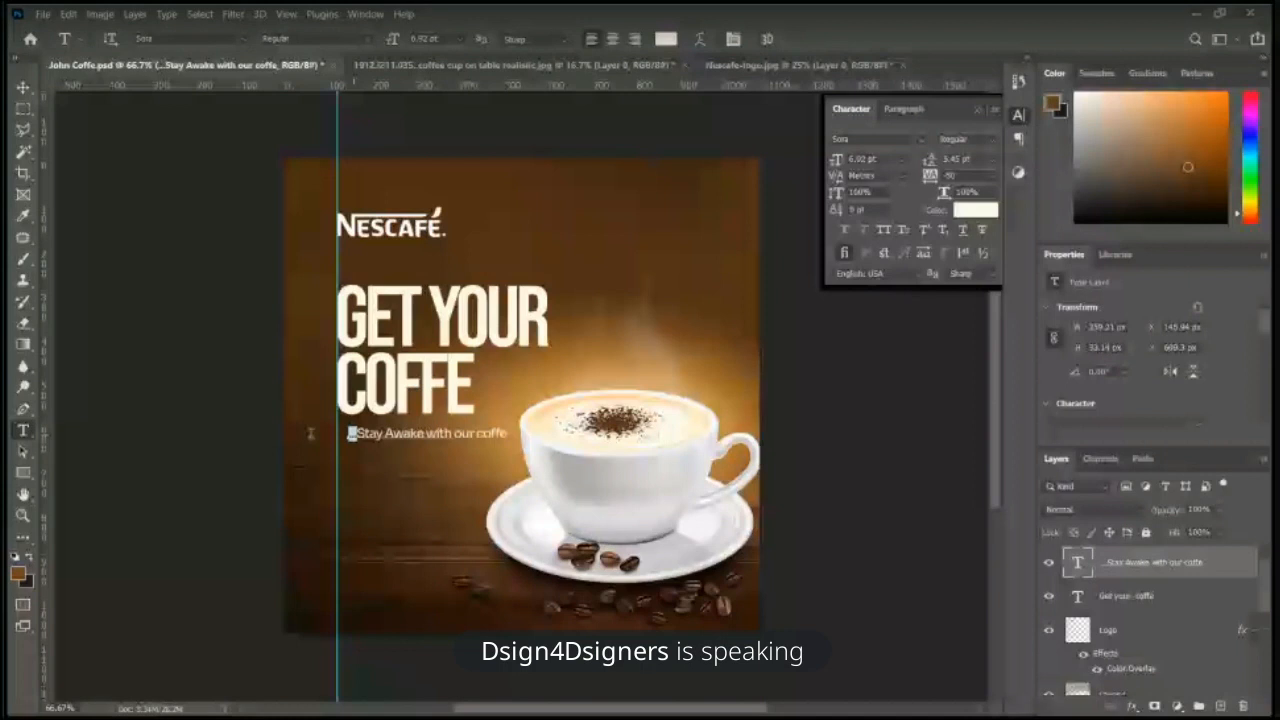
{"action": "key", "text": "BackSpace"}
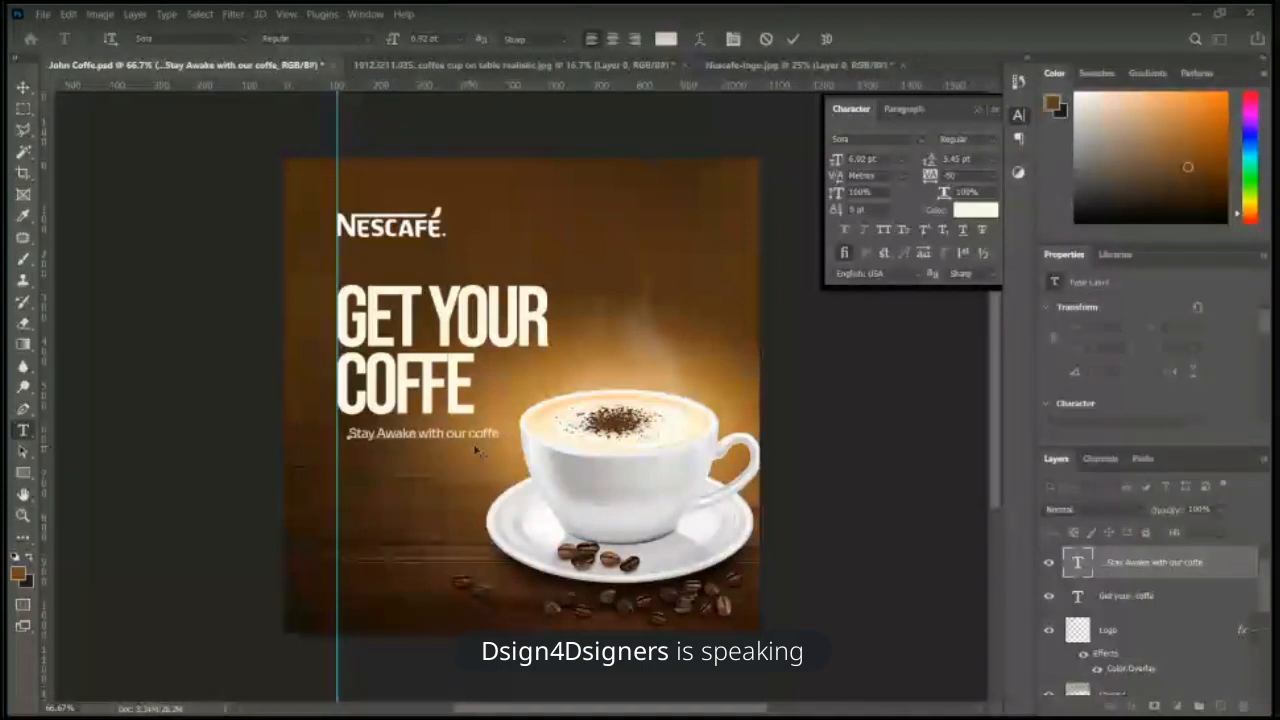
{"action": "key", "text": "BackSpace"}
{"action": "type", "text": "W"}
{"action": "left_click", "coordinate": [456, 434]}
{"action": "key", "text": "BackSpace"}
{"action": "type", "text": "O"}
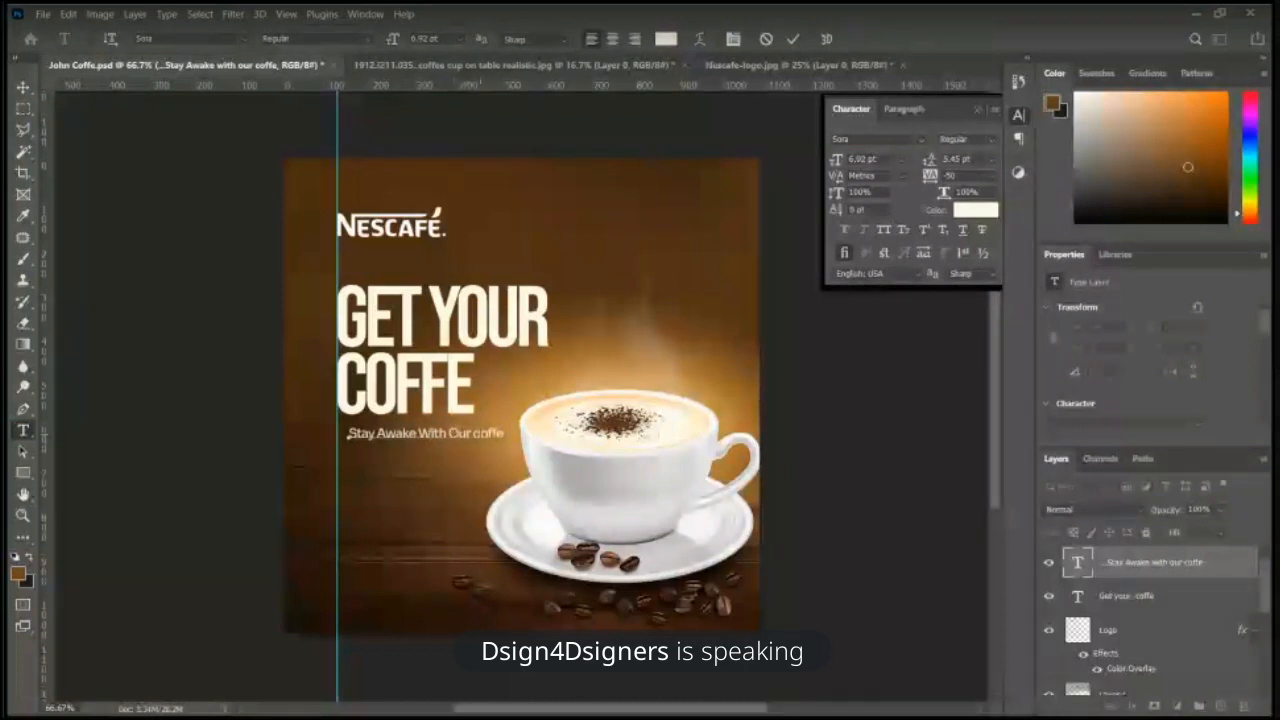
{"action": "key", "text": "BackSpace"}
{"action": "type", "text": "C"}
{"action": "left_click", "coordinate": [22, 90]}
Step: Move the Coffe image copy layer right and slightly up to bring the cup further away from the tagline
{"action": "key", "text": "ctrl+minus"}
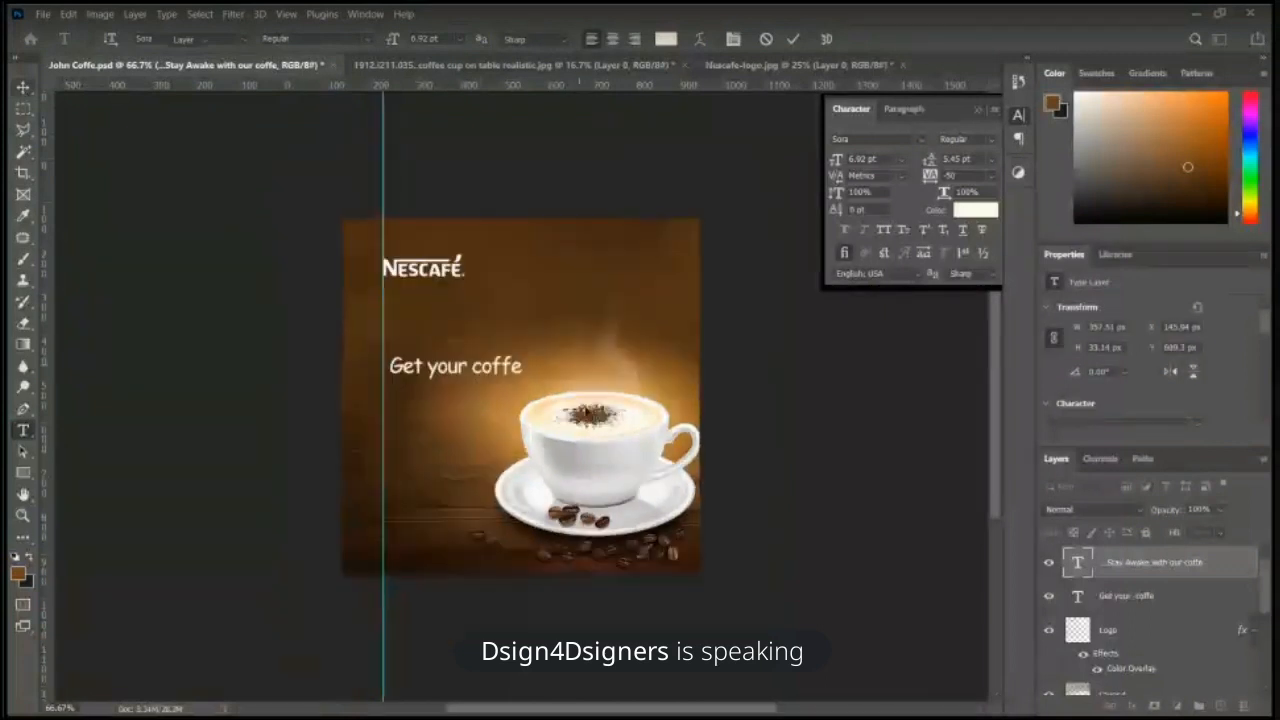
{"action": "mouse_move", "coordinate": [529, 546]}
{"action": "left_mouse_down"}
{"action": "mouse_move", "coordinate": [491, 543]}
{"action": "mouse_move", "coordinate": [536, 544]}
{"action": "left_mouse_up"}
{"action": "key", "text": "ctrl+plus"}
{"action": "left_click_drag", "start_coordinate": [663, 567], "coordinate": [655, 542]}
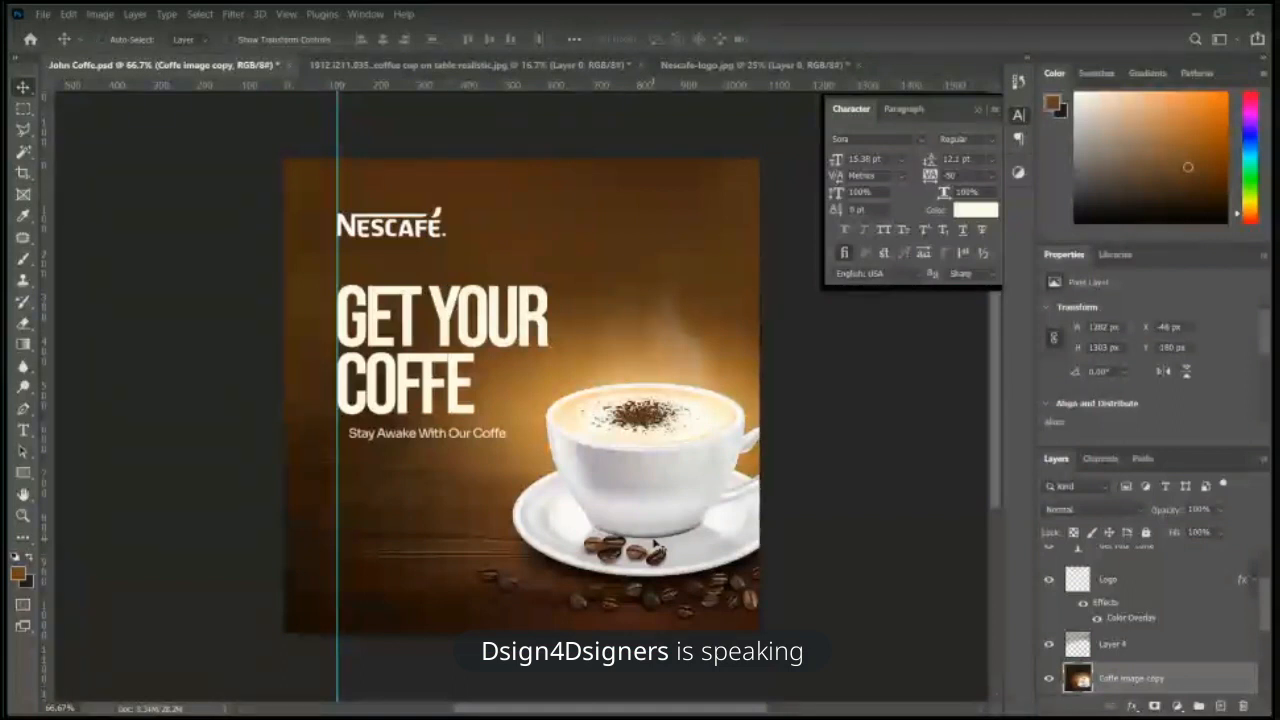
{"action": "key", "text": "ctrl+minus"}
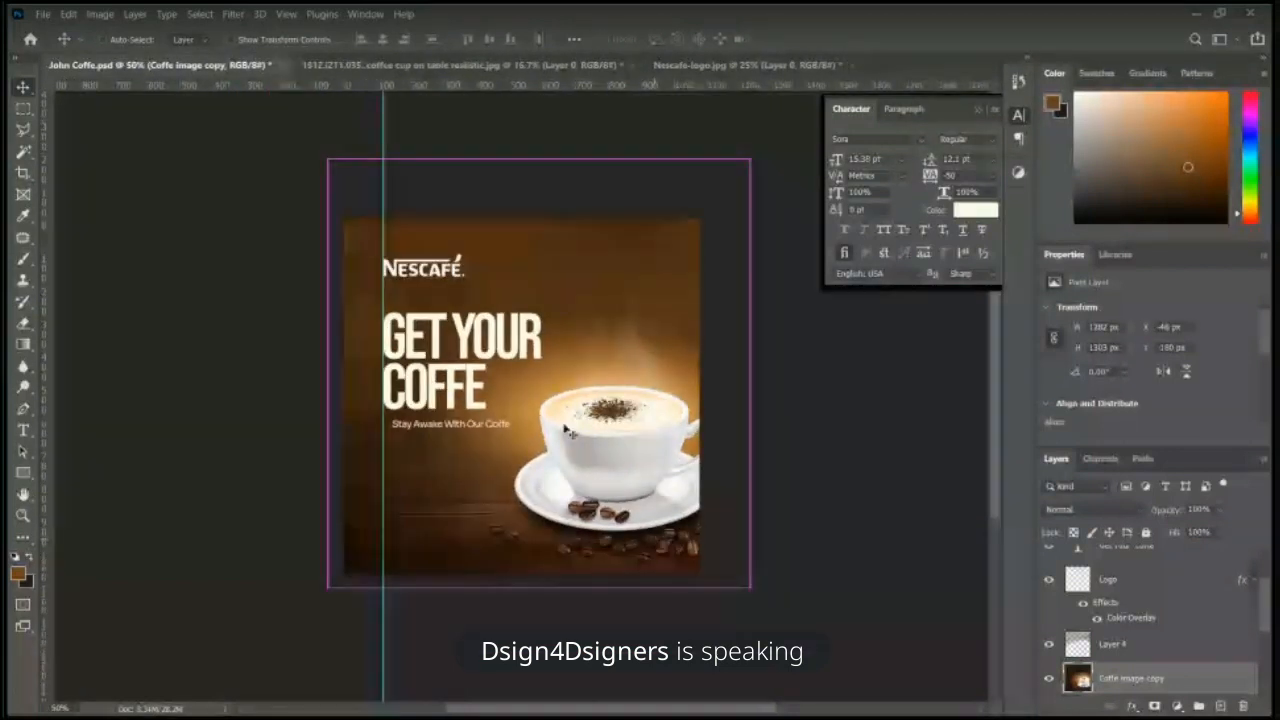
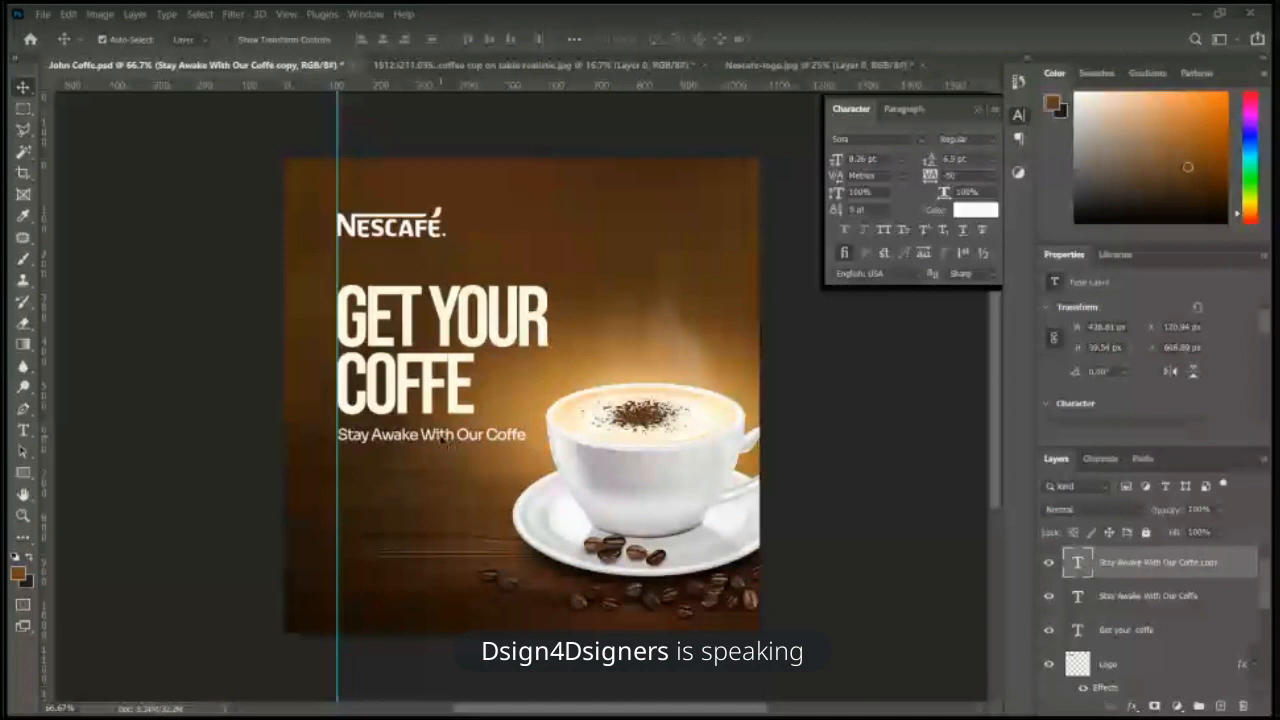
Step: Undo the tagline's duplicate, and try placing another copy just below the original before undoing that copy too
{"action": "key", "text": "ctrl+z"}
{"action": "key", "text": "ctrl+z"}
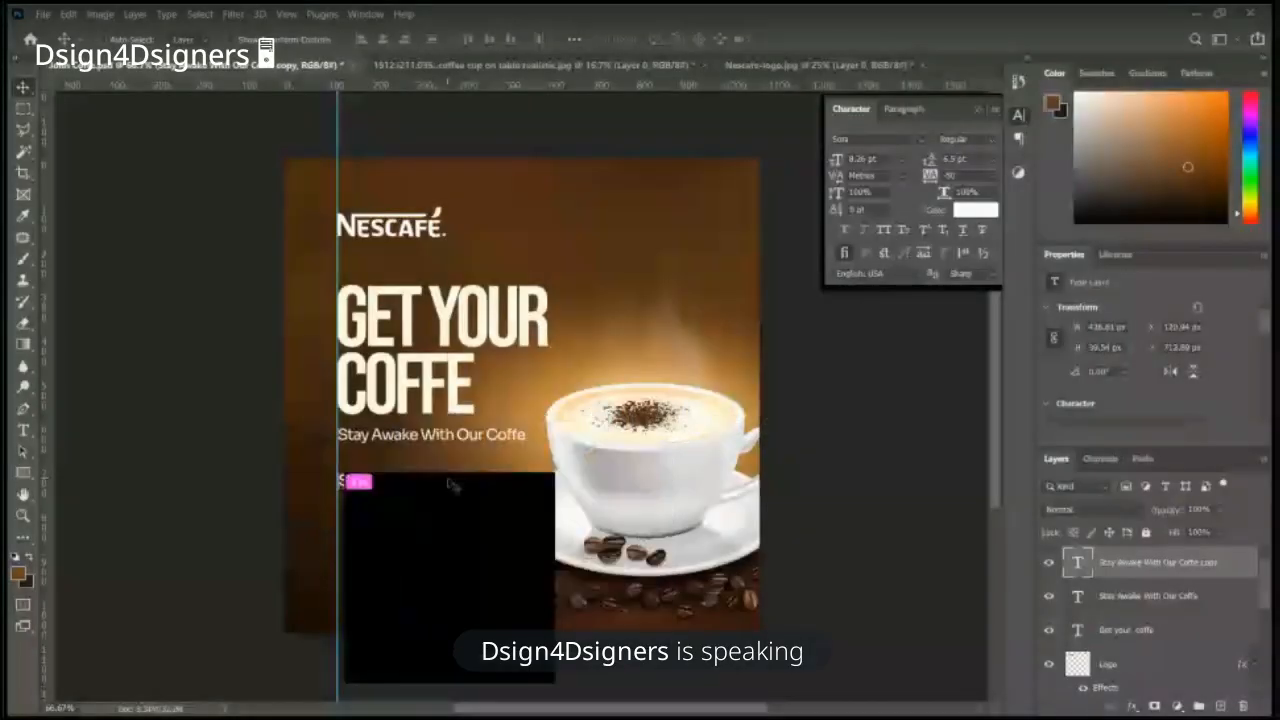
{"action": "key", "text": "ctrl+z"}
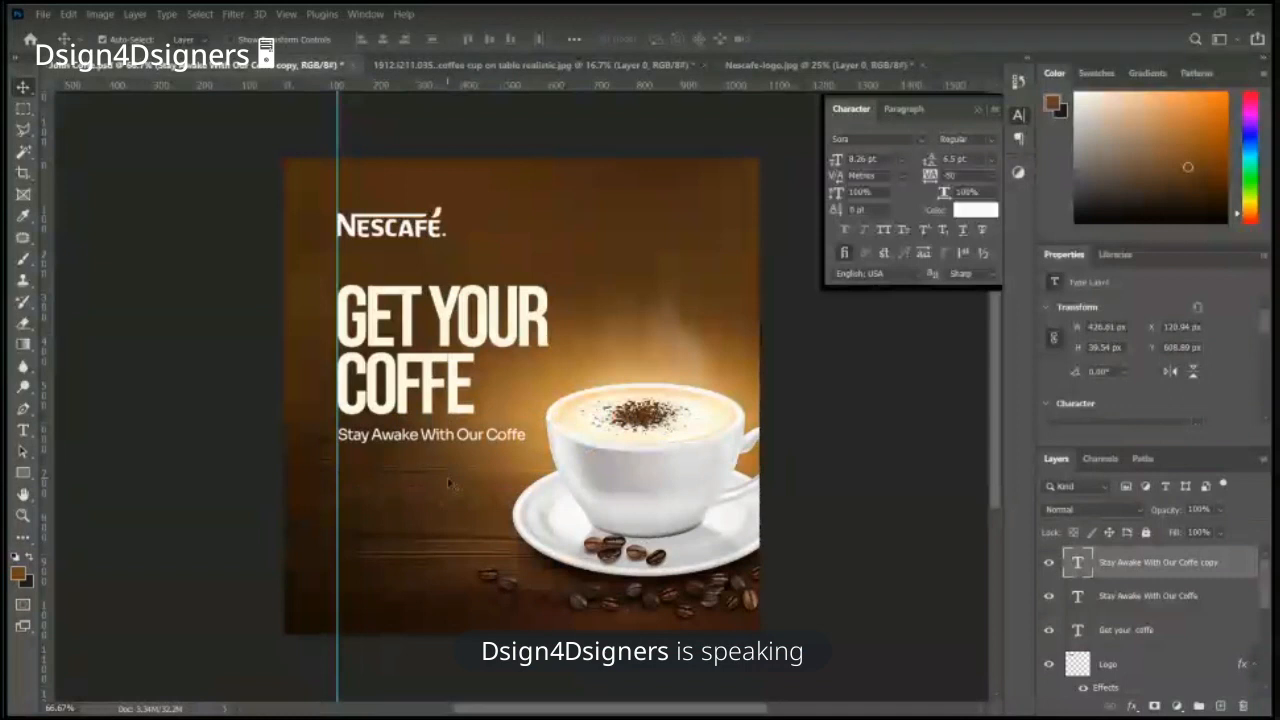
{"action": "key", "text": "ctrl+z"}
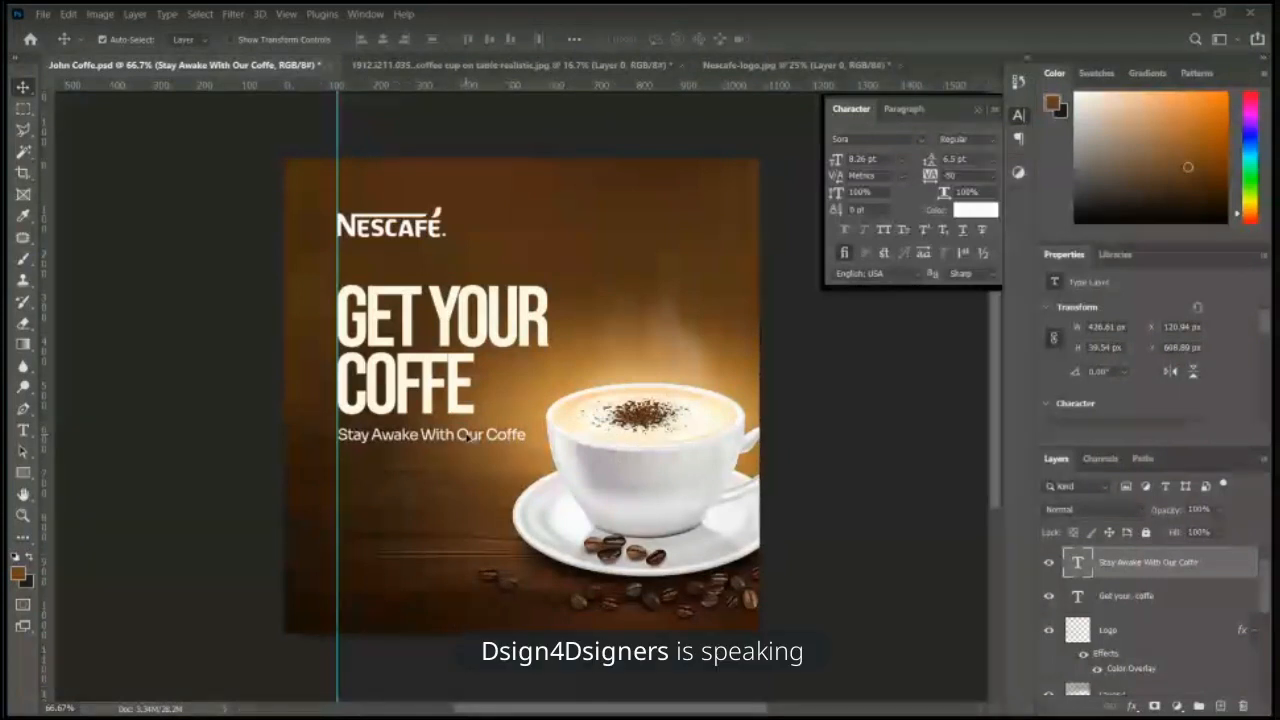
{"action": "left_click_drag", "start_coordinate": [466, 436], "coordinate": [466, 463]}
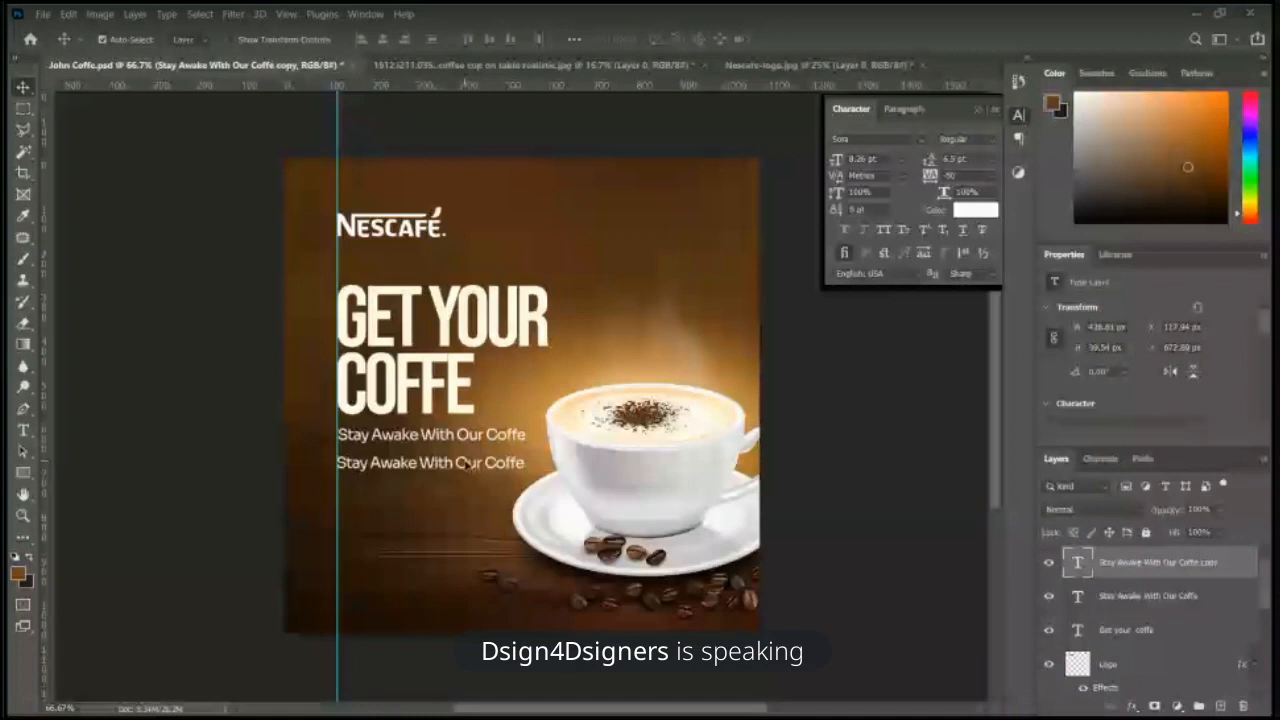
{"action": "key", "text": "ctrl+z"}
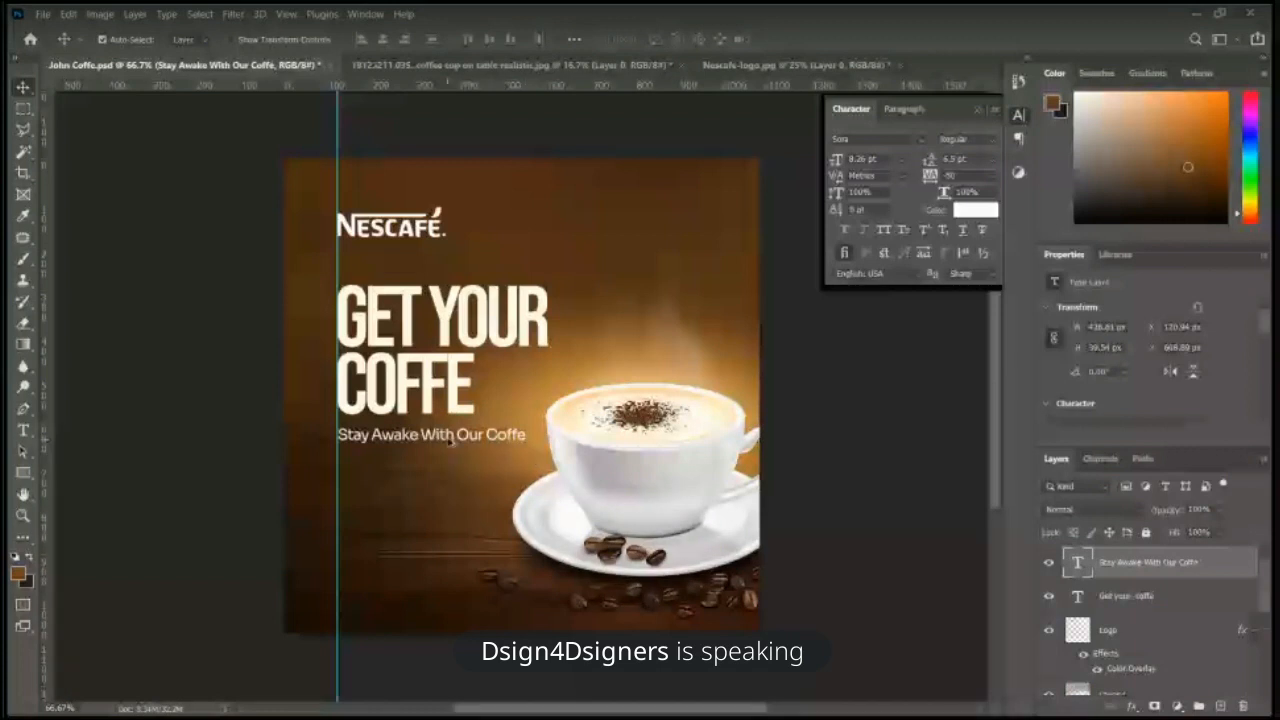
Step: Duplicate the tagline below the original and replace the copy's text with the CafeHouse postal address, putting the country on its own line
{"action": "left_click_drag", "start_coordinate": [450, 440], "coordinate": [450, 485], "text": "alt"}
{"action": "left_click", "coordinate": [25, 431]}
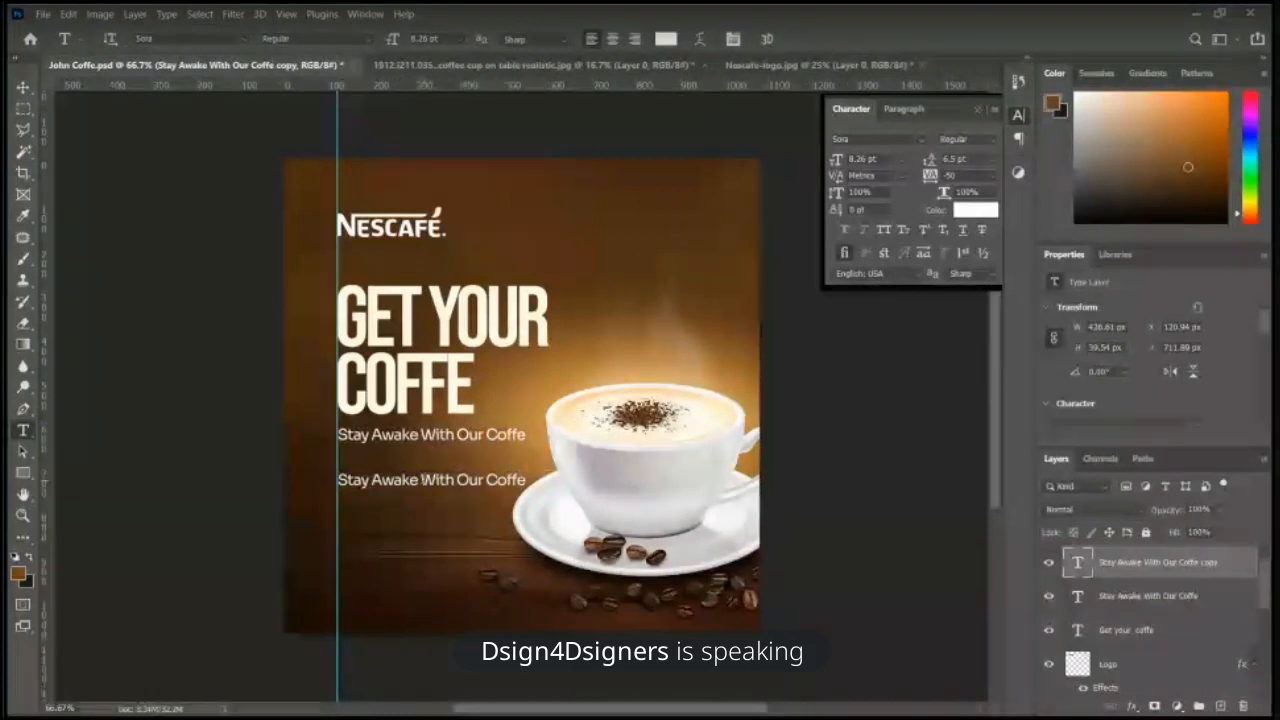
{"action": "triple_click", "coordinate": [421, 479]}
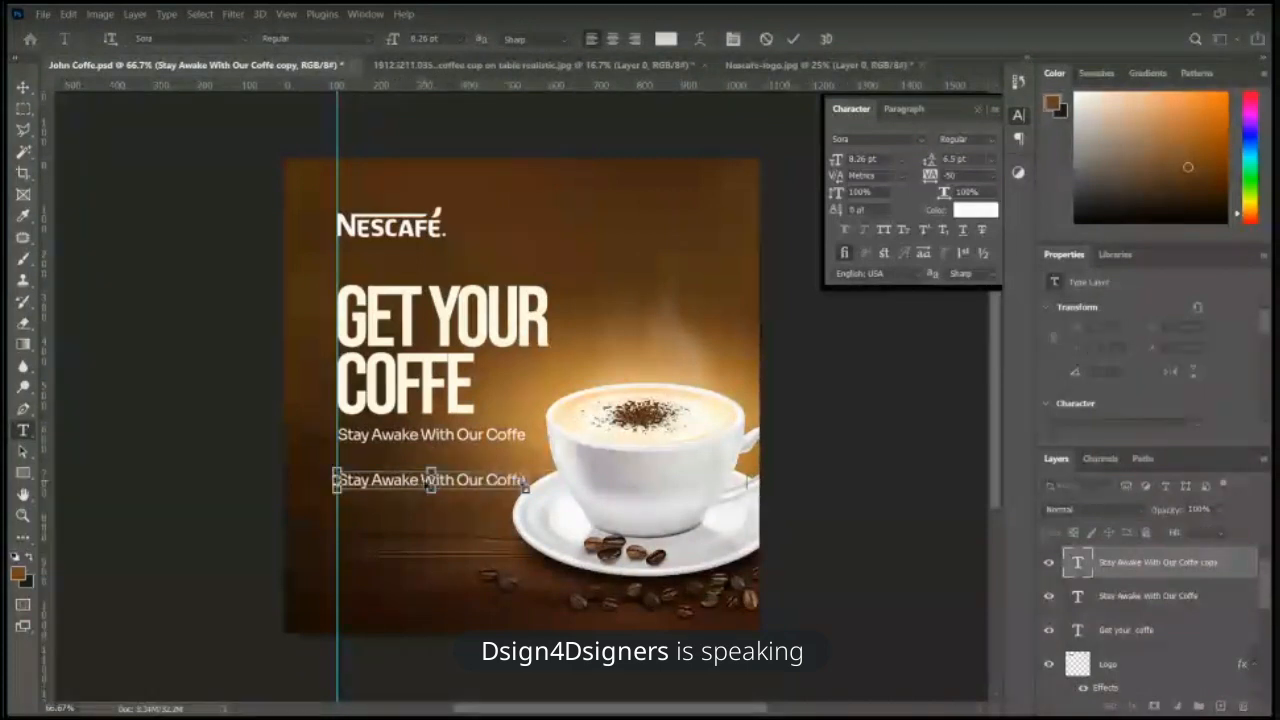
{"action": "key", "text": "ctrl+v"}
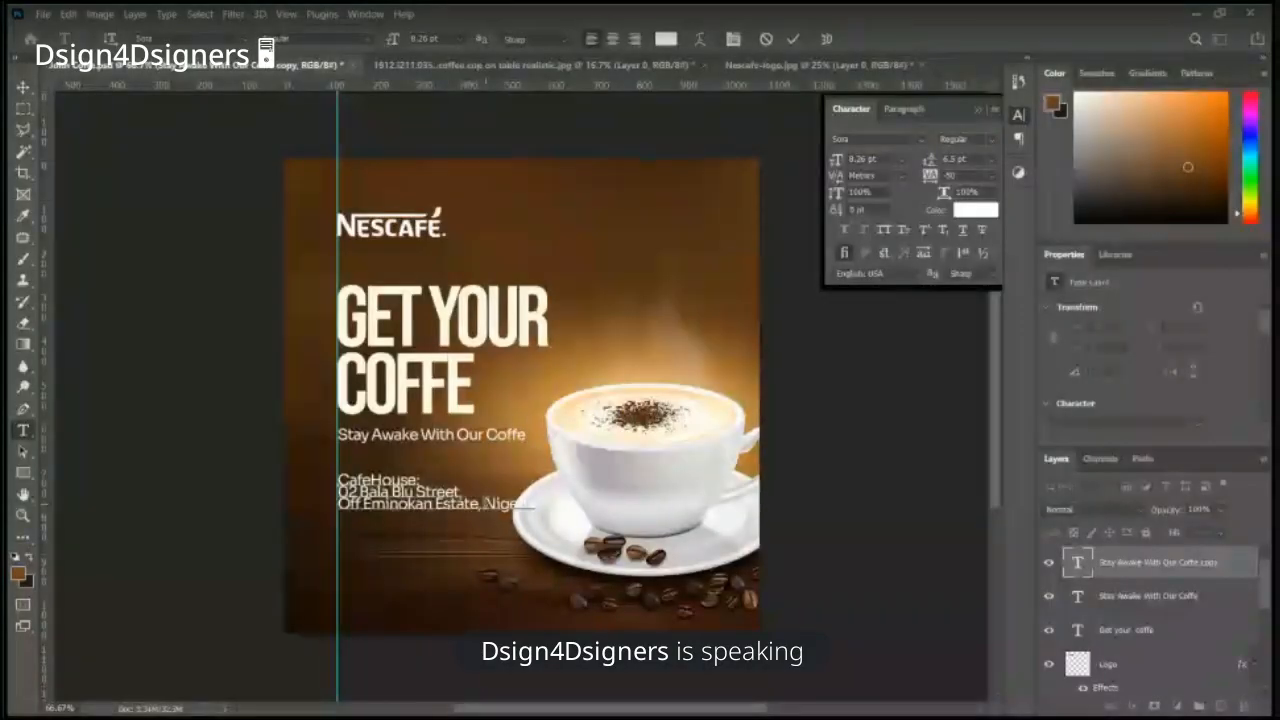
{"action": "key", "text": "Return"}
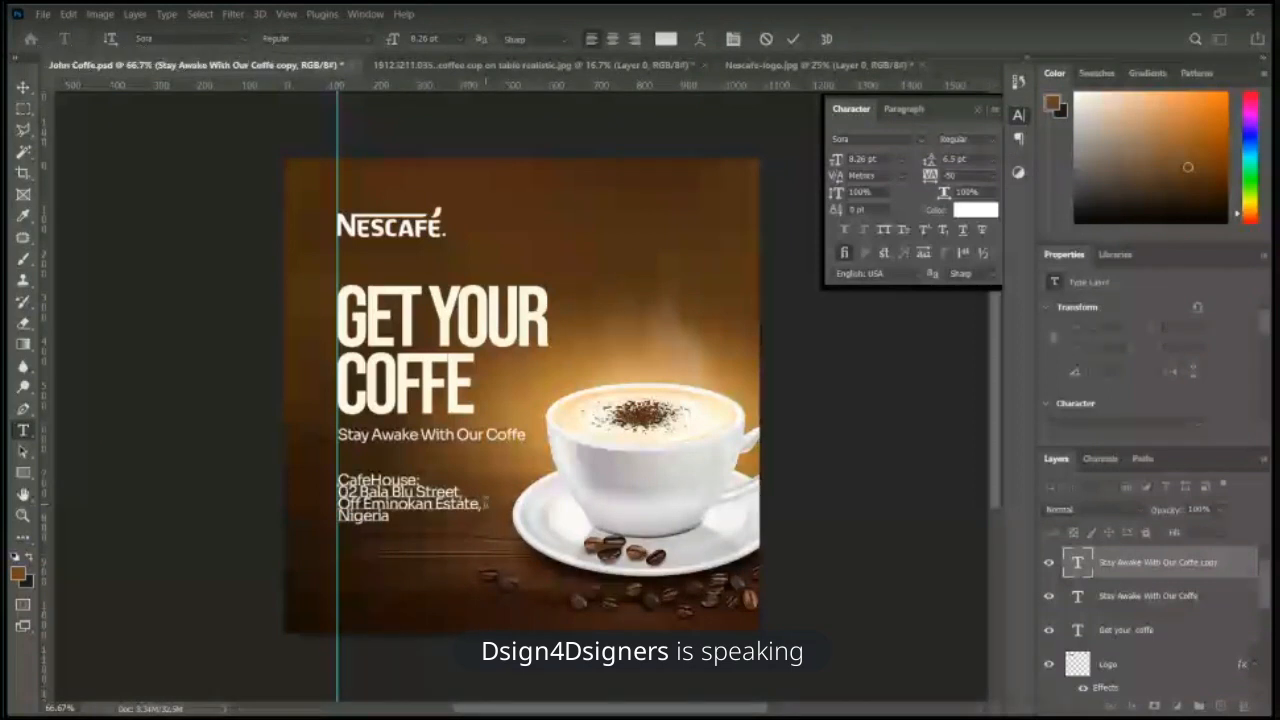
Step: Set the leading of the whole CafeHouse address block to 8 pt
{"action": "key", "text": "ctrl+plus"}
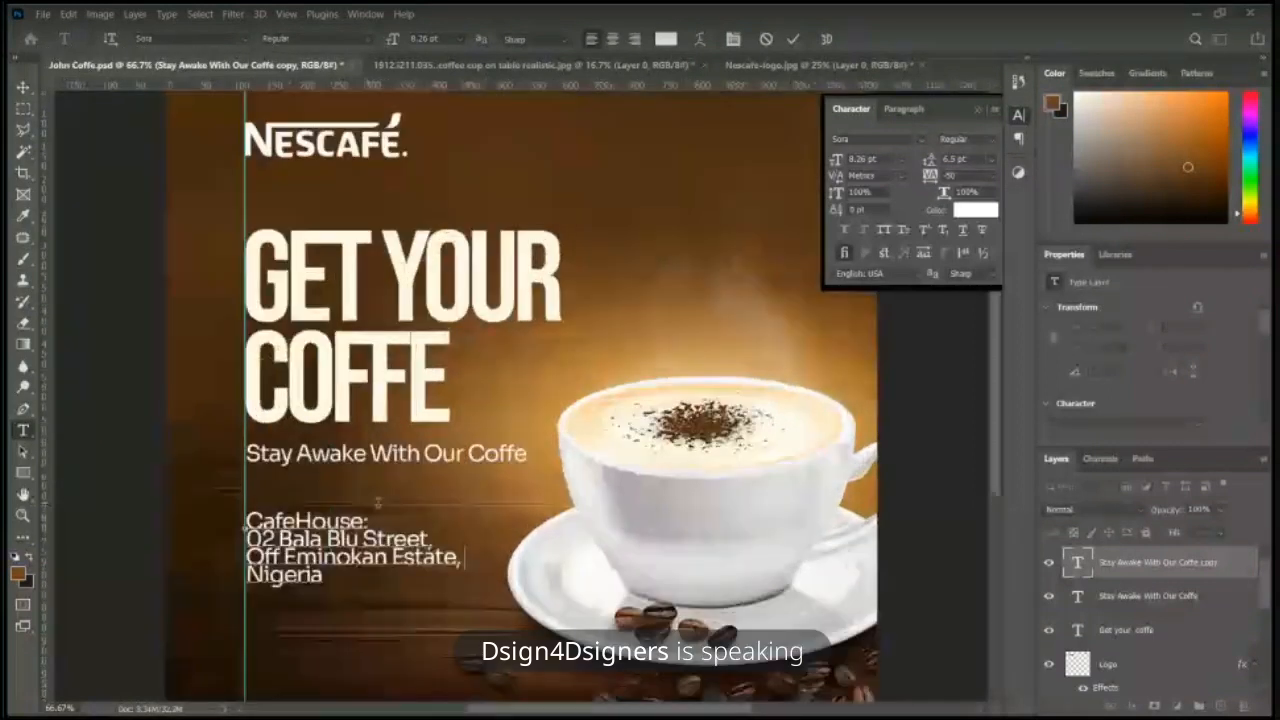
{"action": "key", "text": "ctrl"}
{"action": "key", "text": "ctrl+a"}
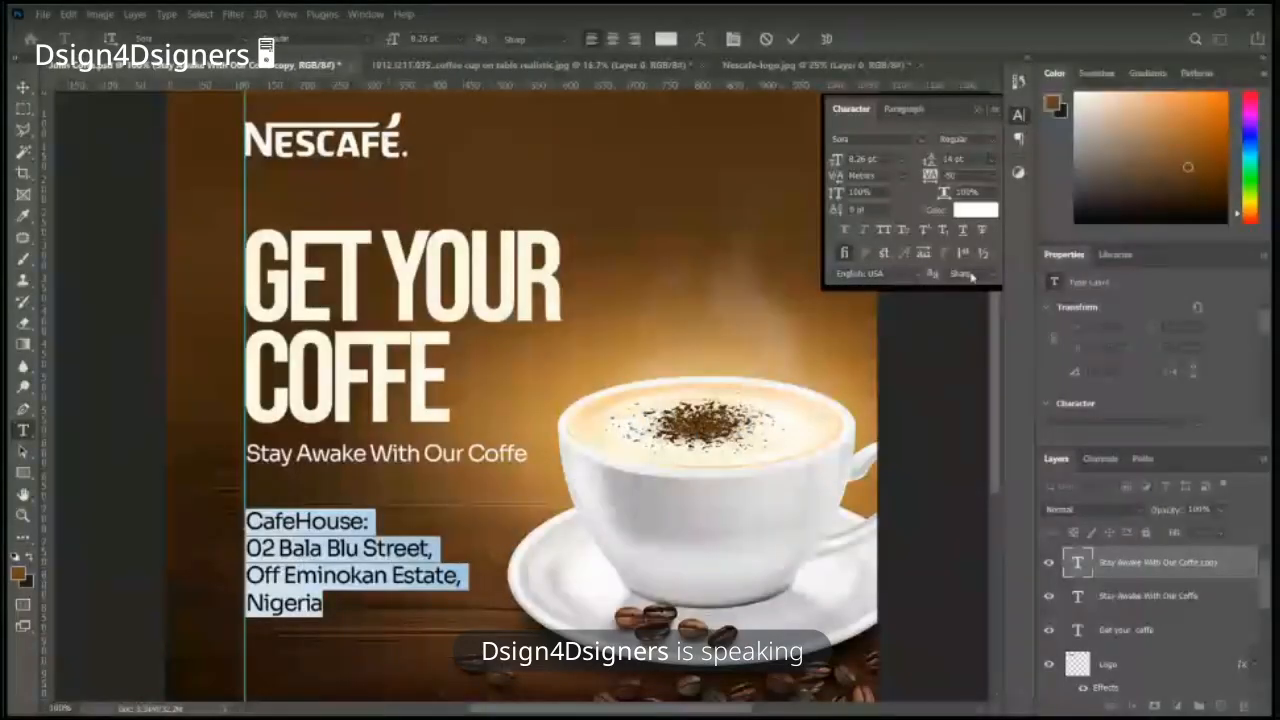
{"action": "left_click", "coordinate": [989, 231]}
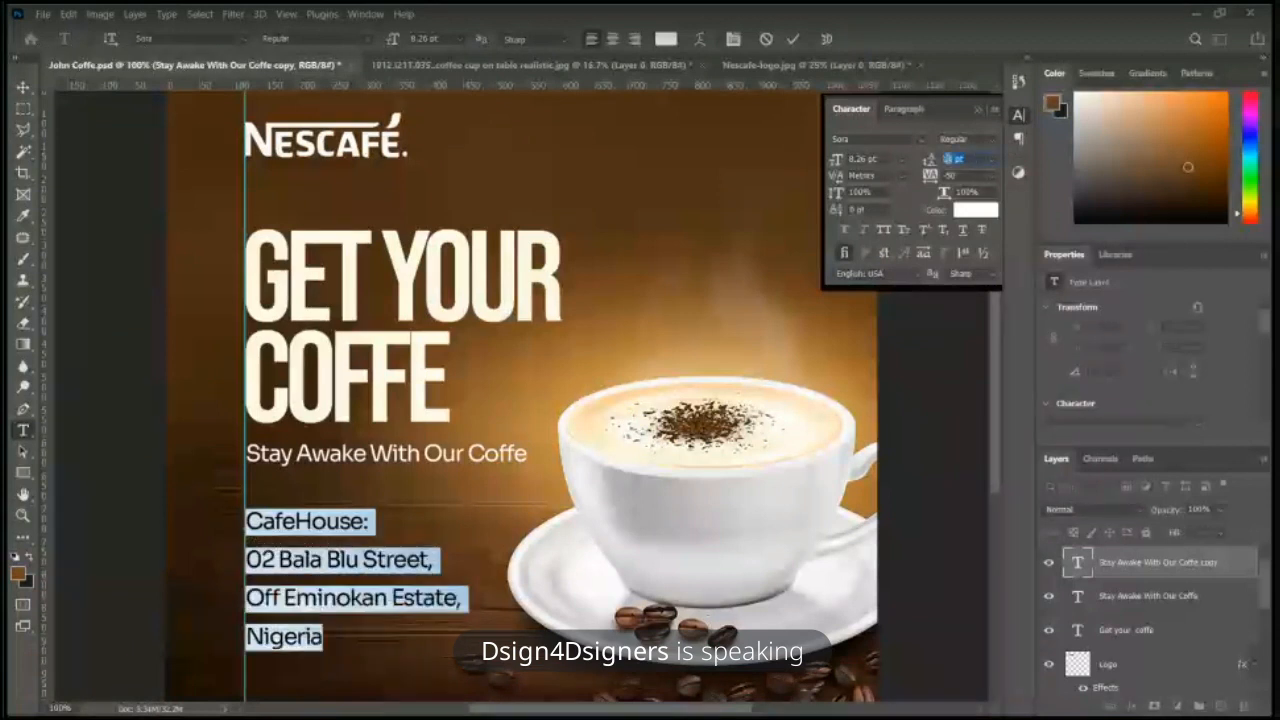
{"action": "type", "text": "8"}
{"action": "key", "text": "Return"}
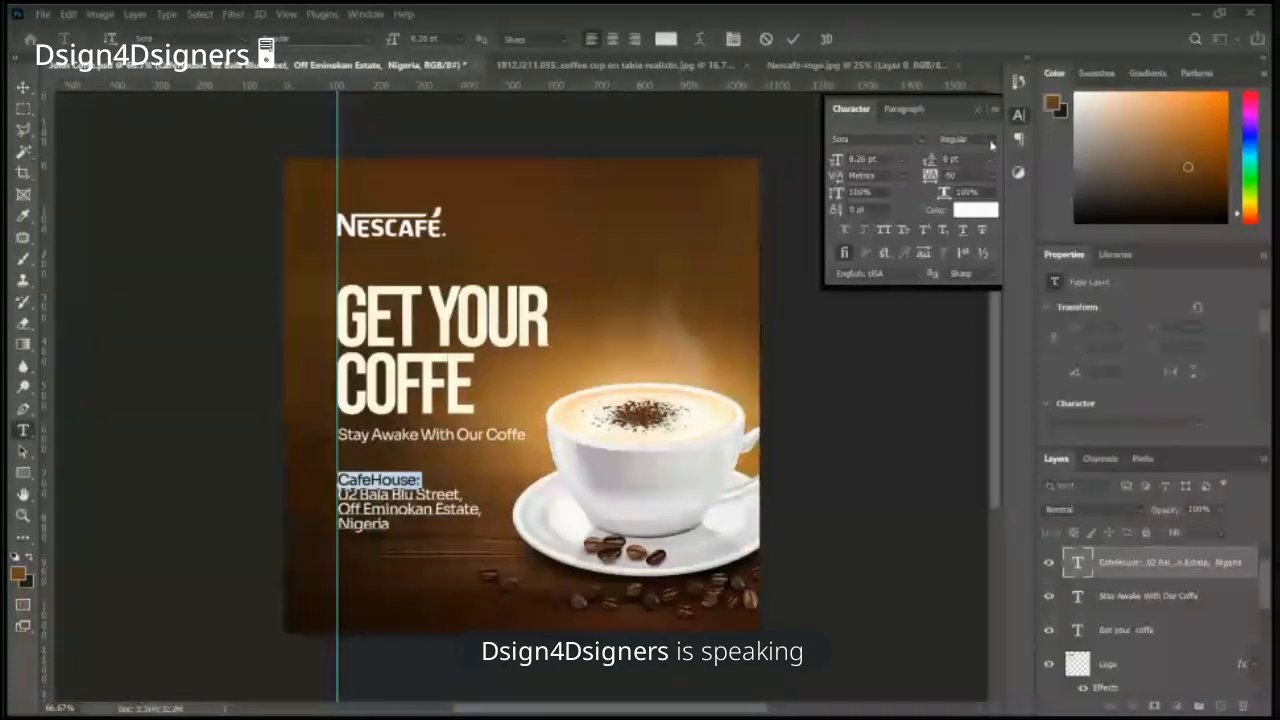
Step: Make the "CafeHouse:" line bold and set the tracking of the whole address block to 0
{"action": "left_click", "coordinate": [991, 142]}
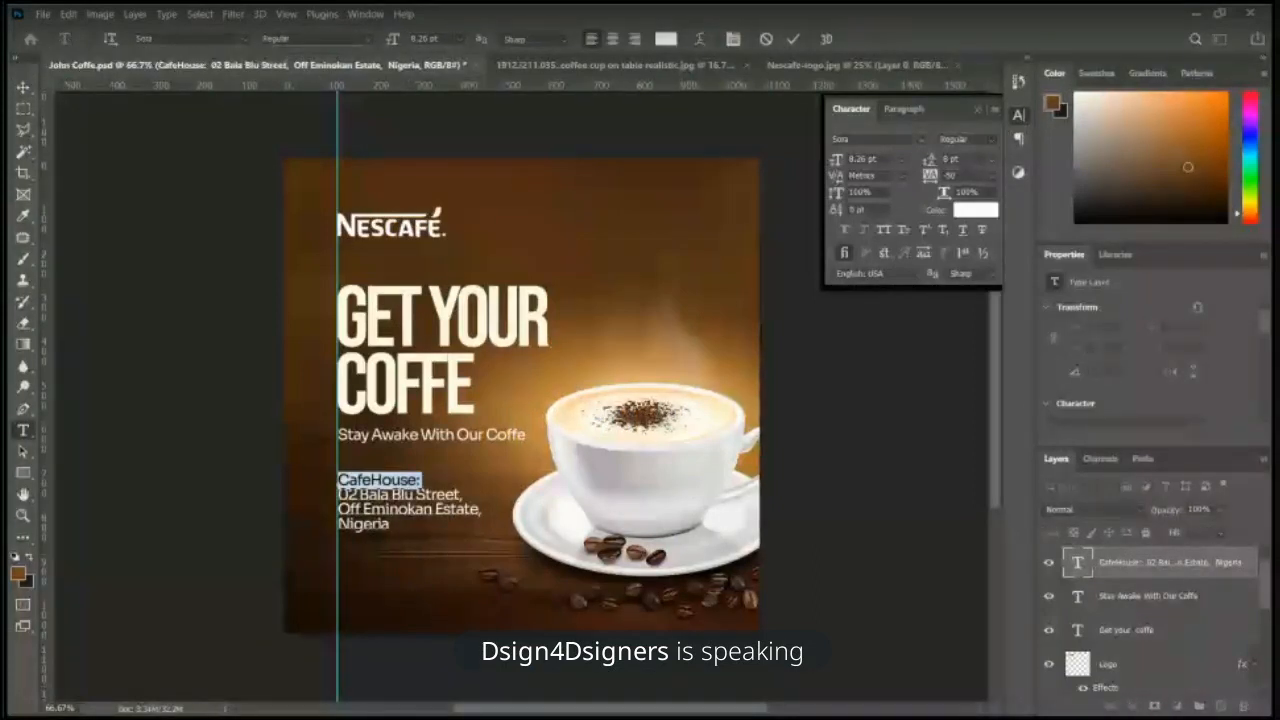
{"action": "left_click", "coordinate": [1000, 227]}
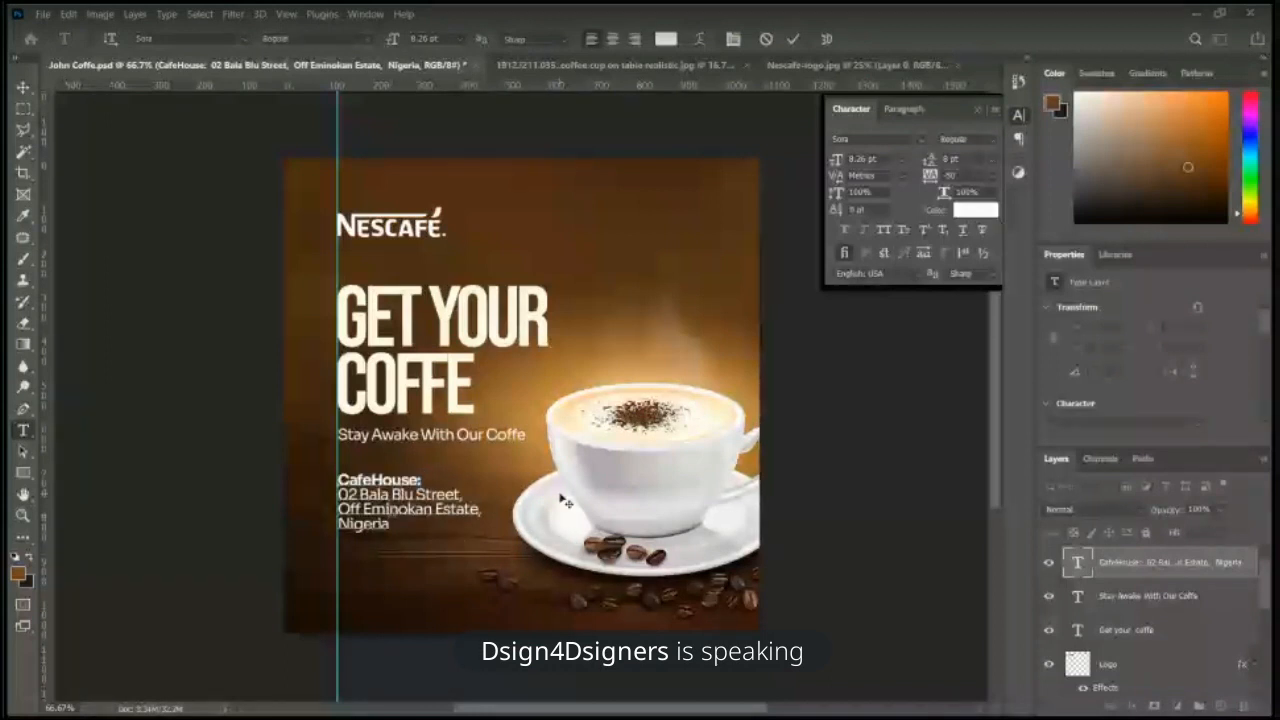
{"action": "key", "text": "ctrl+a"}
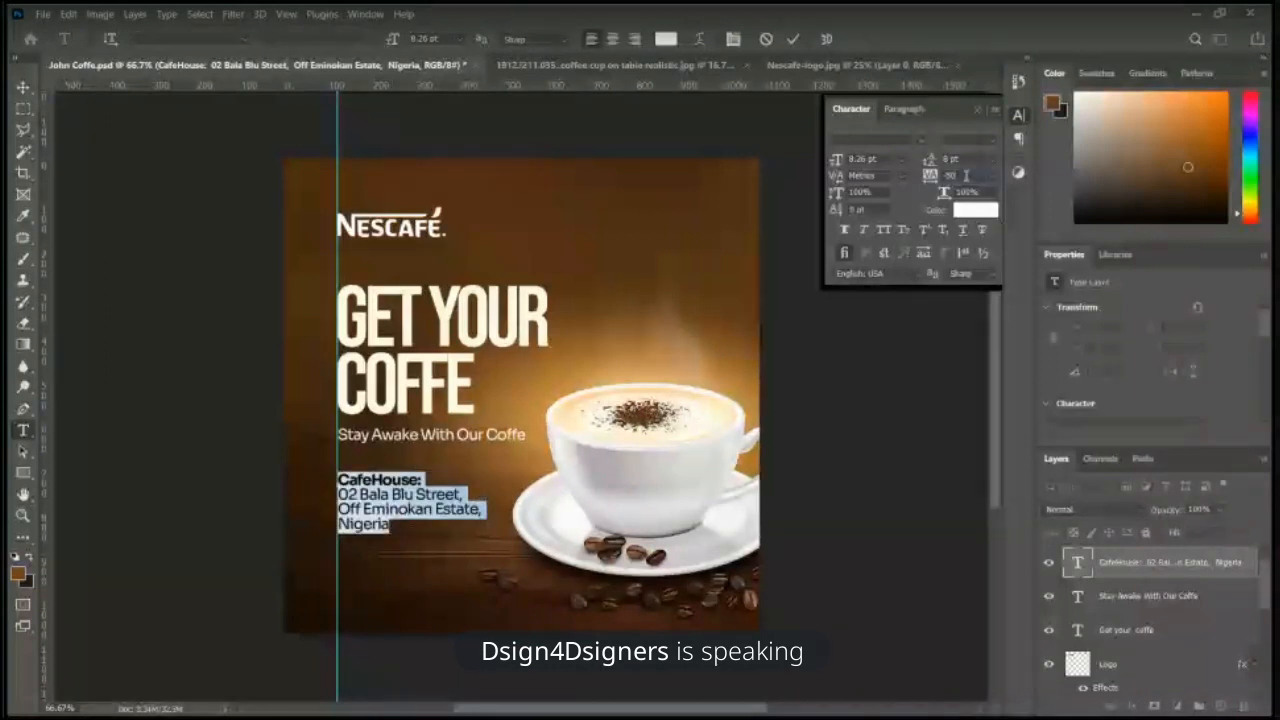
{"action": "double_click", "coordinate": [965, 175]}
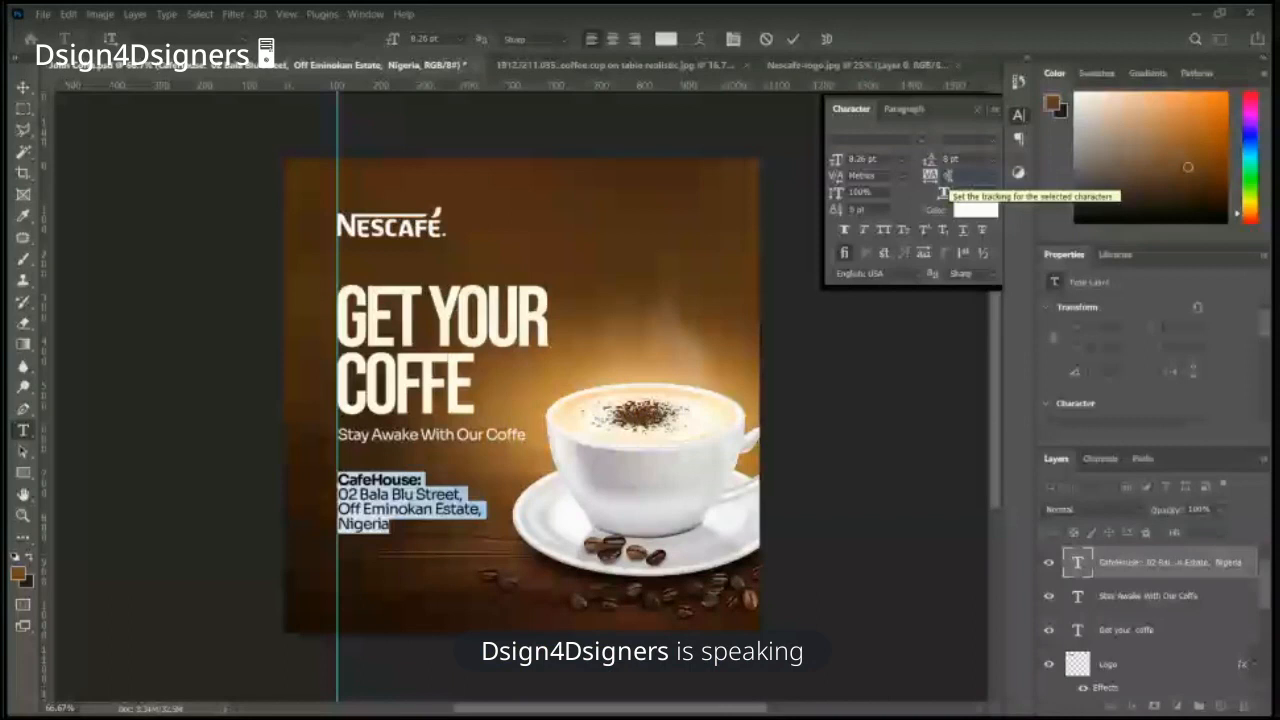
{"action": "key", "text": "Return"}
{"action": "left_click", "coordinate": [23, 88]}
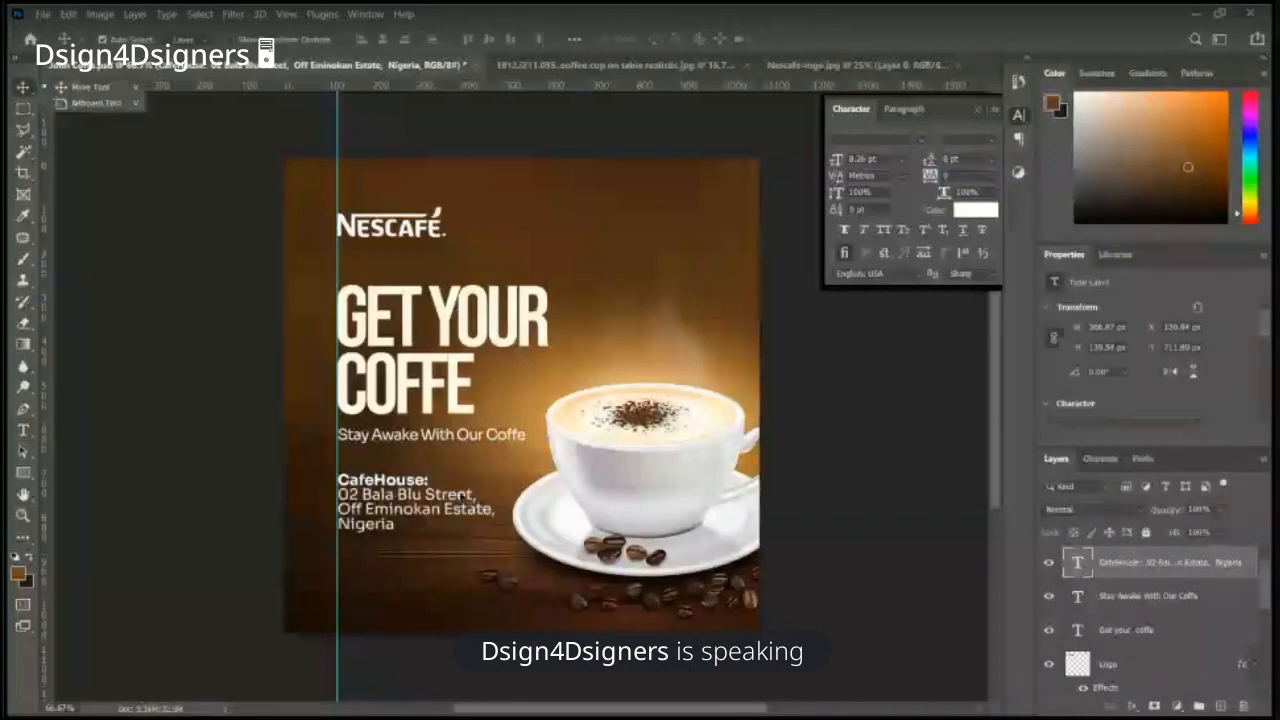
Step: Move the vertical guide off the artboard and shift the address block down to about Y 750 px
{"action": "key", "text": "ctrl+minus"}
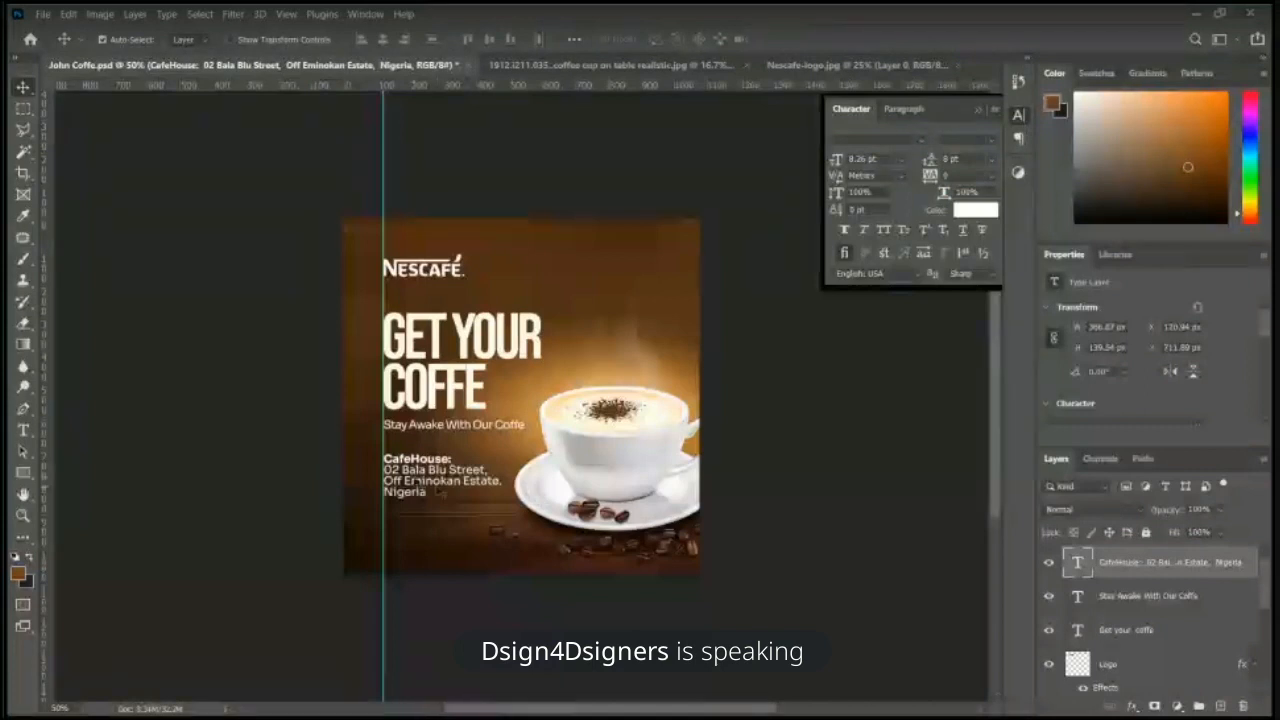
{"action": "left_click", "coordinate": [772, 437]}
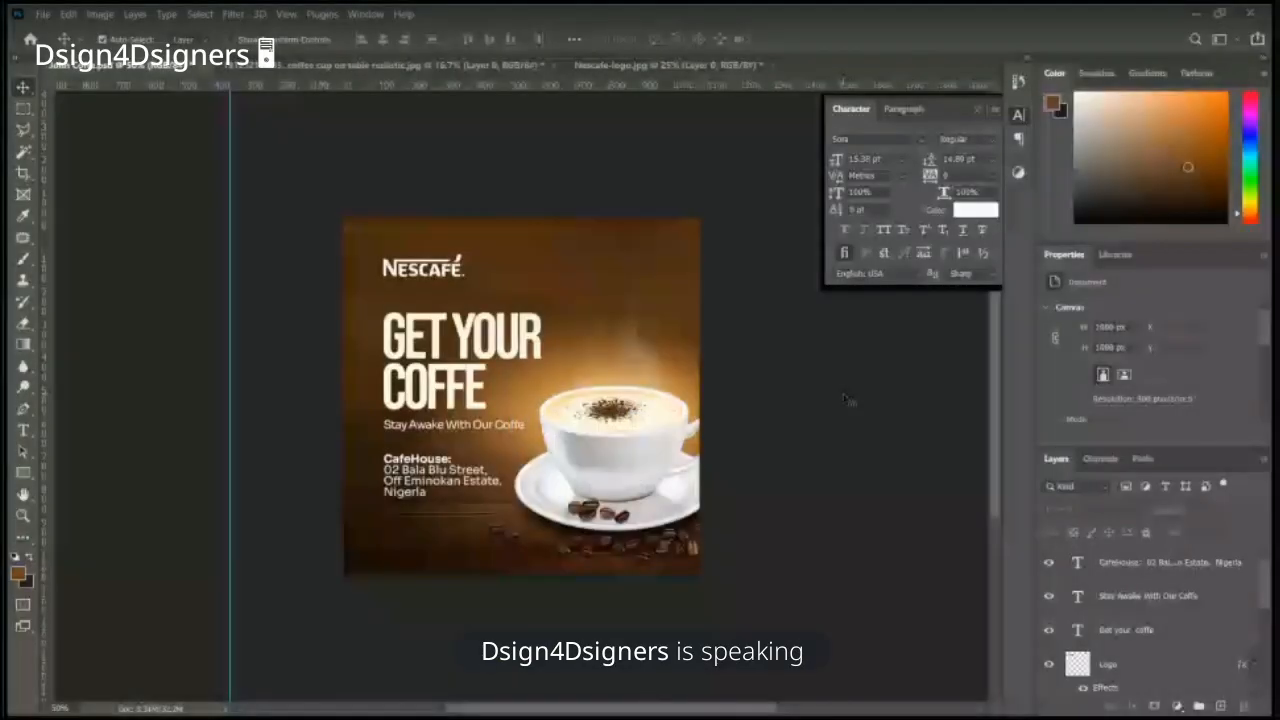
{"action": "key", "text": "ctrl+plus"}
{"action": "left_click_drag", "start_coordinate": [384, 509], "coordinate": [384, 526]}
Step: Increase the address block's leading to 9 pt
{"action": "double_click", "coordinate": [384, 527]}
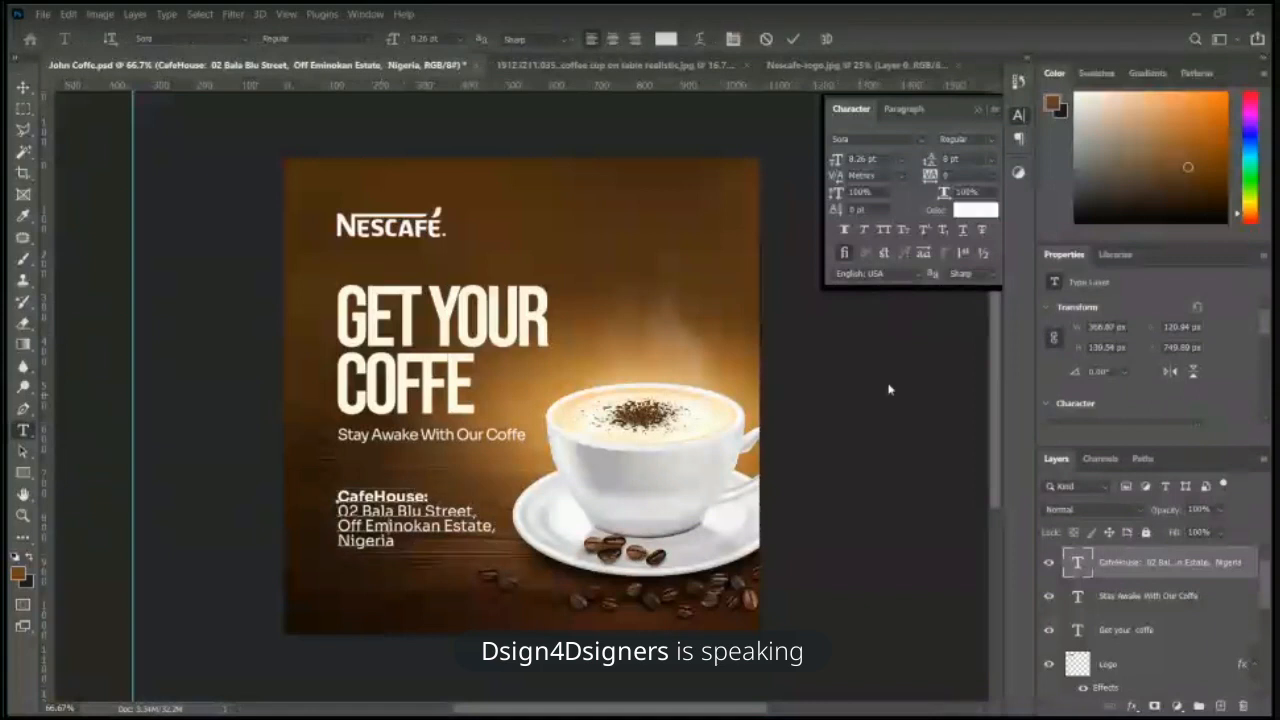
{"action": "key", "text": "ctrl+a"}
{"action": "left_click", "coordinate": [955, 158]}
{"action": "type", "text": "9"}
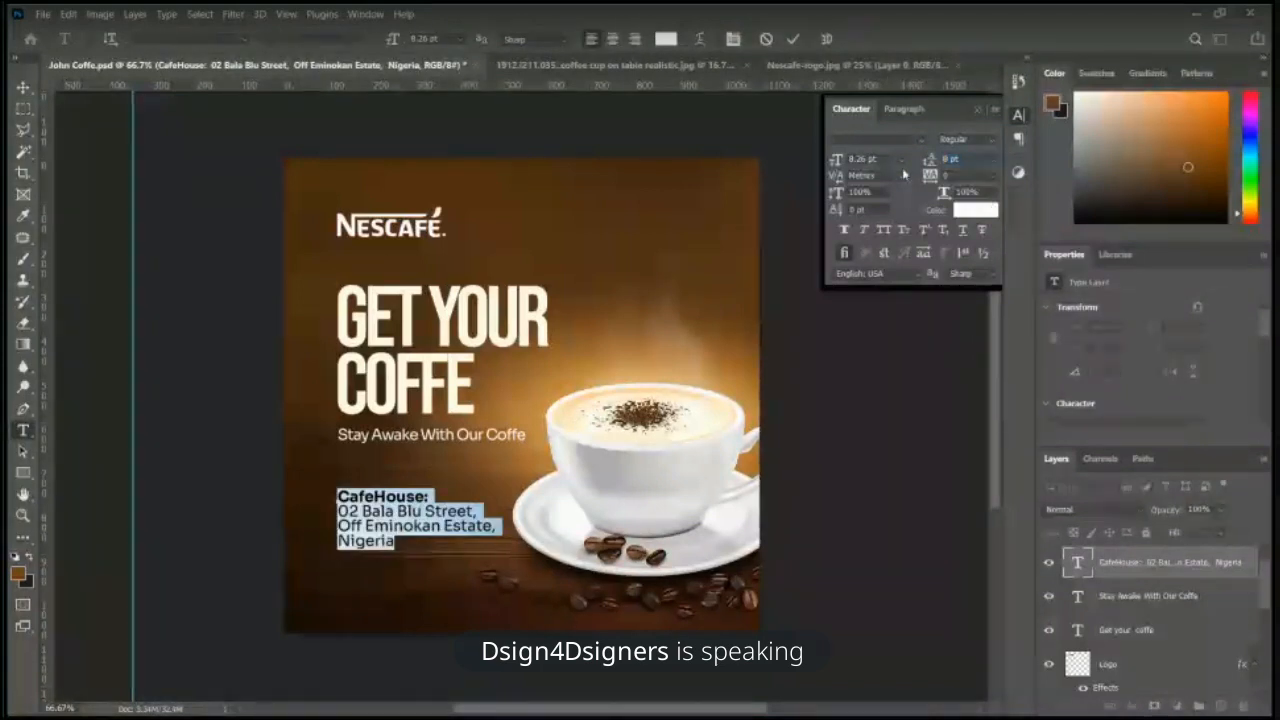
{"action": "key", "text": "Return"}
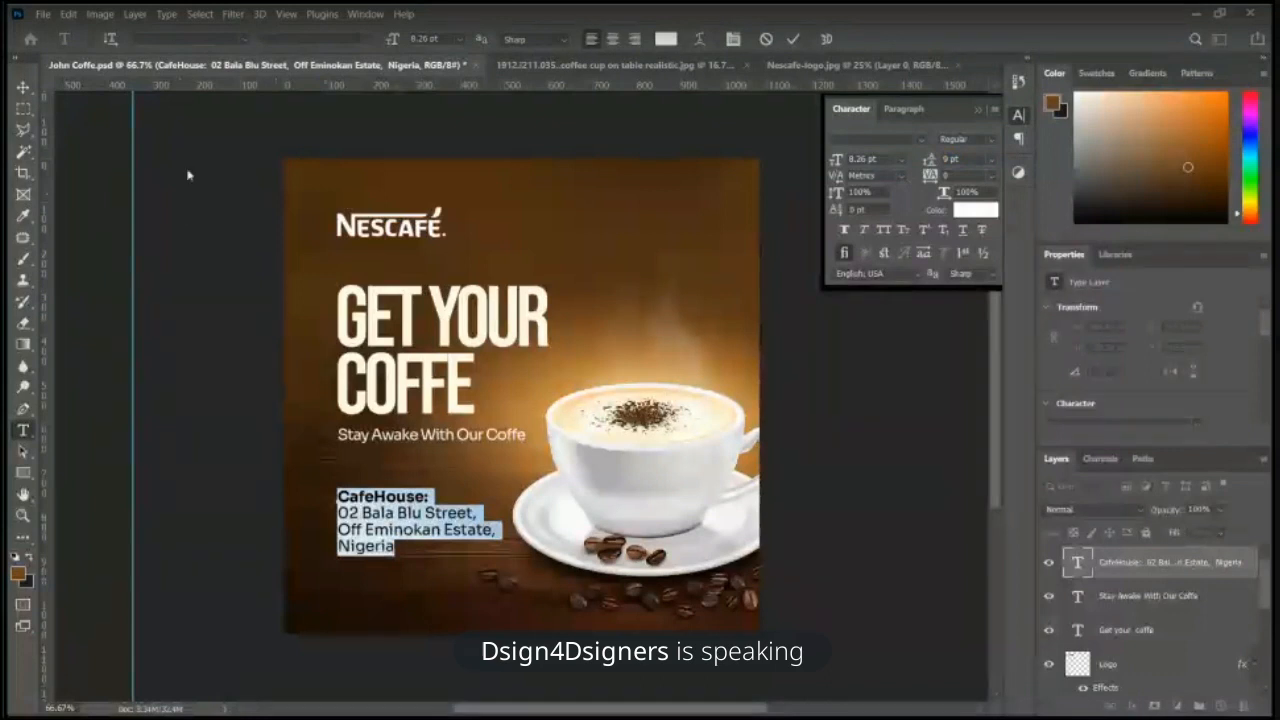
{"action": "left_click", "coordinate": [23, 87]}
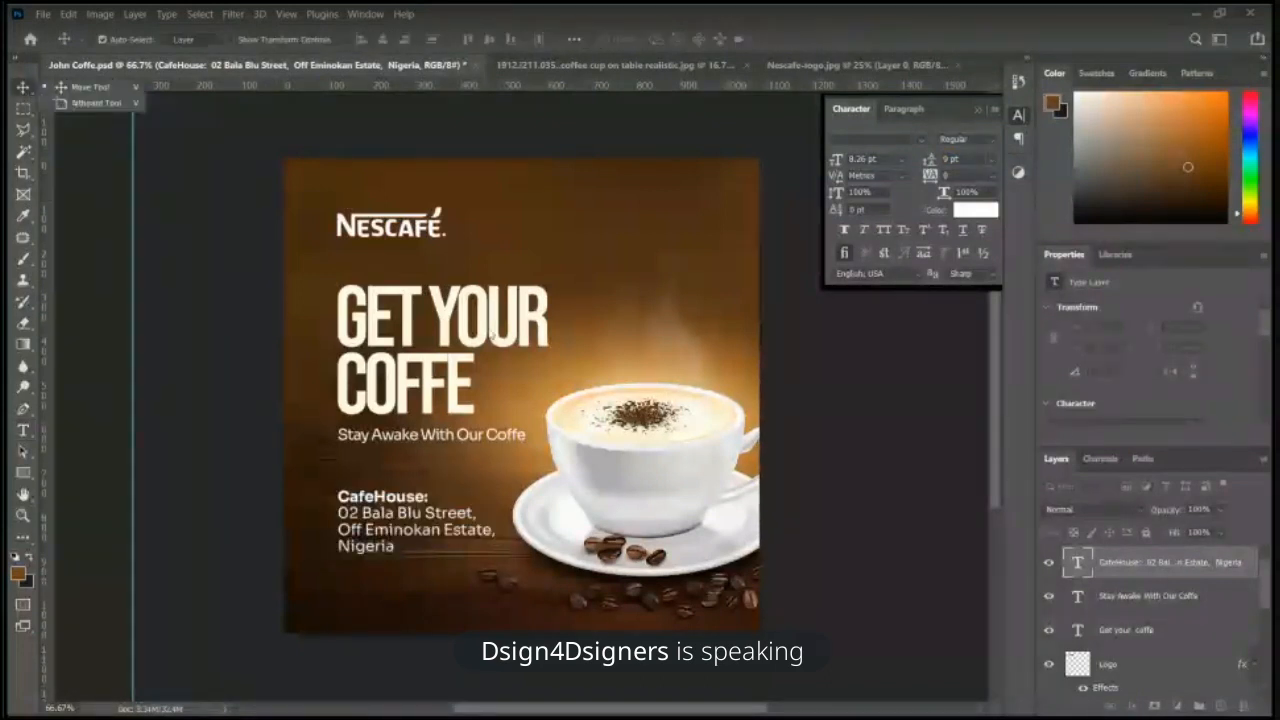
{"action": "key", "text": "ctrl+minus"}
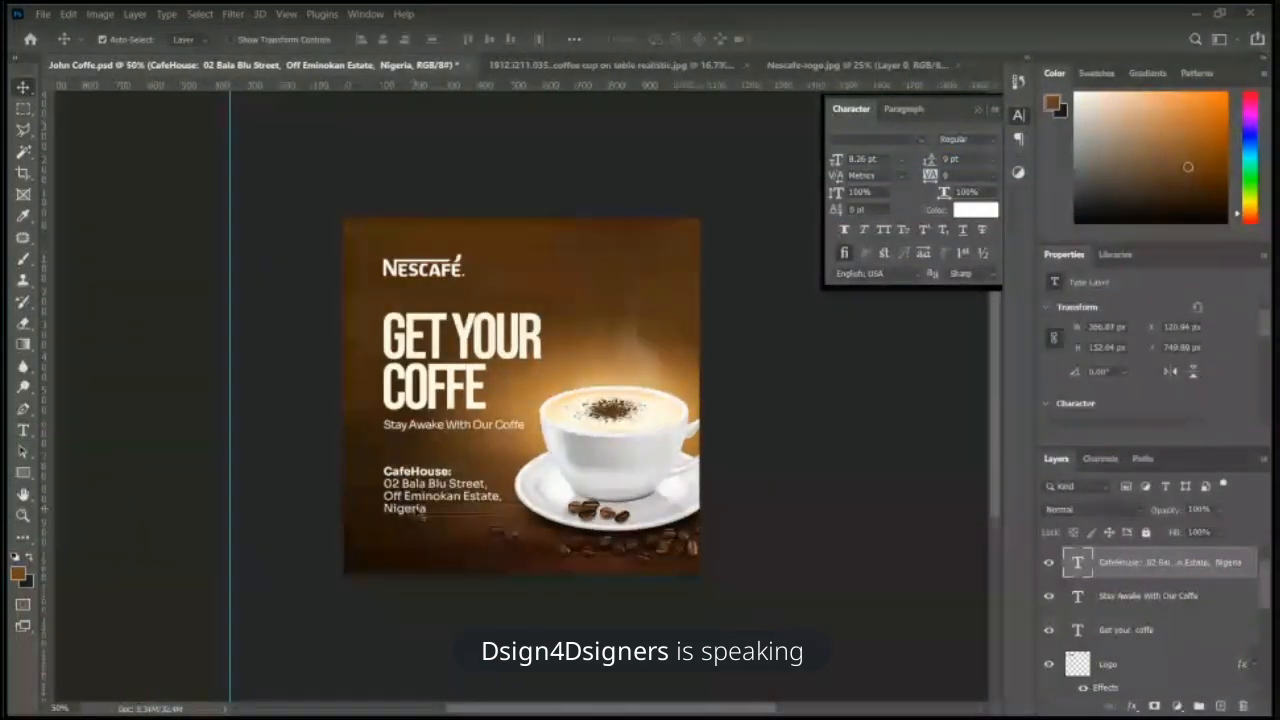
Step: Scale the tagline down slightly and nudge the headline down towards it, to about Y 268 px
{"action": "left_click", "coordinate": [452, 426]}
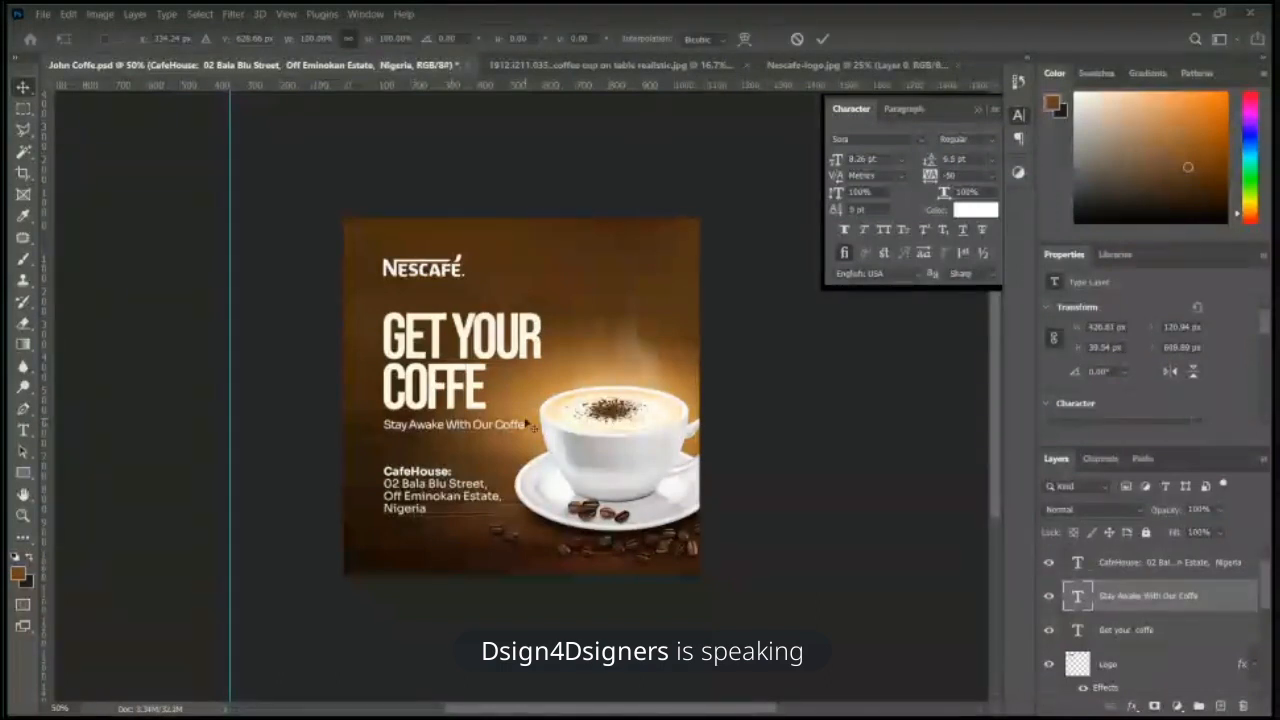
{"action": "key", "text": "ctrl+t"}
{"action": "left_click_drag", "start_coordinate": [526, 415], "coordinate": [533, 413]}
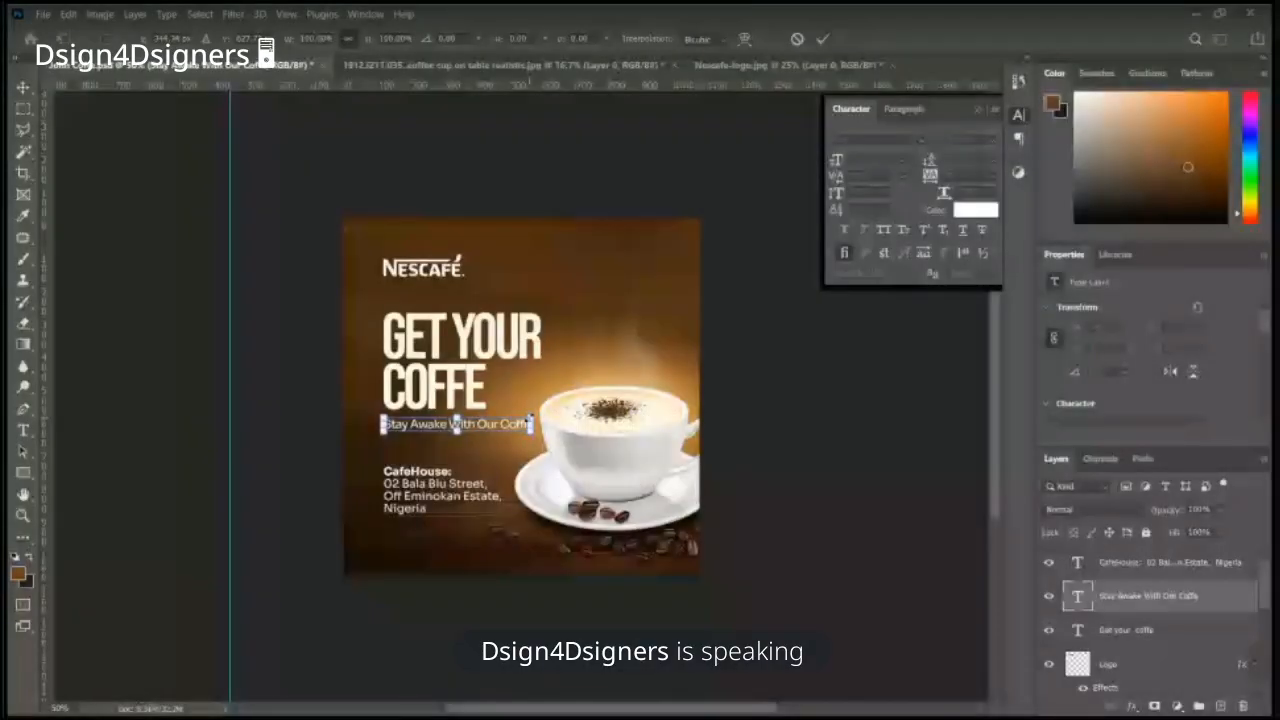
{"action": "left_click_drag", "start_coordinate": [531, 422], "coordinate": [522, 419]}
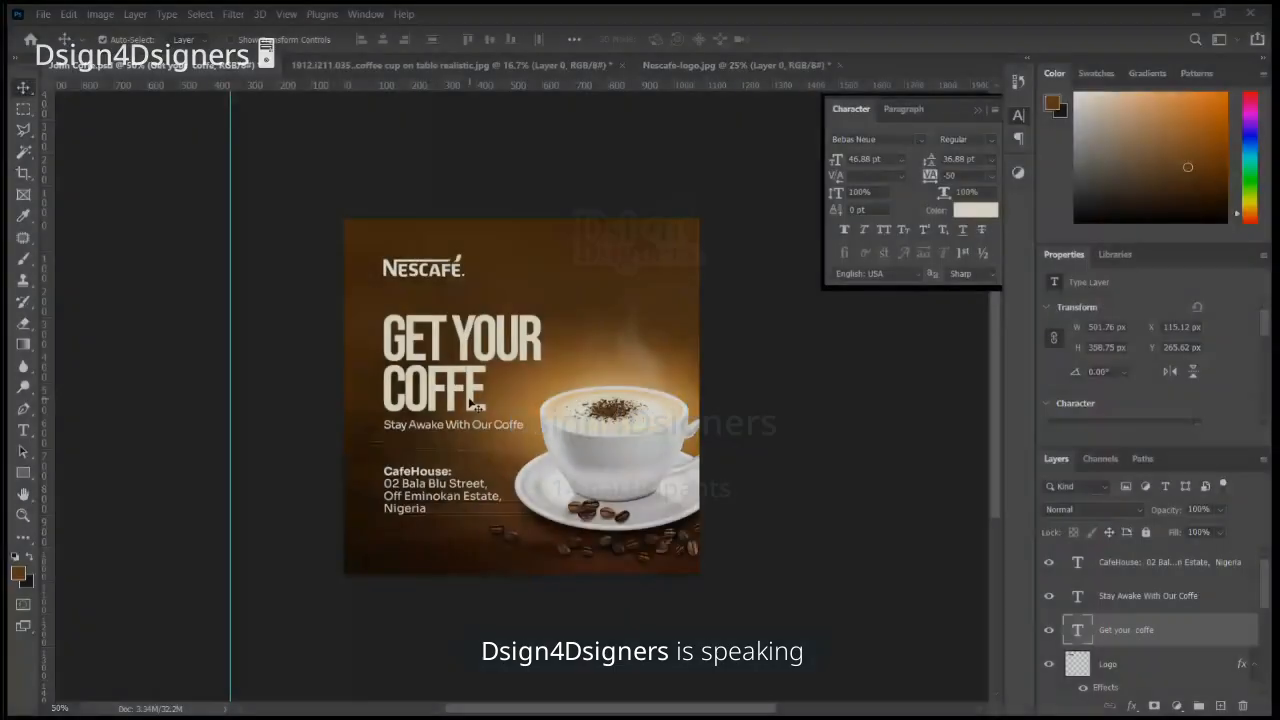
{"action": "key", "text": "ctrl+plus"}
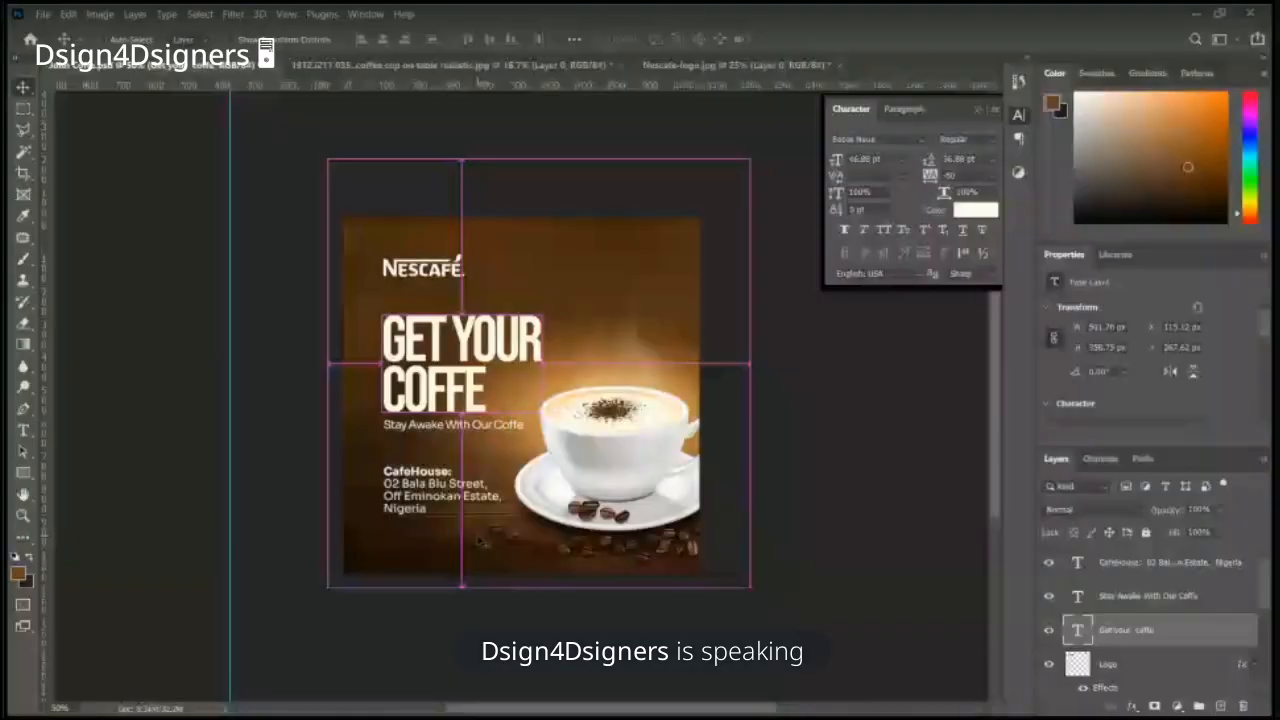
{"action": "key", "text": "ctrl+plus"}
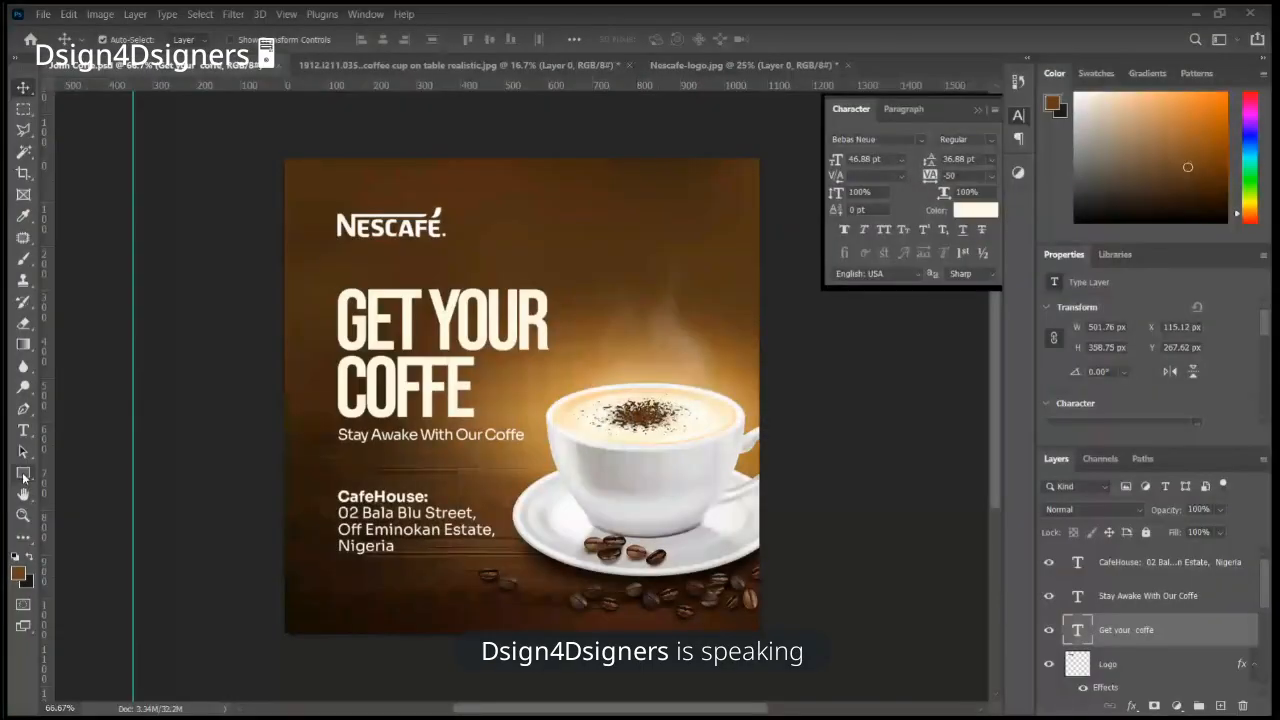
Step: Draw a brown rectangle about 383 by 173 px behind the CafeHouse address block
{"action": "left_click", "coordinate": [23, 474]}
{"action": "left_click_drag", "start_coordinate": [362, 462], "coordinate": [572, 672]}
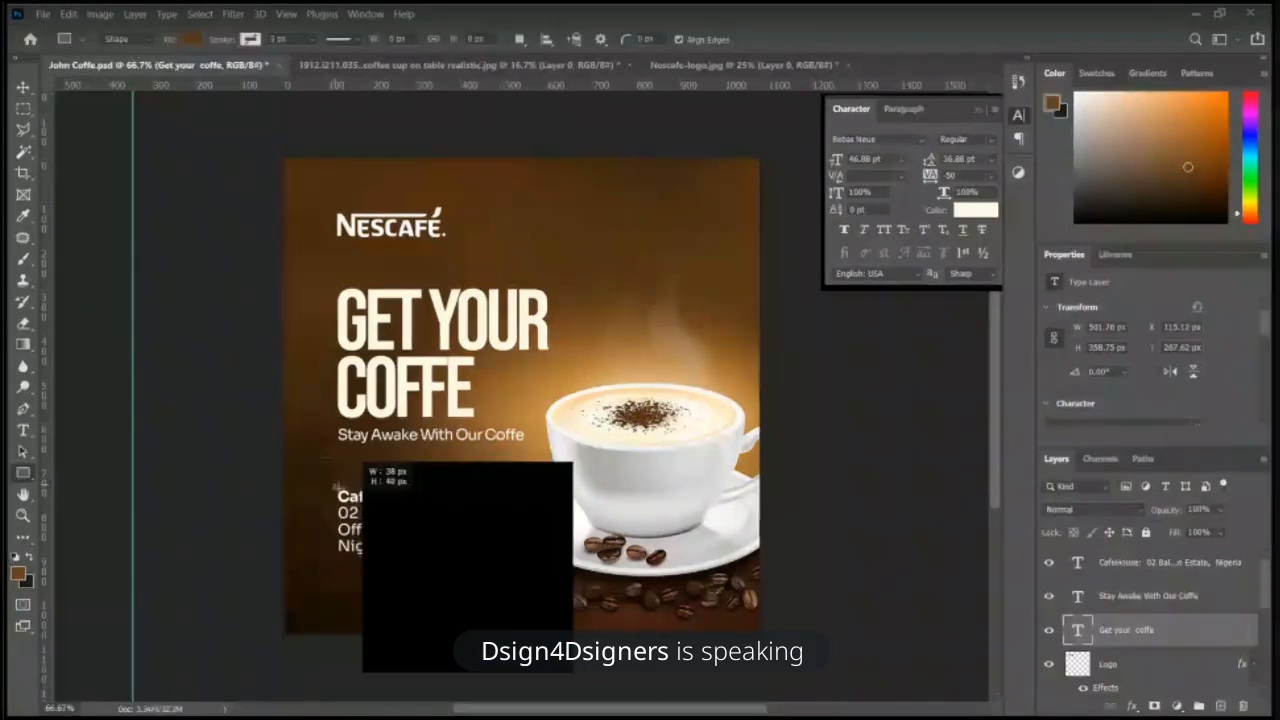
{"action": "left_click_drag", "start_coordinate": [338, 487], "coordinate": [422, 540]}
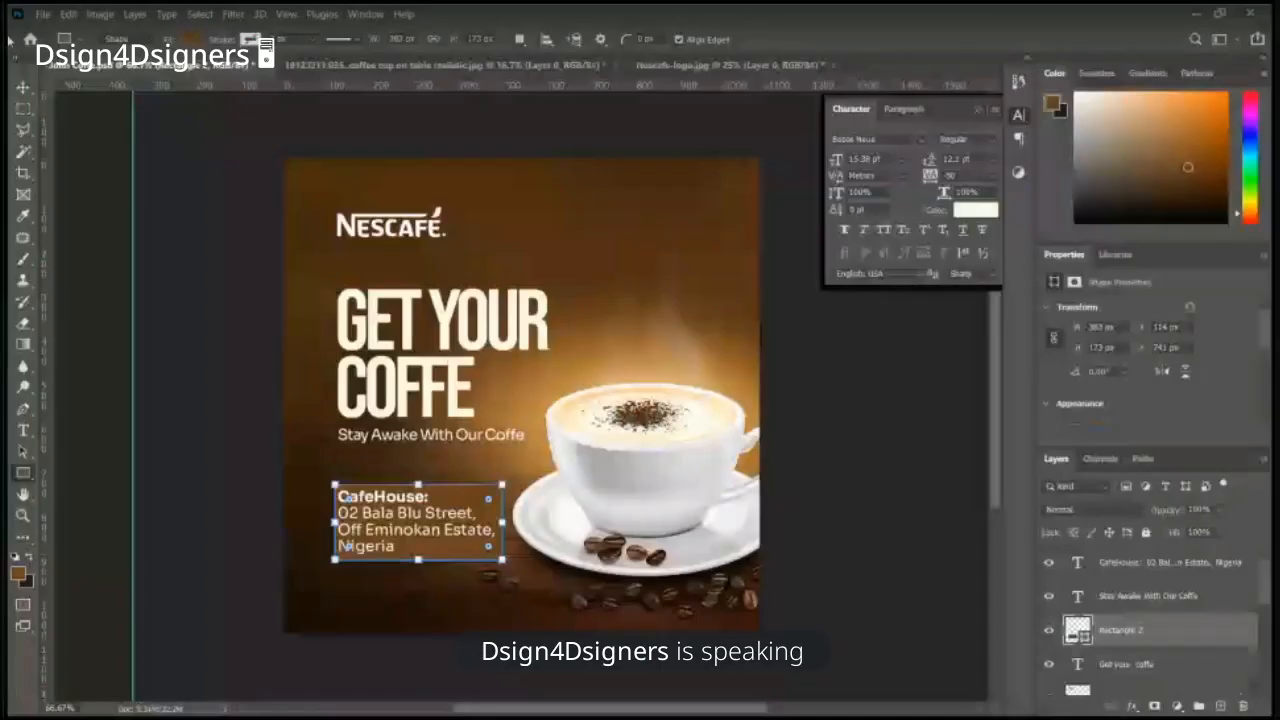
{"action": "key", "text": "v"}
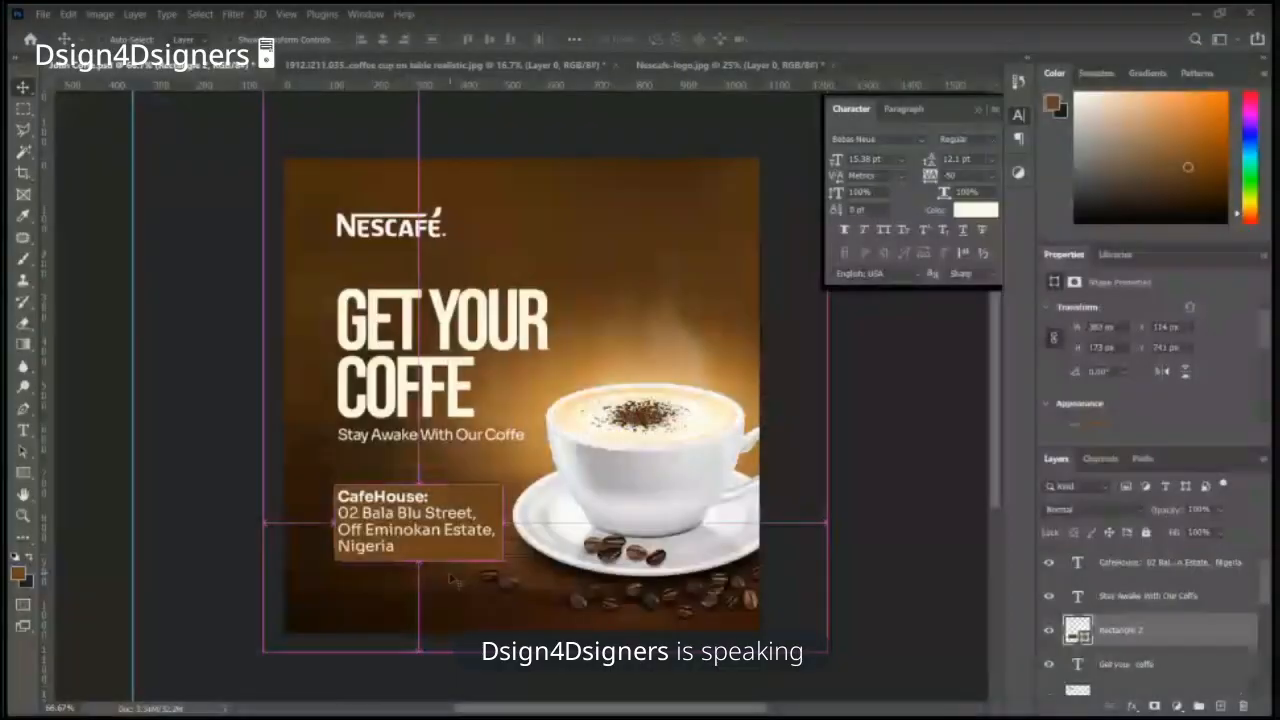
Step: Try filling the rectangle behind the address with the headline's cream colour, fff9e7, and undo it
{"action": "scroll", "coordinate": [492, 373], "scroll_direction": "up", "scroll_amount": 3}
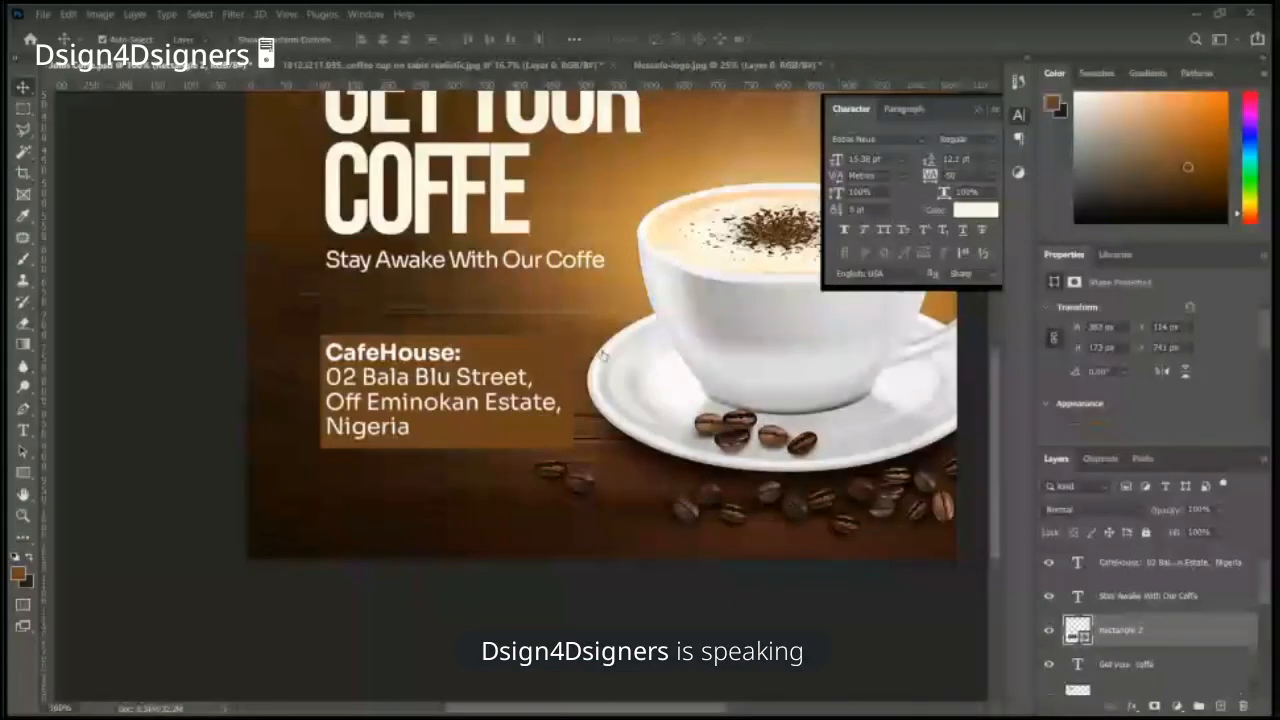
{"action": "left_click", "coordinate": [503, 207]}
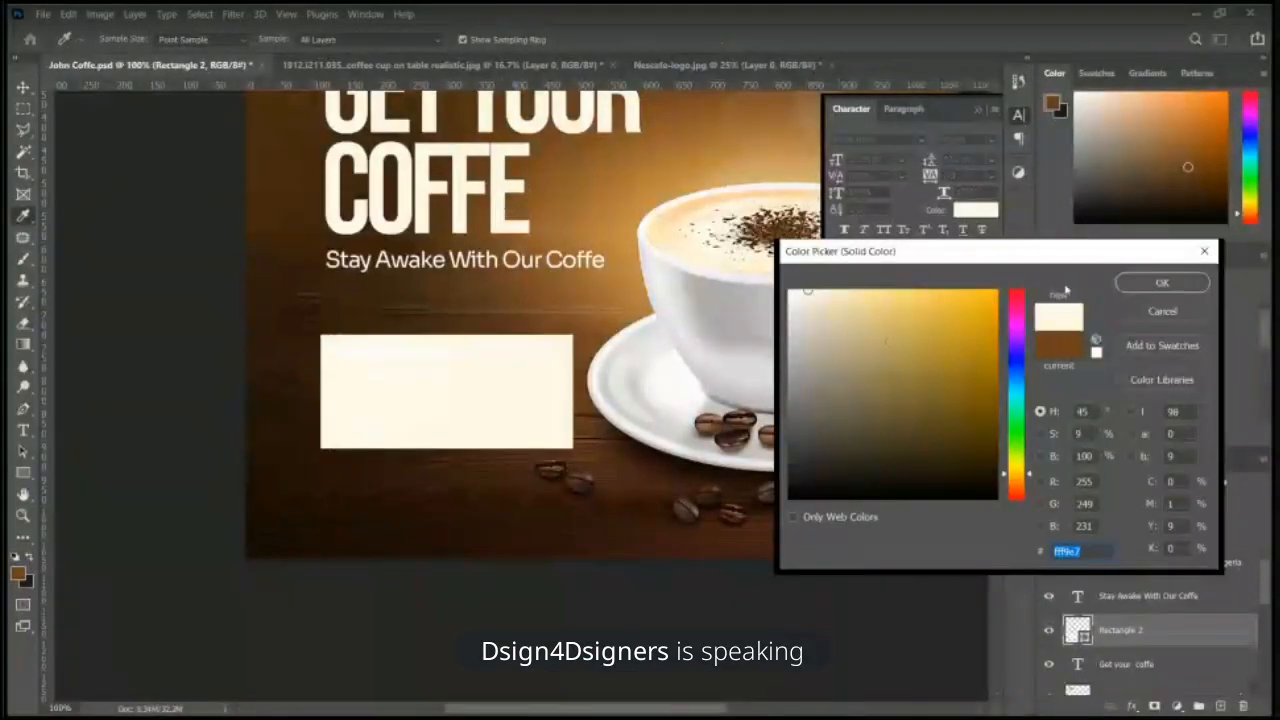
{"action": "left_click", "coordinate": [1162, 282]}
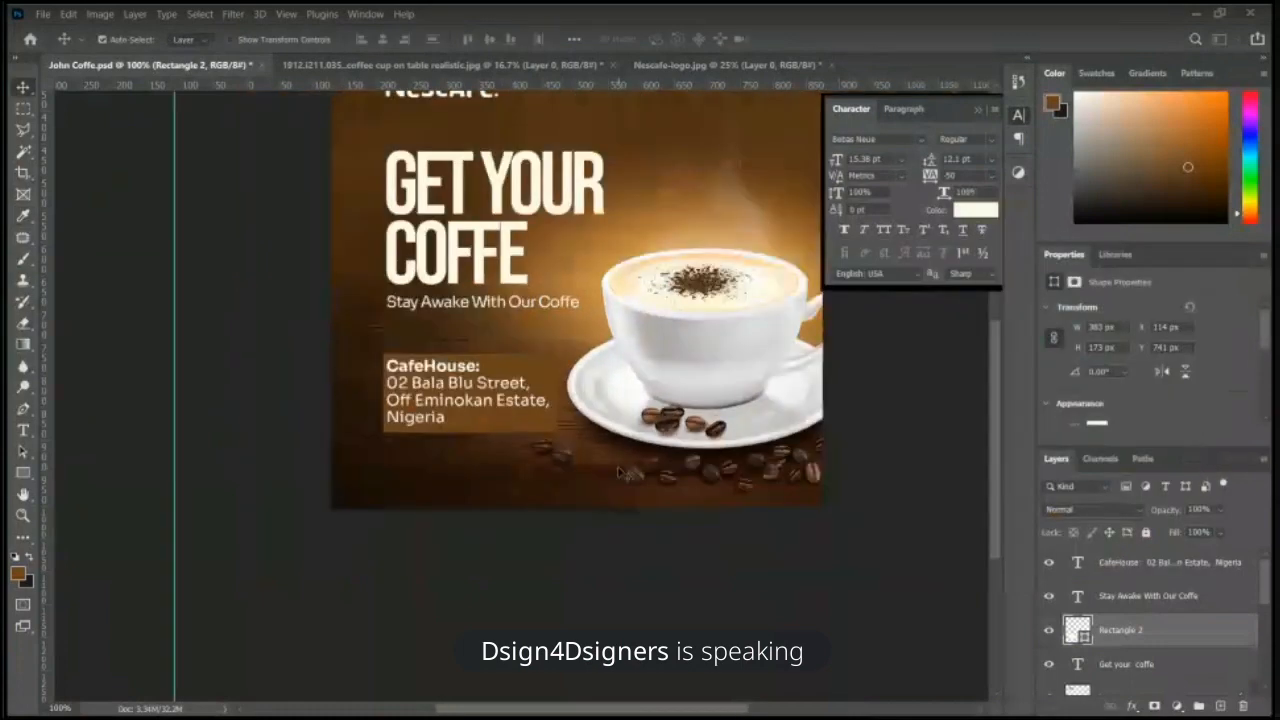
{"action": "key", "text": "ctrl+minus"}
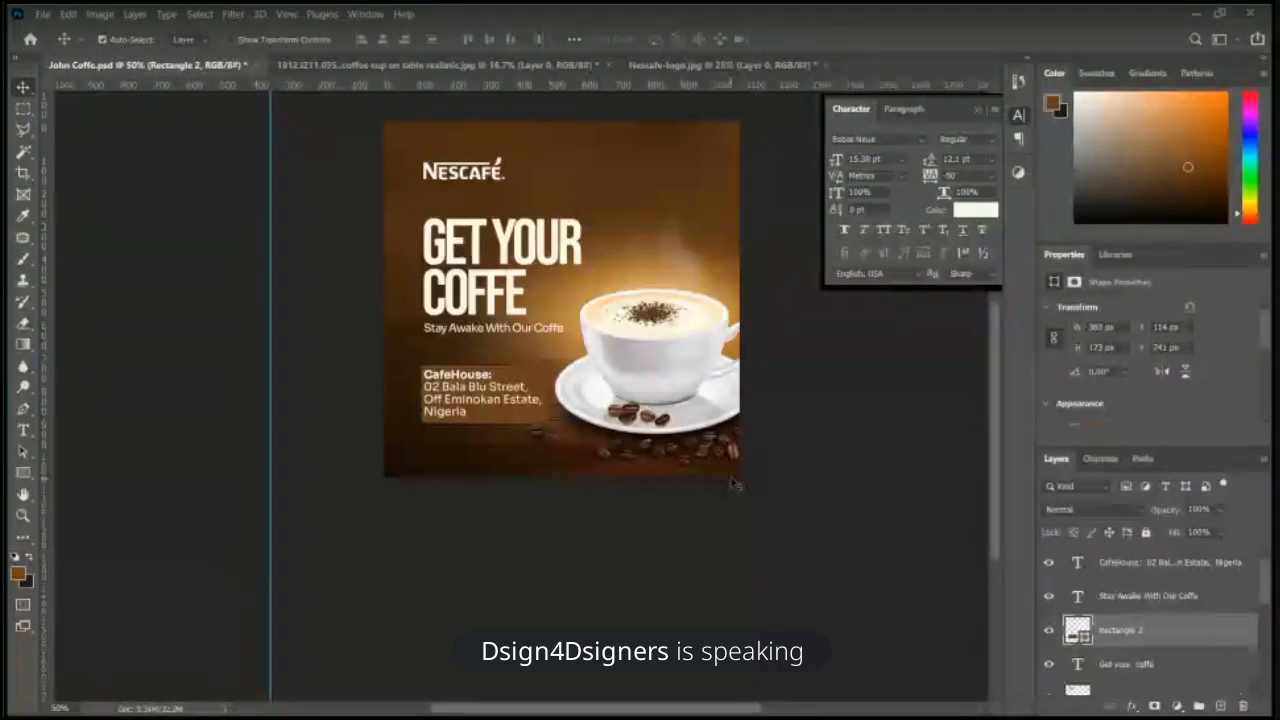
Step: Fill the rectangle behind the CafeHouse address with white, ffffff
{"action": "key", "text": "ctrl+plus"}
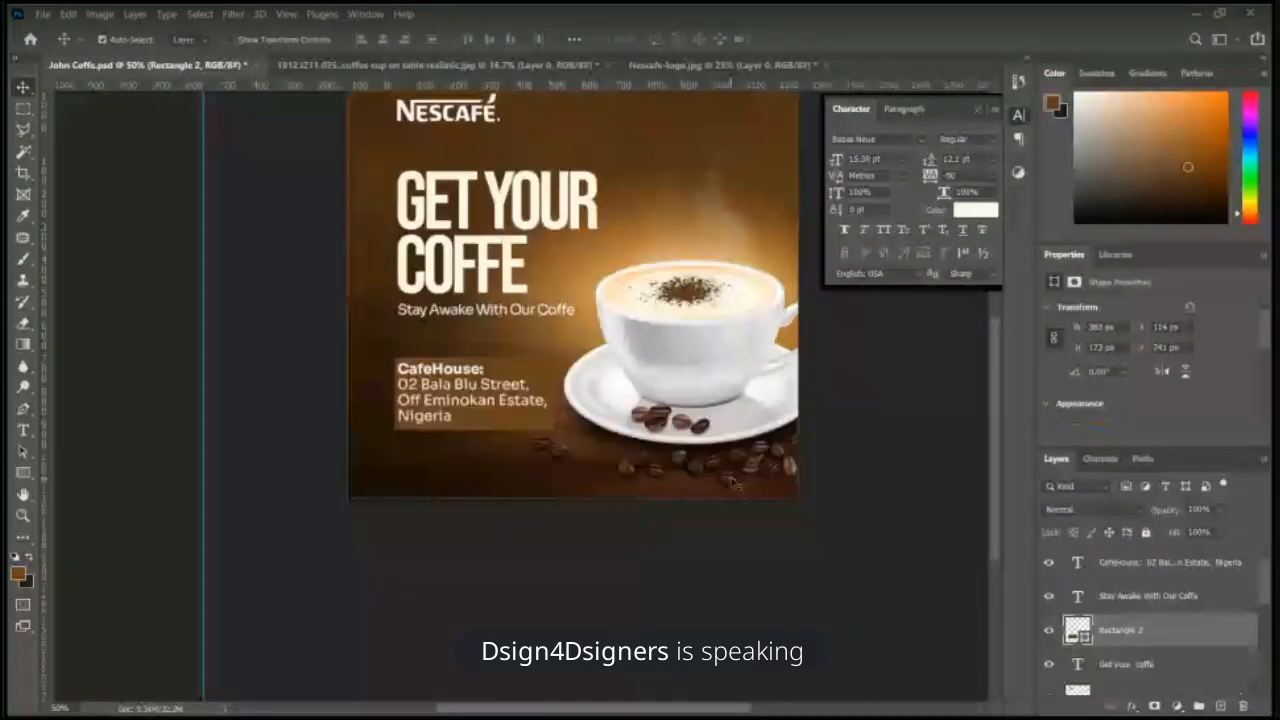
{"action": "key", "text": "ctrl+plus"}
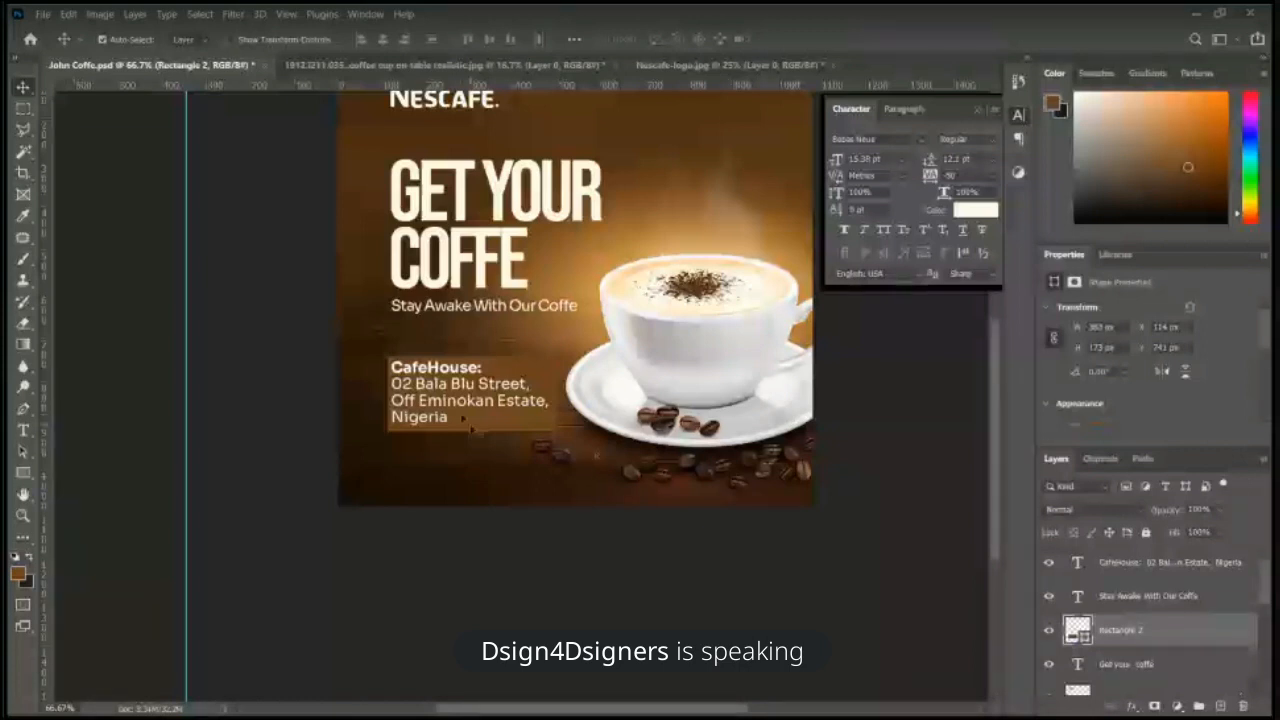
{"action": "left_click", "coordinate": [478, 430]}
{"action": "left_click", "coordinate": [1078, 628]}
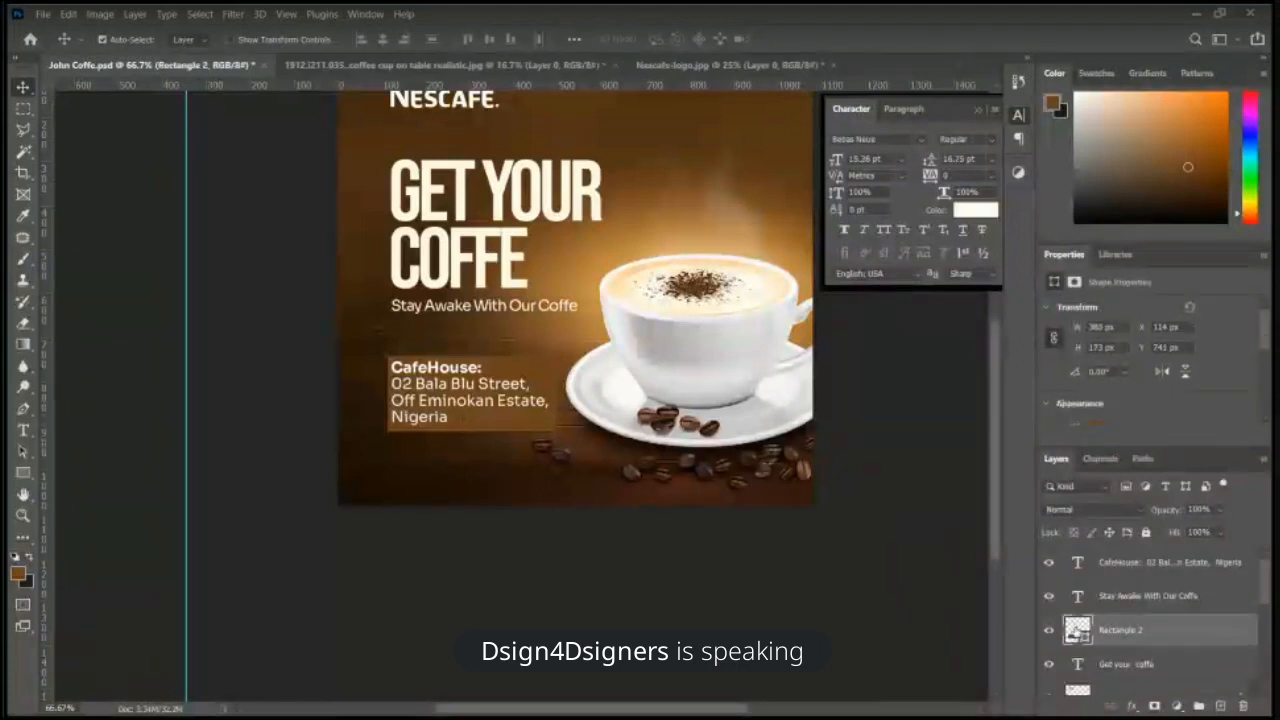
{"action": "double_click", "coordinate": [1078, 628]}
{"action": "left_click_drag", "start_coordinate": [807, 326], "coordinate": [779, 272]}
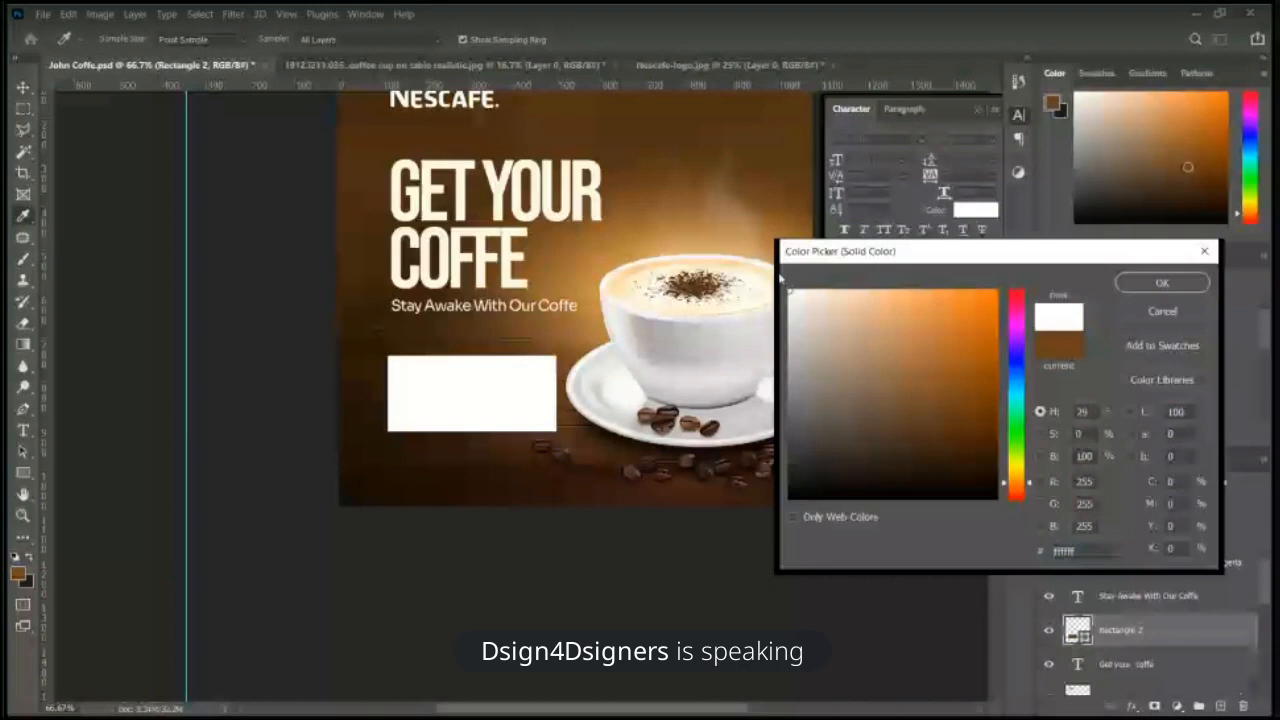
{"action": "left_click", "coordinate": [1162, 282]}
{"action": "key", "text": "t"}
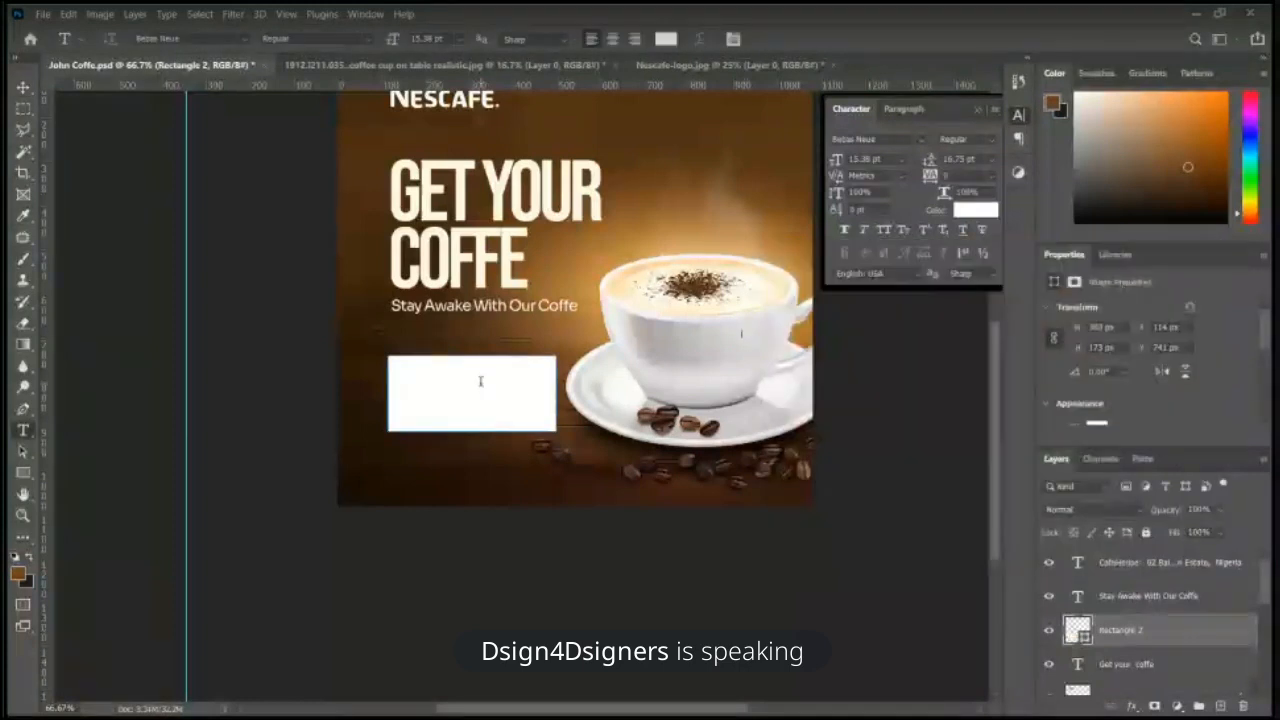
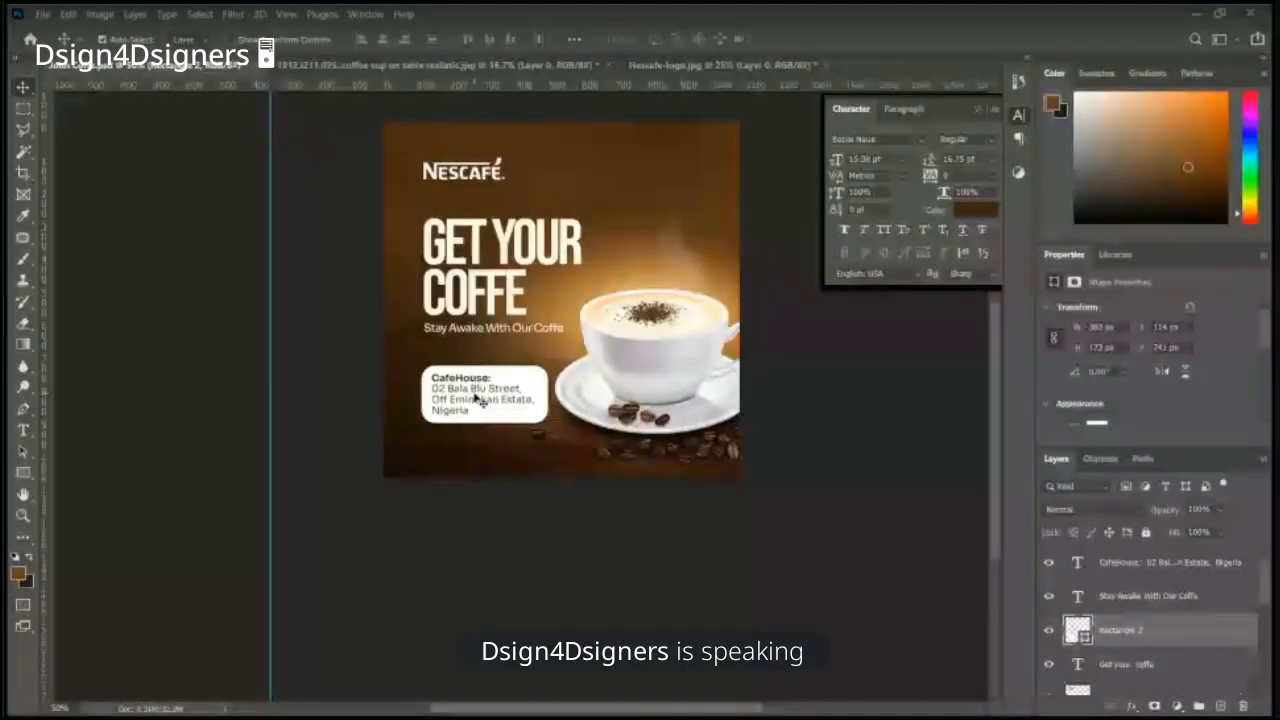
Step: Scale the Nescafe logo down to about 186 by 51 px, keeping it aligned with the headline, and save the document
{"action": "left_click", "coordinate": [488, 172]}
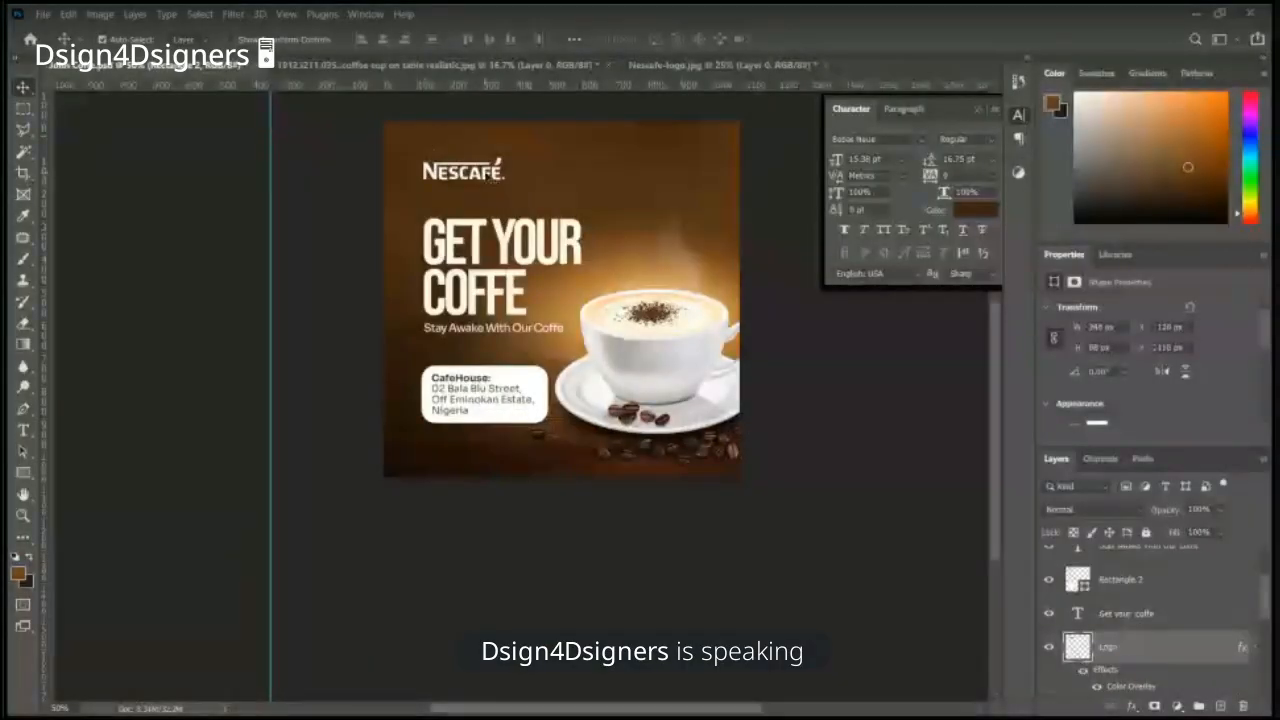
{"action": "key", "text": "ctrl+t"}
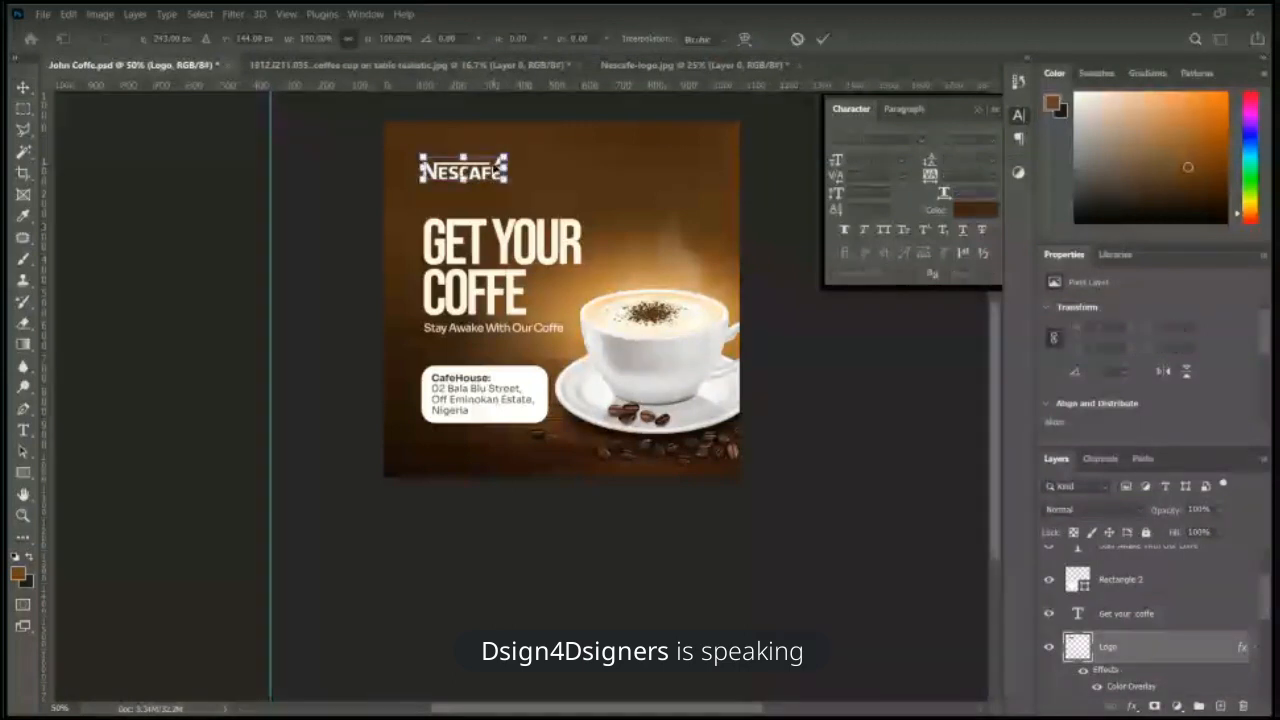
{"action": "left_click_drag", "start_coordinate": [504, 158], "coordinate": [493, 161]}
{"action": "key", "text": "Return"}
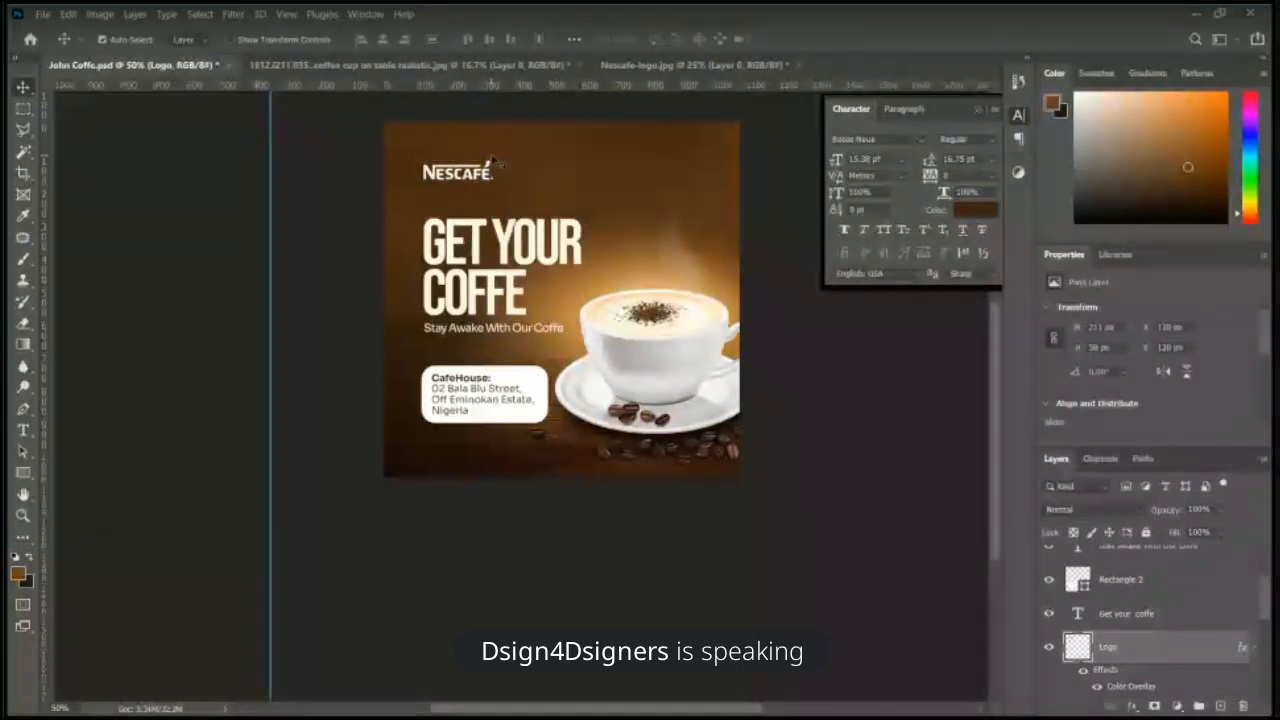
{"action": "key", "text": "ctrl+t"}
{"action": "left_click_drag", "start_coordinate": [495, 160], "coordinate": [486, 163]}
{"action": "key", "text": "Return"}
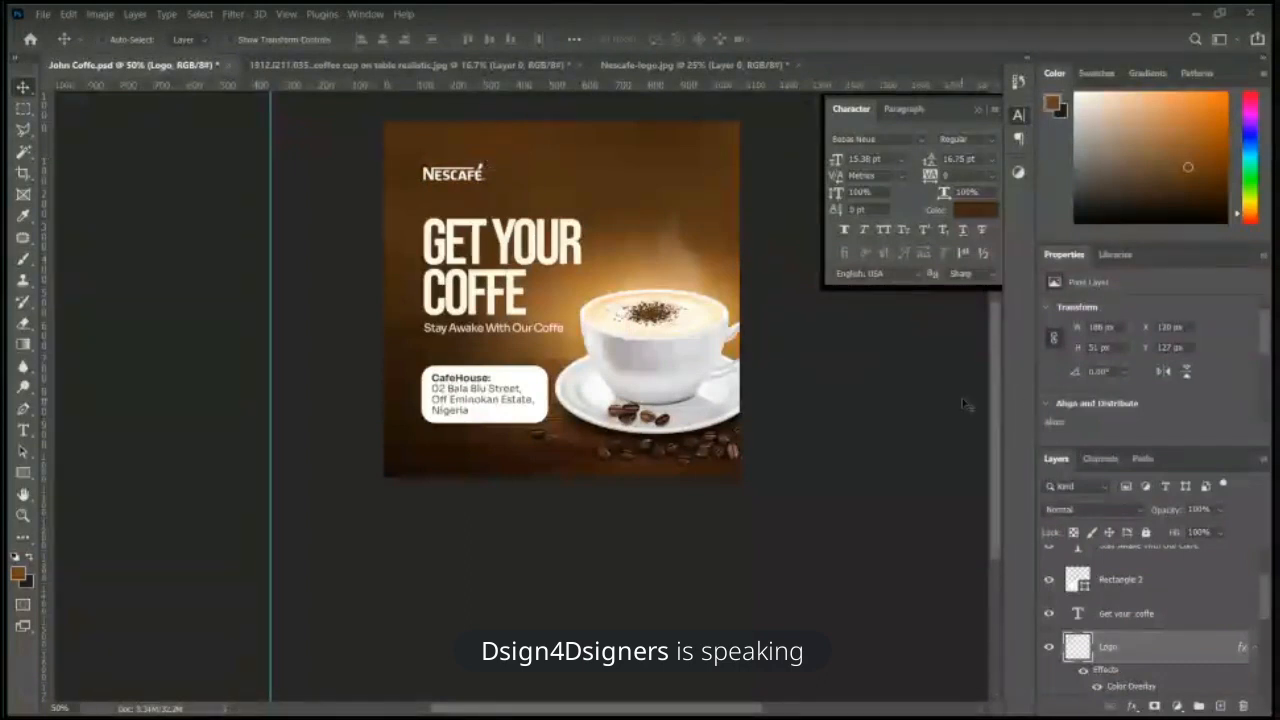
{"action": "key", "text": "ctrl+s"}
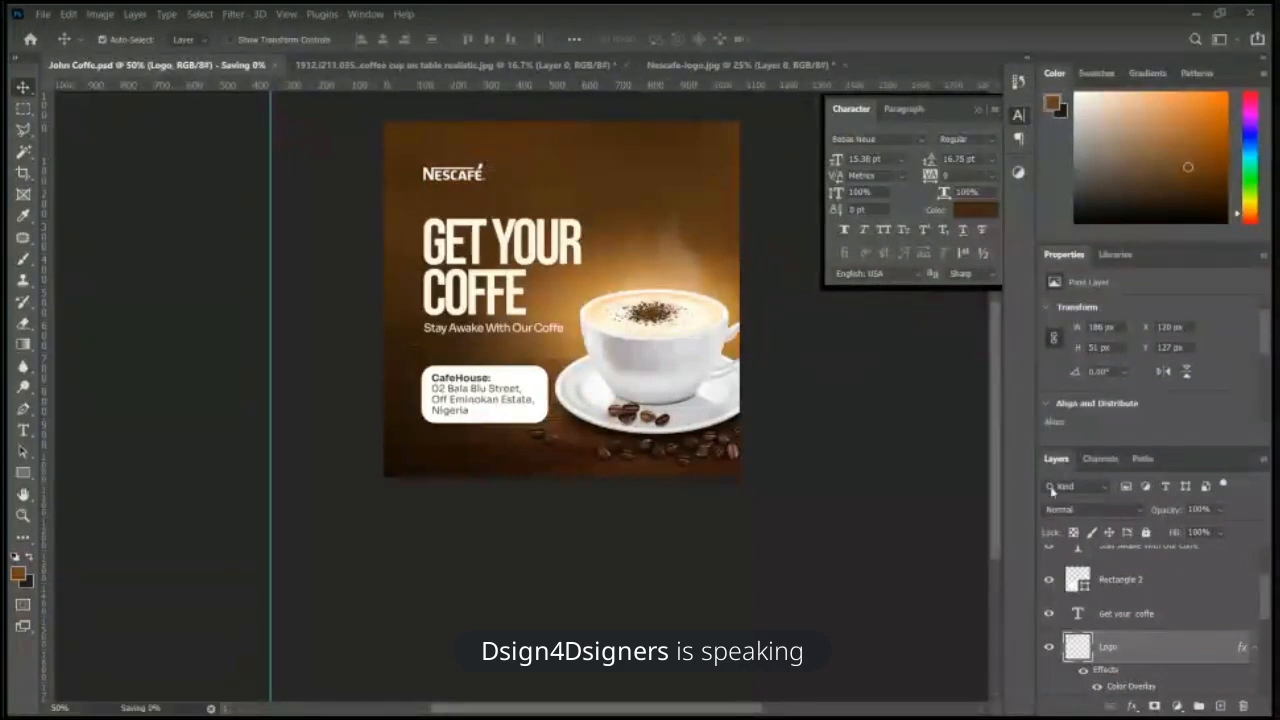
{"action": "left_click_drag", "start_coordinate": [993, 481], "coordinate": [996, 437]}
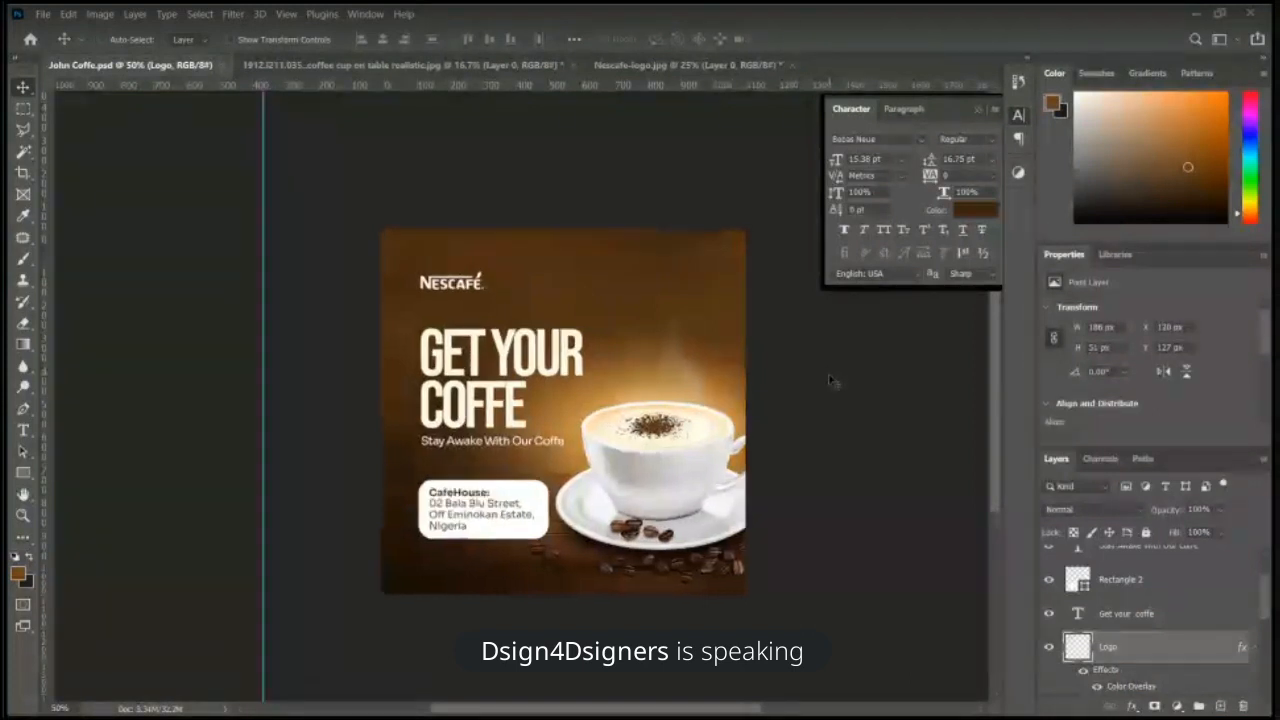
{"action": "key", "text": "ctrl+plus"}
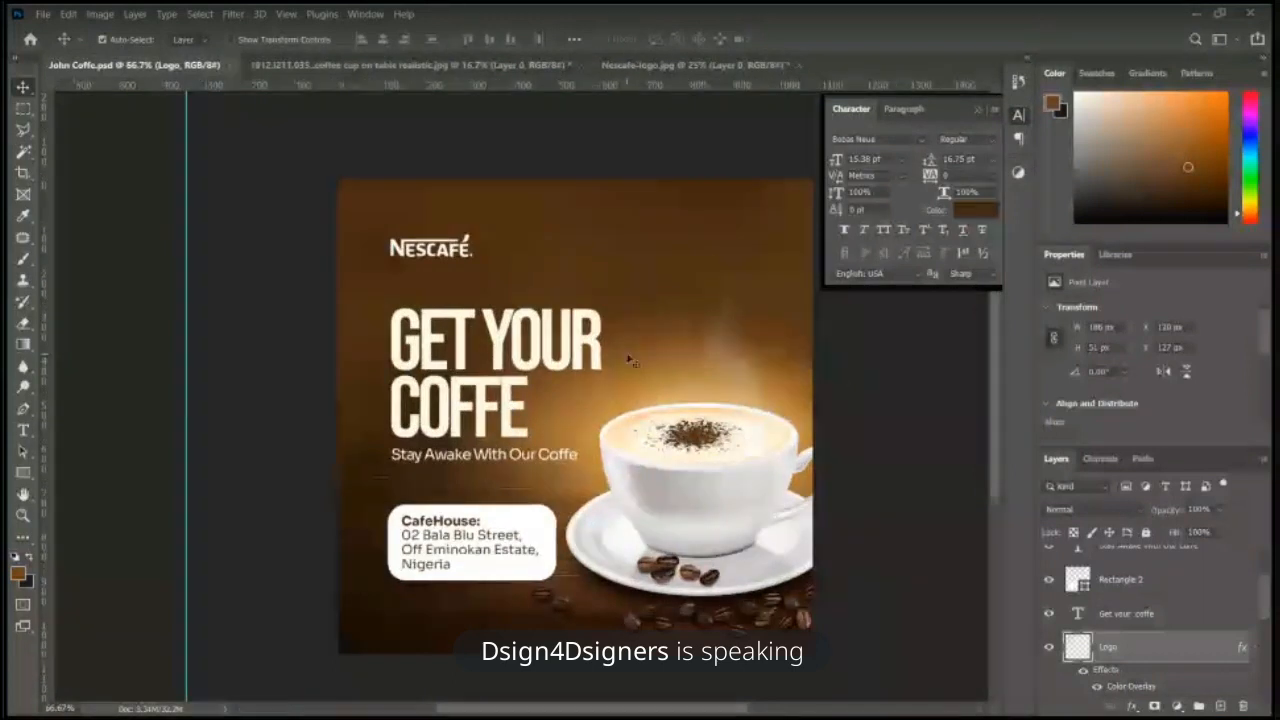
{"action": "key", "text": "ctrl+minus"}
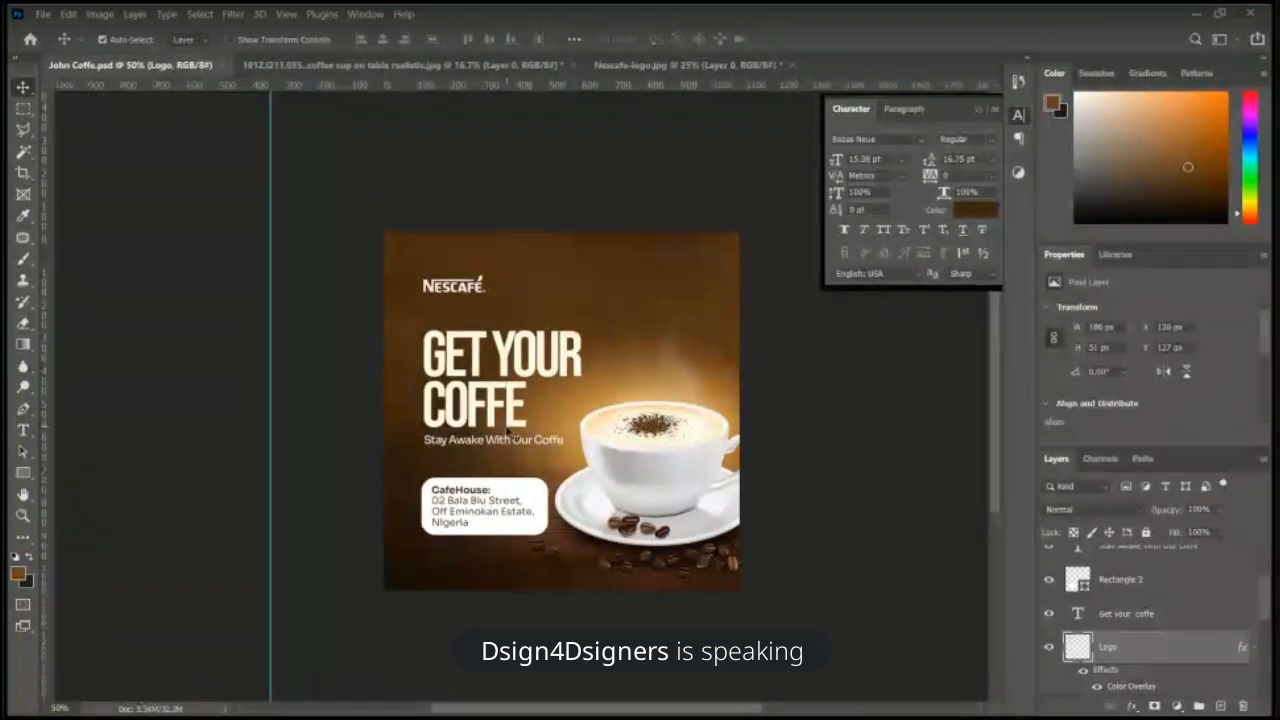
{"action": "key", "text": "ctrl+plus"}
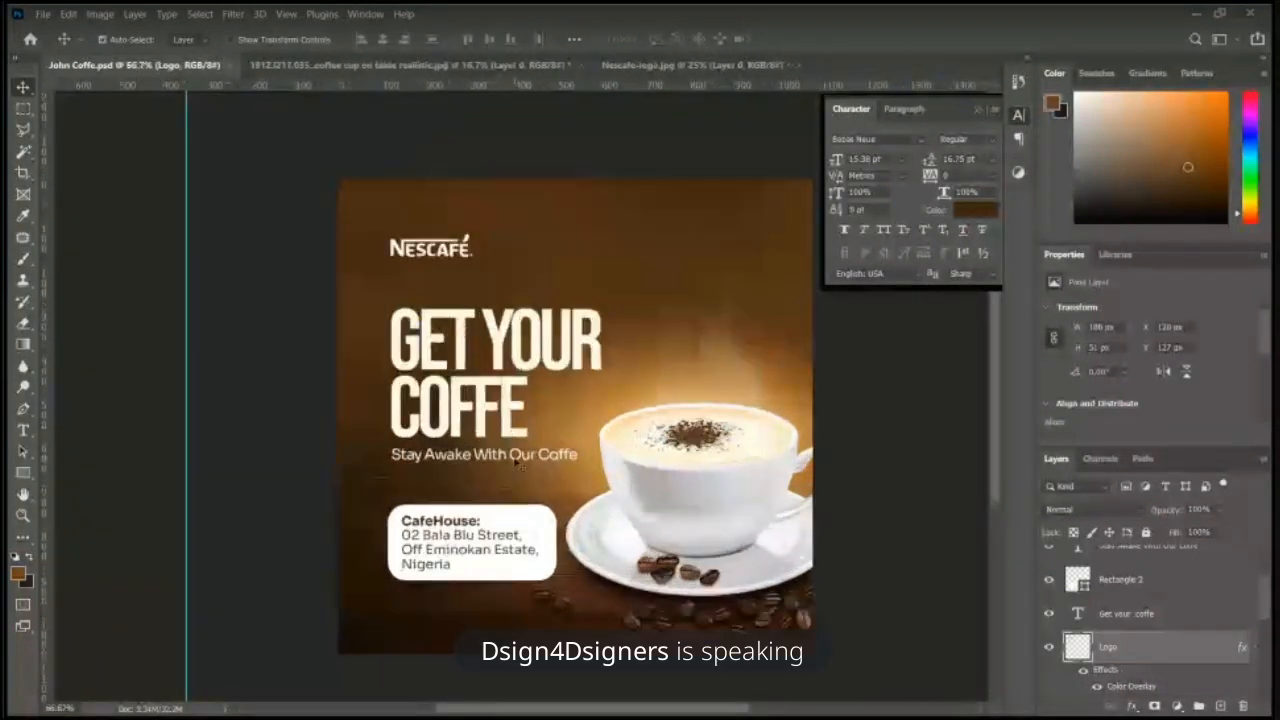
Step: Duplicate the "Stay Awake With Our Coffe" tagline and place the copy level with the Nescafe logo, at about X 591 px
{"action": "left_click", "coordinate": [518, 462]}
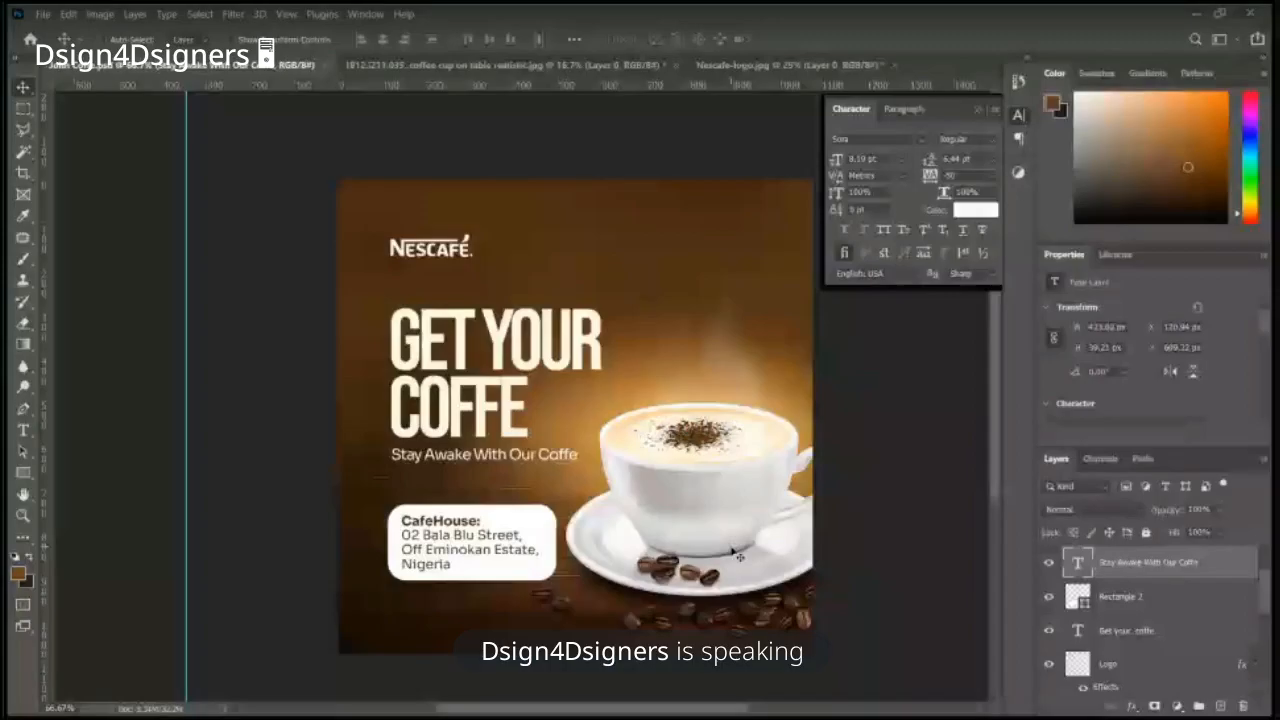
{"action": "key", "text": "ctrl+minus"}
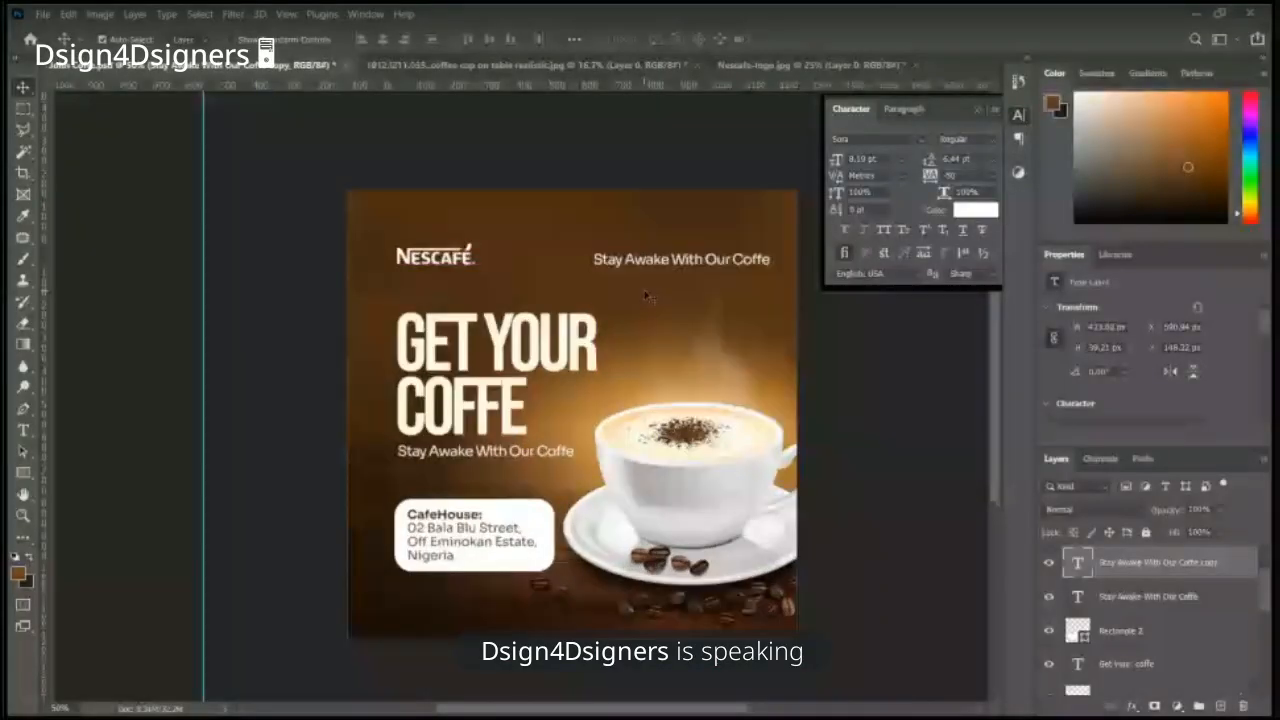
{"action": "left_click_drag", "start_coordinate": [645, 296], "coordinate": [604, 300]}
Step: Replace the text of the tagline copy beside the logo with "Johnaltoncoffe"
{"action": "key", "text": "t"}
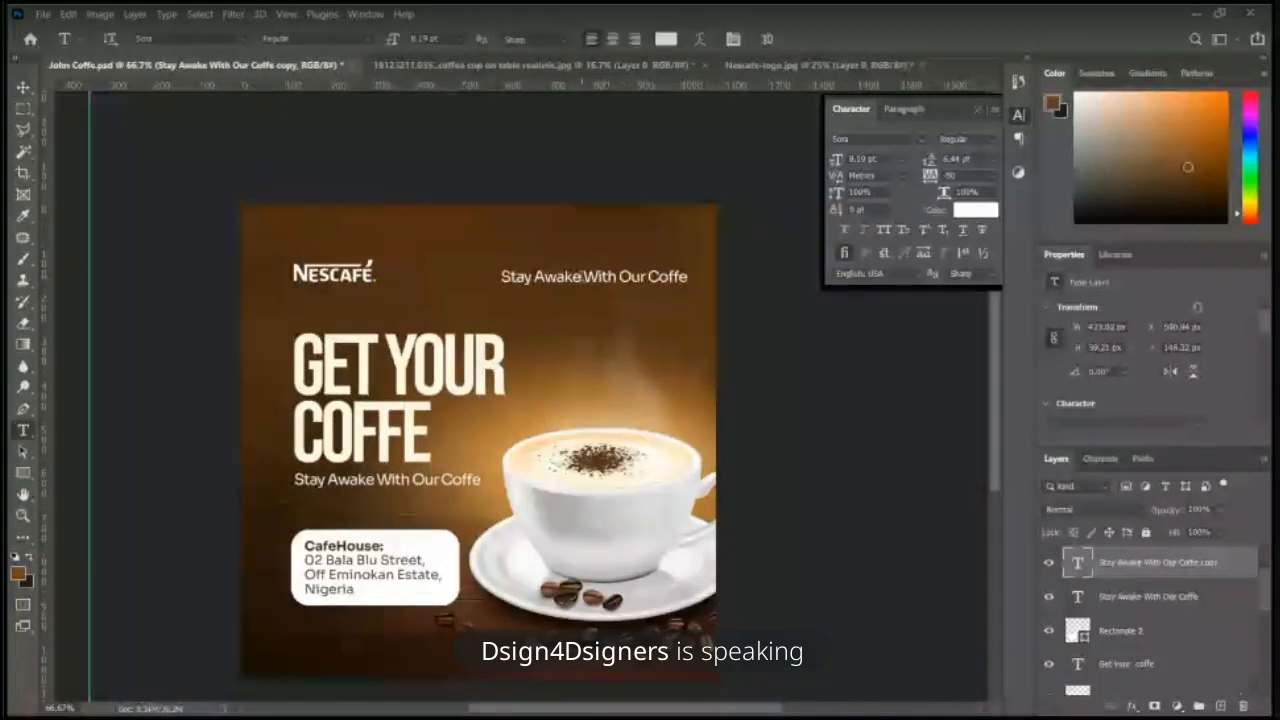
{"action": "left_click", "coordinate": [584, 277]}
{"action": "key", "text": "ctrl+a"}
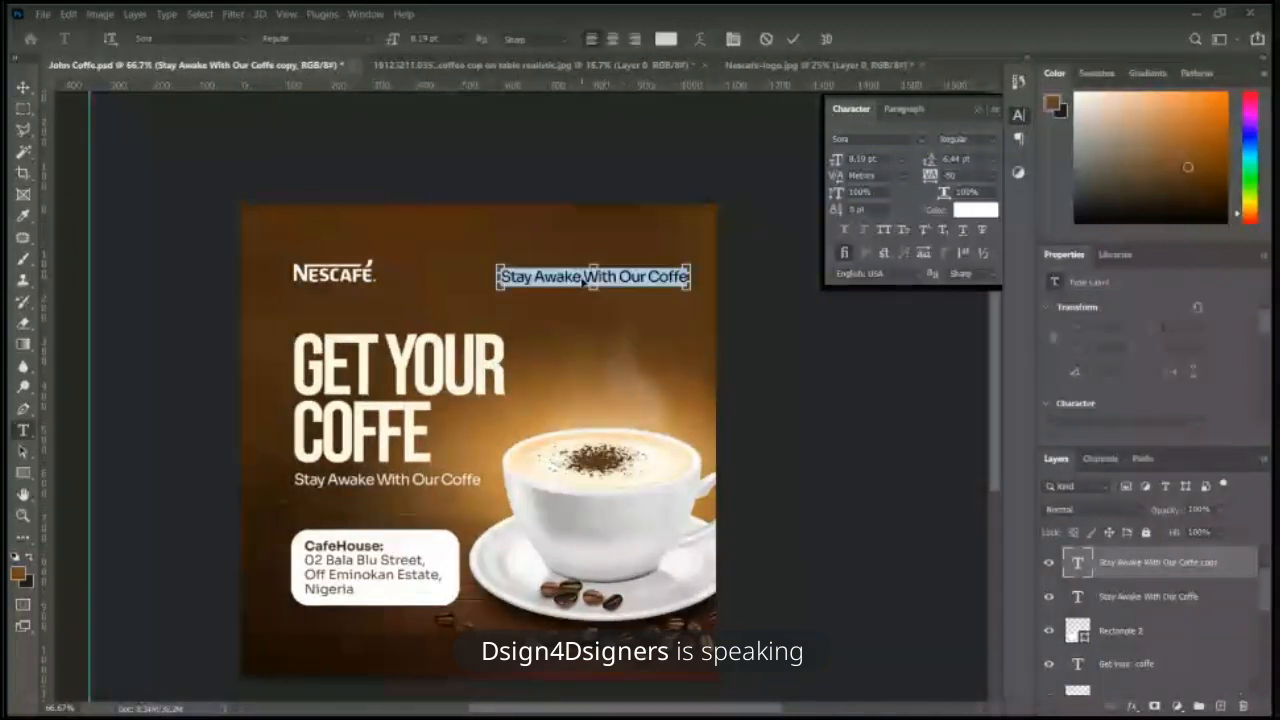
{"action": "type", "text": "Johnaltoncoffe"}
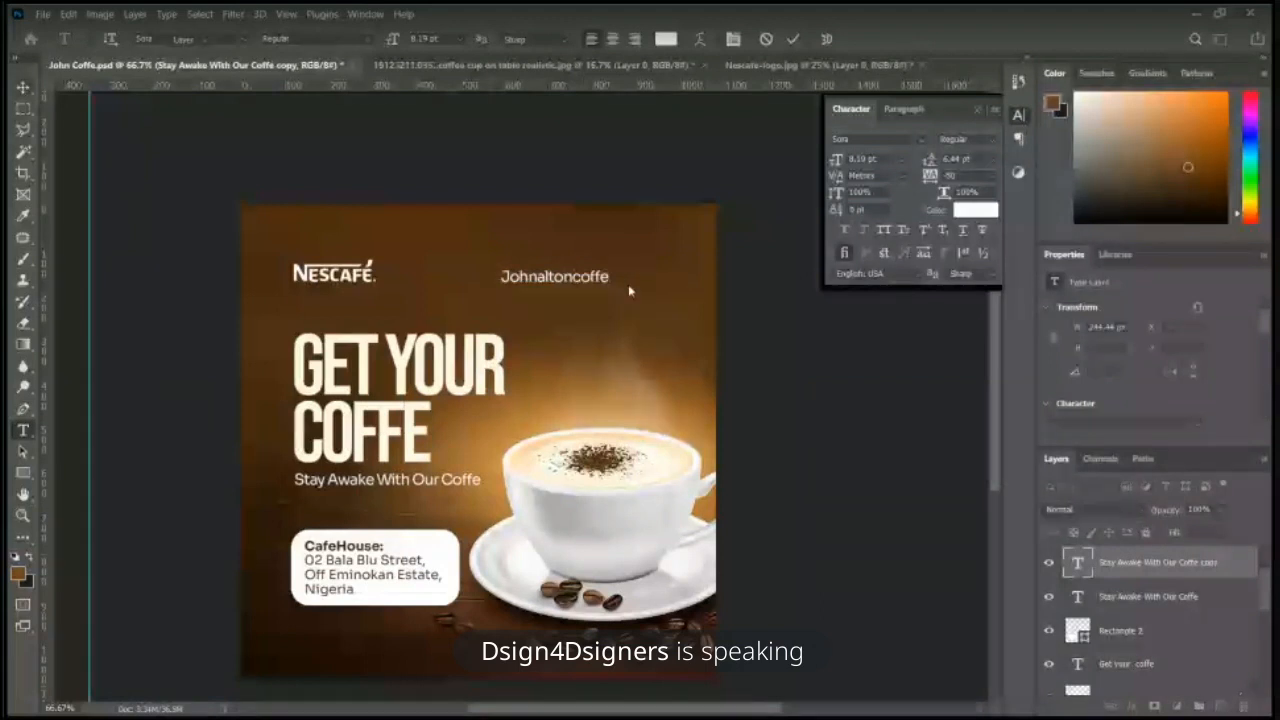
{"action": "key", "text": "ctrl+Return"}
Step: Scale the Johnaltoncoffe text down to about 184 px wide and shift it to about X 735 px, level with the logo
{"action": "key", "text": "ctrl+t"}
{"action": "mouse_move", "coordinate": [609, 267]}
{"action": "left_mouse_down"}
{"action": "mouse_move", "coordinate": [580, 272]}
{"action": "mouse_move", "coordinate": [646, 274]}
{"action": "mouse_move", "coordinate": [624, 279]}
{"action": "left_mouse_up"}
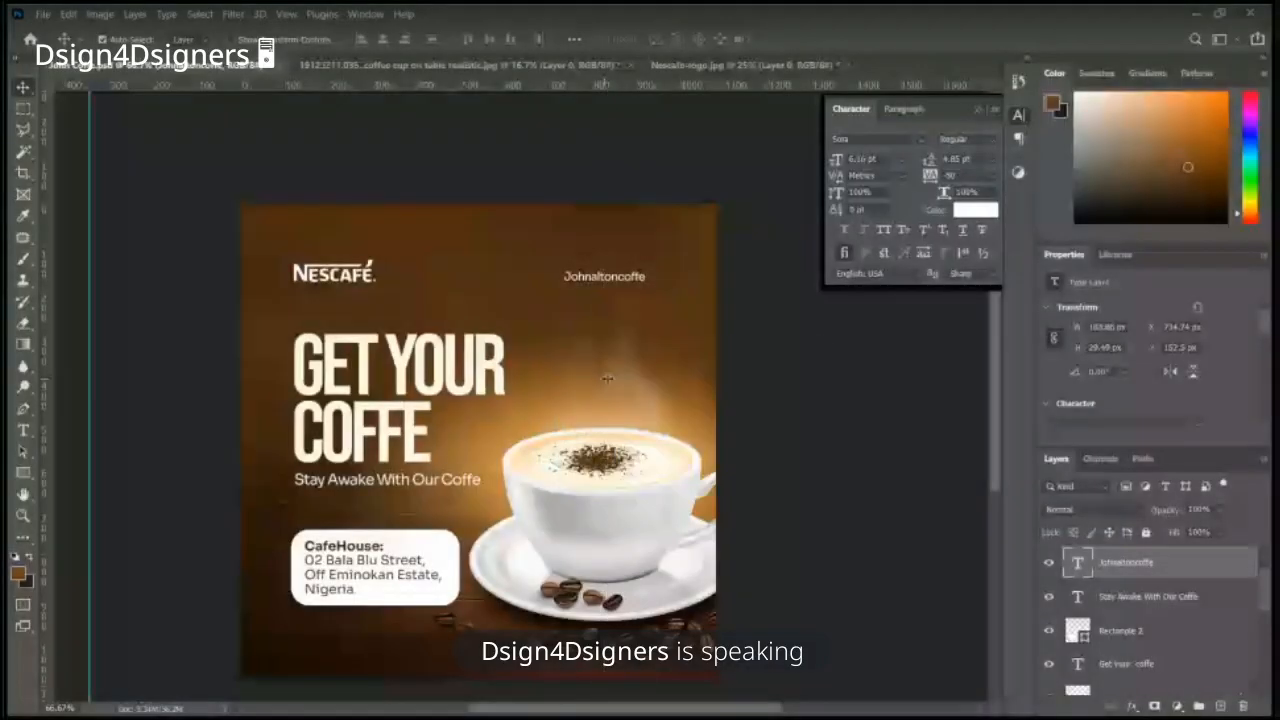
{"action": "key", "text": "ctrl+minus"}
{"action": "mouse_move", "coordinate": [593, 308]}
{"action": "left_mouse_down"}
{"action": "mouse_move", "coordinate": [623, 309]}
{"action": "mouse_move", "coordinate": [593, 306]}
{"action": "left_mouse_up"}
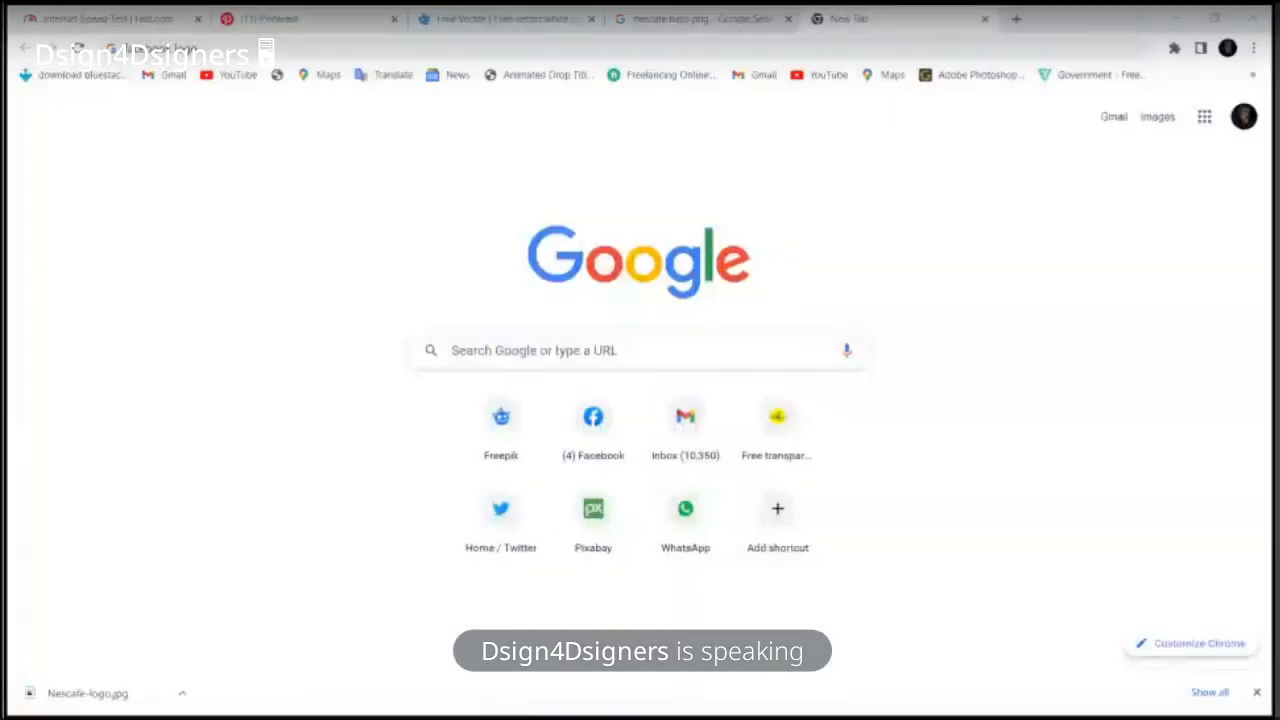
Step: Switch to Chrome, search Google Images for "facebook logo png" and save the round blue Wikipedia logo as a PNG on the Desktop
{"action": "left_click", "coordinate": [301, 50]}
{"action": "type", "text": "facebook logo"}
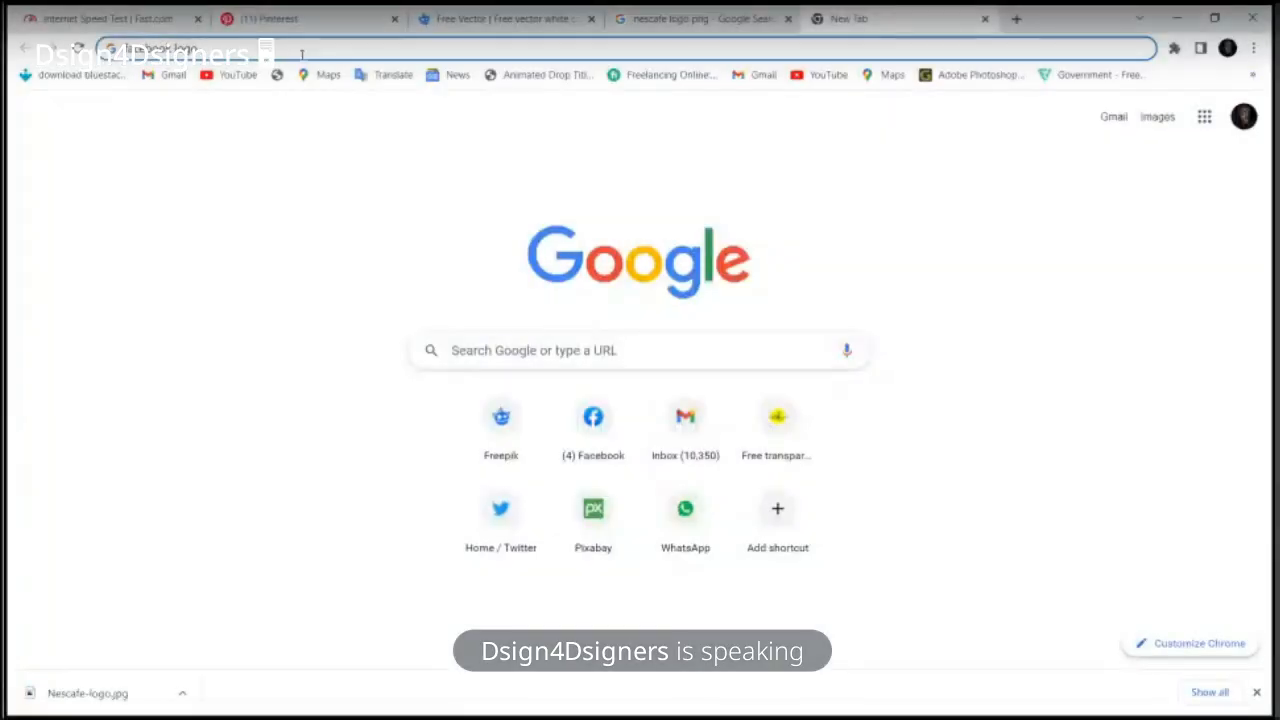
{"action": "type", "text": " png"}
{"action": "key", "text": "Return"}
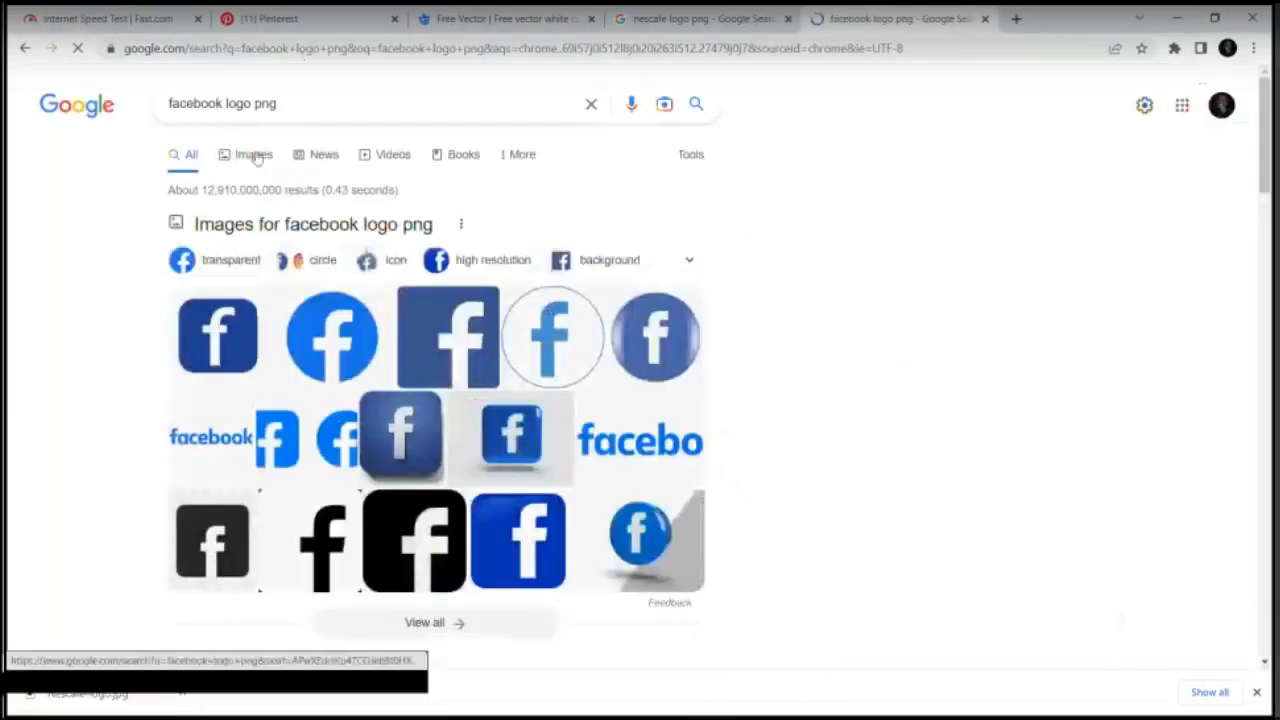
{"action": "left_click", "coordinate": [255, 158]}
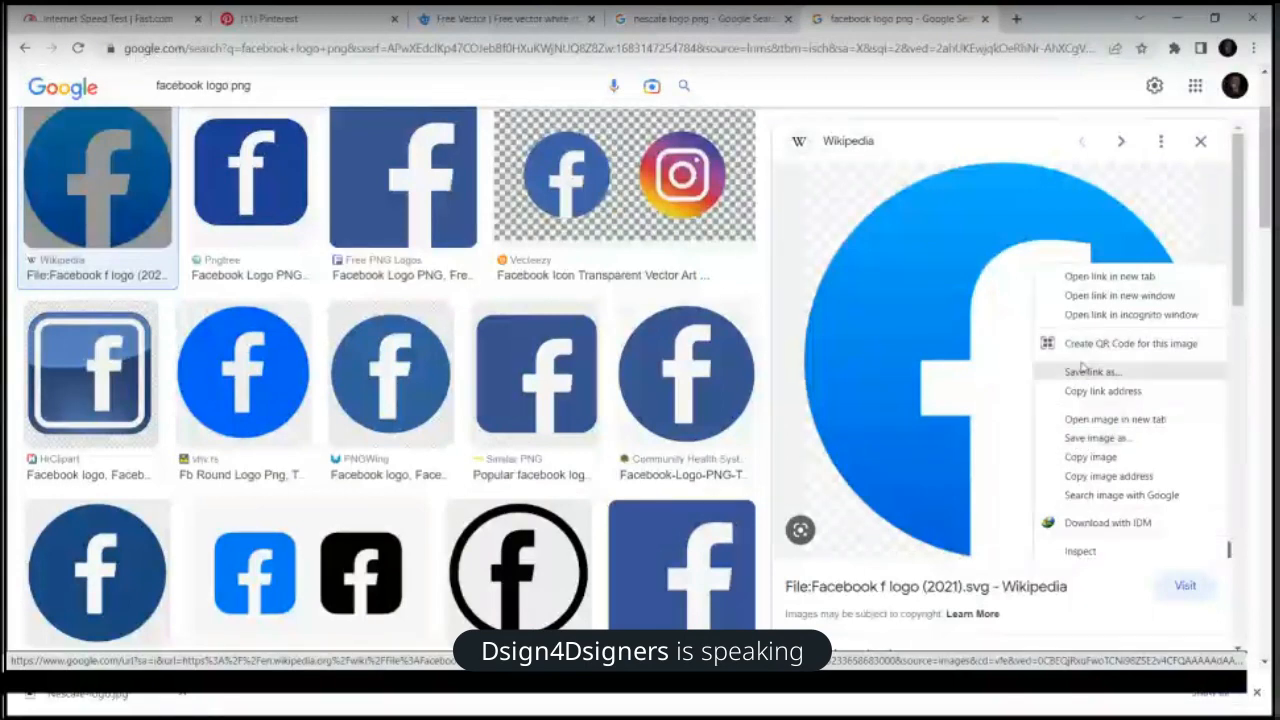
{"action": "left_click", "coordinate": [1093, 444]}
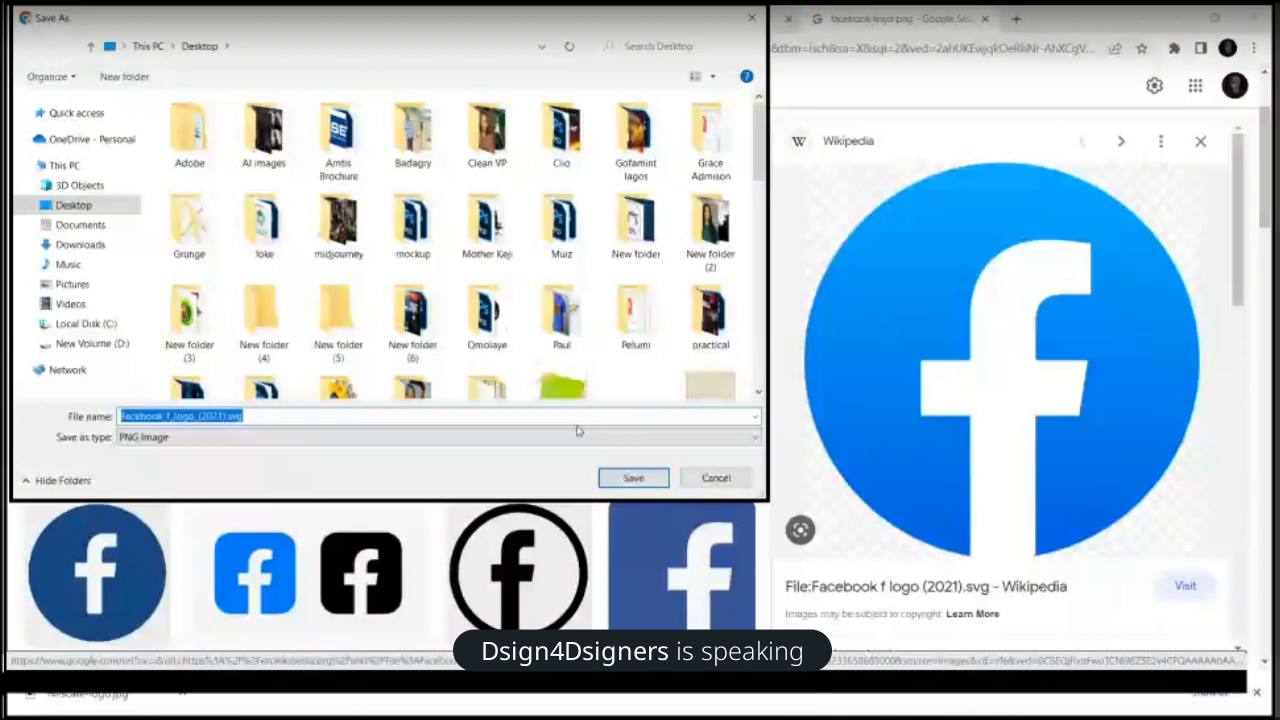
{"action": "key", "text": "Return"}
Step: Search Google Images for "instagram logo png"
{"action": "scroll", "coordinate": [570, 284], "scroll_direction": "up", "scroll_amount": 3}
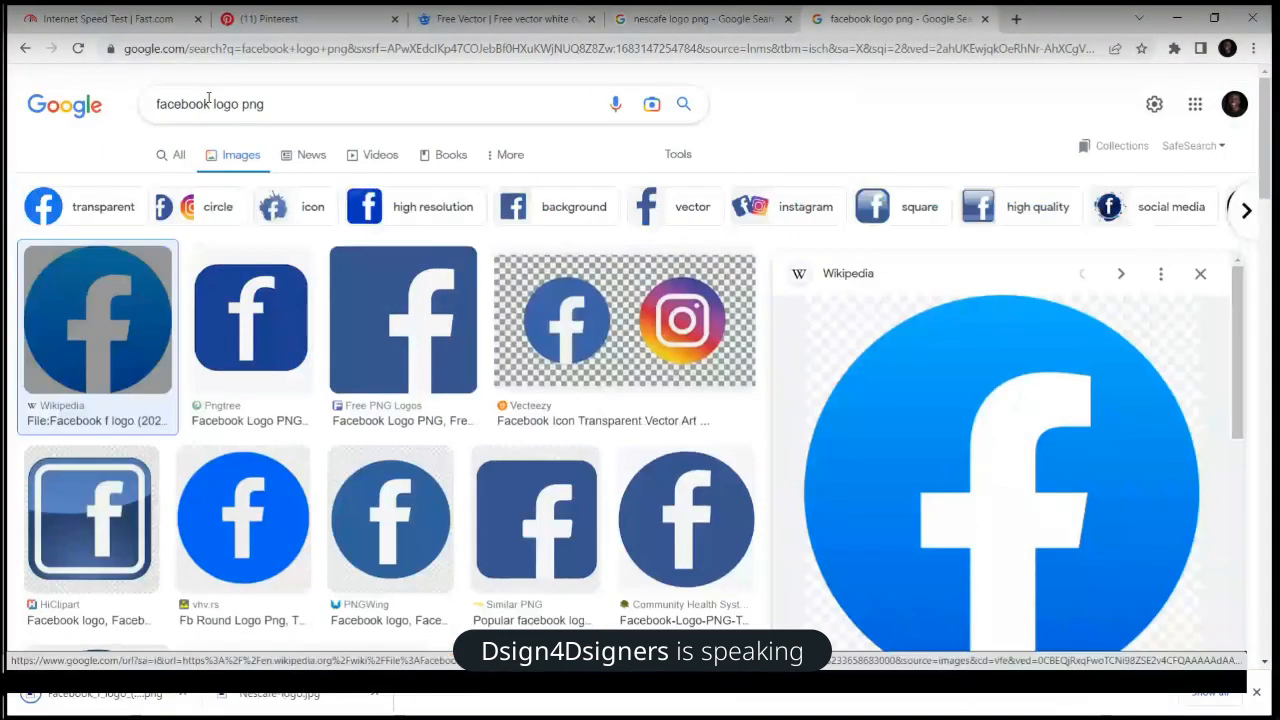
{"action": "double_click", "coordinate": [200, 104]}
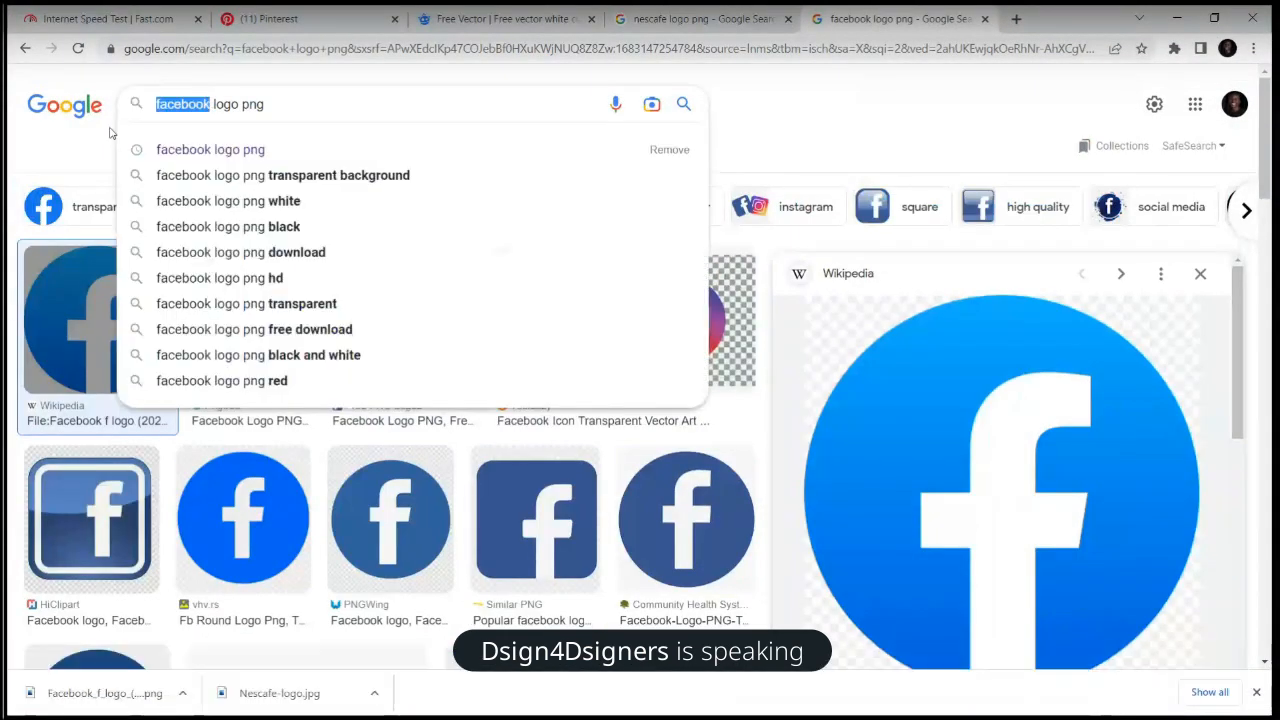
{"action": "type", "text": "instagram"}
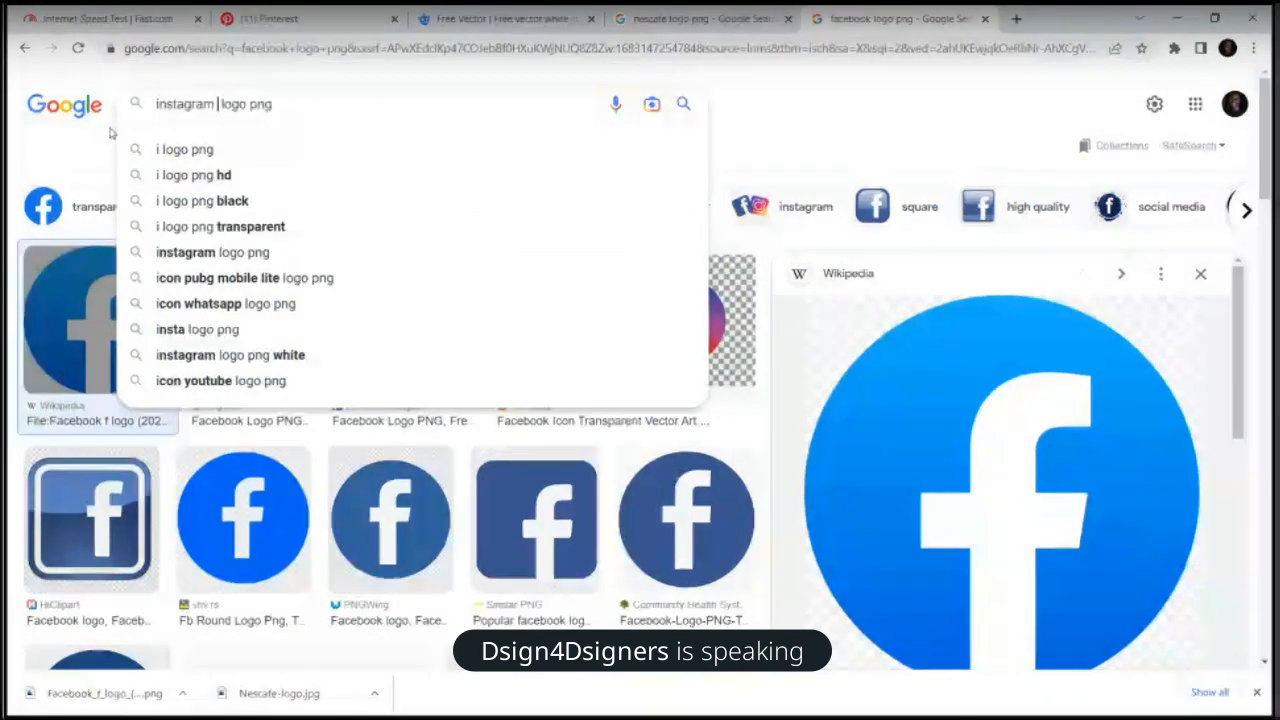
{"action": "key", "text": "Return"}
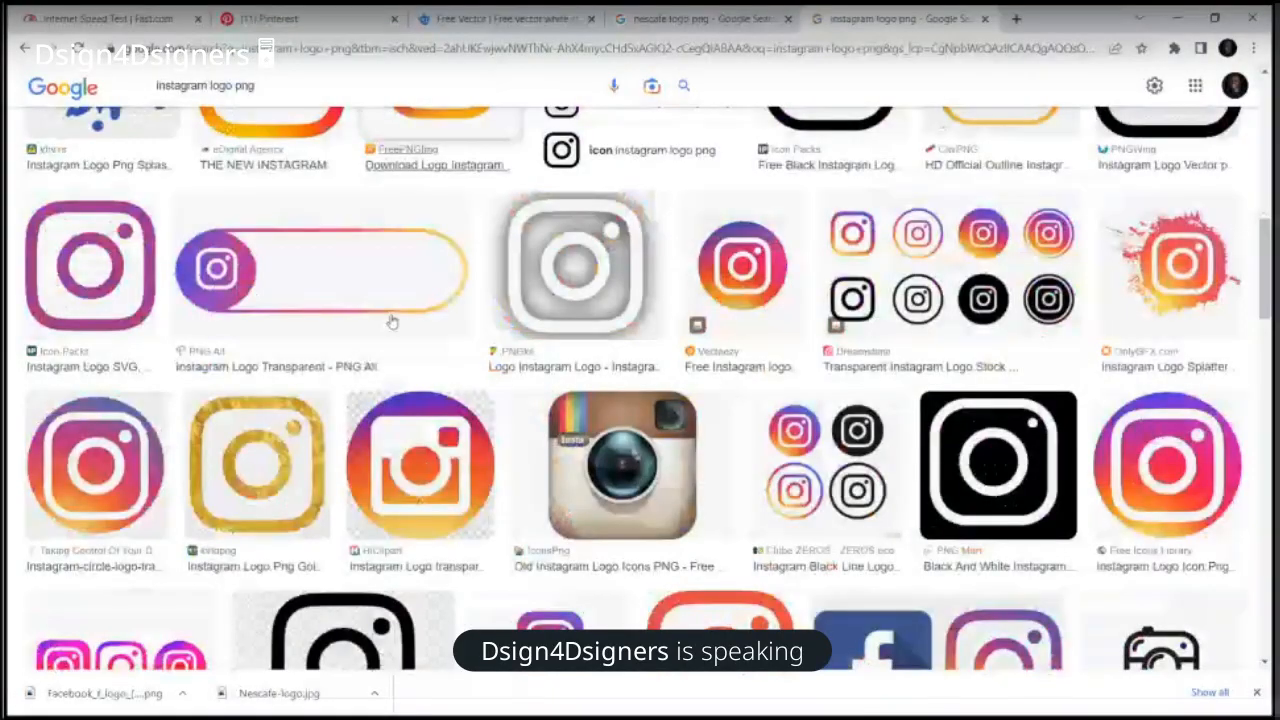
Step: Save the round gradient Instagram logo from the Vecteezy result to the Desktop as a WEBP file
{"action": "scroll", "coordinate": [392, 322], "scroll_direction": "down", "scroll_amount": 4}
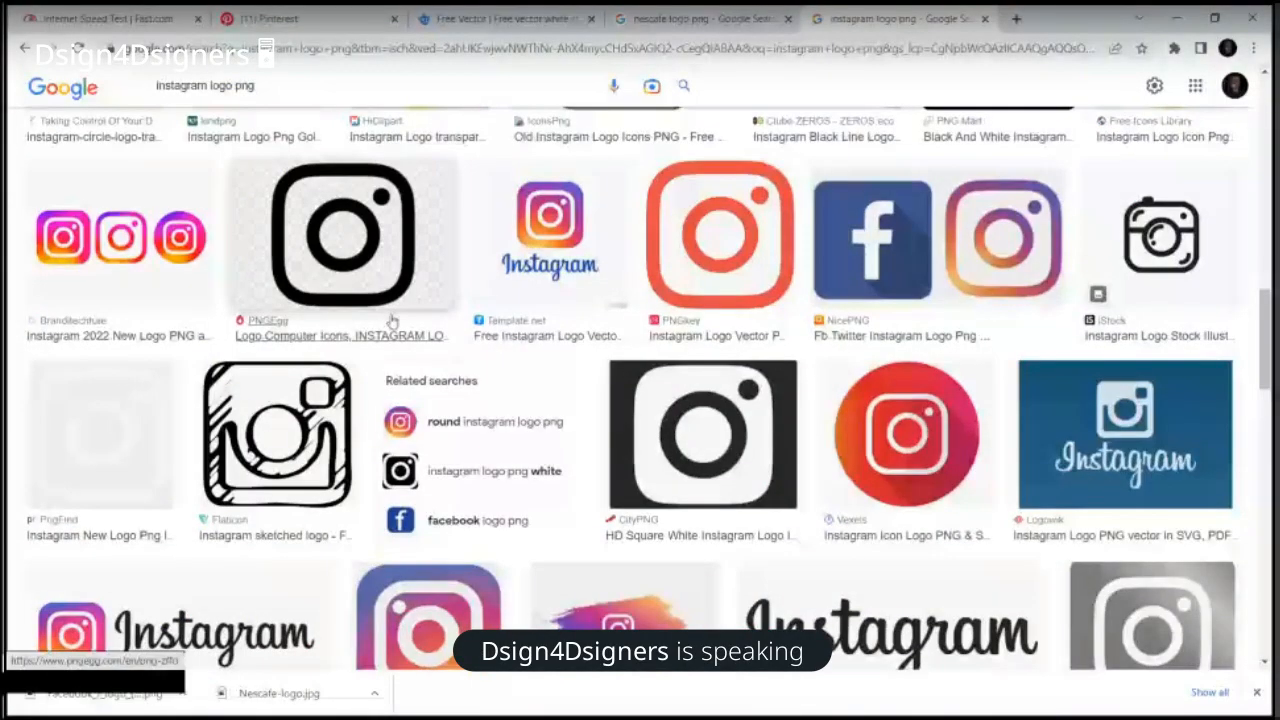
{"action": "scroll", "coordinate": [392, 320], "scroll_direction": "down", "scroll_amount": 6}
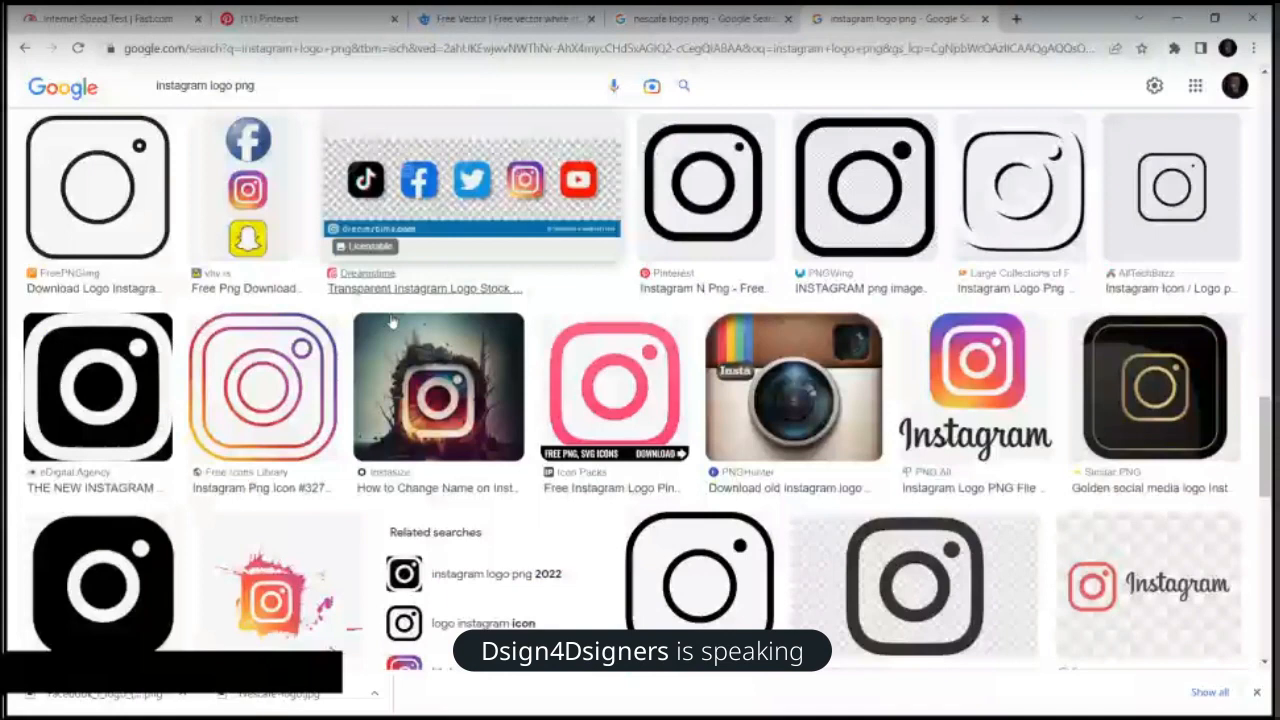
{"action": "scroll", "coordinate": [392, 322], "scroll_direction": "down", "scroll_amount": 10}
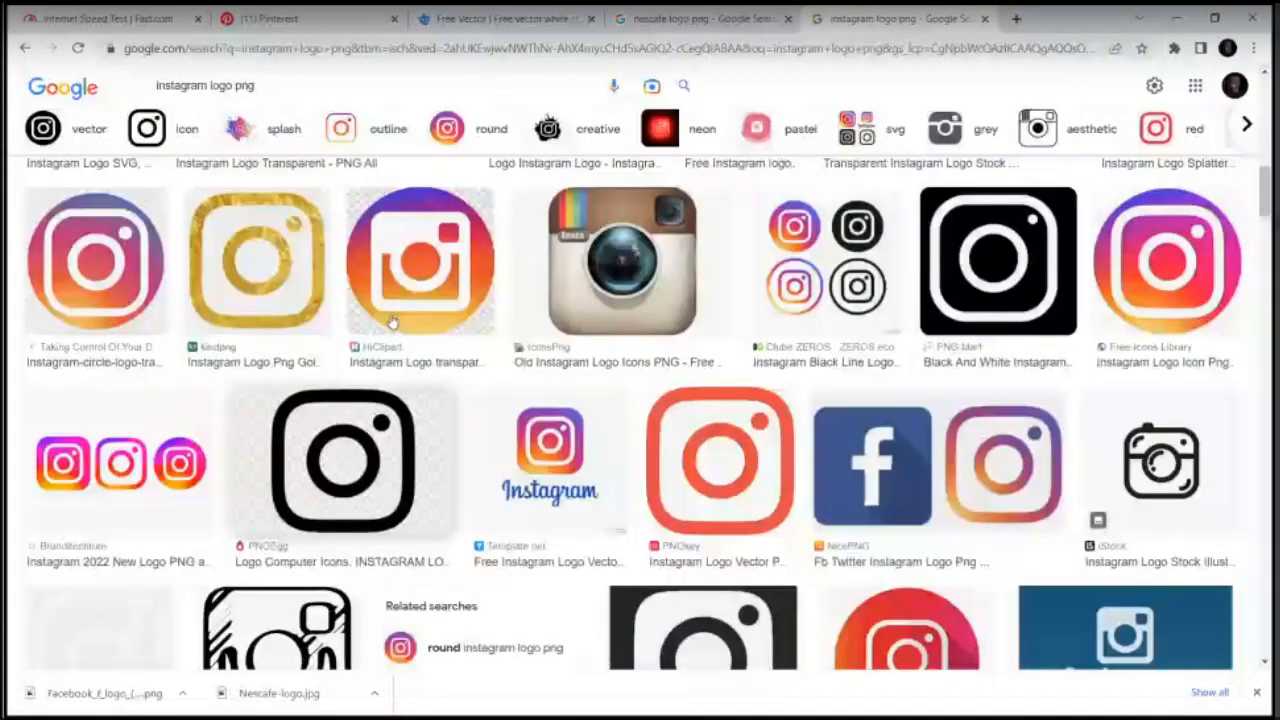
{"action": "scroll", "coordinate": [392, 322], "scroll_direction": "up", "scroll_amount": 4}
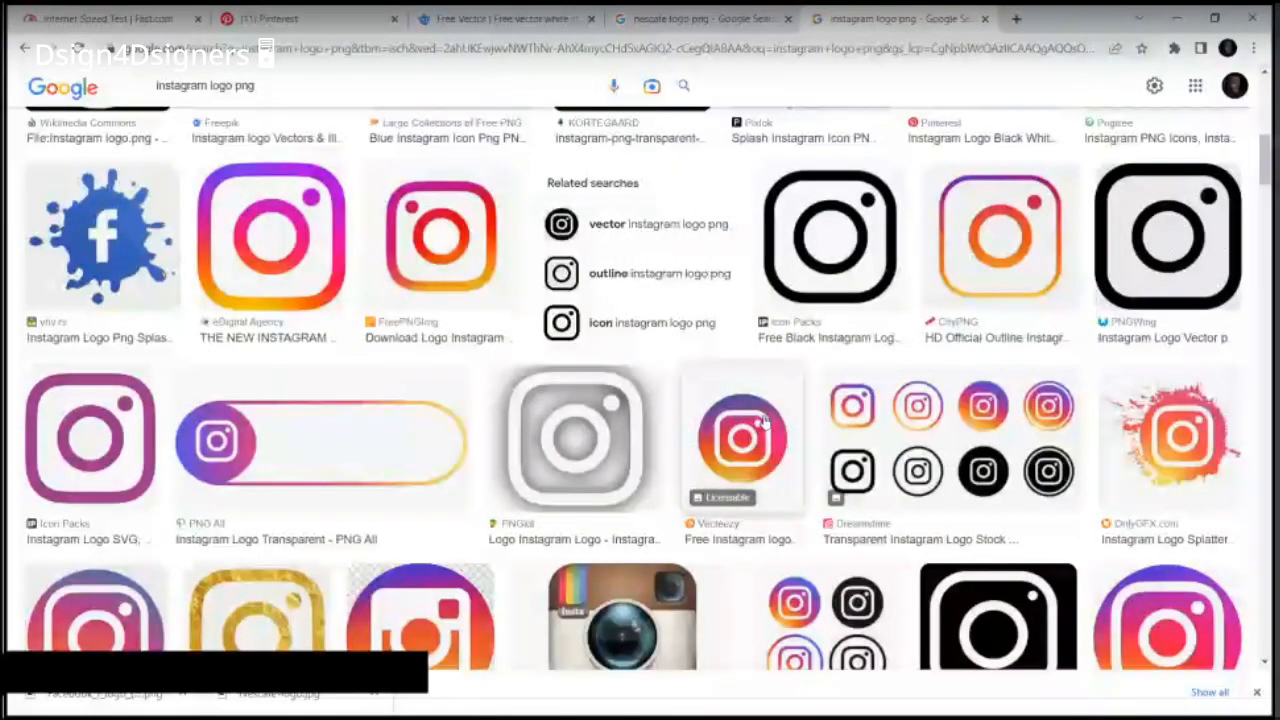
{"action": "left_click", "coordinate": [742, 430]}
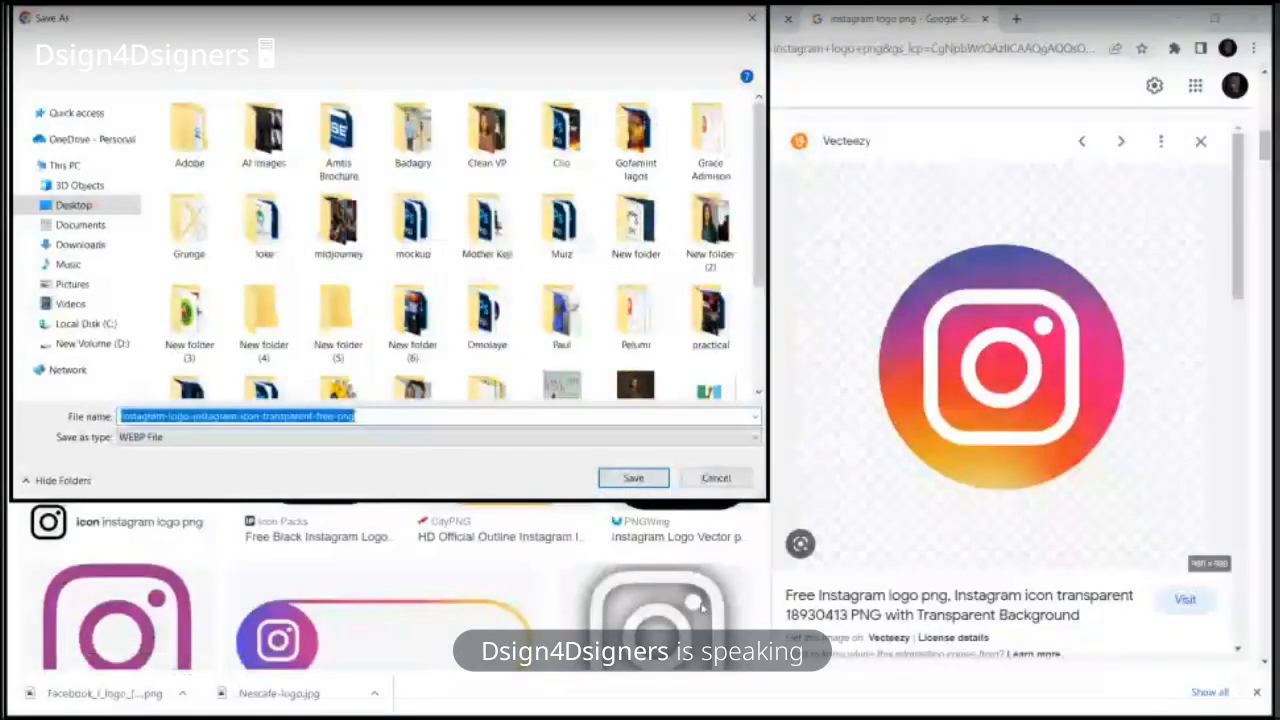
{"action": "key", "text": "Return"}
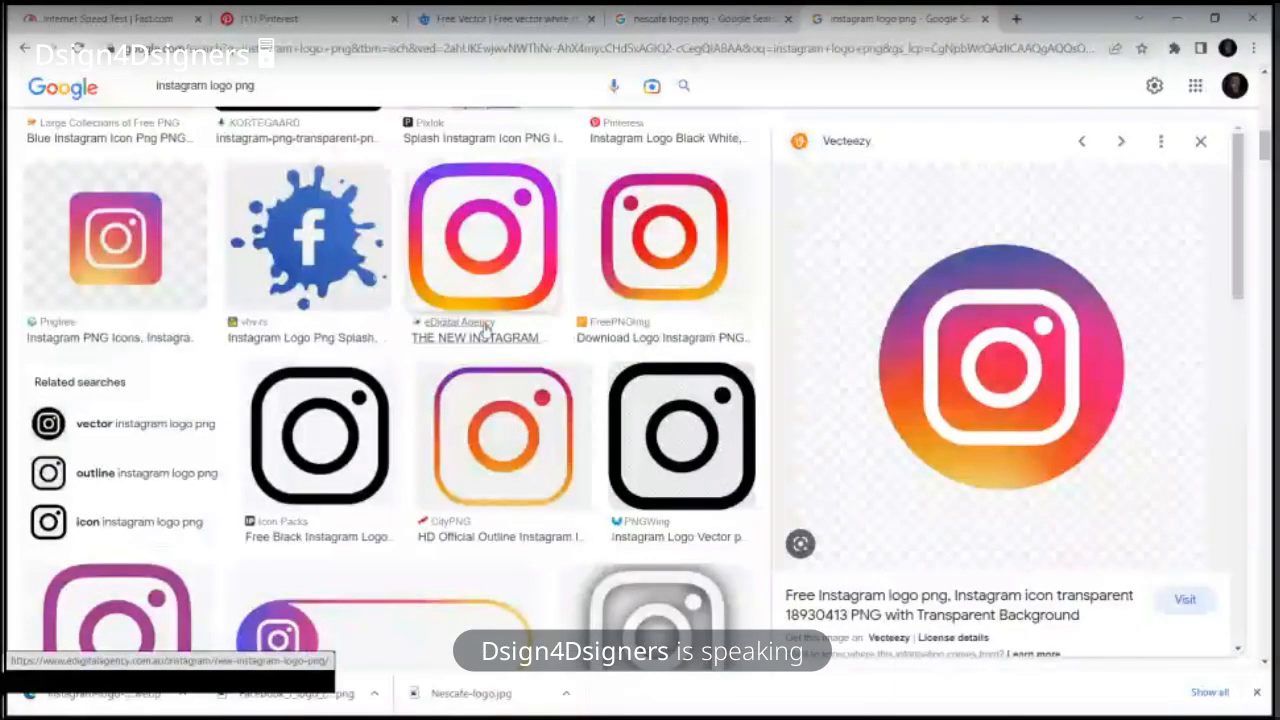
Step: Find the Clube ZEROS result with black square and round Instagram icons and save its image to the Desktop as a WEBP file
{"action": "scroll", "coordinate": [485, 329], "scroll_direction": "up", "scroll_amount": 3}
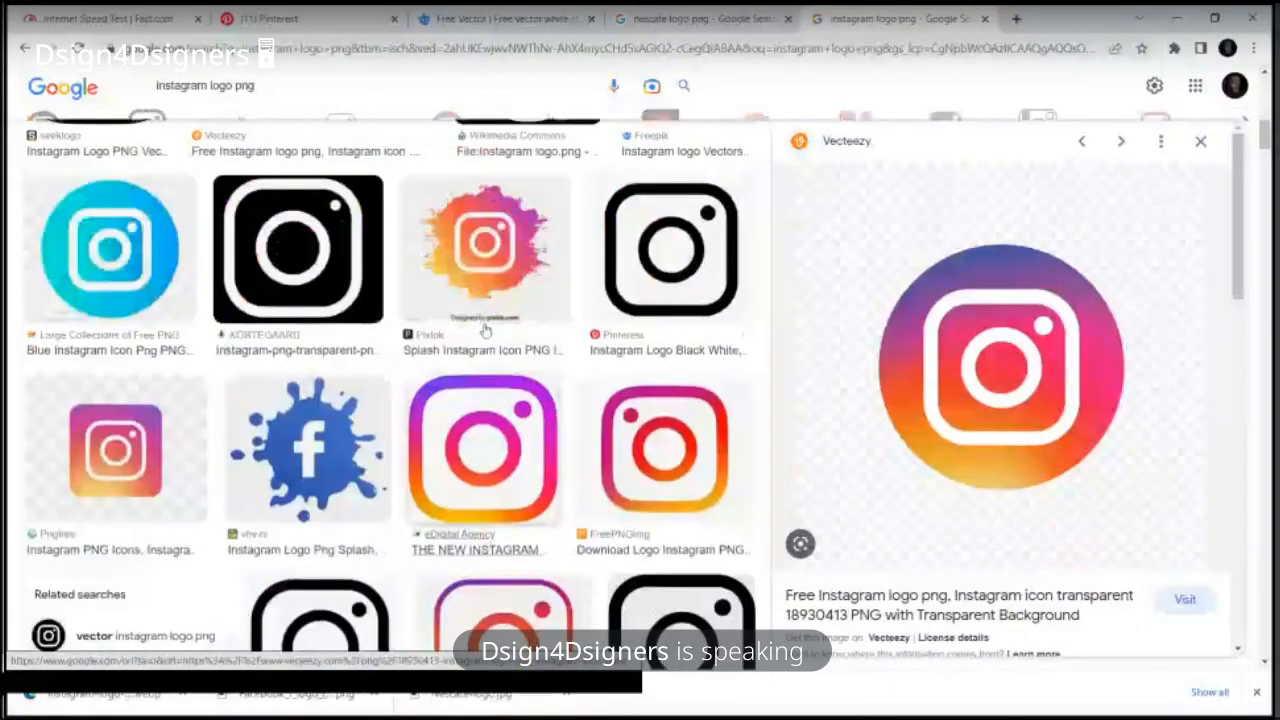
{"action": "scroll", "coordinate": [485, 329], "scroll_direction": "up", "scroll_amount": 4}
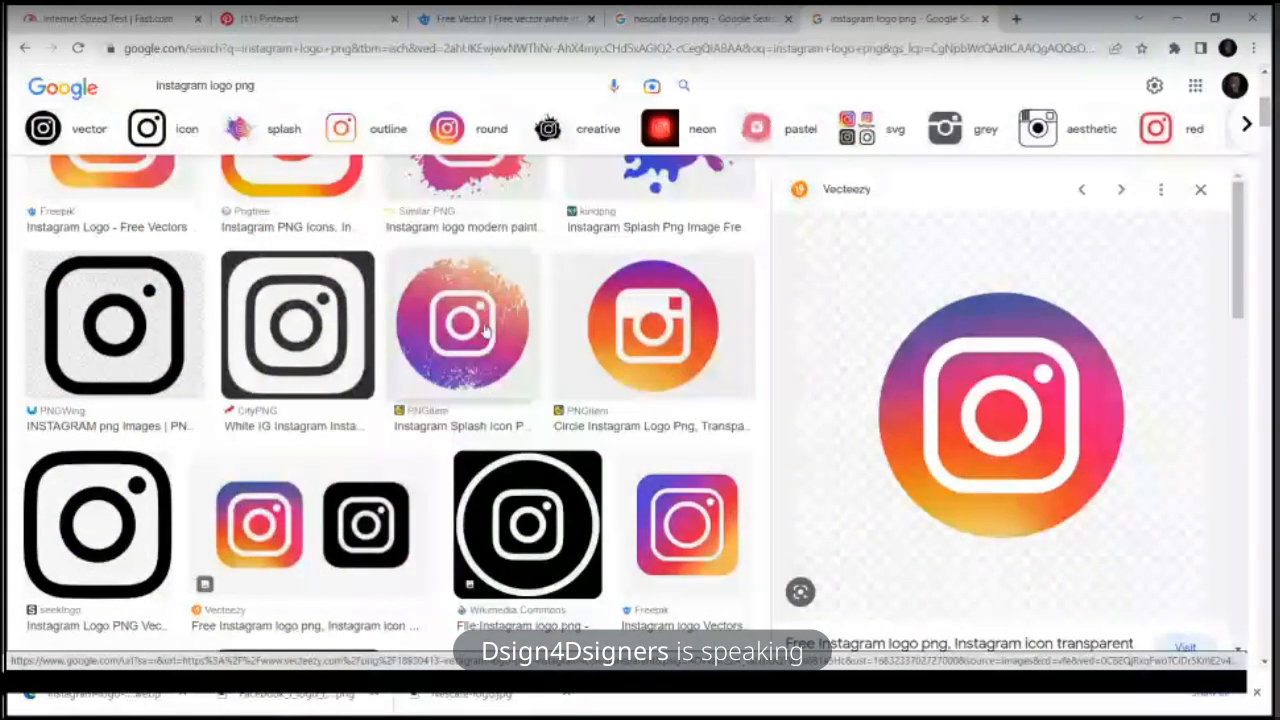
{"action": "scroll", "coordinate": [485, 329], "scroll_direction": "up", "scroll_amount": 2}
{"action": "scroll", "coordinate": [485, 329], "scroll_direction": "down", "scroll_amount": 7}
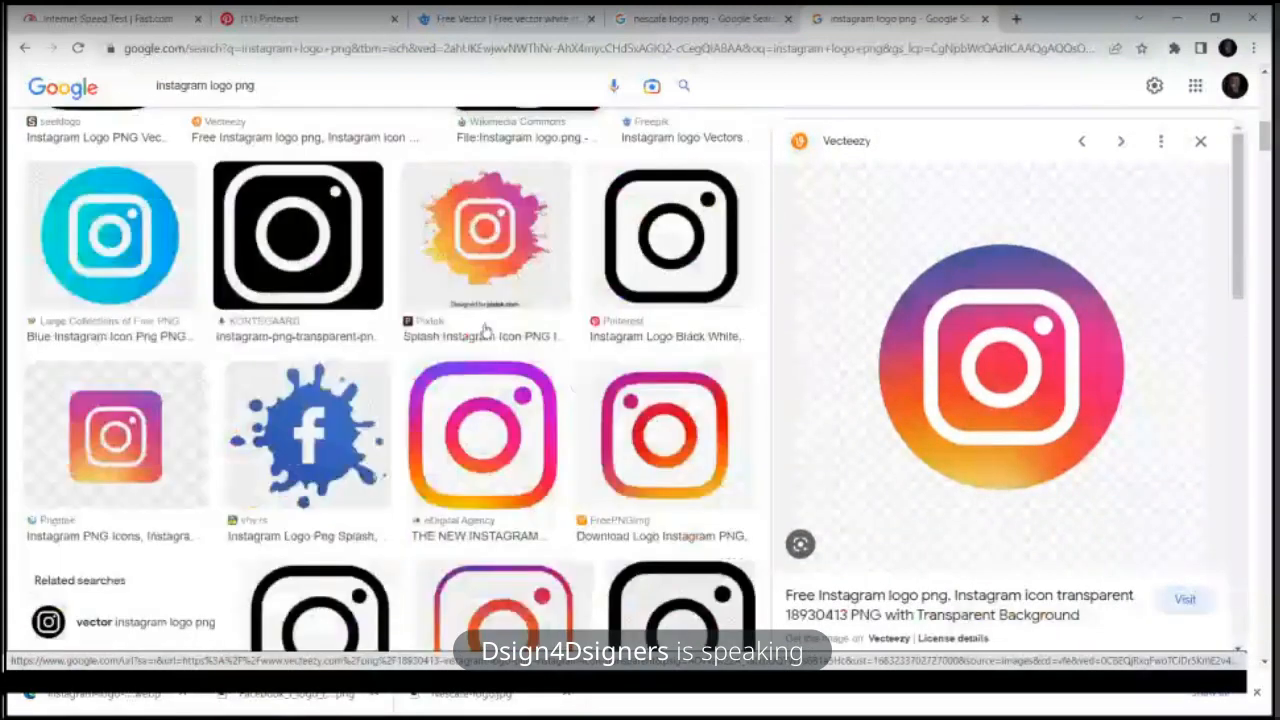
{"action": "scroll", "coordinate": [485, 329], "scroll_direction": "down", "scroll_amount": 4}
{"action": "scroll", "coordinate": [485, 329], "scroll_direction": "down", "scroll_amount": 8}
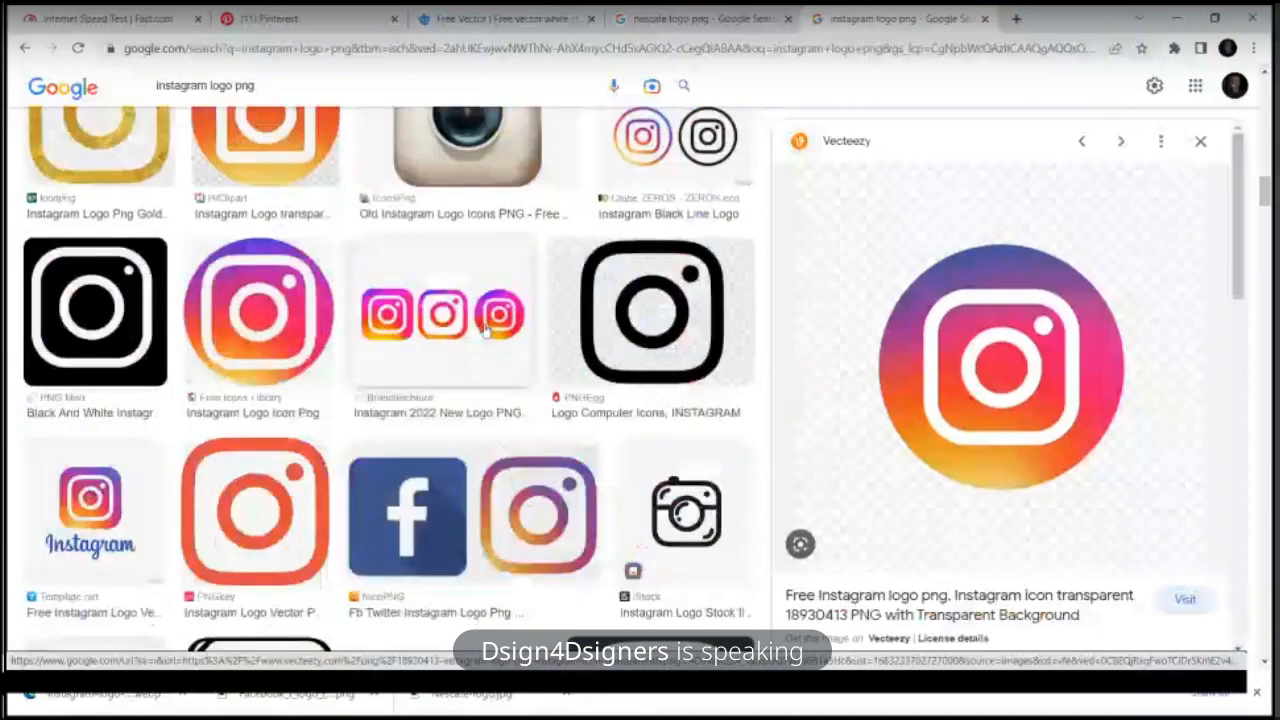
{"action": "scroll", "coordinate": [485, 329], "scroll_direction": "down", "scroll_amount": 7}
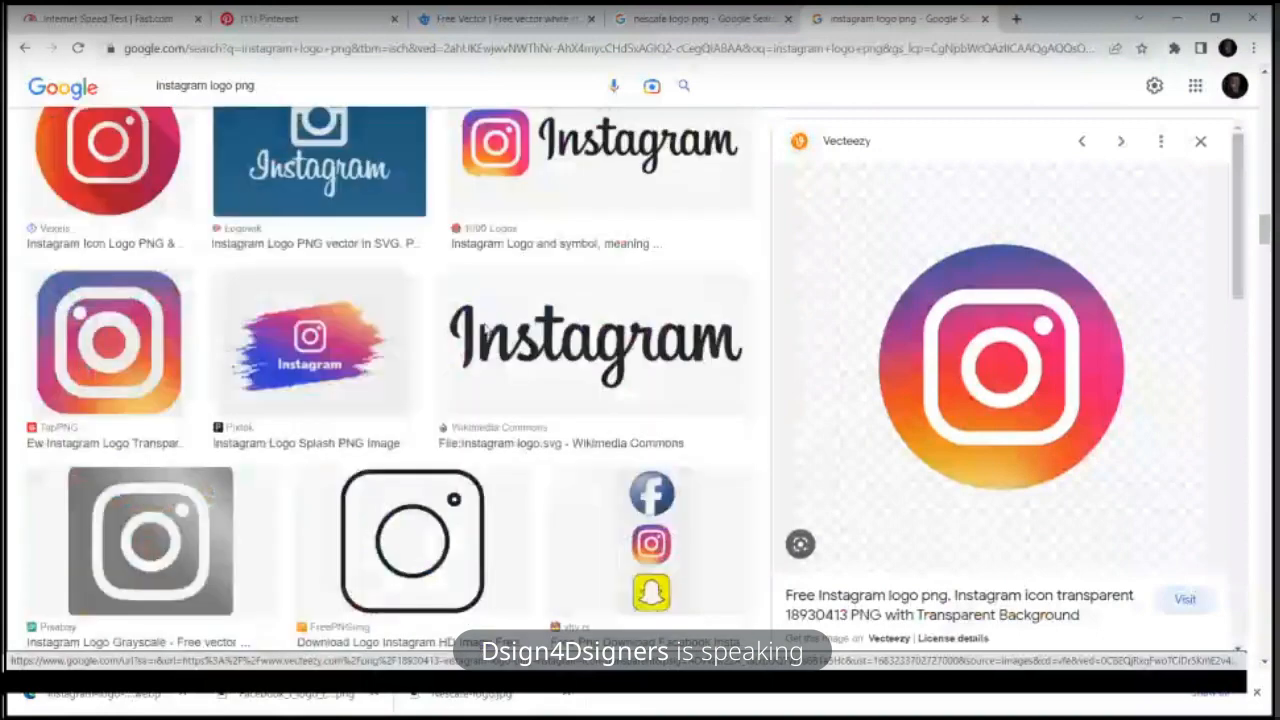
{"action": "scroll", "coordinate": [485, 329], "scroll_direction": "up", "scroll_amount": 1}
{"action": "scroll", "coordinate": [485, 329], "scroll_direction": "down", "scroll_amount": 5}
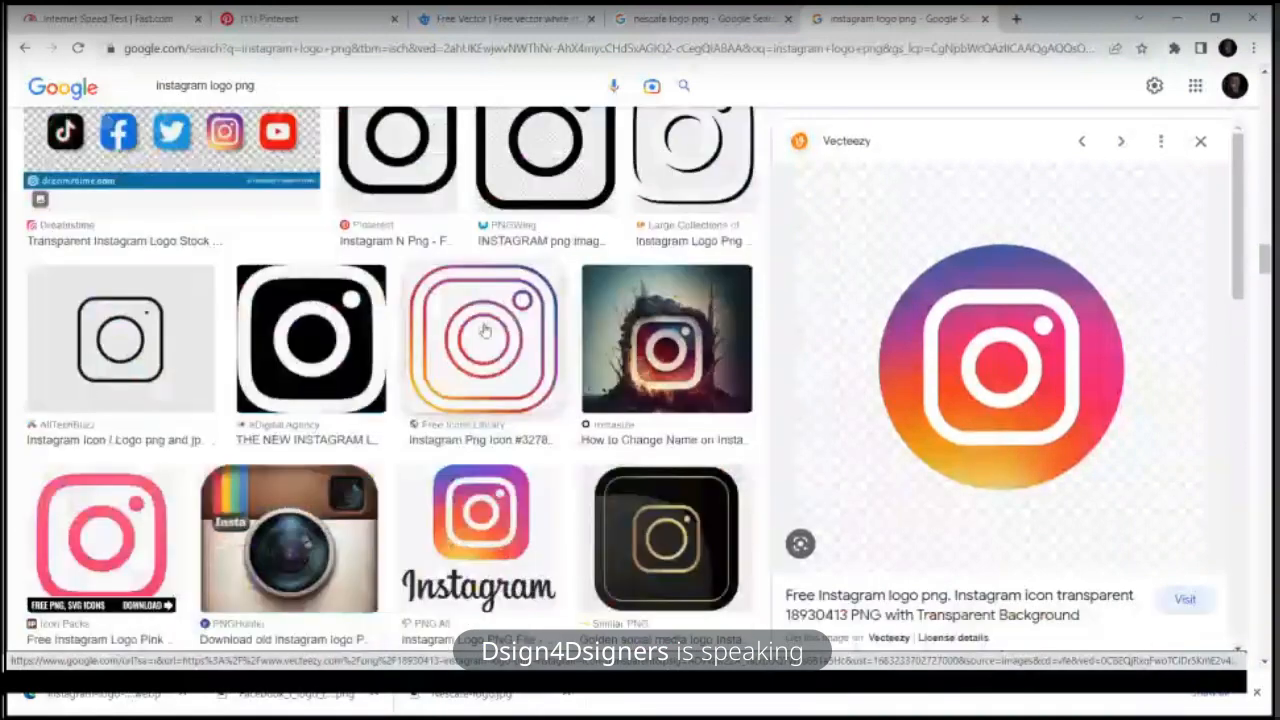
{"action": "scroll", "coordinate": [485, 329], "scroll_direction": "down", "scroll_amount": 5}
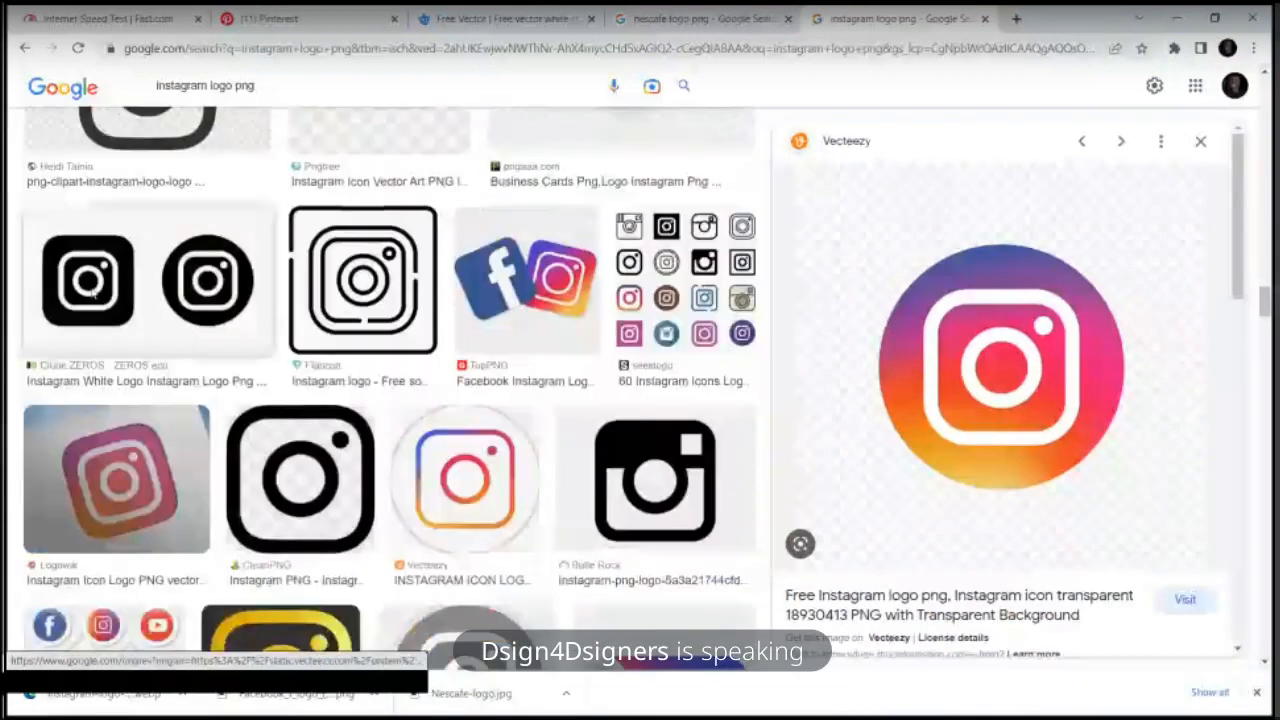
{"action": "left_click", "coordinate": [92, 291]}
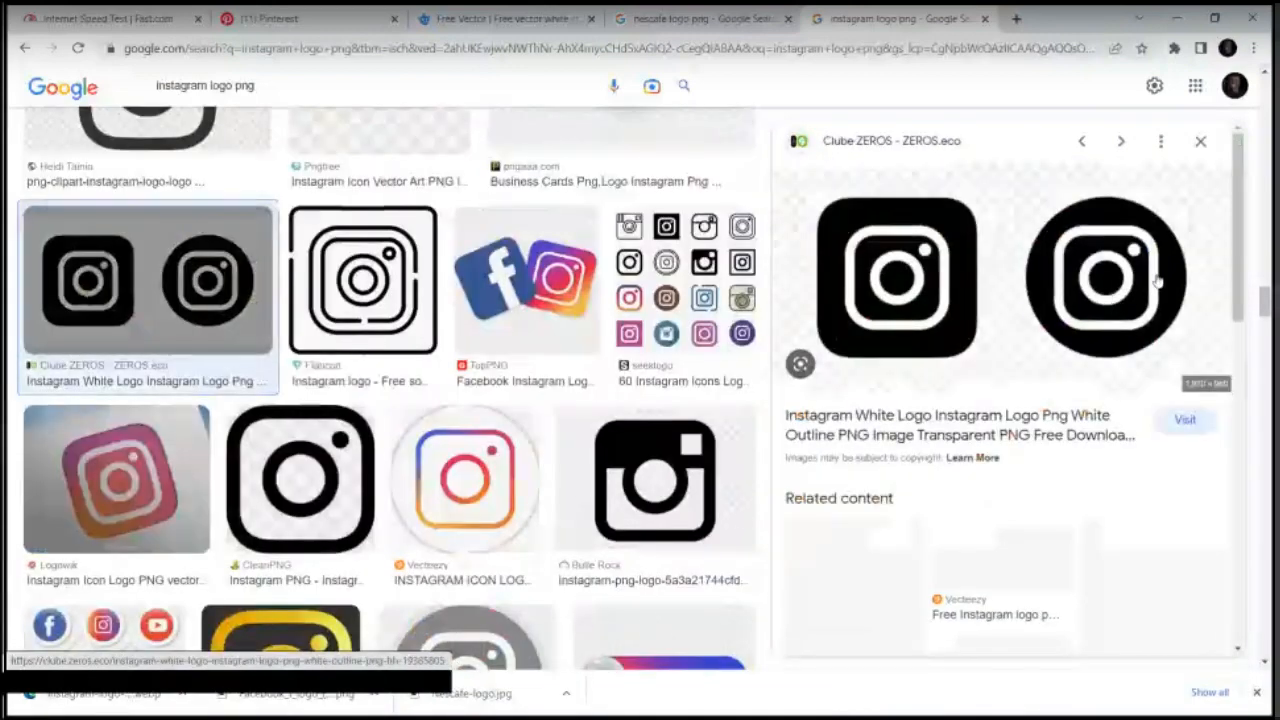
{"action": "right_click", "coordinate": [1084, 289]}
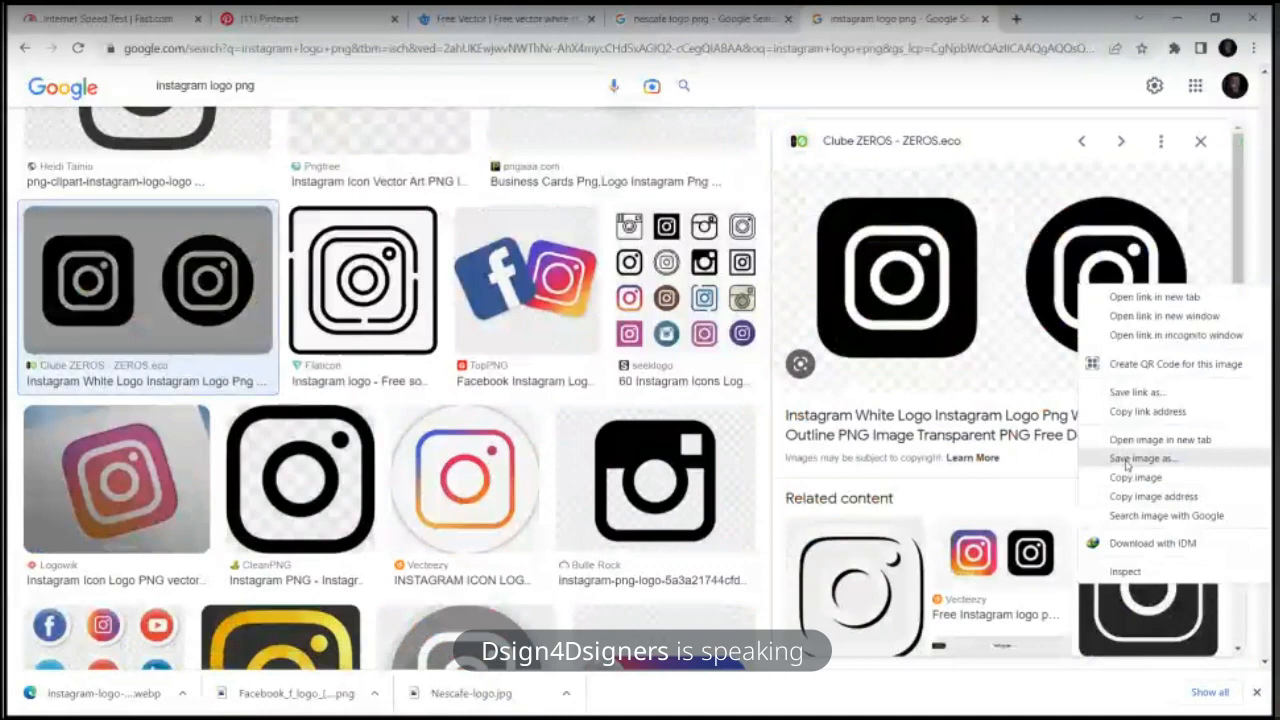
{"action": "left_click", "coordinate": [1127, 462]}
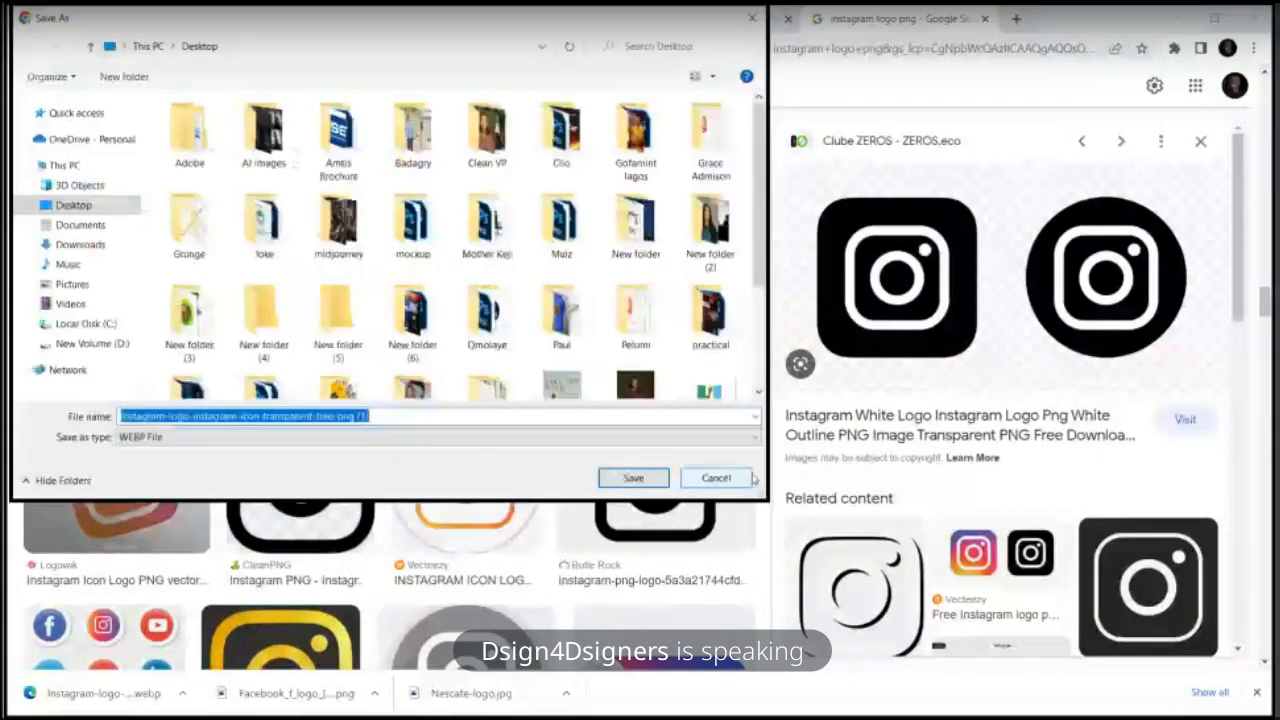
{"action": "key", "text": "Return"}
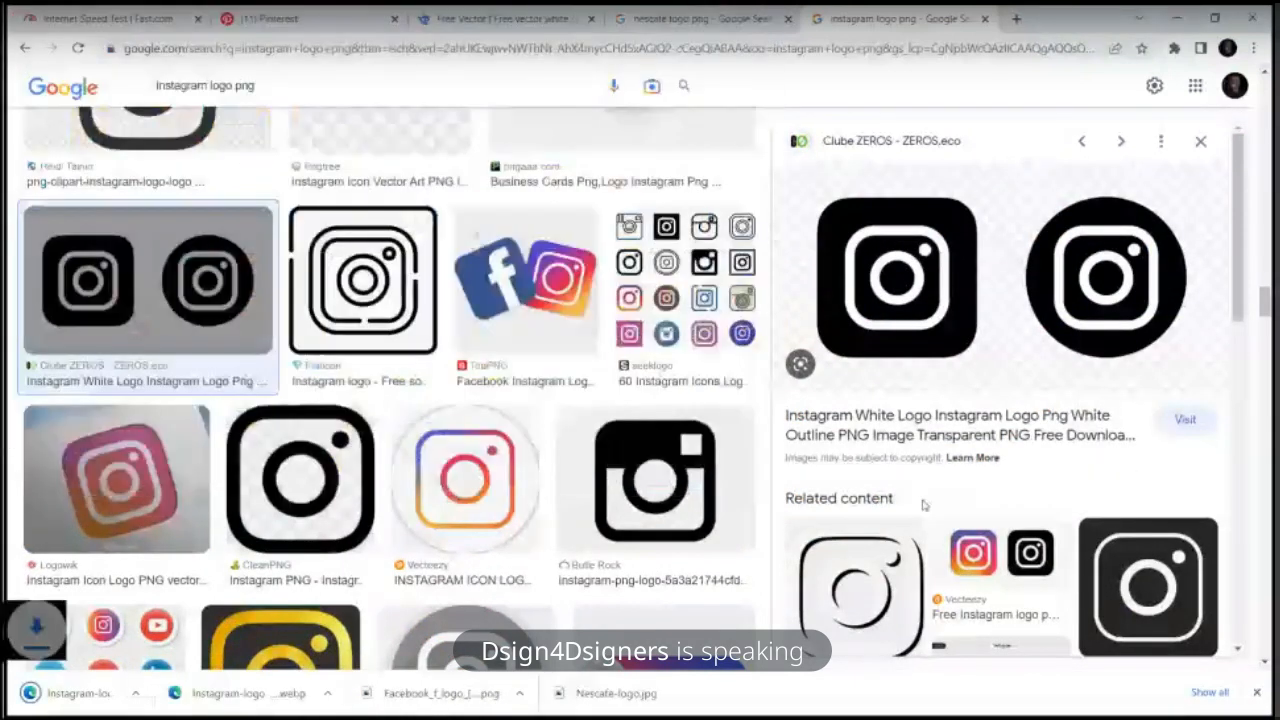
Step: Open the Vecteezy page of the round gradient Instagram logo and start its download
{"action": "left_click_drag", "start_coordinate": [1265, 302], "coordinate": [1187, 85]}
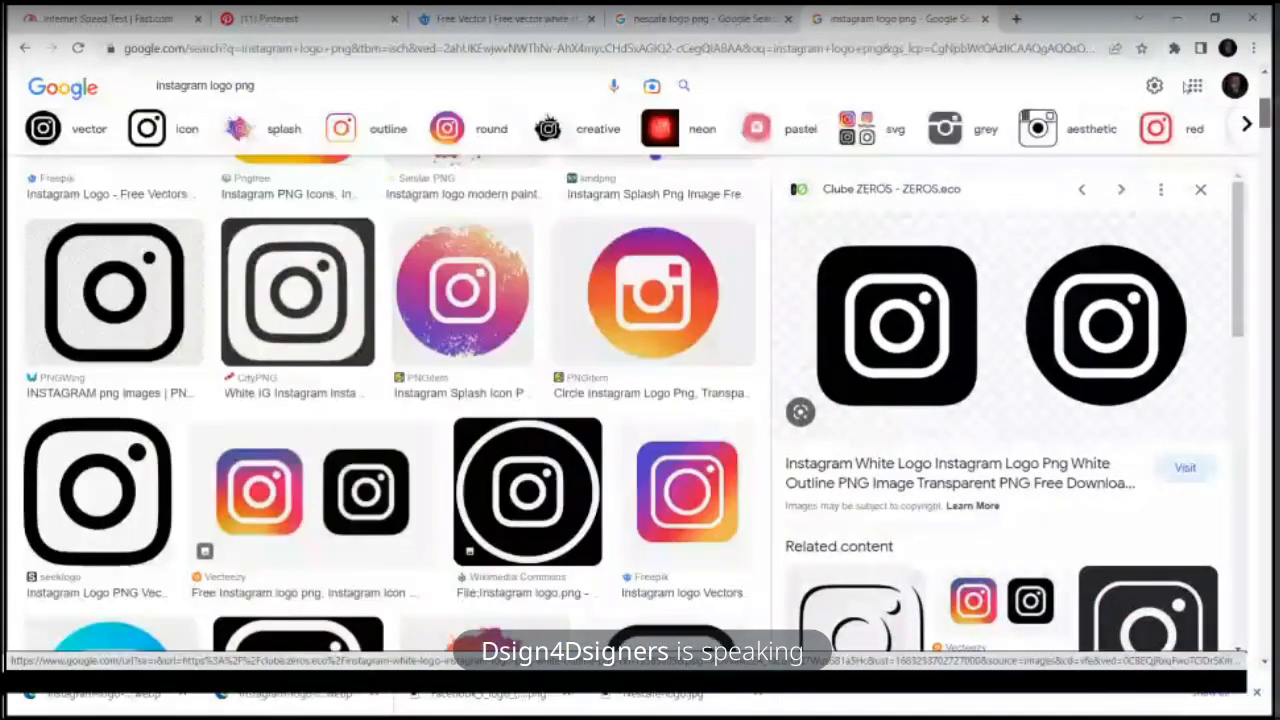
{"action": "scroll", "coordinate": [450, 440], "scroll_direction": "up", "scroll_amount": 5}
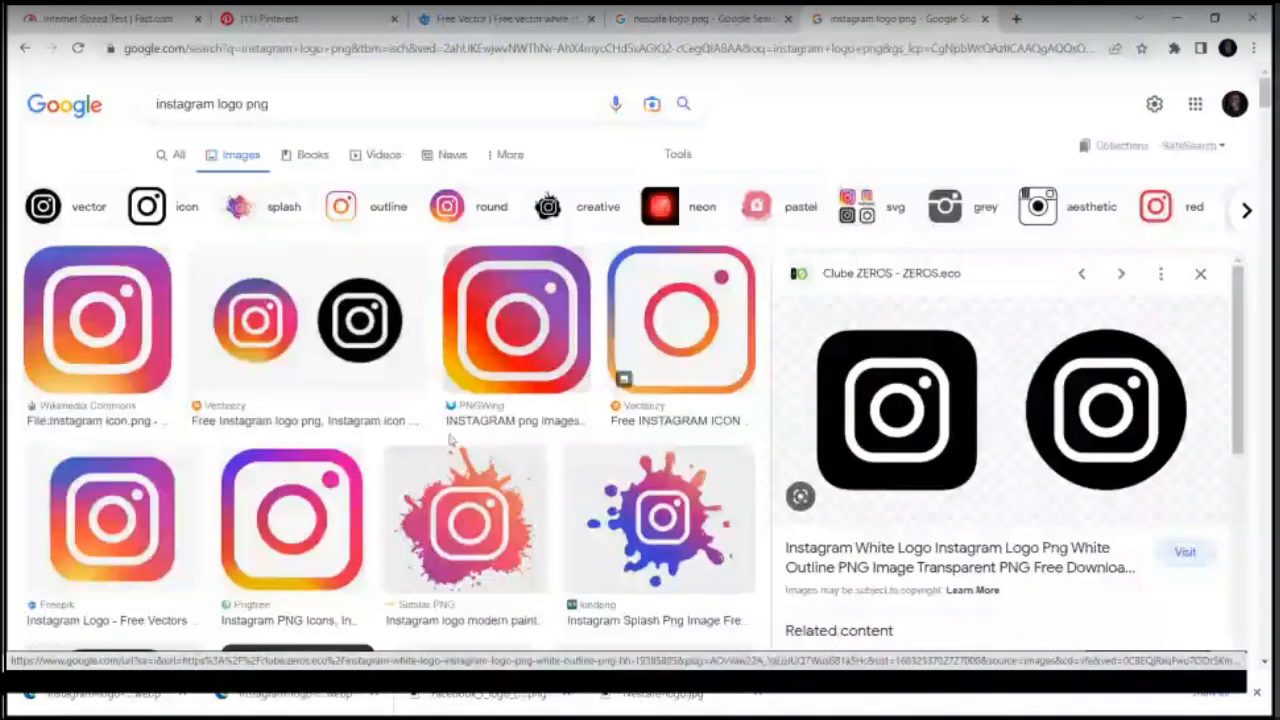
{"action": "scroll", "coordinate": [537, 418], "scroll_direction": "down", "scroll_amount": 3}
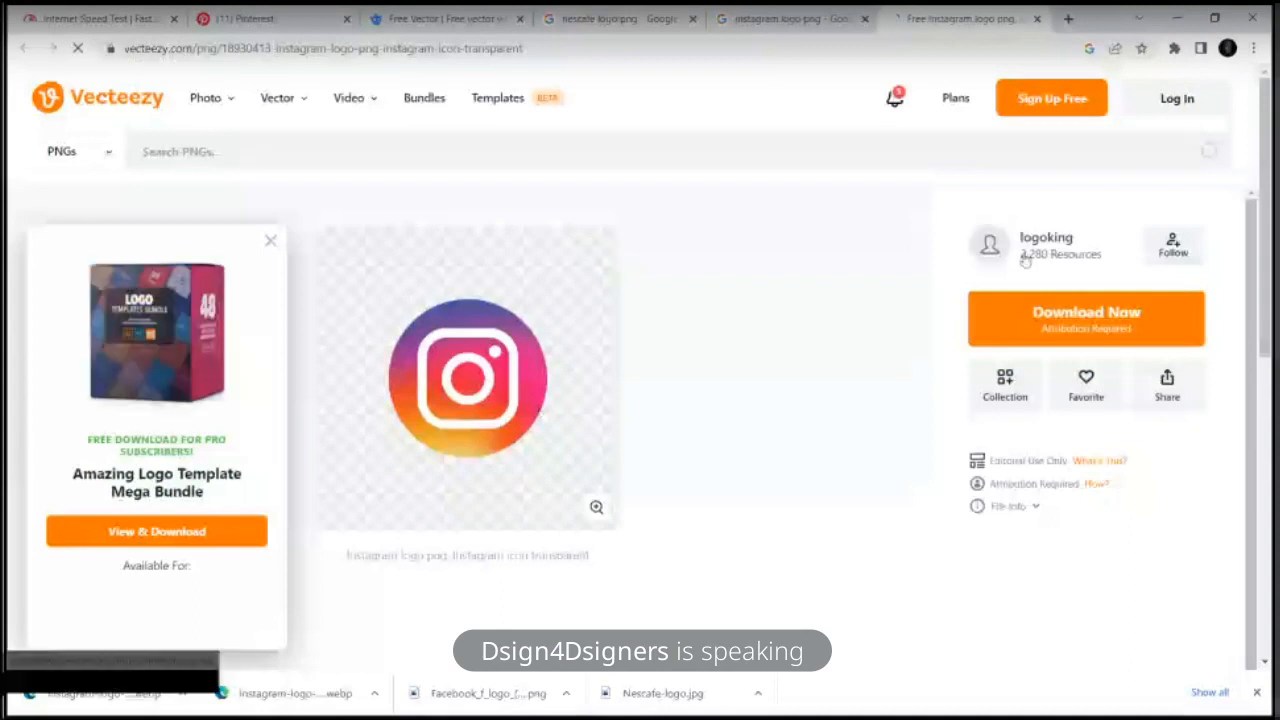
{"action": "left_click", "coordinate": [1070, 328]}
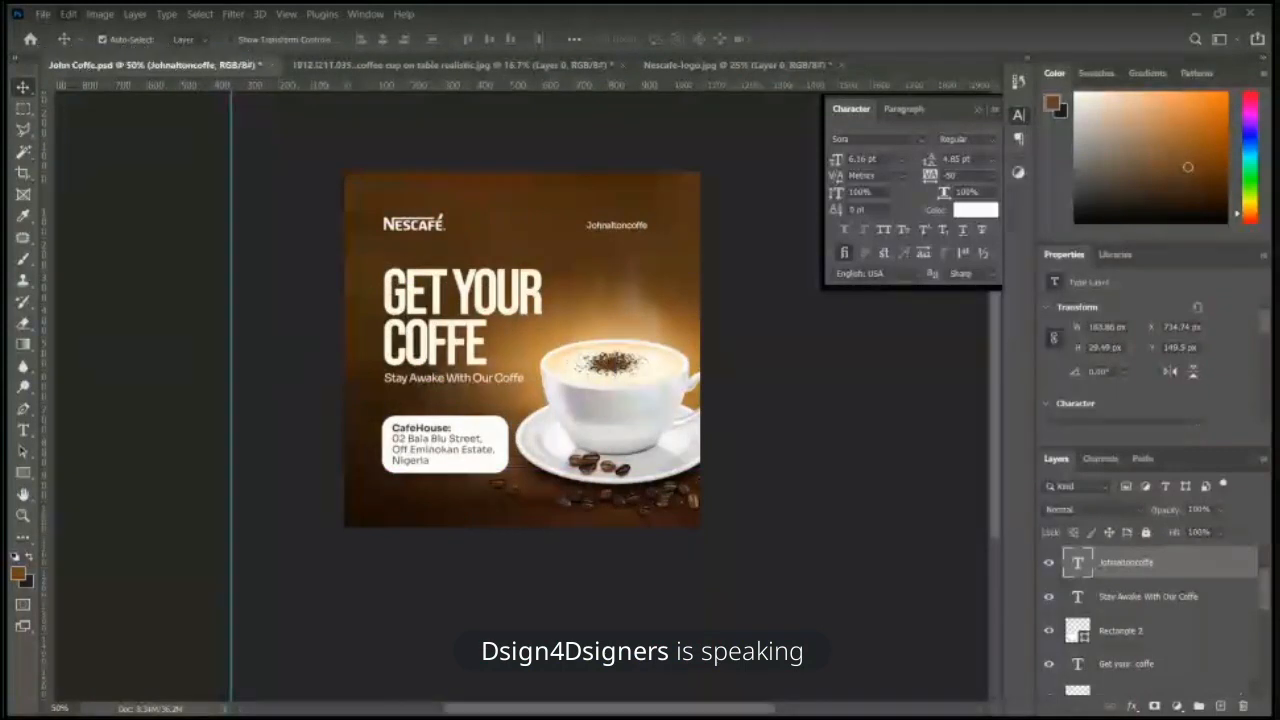
Step: Switch to Photoshop and open Facebook_f_logo_(2021).svg.png from the Desktop
{"action": "key", "text": "ctrl+o"}
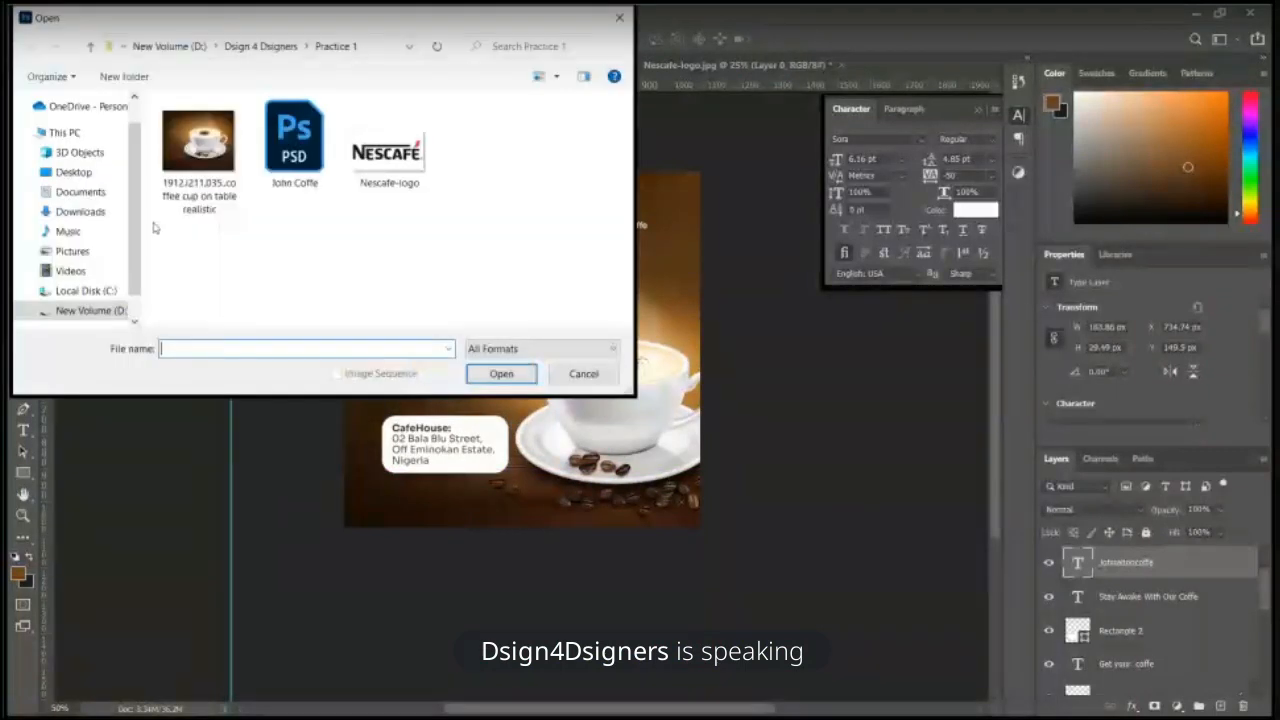
{"action": "left_click", "coordinate": [86, 171]}
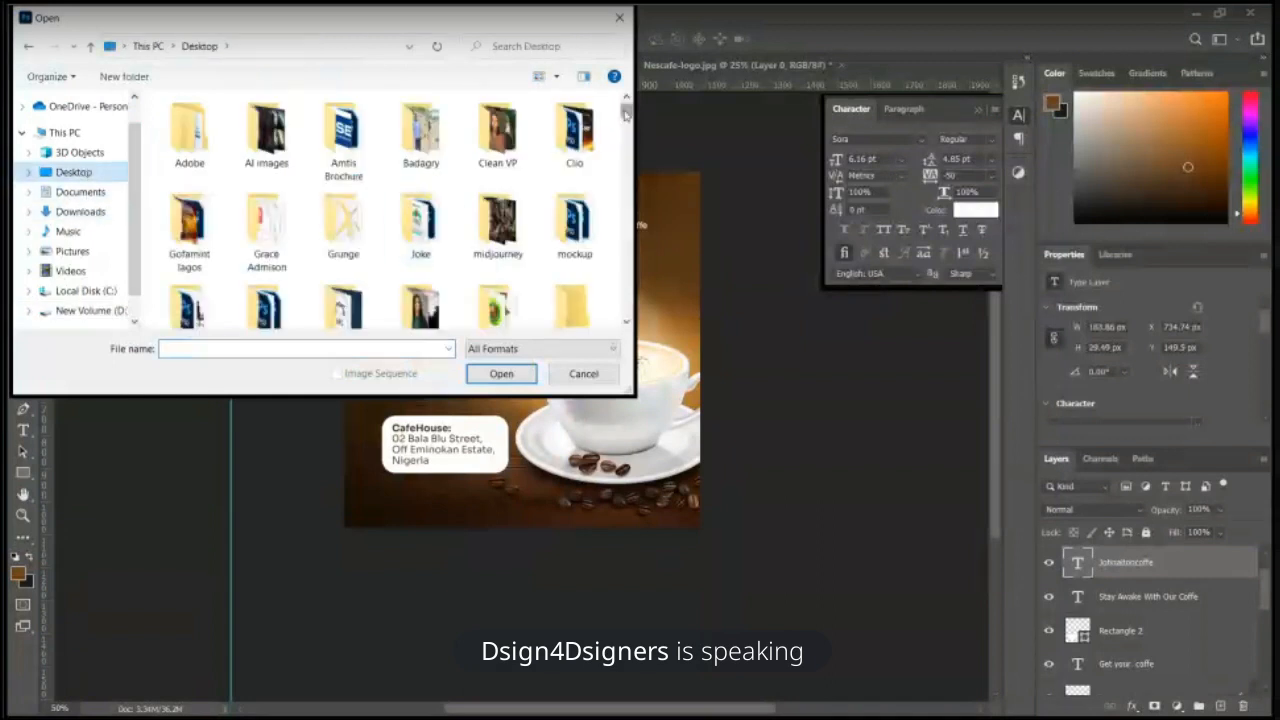
{"action": "left_click_drag", "start_coordinate": [627, 111], "coordinate": [627, 116]}
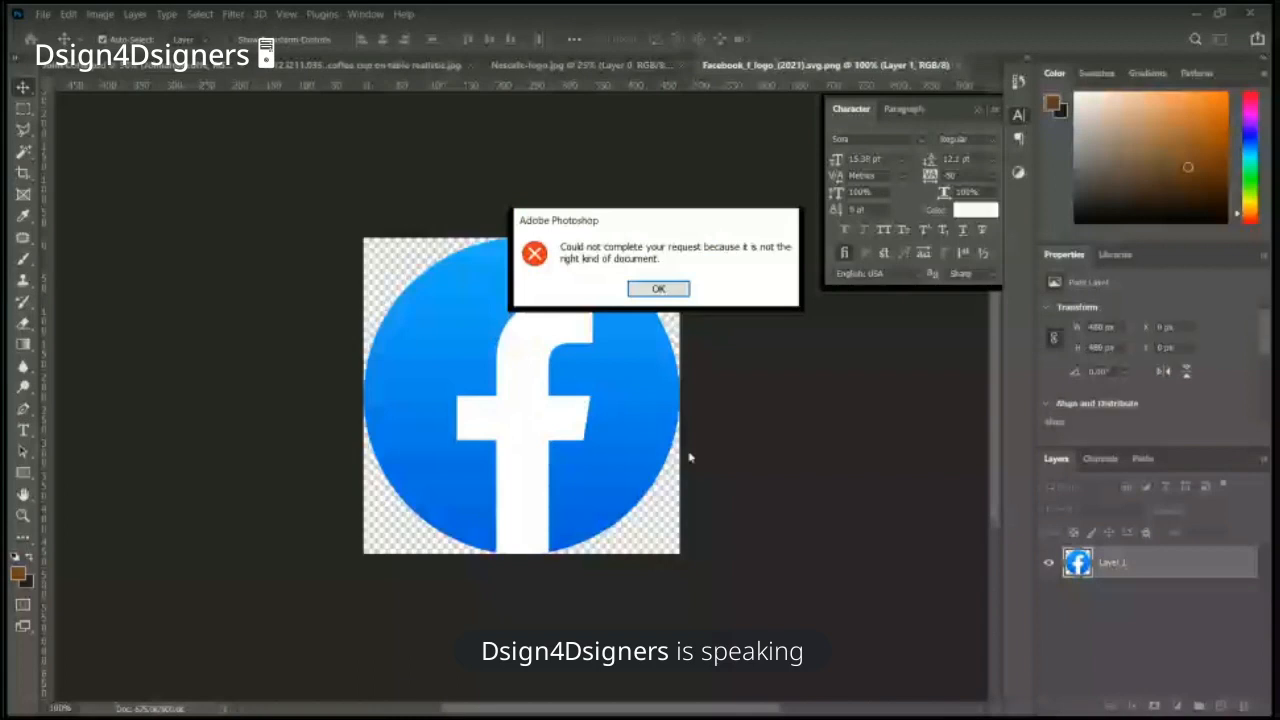
{"action": "left_click", "coordinate": [659, 289]}
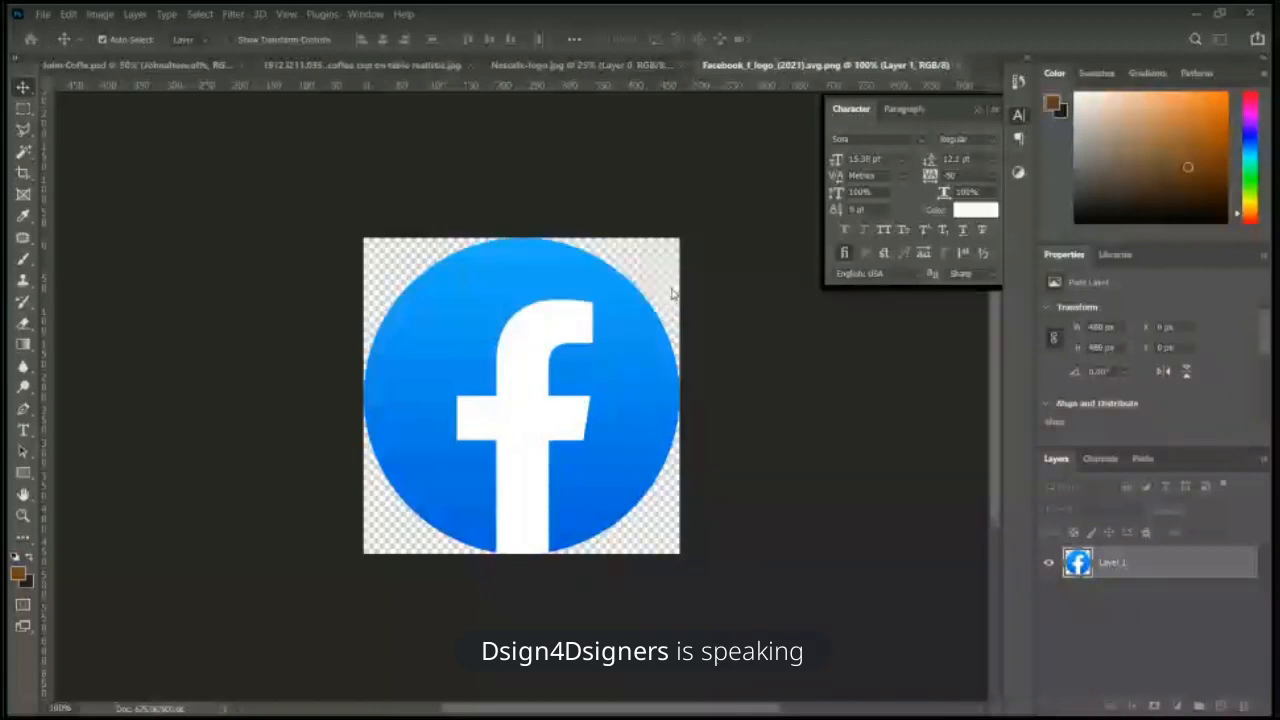
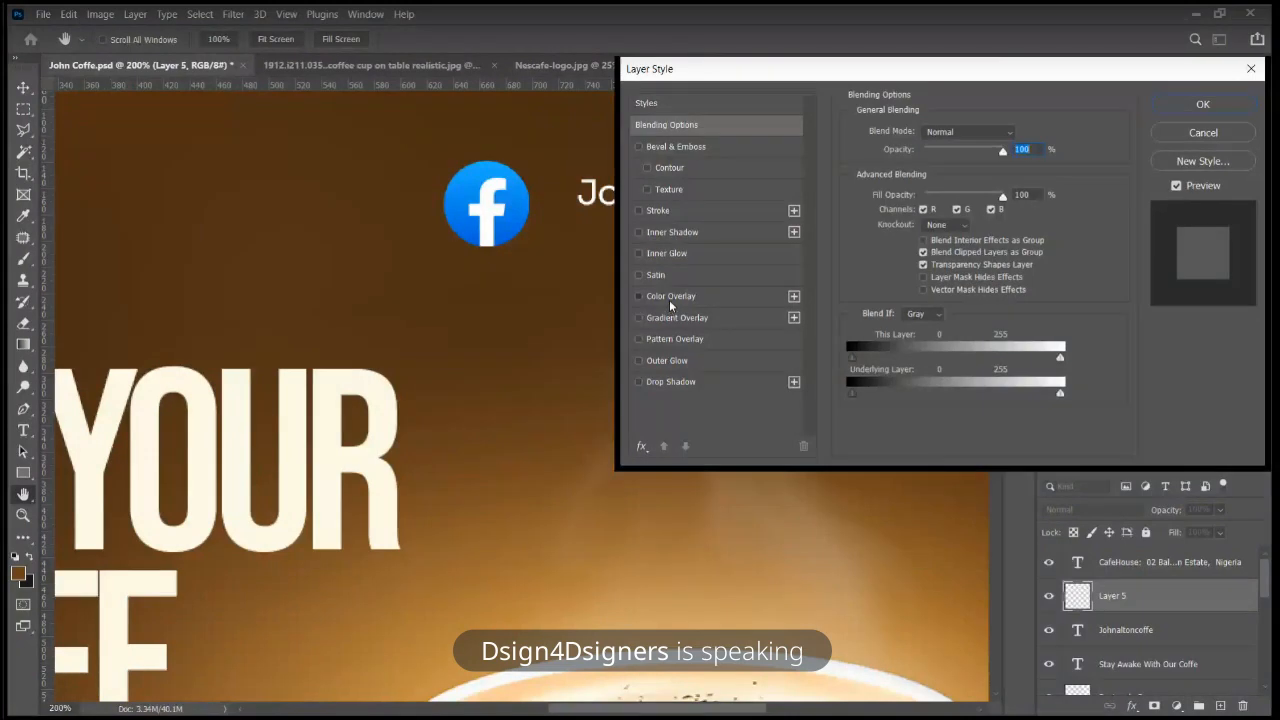
Step: Try a white Color Overlay at 100% opacity on the Facebook logo layer
{"action": "left_click", "coordinate": [669, 297]}
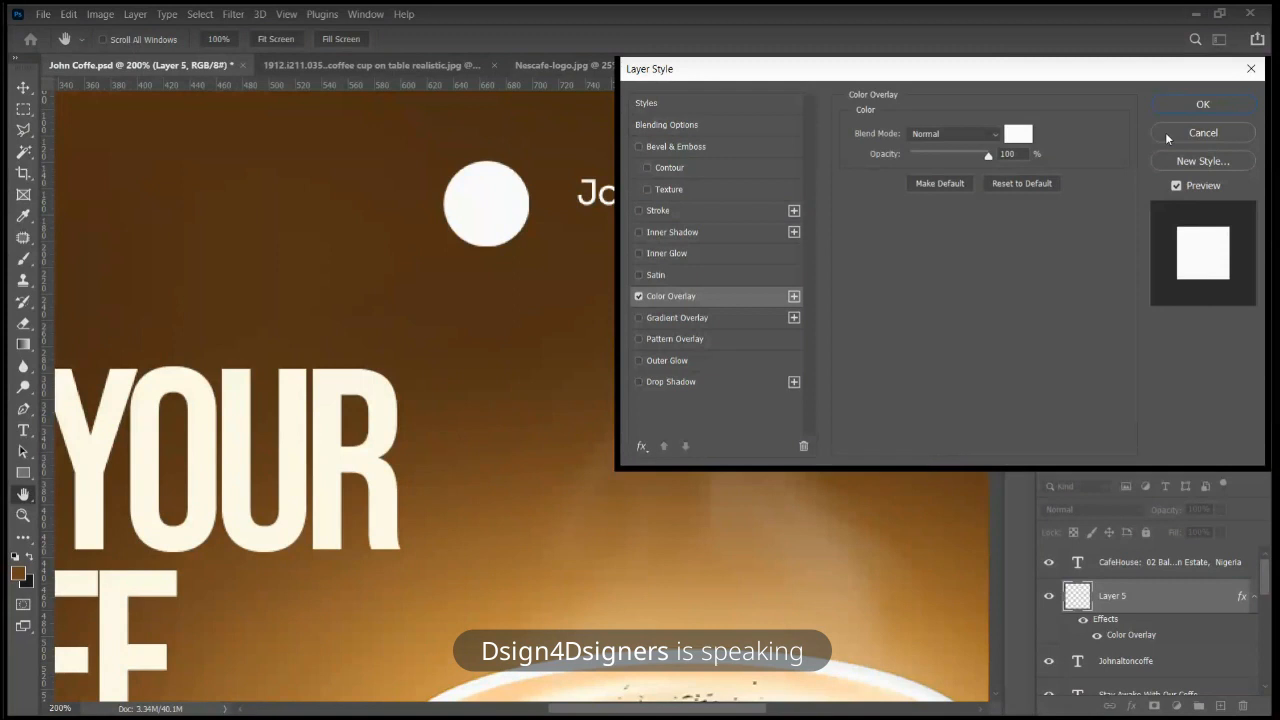
{"action": "left_click", "coordinate": [1203, 133]}
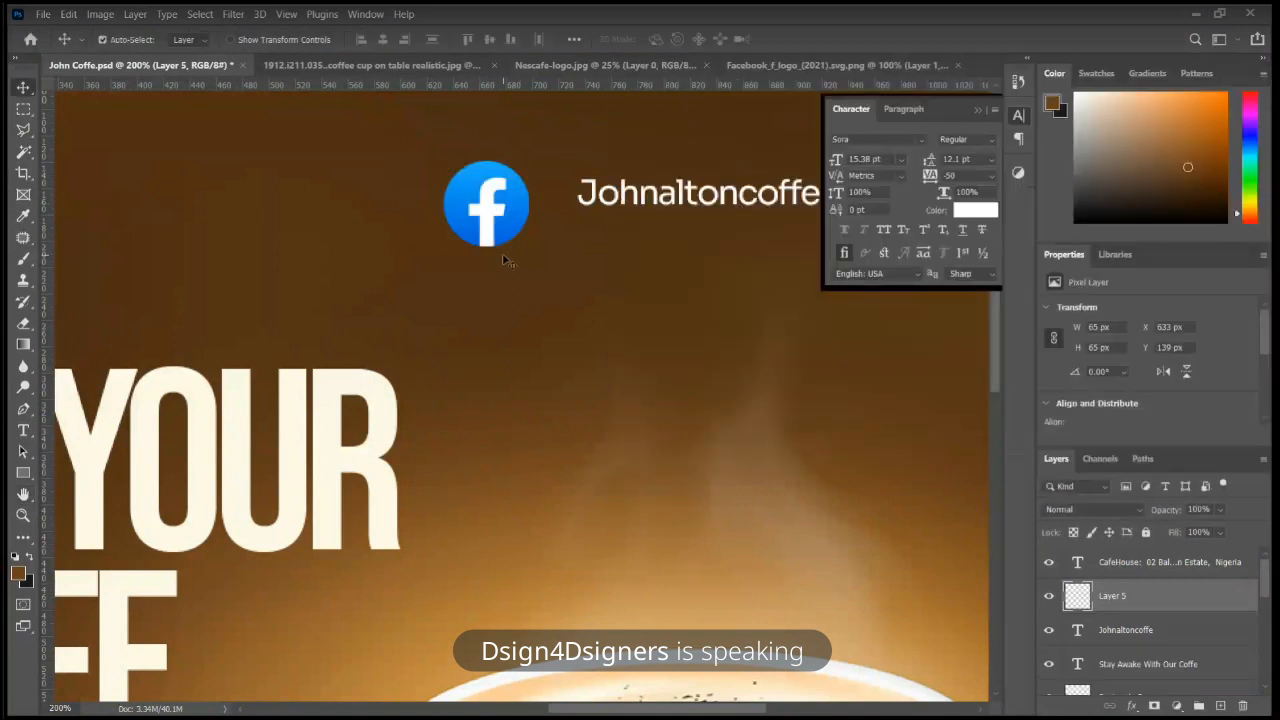
Step: Cut the white f out of the Facebook logo beside Johnaltoncoffe using the Magic Wand Tool
{"action": "left_click", "coordinate": [24, 151]}
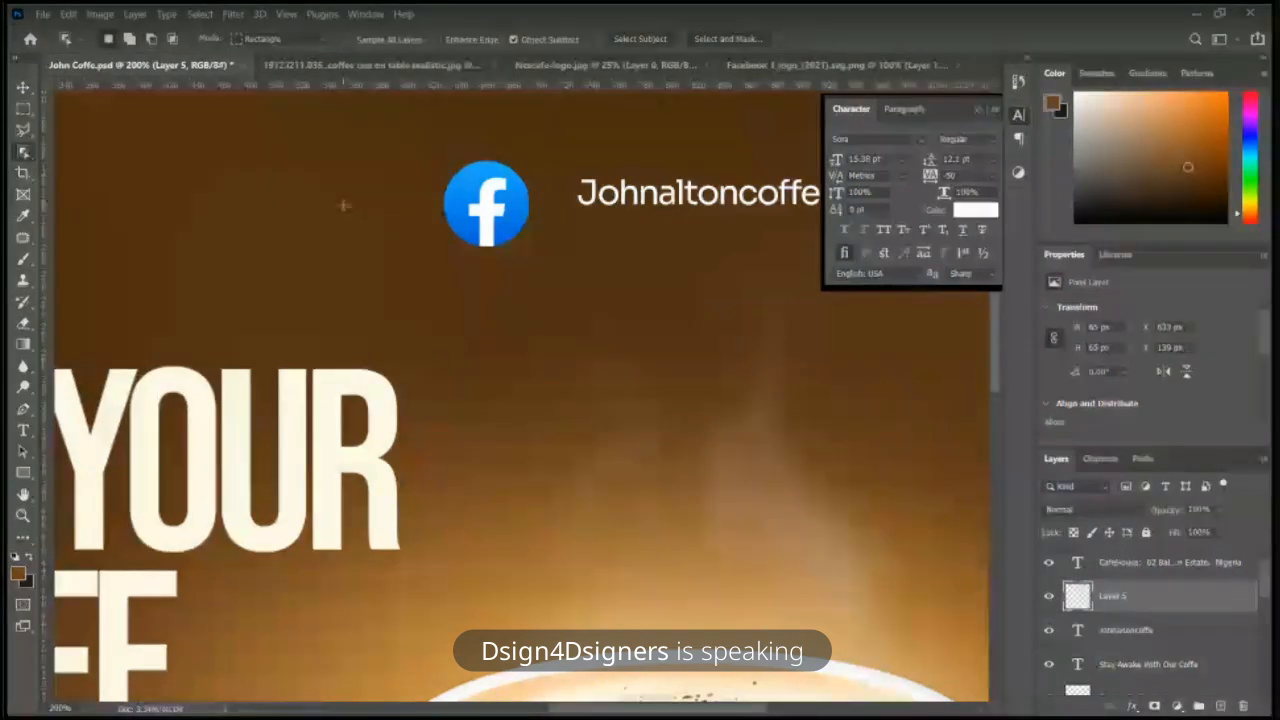
{"action": "left_click", "coordinate": [24, 151]}
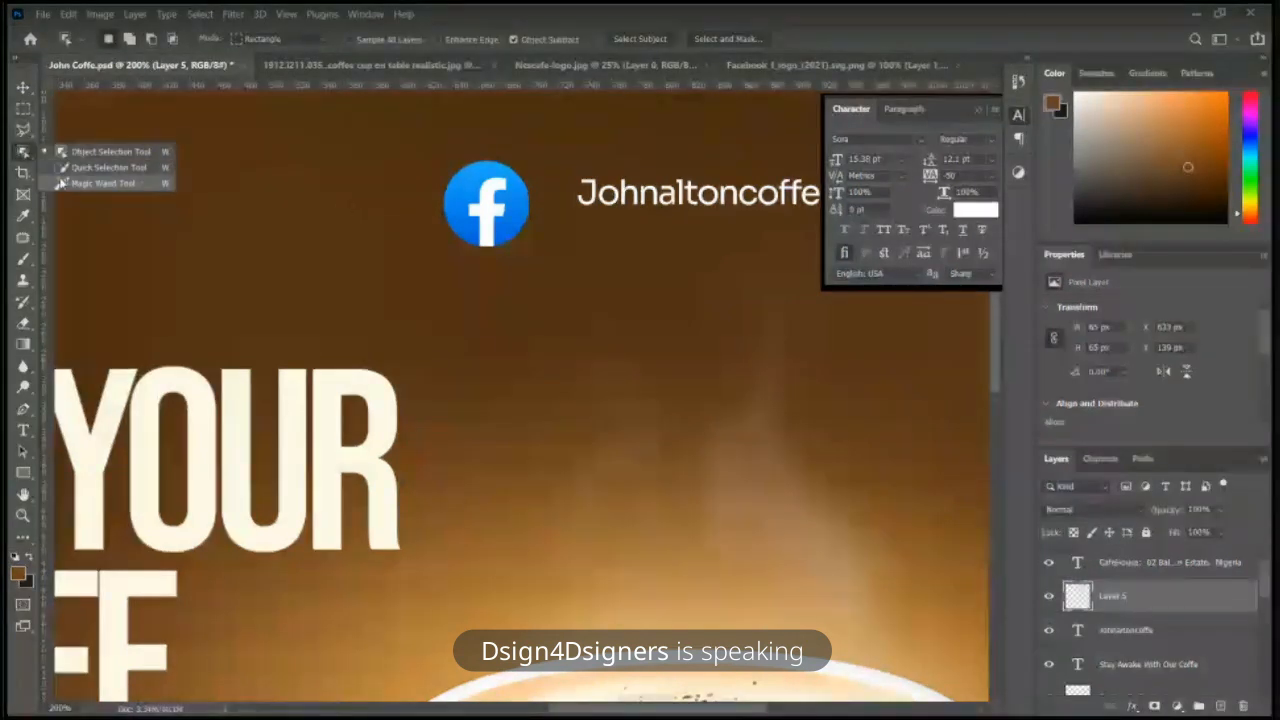
{"action": "left_click", "coordinate": [86, 184]}
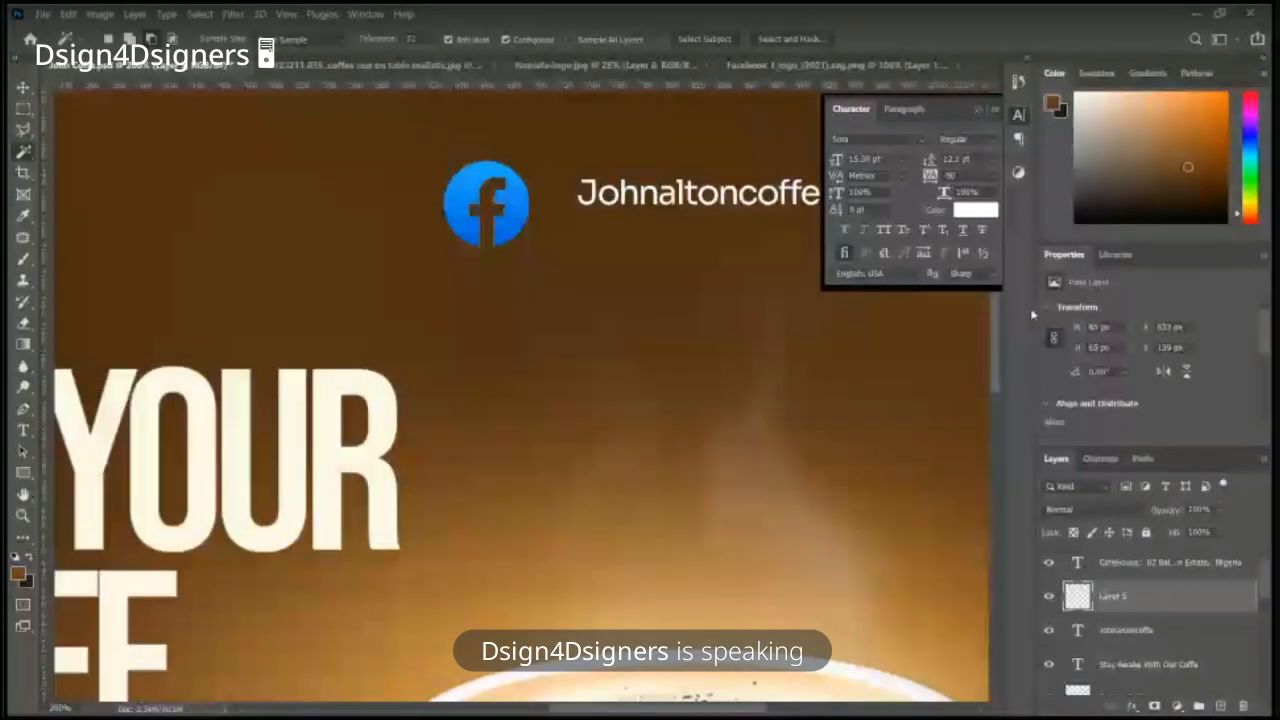
Step: Apply a white Color Overlay at 100% opacity to the cut-out Facebook logo layer
{"action": "double_click", "coordinate": [1178, 597]}
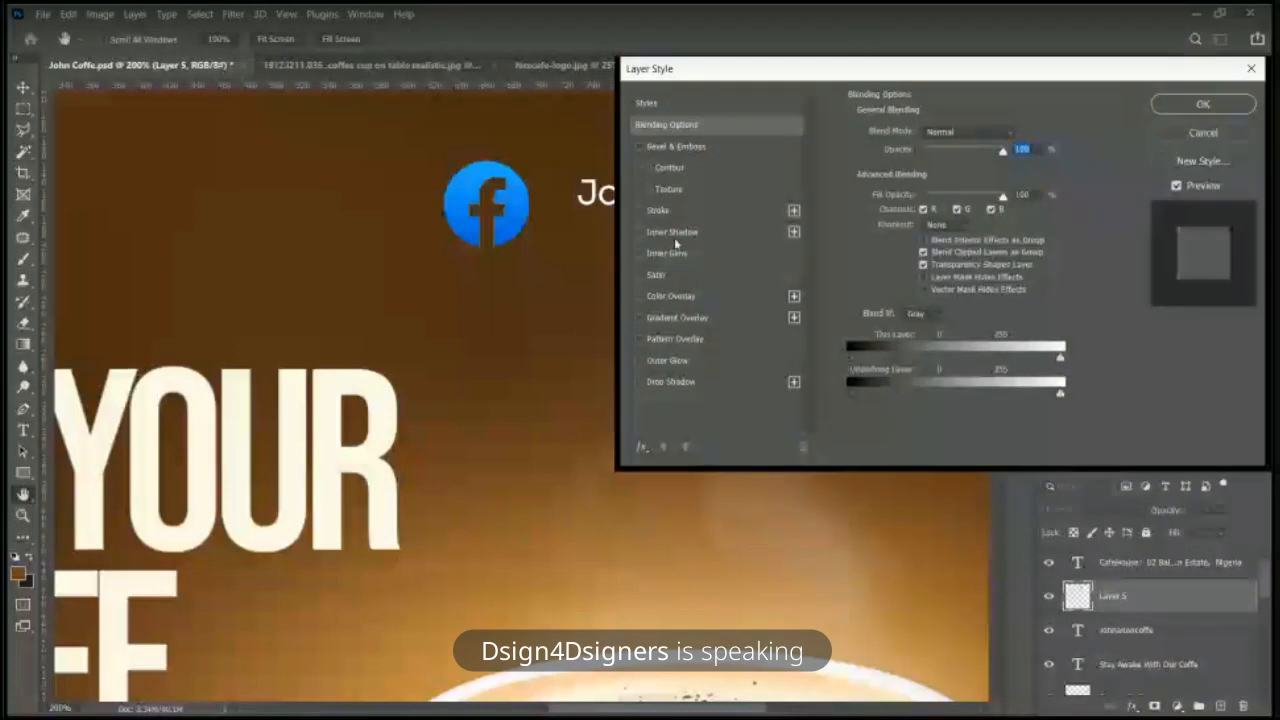
{"action": "left_click", "coordinate": [659, 297]}
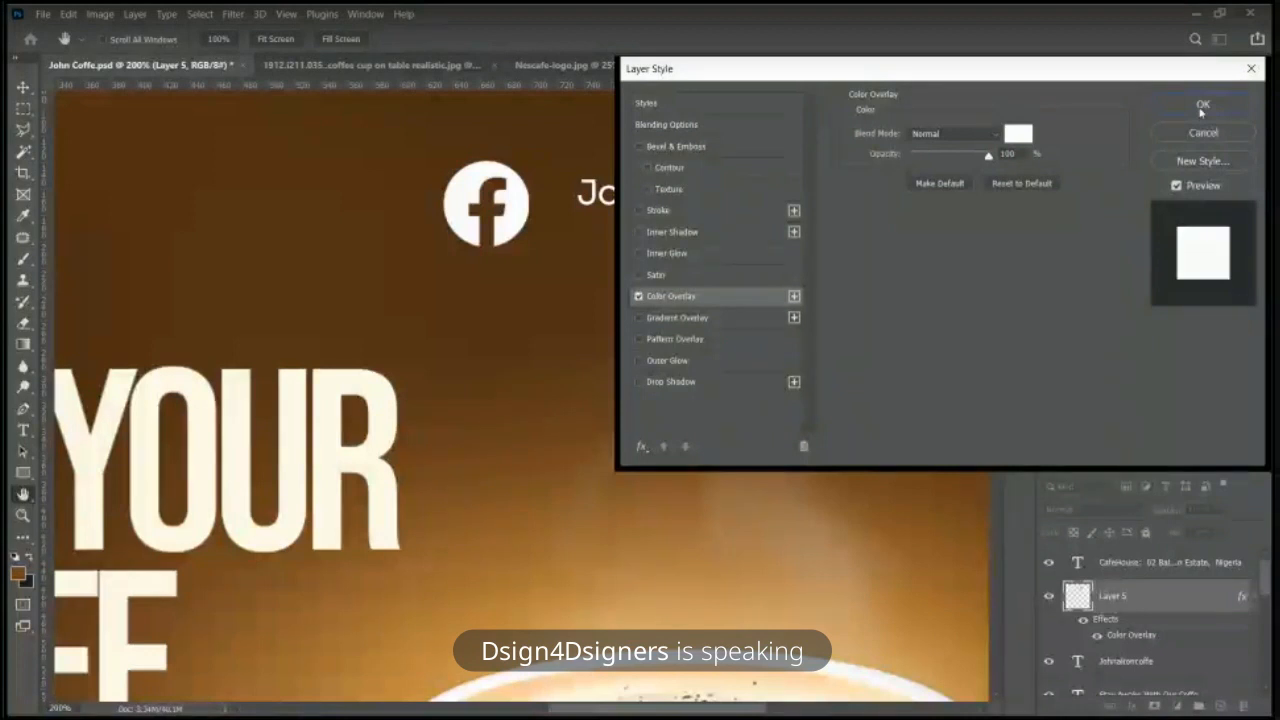
{"action": "left_click", "coordinate": [1202, 106]}
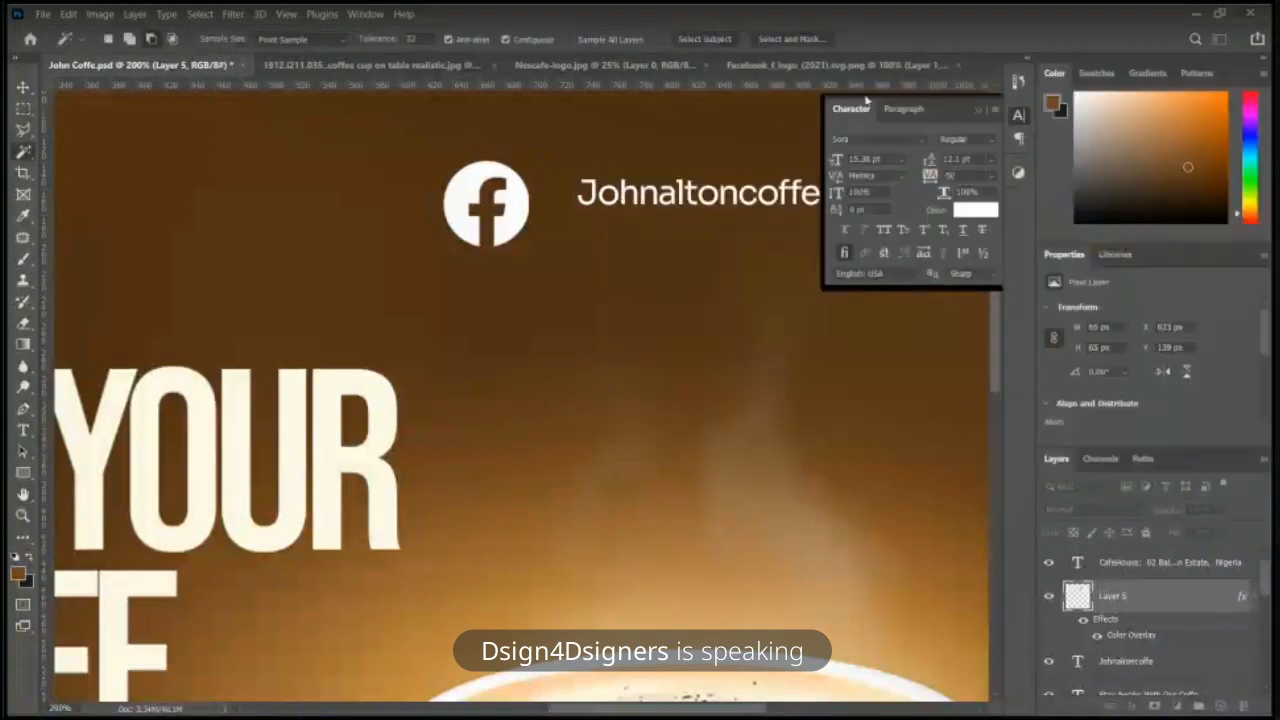
Step: Scale the Facebook logo down to about 27 by 27 px and place it just before the Johnaltoncoffe text
{"action": "key", "text": "v"}
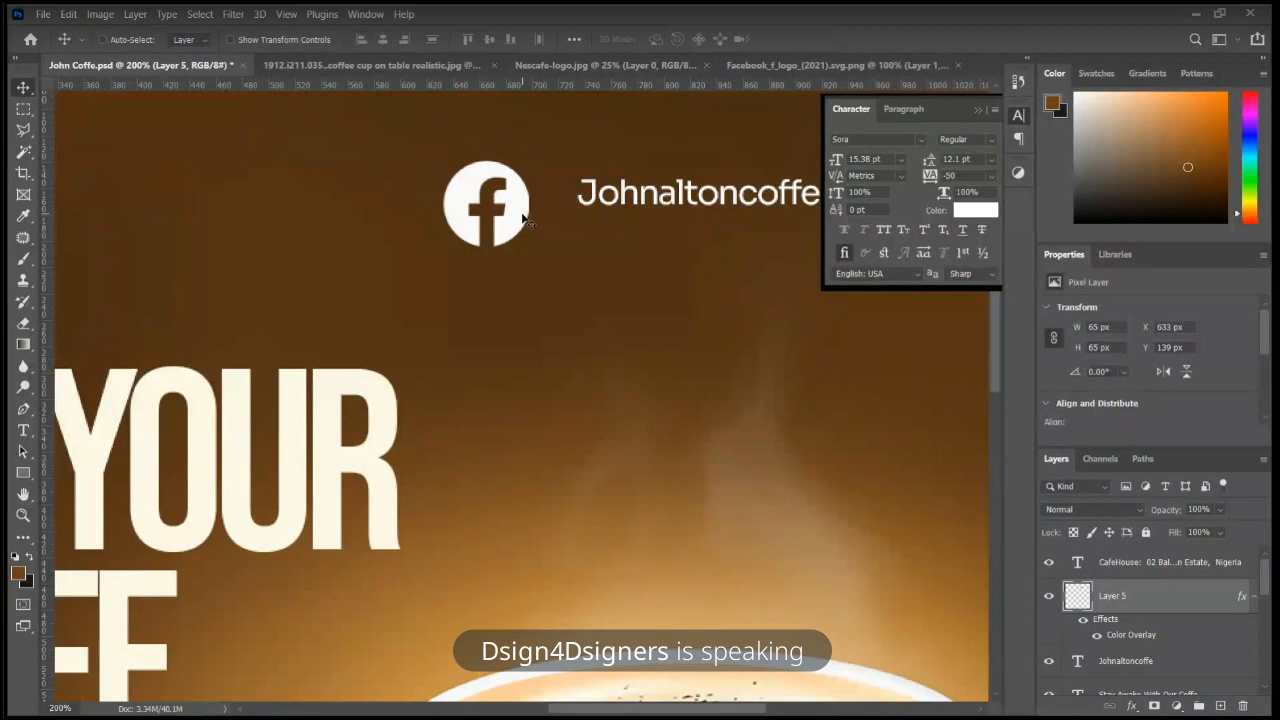
{"action": "key", "text": "ctrl+minus"}
{"action": "key", "text": "ctrl+minus"}
{"action": "key", "text": "ctrl+minus"}
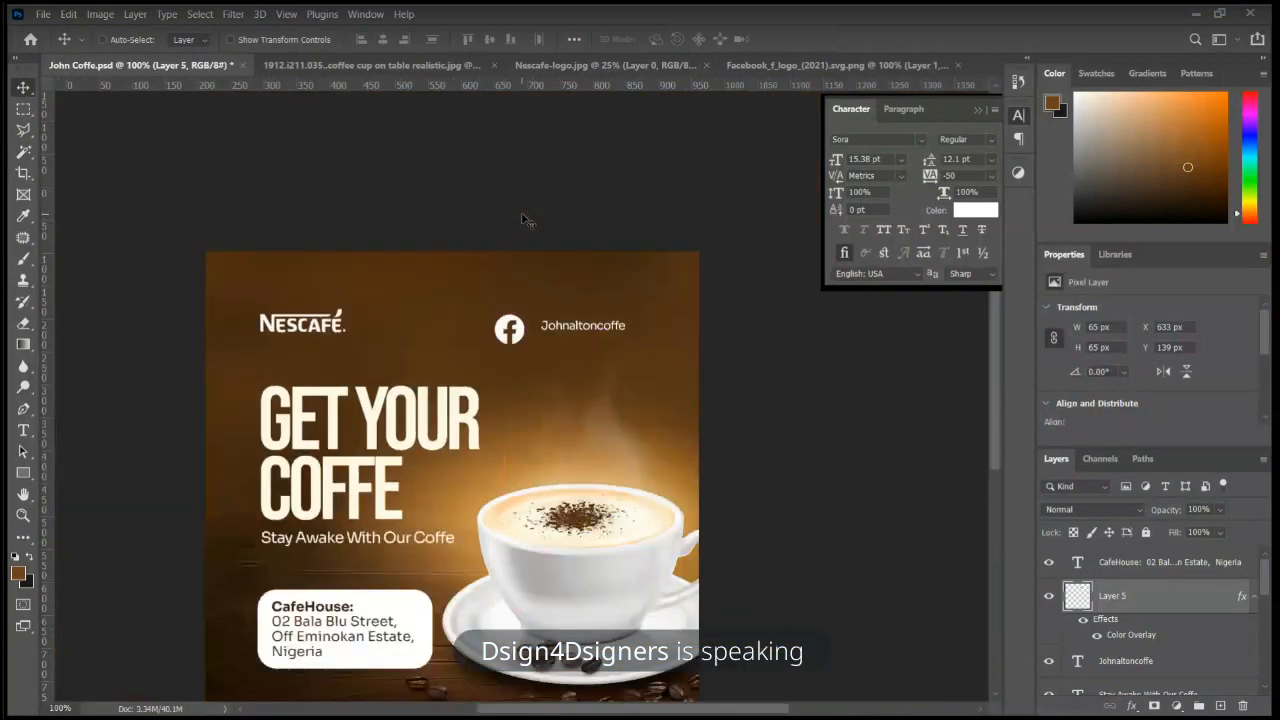
{"action": "key", "text": "ctrl+t"}
{"action": "left_click_drag", "start_coordinate": [531, 312], "coordinate": [517, 319]}
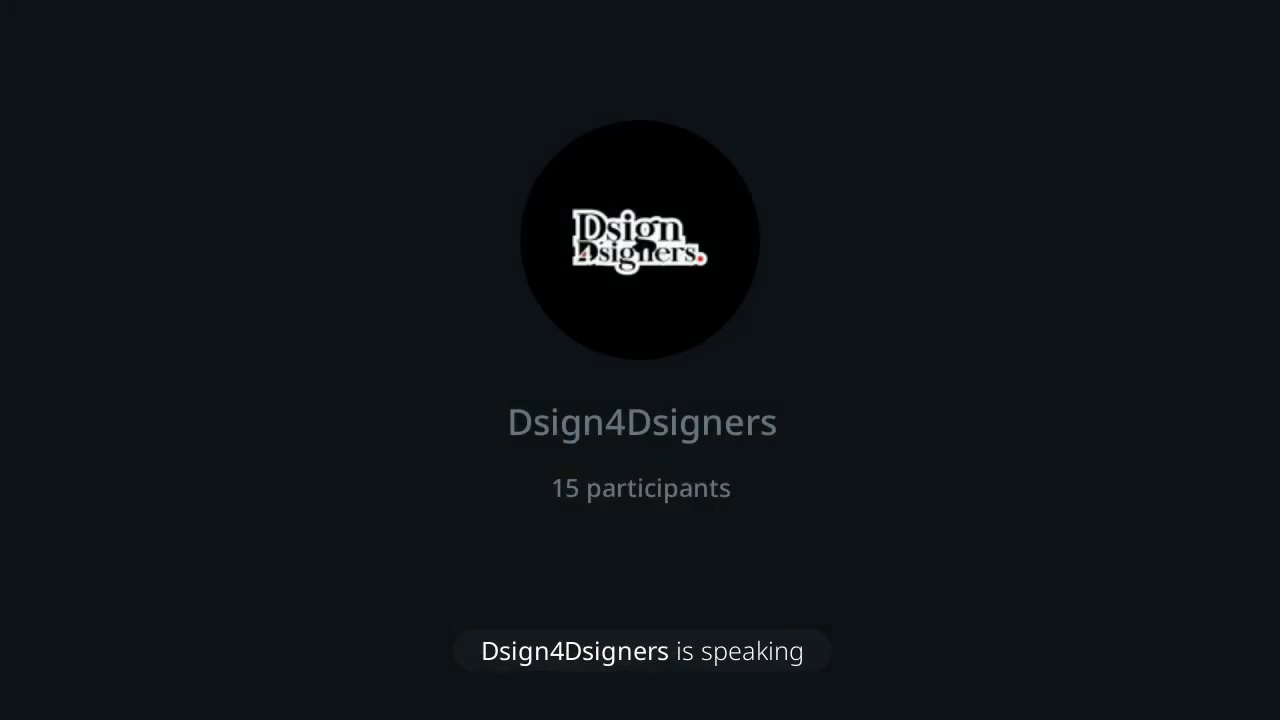
Step: Shift the Johnaltoncoffe text above the Facebook logo, then select both layers and align their vertical centers
{"action": "left_click", "coordinate": [662, 197]}
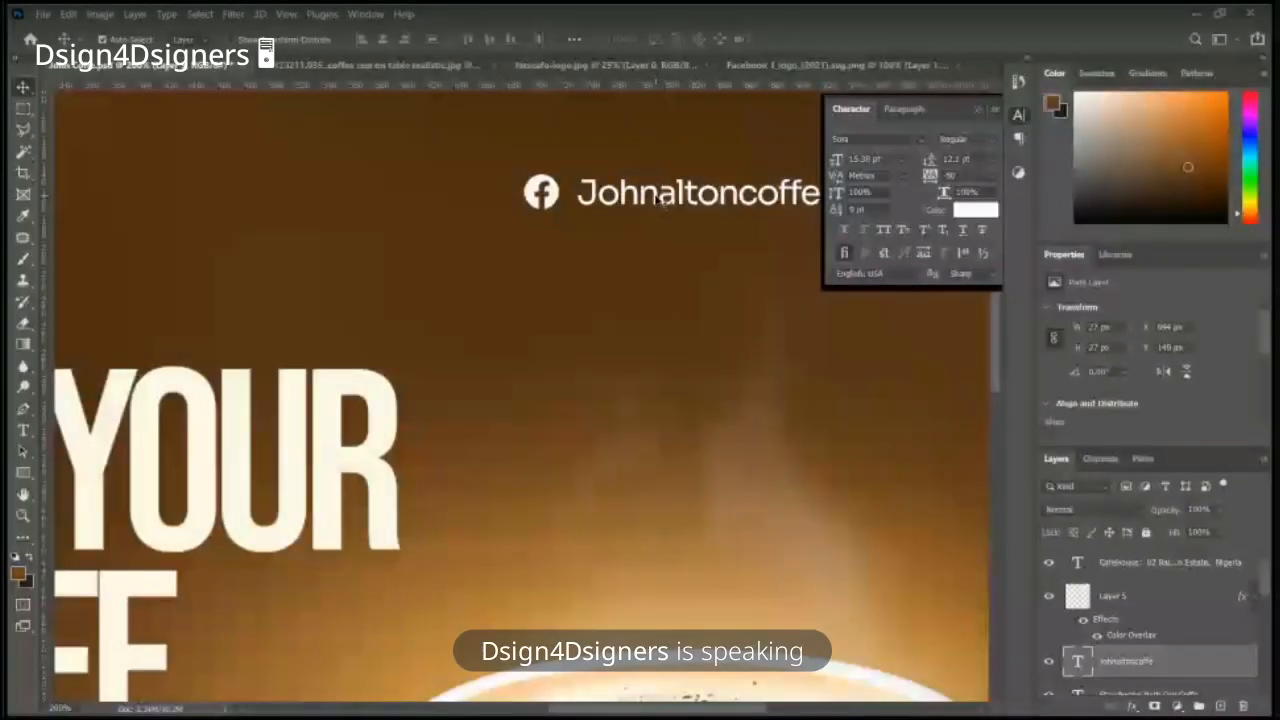
{"action": "left_click_drag", "start_coordinate": [660, 200], "coordinate": [658, 175]}
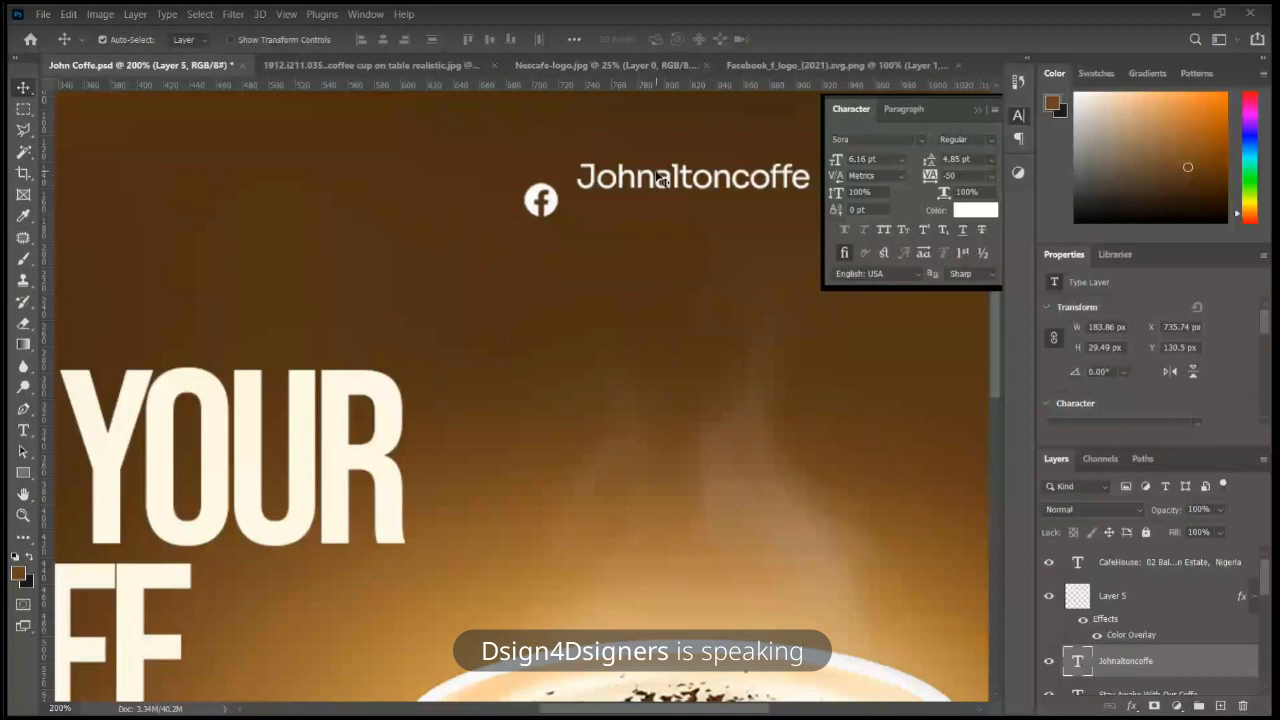
{"action": "key", "text": "ctrl+minus"}
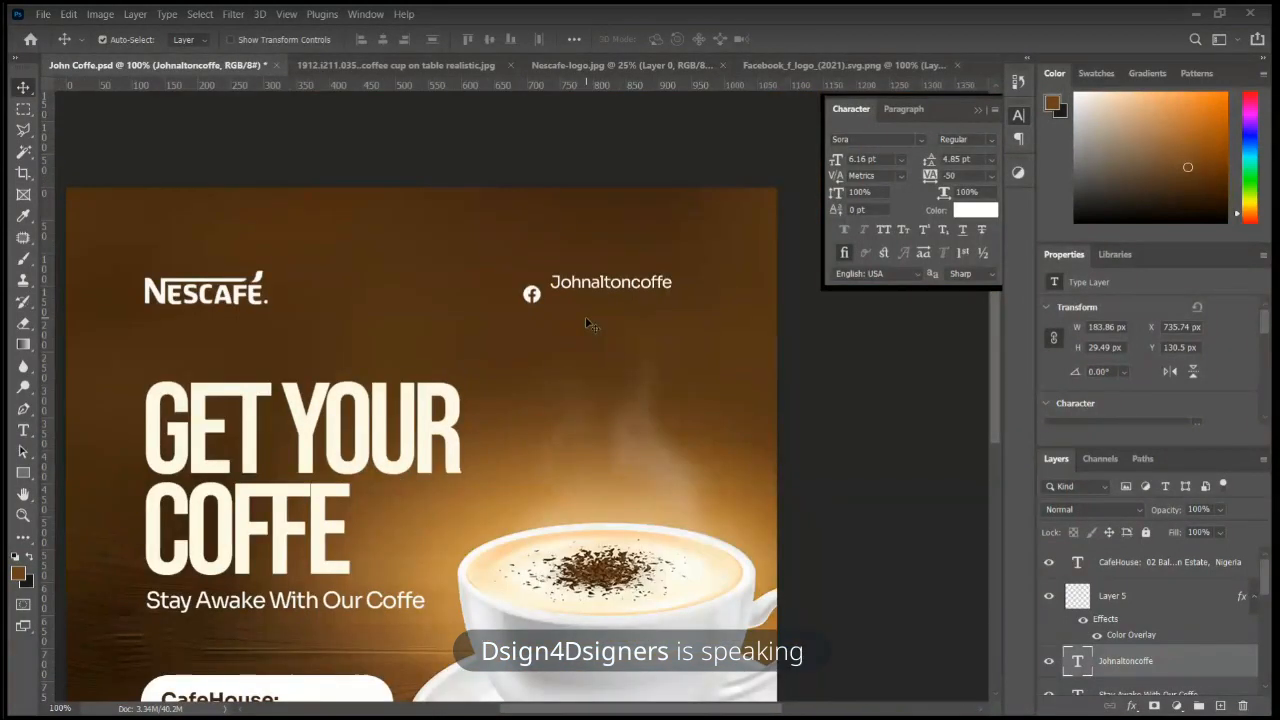
{"action": "left_click", "coordinate": [586, 318]}
{"action": "left_click", "coordinate": [625, 282]}
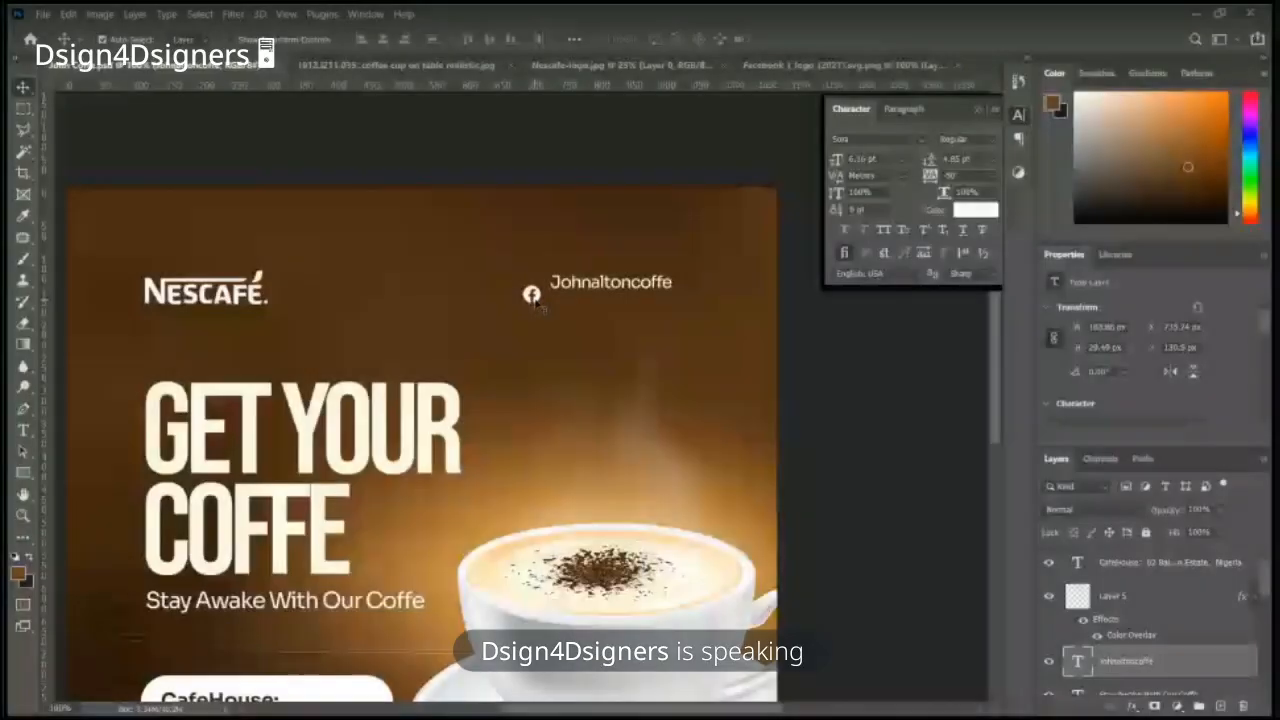
{"action": "left_click", "coordinate": [1120, 580], "text": "ctrl"}
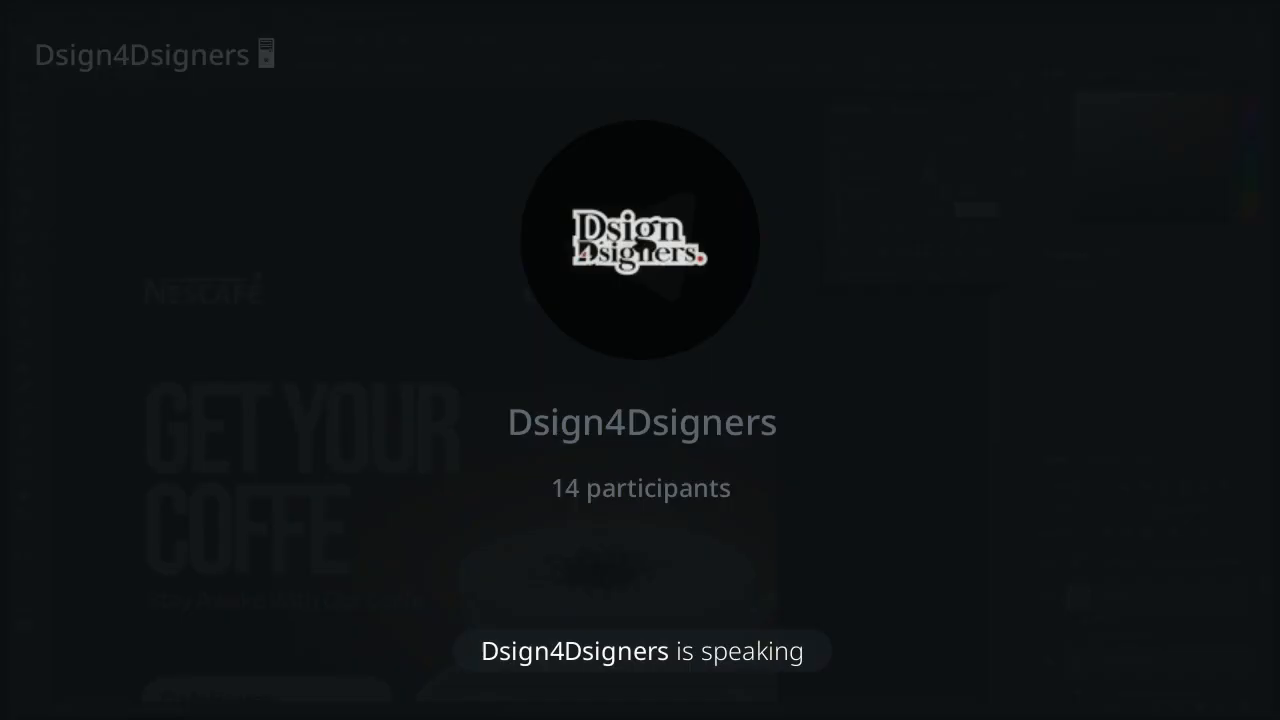
Step: Select the Johnaltoncoffe text and Facebook logo layers together again and undo the last change
{"action": "left_click", "coordinate": [1150, 662]}
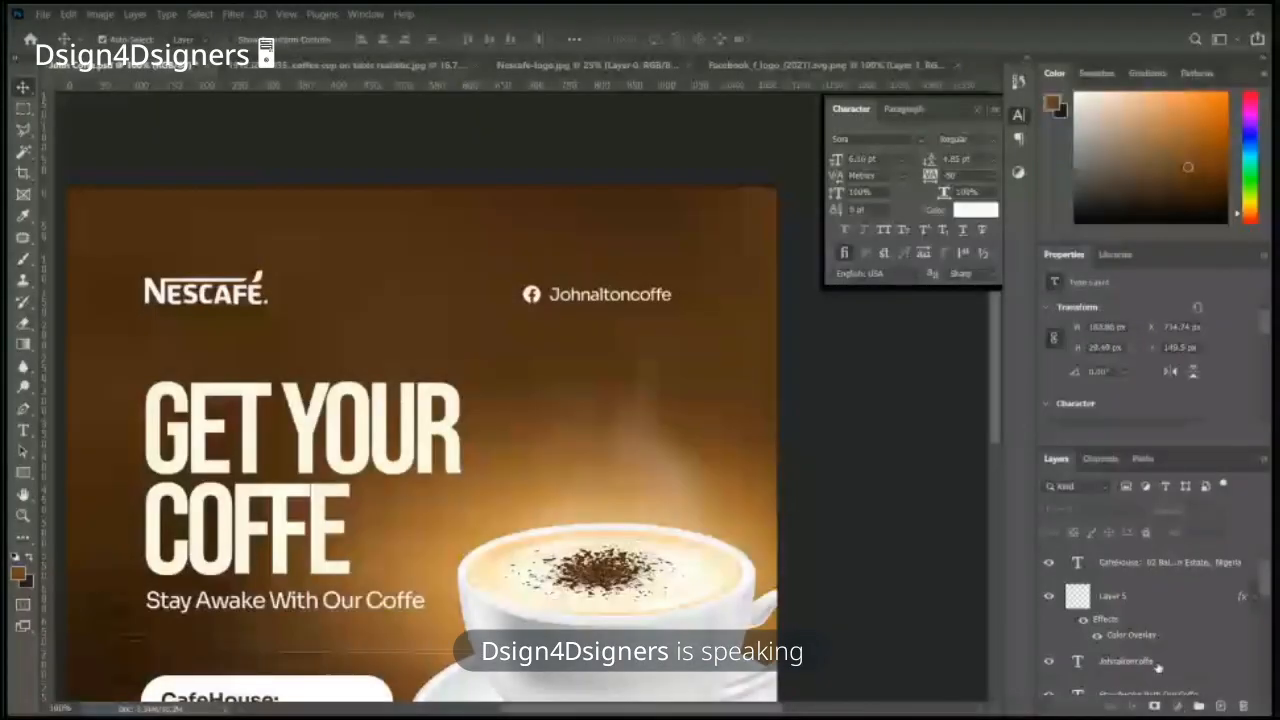
{"action": "left_click", "coordinate": [1155, 663]}
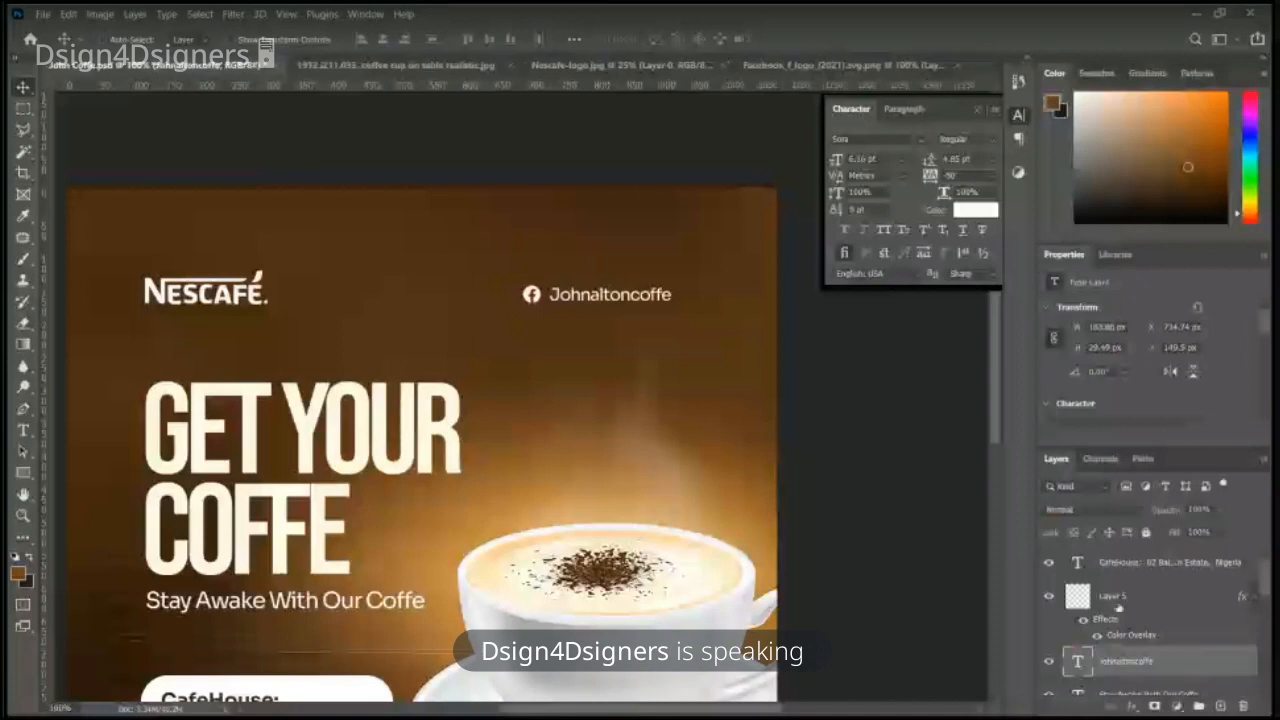
{"action": "left_click", "coordinate": [1118, 602], "text": "ctrl"}
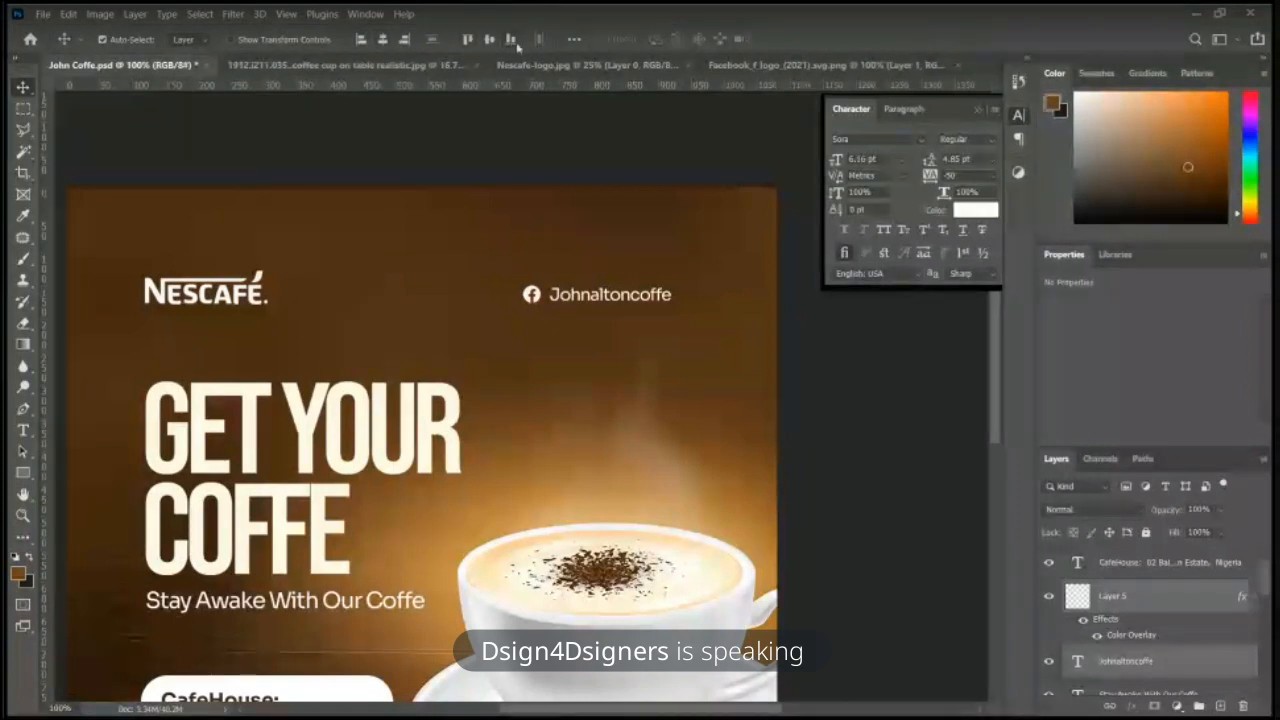
{"action": "key", "text": "ctrl"}
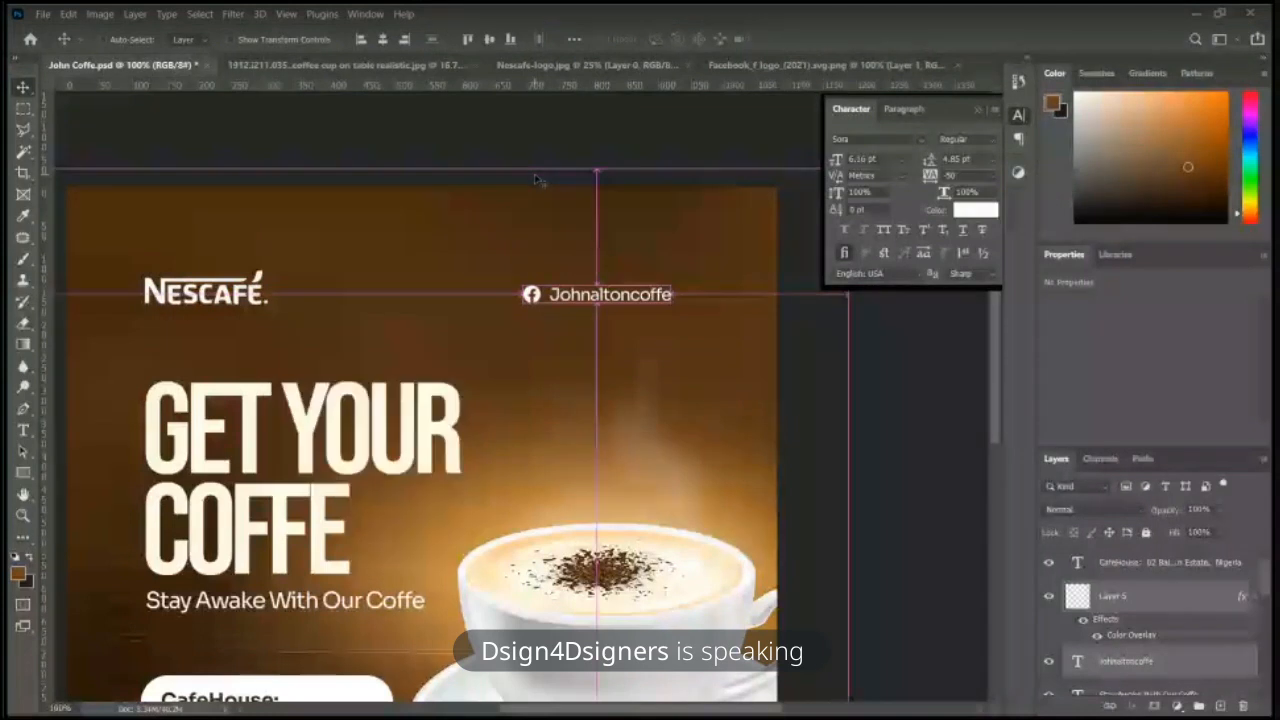
{"action": "key", "text": "ctrl+z"}
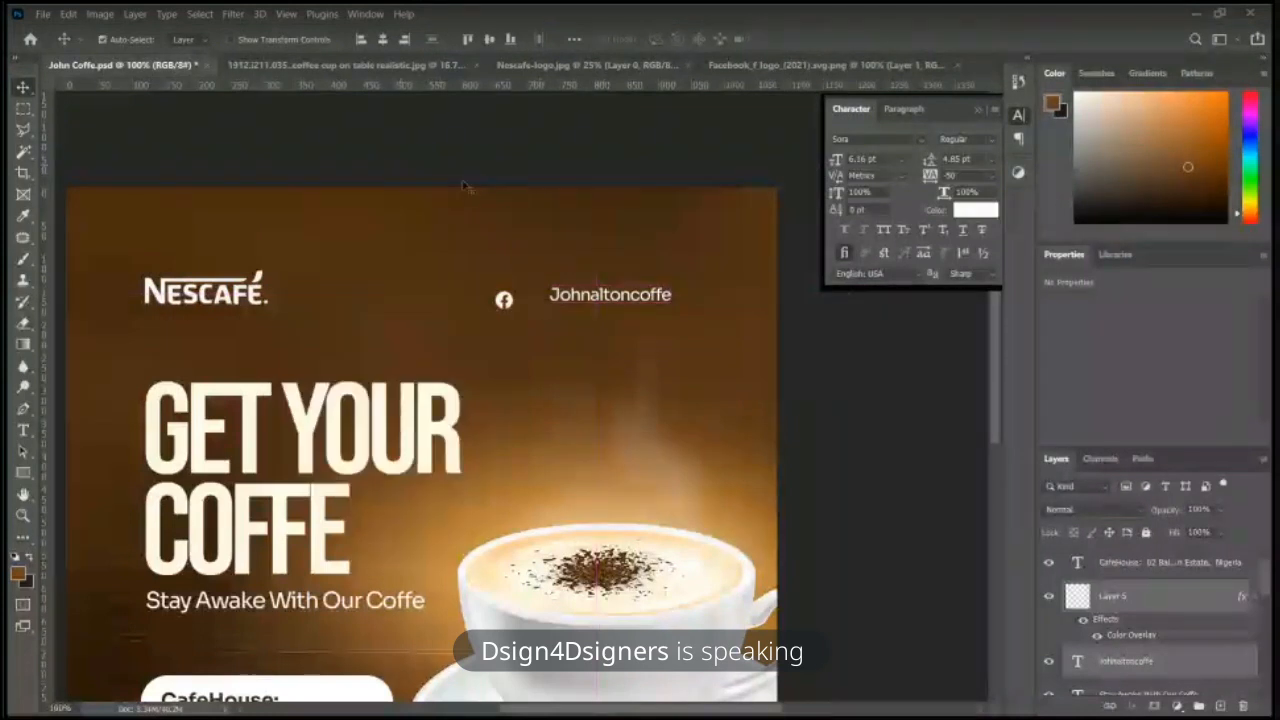
Step: Reposition the Facebook logo and Johnaltoncoffe text, then select both and align them by their vertical centers
{"action": "left_click_drag", "start_coordinate": [517, 303], "coordinate": [581, 283]}
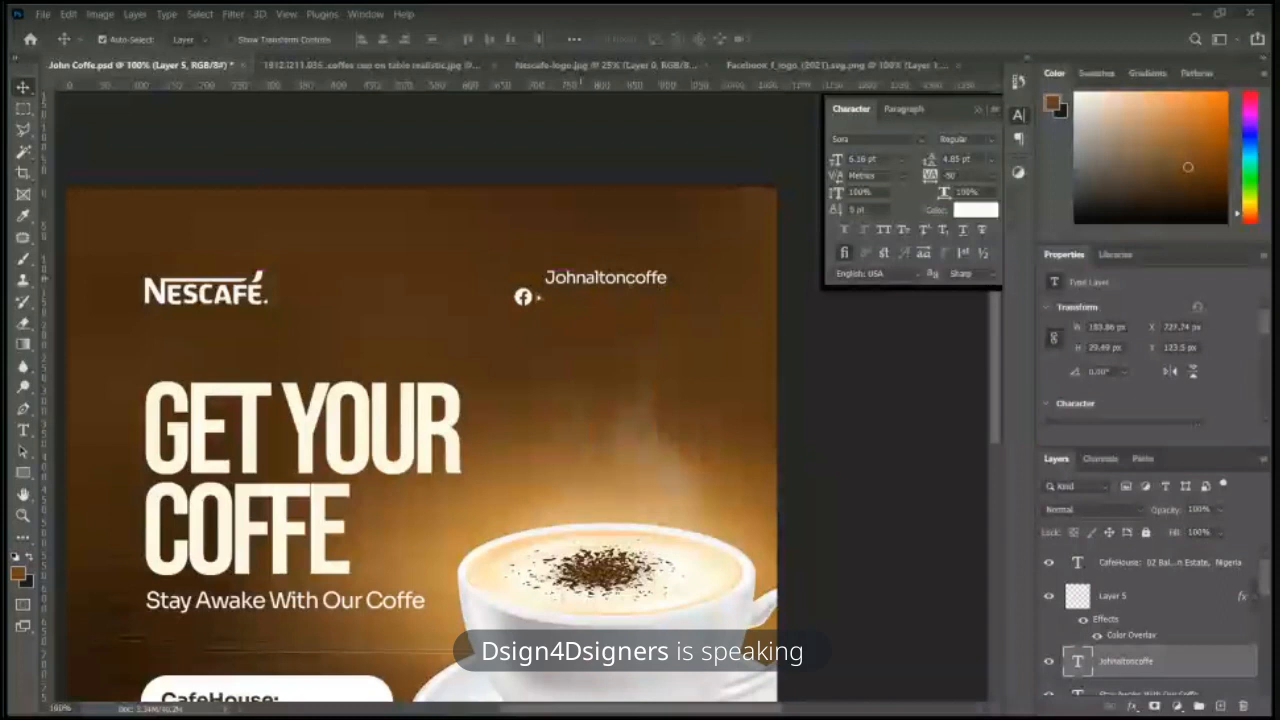
{"action": "left_click", "coordinate": [880, 449]}
{"action": "left_click", "coordinate": [533, 306]}
{"action": "left_click", "coordinate": [525, 300], "text": "shift"}
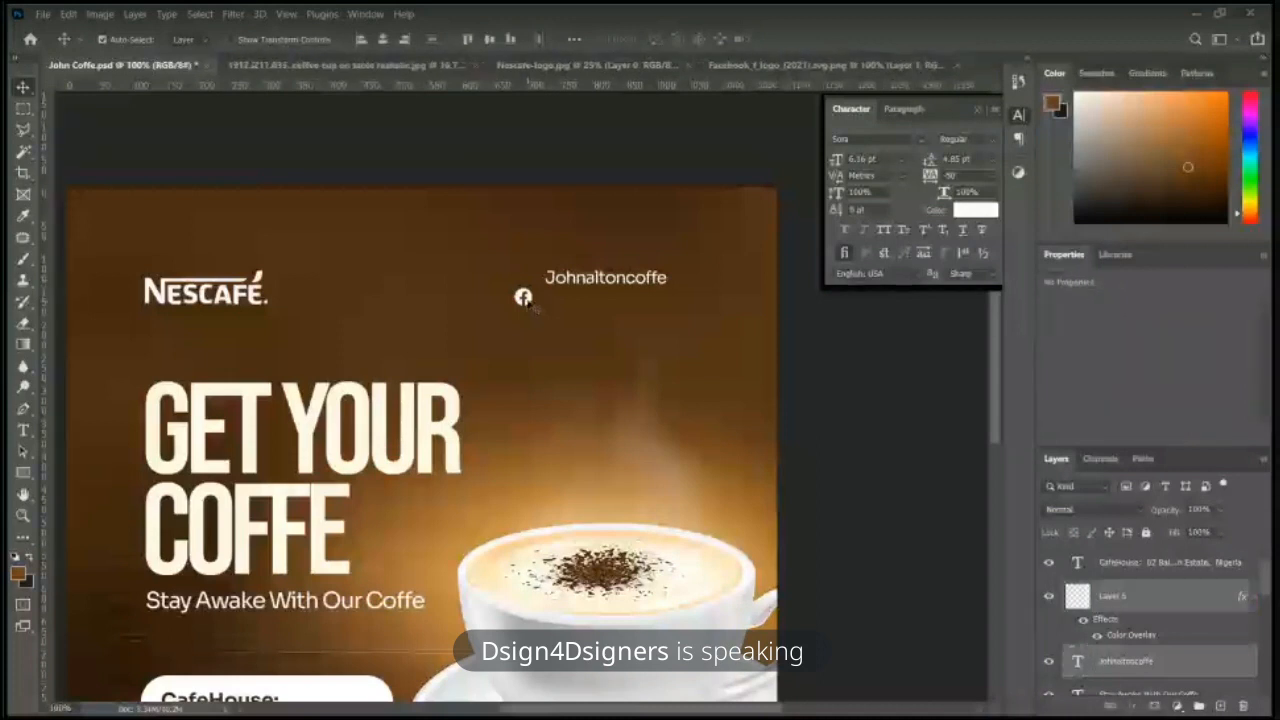
{"action": "left_click", "coordinate": [489, 41]}
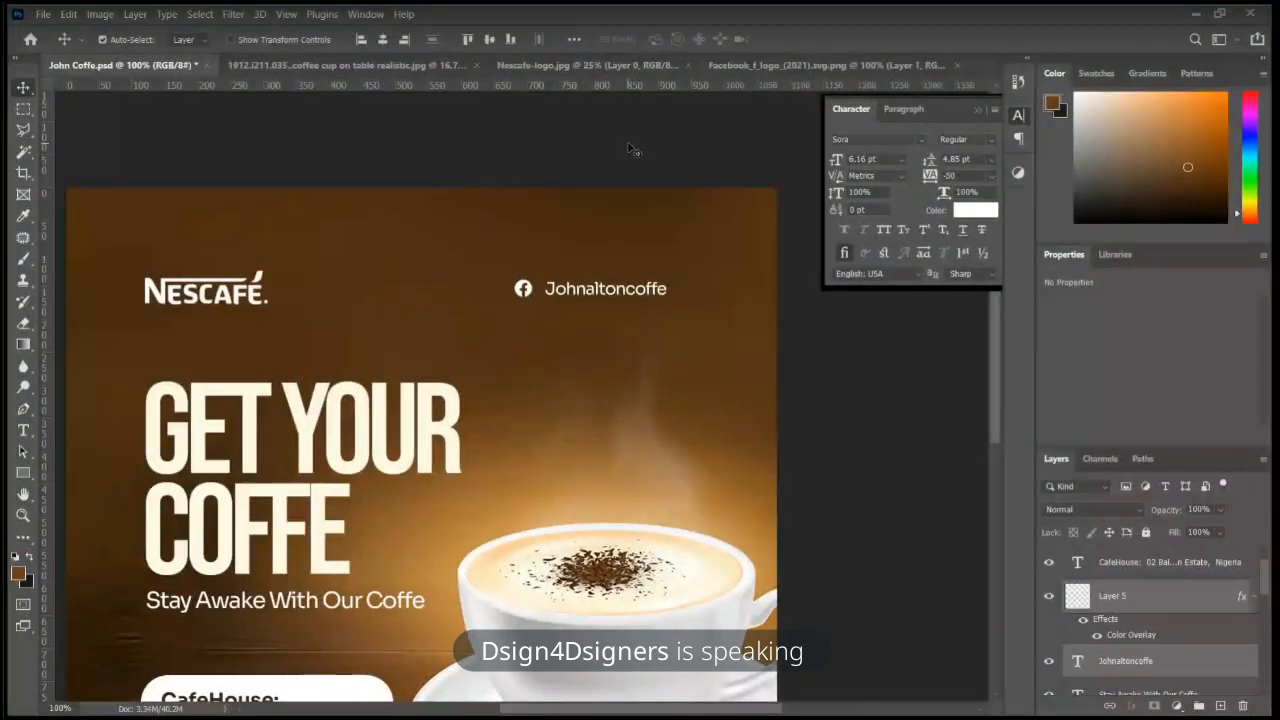
Step: Scale the Facebook logo and Johnaltoncoffe text together to about 90%, keep them level with the Nescafe logo, and deselect them
{"action": "key", "text": "ctrl+minus"}
{"action": "key", "text": "ctrl+t"}
{"action": "left_click_drag", "start_coordinate": [621, 316], "coordinate": [597, 331]}
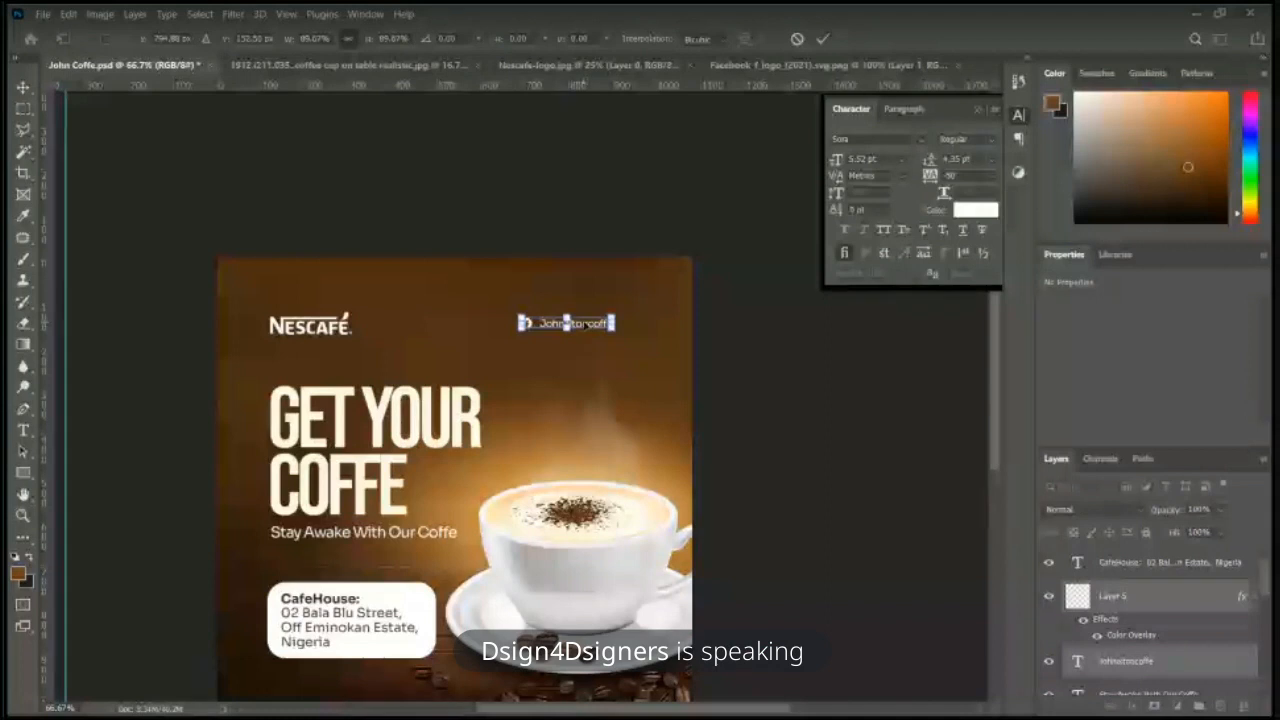
{"action": "key", "text": "Return"}
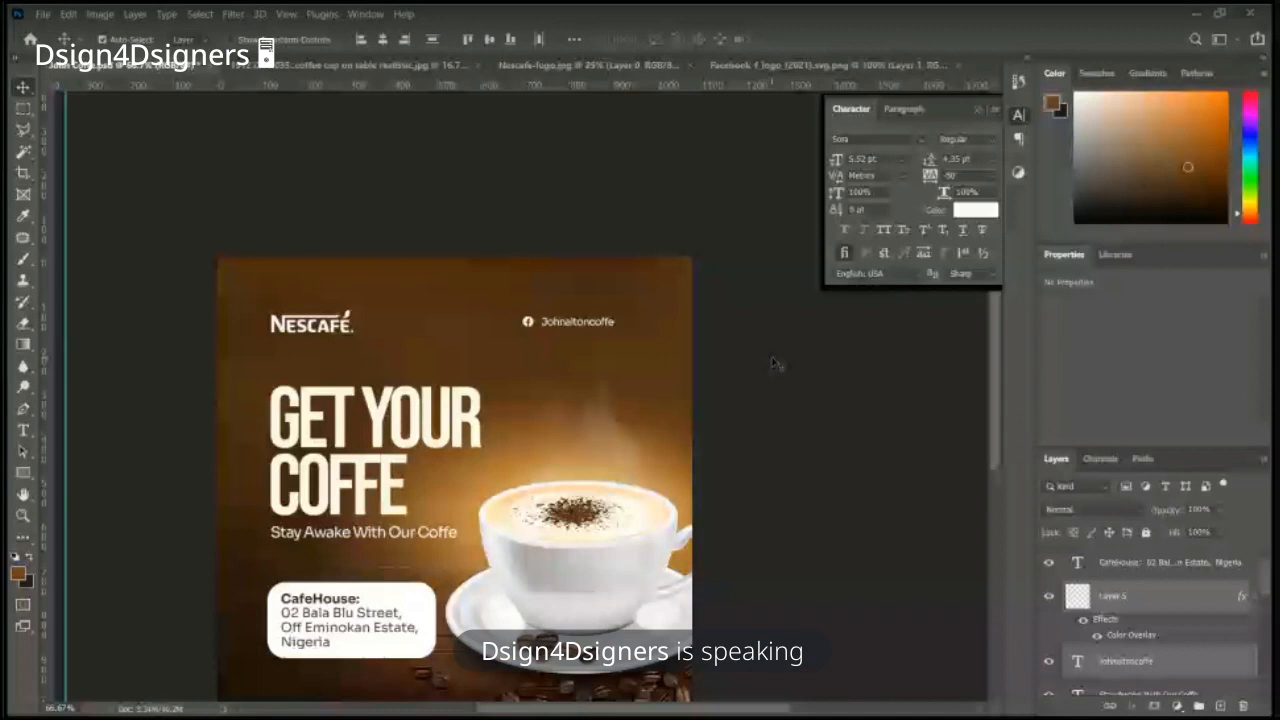
{"action": "key", "text": "ctrl+minus"}
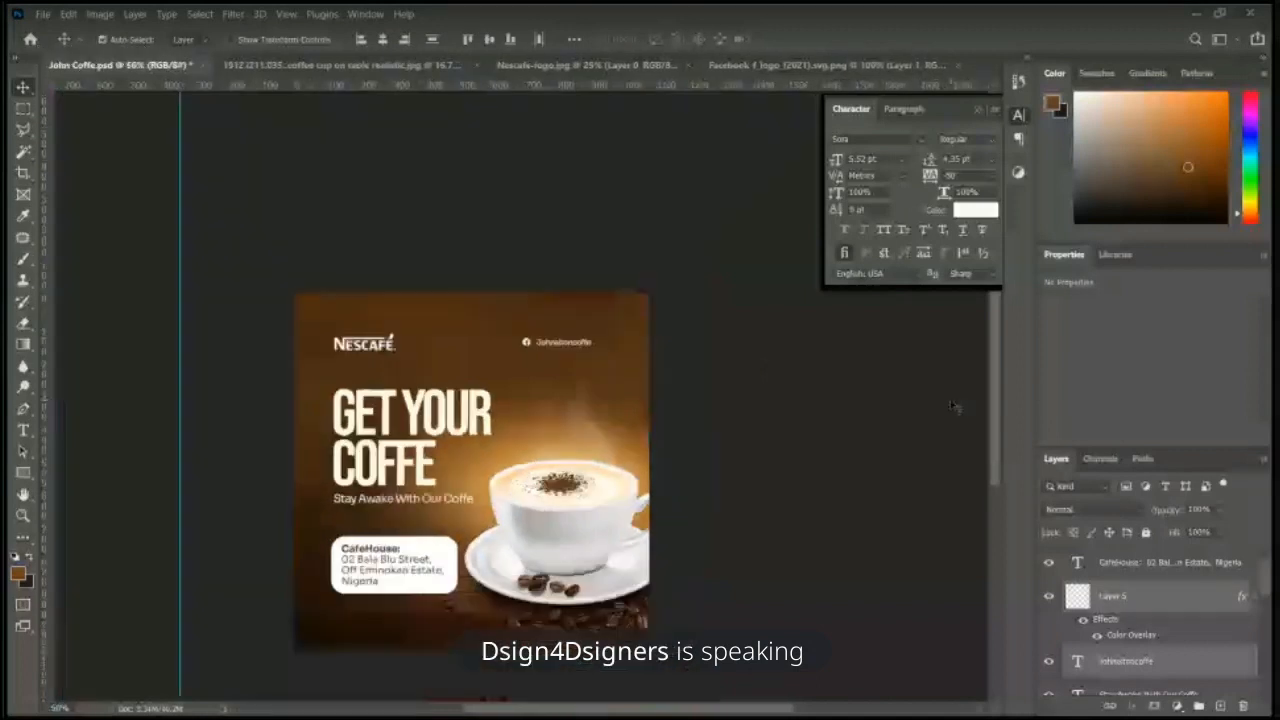
{"action": "left_click", "coordinate": [438, 300]}
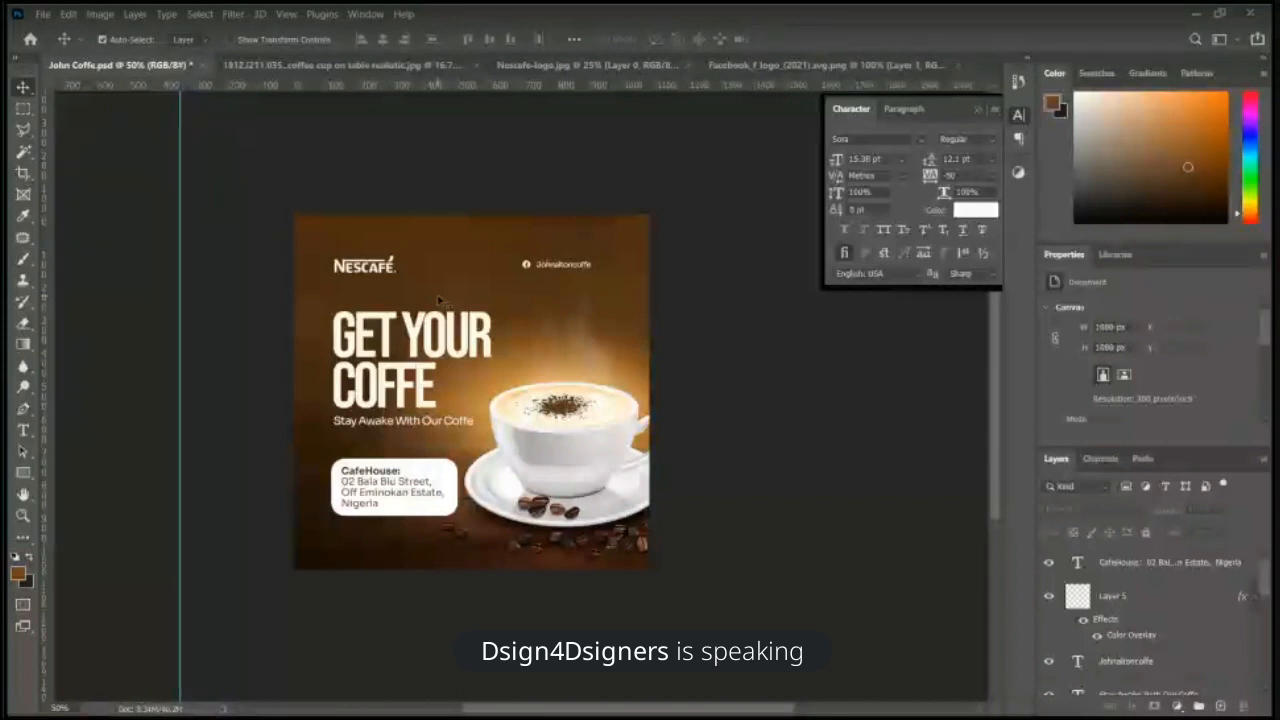
Step: Examine the overall coffee design both close up and as a whole
{"action": "key", "text": "ctrl+plus"}
{"action": "key", "text": "ctrl+plus"}
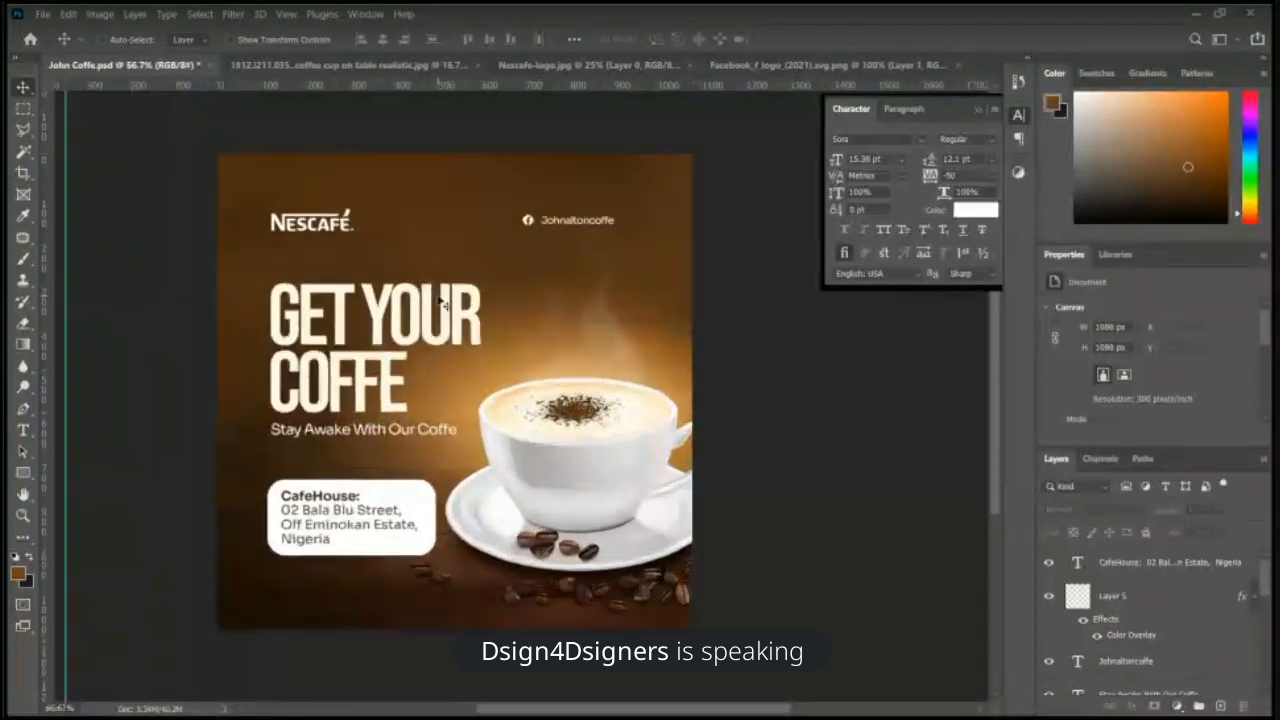
{"action": "key", "text": "ctrl+minus"}
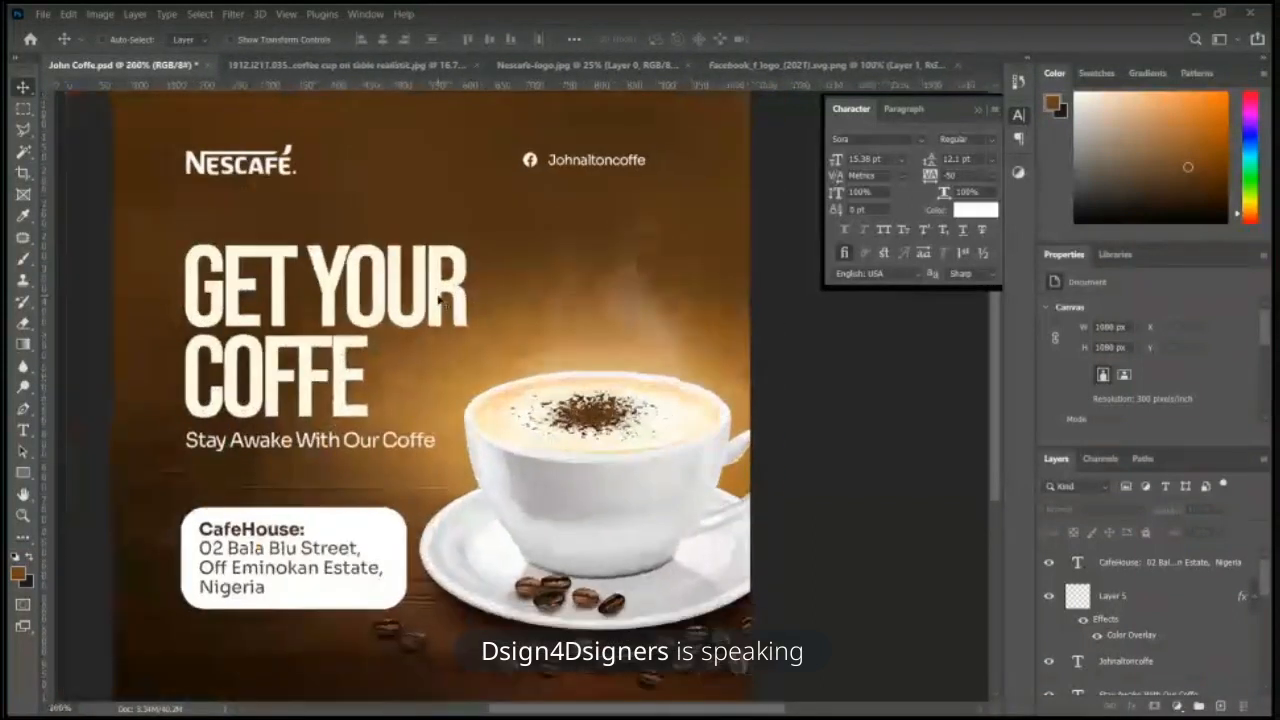
{"action": "key", "text": "ctrl+minus"}
{"action": "key", "text": "ctrl+minus"}
{"action": "key", "text": "ctrl+minus"}
{"action": "key", "text": "ctrl+minus"}
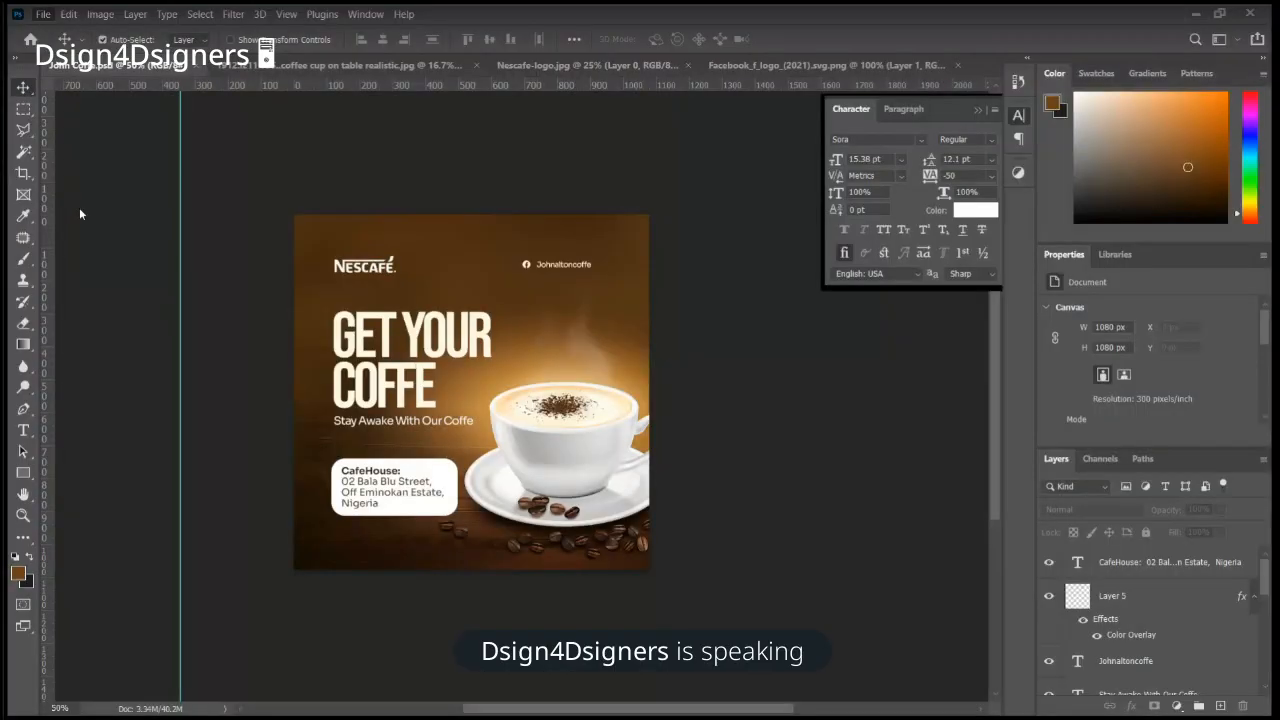
{"action": "key", "text": "shift+ctrl+s"}
{"action": "left_click", "coordinate": [200, 313]}
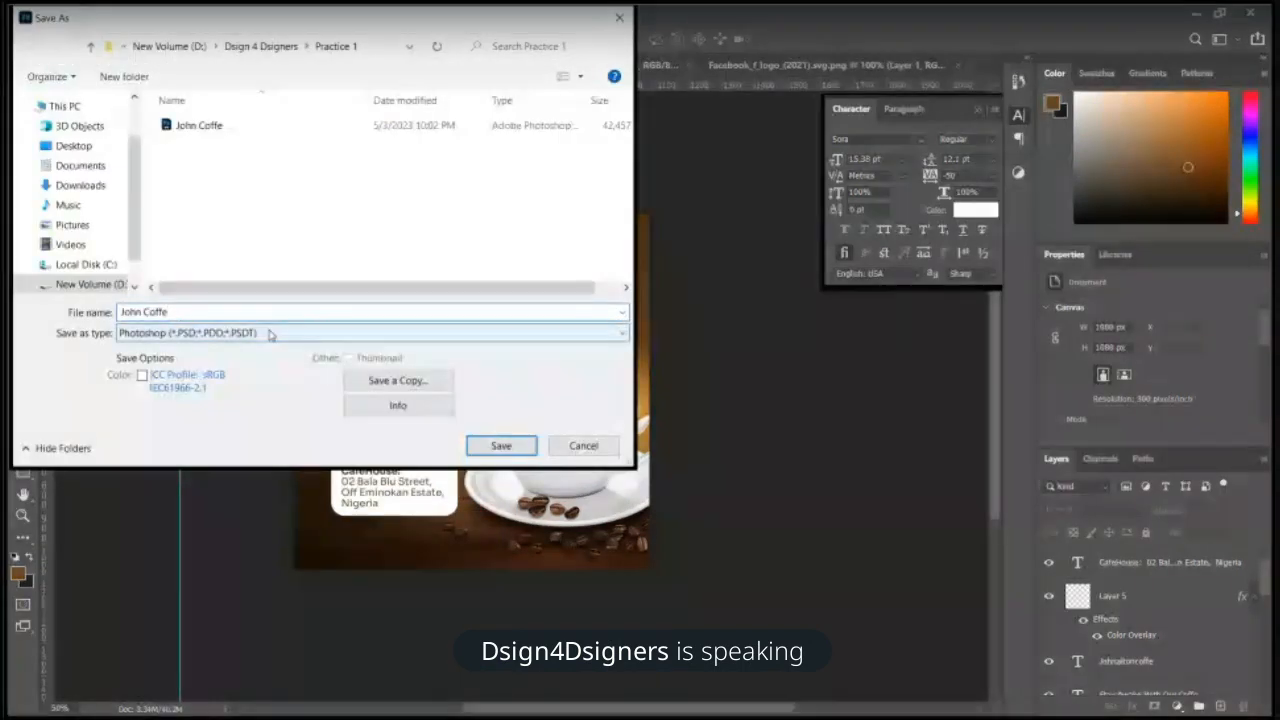
{"action": "left_click", "coordinate": [595, 451]}
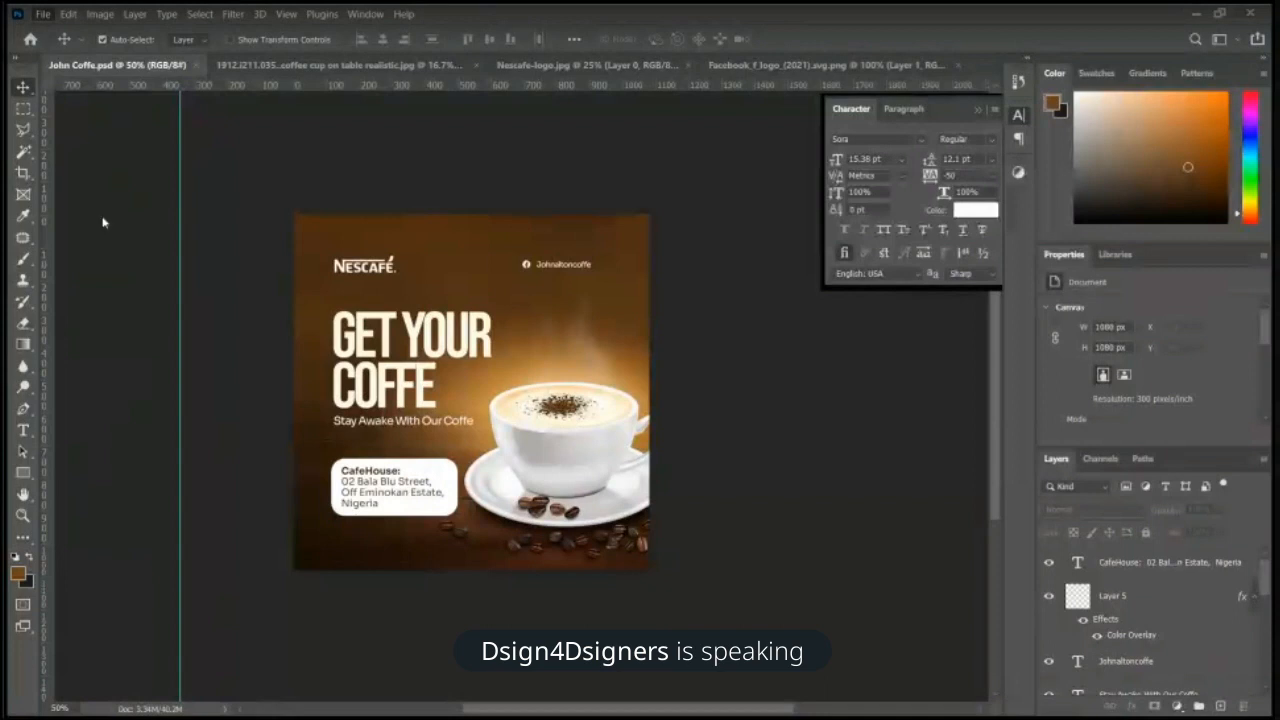
Step: Save a JPEG copy of the design as John Coffe in the Practice 1 folder with Maximum quality 12 and Baseline ("Standard") format
{"action": "key", "text": "ctrl+alt+s"}
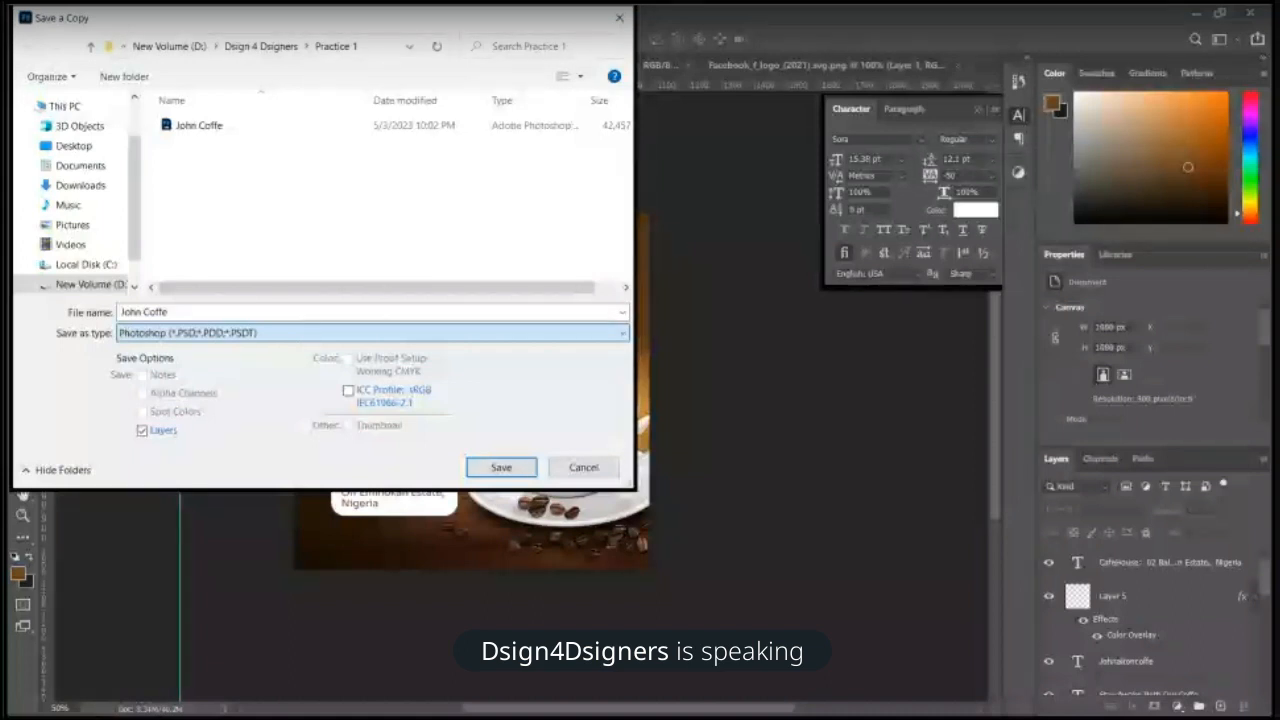
{"action": "left_click", "coordinate": [162, 467]}
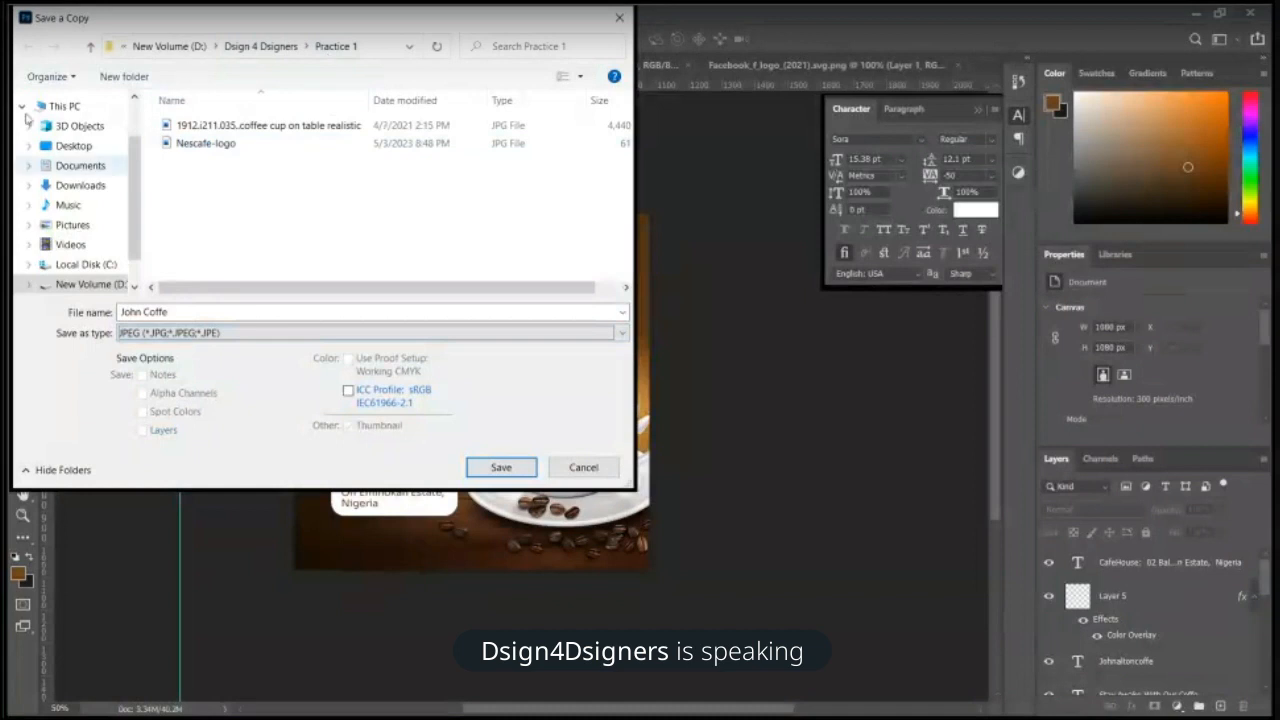
{"action": "left_click", "coordinate": [501, 468]}
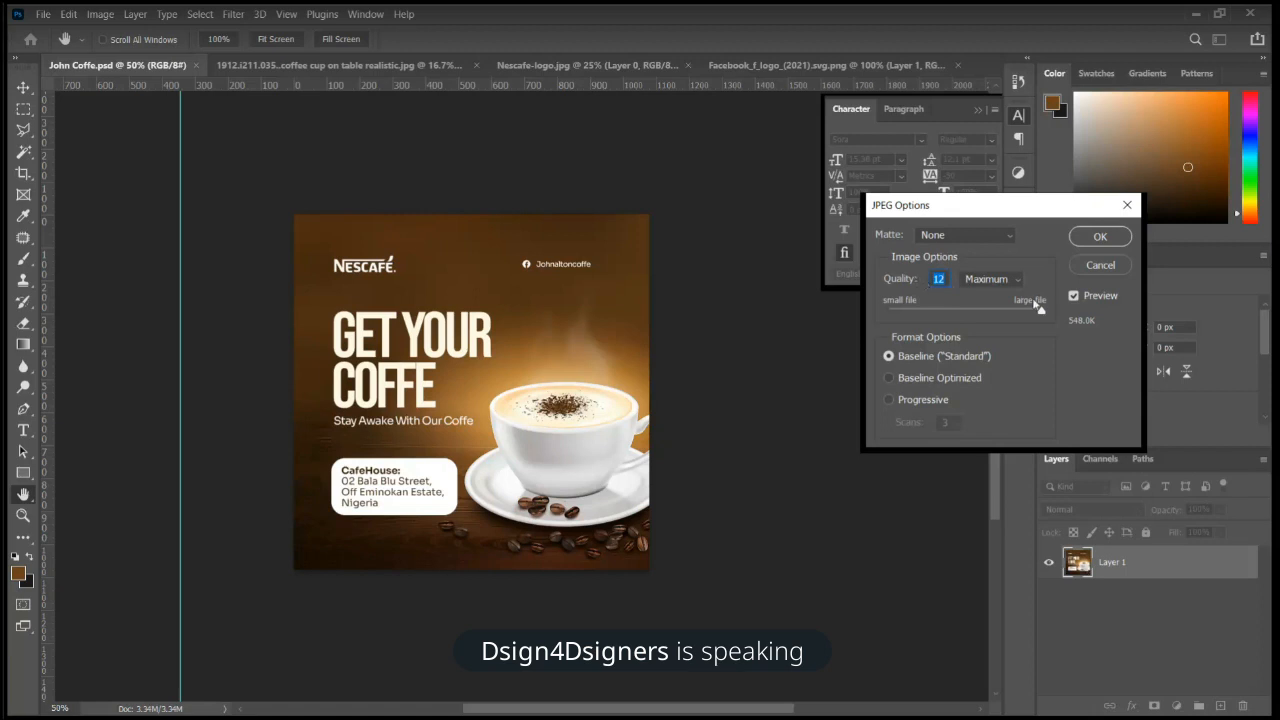
{"action": "left_click_drag", "start_coordinate": [1036, 308], "coordinate": [1036, 309]}
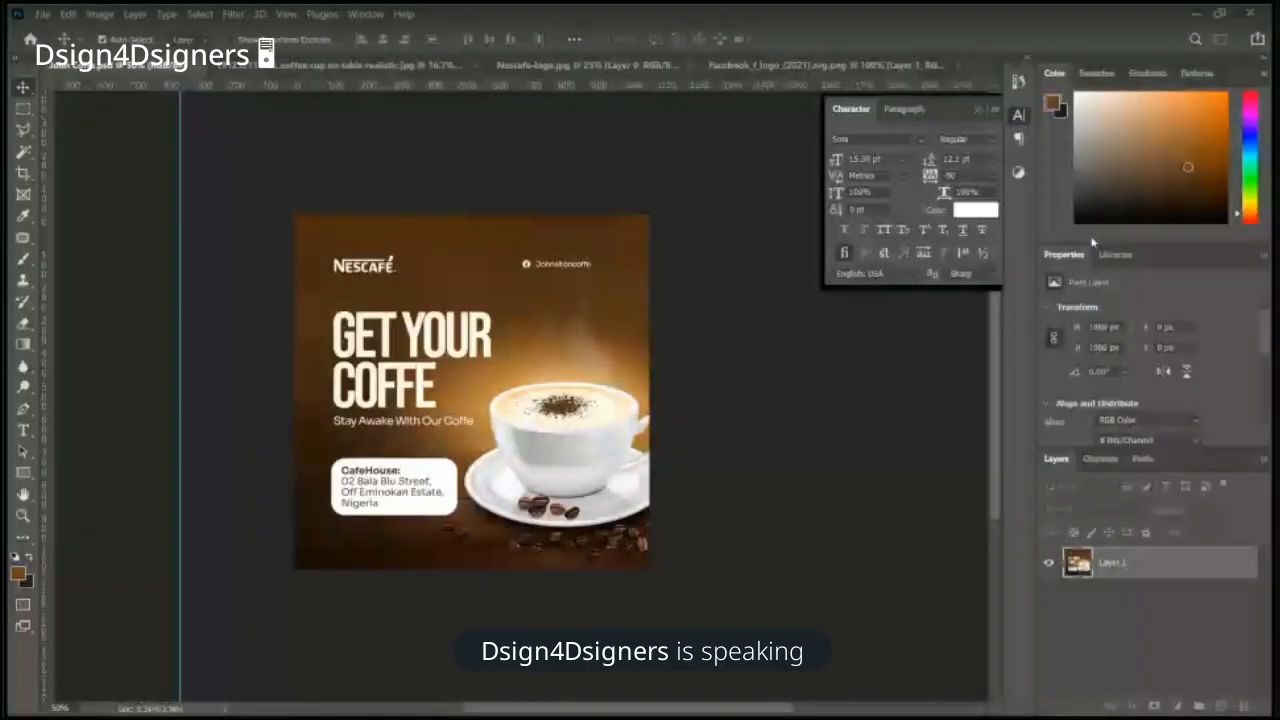
{"action": "key", "text": "ctrl+z"}
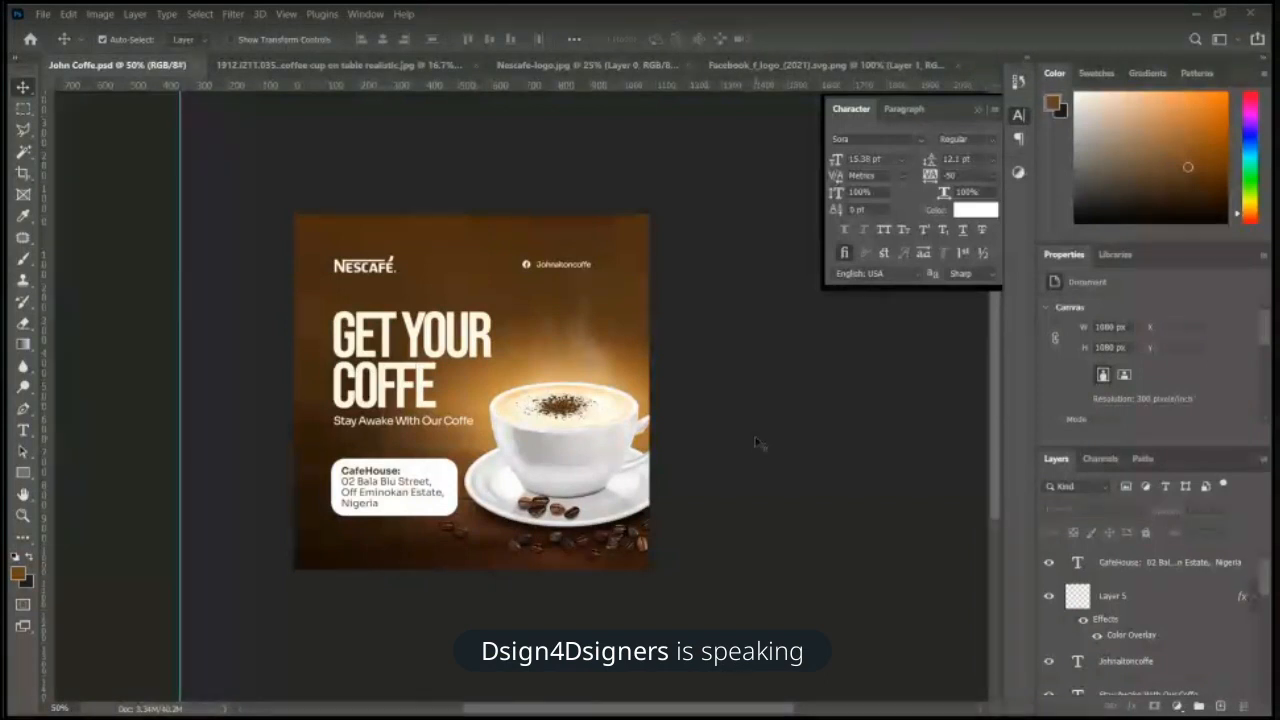
{"action": "key", "text": "ctrl+plus"}
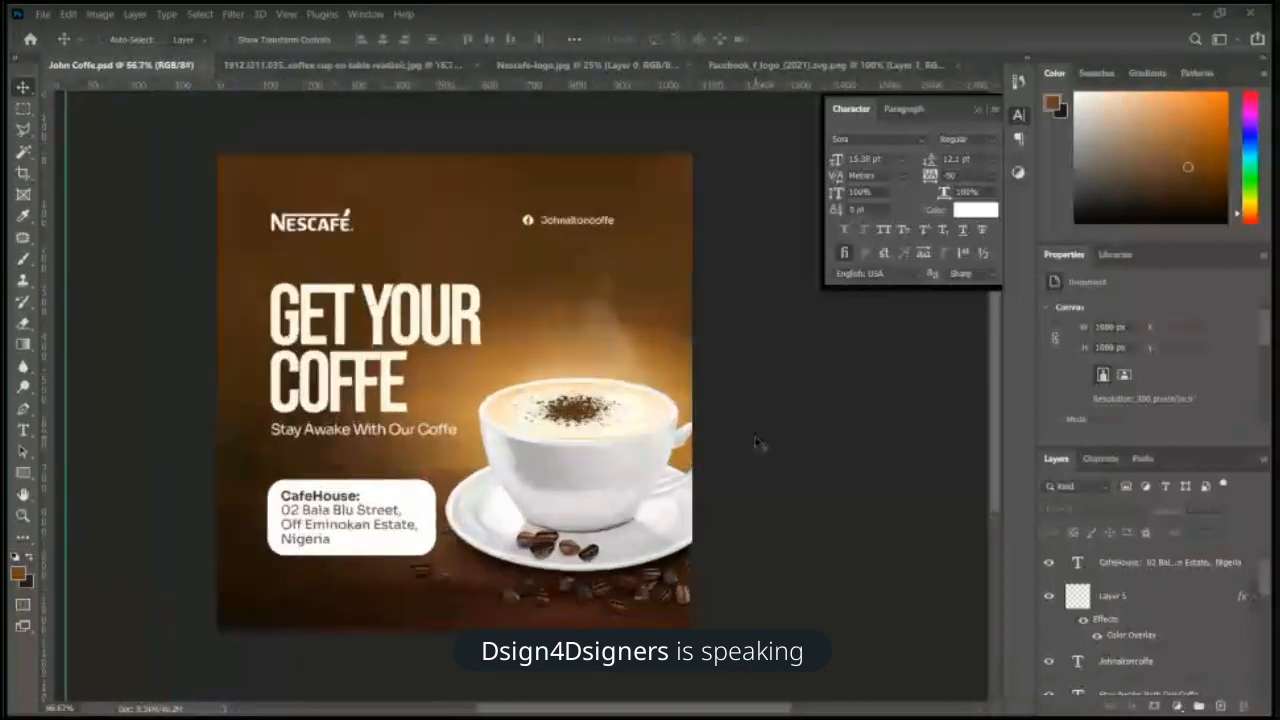
{"action": "key", "text": "ctrl+plus"}
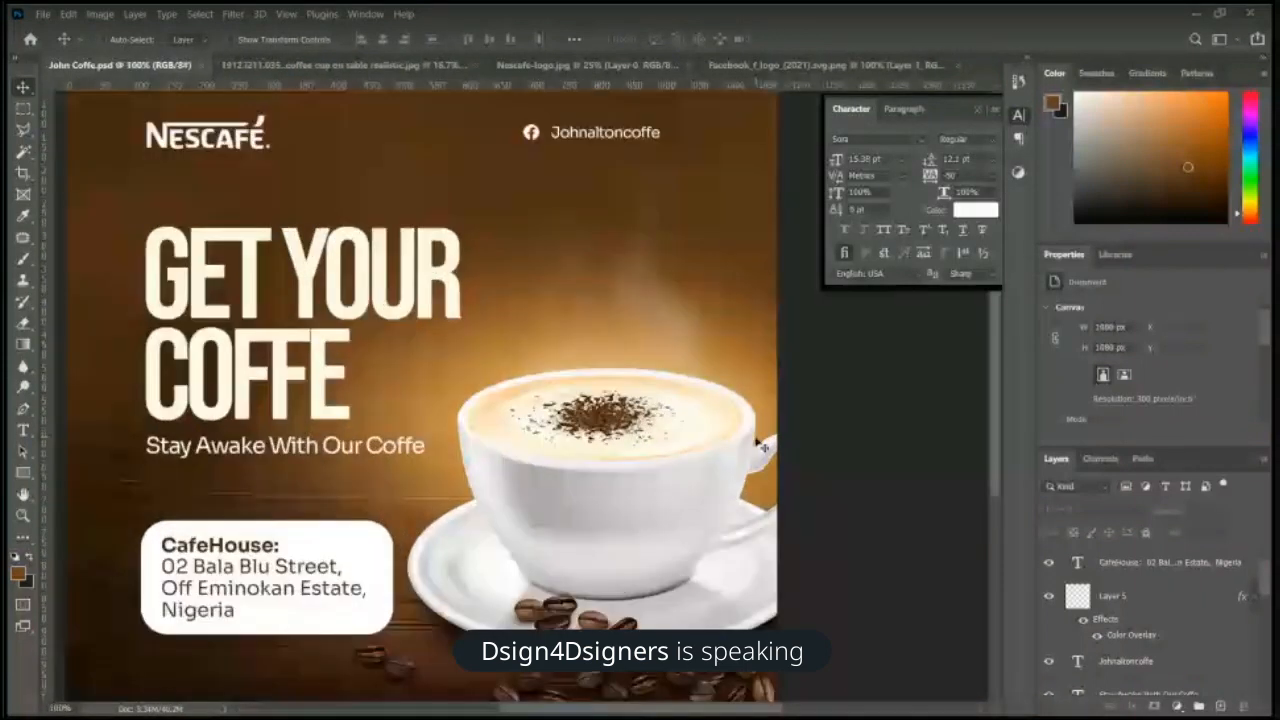
{"action": "key", "text": "ctrl+minus"}
{"action": "key", "text": "ctrl+minus"}
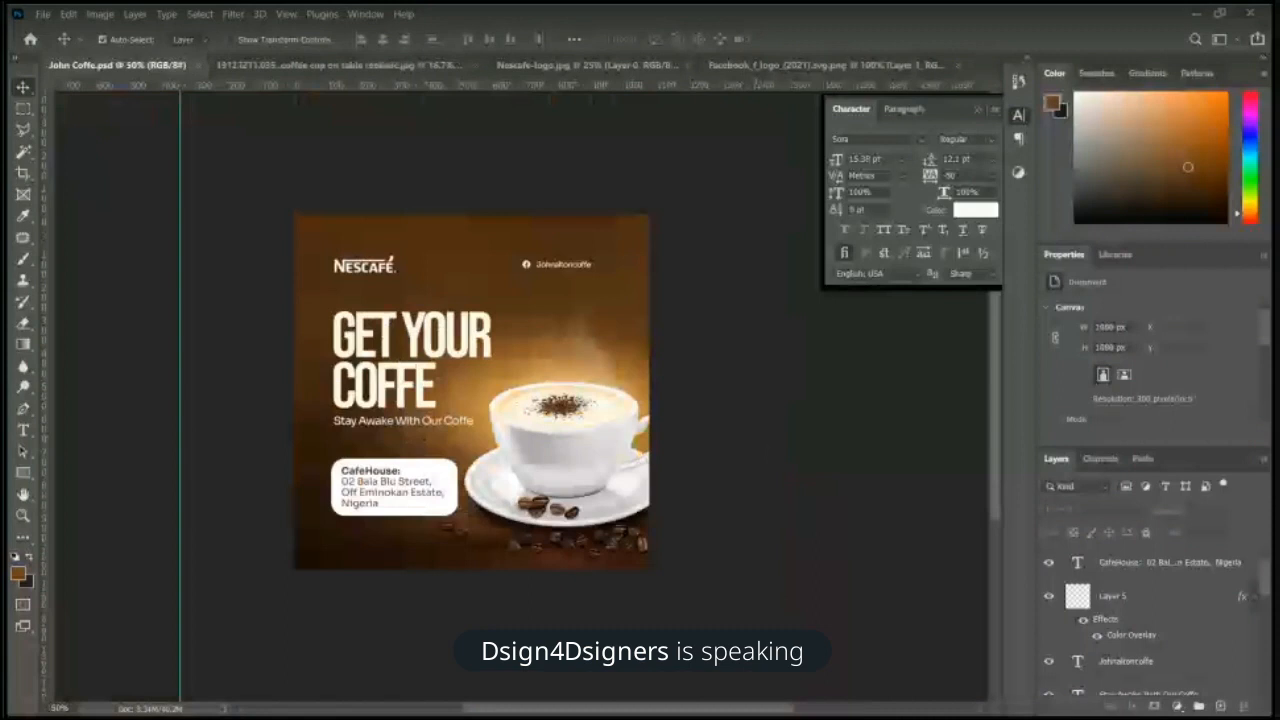